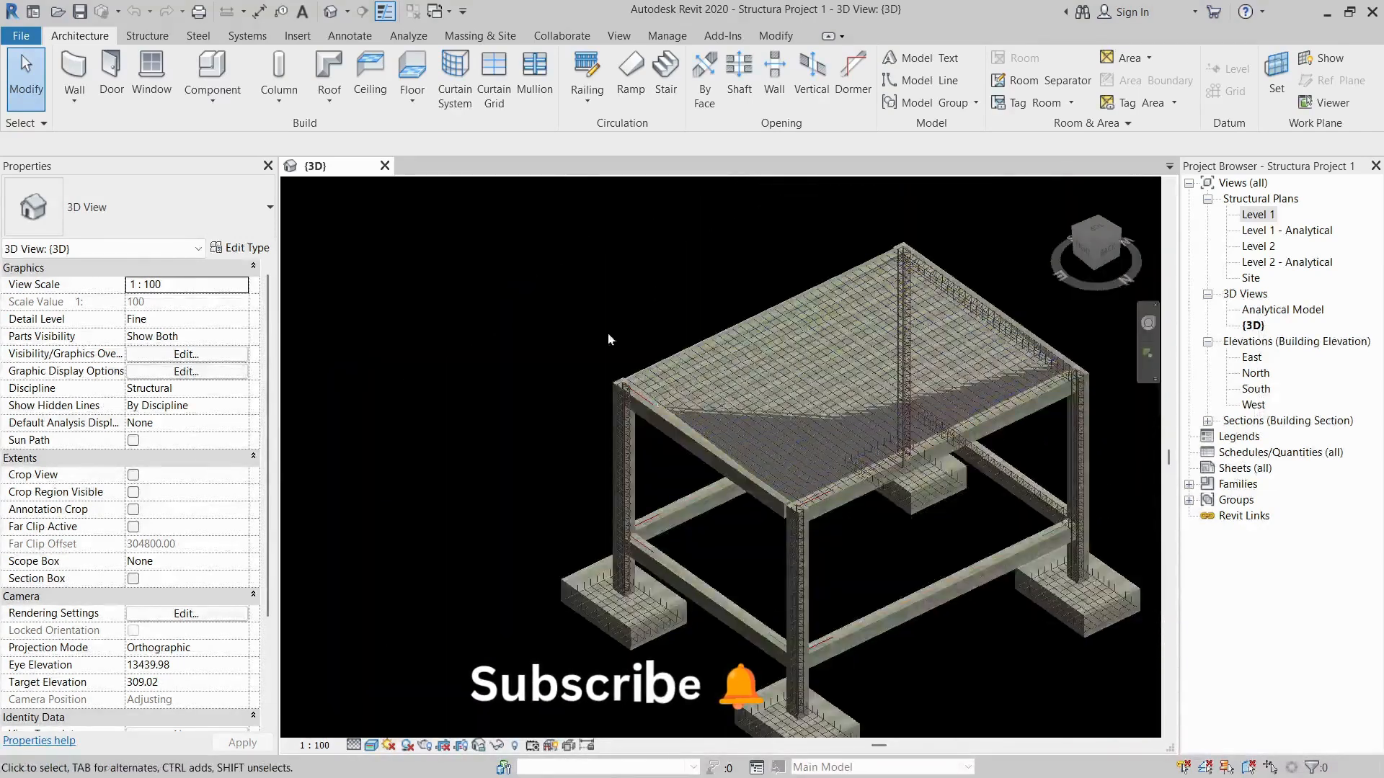
- Select the 300 x 450 roof beam that stops short of the corner column and open the Level 2 structural plan
{"action": "scroll", "coordinate": [583, 424], "scroll_direction": "up", "scroll_amount": 5}
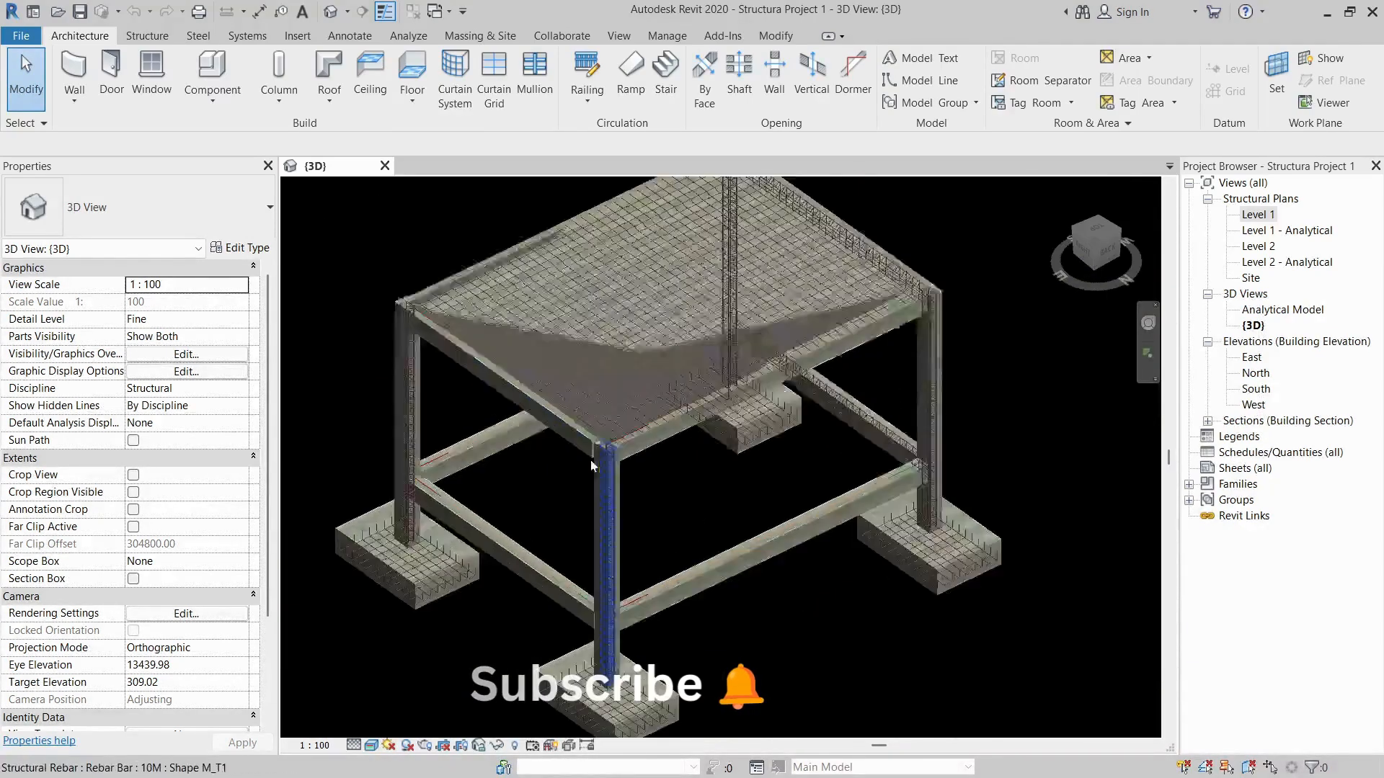
{"action": "scroll", "coordinate": [573, 461], "scroll_direction": "up", "scroll_amount": 8}
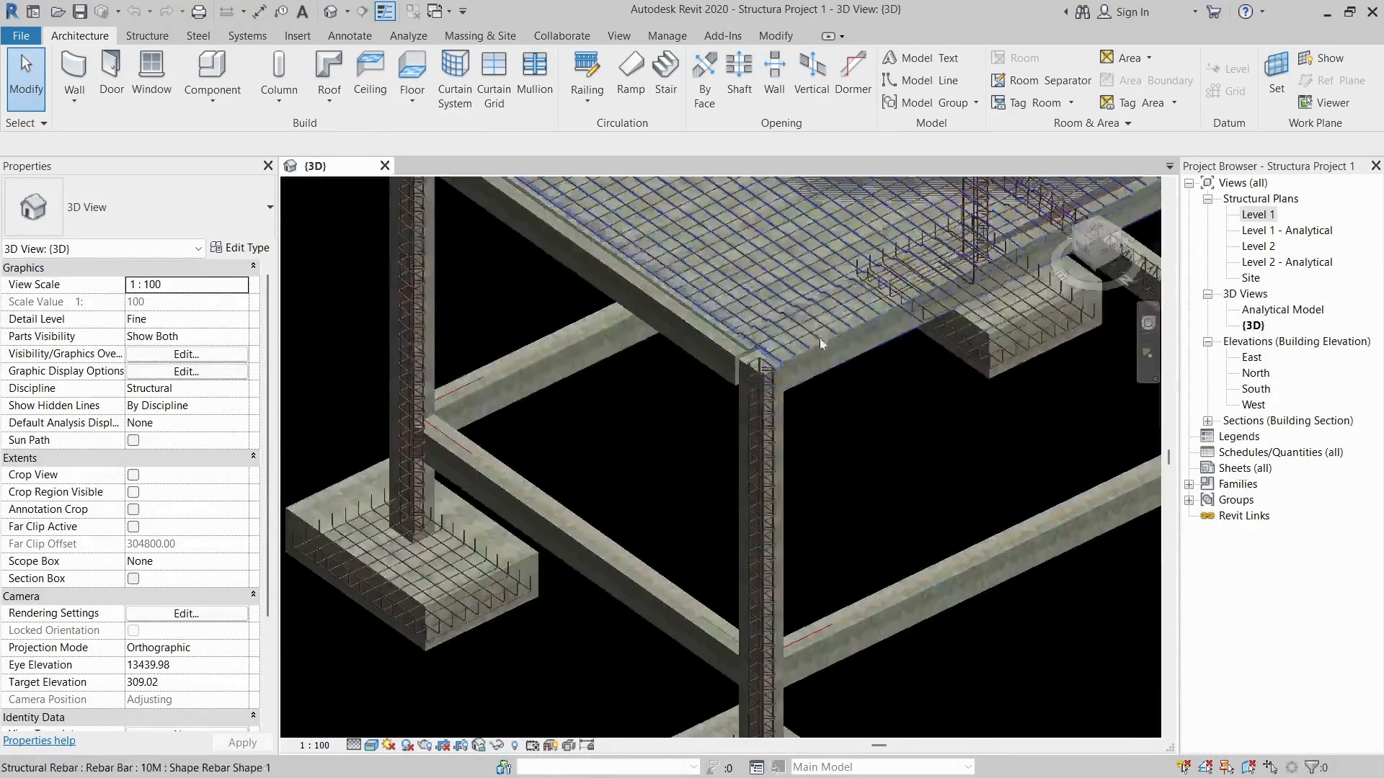
{"action": "middle_click_drag", "start_coordinate": [819, 339], "coordinate": [842, 556], "text": "shift"}
{"action": "scroll", "coordinate": [1019, 284], "scroll_direction": "up", "scroll_amount": 5}
{"action": "middle_click_drag", "start_coordinate": [988, 300], "coordinate": [843, 375]}
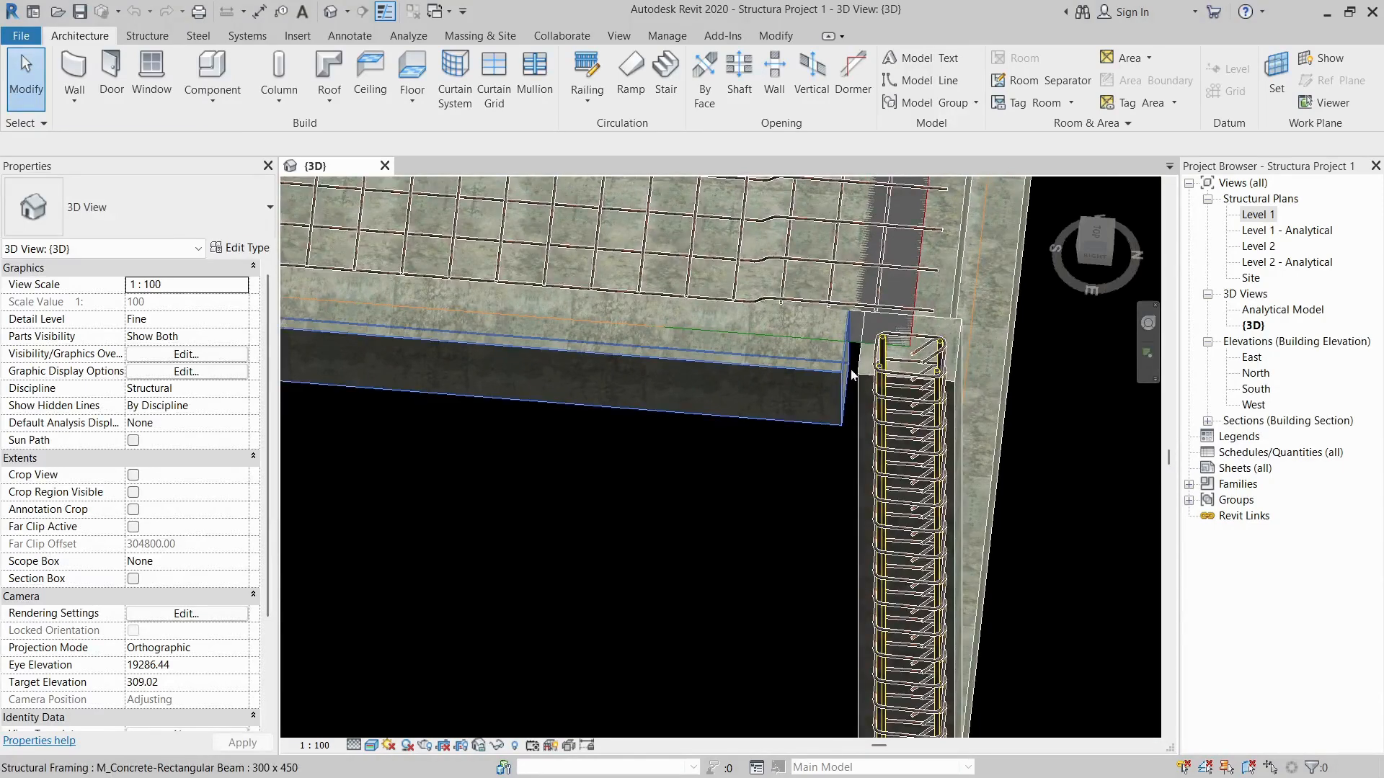
{"action": "double_click", "coordinate": [1258, 246]}
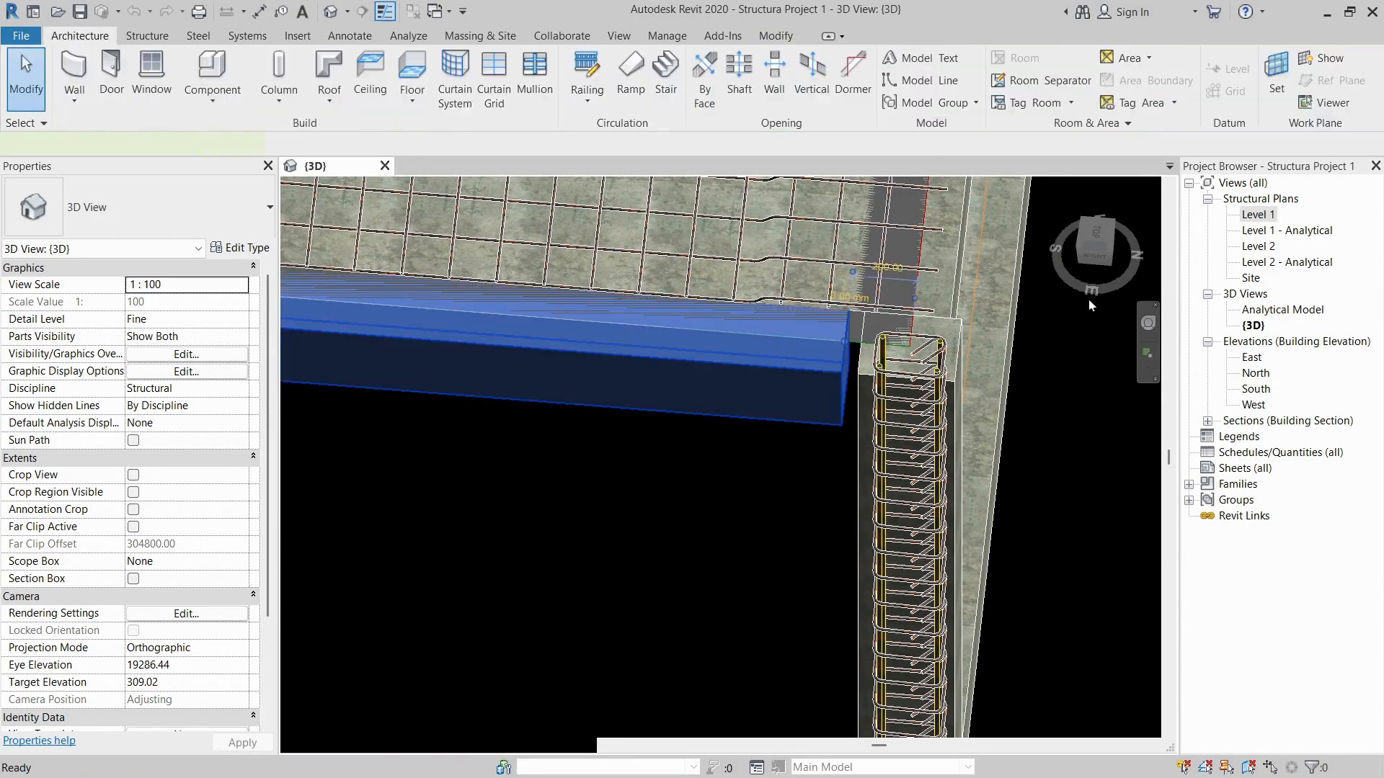
{"action": "left_click", "coordinate": [719, 442]}
- Extend the selected beam's end to the column's face and check the beam-column joint in the 3D view
{"action": "scroll", "coordinate": [685, 411], "scroll_direction": "up", "scroll_amount": 8}
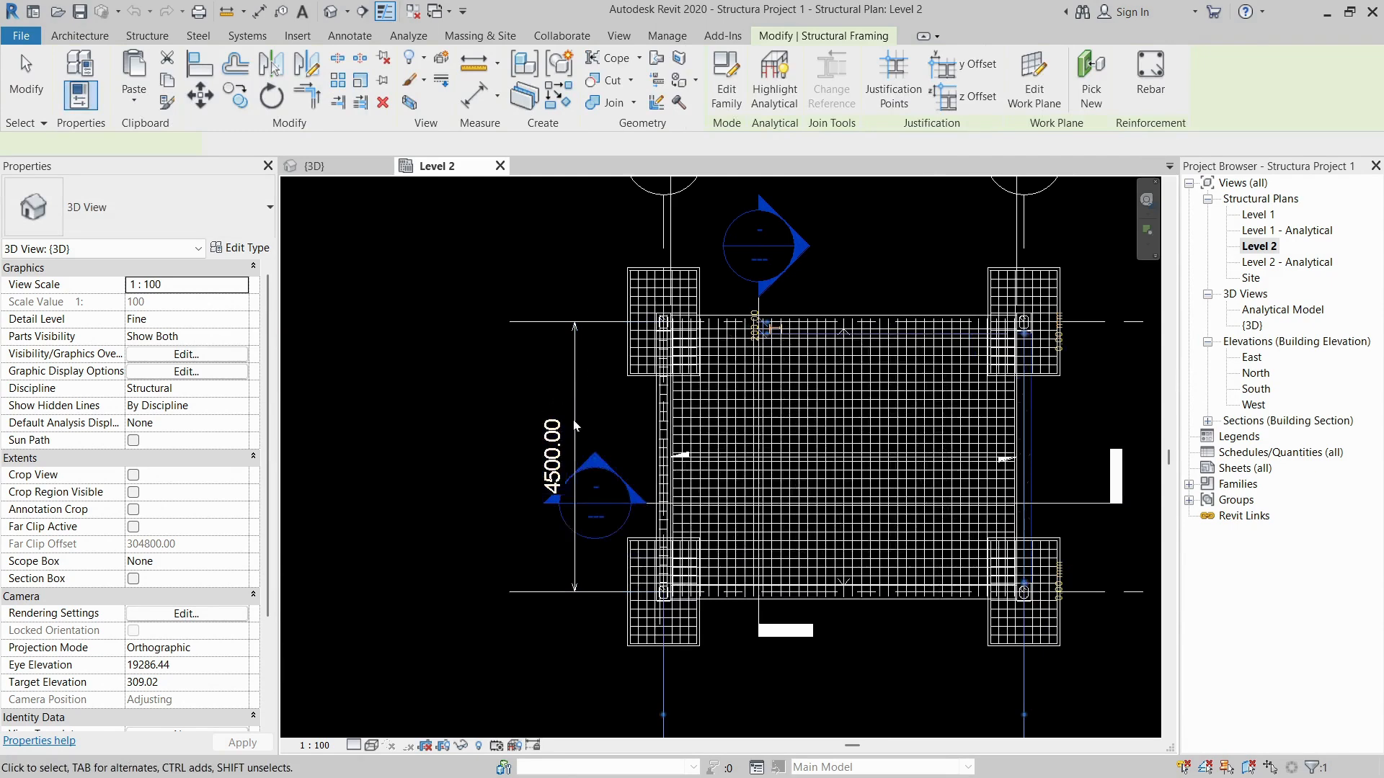
{"action": "scroll", "coordinate": [1038, 600], "scroll_direction": "up", "scroll_amount": 7}
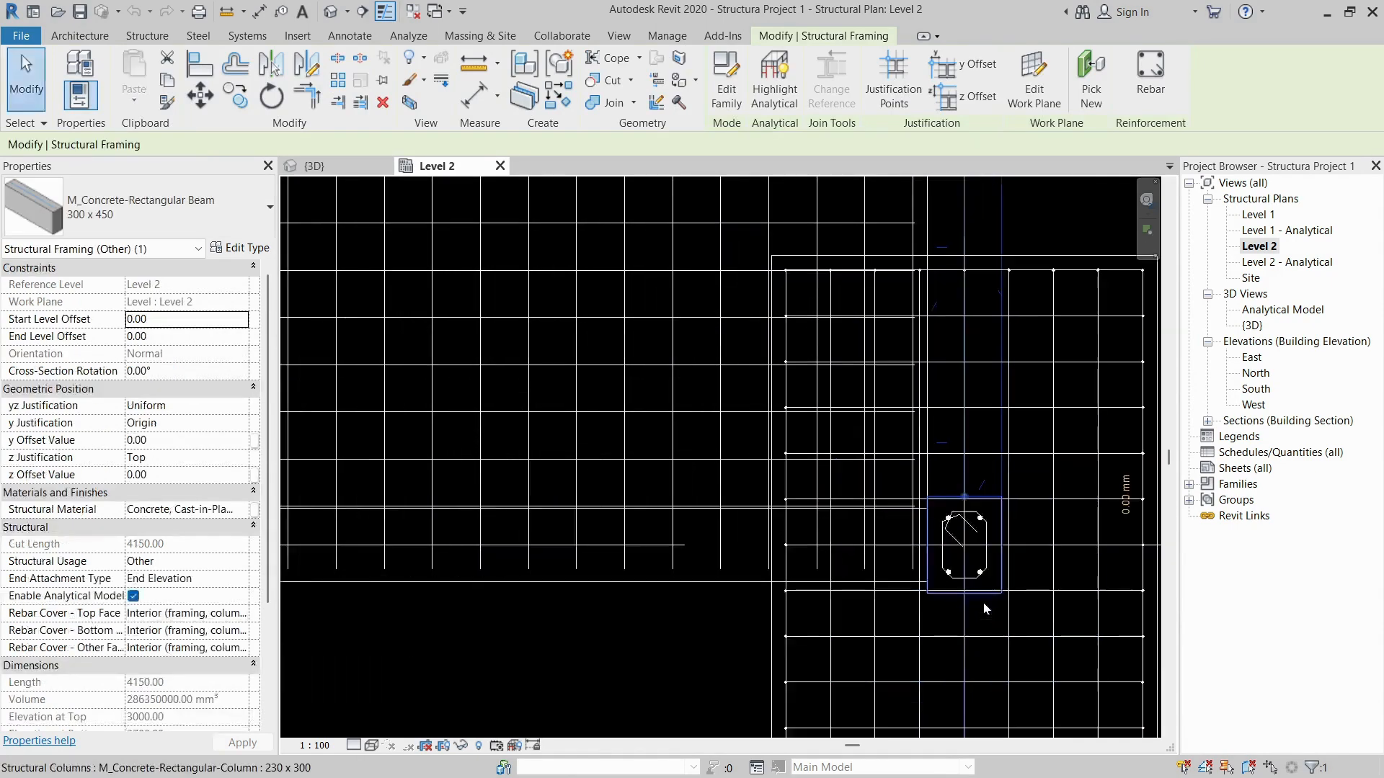
{"action": "scroll", "coordinate": [950, 588], "scroll_direction": "down", "scroll_amount": 8}
{"action": "scroll", "coordinate": [947, 561], "scroll_direction": "down", "scroll_amount": 3}
{"action": "scroll", "coordinate": [934, 470], "scroll_direction": "up", "scroll_amount": 5}
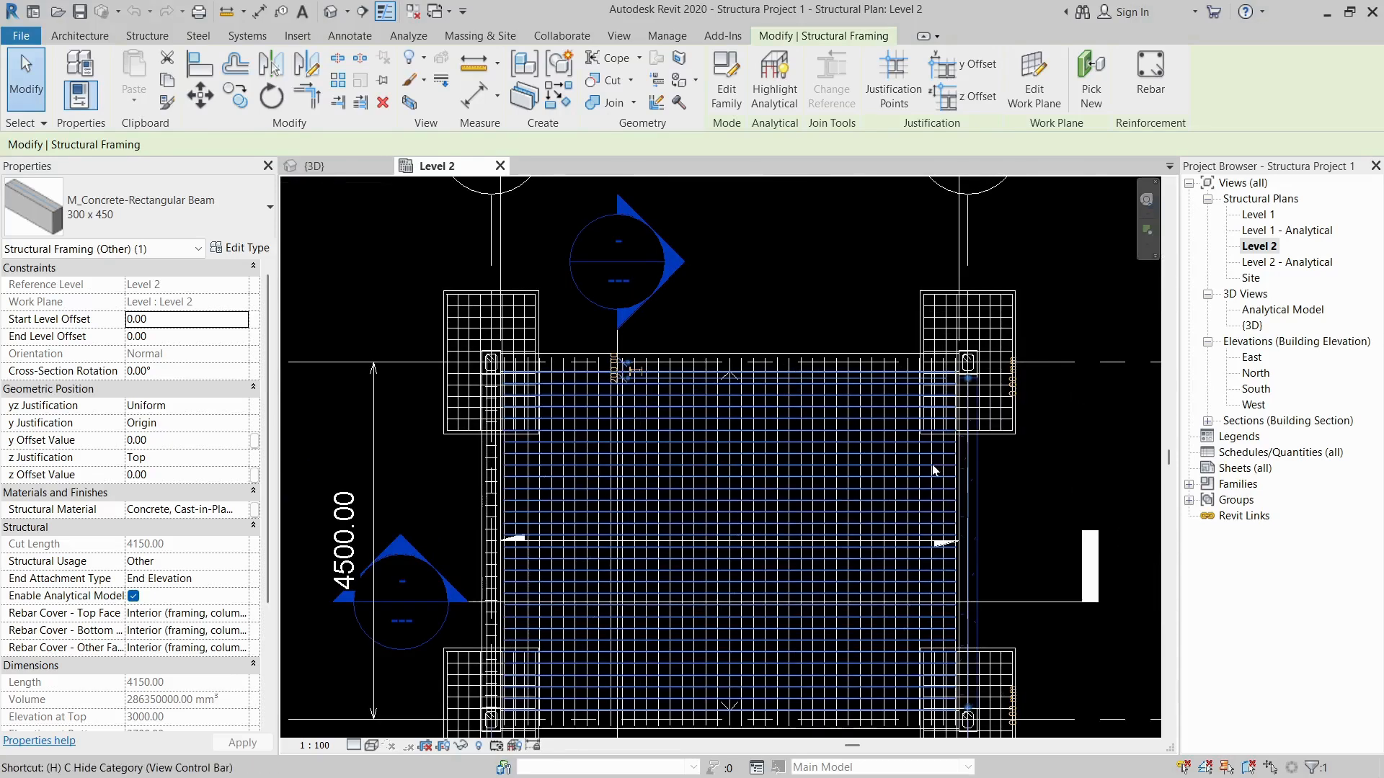
{"action": "scroll", "coordinate": [964, 371], "scroll_direction": "up", "scroll_amount": 8}
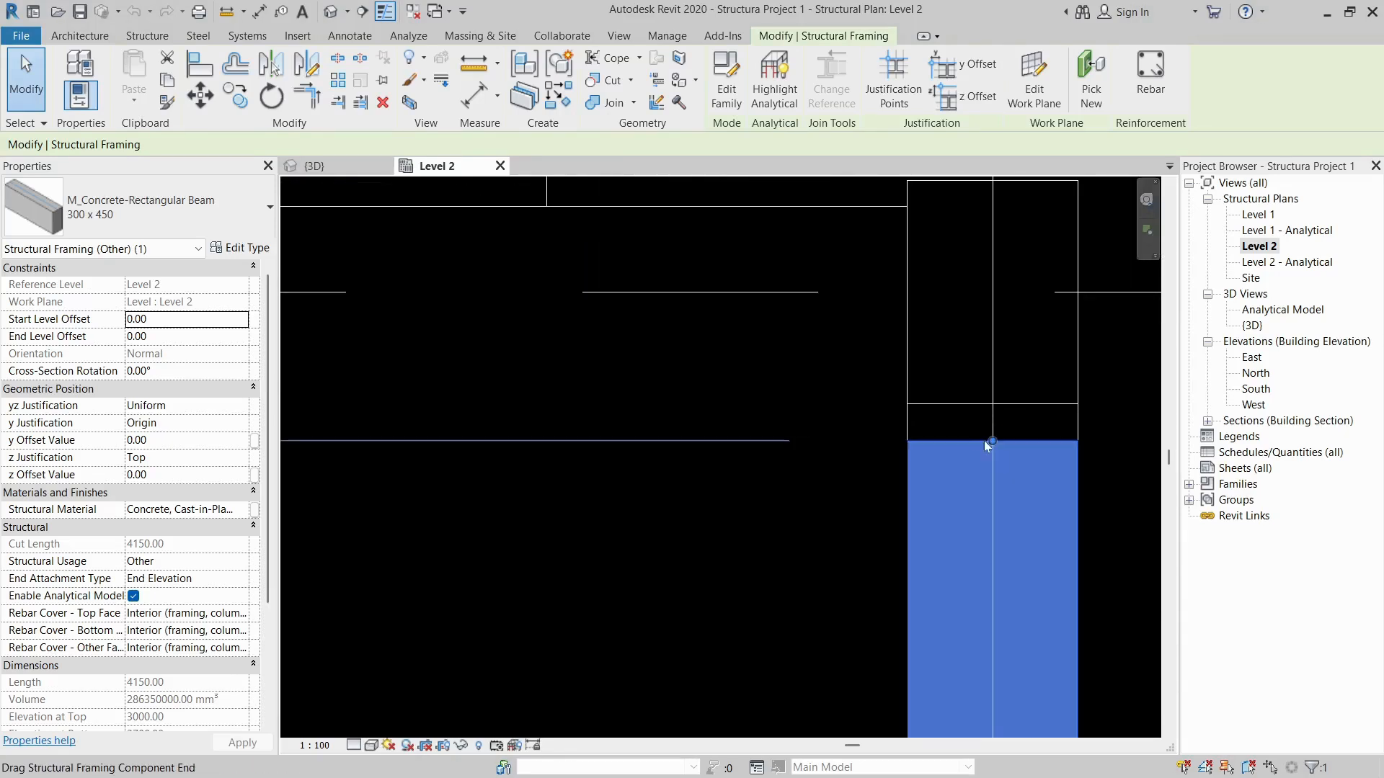
{"action": "left_click_drag", "start_coordinate": [993, 434], "coordinate": [994, 404]}
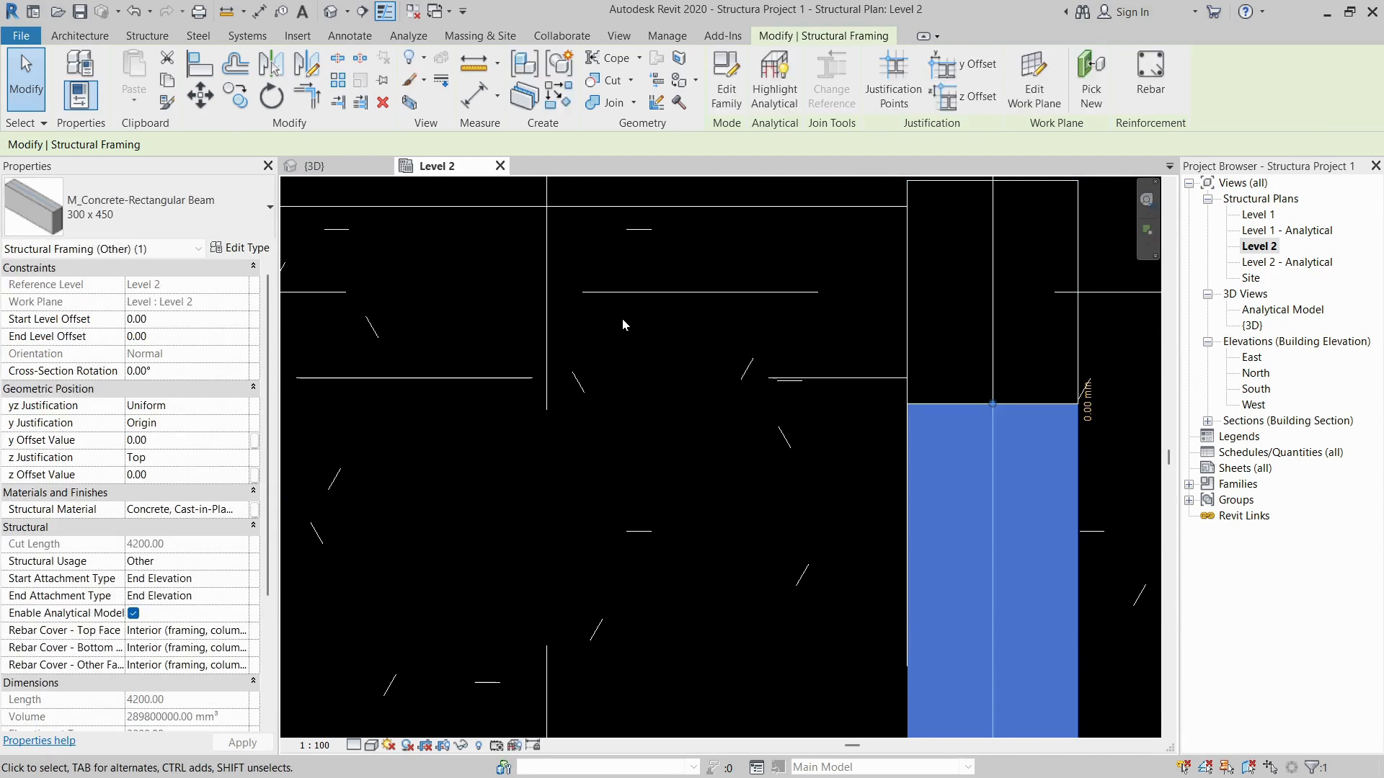
{"action": "left_click", "coordinate": [621, 321]}
{"action": "left_click", "coordinate": [342, 168]}
{"action": "scroll", "coordinate": [822, 366], "scroll_direction": "down", "scroll_amount": 6}
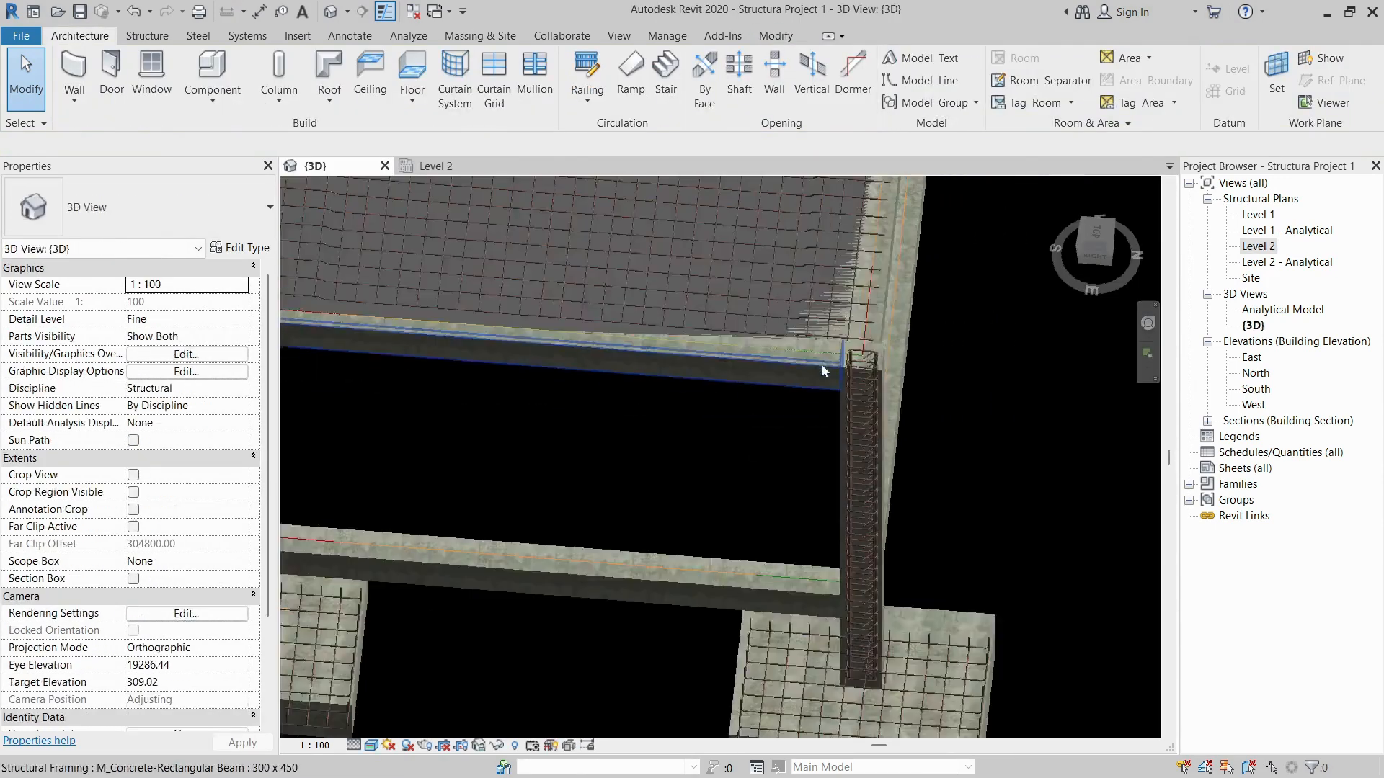
{"action": "middle_click_drag", "start_coordinate": [630, 423], "coordinate": [666, 425], "text": "shift"}
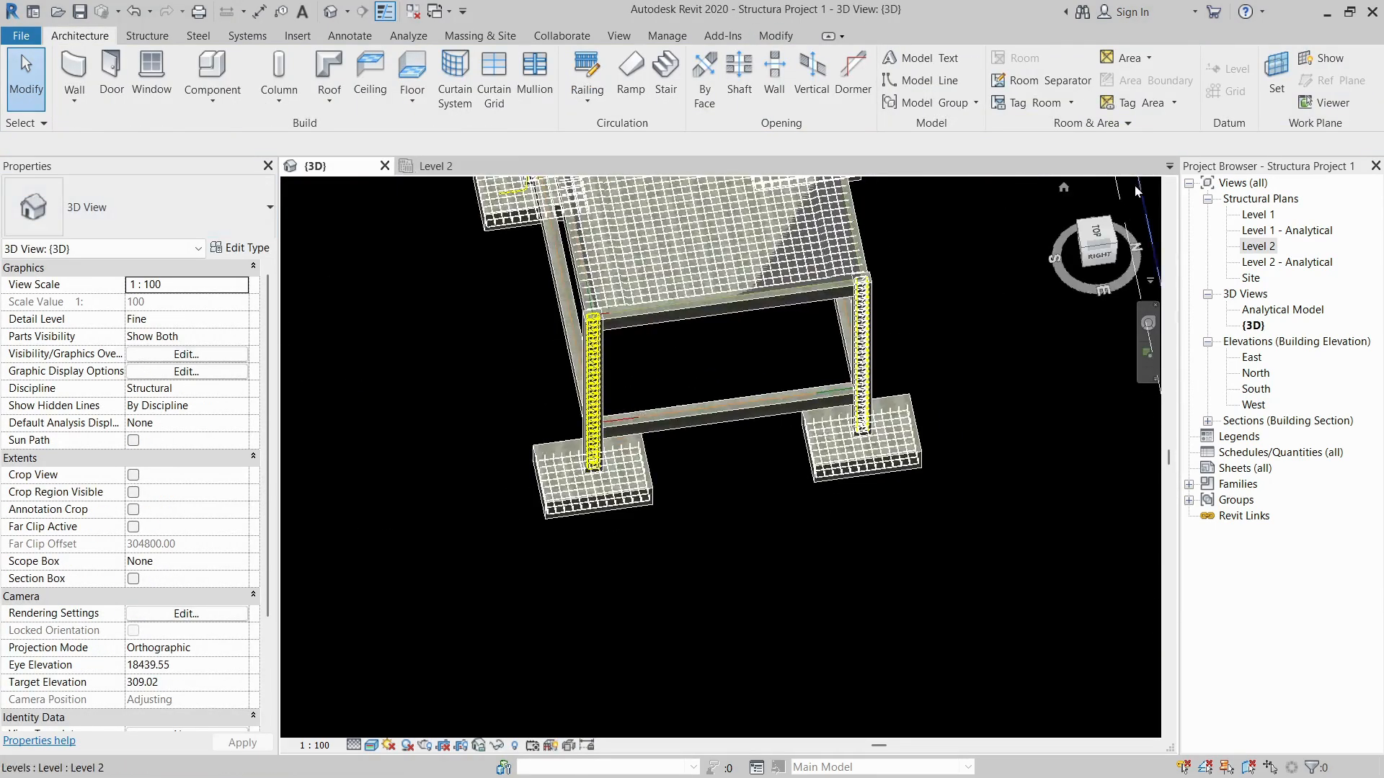
- Open the Level 1 structural plan around the existing grid lines
{"action": "double_click", "coordinate": [1259, 214]}
{"action": "scroll", "coordinate": [694, 460], "scroll_direction": "down", "scroll_amount": 1}
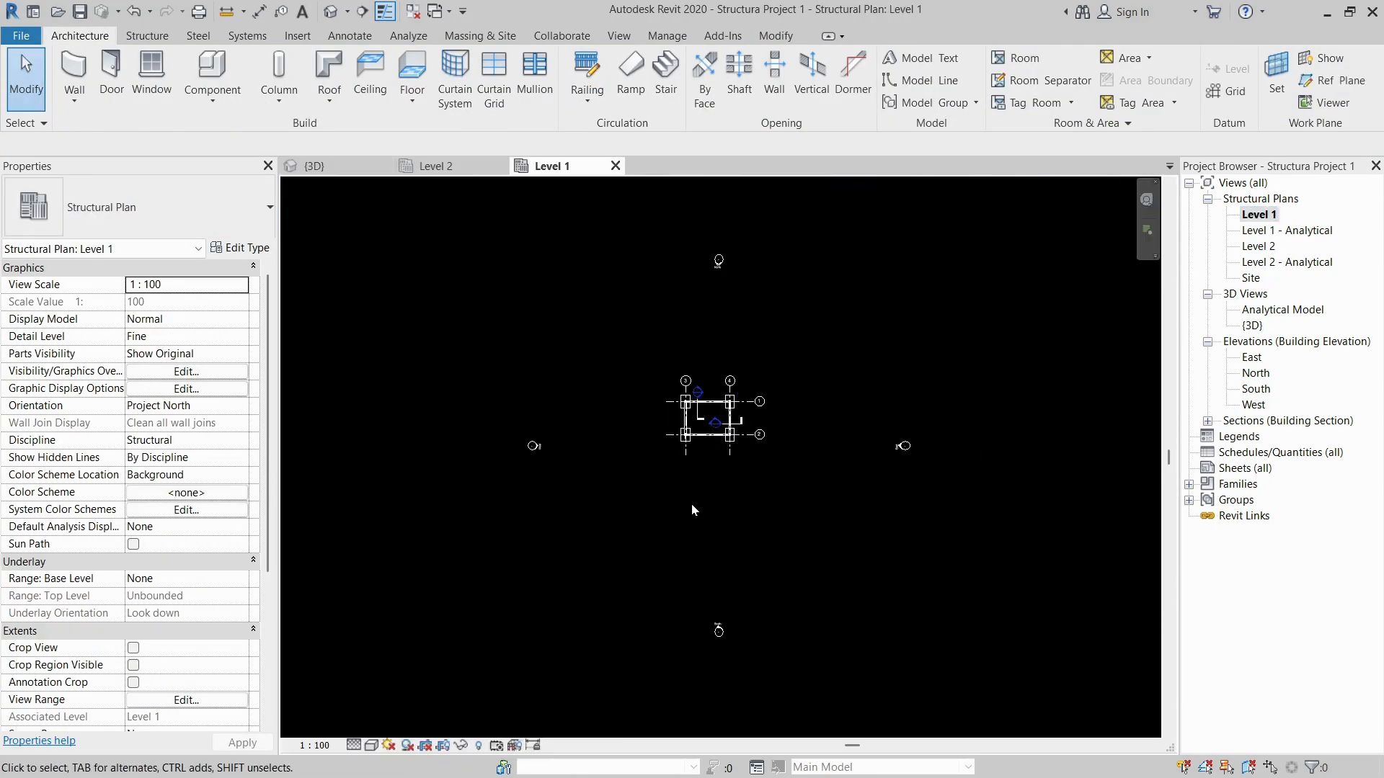
{"action": "scroll", "coordinate": [692, 502], "scroll_direction": "up", "scroll_amount": 2}
{"action": "key", "text": "g"}
{"action": "key", "text": "p"}
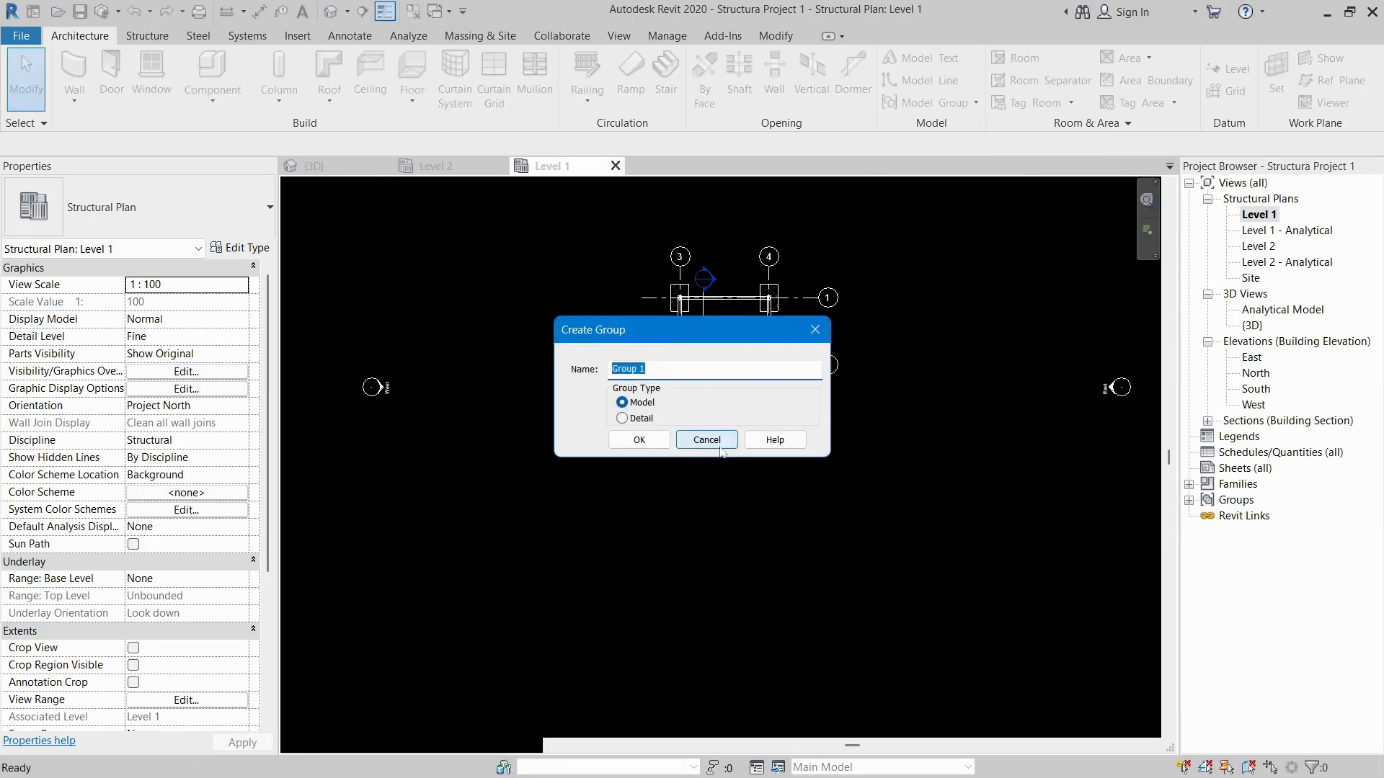
{"action": "left_click", "coordinate": [720, 446]}
- Draw a horizontal grid line about 5000 mm below grid 2, as long as grids 1 and 2
{"action": "key", "text": "g"}
{"action": "key", "text": "r"}
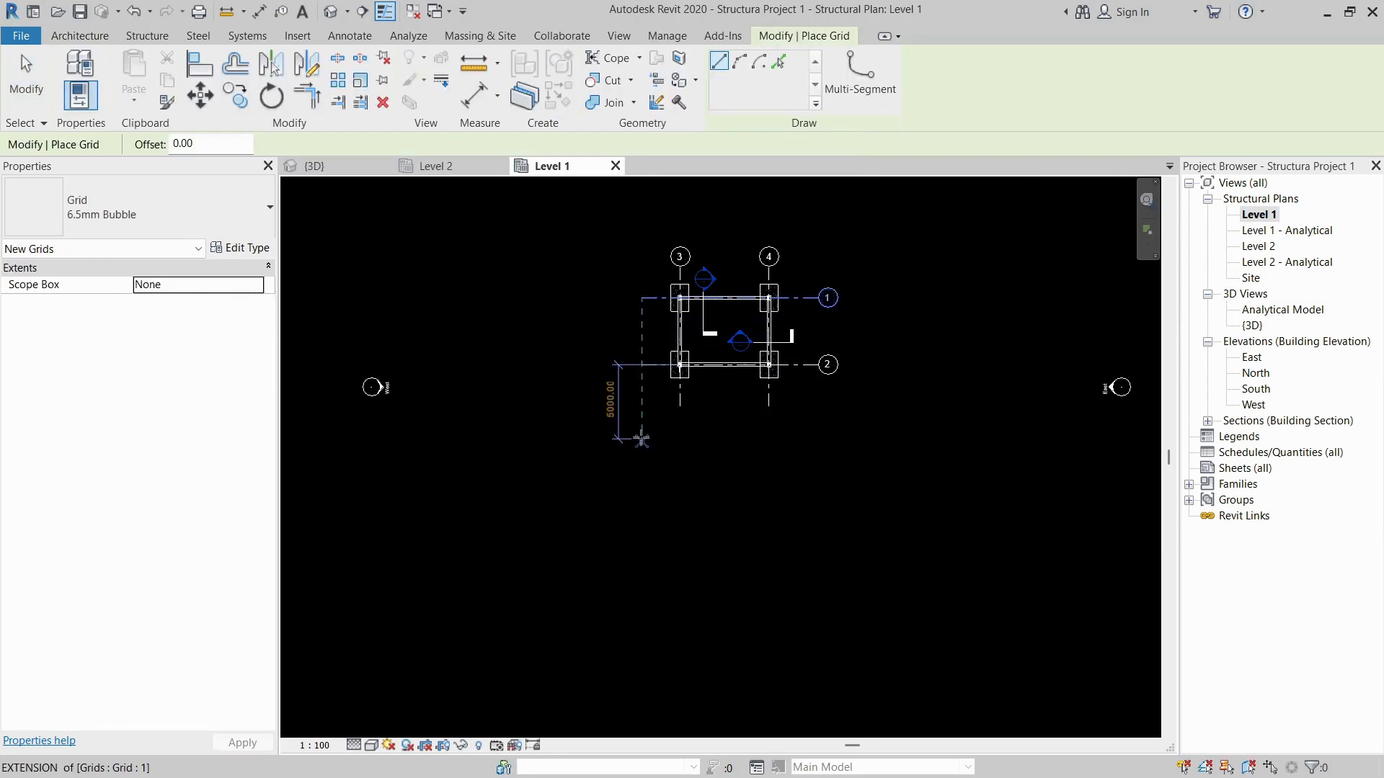
{"action": "left_click", "coordinate": [641, 436]}
{"action": "scroll", "coordinate": [728, 418], "scroll_direction": "up", "scroll_amount": 4}
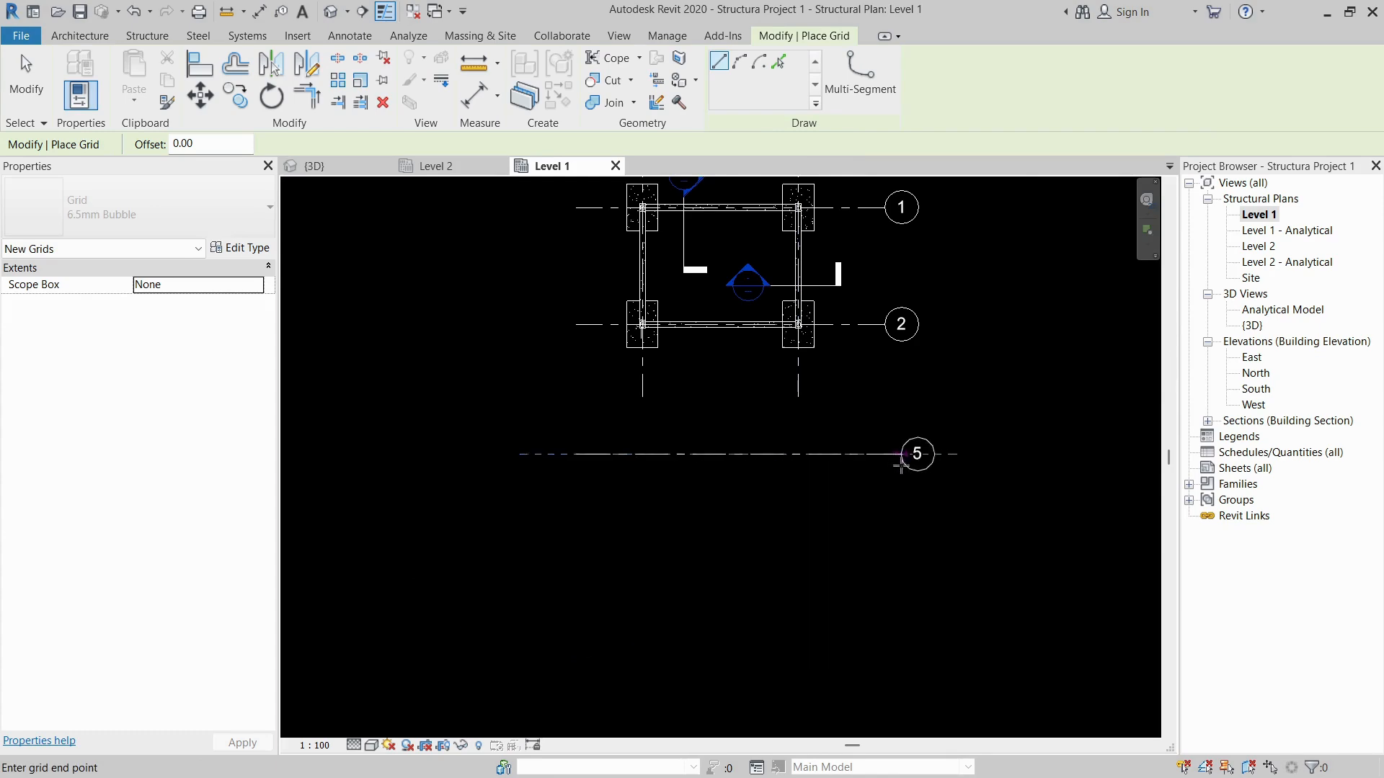
{"action": "left_click", "coordinate": [888, 454]}
{"action": "key", "text": "Escape"}
{"action": "key", "text": "Escape"}
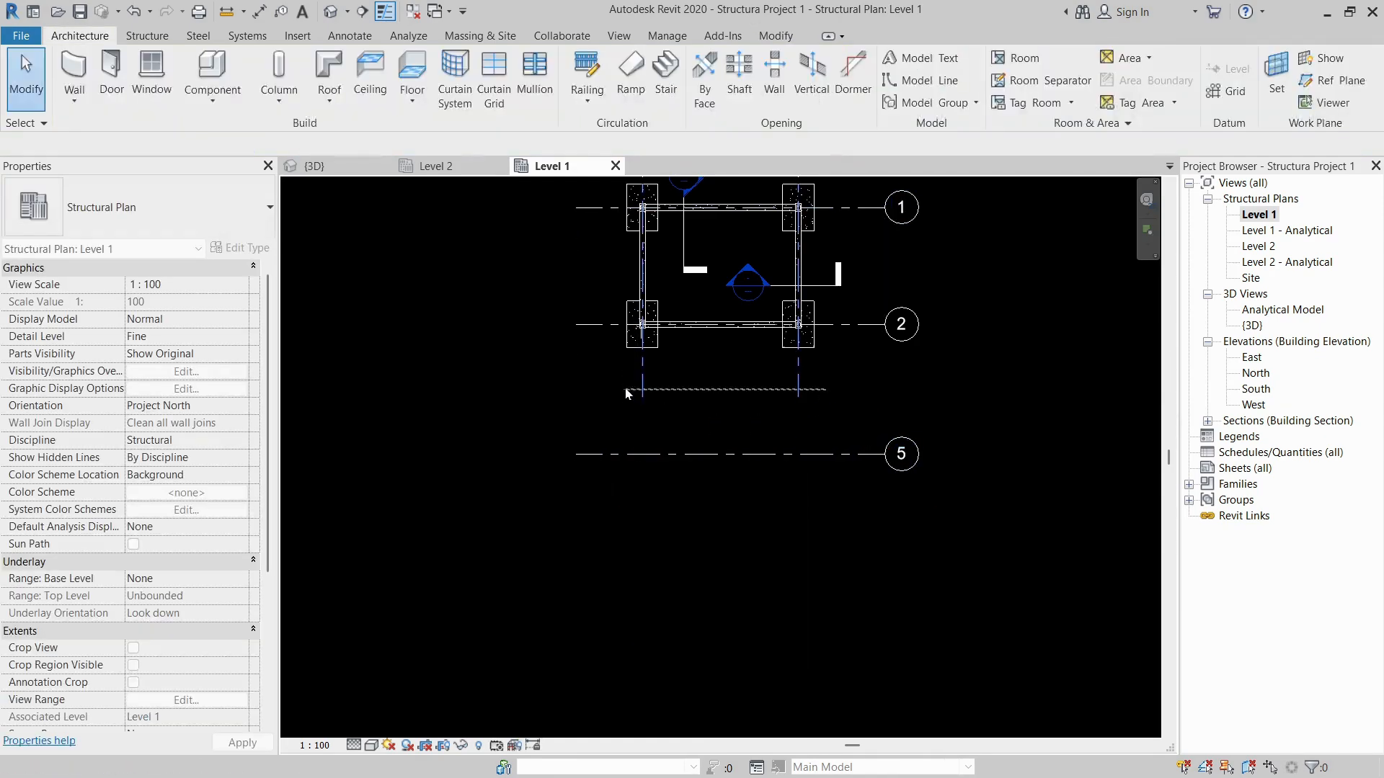
- Extend the lower ends of vertical grids 3 and 4 past the new horizontal grid line
{"action": "left_click", "coordinate": [634, 392]}
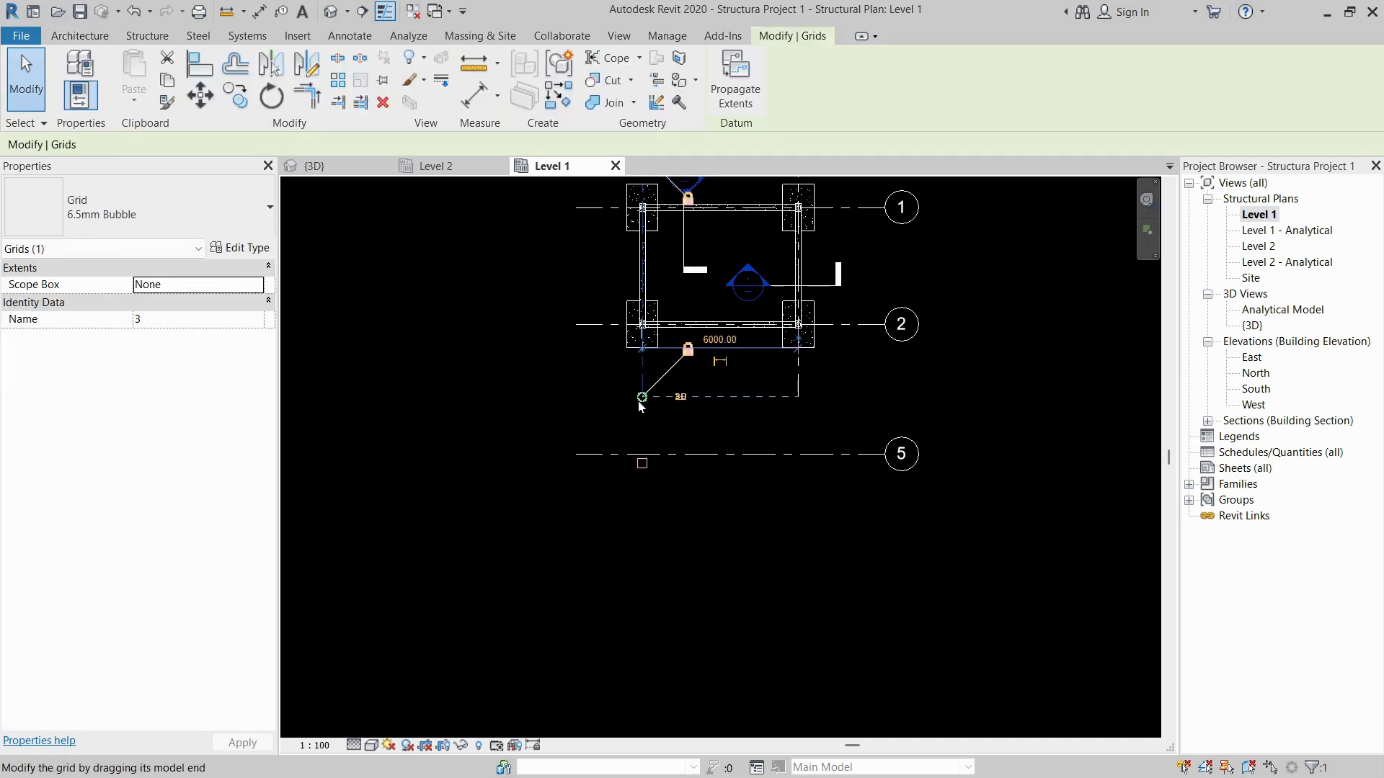
{"action": "left_click_drag", "start_coordinate": [642, 396], "coordinate": [638, 496]}
{"action": "left_click", "coordinate": [585, 423]}
- Set the distance between grid 2 and the new horizontal grid line to 3000 mm
{"action": "scroll", "coordinate": [619, 398], "scroll_direction": "up", "scroll_amount": 2}
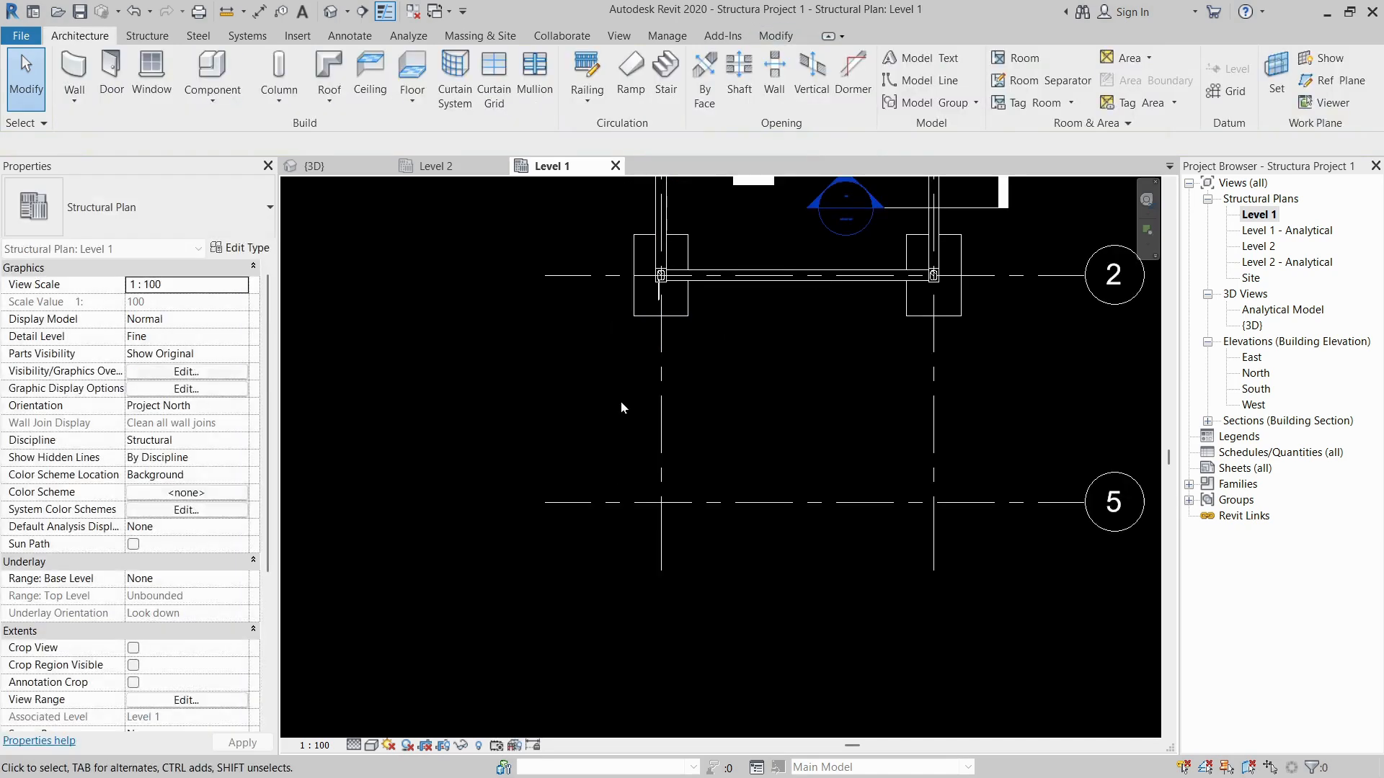
{"action": "left_click", "coordinate": [600, 504]}
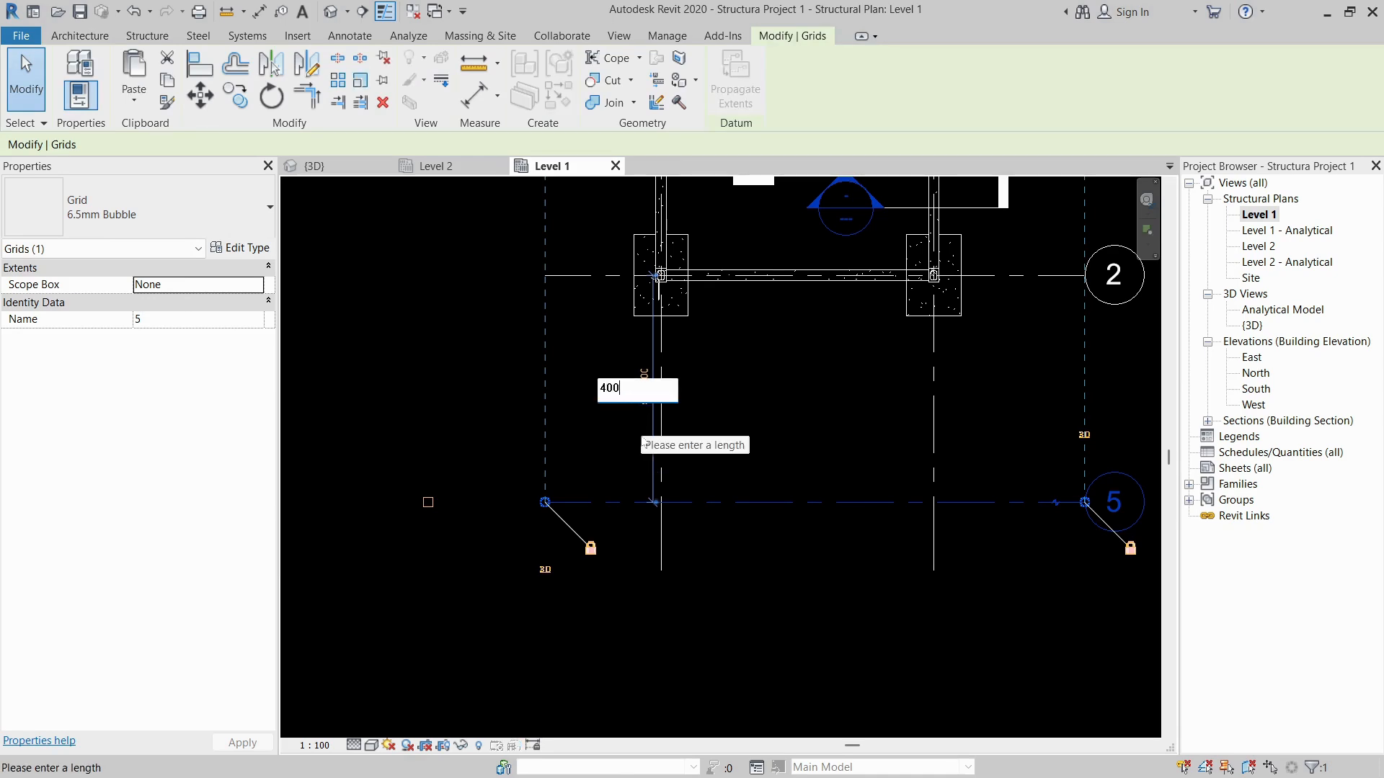
{"action": "type", "text": "4"}
{"action": "key", "text": "BackSpace"}
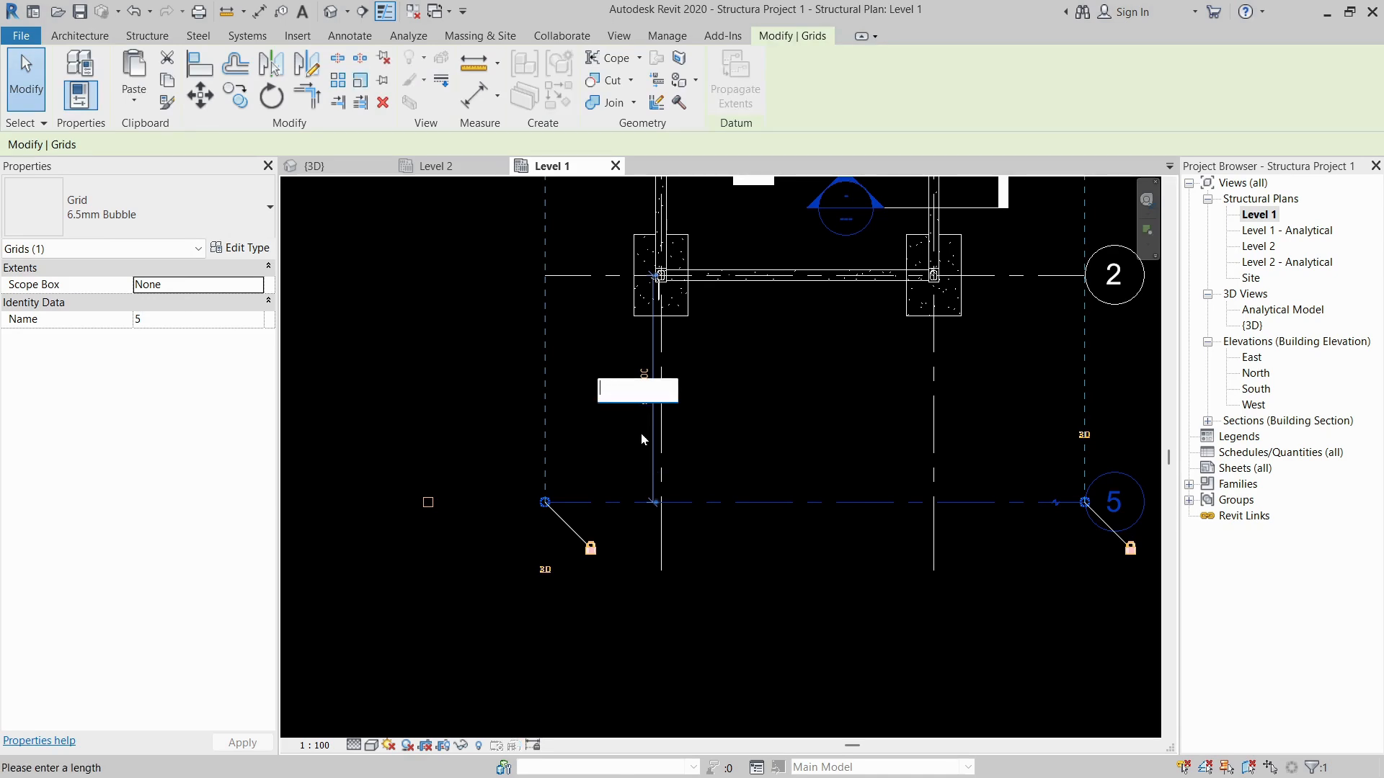
{"action": "type", "text": "3000"}
{"action": "key", "text": "Return"}
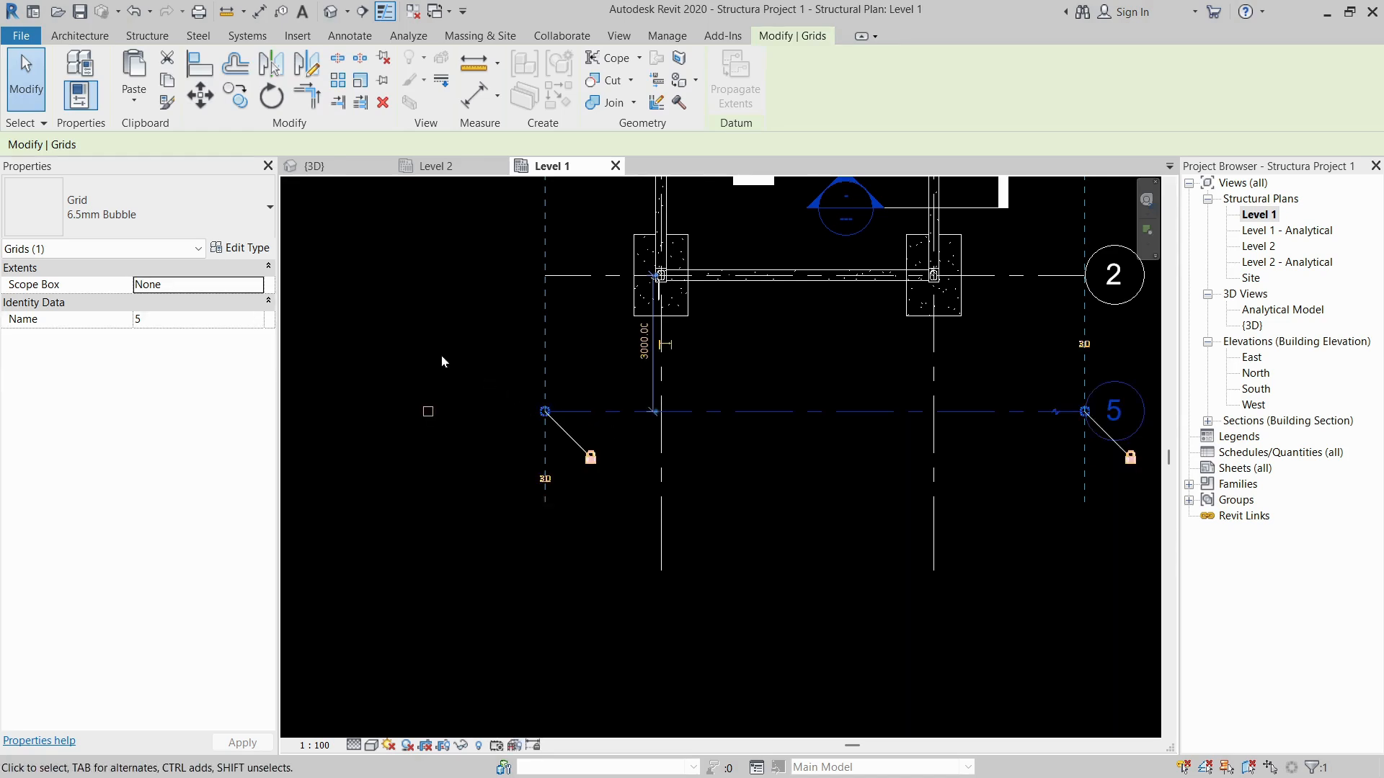
{"action": "key", "text": "Escape"}
- Copy the two rectangular footings on grid 2 onto grid 5, using the grid line ends as reference points
{"action": "scroll", "coordinate": [684, 327], "scroll_direction": "up", "scroll_amount": 2}
{"action": "left_click_drag", "start_coordinate": [551, 380], "coordinate": [767, 521]}
{"action": "left_click", "coordinate": [315, 166]}
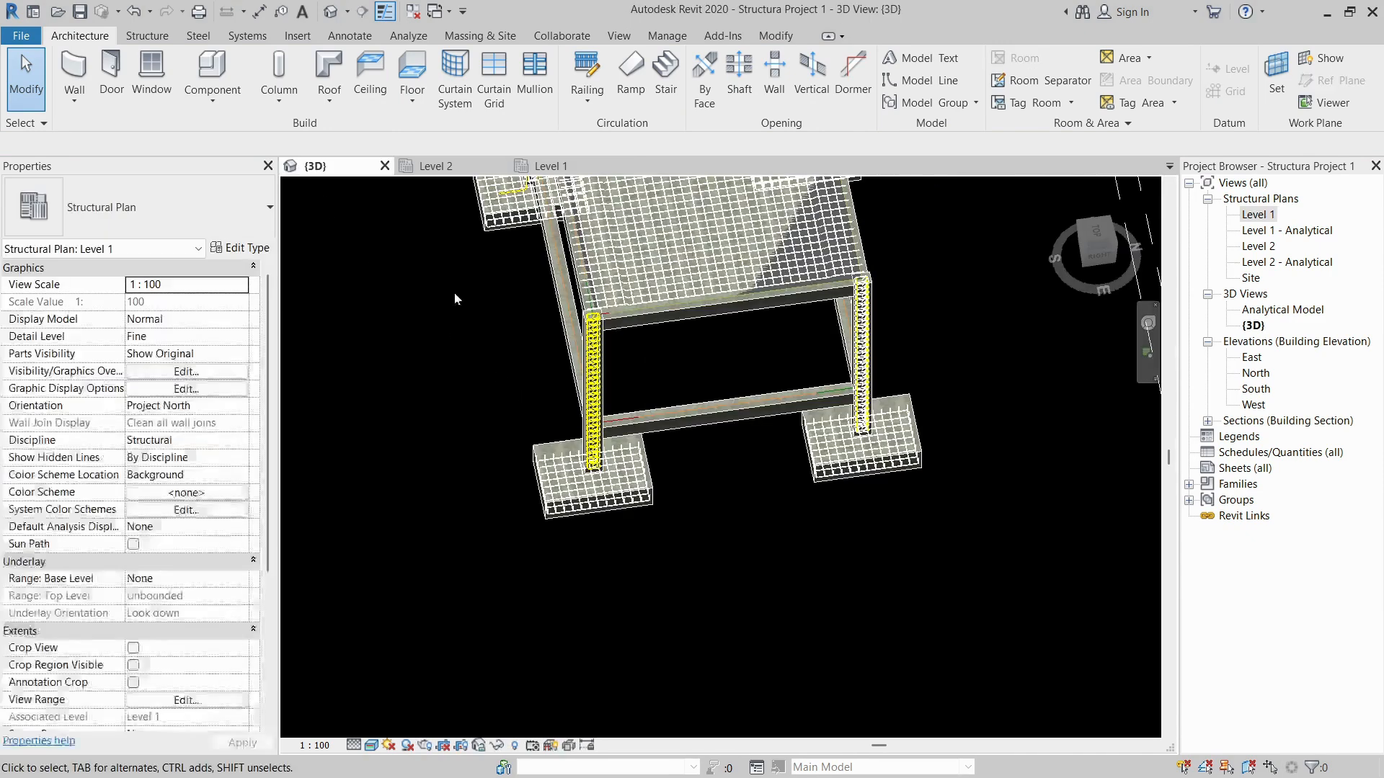
{"action": "left_click", "coordinate": [552, 167]}
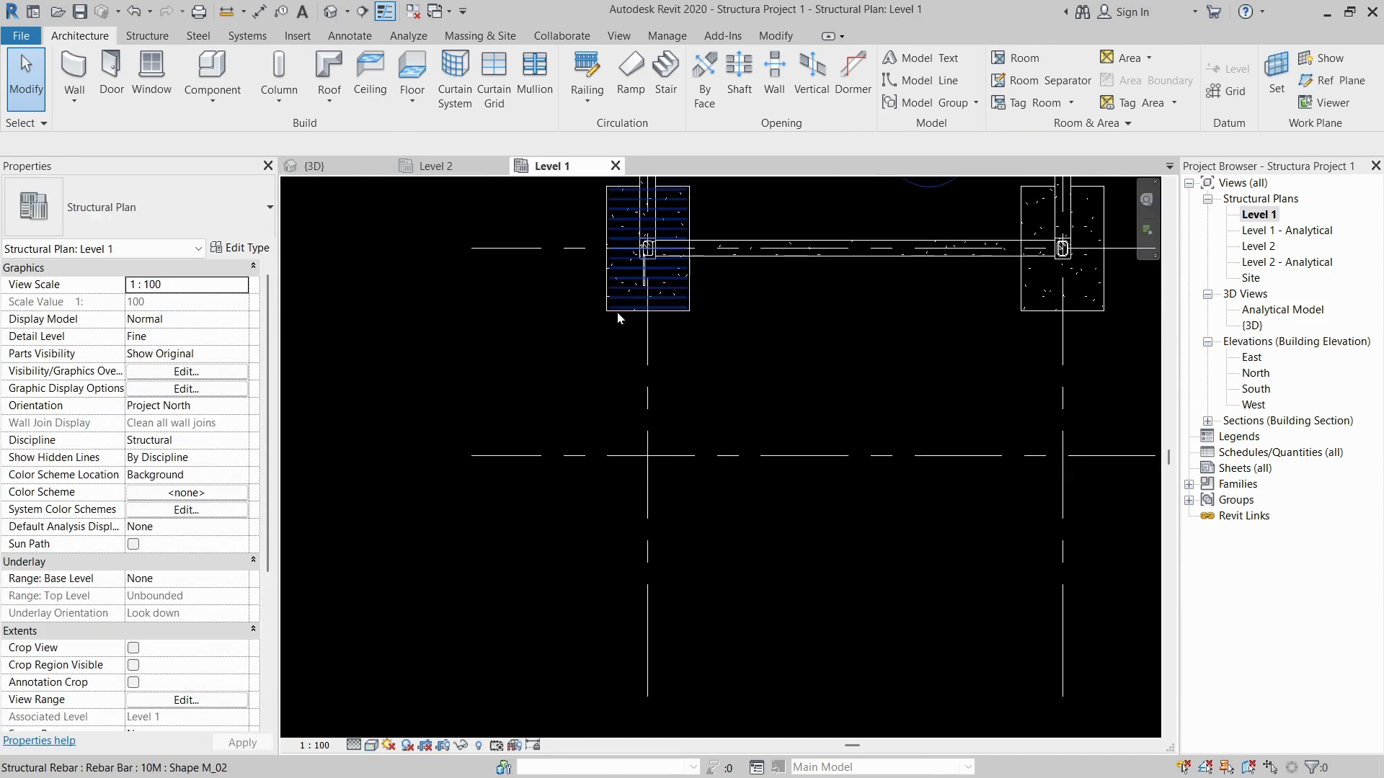
{"action": "left_click", "coordinate": [747, 331]}
{"action": "left_click", "coordinate": [681, 318]}
{"action": "left_click", "coordinate": [681, 318]}
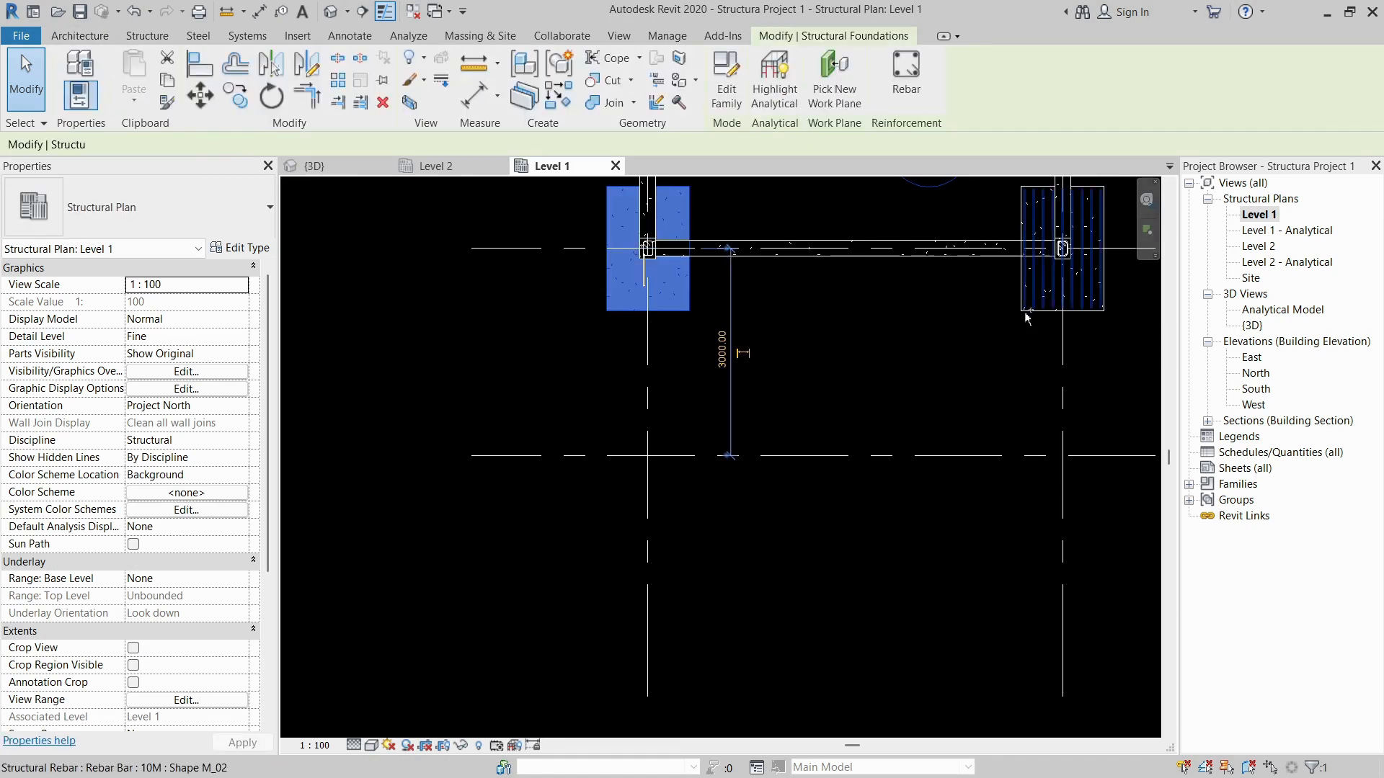
{"action": "left_click", "coordinate": [1008, 330], "text": "ctrl"}
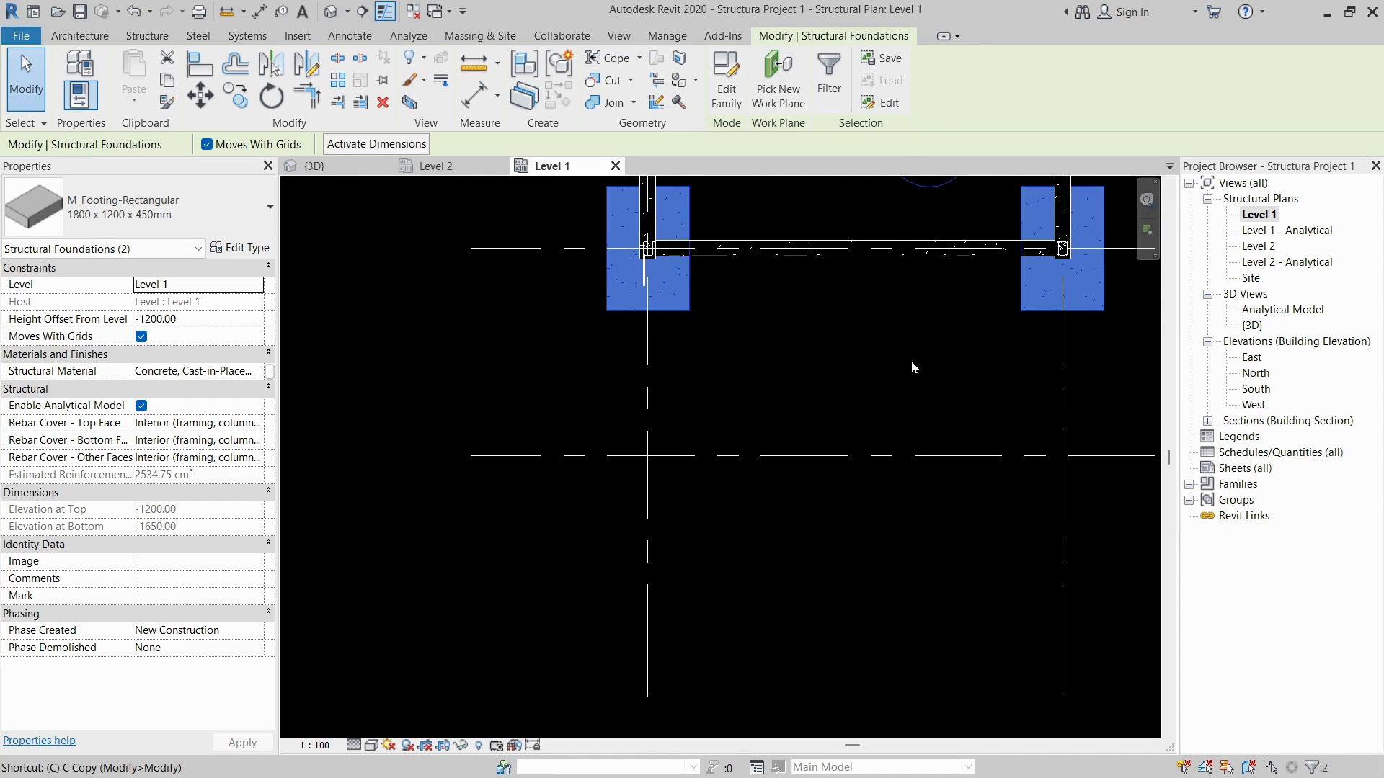
{"action": "key", "text": "c"}
{"action": "left_click", "coordinate": [472, 249]}
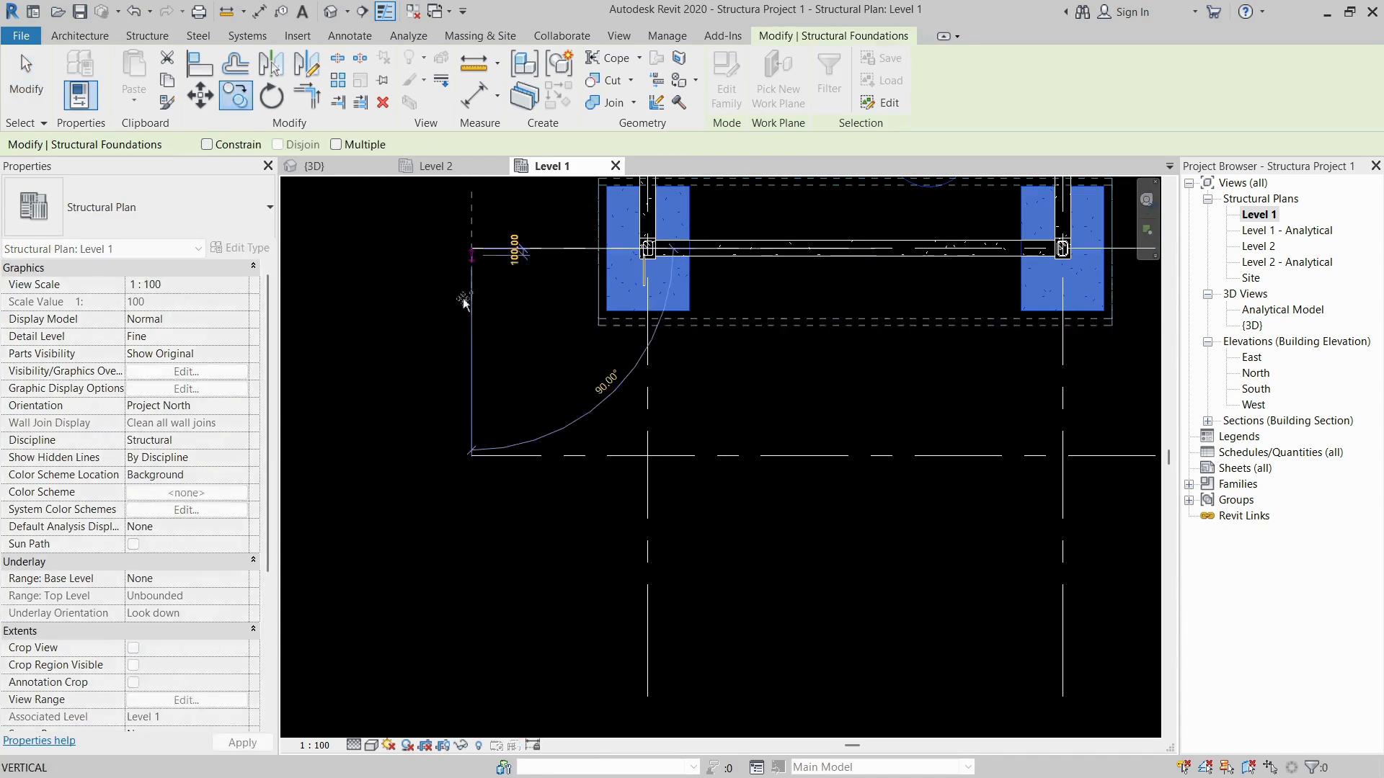
{"action": "left_click", "coordinate": [472, 455]}
{"action": "key", "text": "Escape"}
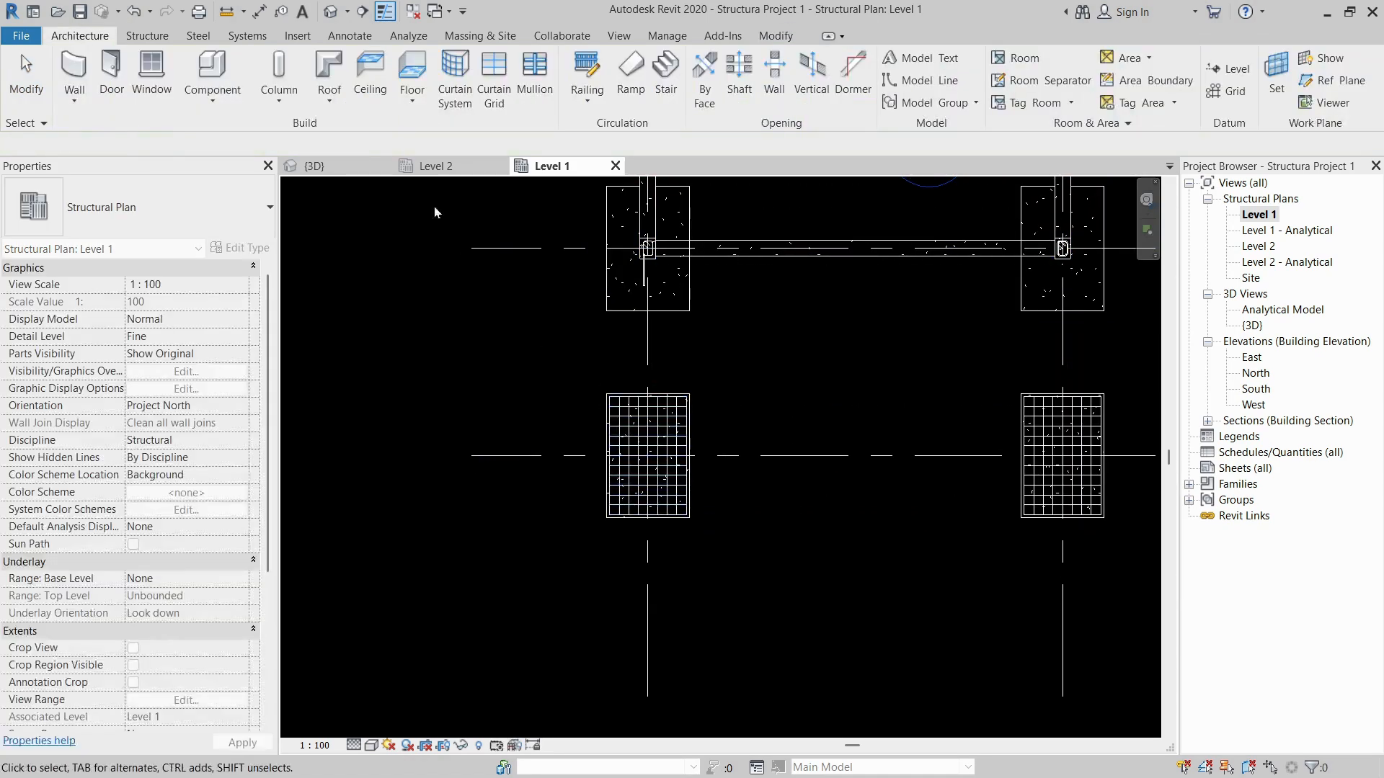
- Show both rebar sets in one copied footing as solid in the Analytical Model and {3D} views
{"action": "left_click", "coordinate": [336, 171]}
{"action": "scroll", "coordinate": [528, 530], "scroll_direction": "up", "scroll_amount": 10}
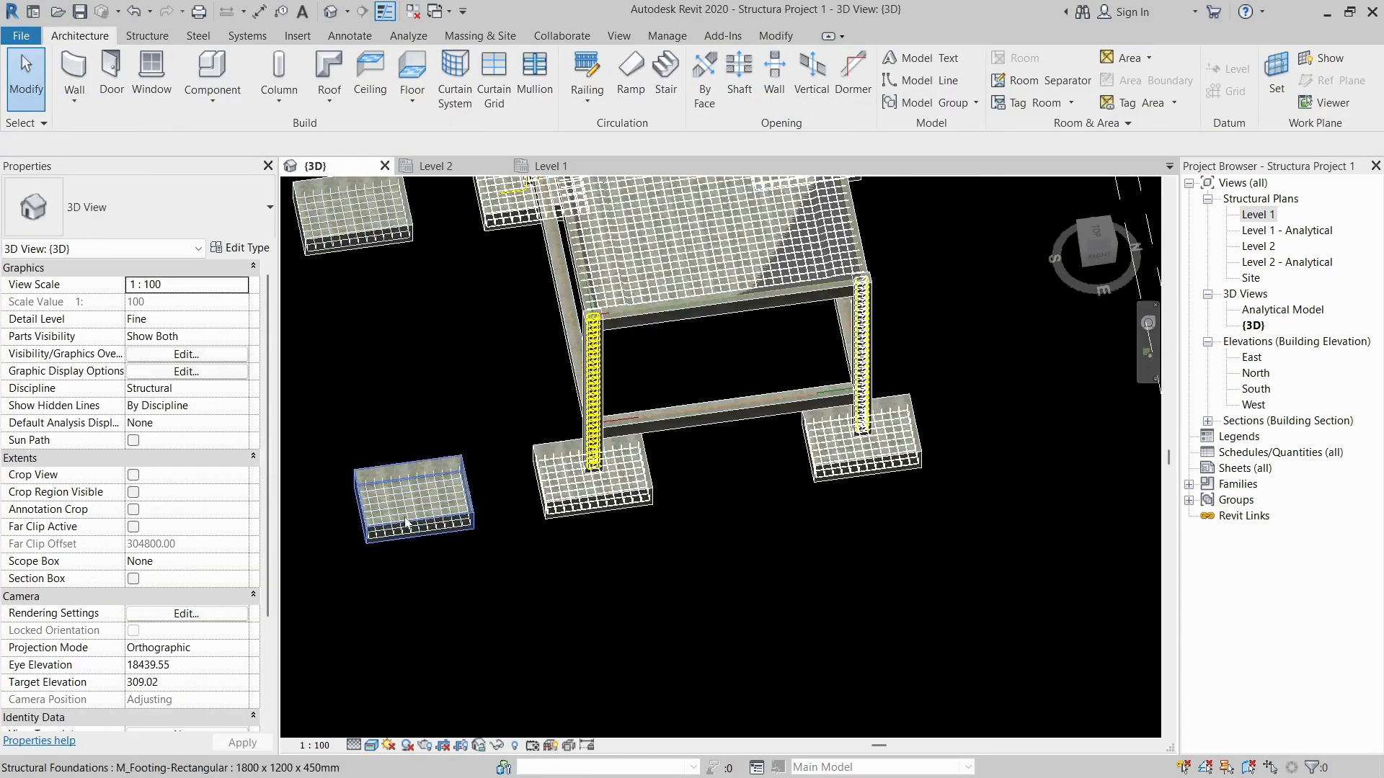
{"action": "scroll", "coordinate": [596, 566], "scroll_direction": "down", "scroll_amount": 6}
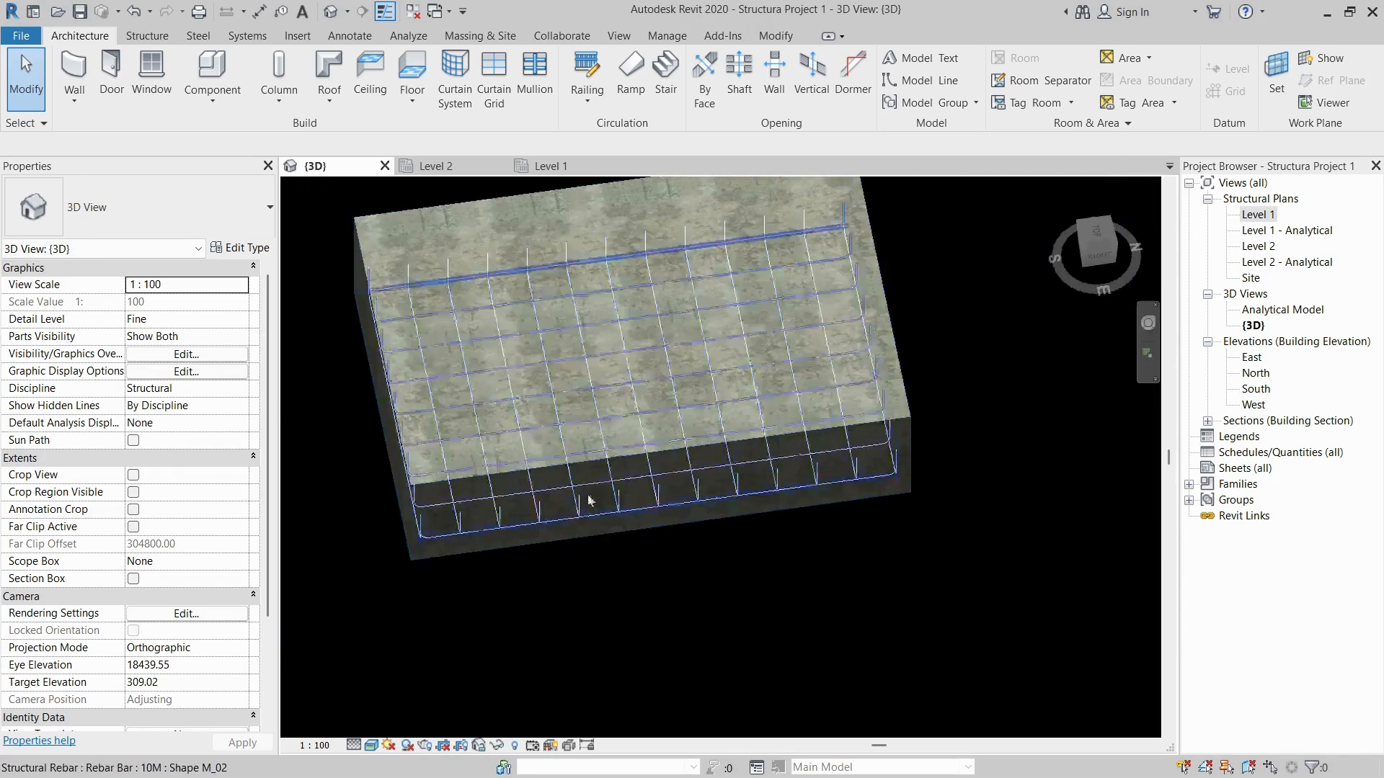
{"action": "scroll", "coordinate": [589, 536], "scroll_direction": "up", "scroll_amount": 3}
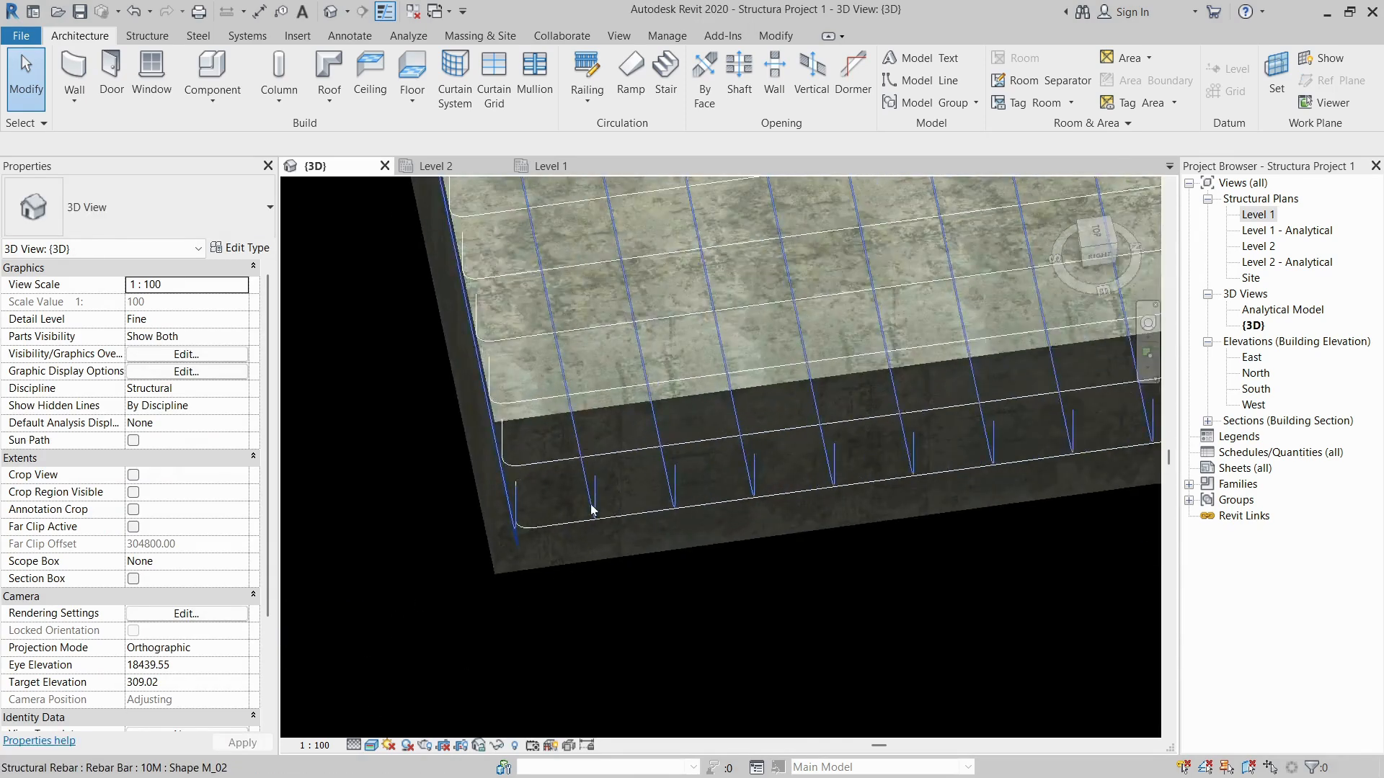
{"action": "left_click", "coordinate": [566, 527], "text": "ctrl"}
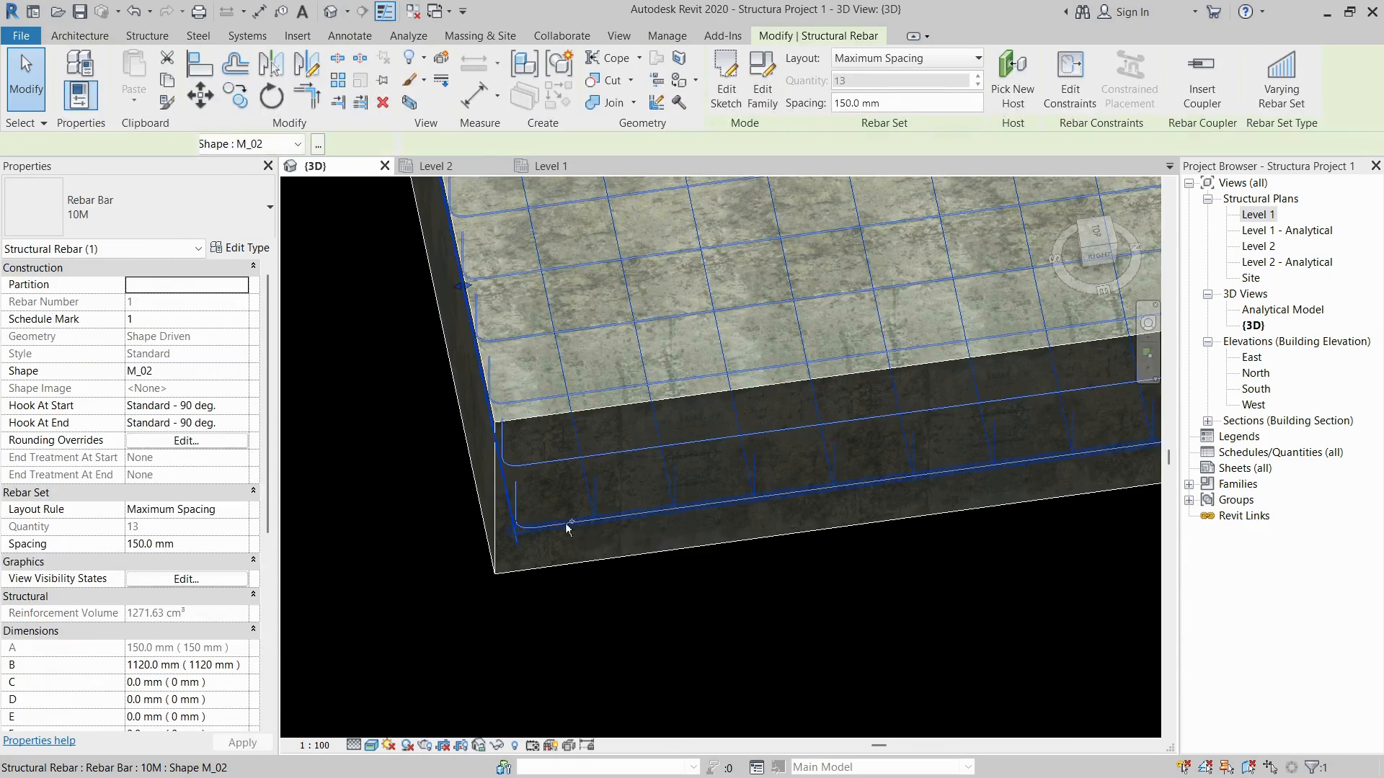
{"action": "left_click", "coordinate": [199, 583]}
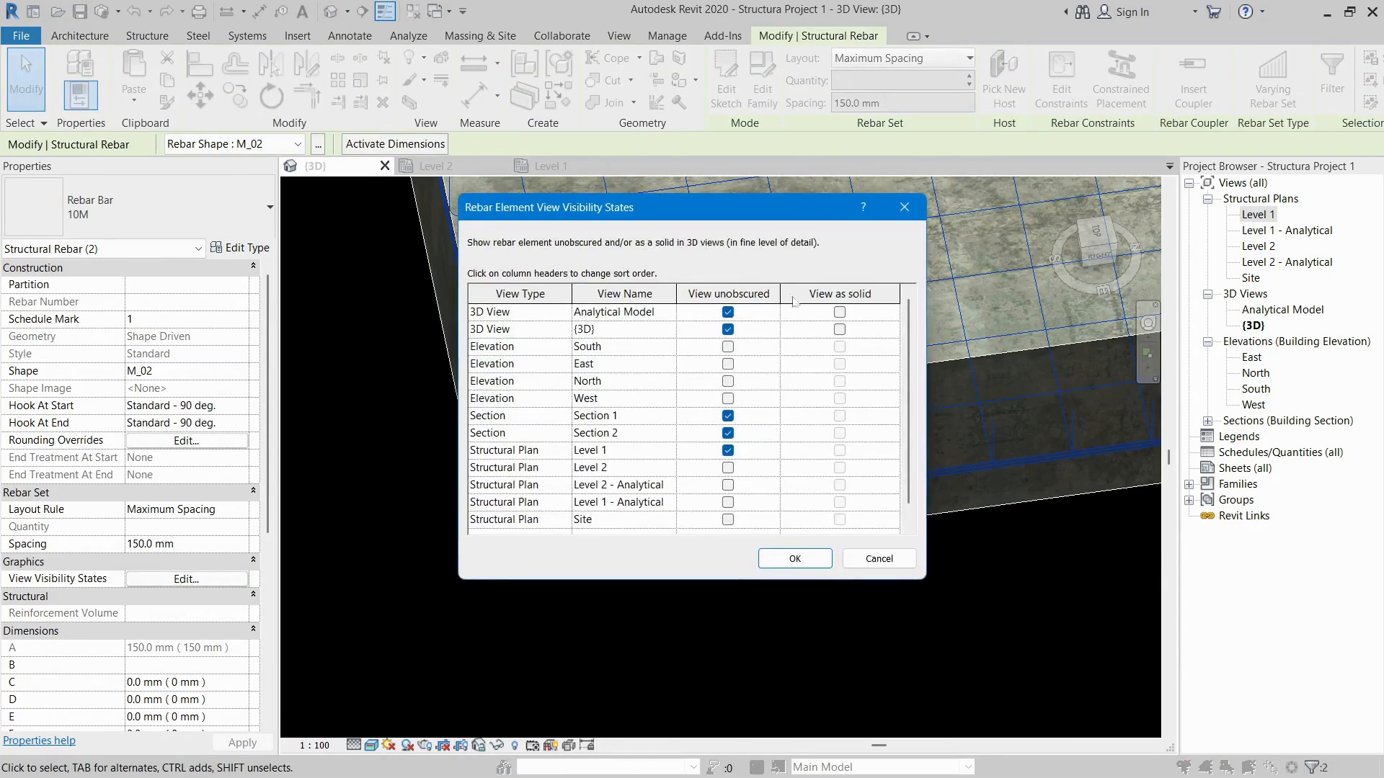
{"action": "left_click", "coordinate": [840, 312]}
{"action": "left_click", "coordinate": [838, 329]}
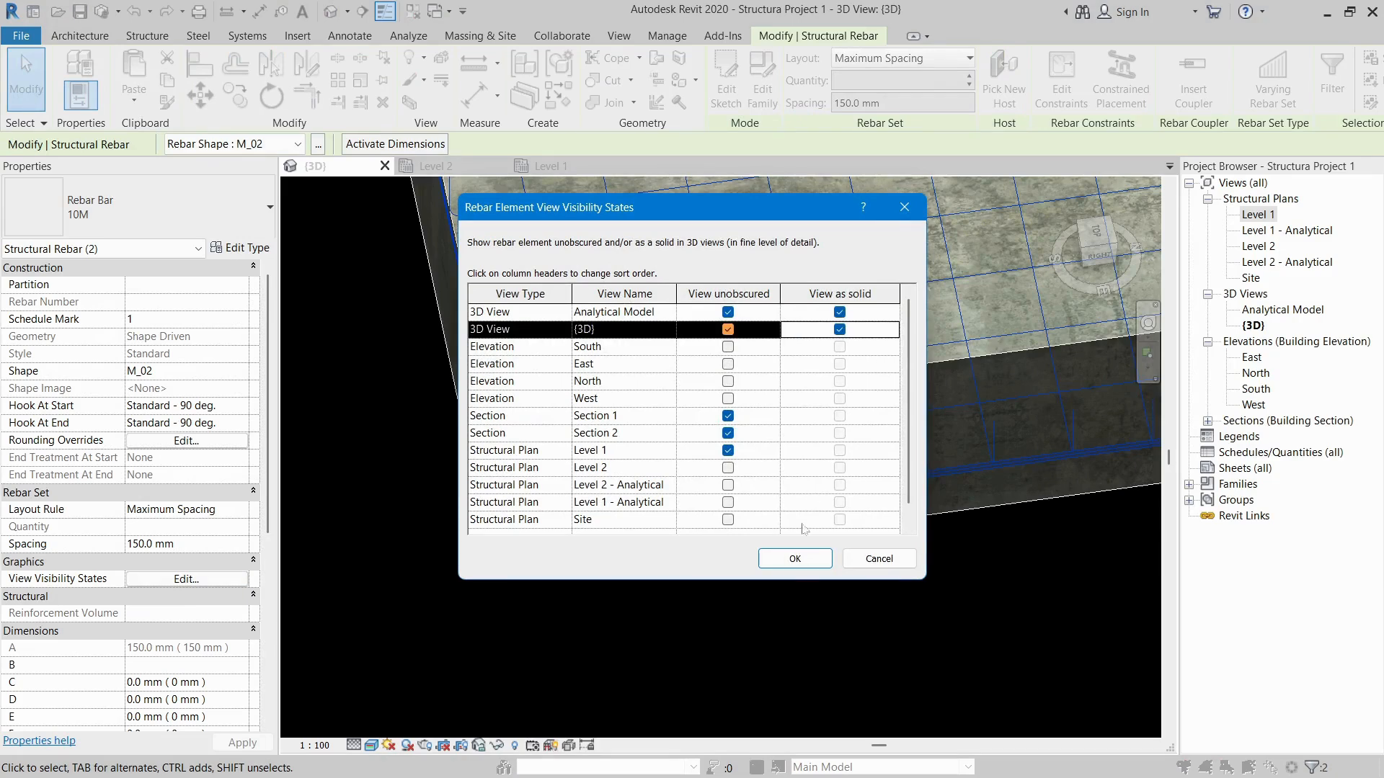
{"action": "left_click", "coordinate": [794, 567]}
{"action": "left_click", "coordinate": [744, 608]}
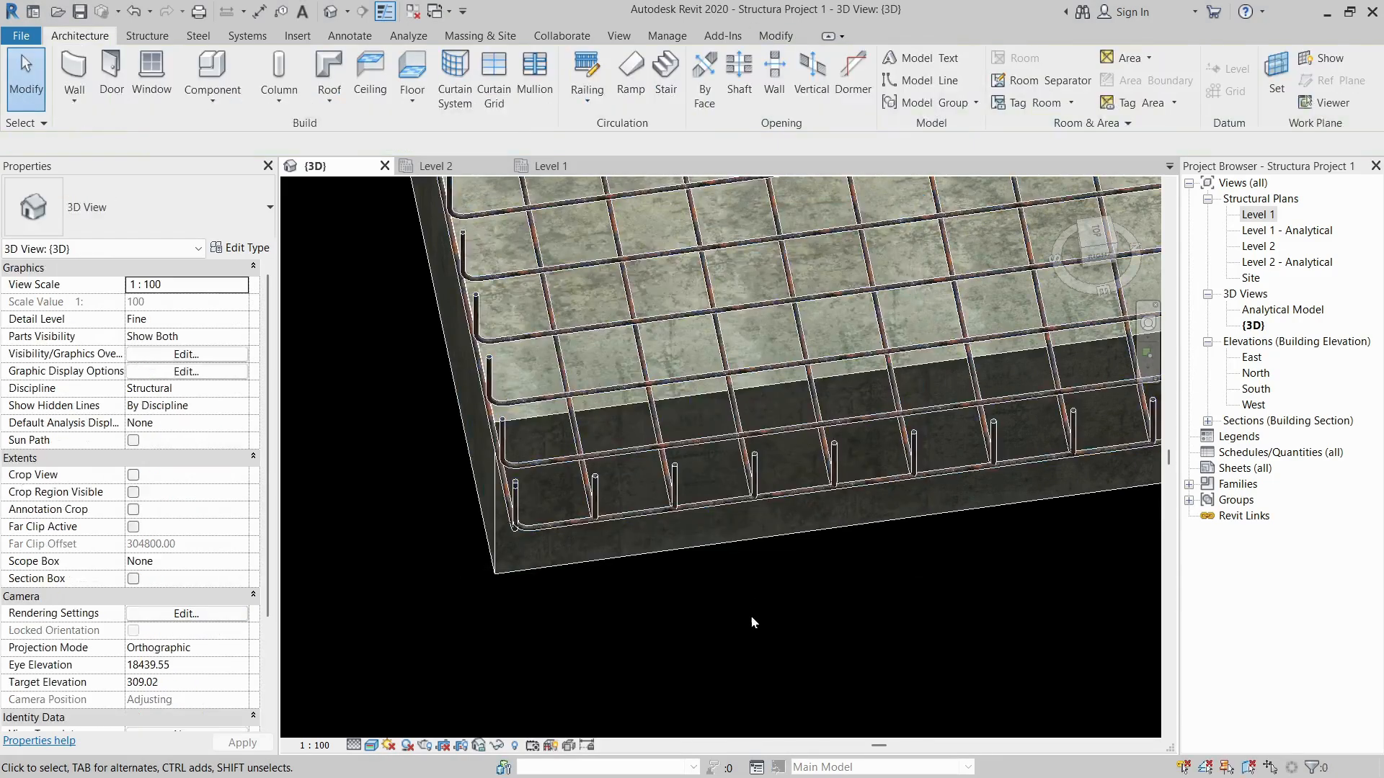
- Show both rebar sets in the other copied footing as solid in the Analytical Model and {3D} views
{"action": "scroll", "coordinate": [751, 614], "scroll_direction": "down", "scroll_amount": 6}
{"action": "middle_click_drag", "start_coordinate": [674, 429], "coordinate": [610, 199]}
{"action": "scroll", "coordinate": [676, 354], "scroll_direction": "up", "scroll_amount": 6}
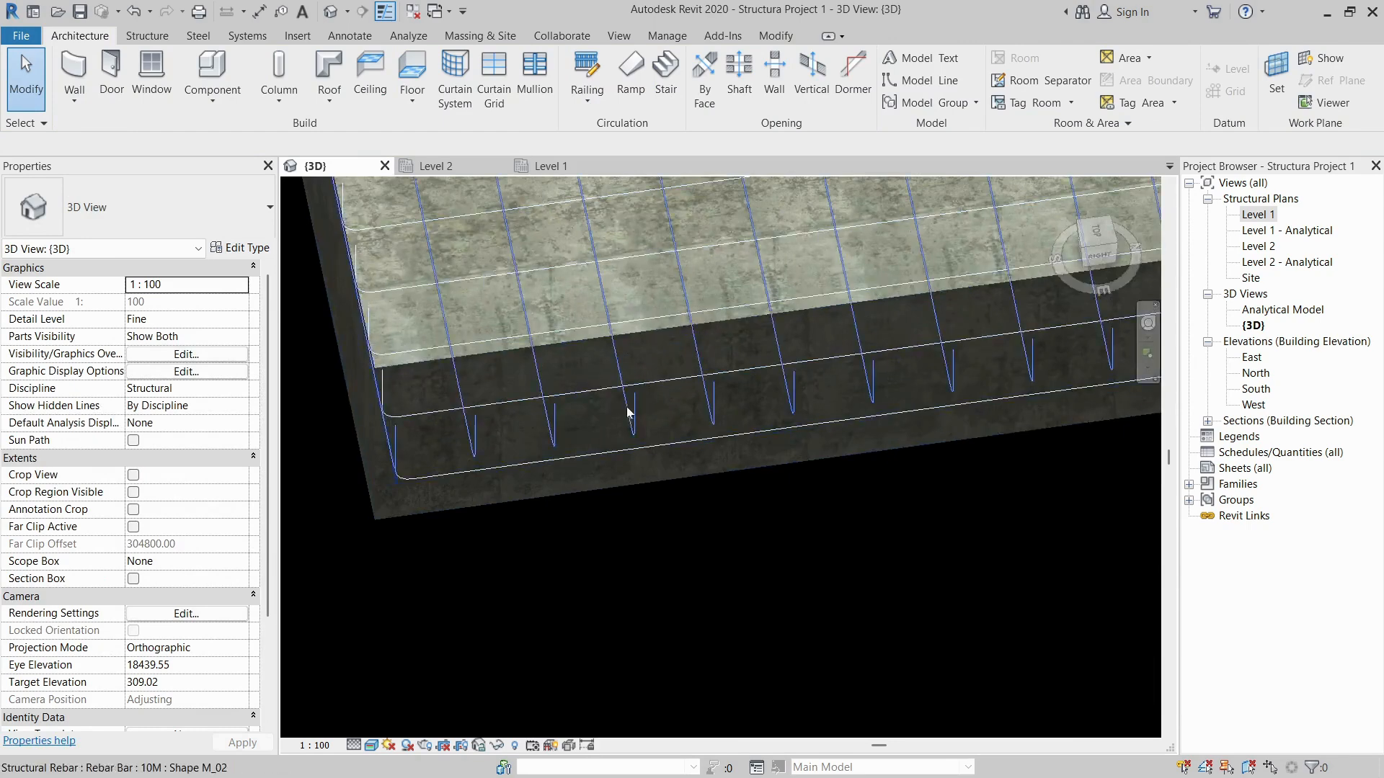
{"action": "left_click", "coordinate": [629, 449]}
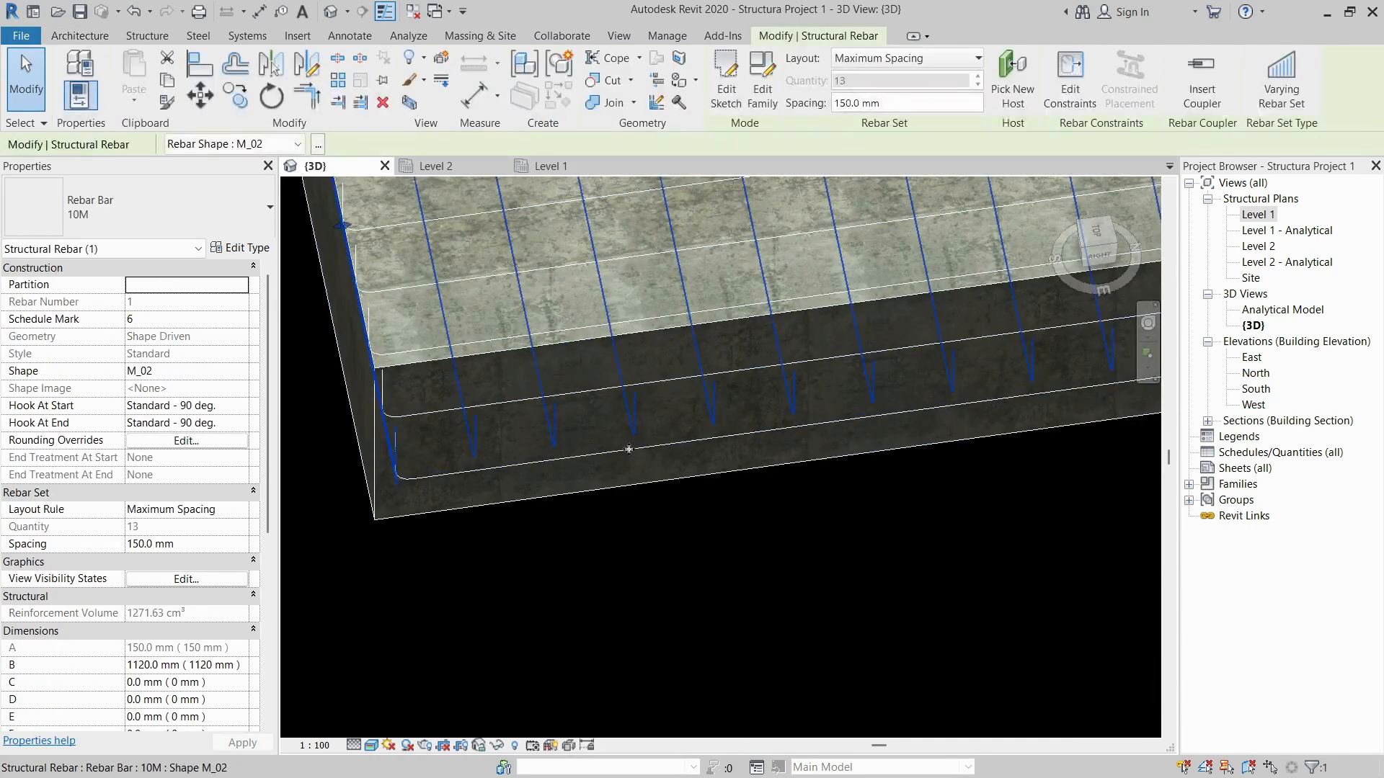
{"action": "left_click", "coordinate": [376, 555], "text": "ctrl"}
{"action": "left_click", "coordinate": [214, 562]}
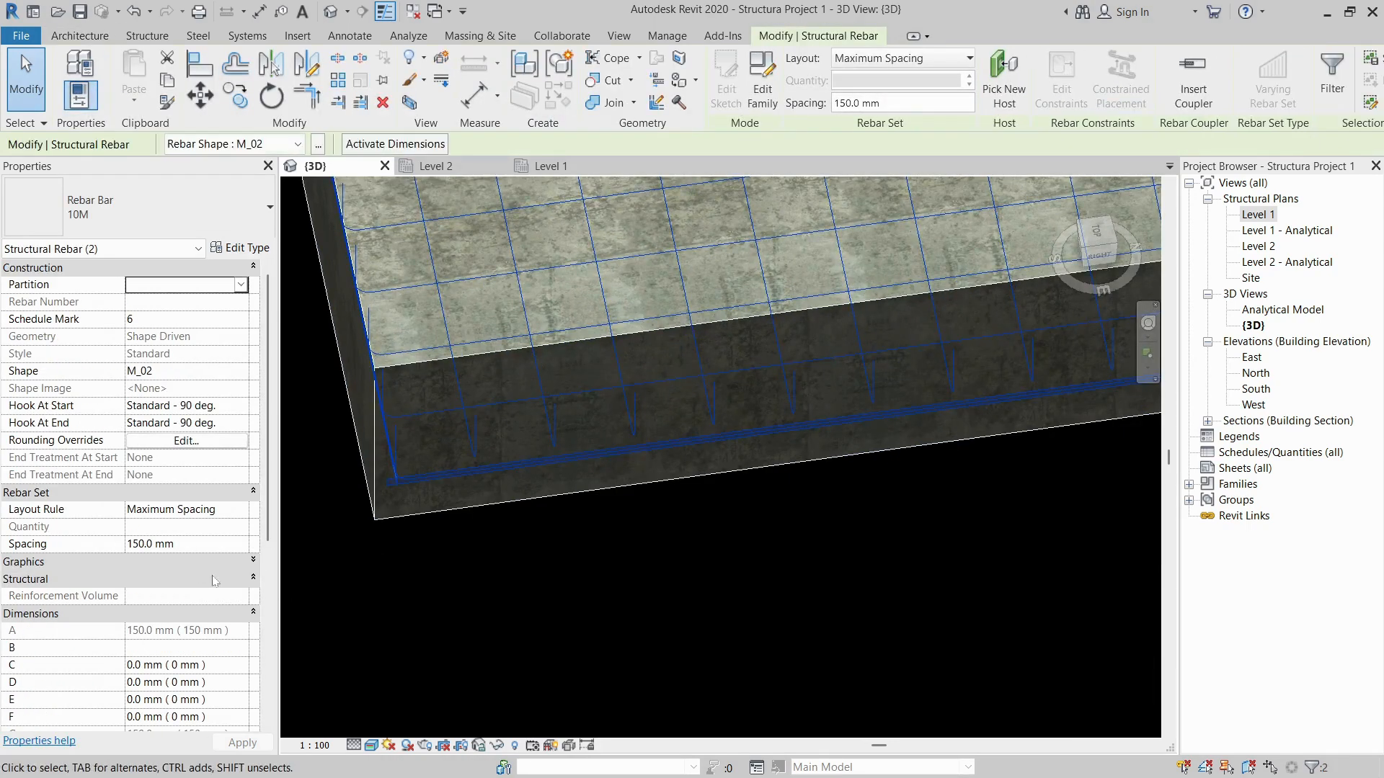
{"action": "left_click", "coordinate": [229, 564]}
{"action": "left_click", "coordinate": [186, 578]}
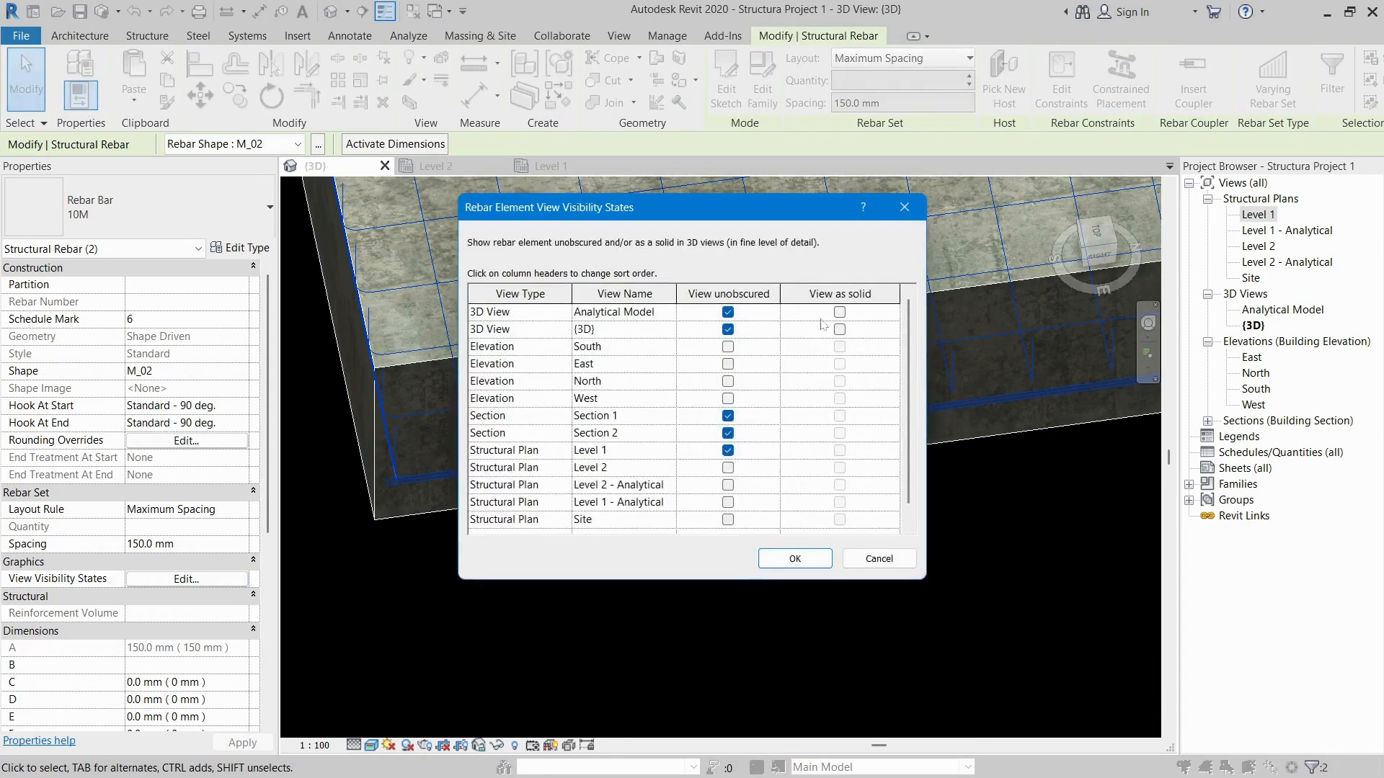
{"action": "left_click", "coordinate": [840, 330]}
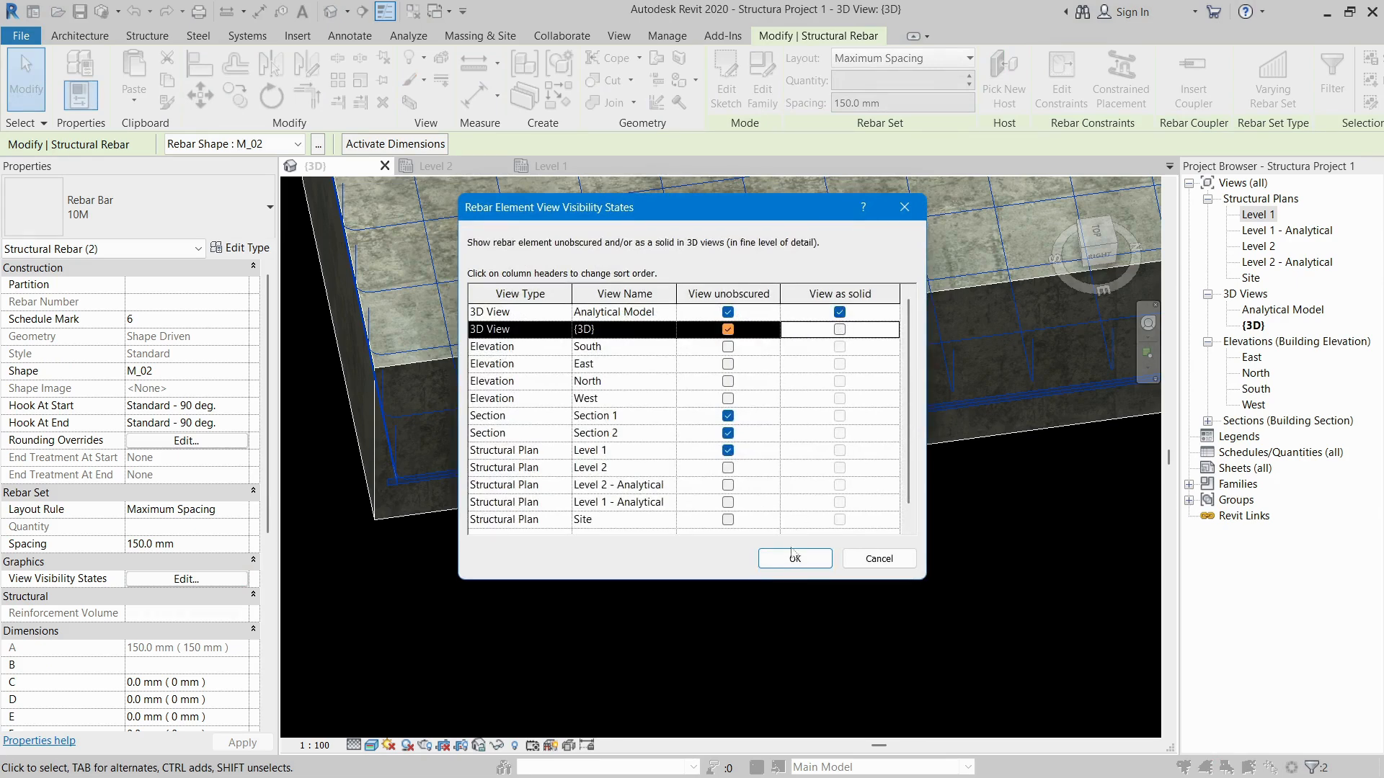
{"action": "left_click", "coordinate": [775, 567]}
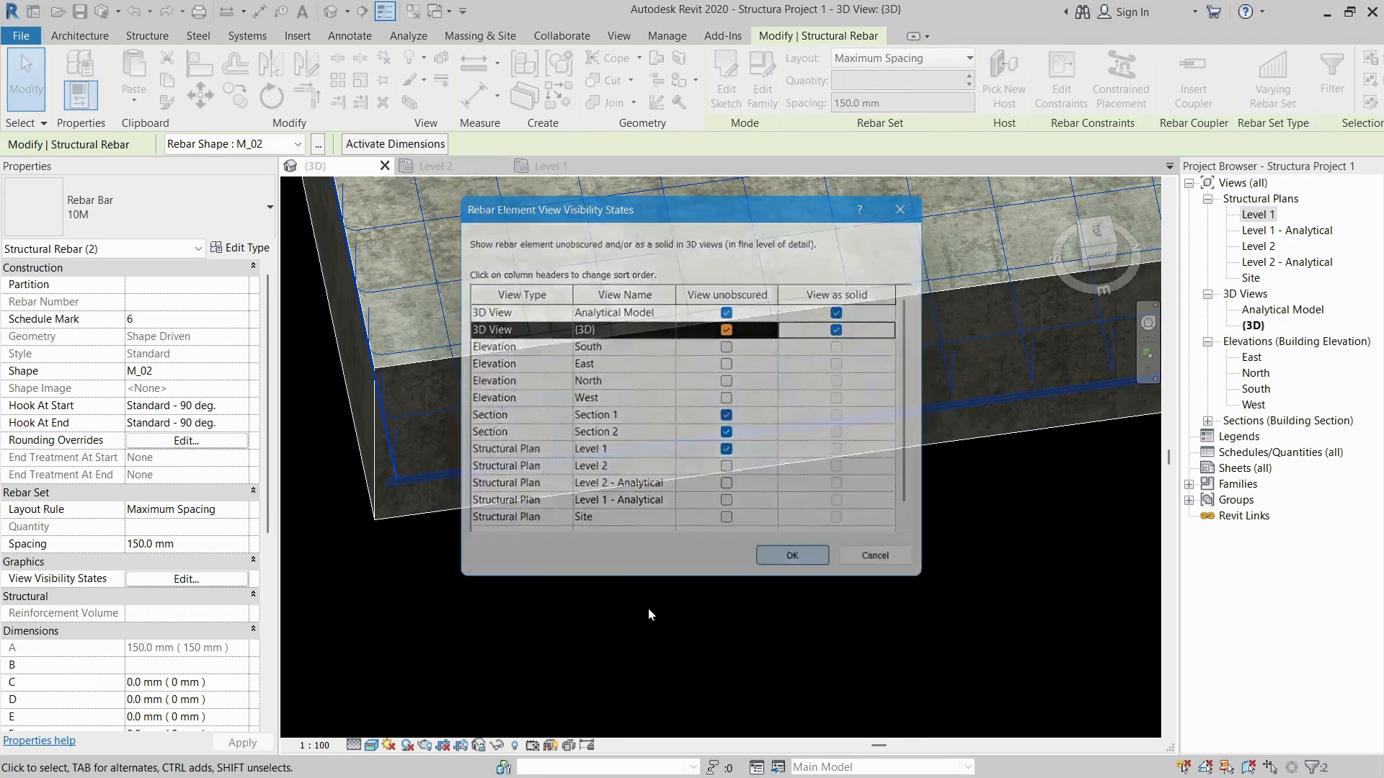
{"action": "left_click", "coordinate": [565, 617]}
{"action": "scroll", "coordinate": [603, 520], "scroll_direction": "down", "scroll_amount": 3}
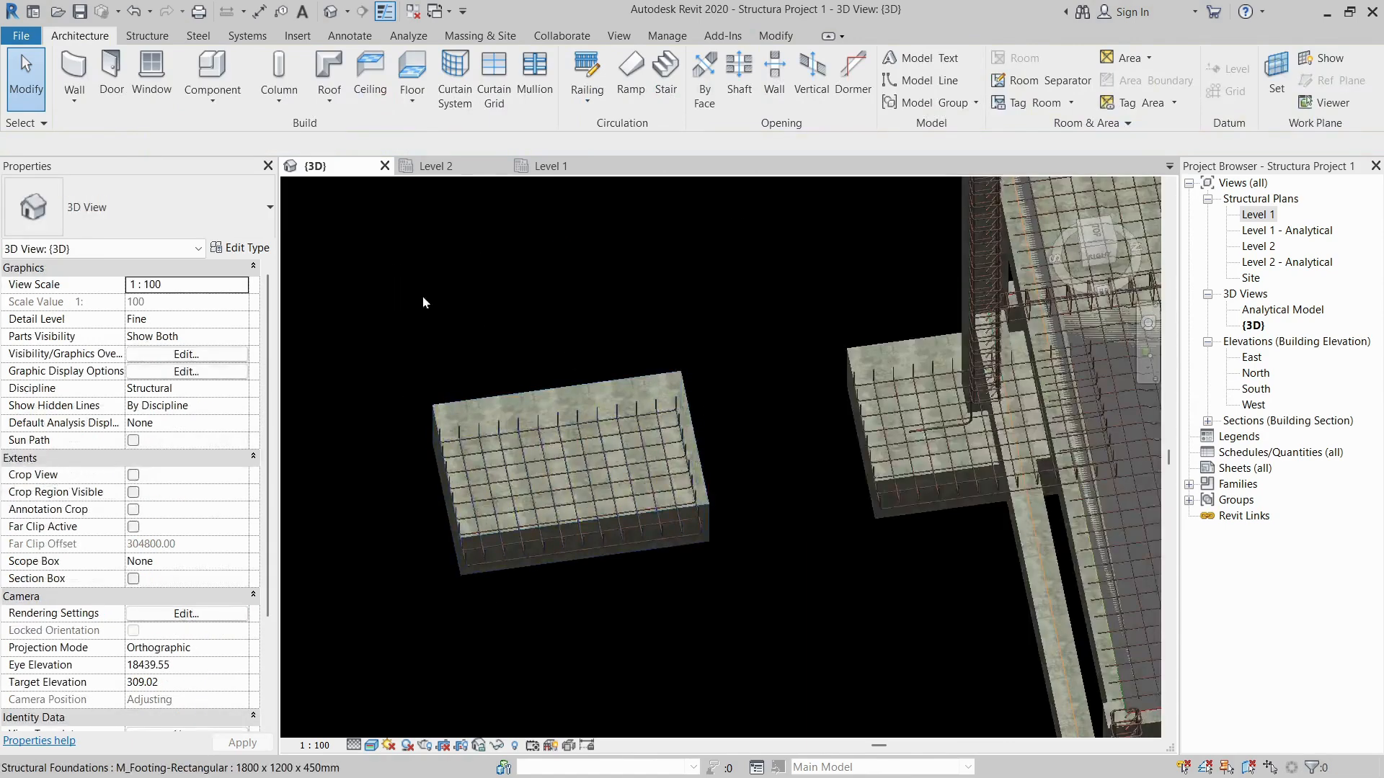
- On Level 1, copy the two 230 x 300 concrete columns on grid 2 onto grid 5, using the grid line ends as reference points
{"action": "left_click", "coordinate": [549, 166]}
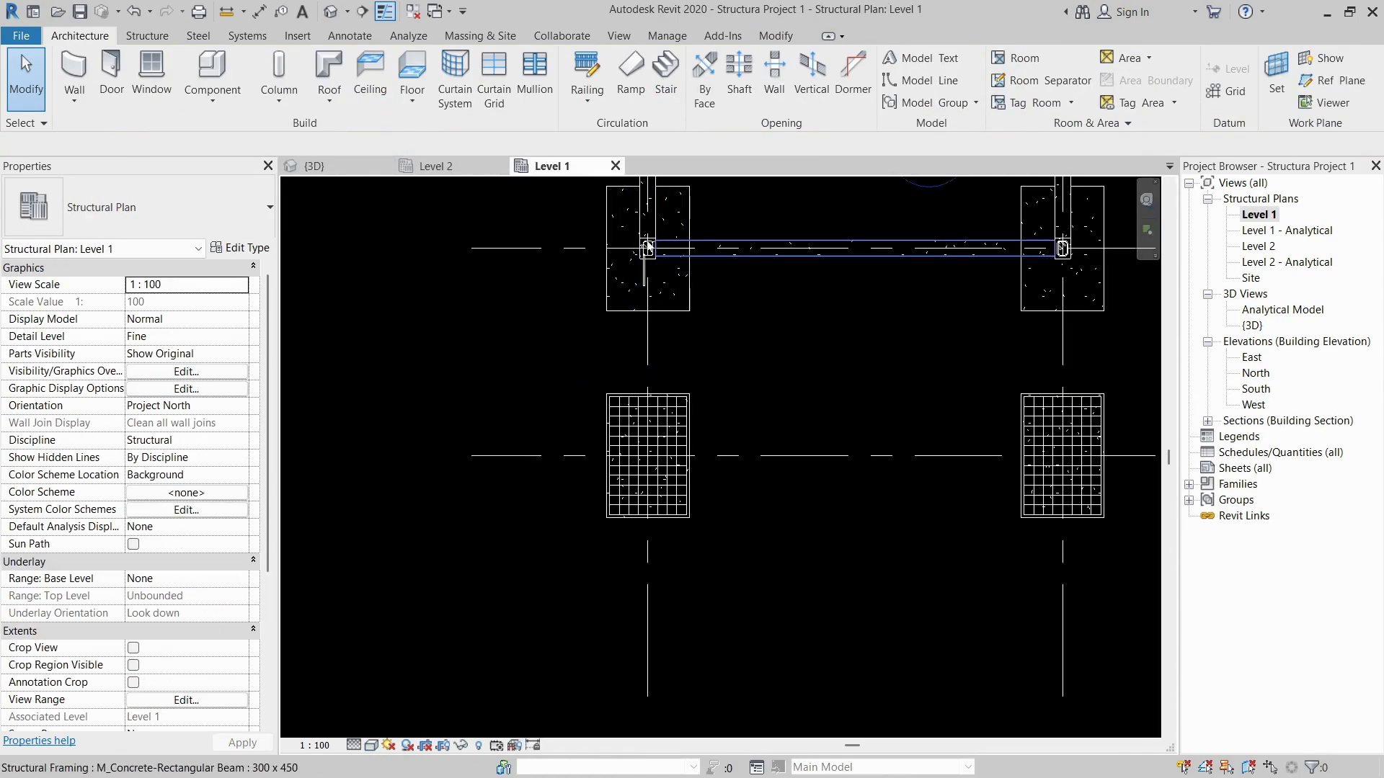
{"action": "scroll", "coordinate": [650, 246], "scroll_direction": "up", "scroll_amount": 3}
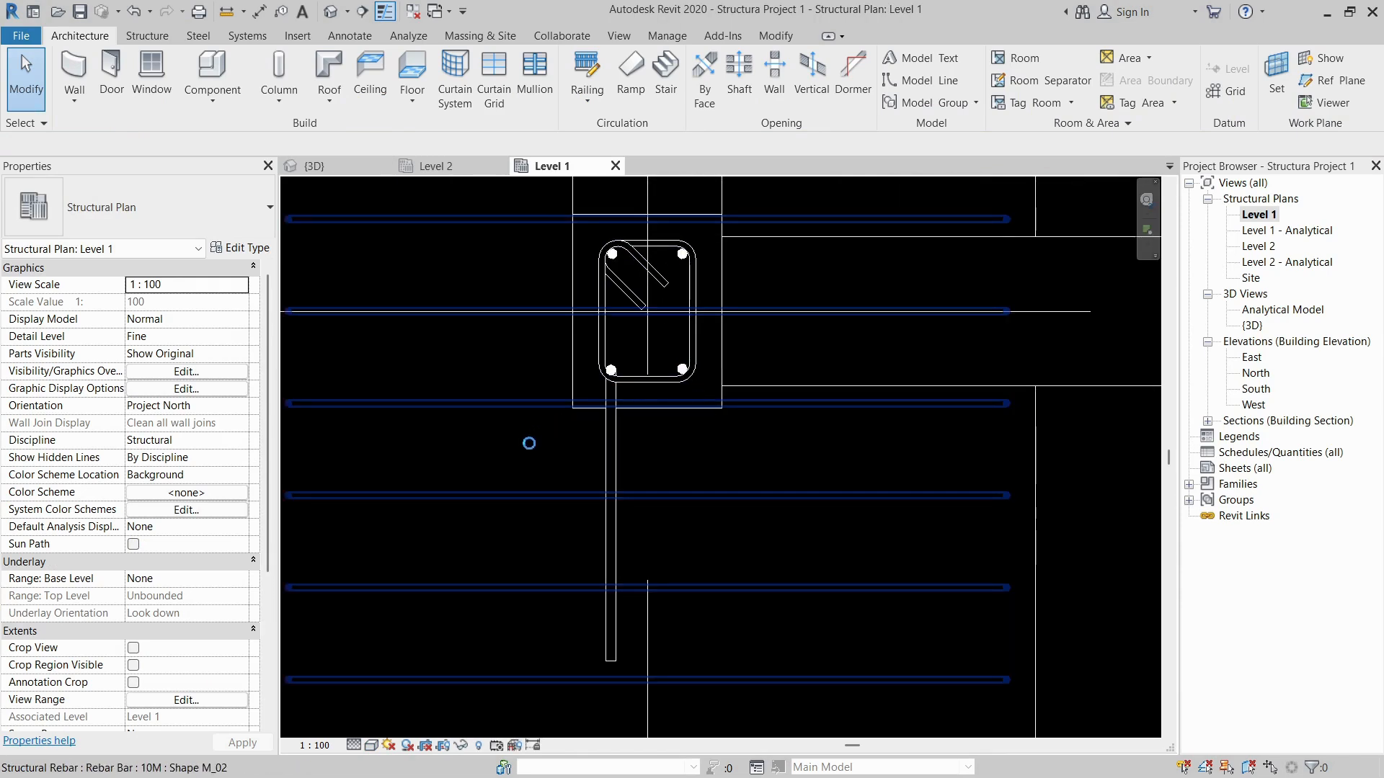
{"action": "left_click", "coordinate": [574, 349]}
{"action": "scroll", "coordinate": [448, 454], "scroll_direction": "down", "scroll_amount": 7}
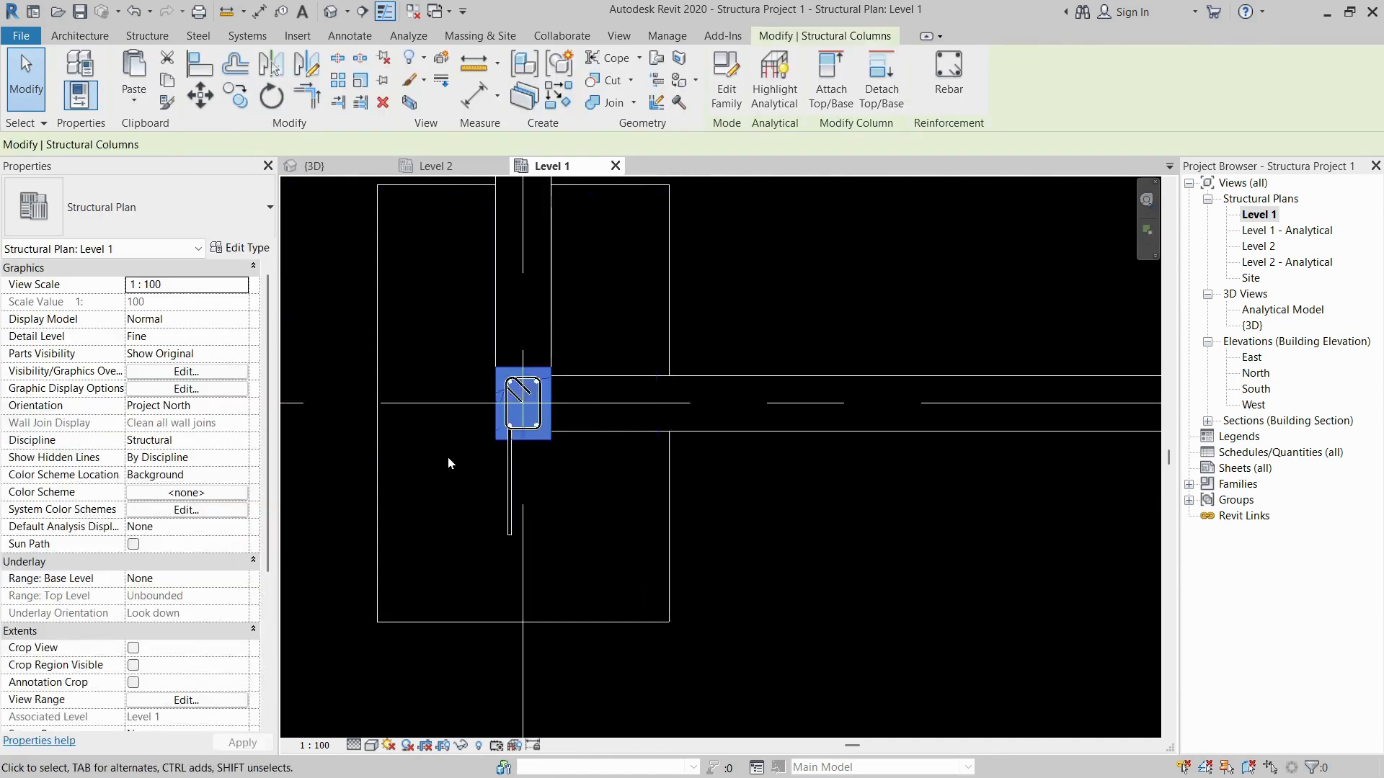
{"action": "scroll", "coordinate": [903, 457], "scroll_direction": "up", "scroll_amount": 6}
{"action": "middle_click_drag", "start_coordinate": [1027, 424], "coordinate": [827, 421]}
{"action": "scroll", "coordinate": [934, 434], "scroll_direction": "up", "scroll_amount": 2}
{"action": "left_click", "coordinate": [925, 437], "text": "ctrl"}
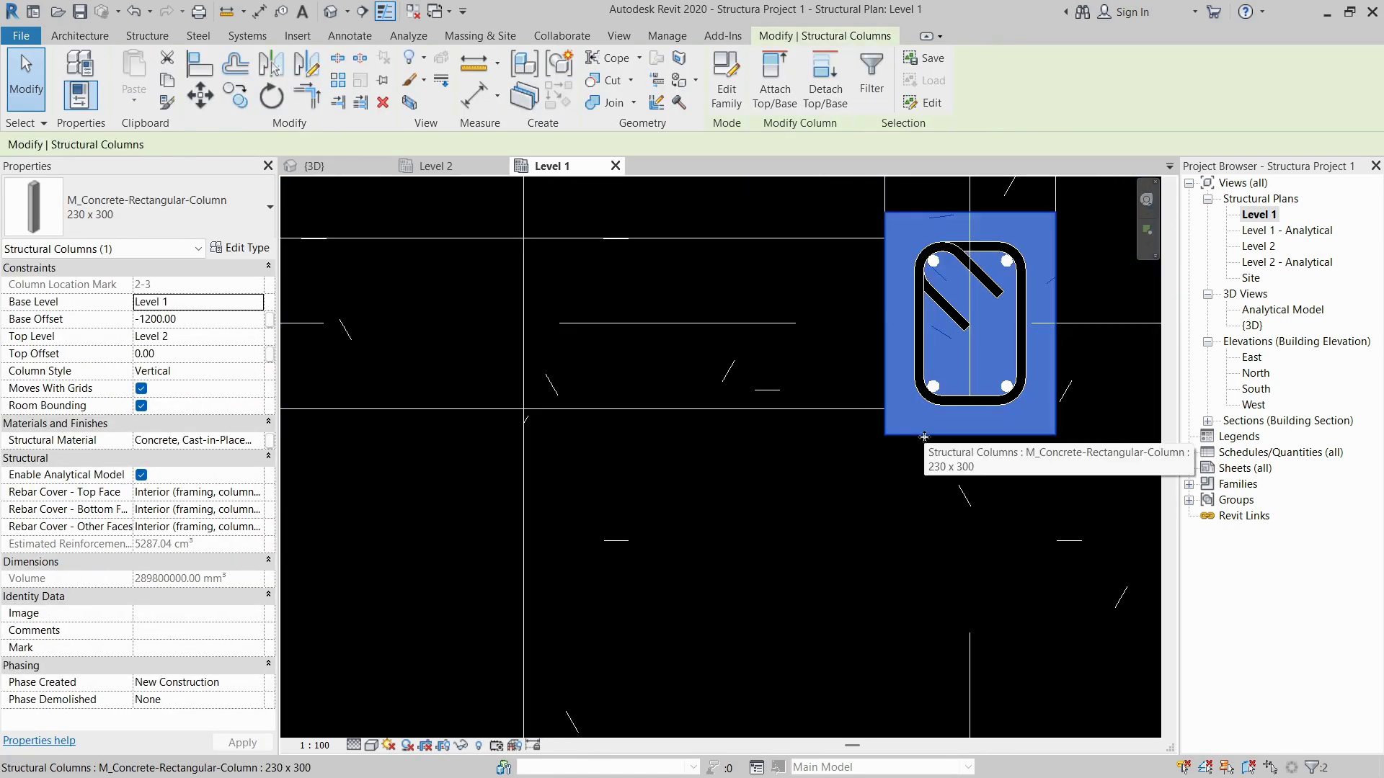
{"action": "left_click_drag", "start_coordinate": [925, 437], "coordinate": [598, 413]}
{"action": "scroll", "coordinate": [695, 431], "scroll_direction": "down", "scroll_amount": 3}
{"action": "key", "text": "c"}
{"action": "key", "text": "o"}
{"action": "scroll", "coordinate": [599, 416], "scroll_direction": "down", "scroll_amount": 4}
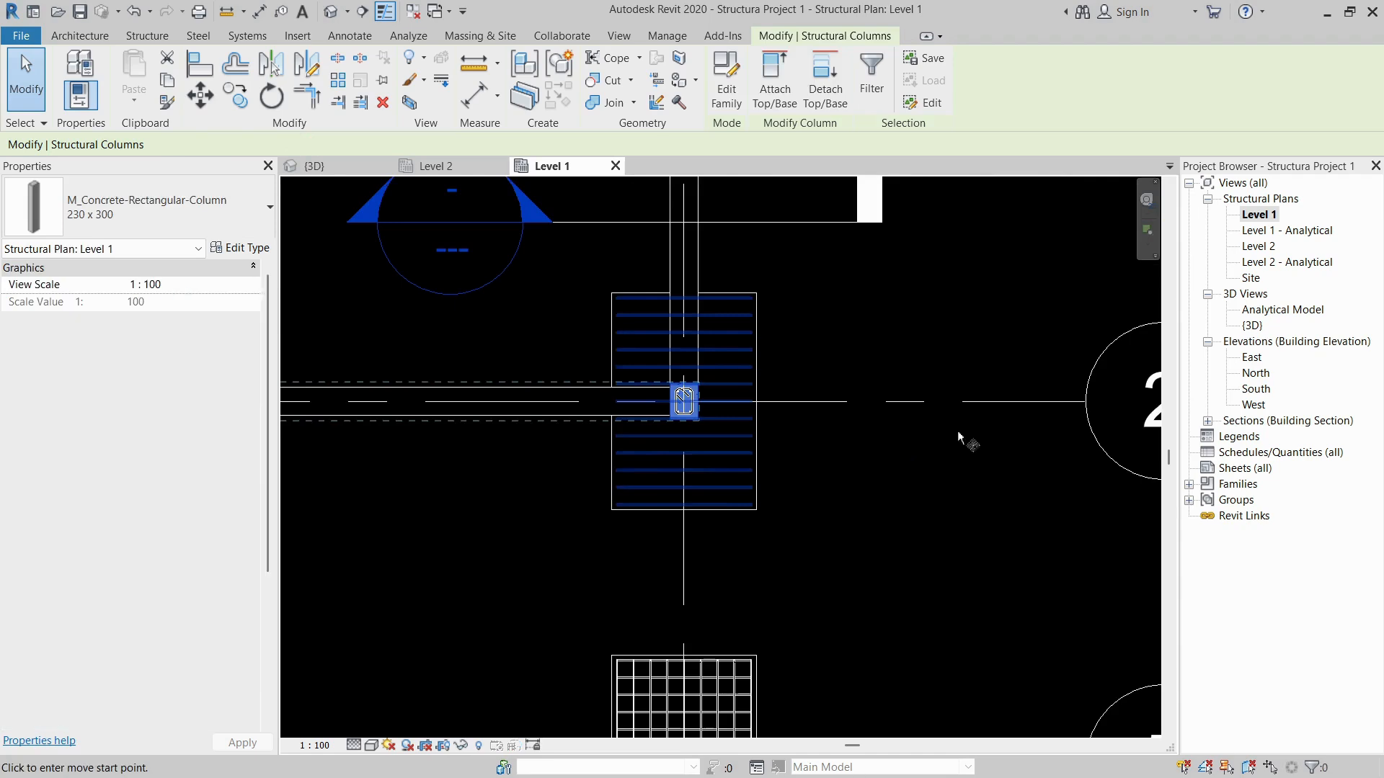
{"action": "scroll", "coordinate": [858, 353], "scroll_direction": "down", "scroll_amount": 4}
{"action": "middle_click_drag", "start_coordinate": [425, 412], "coordinate": [537, 418]}
{"action": "left_click", "coordinate": [517, 380]}
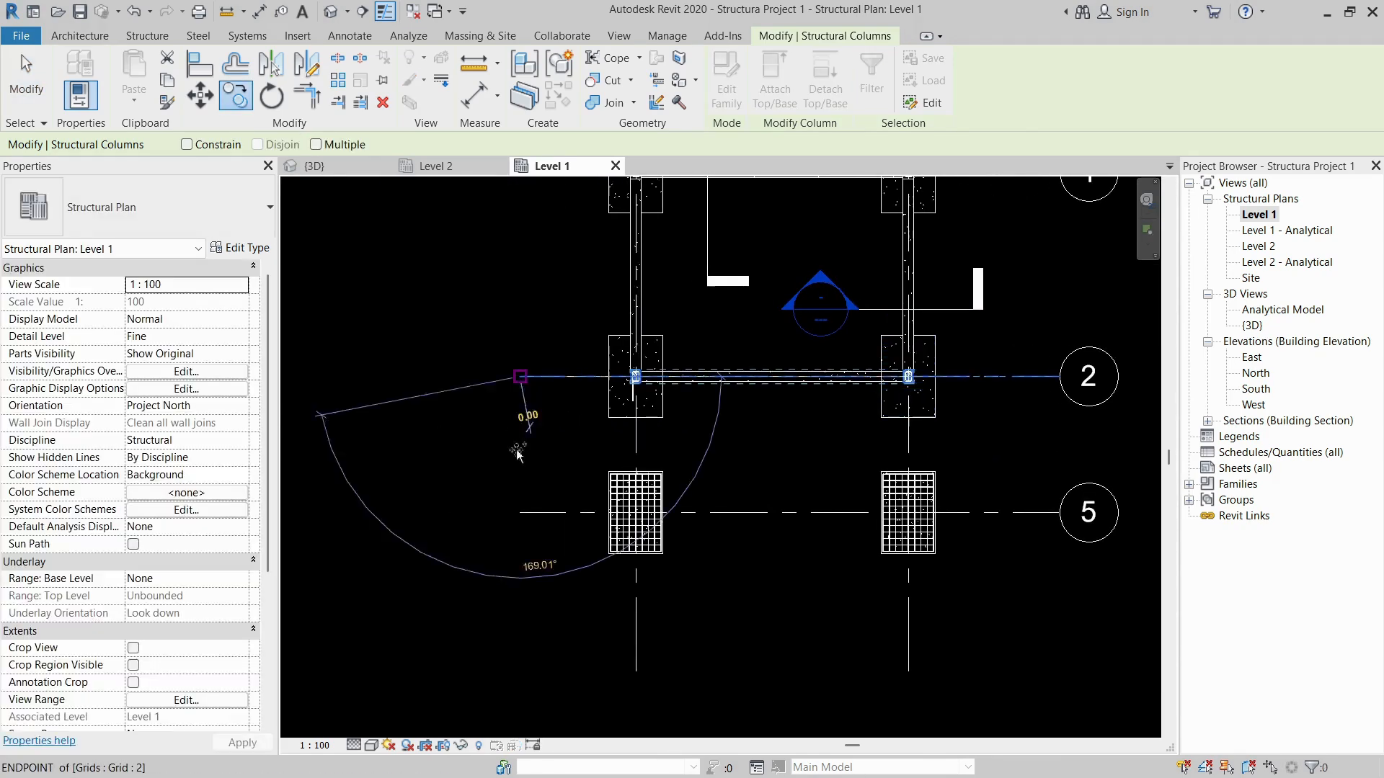
{"action": "left_click", "coordinate": [459, 425]}
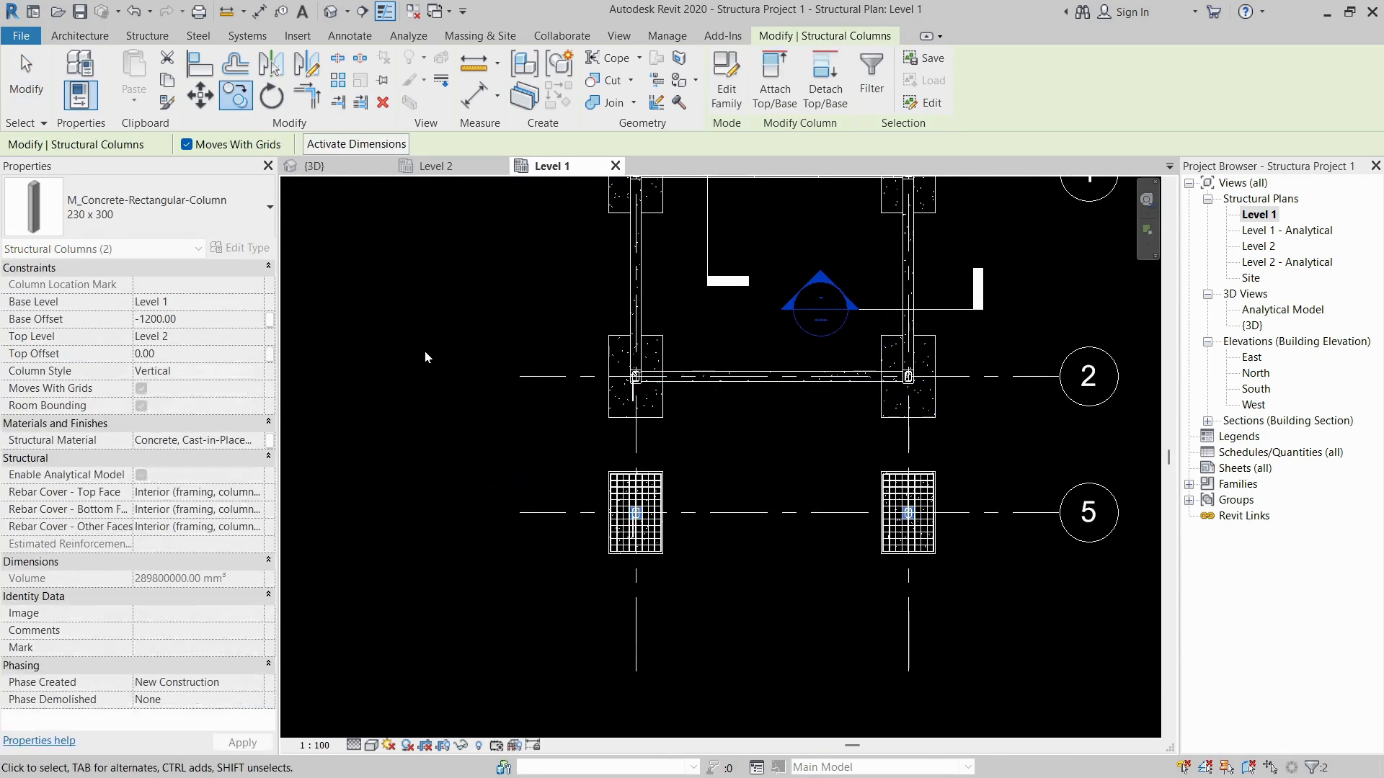
- Inspect the copied columns and their reinforcement on the new footings in the {3D} view
{"action": "left_click", "coordinate": [314, 166]}
{"action": "key", "text": "Escape"}
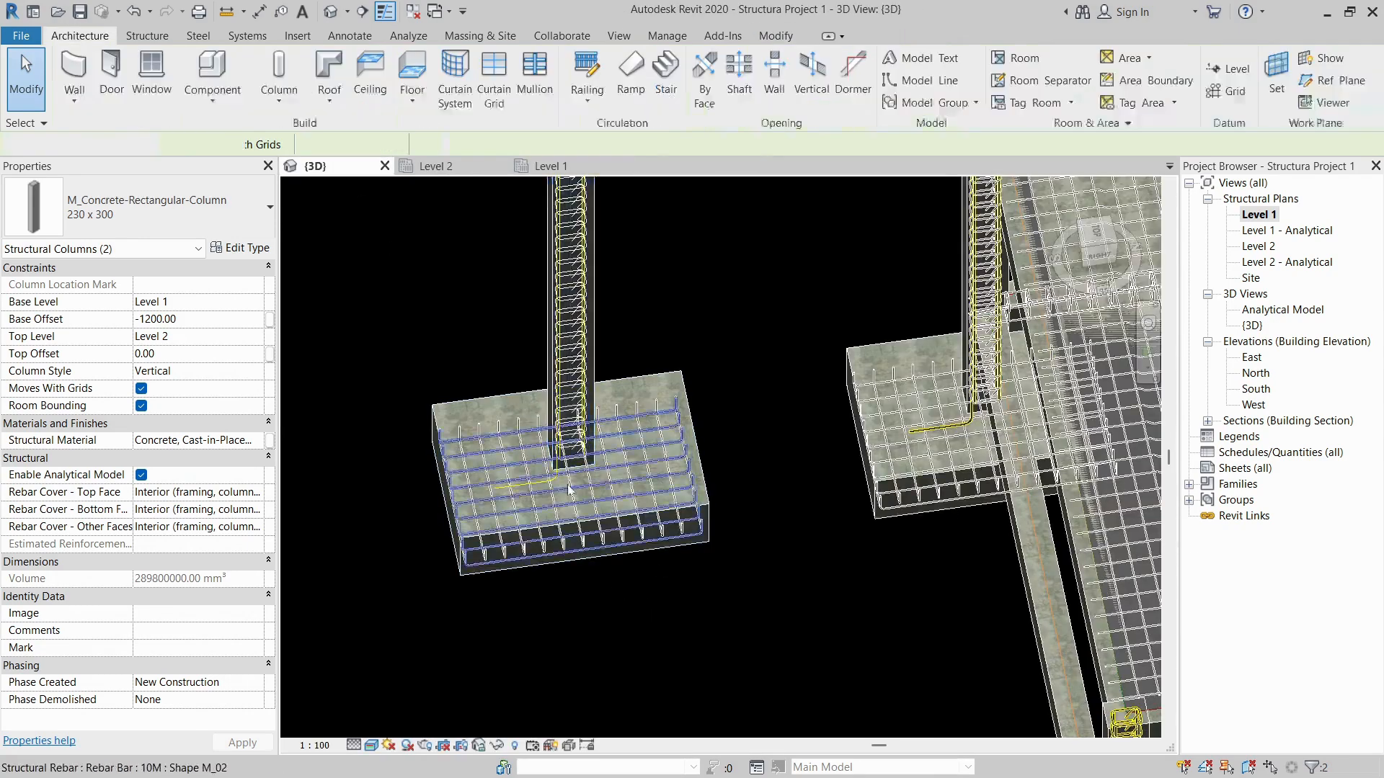
{"action": "scroll", "coordinate": [560, 418], "scroll_direction": "up", "scroll_amount": 7}
{"action": "scroll", "coordinate": [642, 400], "scroll_direction": "down", "scroll_amount": 5}
{"action": "scroll", "coordinate": [643, 402], "scroll_direction": "down", "scroll_amount": 5}
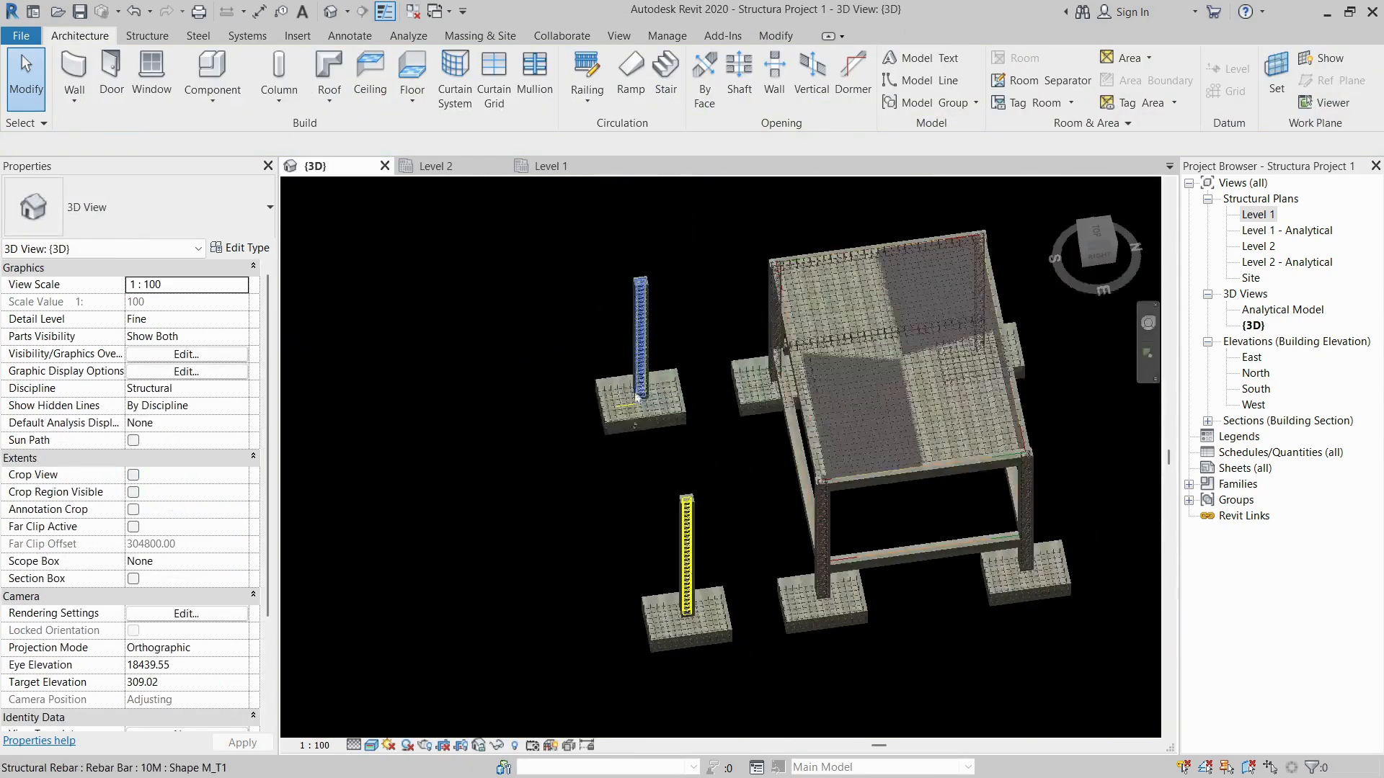
{"action": "middle_click_drag", "start_coordinate": [668, 519], "coordinate": [889, 502], "text": "shift"}
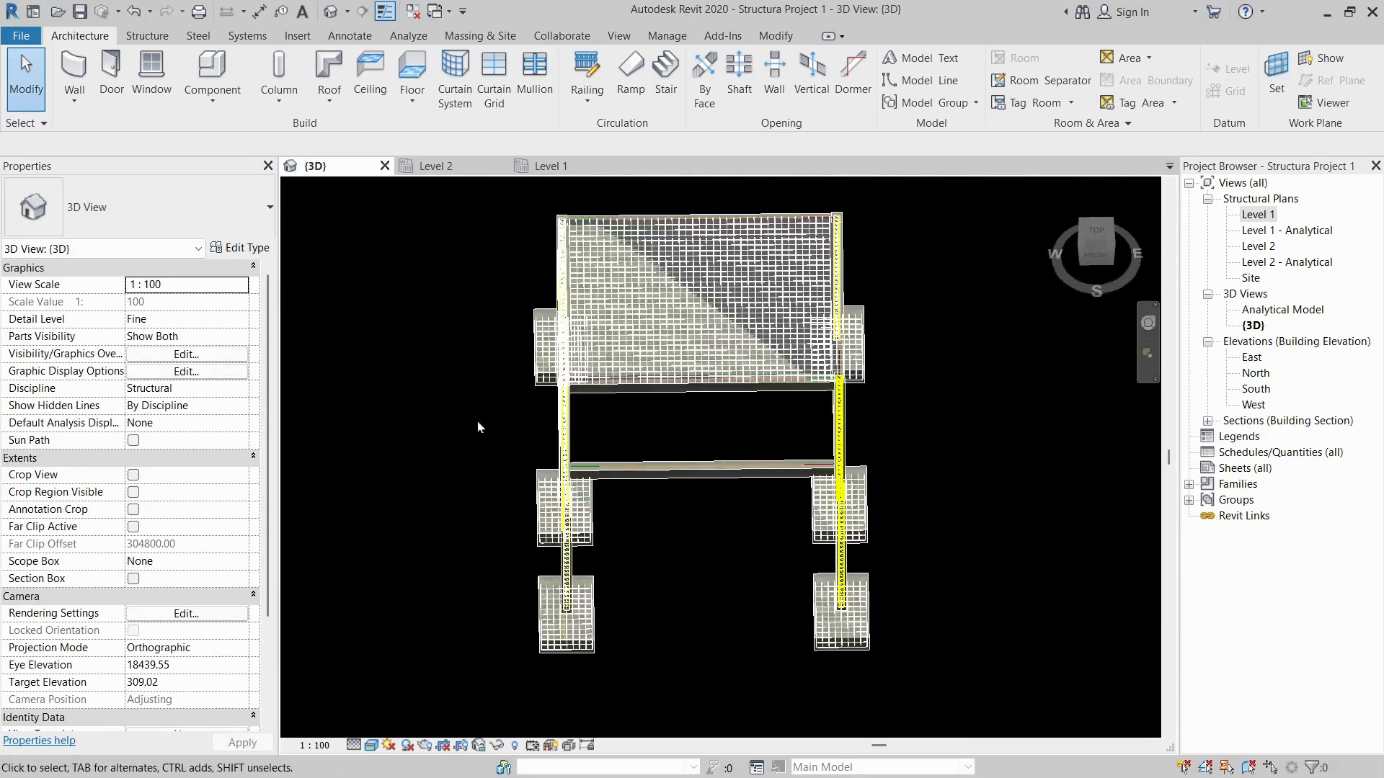
- Start a Cast-In-Place Monolithic Stair on Level 1 with 20 risers and a 230 mm tread depth
{"action": "left_click", "coordinate": [551, 166]}
{"action": "scroll", "coordinate": [668, 512], "scroll_direction": "up", "scroll_amount": 3}
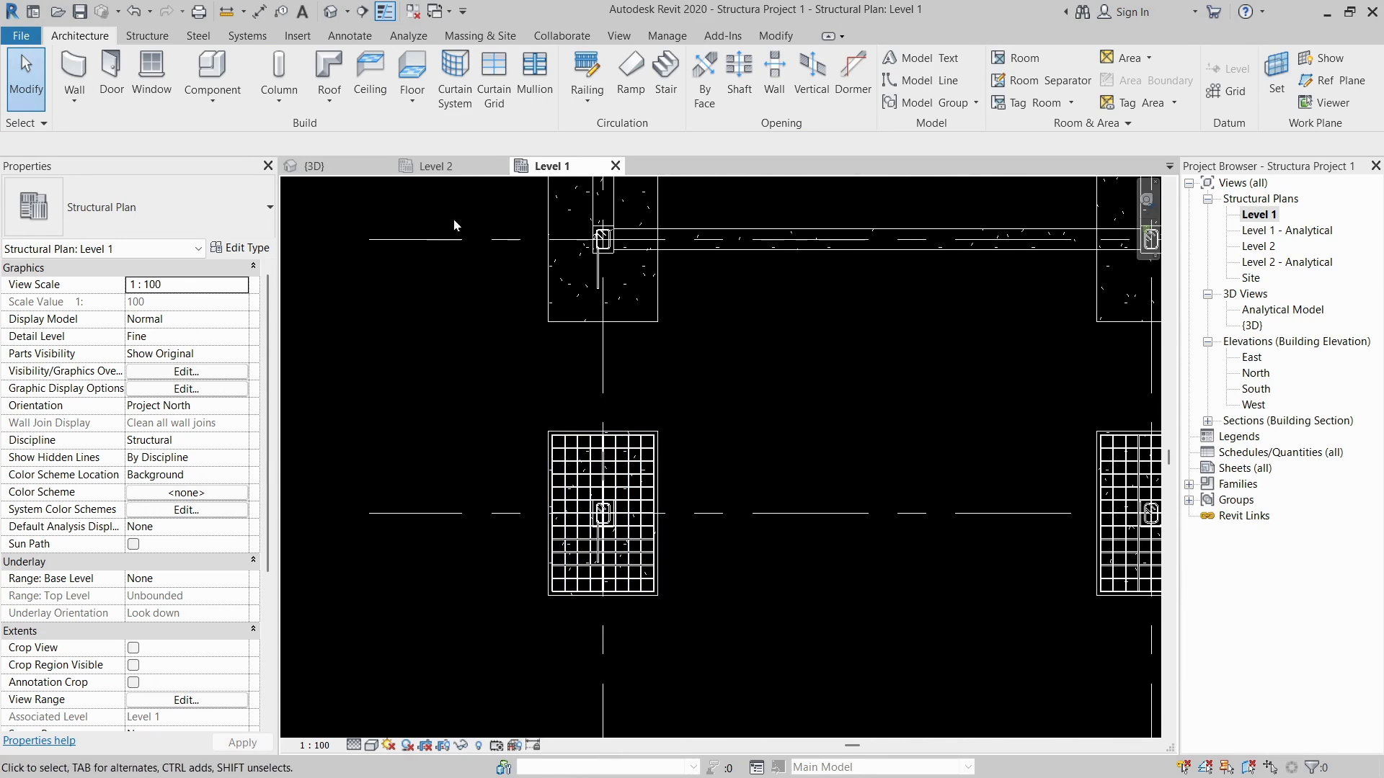
{"action": "left_click", "coordinate": [665, 72]}
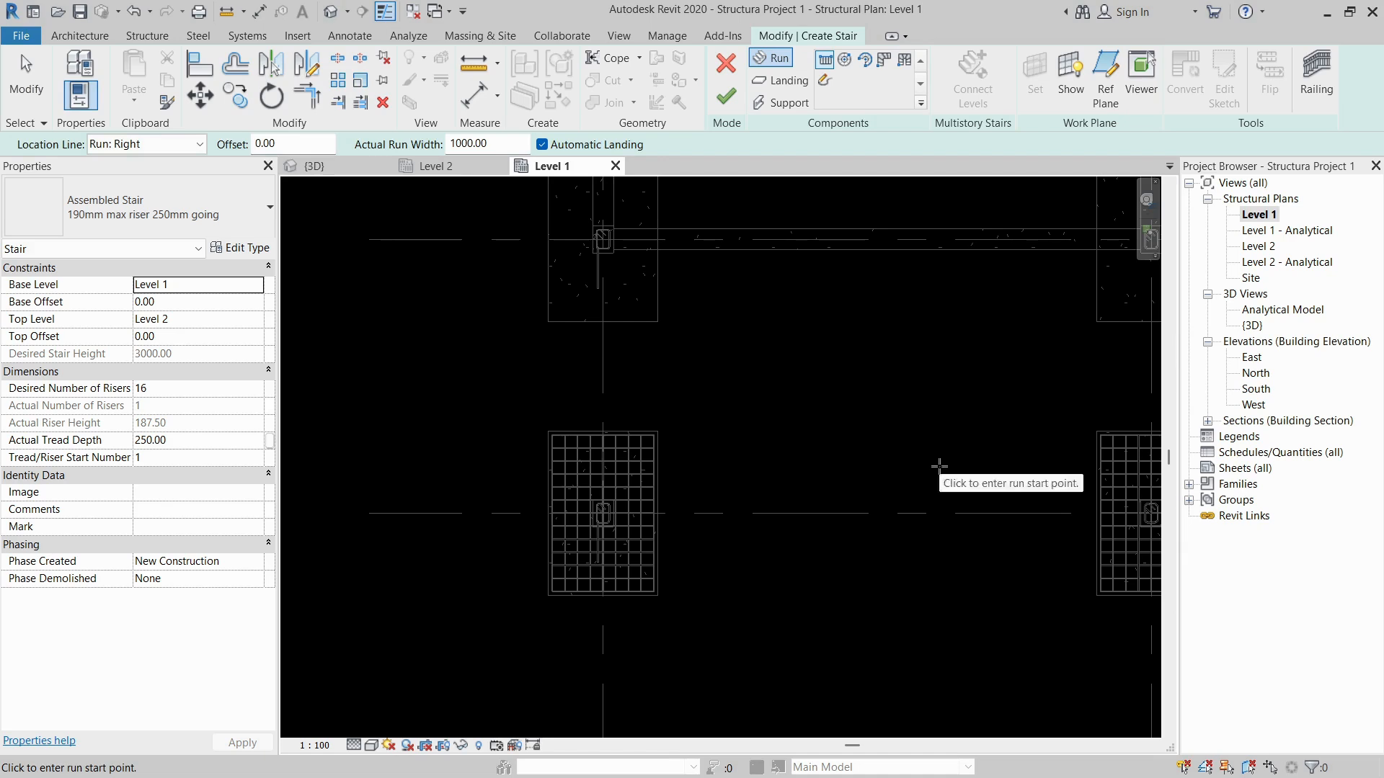
{"action": "left_click", "coordinate": [155, 233]}
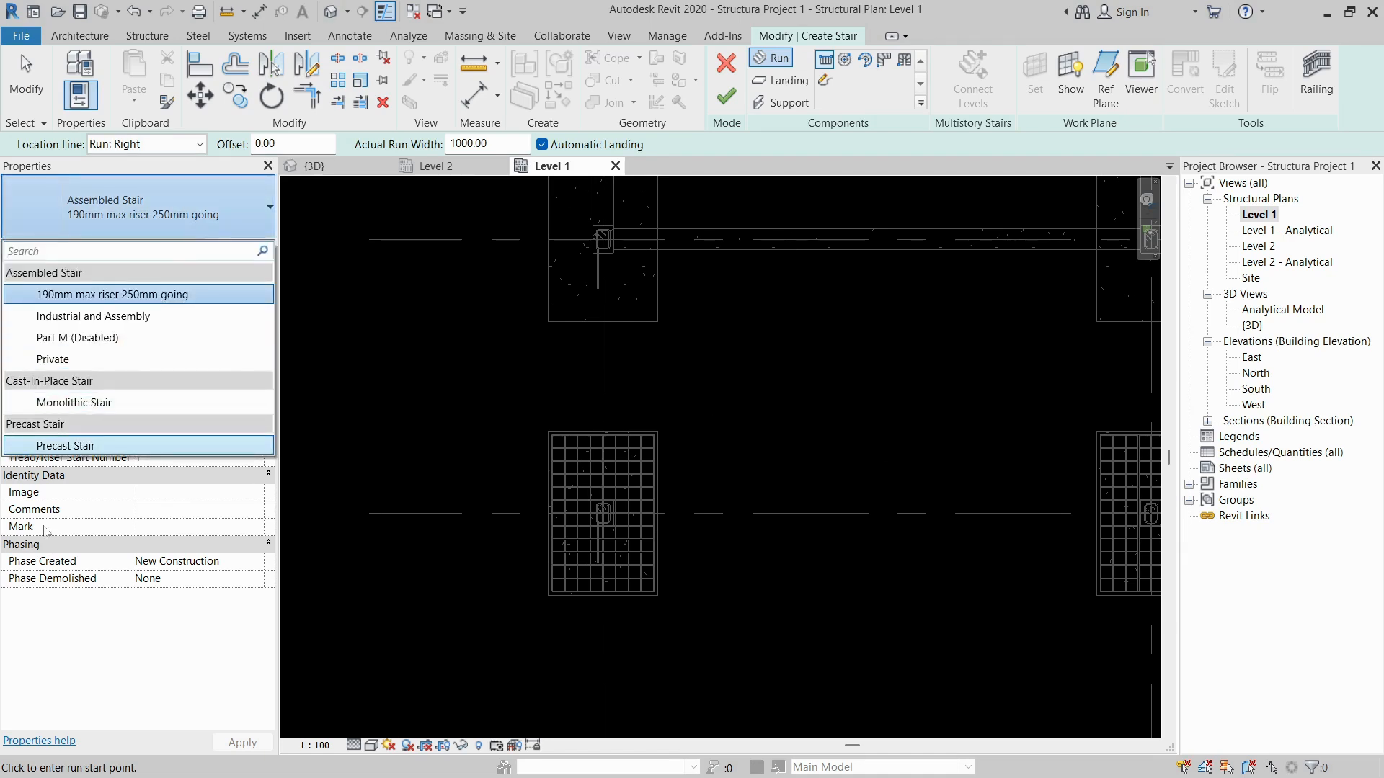
{"action": "left_click", "coordinate": [80, 403]}
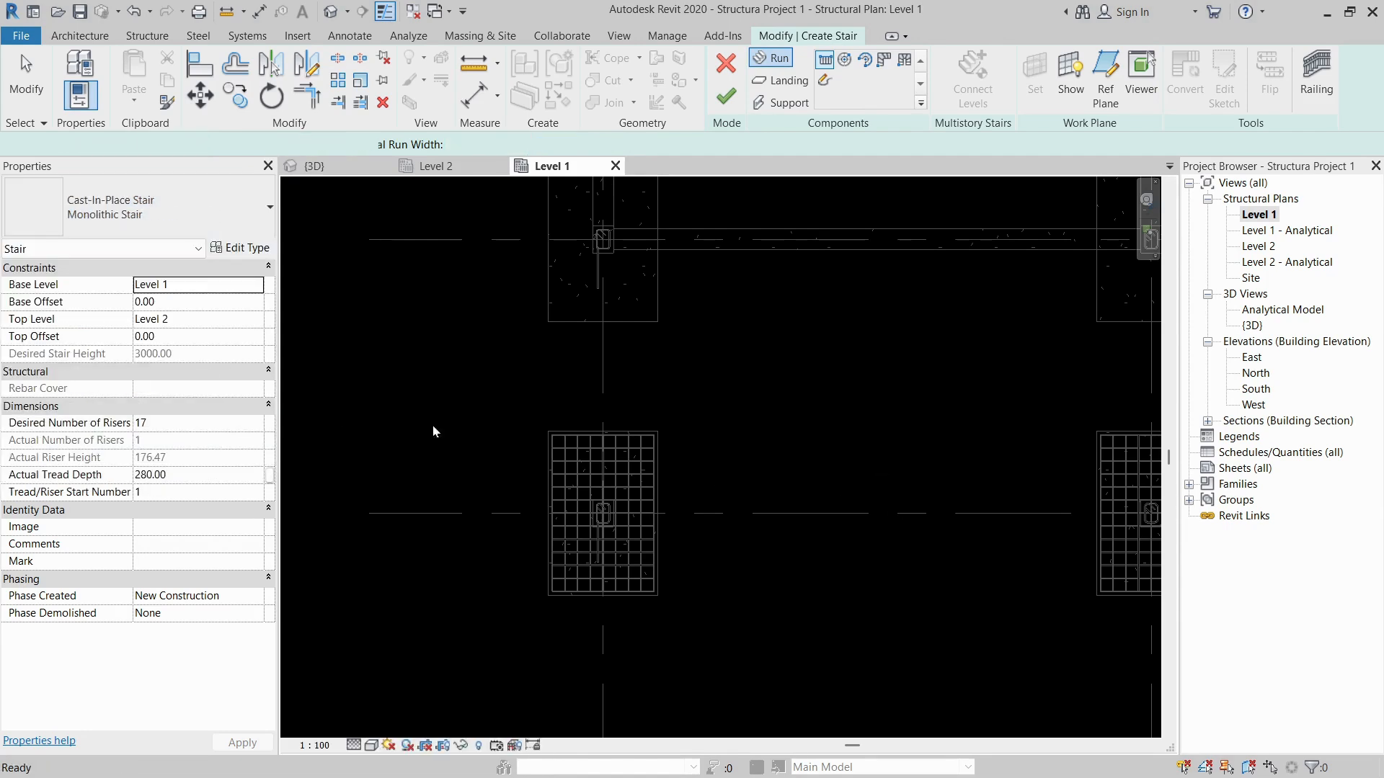
{"action": "left_click", "coordinate": [144, 209]}
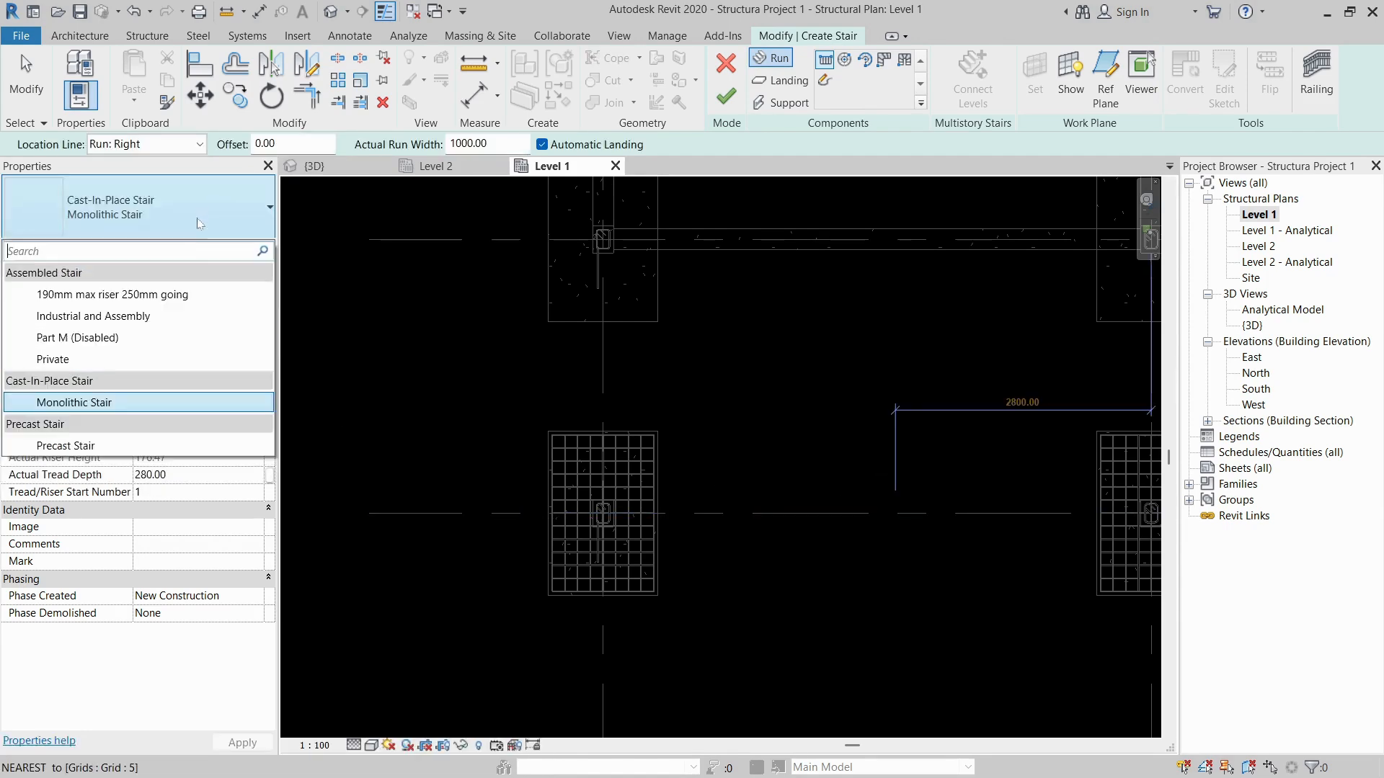
{"action": "left_click", "coordinate": [97, 401]}
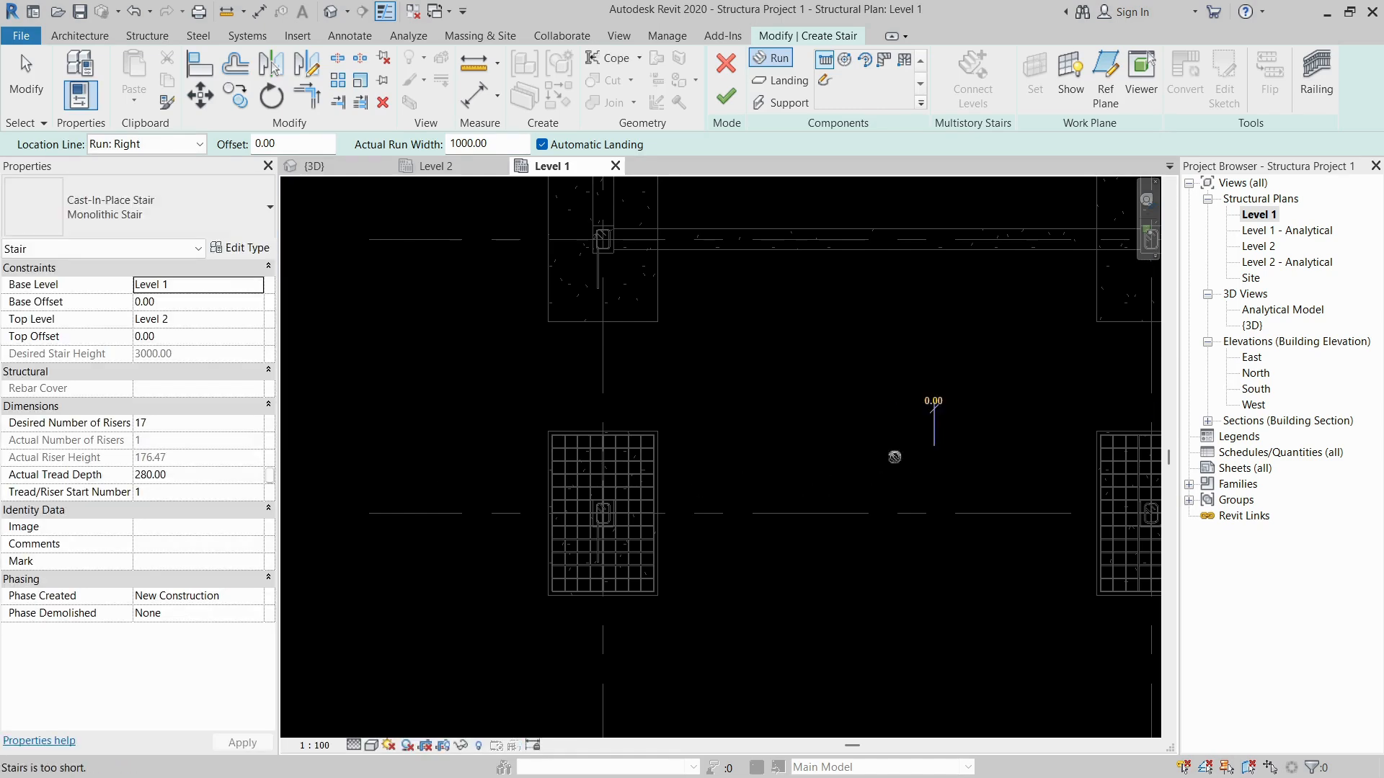
{"action": "left_click", "coordinate": [930, 462]}
{"action": "key", "text": "Escape"}
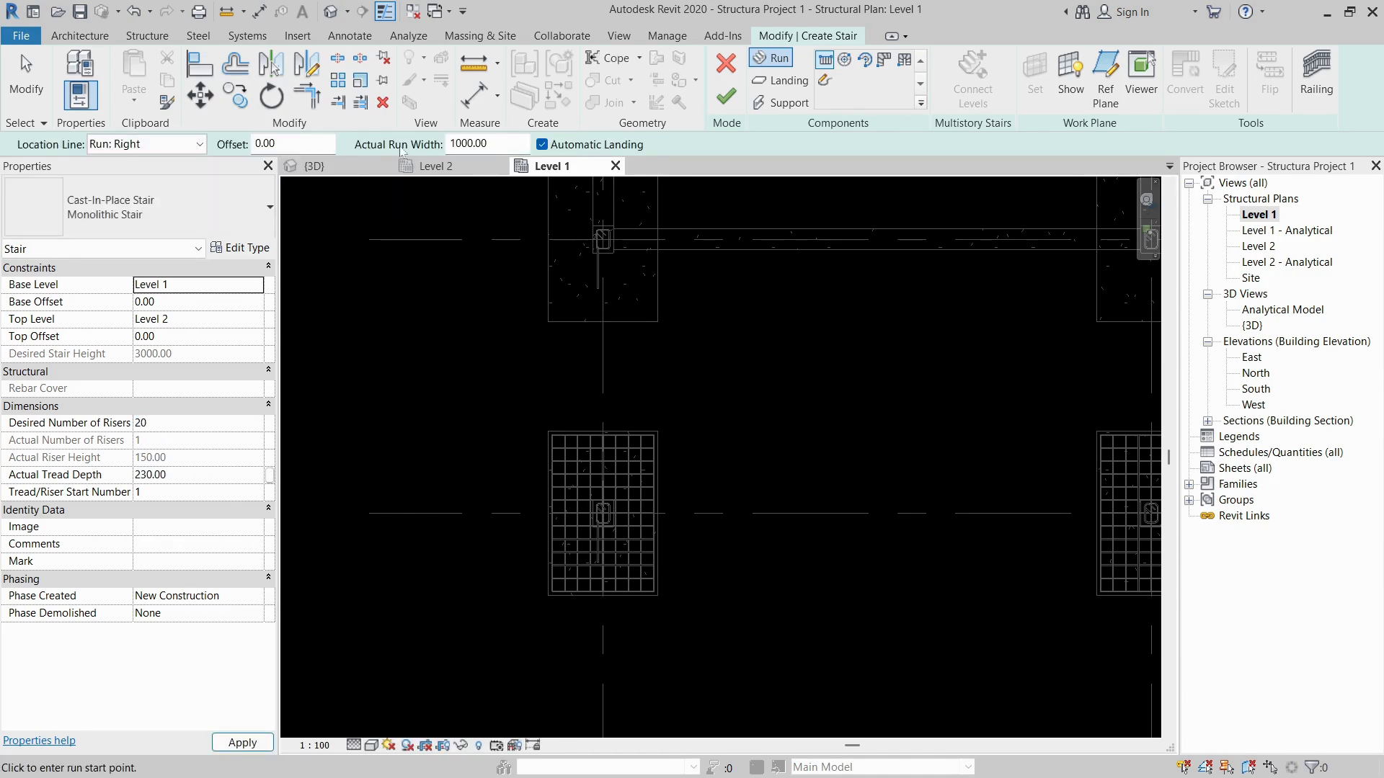
- Draw a U-shaped stair between grids 2 and 5 with the Run: Center location line, using a 12-riser run and an 8-riser return run
{"action": "left_click", "coordinate": [164, 146]}
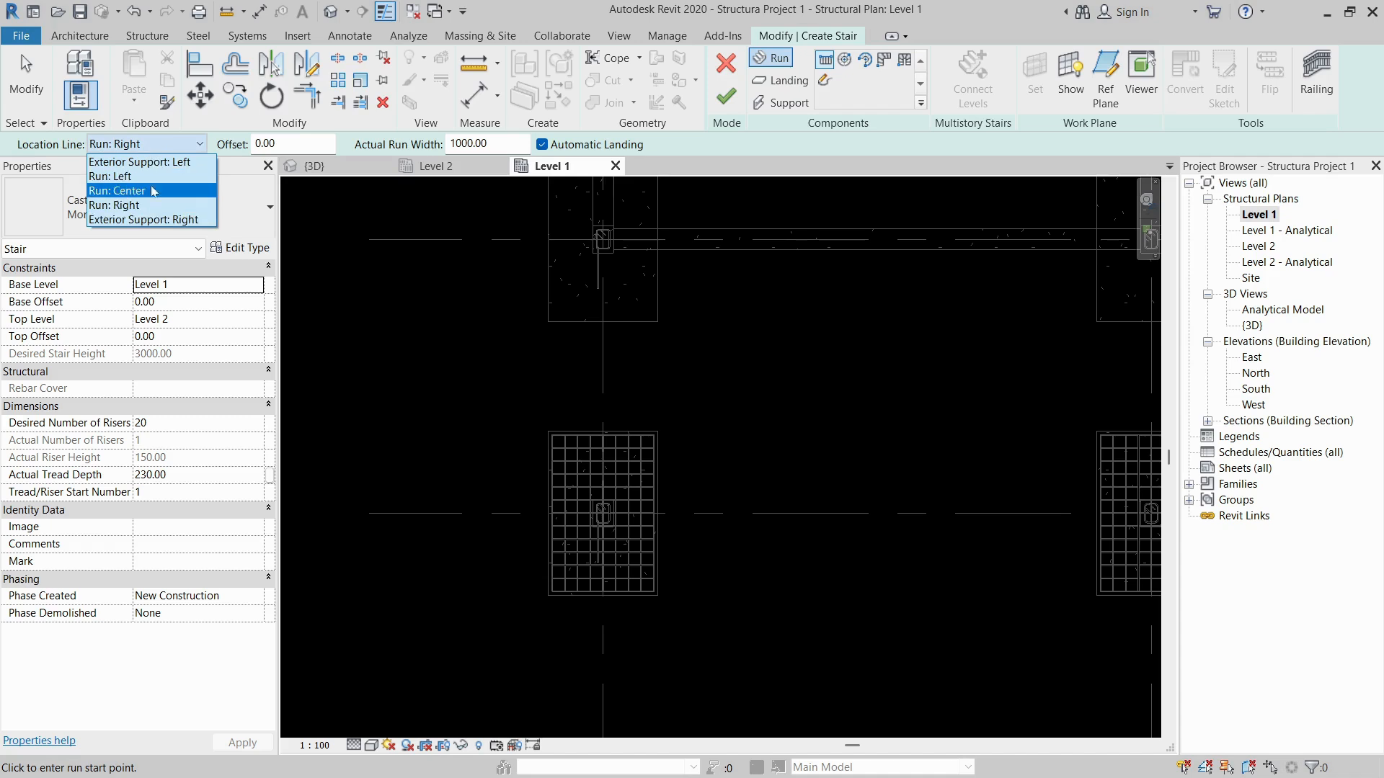
{"action": "left_click", "coordinate": [116, 191]}
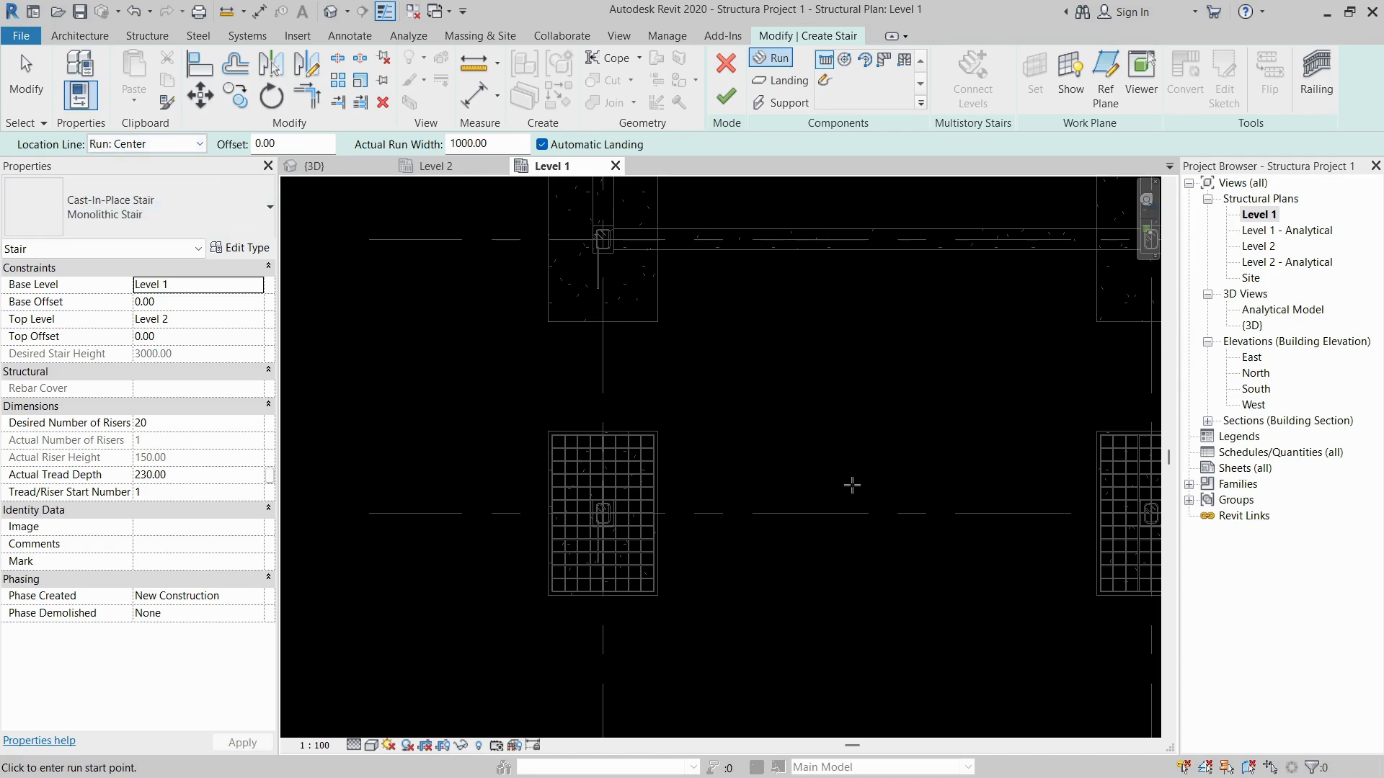
{"action": "left_click", "coordinate": [690, 458]}
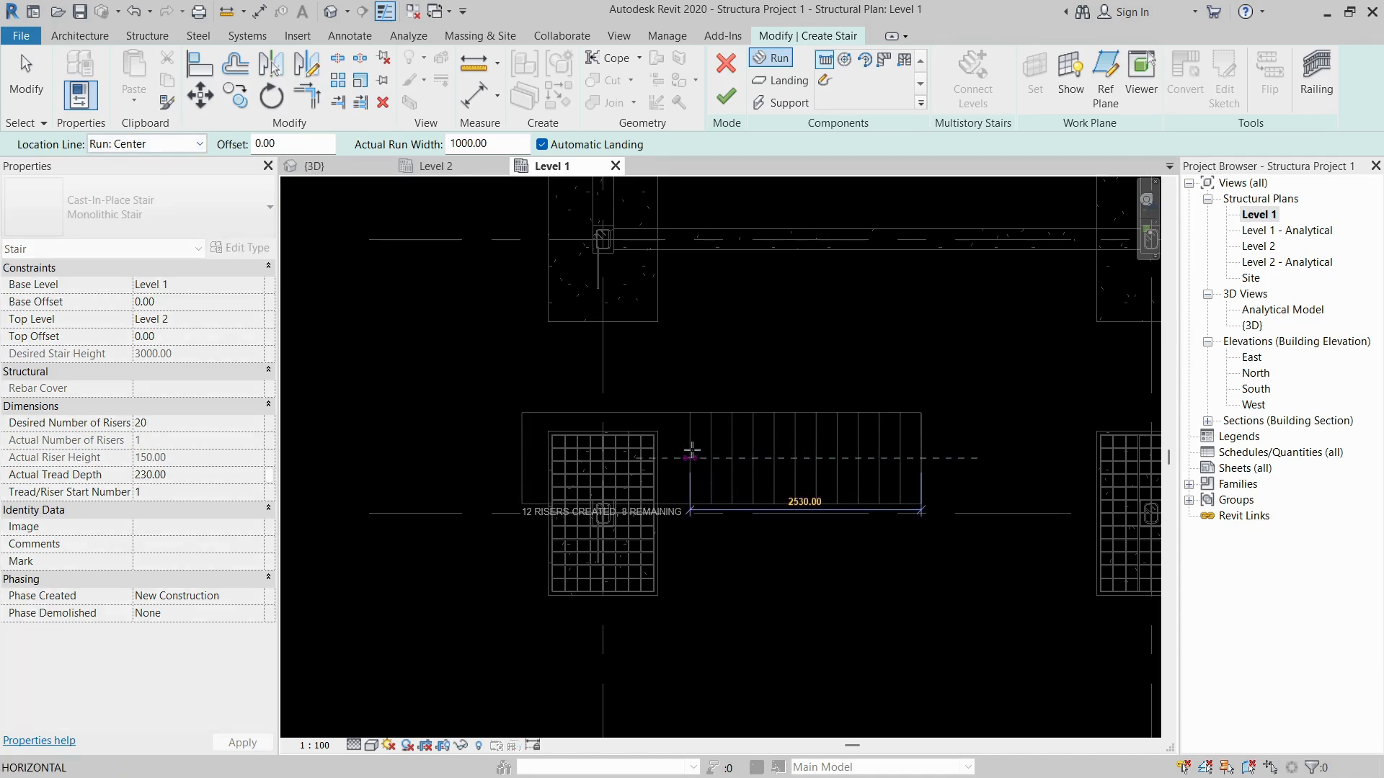
{"action": "left_click", "coordinate": [688, 315]}
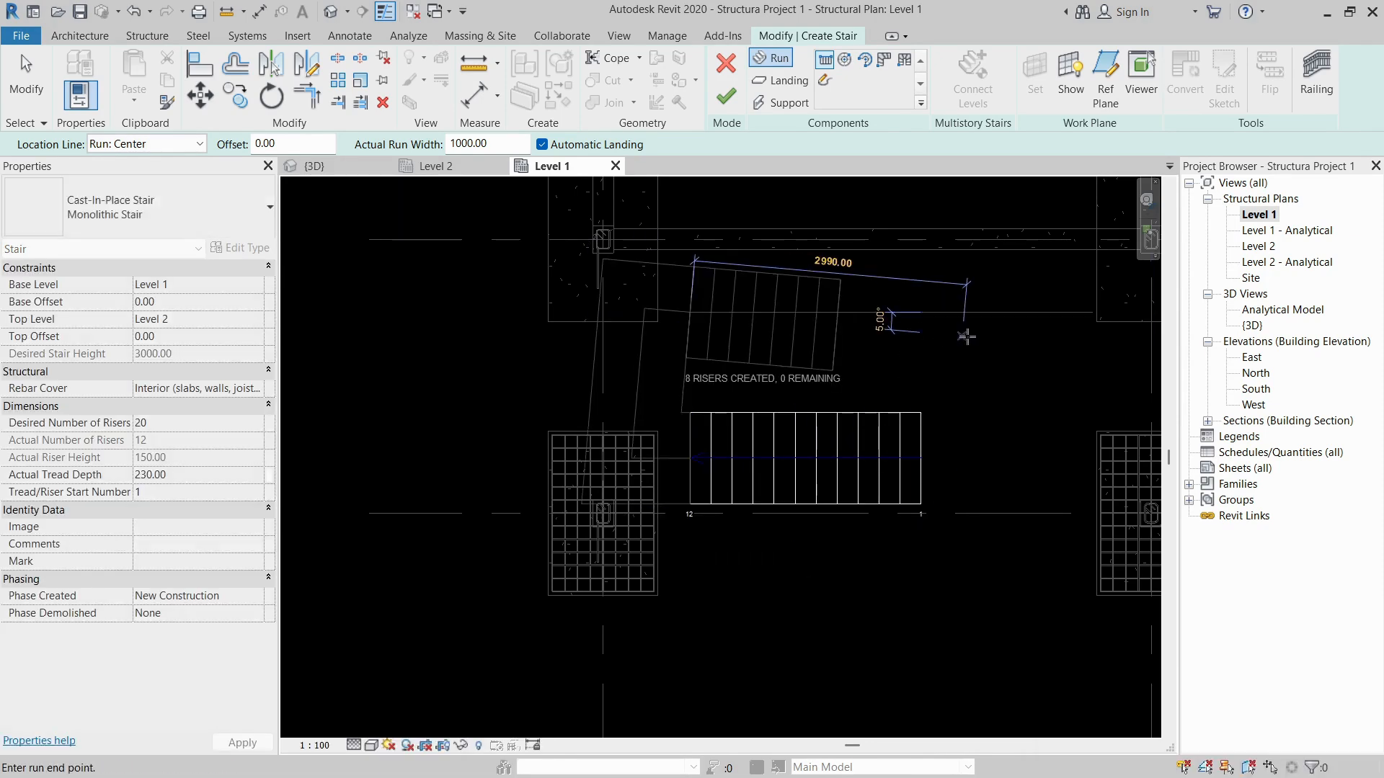
{"action": "left_click", "coordinate": [984, 312]}
{"action": "key", "text": "Escape"}
- Set the width of the 8-riser return run near grid 2 to 1200 mm
{"action": "scroll", "coordinate": [816, 274], "scroll_direction": "up", "scroll_amount": 3}
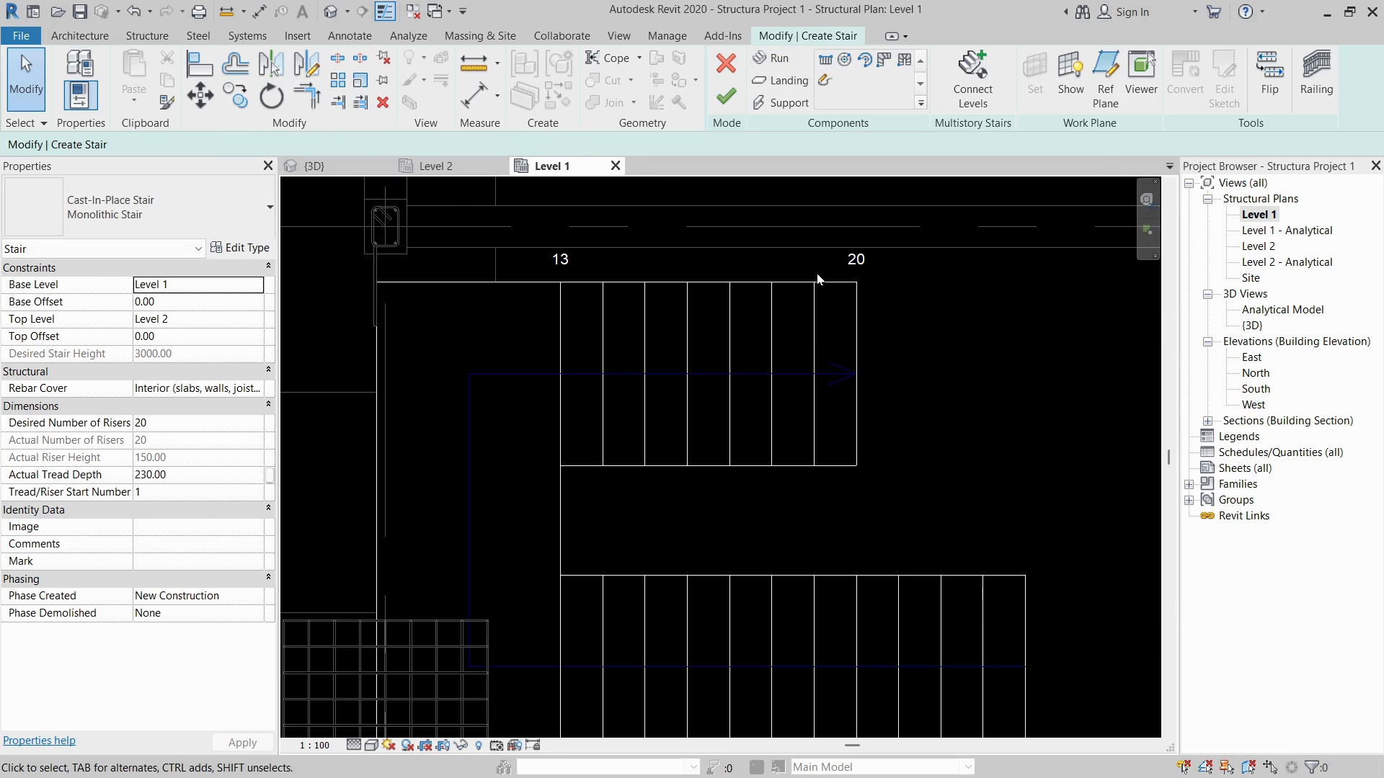
{"action": "left_click", "coordinate": [813, 287]}
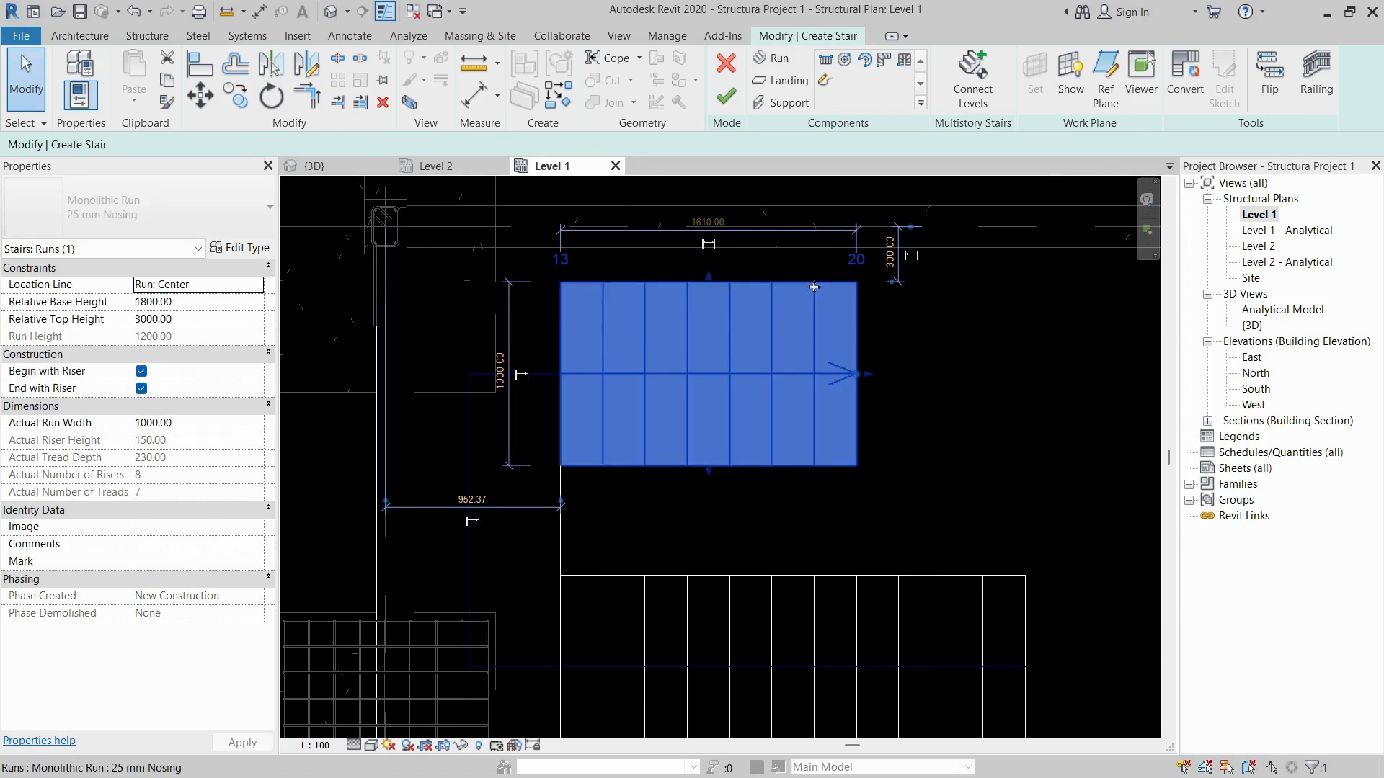
{"action": "left_click", "coordinate": [500, 374]}
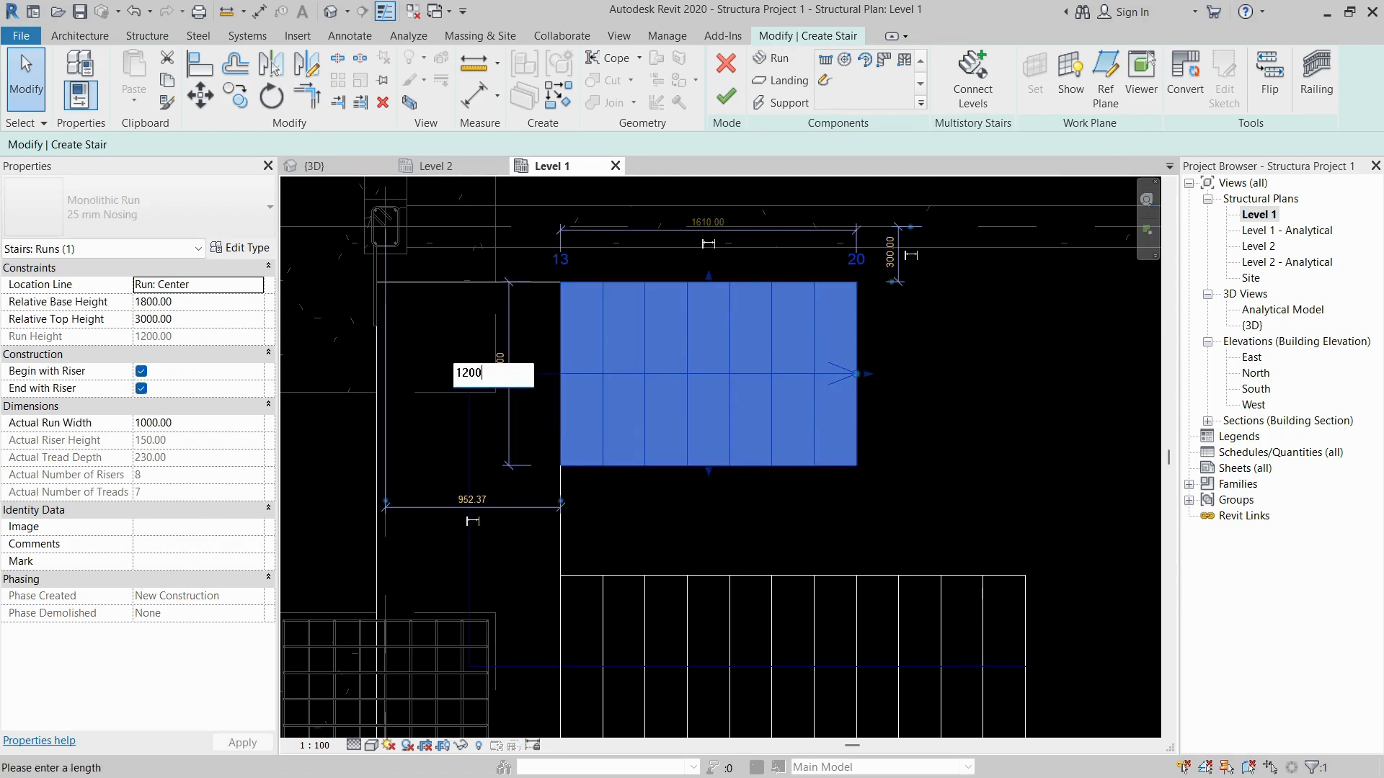
{"action": "type", "text": "1200"}
{"action": "key", "text": "Return"}
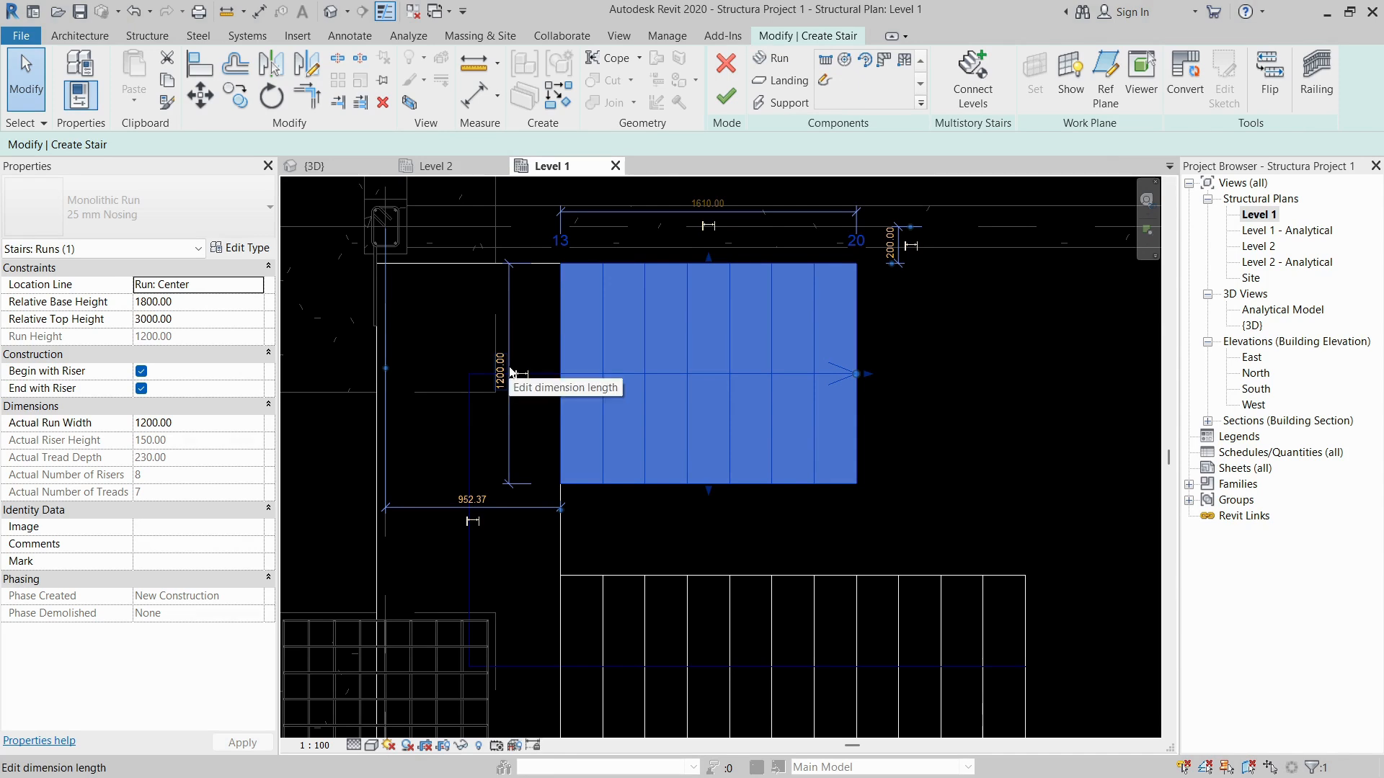
{"action": "left_click", "coordinate": [659, 553]}
- Set the width of the 12-riser first run along grid 5 to 1200 mm
{"action": "scroll", "coordinate": [690, 568], "scroll_direction": "down", "scroll_amount": 2}
{"action": "left_click", "coordinate": [691, 568]}
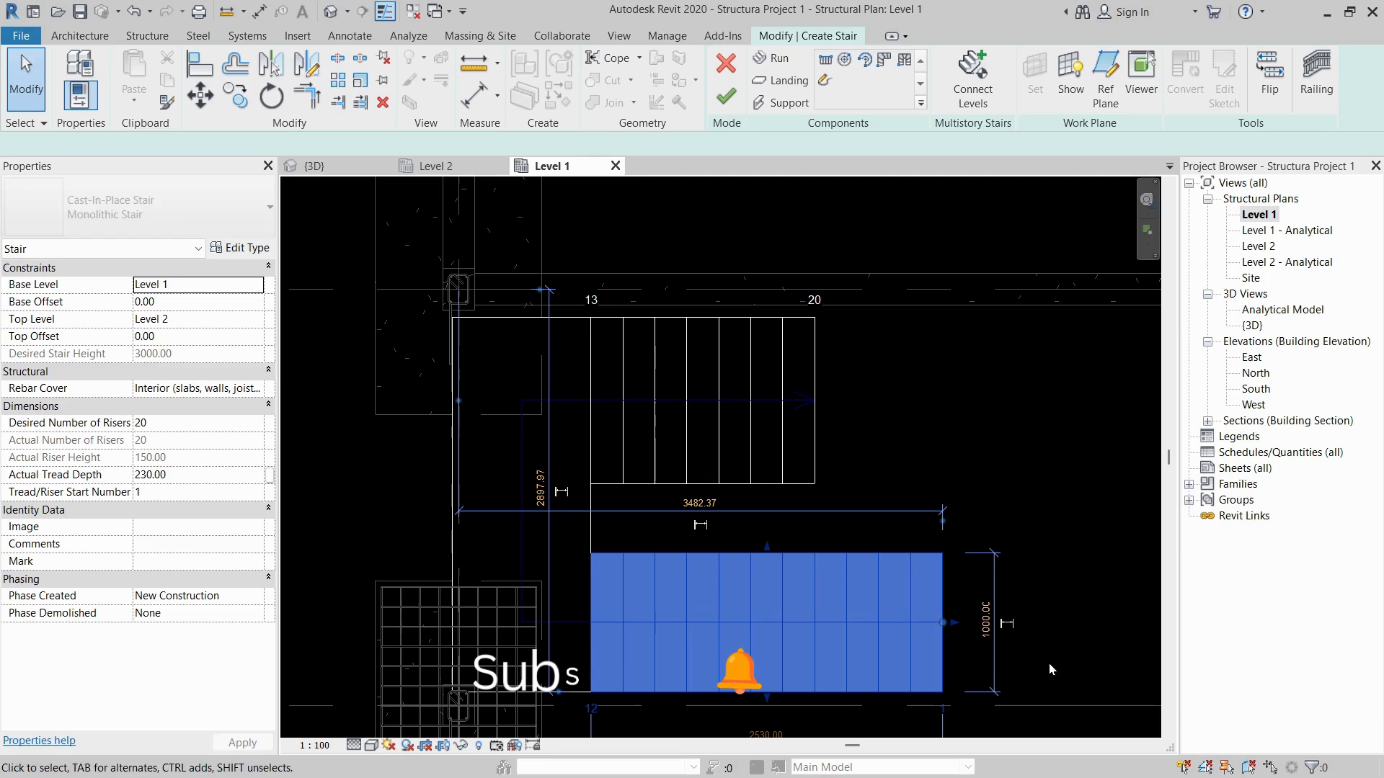
{"action": "left_click", "coordinate": [986, 632]}
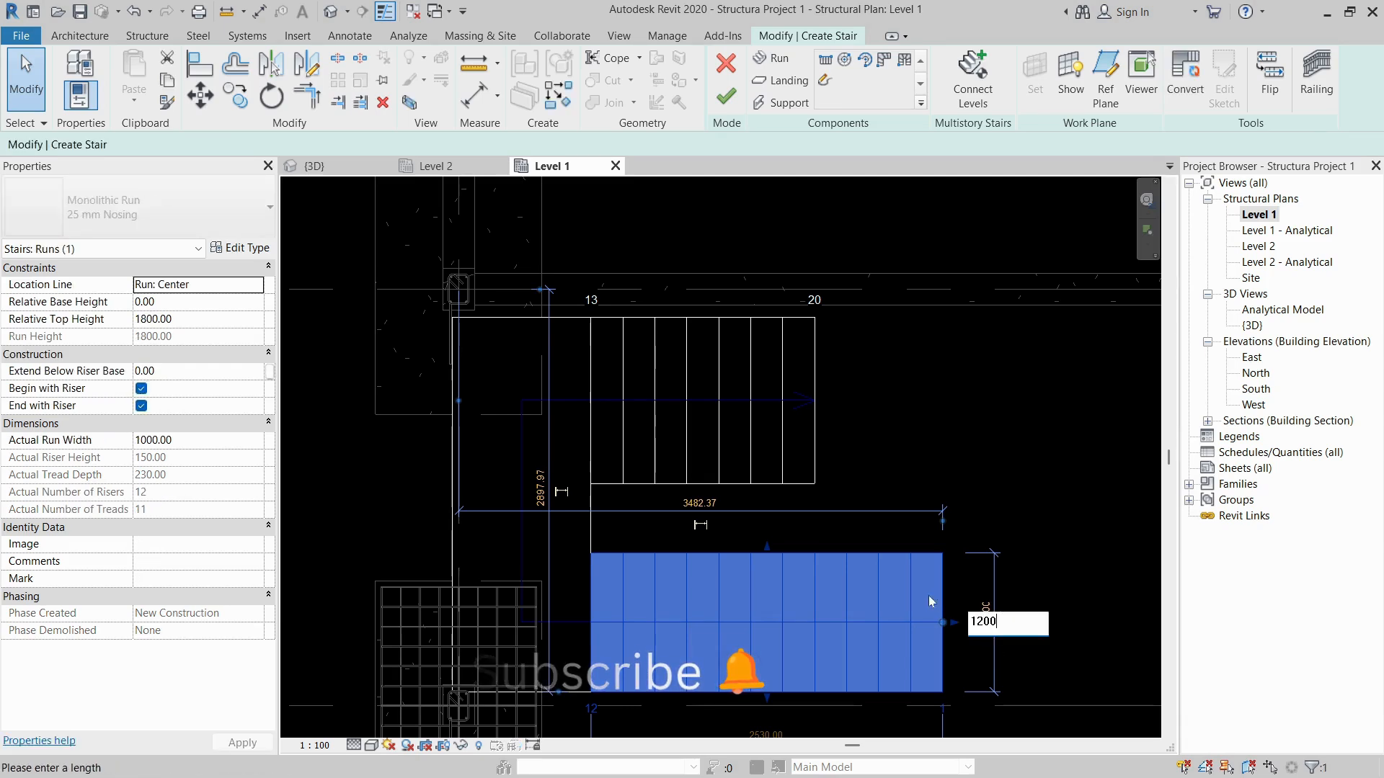
{"action": "key", "text": "Return"}
{"action": "left_click", "coordinate": [939, 431]}
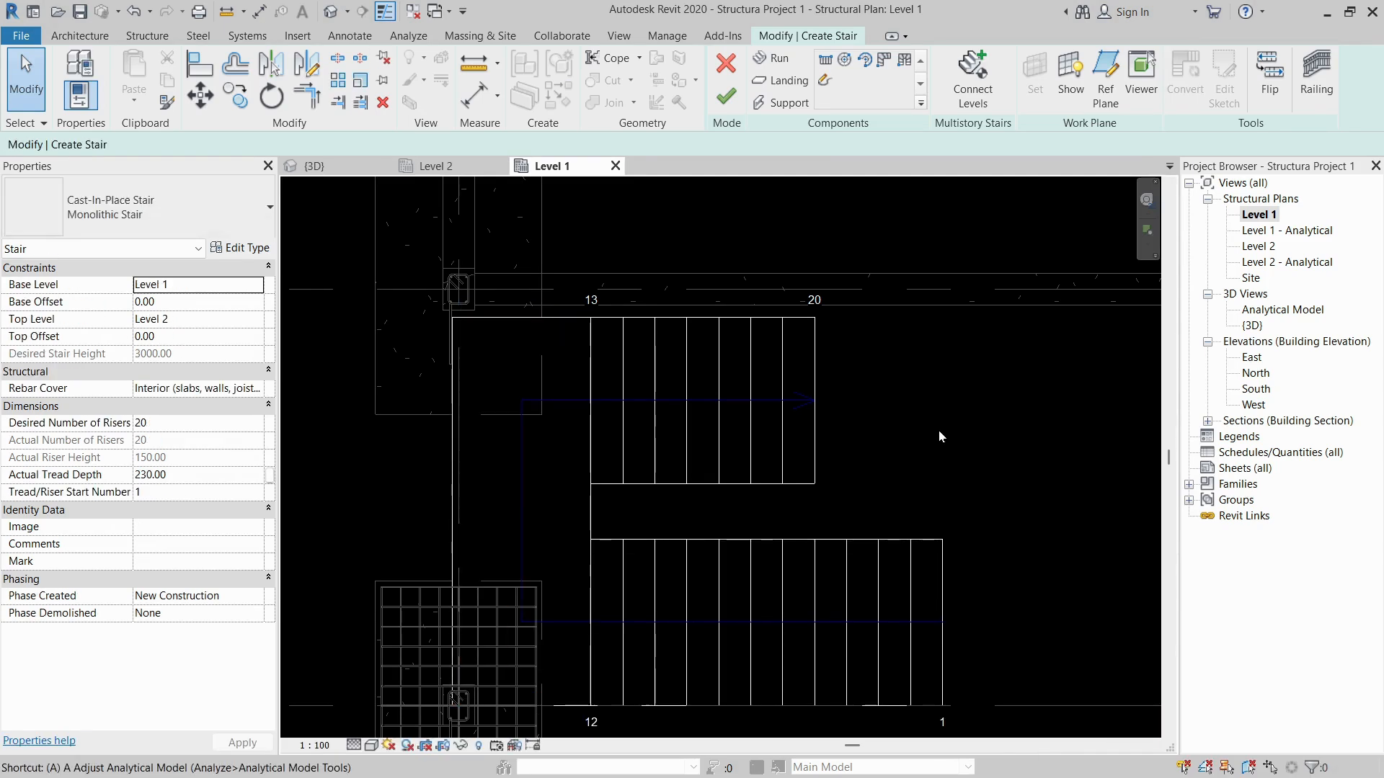
- Align the stair's landing edge with the inner face of the concrete beam along grid 3
{"action": "key", "text": "a"}
{"action": "key", "text": "l"}
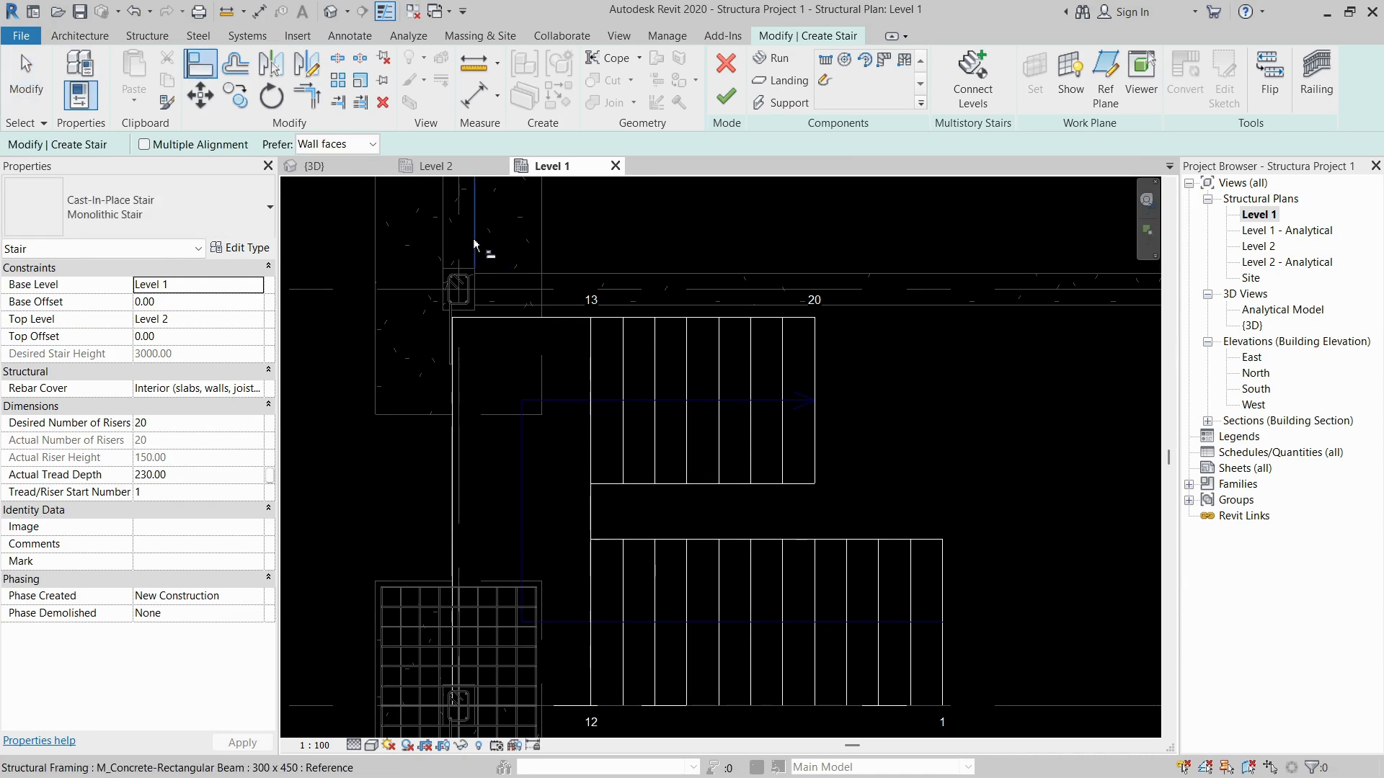
{"action": "left_click", "coordinate": [473, 237]}
{"action": "left_click", "coordinate": [451, 431]}
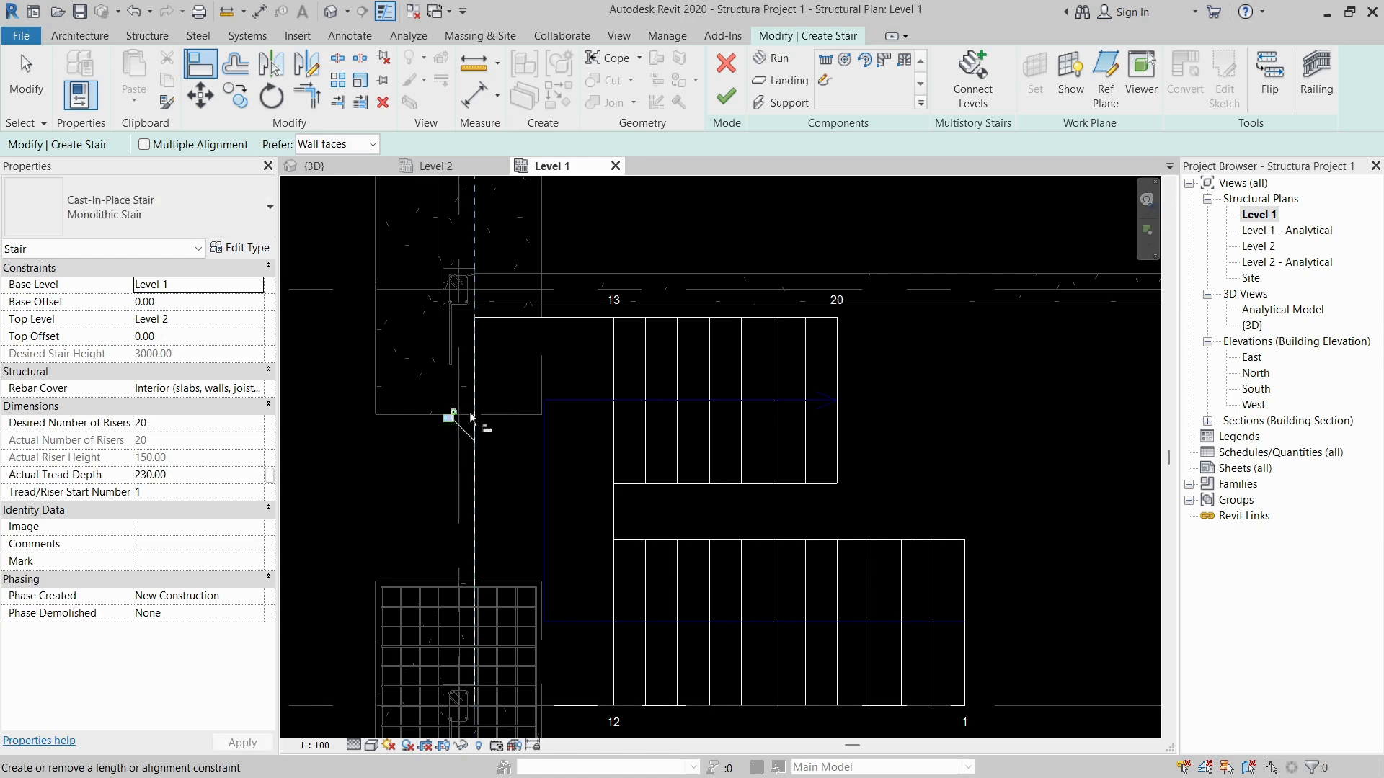
- Align the 8-riser run's outer edge with the grid 2 beam face and the 12-riser run's outer edge with grid 5
{"action": "scroll", "coordinate": [533, 325], "scroll_direction": "down", "scroll_amount": 1}
{"action": "left_click", "coordinate": [863, 313]}
{"action": "left_click", "coordinate": [732, 321]}
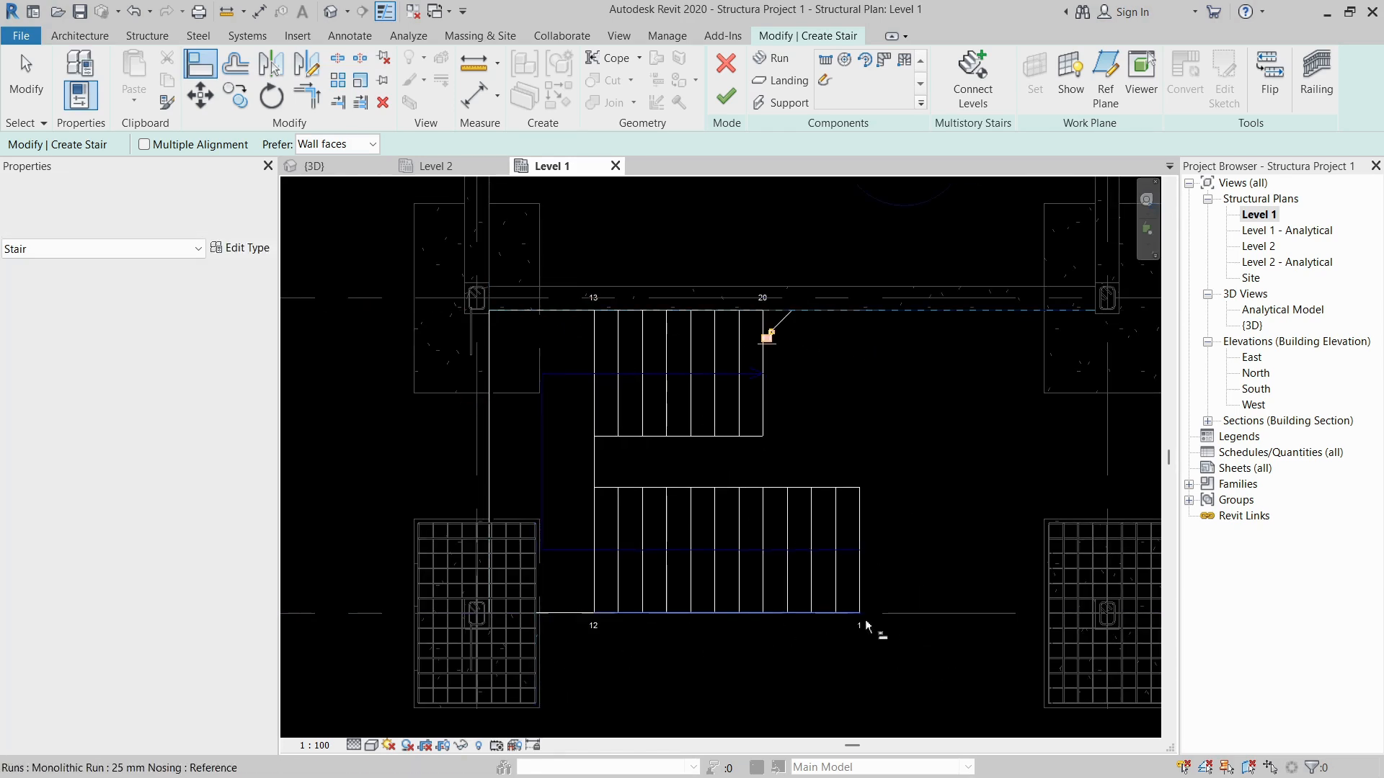
{"action": "left_click", "coordinate": [899, 614]}
{"action": "left_click", "coordinate": [842, 614]}
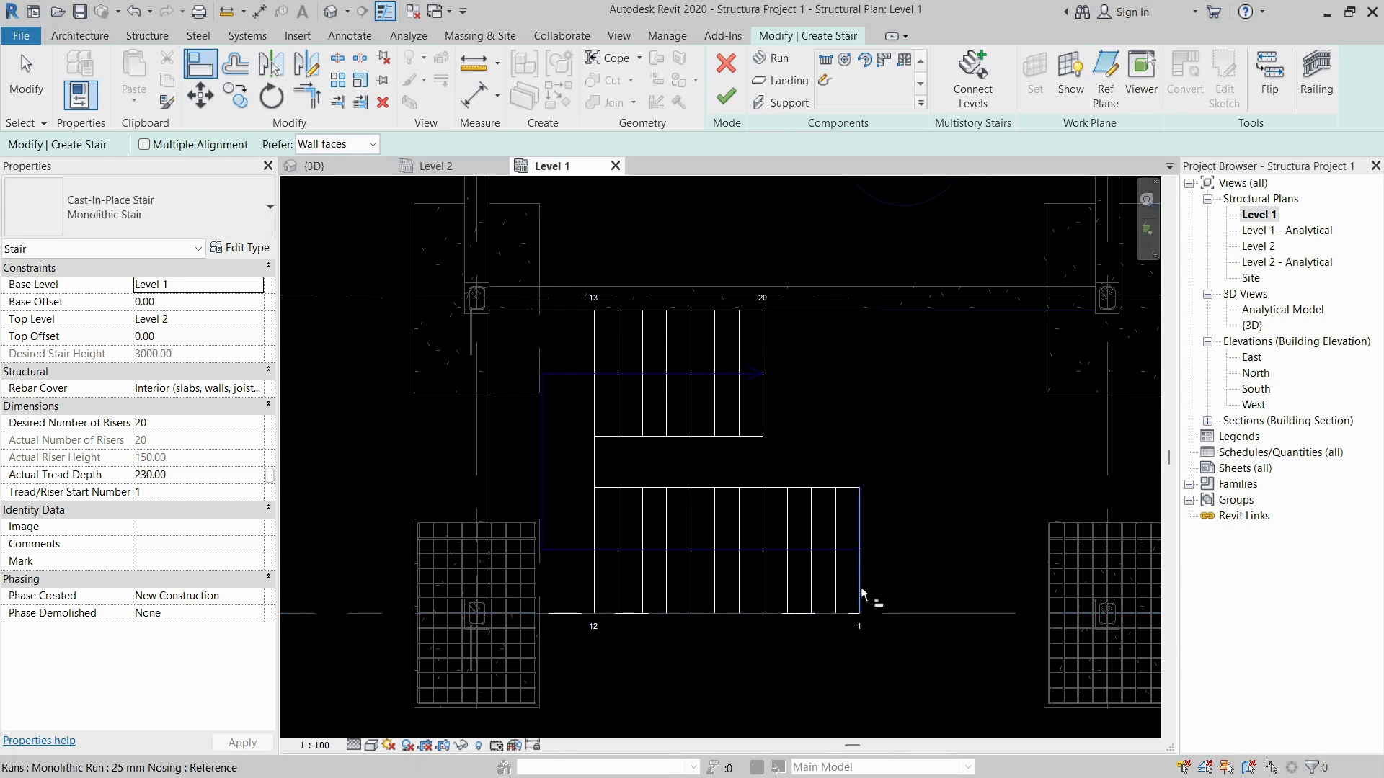
- Nudge the 12-riser run away from grid 5 toward the 8-riser run and finish the stair
{"action": "key", "text": "Escape"}
{"action": "key", "text": "Escape"}
{"action": "left_click", "coordinate": [857, 587]}
{"action": "key", "text": "Up"}
{"action": "key", "text": "Up"}
{"action": "key", "text": "Up"}
{"action": "key", "text": "Up"}
{"action": "key", "text": "Up"}
{"action": "key", "text": "Up"}
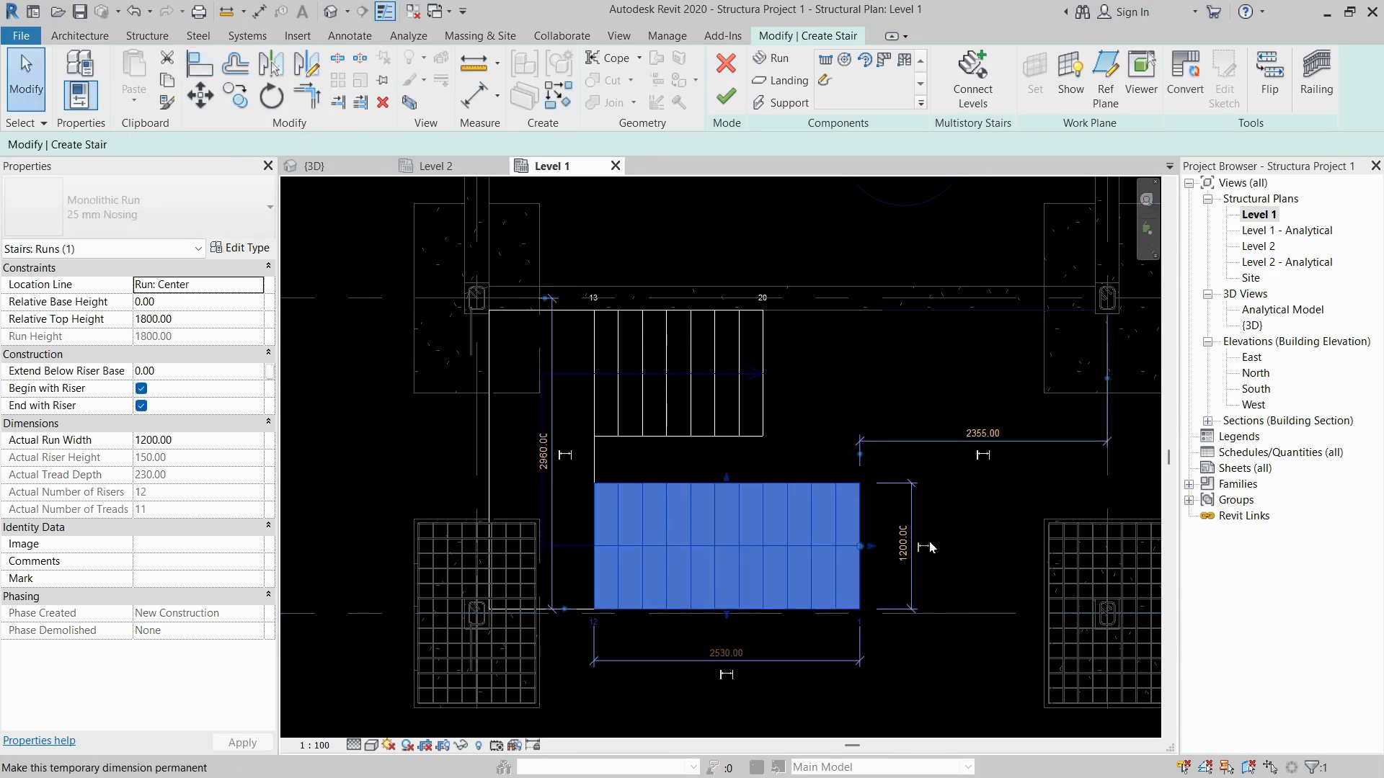
{"action": "left_click", "coordinate": [962, 552]}
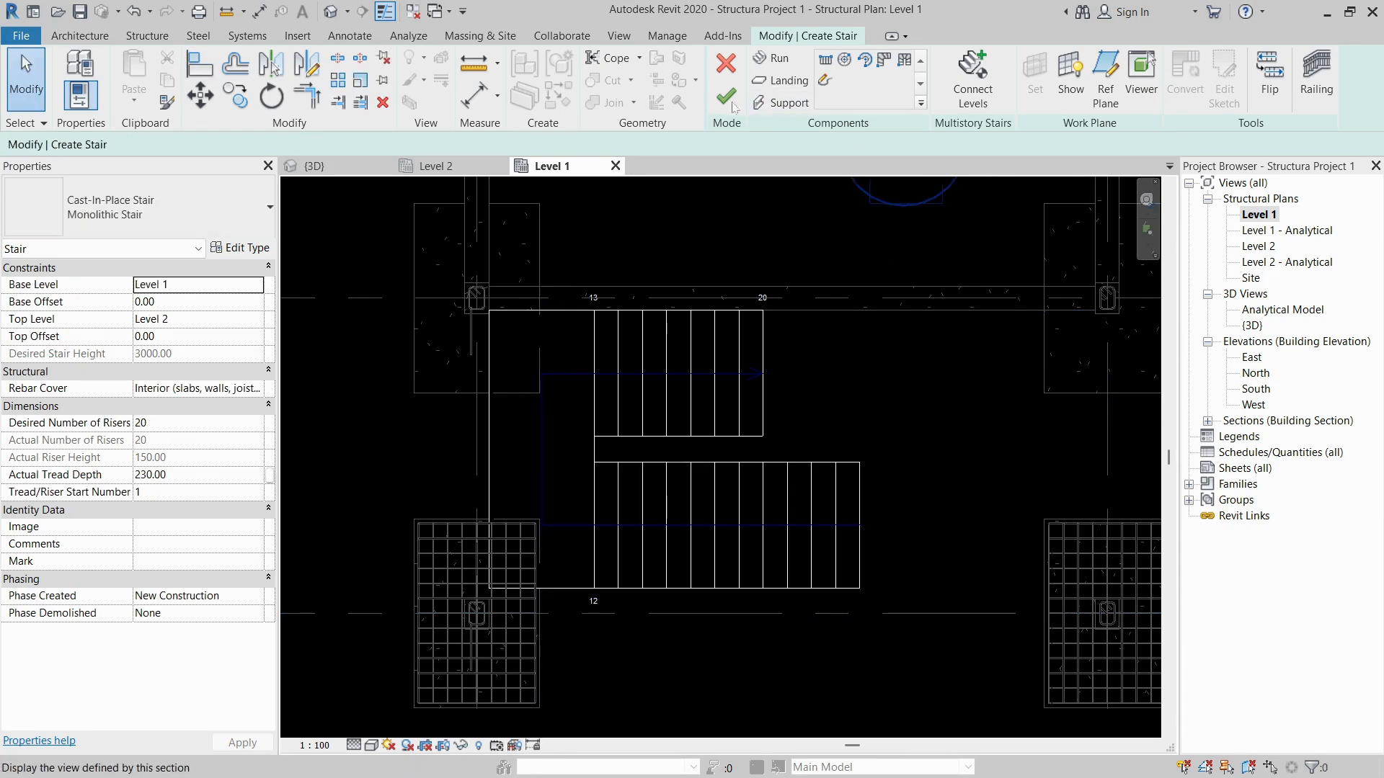
{"action": "left_click", "coordinate": [723, 98]}
- Examine the finished stair in the 3D view and check the Stairs category in its Visibility/Graphic Overrides
{"action": "left_click", "coordinate": [343, 169]}
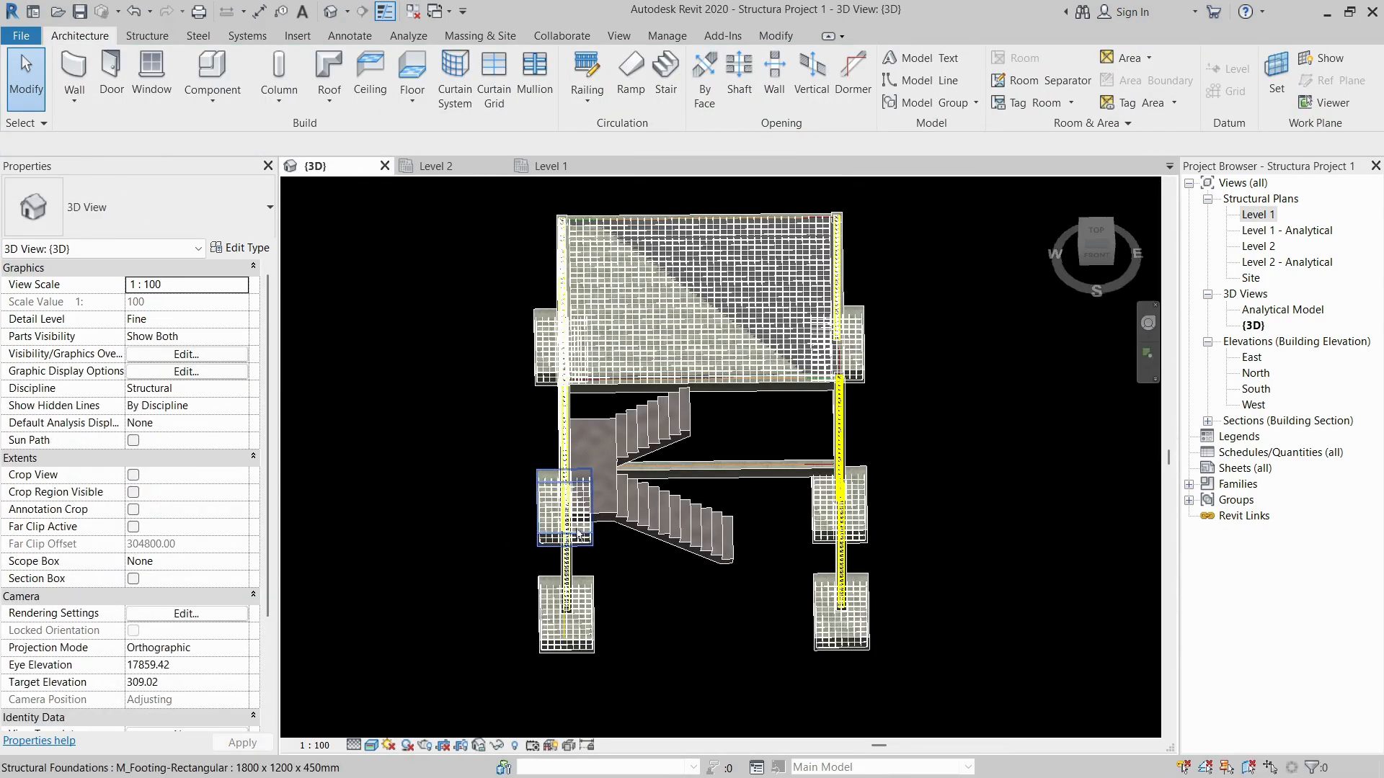
{"action": "middle_click_drag", "start_coordinate": [577, 533], "coordinate": [460, 495], "text": "shift"}
{"action": "key", "text": "v"}
{"action": "key", "text": "g"}
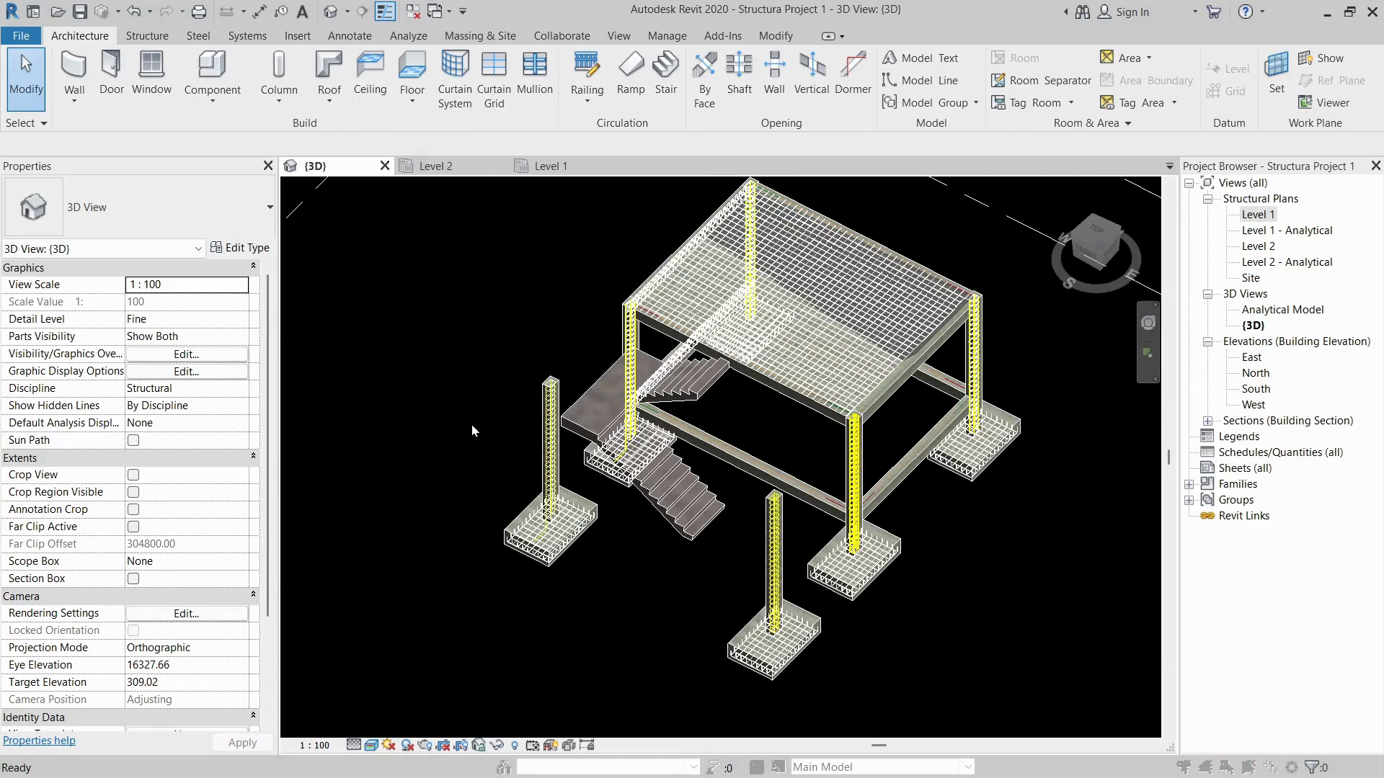
{"action": "left_click", "coordinate": [455, 421]}
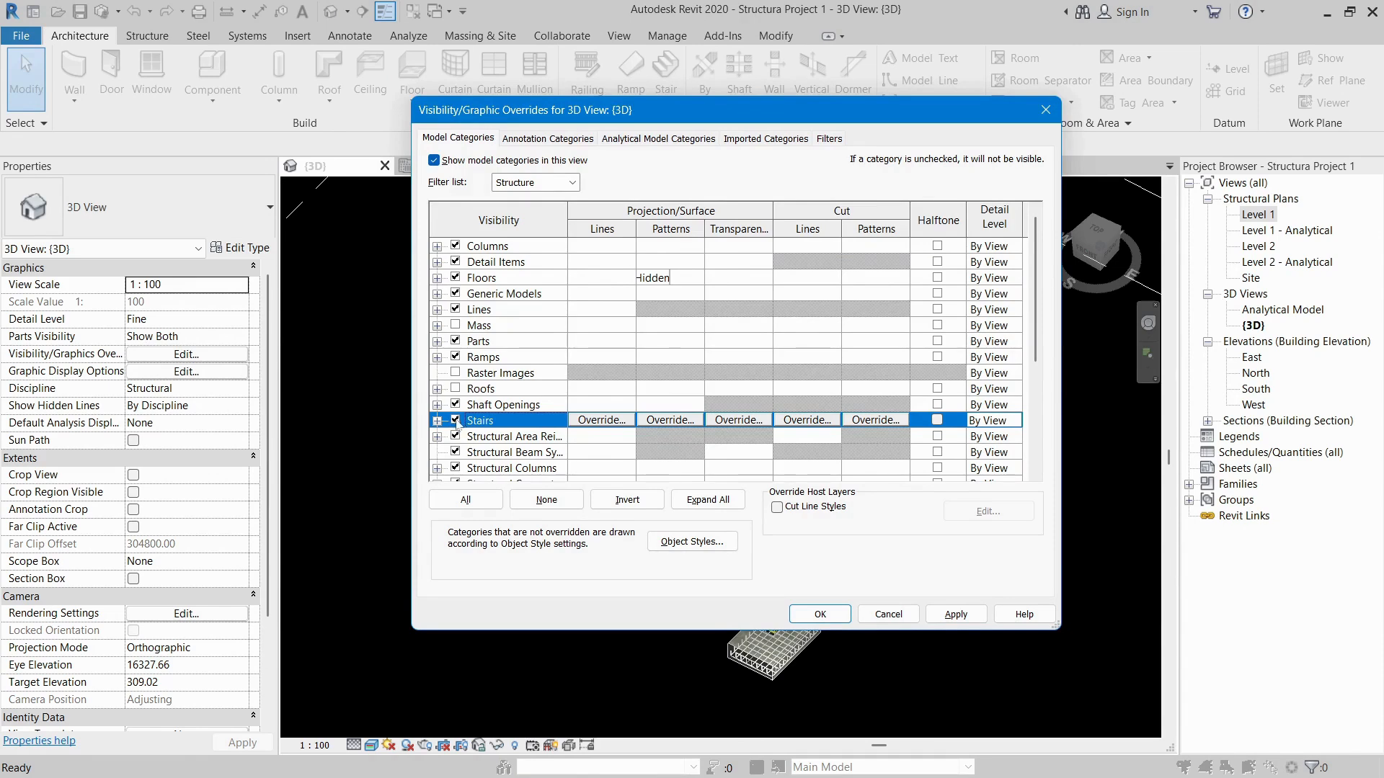
{"action": "left_click", "coordinate": [820, 614]}
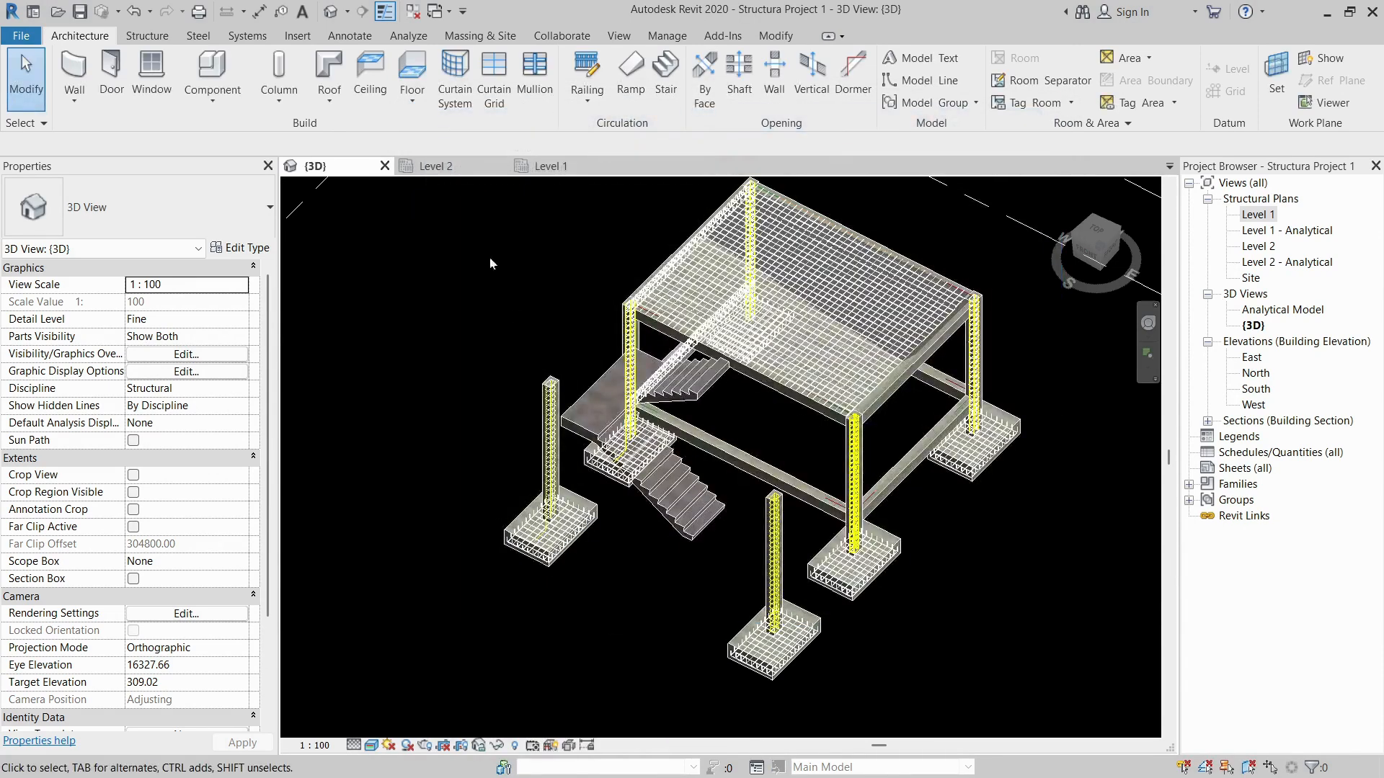
{"action": "scroll", "coordinate": [432, 187], "scroll_direction": "up", "scroll_amount": 3}
- Examine the stair in the Level 1 plan, the South elevation and the 3D view
{"action": "left_click", "coordinate": [549, 166]}
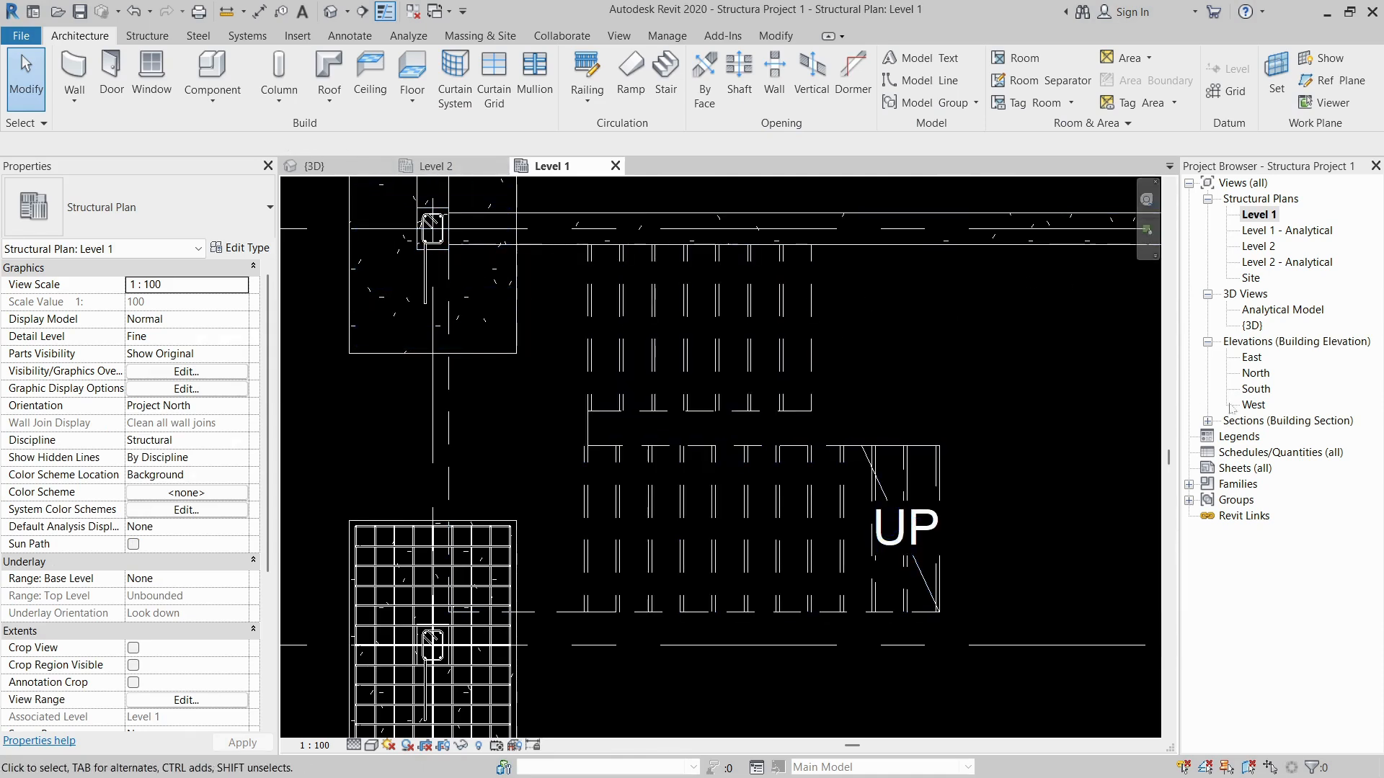
{"action": "double_click", "coordinate": [1258, 390]}
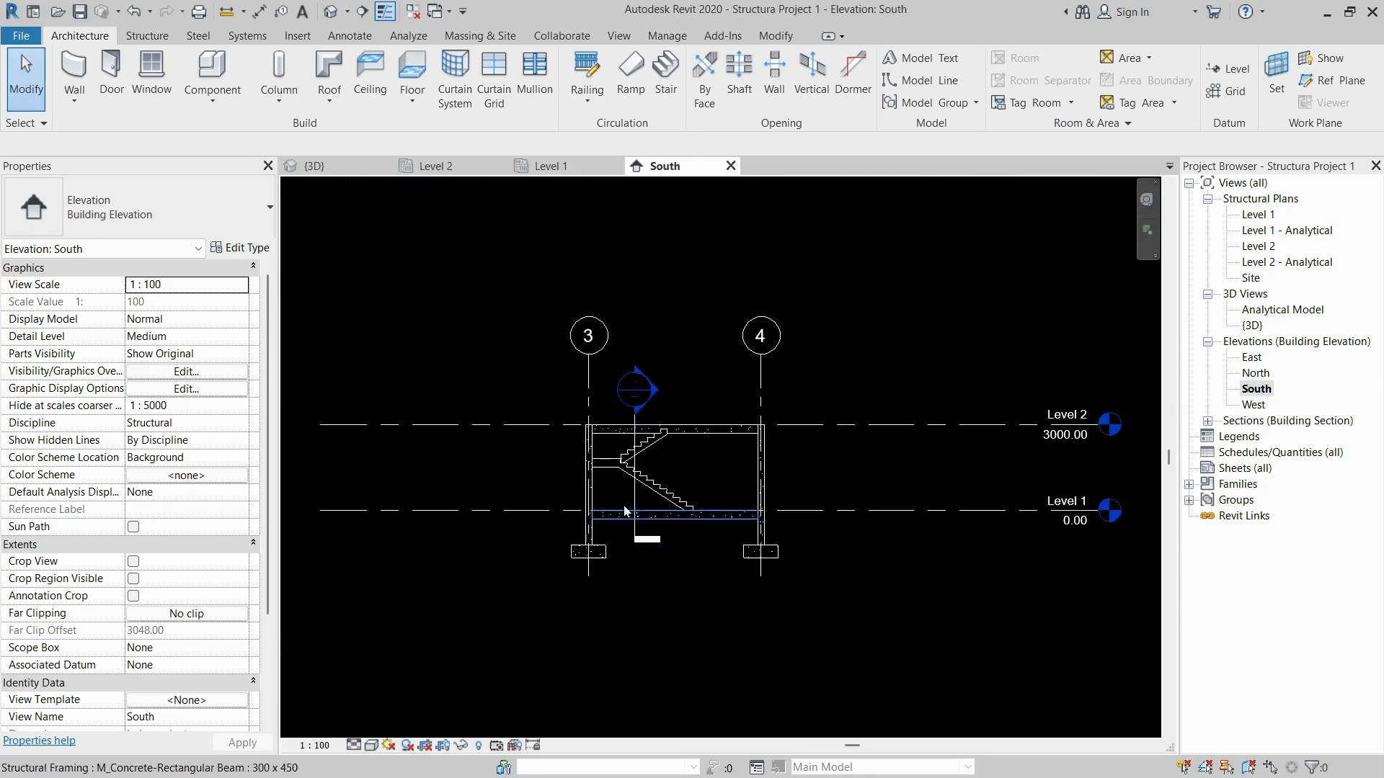
{"action": "scroll", "coordinate": [620, 456], "scroll_direction": "up", "scroll_amount": 5}
{"action": "left_click", "coordinate": [317, 167]}
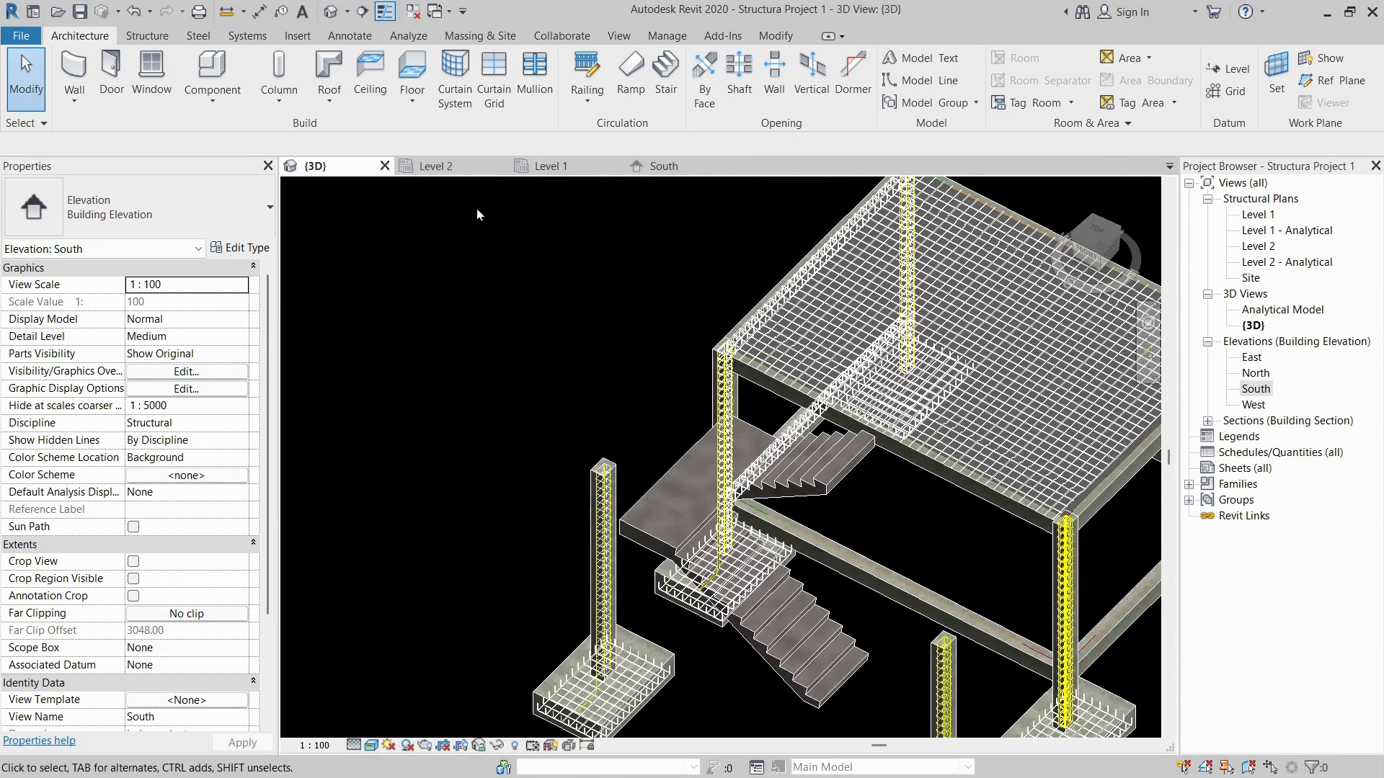
- On the Level 1 plan, move the Section 1 line to the 12-riser run's outer edge beside grid 5
{"action": "left_click", "coordinate": [547, 166]}
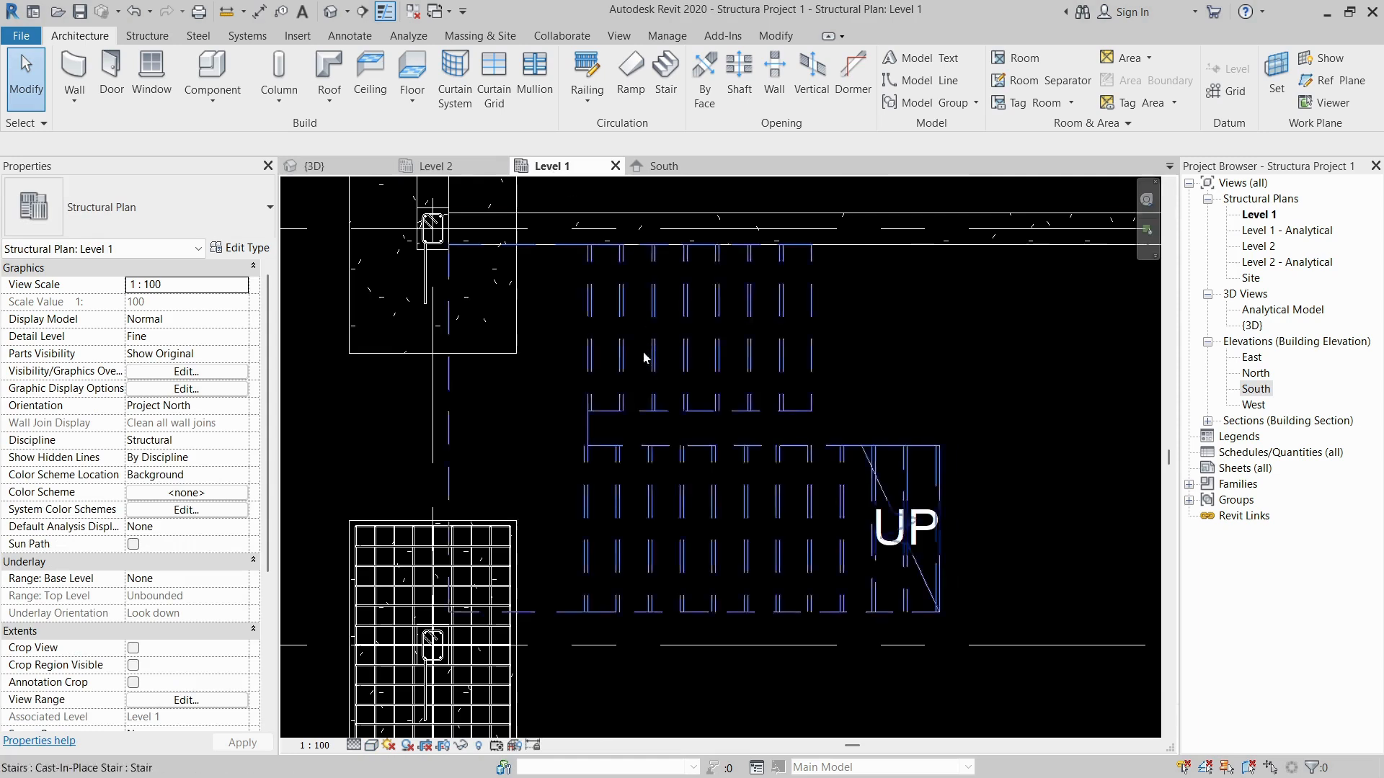
{"action": "scroll", "coordinate": [762, 293], "scroll_direction": "down", "scroll_amount": 4}
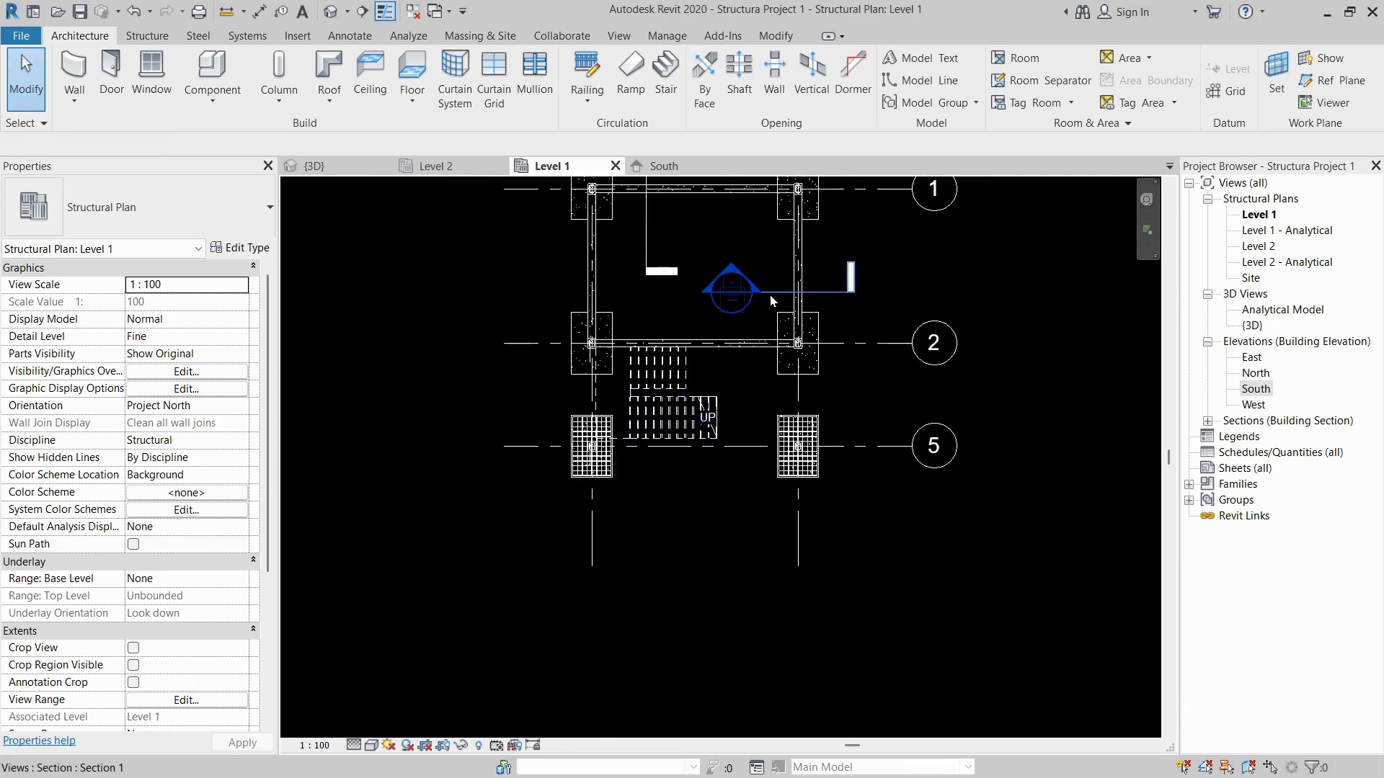
{"action": "left_click", "coordinate": [769, 296]}
{"action": "left_click_drag", "start_coordinate": [770, 295], "coordinate": [699, 445]}
{"action": "scroll", "coordinate": [688, 441], "scroll_direction": "up", "scroll_amount": 5}
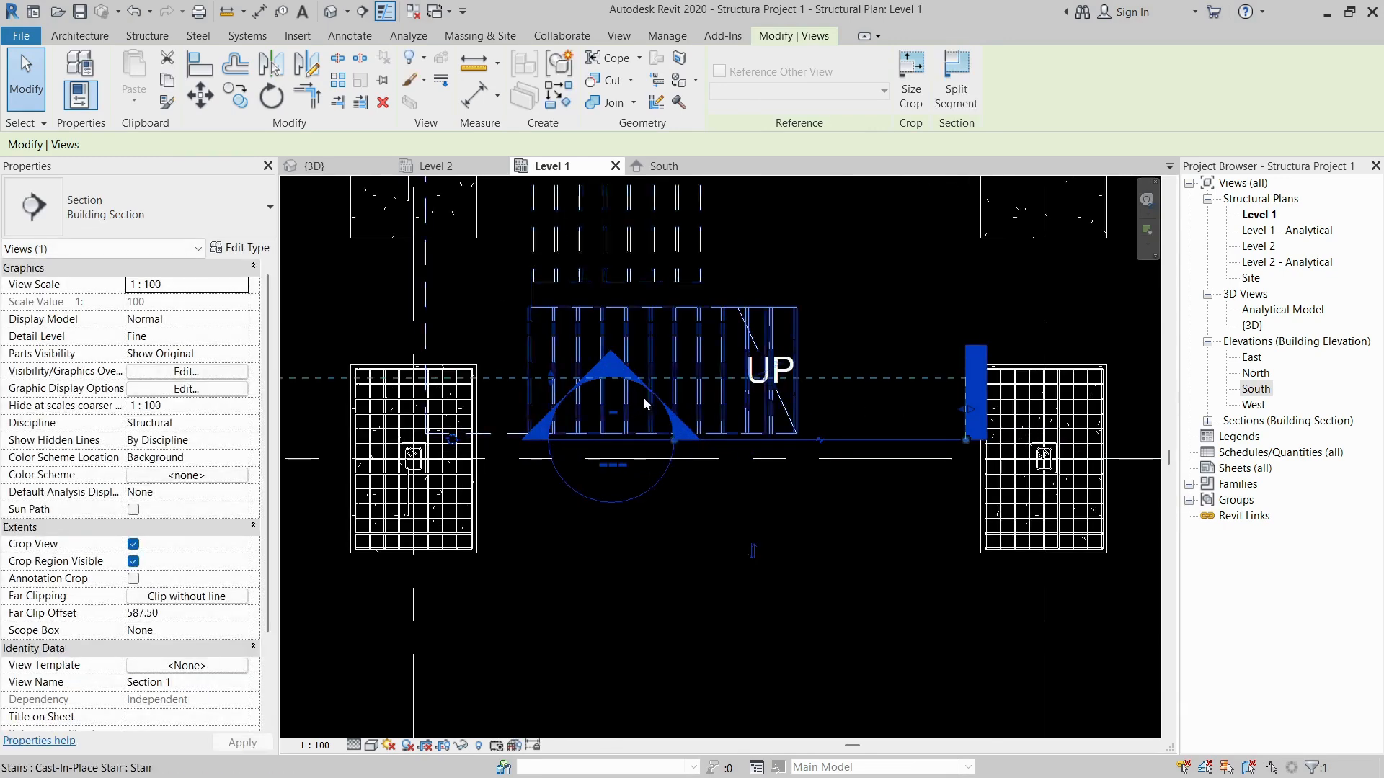
- Extend the head end of Section 1 beyond the grid 3 footing and open the section view
{"action": "key", "text": "Escape"}
{"action": "left_click", "coordinate": [708, 442]}
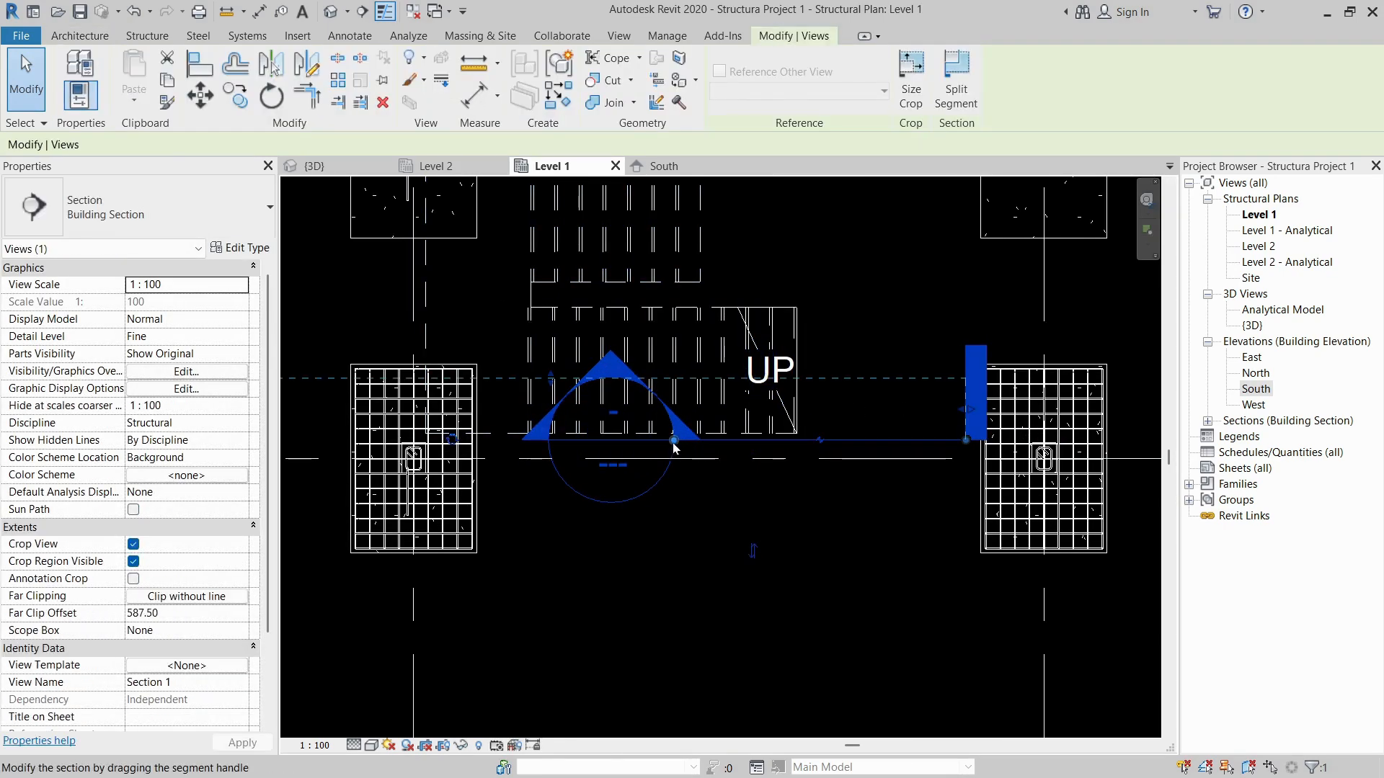
{"action": "scroll", "coordinate": [651, 362], "scroll_direction": "down", "scroll_amount": 2}
{"action": "key", "text": "Escape"}
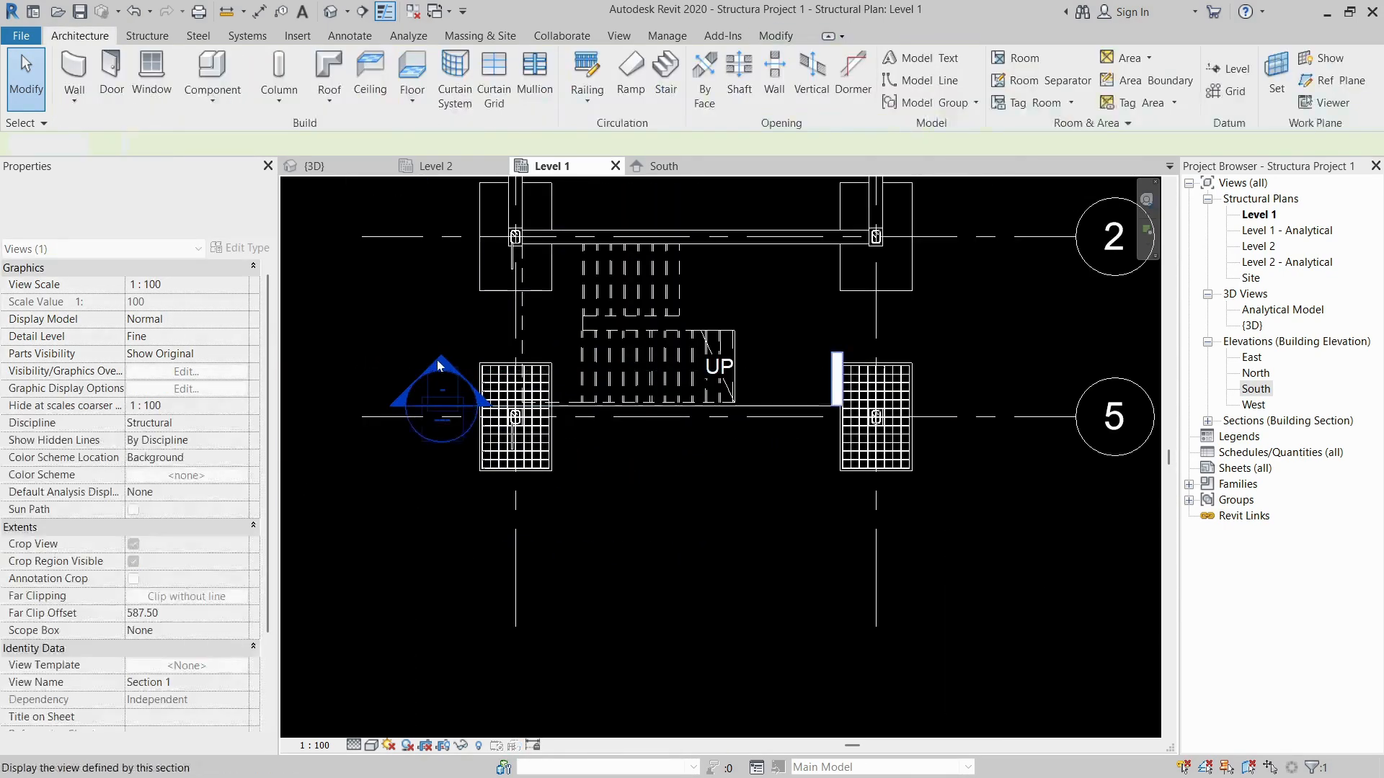
{"action": "double_click", "coordinate": [442, 393]}
{"action": "scroll", "coordinate": [625, 508], "scroll_direction": "up", "scroll_amount": 3}
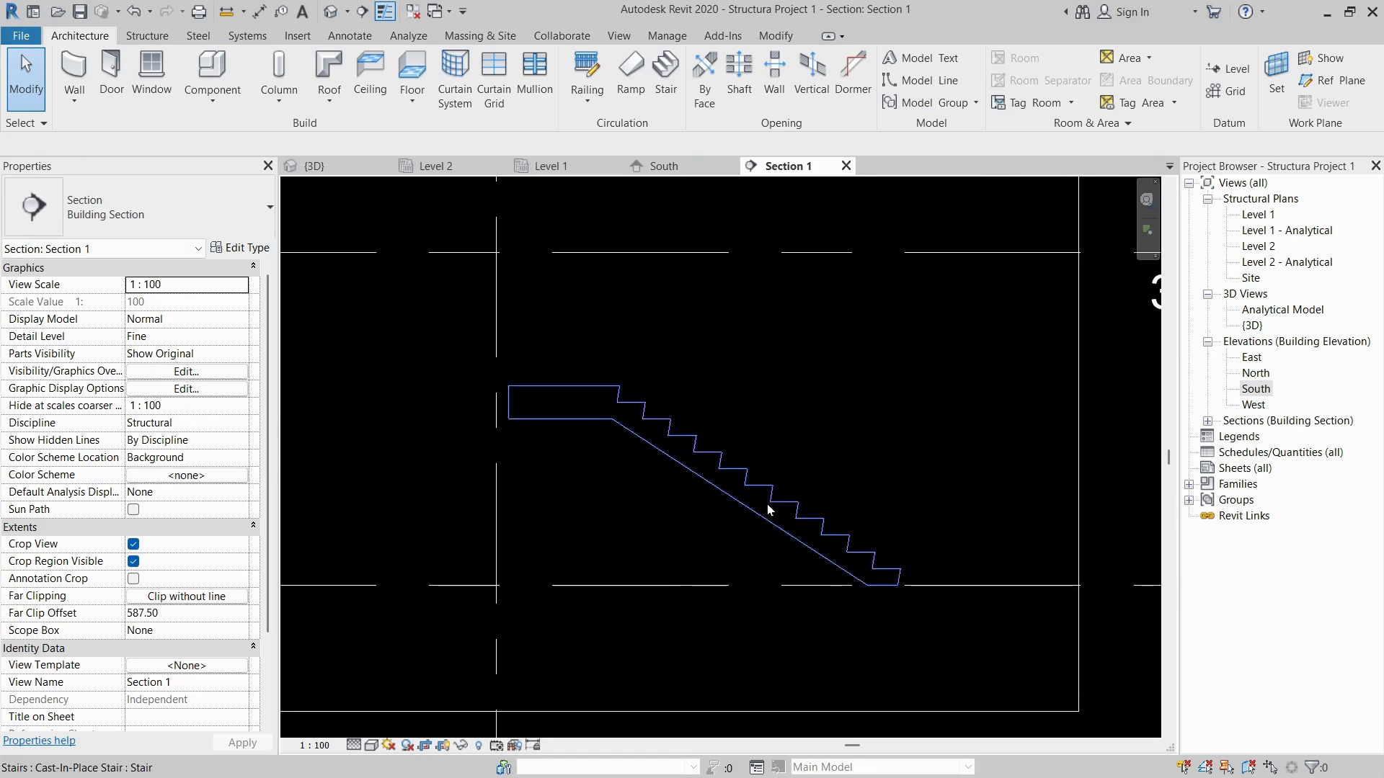
- Place a straight 10M rebar of shape M_00 along the underside of the flight, using the Near Cover Reference placement plane
{"action": "left_click", "coordinate": [147, 35]}
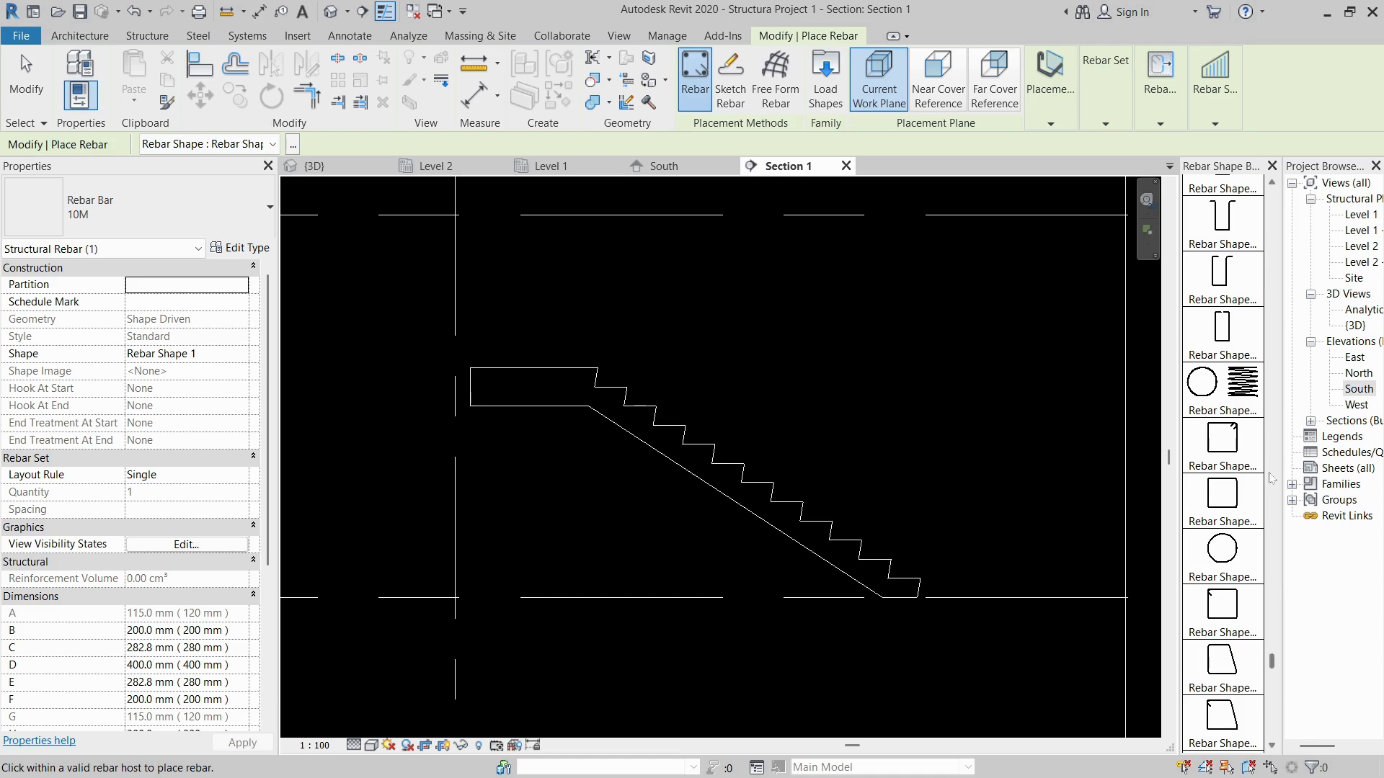
{"action": "scroll", "coordinate": [1270, 478], "scroll_direction": "up", "scroll_amount": 6}
{"action": "left_click_drag", "start_coordinate": [1272, 559], "coordinate": [1270, 447]}
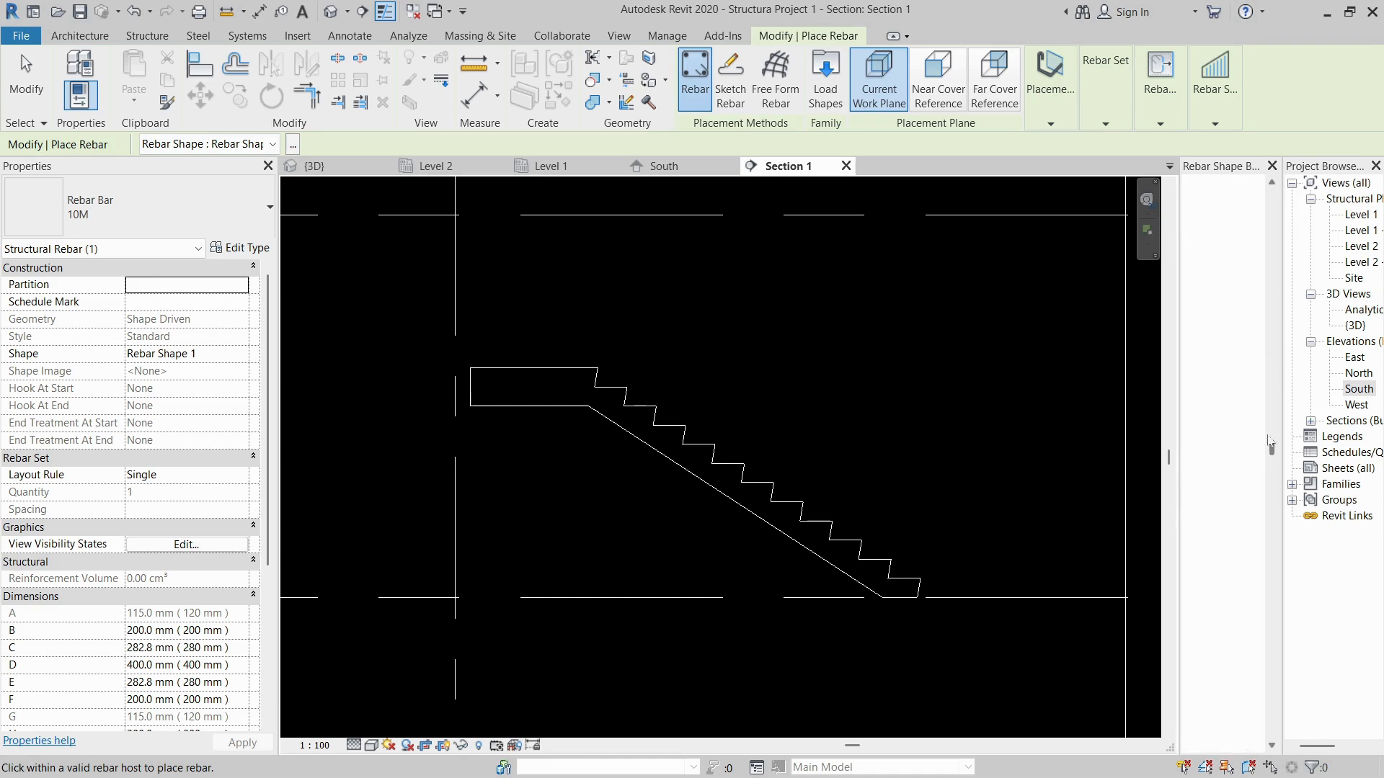
{"action": "left_click", "coordinate": [1225, 202]}
{"action": "scroll", "coordinate": [643, 436], "scroll_direction": "up", "scroll_amount": 3}
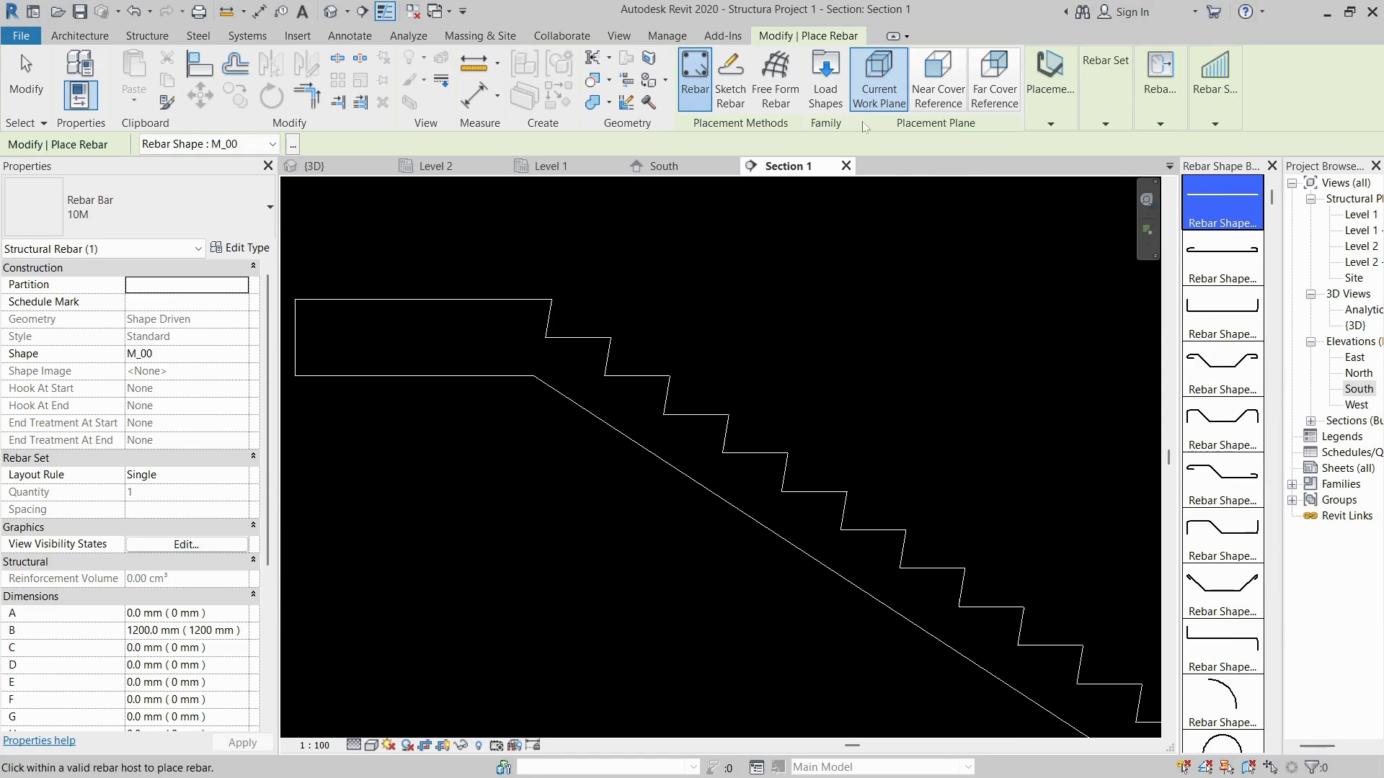
{"action": "left_click", "coordinate": [938, 79]}
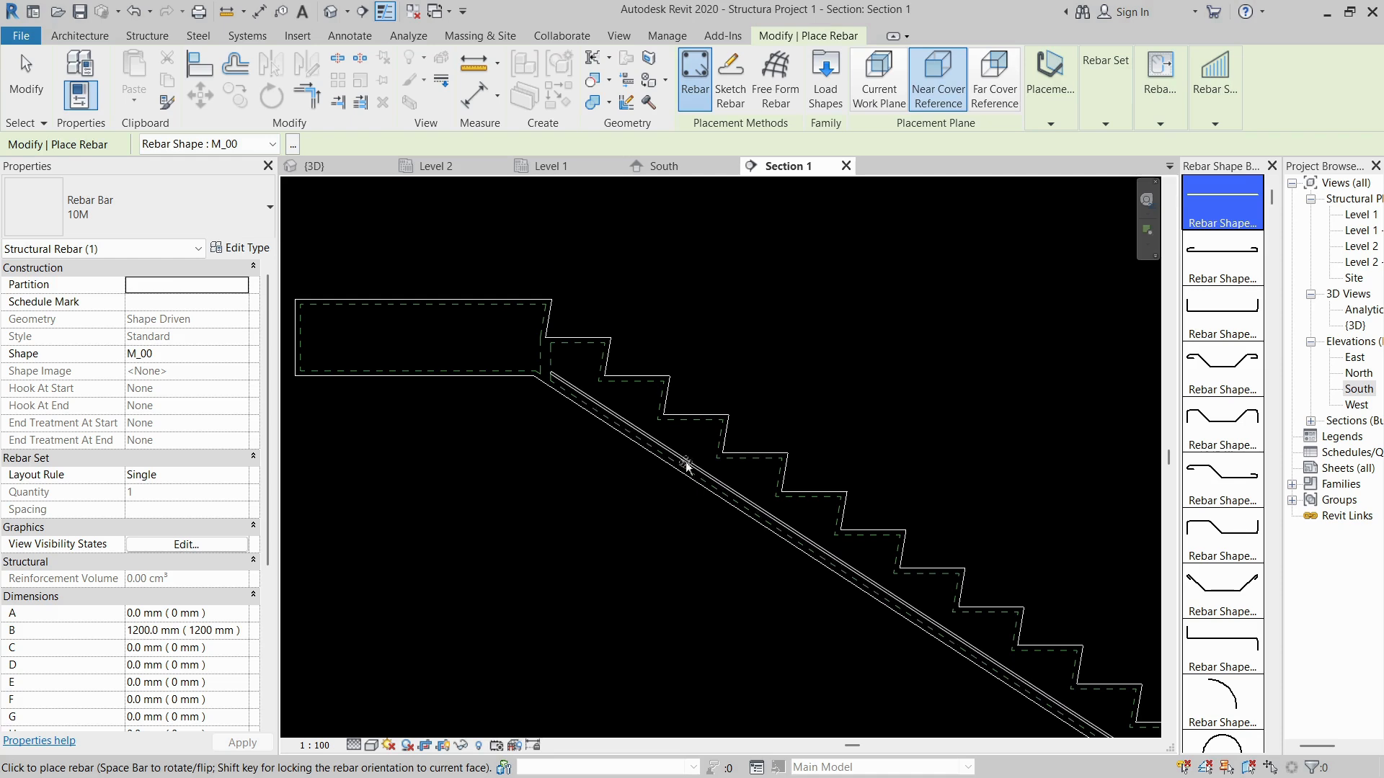
{"action": "left_click", "coordinate": [585, 415]}
{"action": "scroll", "coordinate": [585, 411], "scroll_direction": "up", "scroll_amount": 3}
{"action": "key", "text": "Escape"}
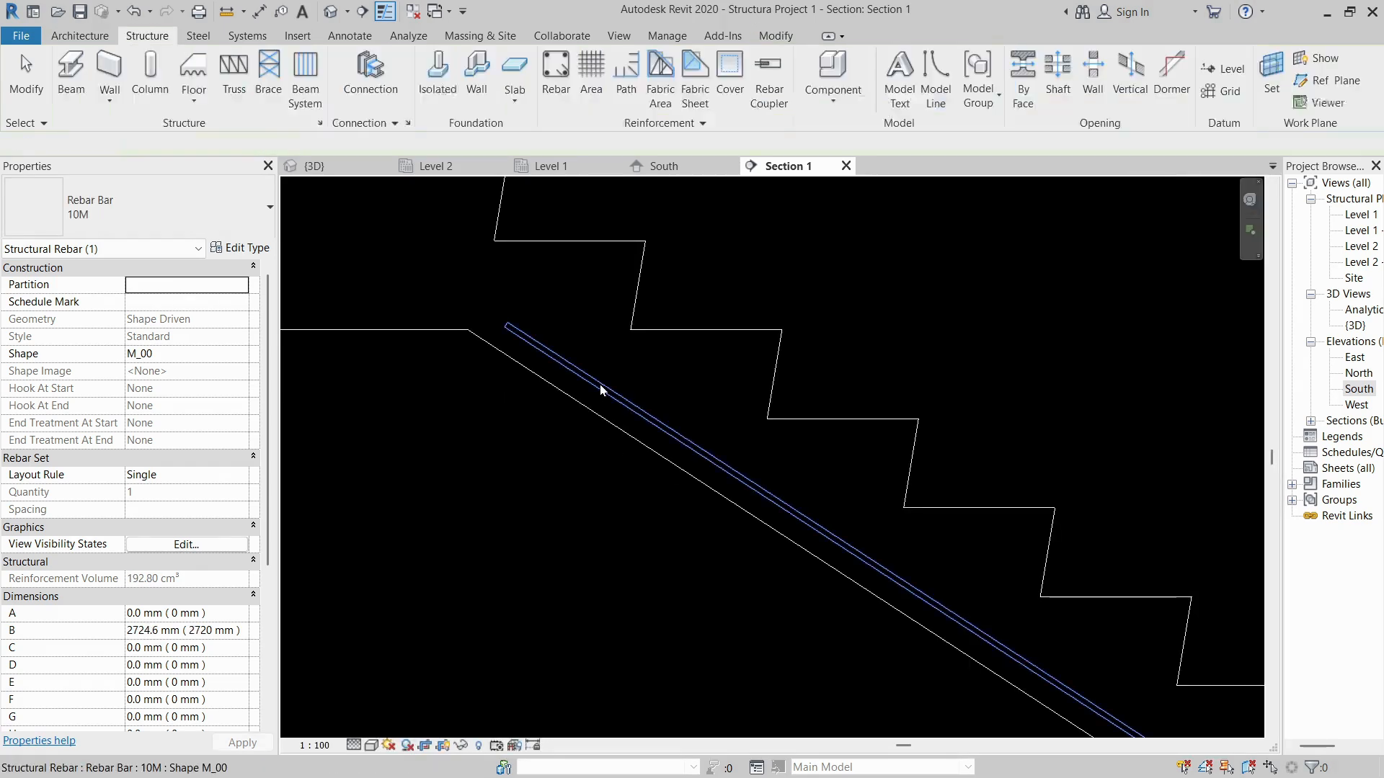
- Edit the bar's sketch to add a horizontal segment along the landing's bottom cover and trim it to the inclined segment
{"action": "left_click", "coordinate": [600, 387]}
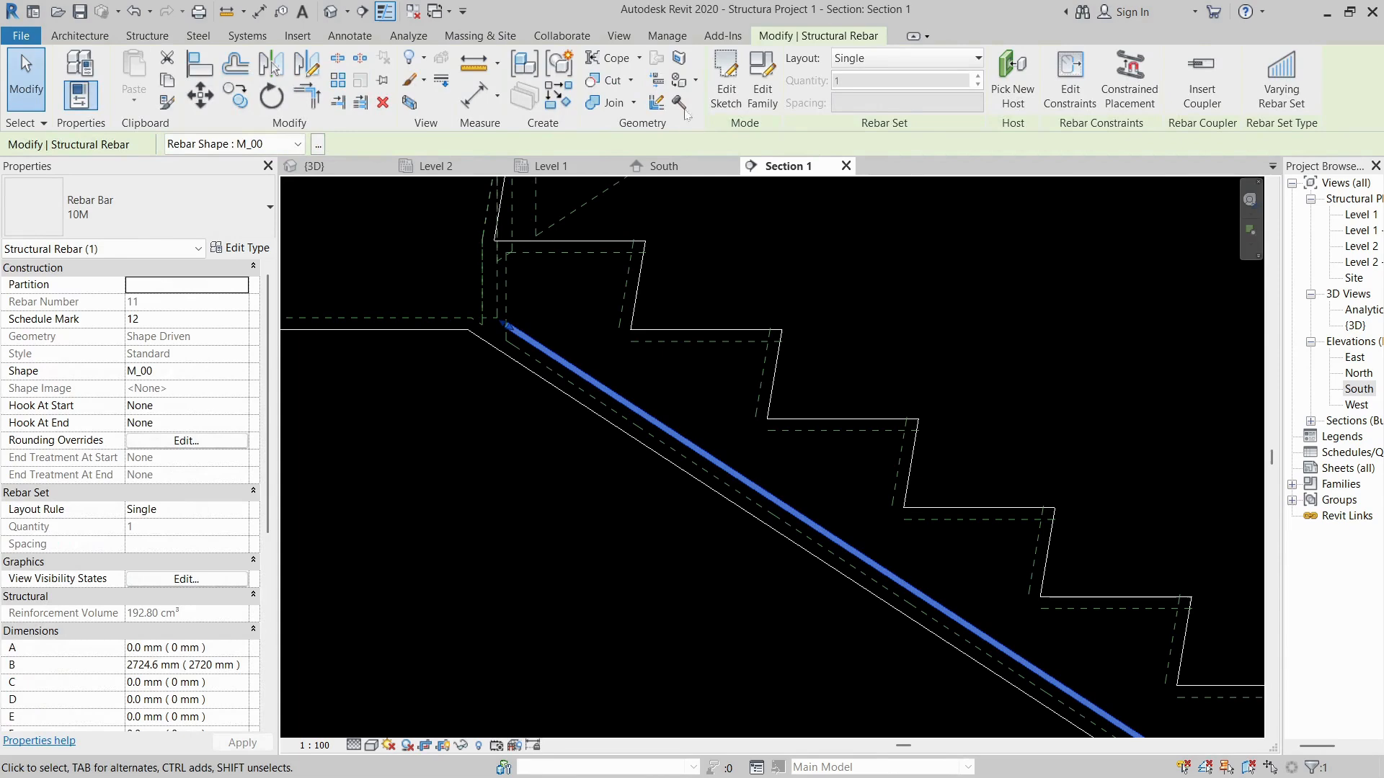
{"action": "left_click", "coordinate": [723, 104]}
{"action": "scroll", "coordinate": [850, 447], "scroll_direction": "down", "scroll_amount": 2}
{"action": "mouse_move", "coordinate": [551, 406]}
{"action": "middle_mouse_down"}
{"action": "mouse_move", "coordinate": [643, 445]}
{"action": "mouse_move", "coordinate": [841, 478]}
{"action": "middle_mouse_up"}
{"action": "scroll", "coordinate": [556, 411], "scroll_direction": "up", "scroll_amount": 4}
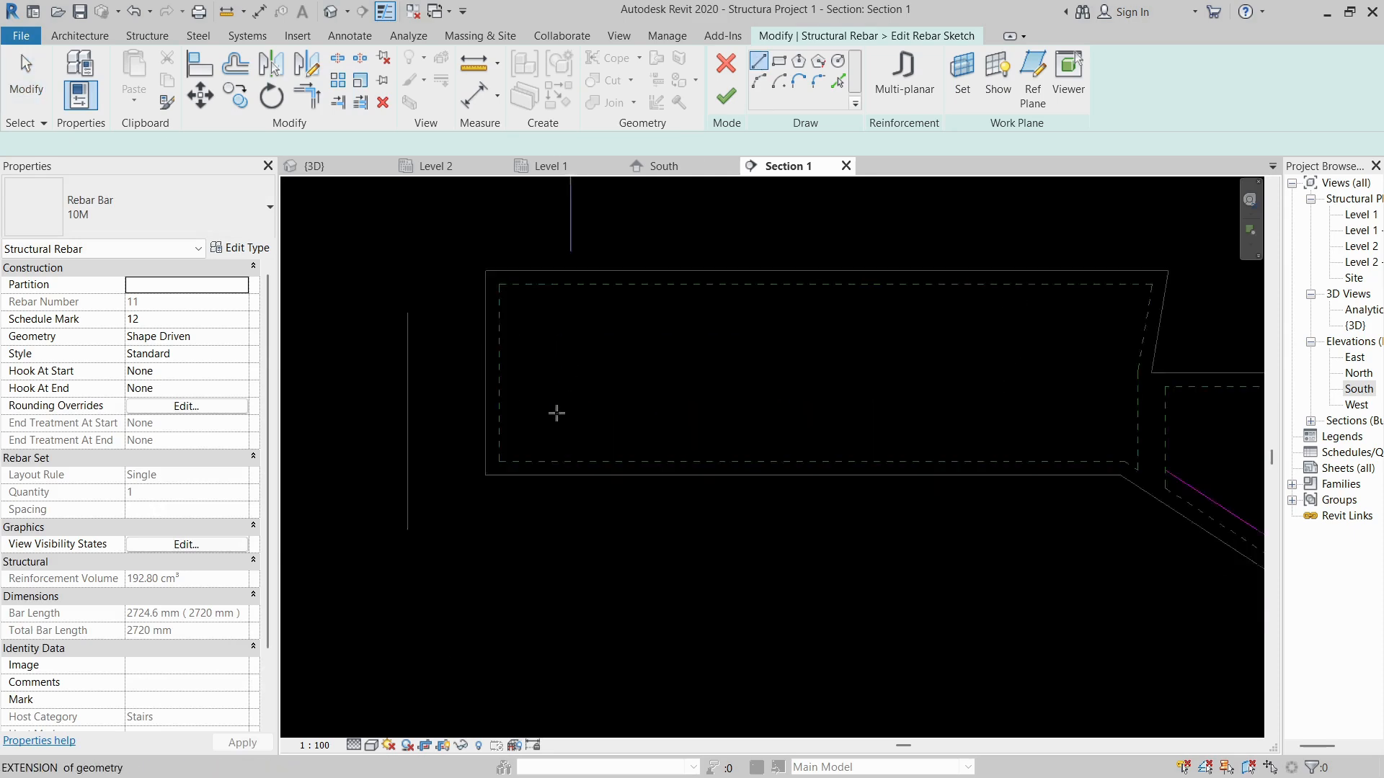
{"action": "key", "text": "l"}
{"action": "key", "text": "i"}
{"action": "left_click", "coordinate": [477, 473]}
{"action": "scroll", "coordinate": [377, 481], "scroll_direction": "down", "scroll_amount": 3}
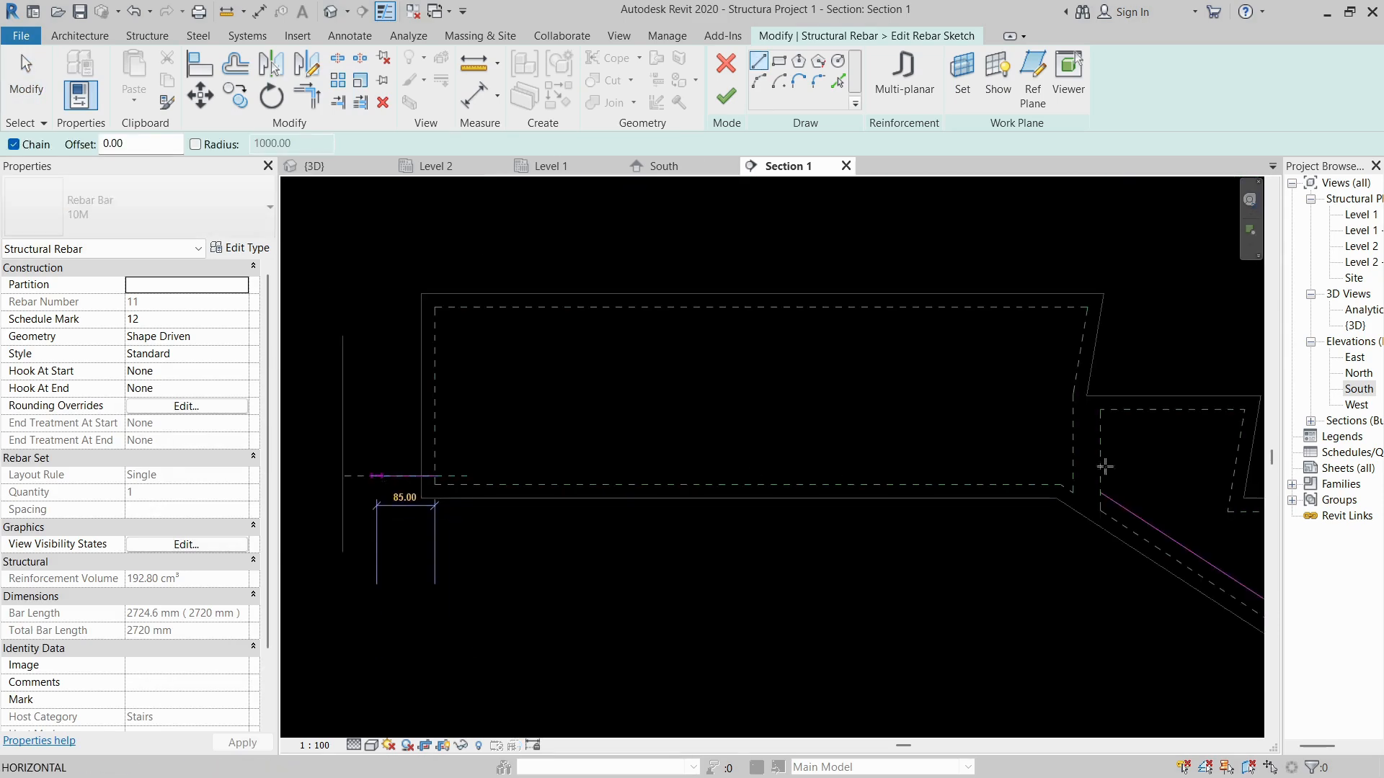
{"action": "scroll", "coordinate": [1097, 485], "scroll_direction": "up", "scroll_amount": 1}
{"action": "left_click", "coordinate": [1048, 488]}
{"action": "key", "text": "Escape"}
{"action": "key", "text": "Escape"}
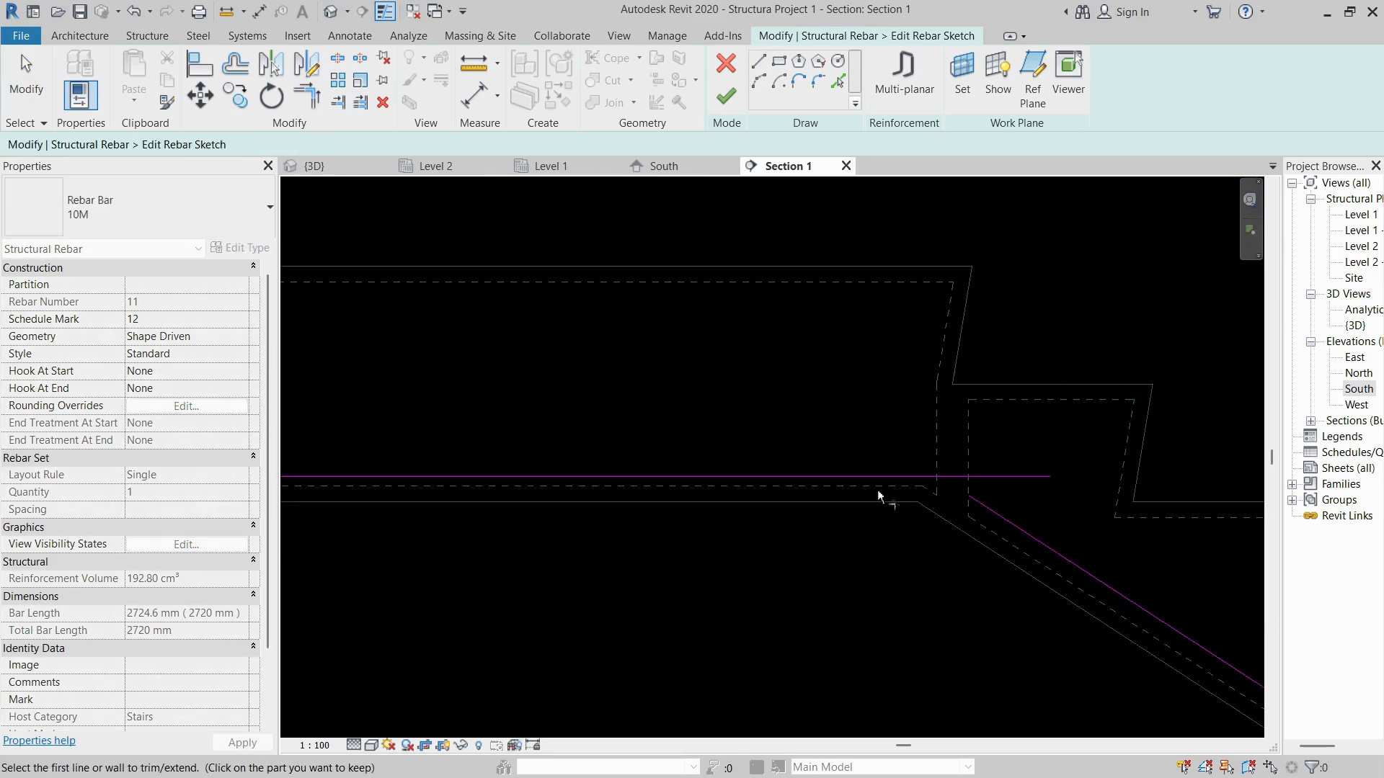
{"action": "key", "text": "Escape"}
{"action": "scroll", "coordinate": [692, 430], "scroll_direction": "down", "scroll_amount": 3}
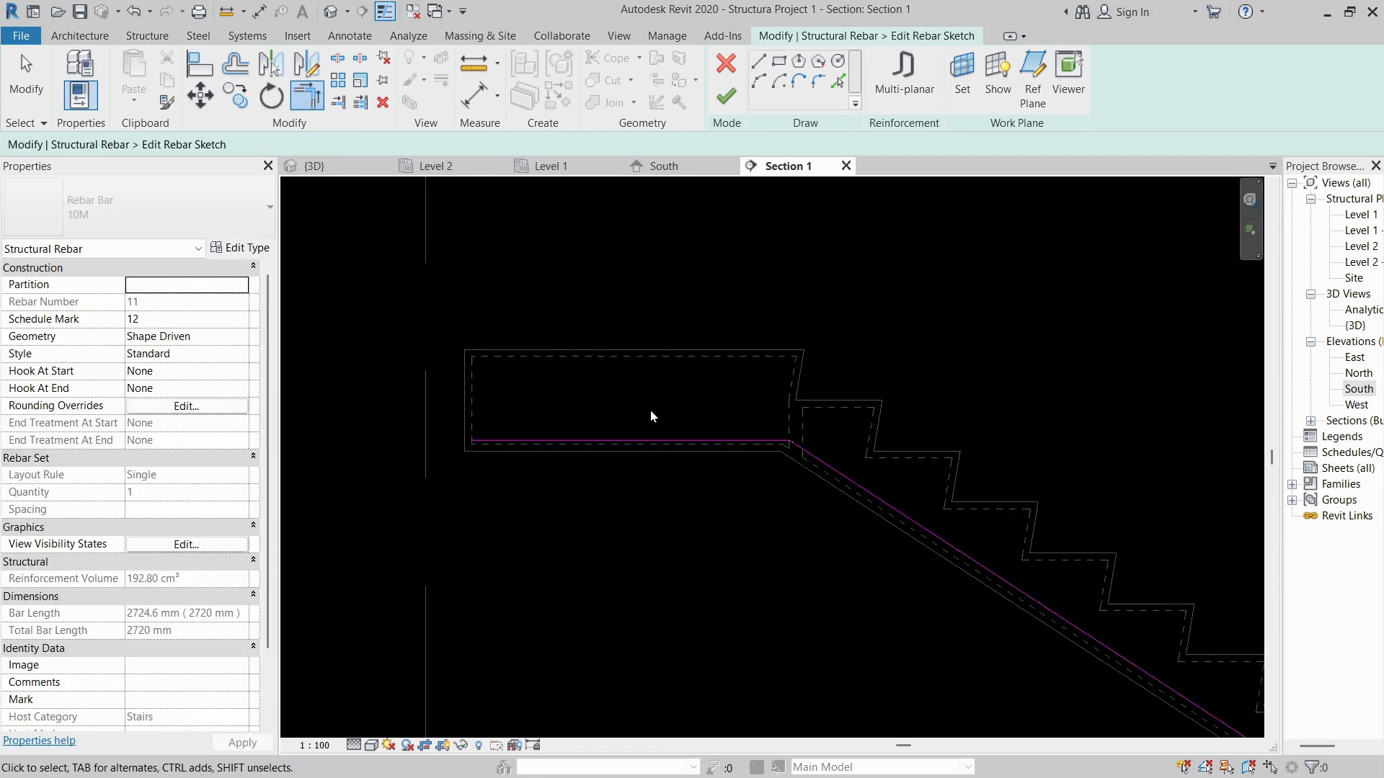
- Draw a horizontal rebar segment about 880 mm long outward from the inclined bar at the foot of the flight
{"action": "scroll", "coordinate": [887, 584], "scroll_direction": "up", "scroll_amount": 3}
{"action": "scroll", "coordinate": [861, 518], "scroll_direction": "up", "scroll_amount": 1}
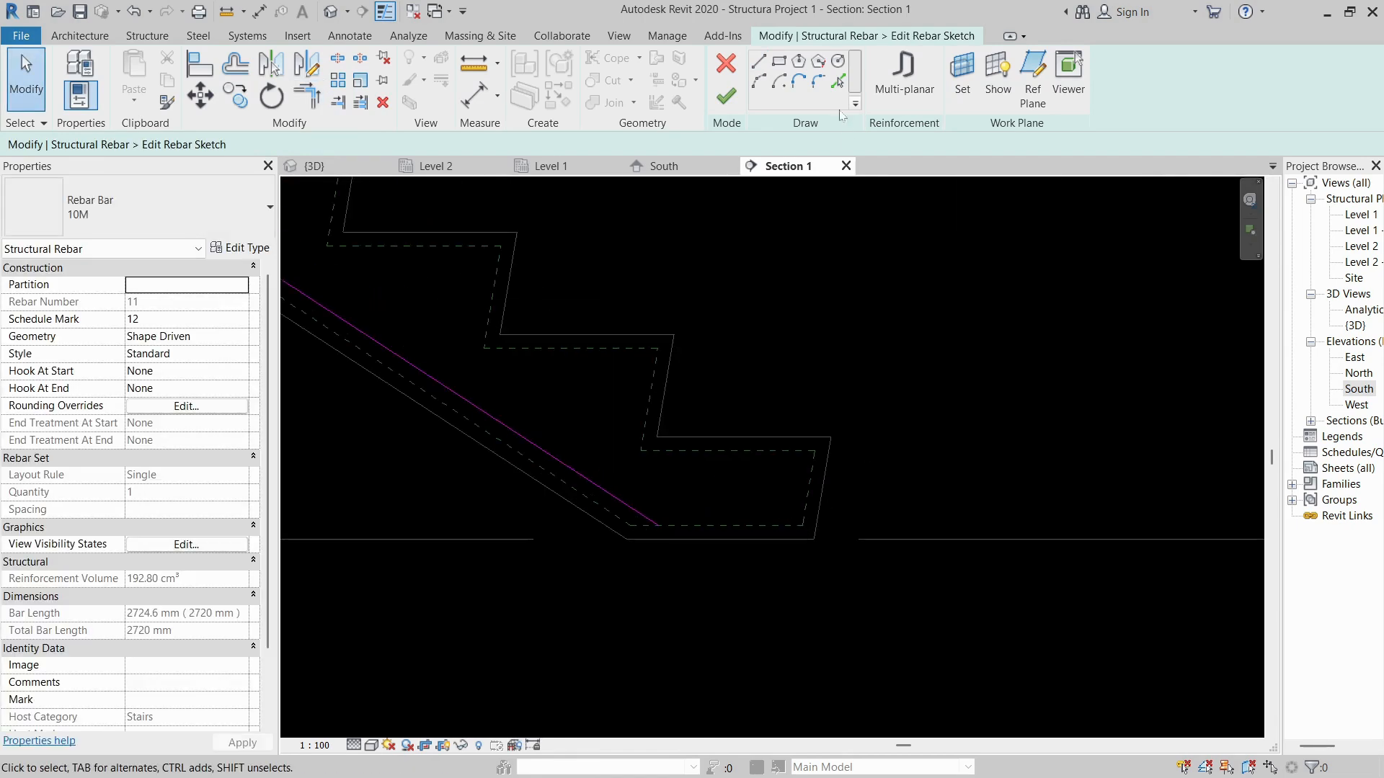
{"action": "left_click", "coordinate": [759, 62]}
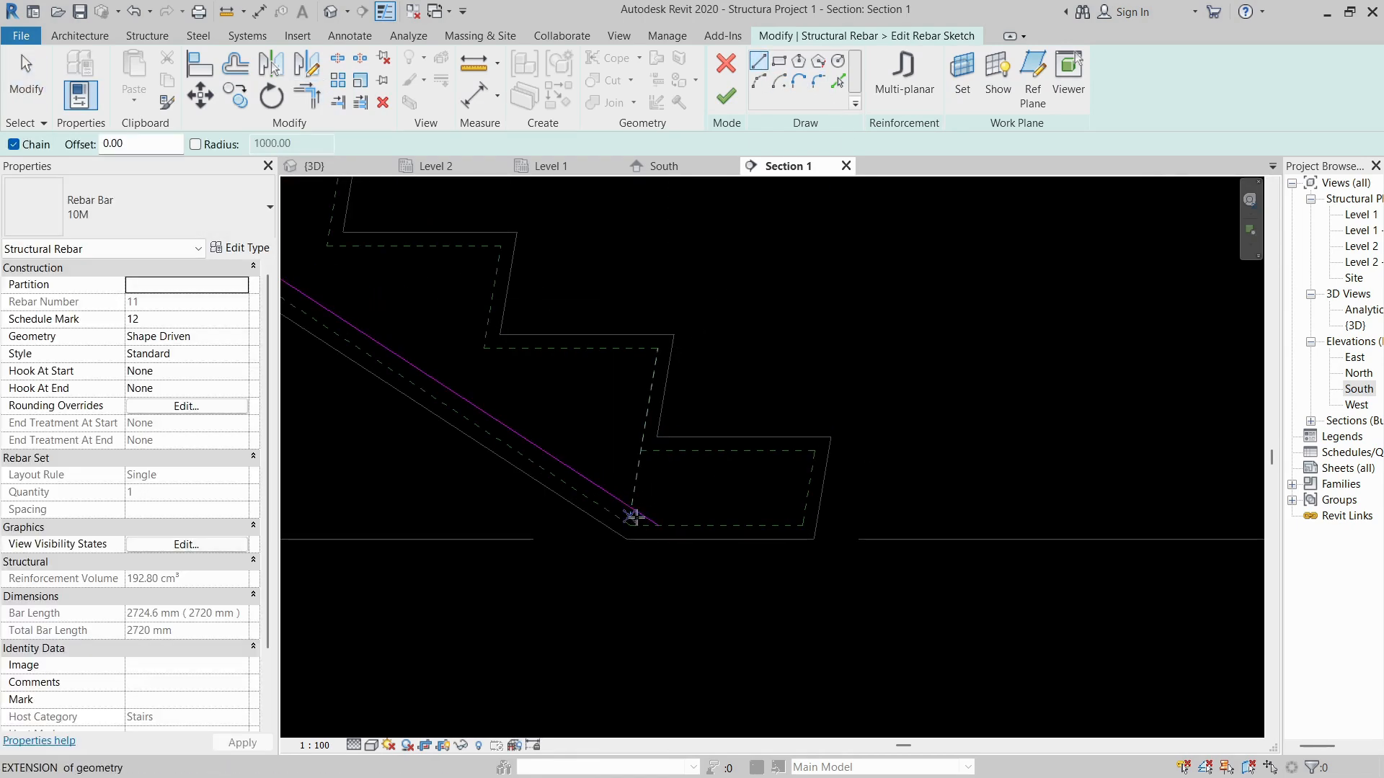
{"action": "left_click", "coordinate": [632, 510]}
{"action": "left_click", "coordinate": [1233, 508]}
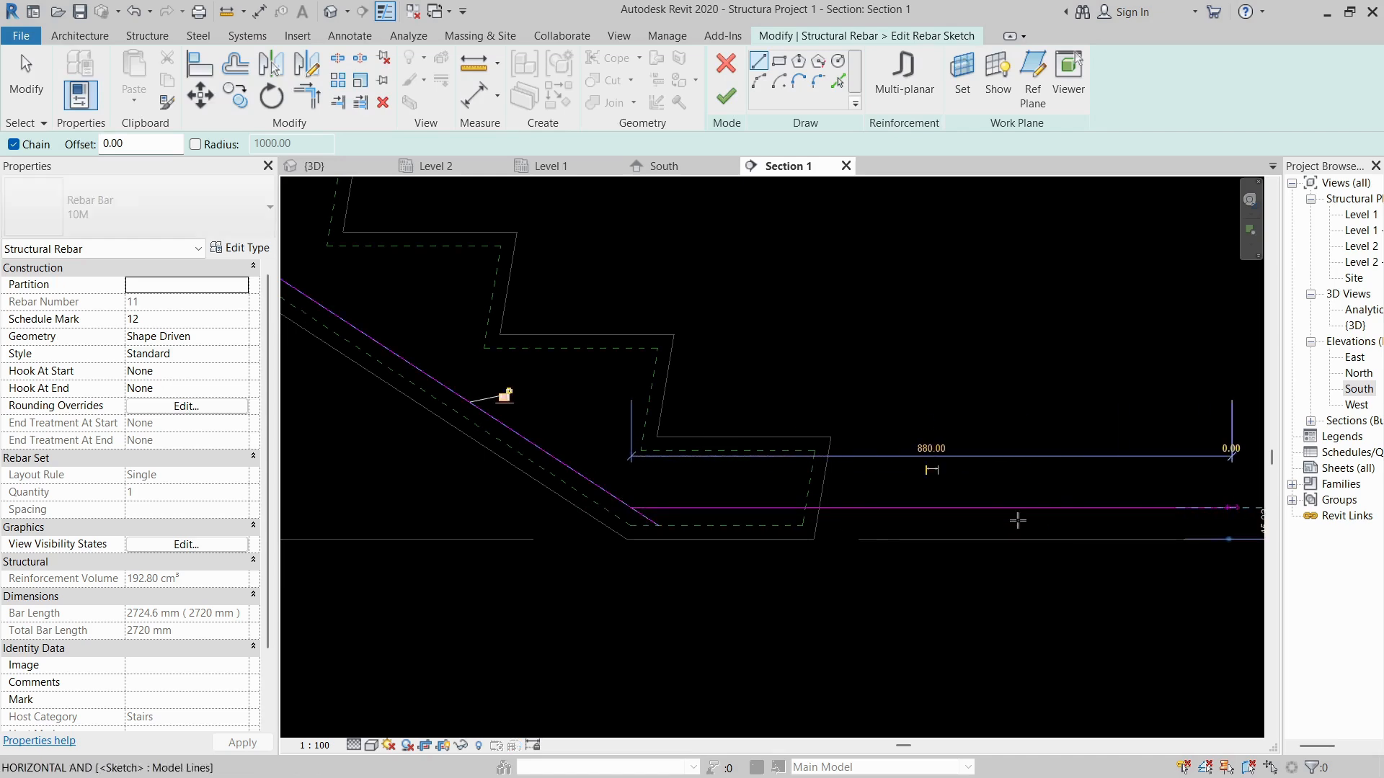
{"action": "key", "text": "Escape"}
{"action": "key", "text": "Escape"}
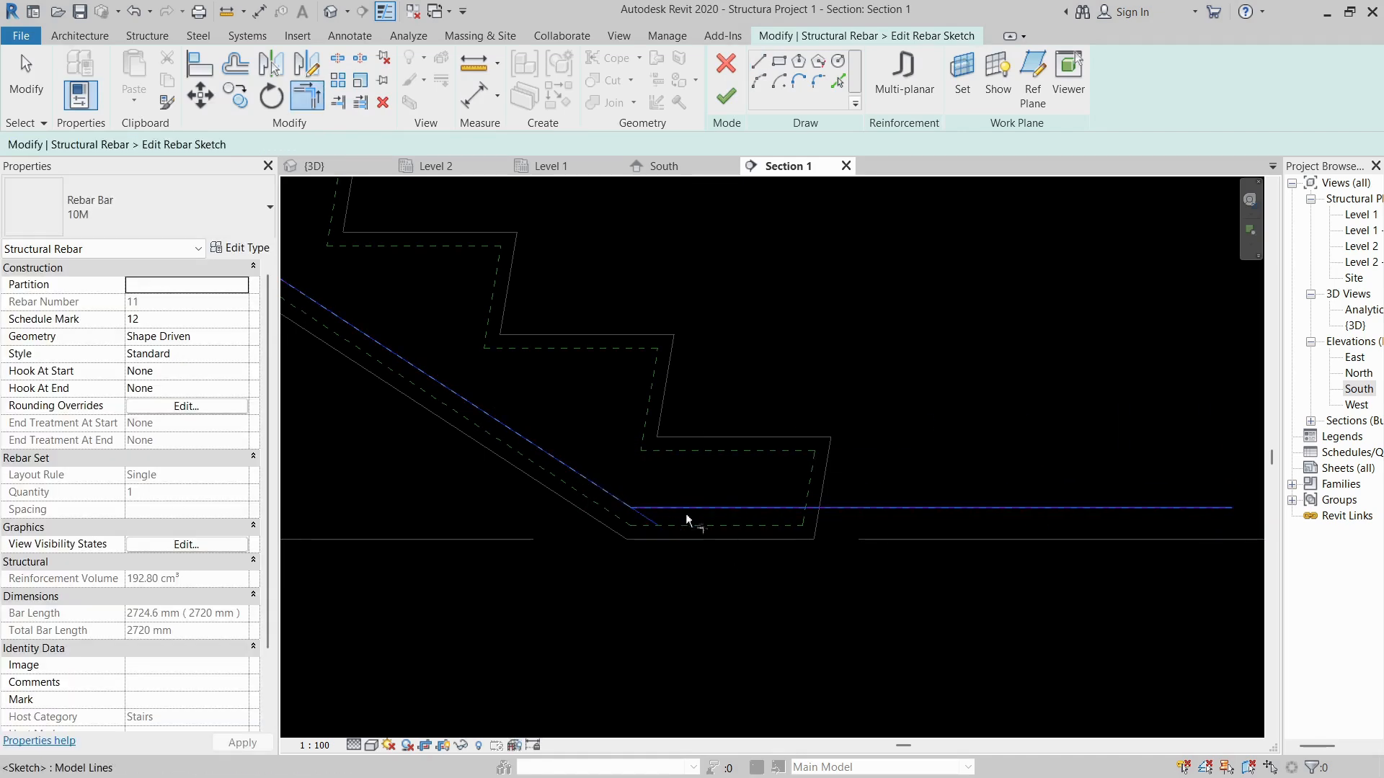
- Trim the inclined and lower horizontal rebar segments to a corner and finish the sketch
{"action": "key", "text": "t"}
{"action": "key", "text": "r"}
{"action": "left_click", "coordinate": [728, 103]}
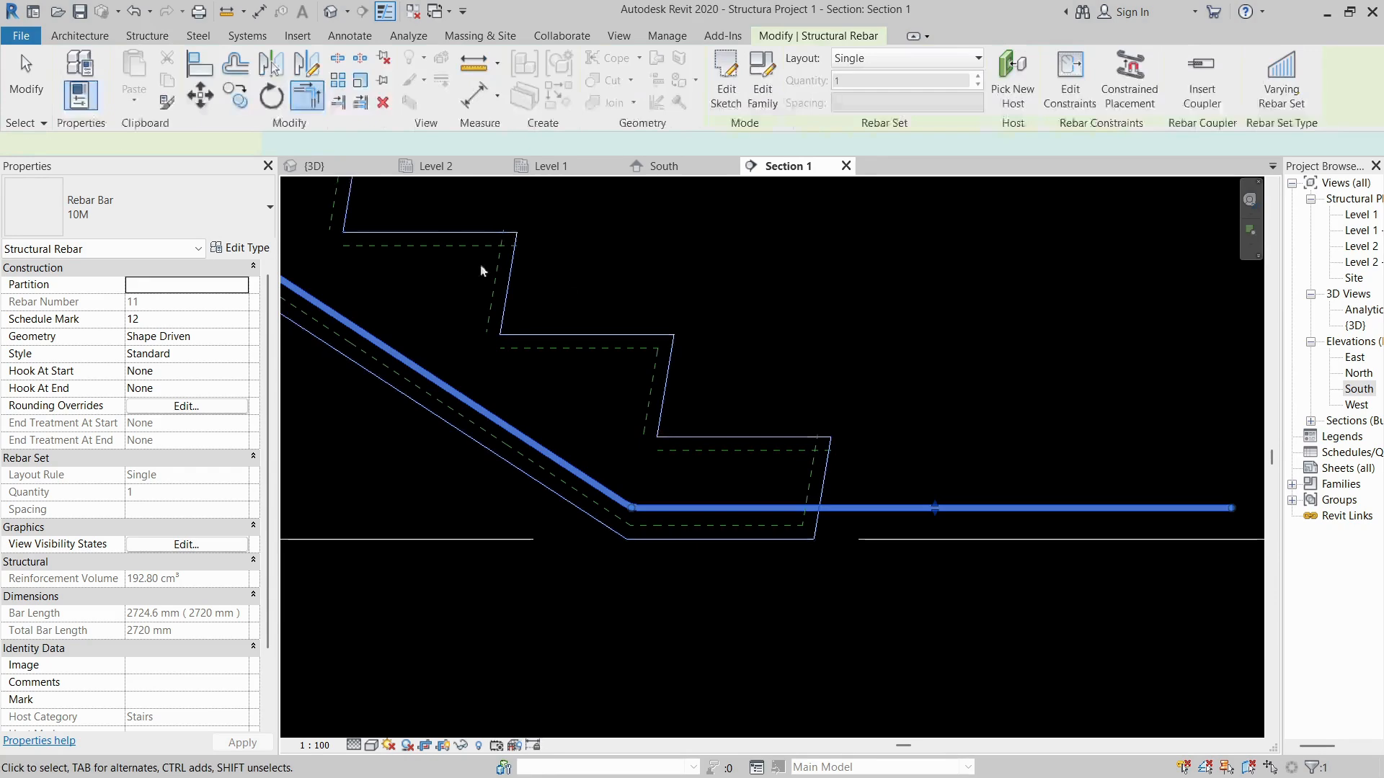
{"action": "left_click", "coordinate": [131, 210]}
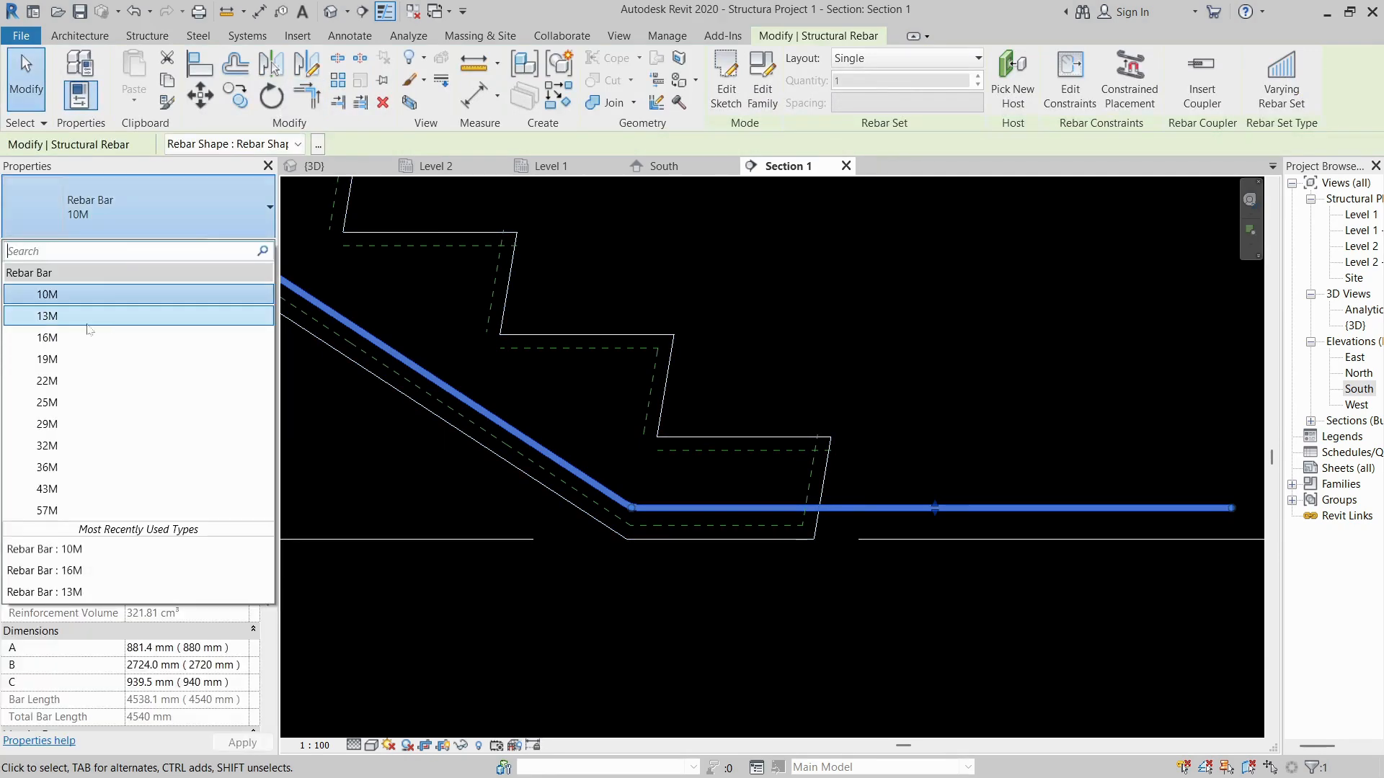
{"action": "left_click", "coordinate": [754, 309]}
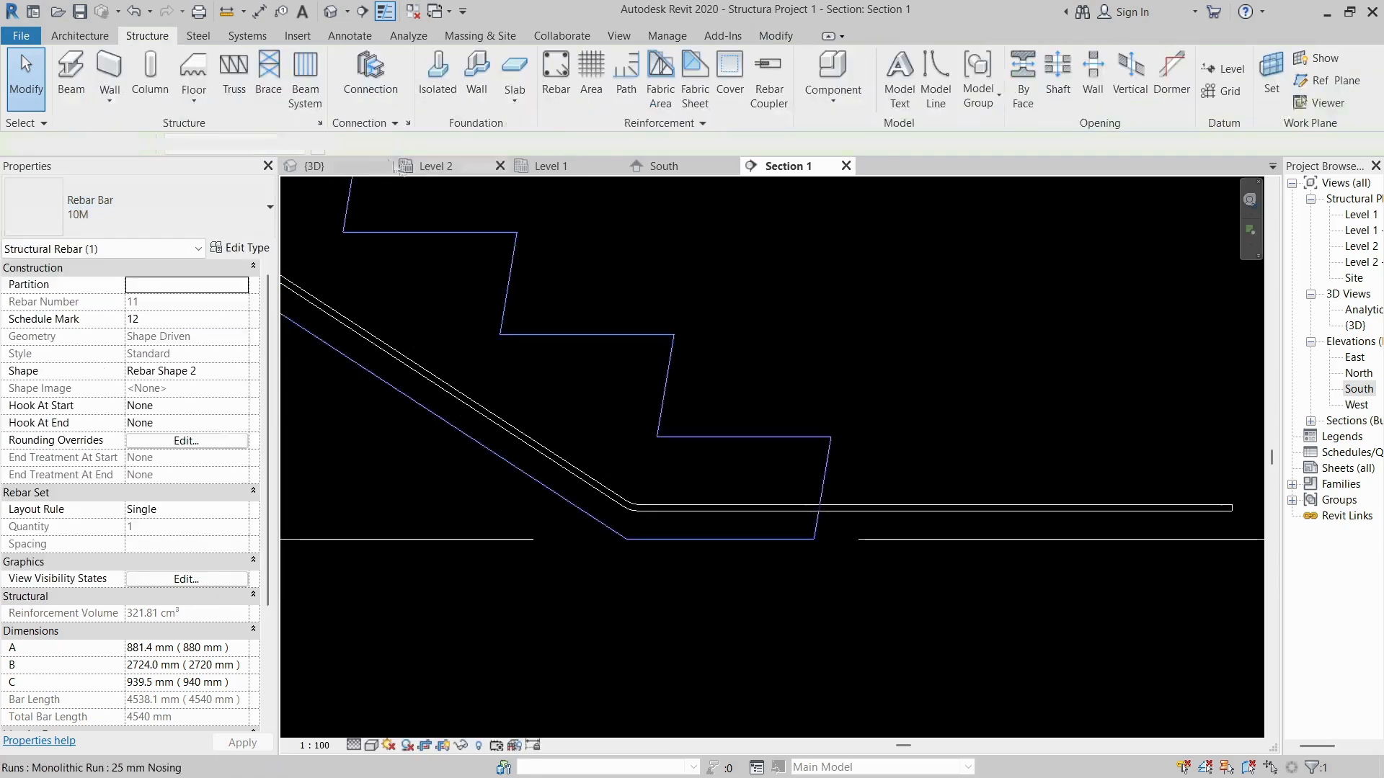
{"action": "left_click", "coordinate": [323, 170]}
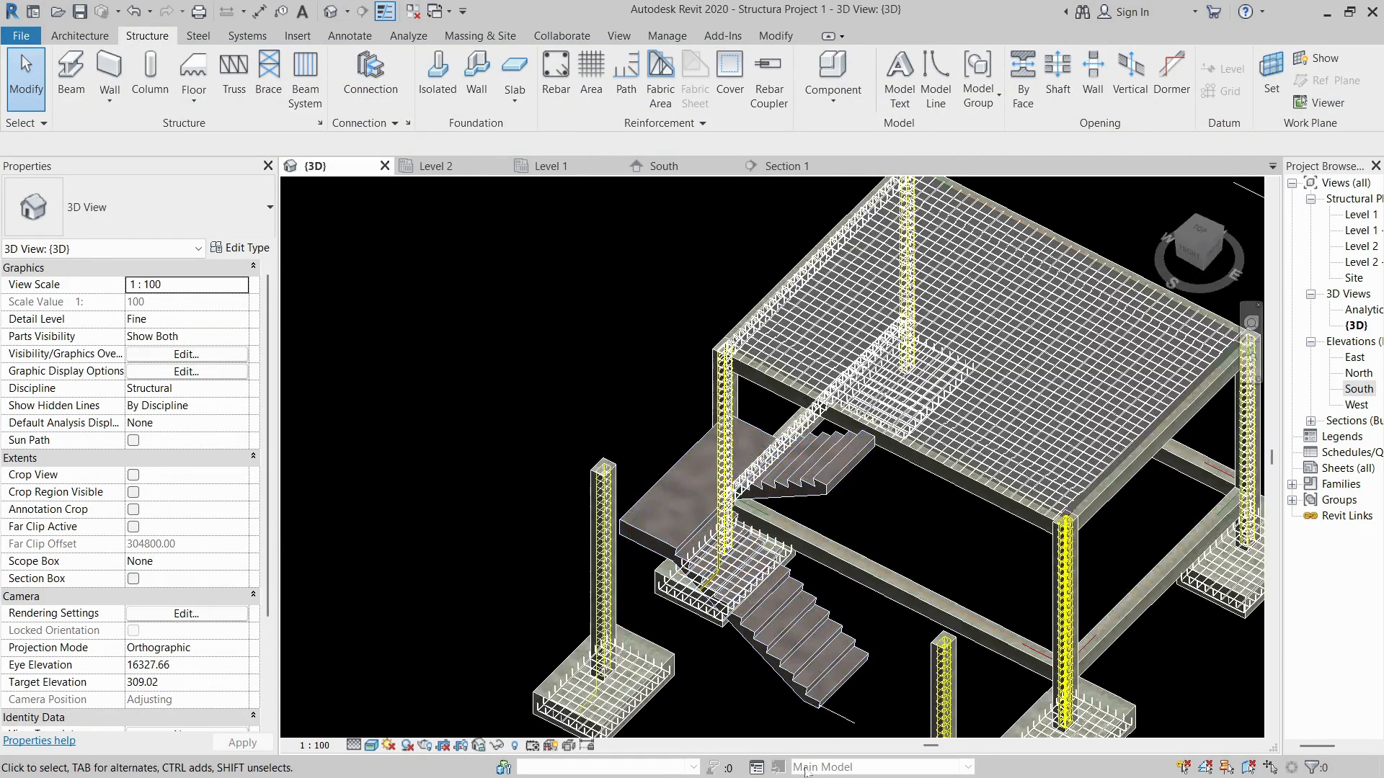
{"action": "scroll", "coordinate": [852, 723], "scroll_direction": "up", "scroll_amount": 2}
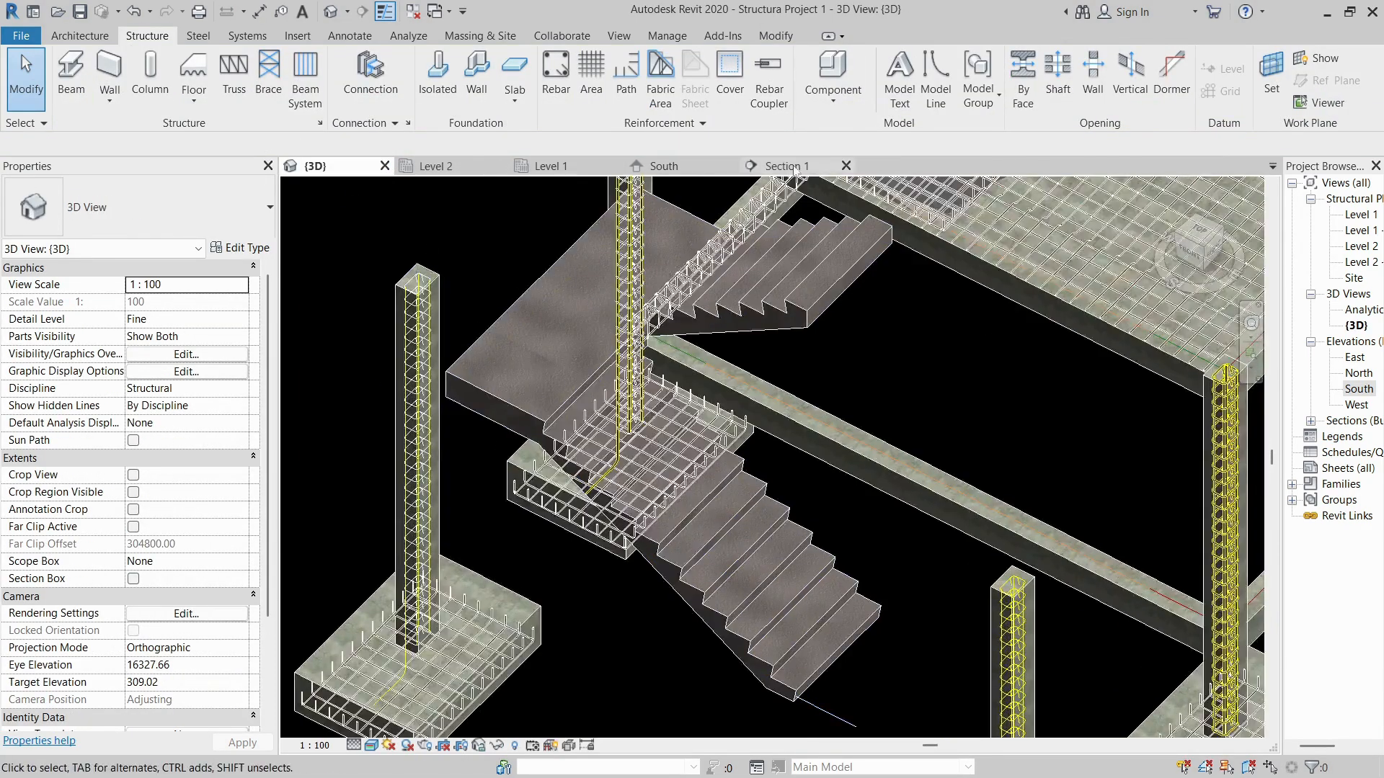
{"action": "left_click", "coordinate": [786, 169]}
- Lay out the bent bottom bar of the lower flight as a set with Maximum Spacing of 150 mm
{"action": "left_click", "coordinate": [889, 511]}
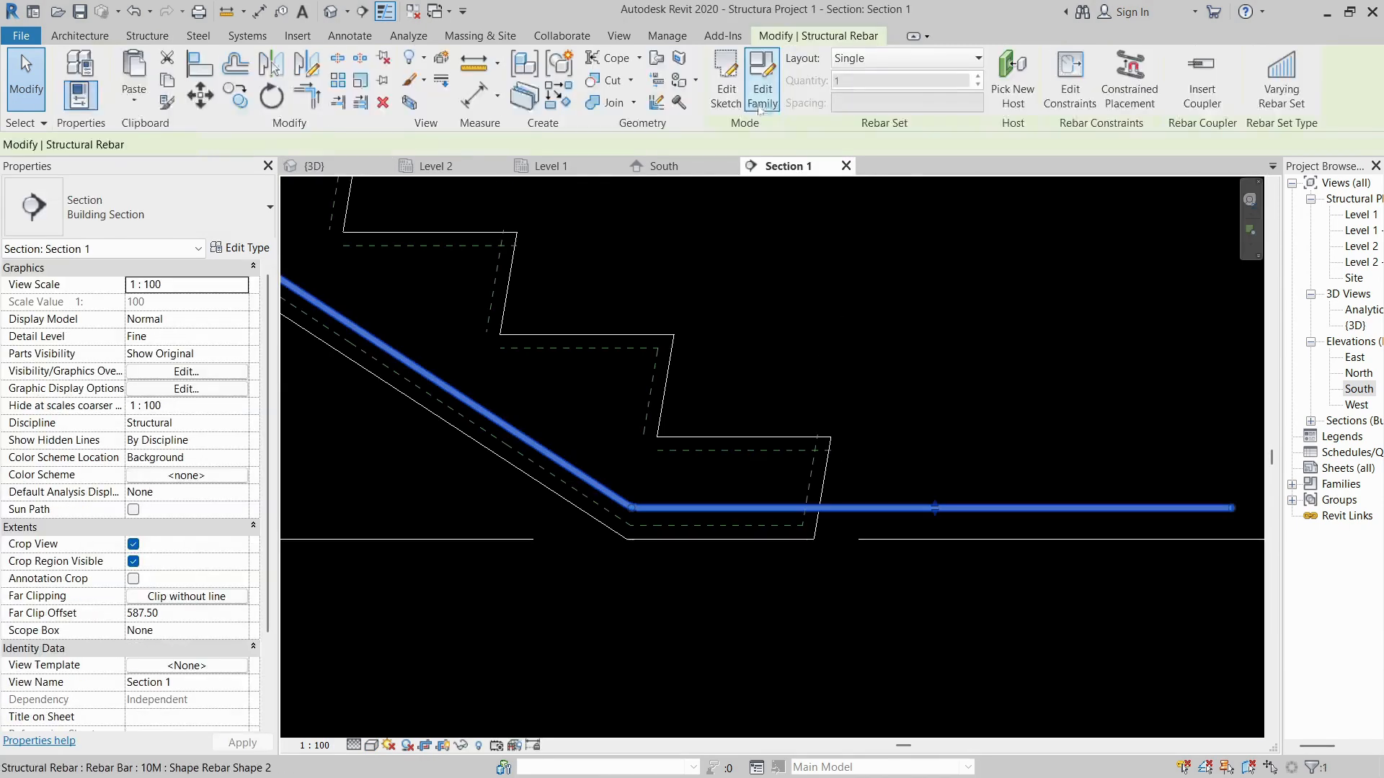
{"action": "left_click", "coordinate": [848, 64]}
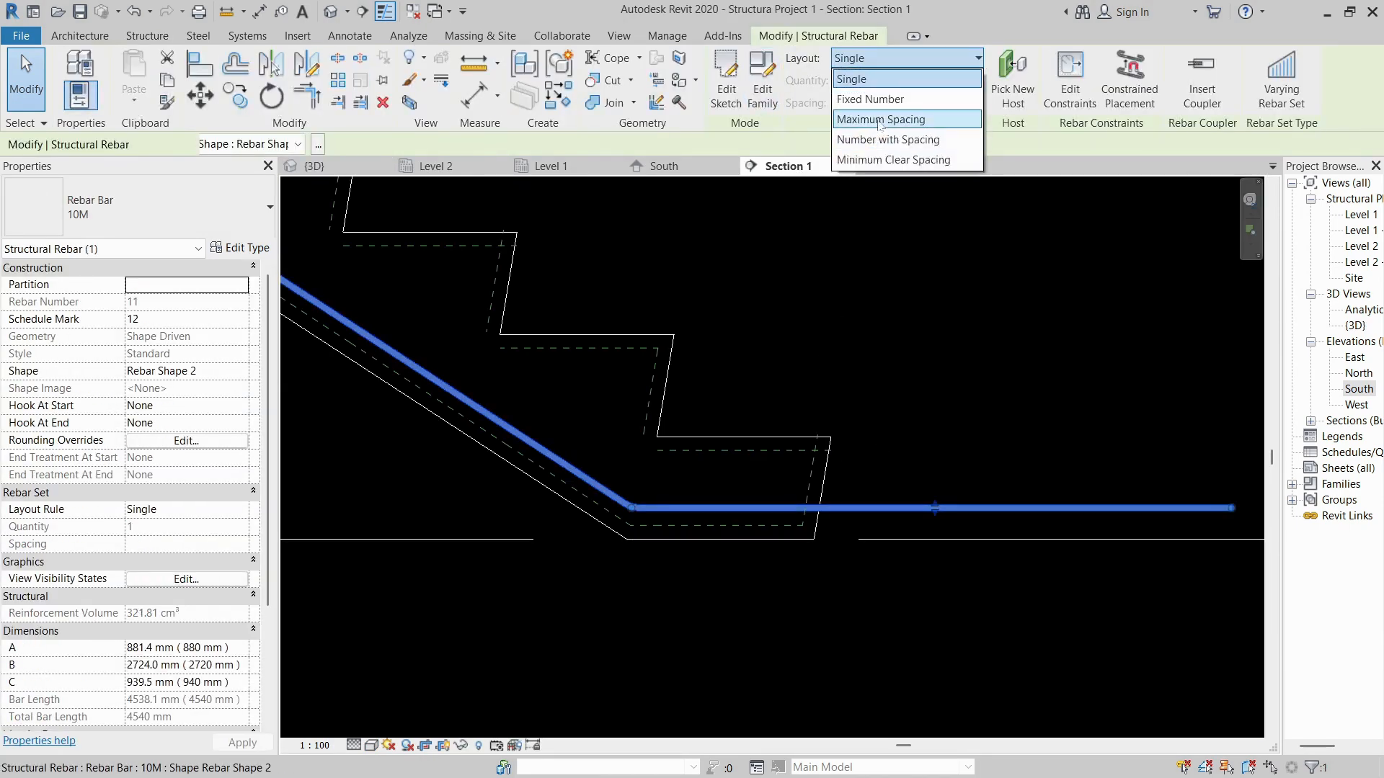
{"action": "left_click", "coordinate": [879, 121]}
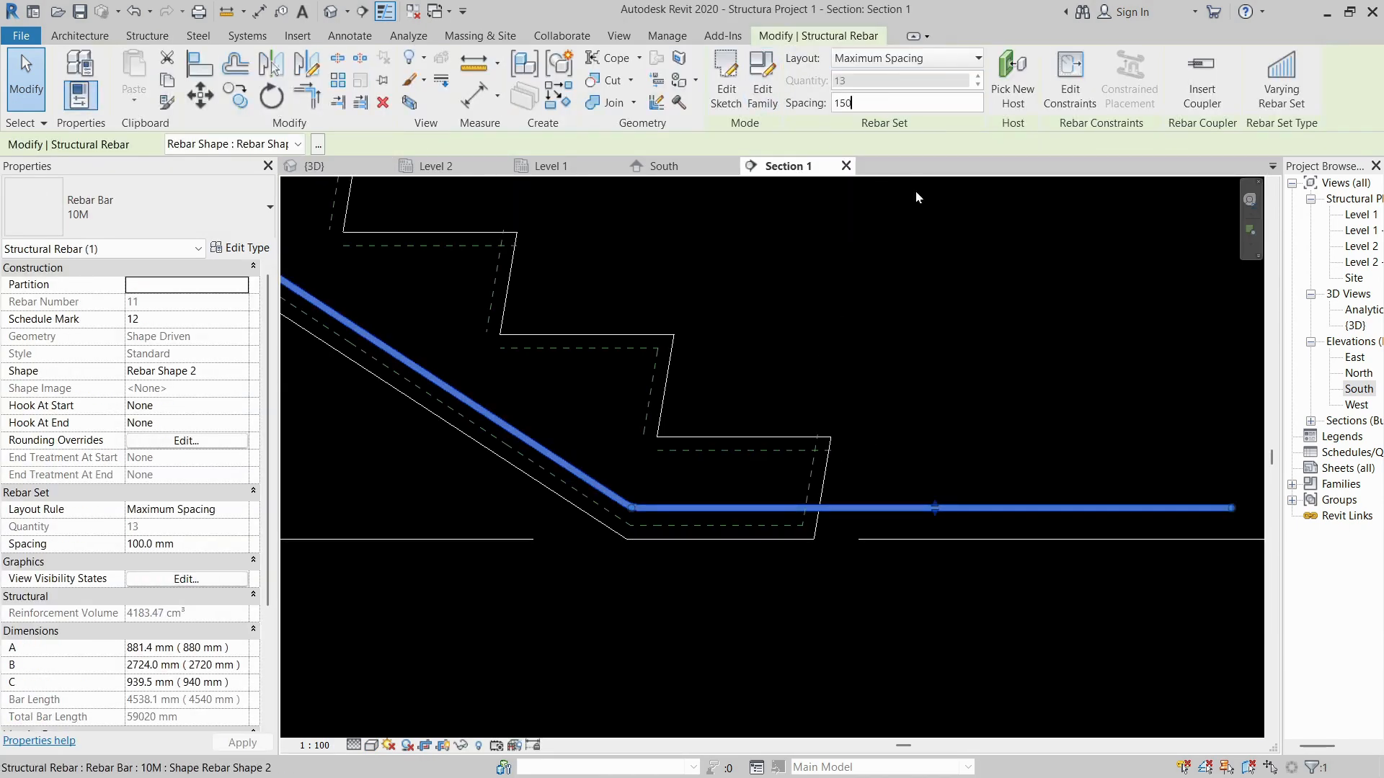
{"action": "key", "text": "Return"}
{"action": "left_click", "coordinate": [898, 279]}
- Set the lower flight's rebar set to be viewed unobscured and as solid in the 3D views
{"action": "left_click", "coordinate": [328, 167]}
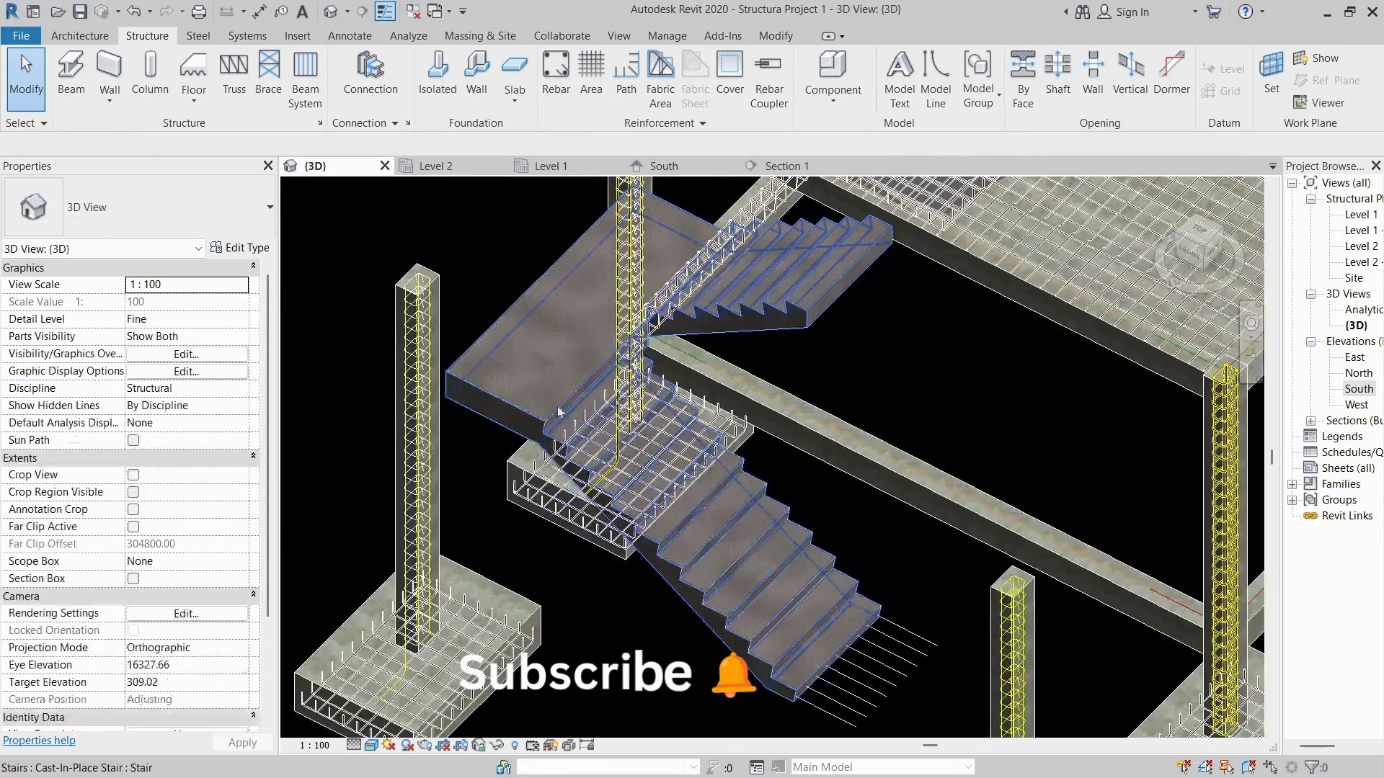
{"action": "scroll", "coordinate": [875, 692], "scroll_direction": "up", "scroll_amount": 5}
{"action": "left_click", "coordinate": [803, 651]}
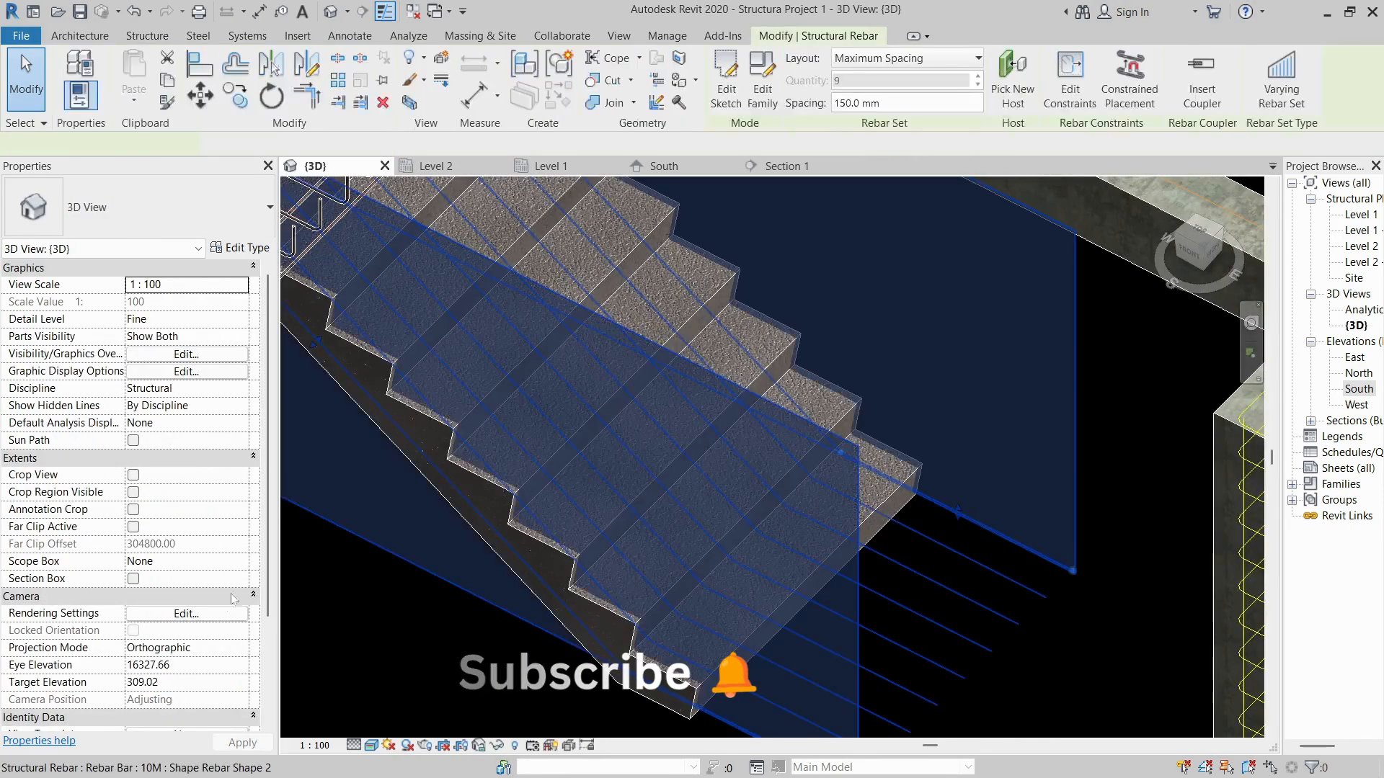
{"action": "left_click", "coordinate": [186, 579]}
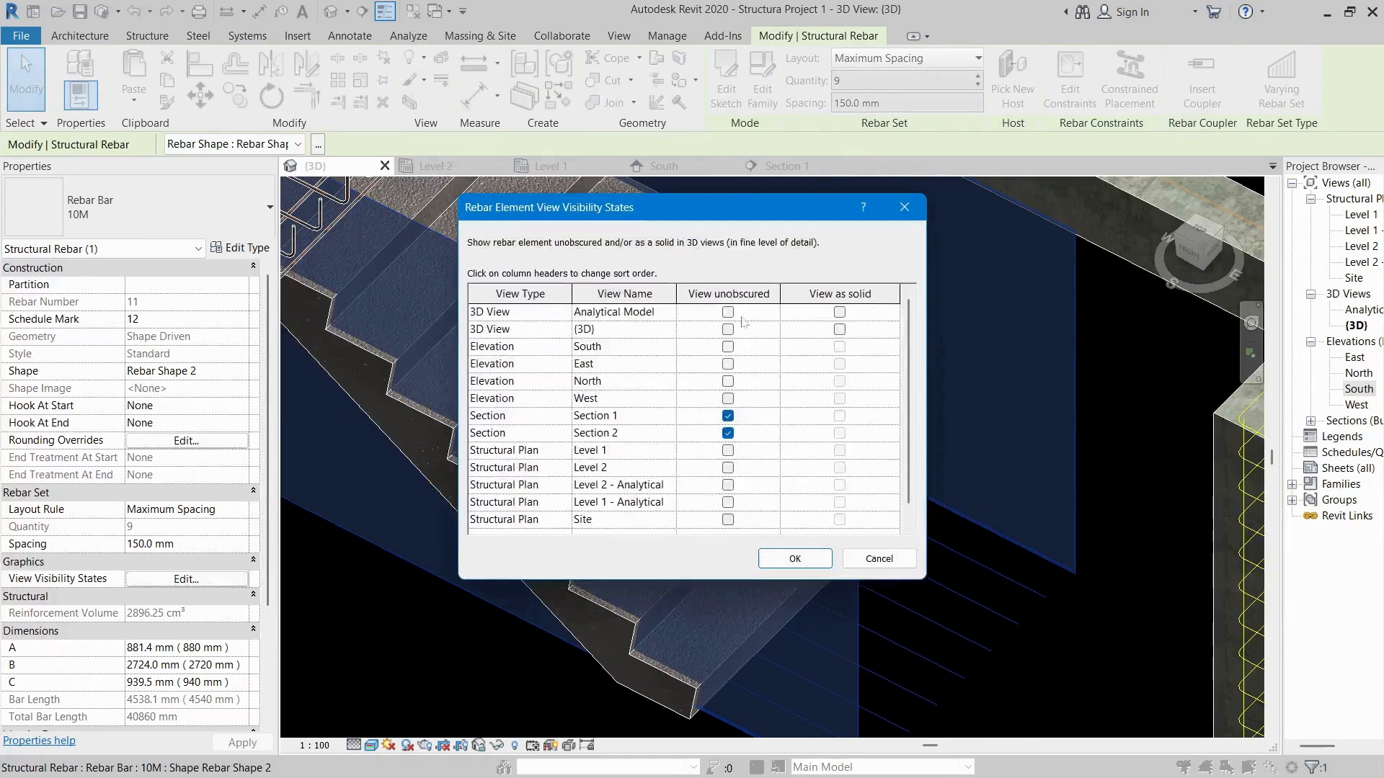
{"action": "left_click", "coordinate": [727, 330]}
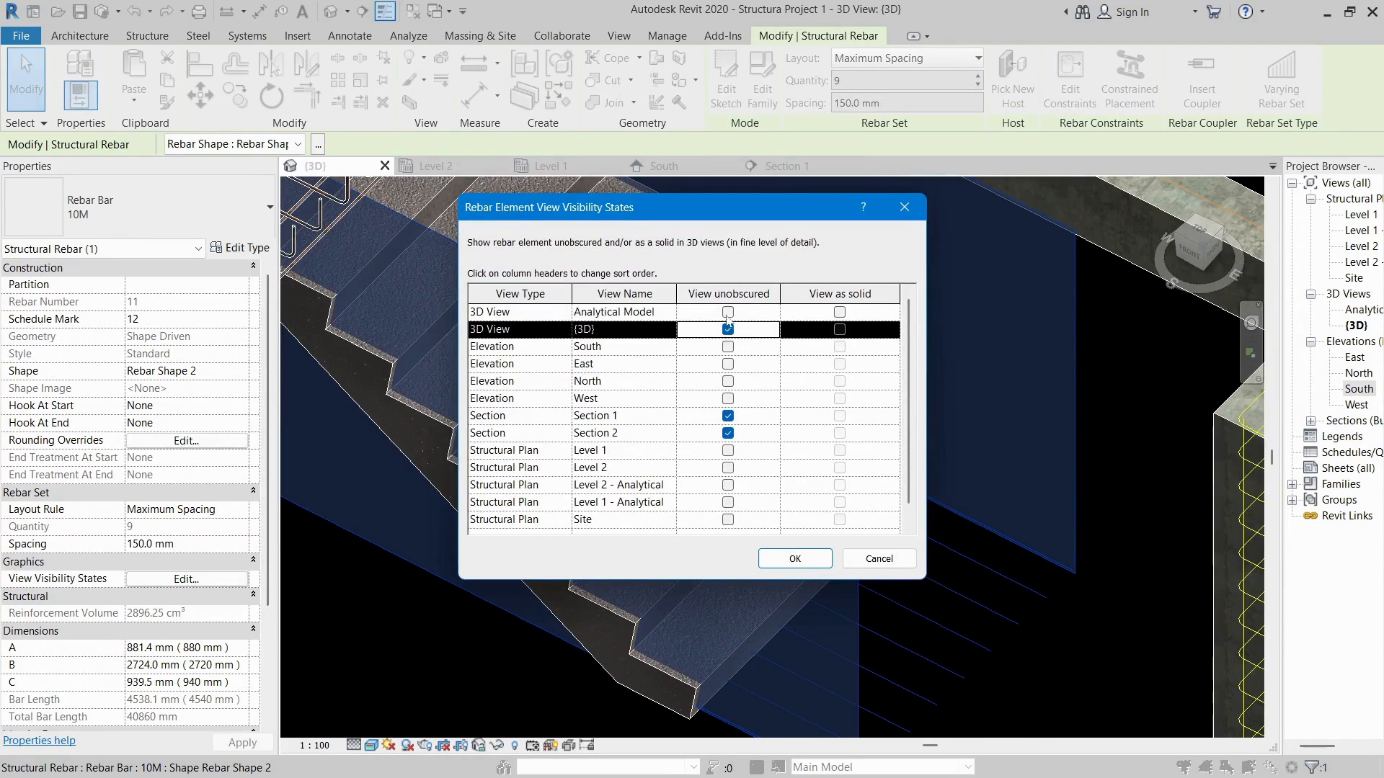
{"action": "left_click", "coordinate": [841, 313]}
{"action": "left_click", "coordinate": [838, 331]}
{"action": "left_click", "coordinate": [795, 559]}
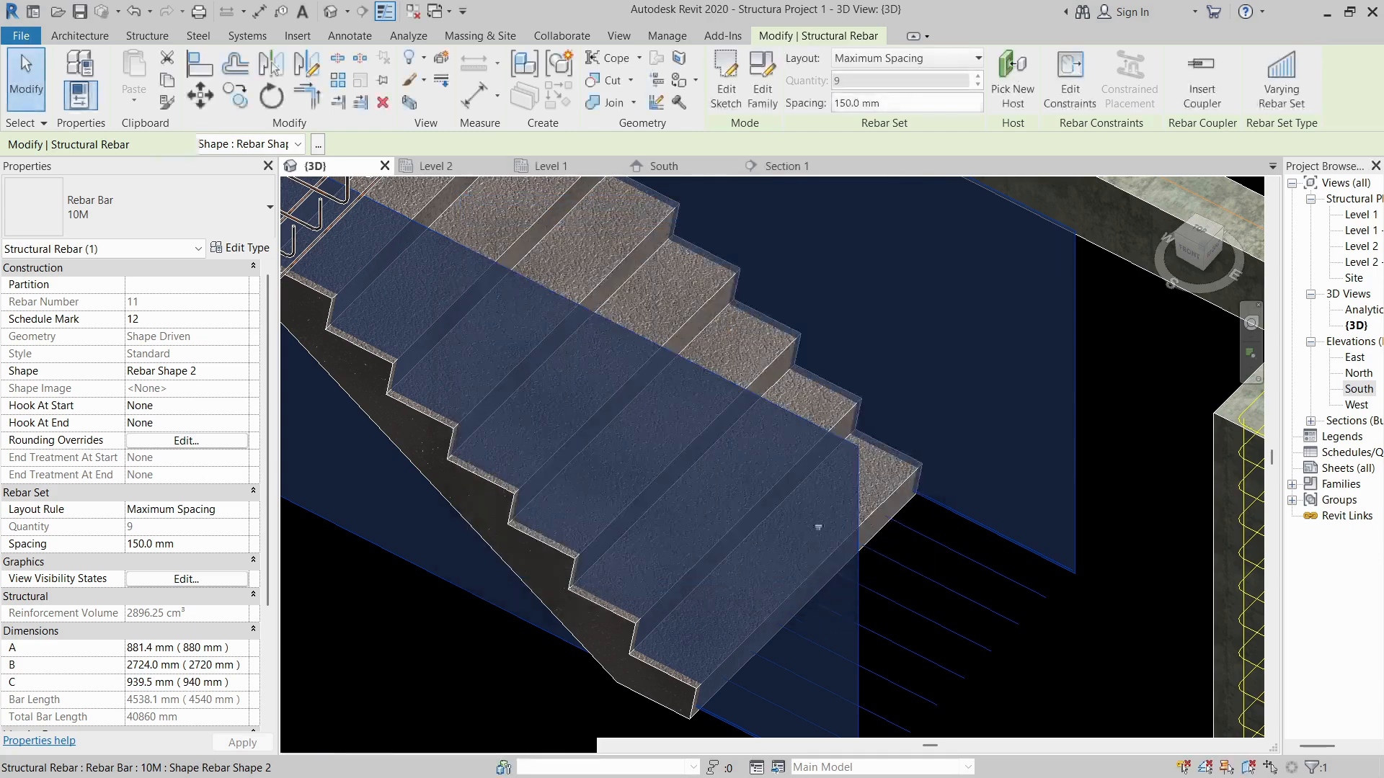
{"action": "left_click", "coordinate": [650, 621]}
{"action": "scroll", "coordinate": [840, 532], "scroll_direction": "up", "scroll_amount": 3}
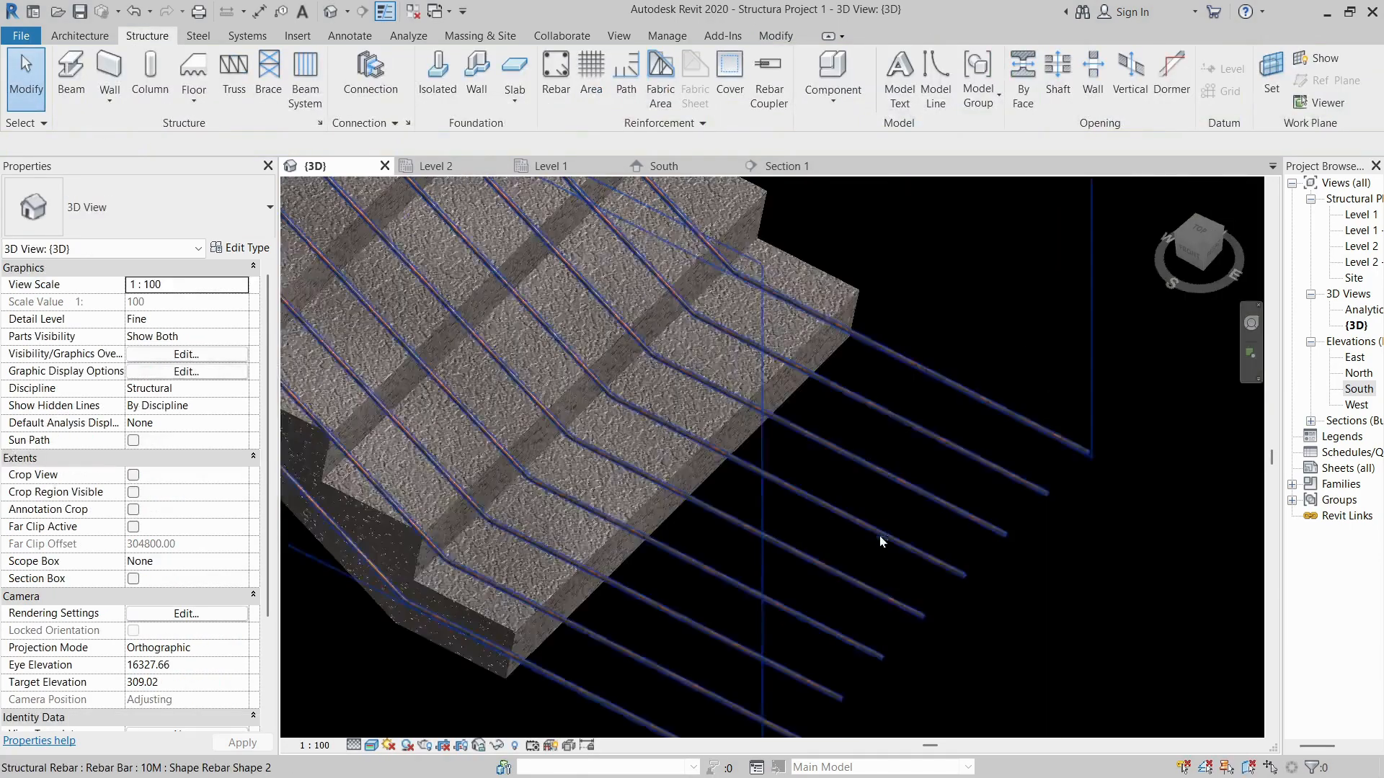
{"action": "scroll", "coordinate": [944, 590], "scroll_direction": "down", "scroll_amount": 4}
{"action": "middle_click_drag", "start_coordinate": [620, 209], "coordinate": [647, 375]}
{"action": "scroll", "coordinate": [646, 375], "scroll_direction": "up", "scroll_amount": 3}
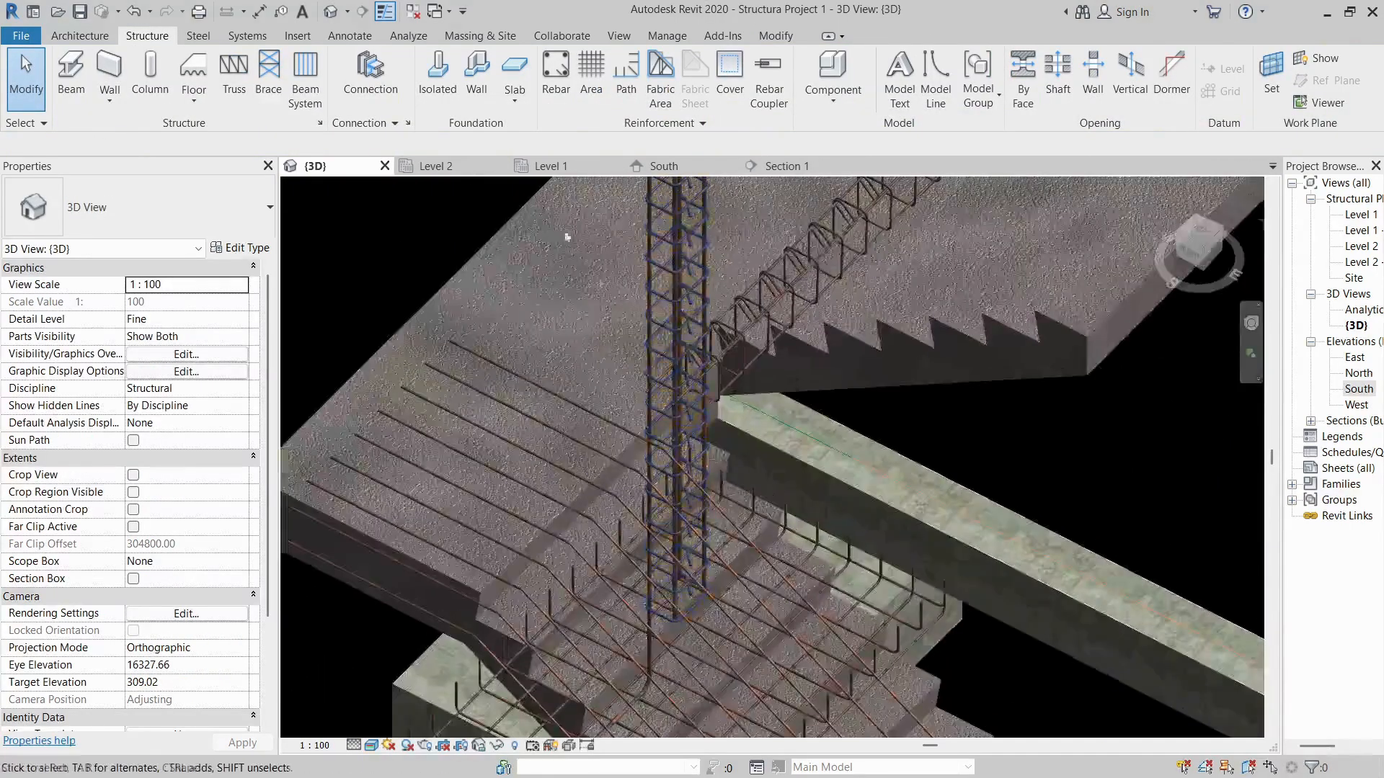
- Move the Section 1 line in the Level 1 plan between the two flights to cut the upper flight, and open the section
{"action": "left_click", "coordinate": [544, 165]}
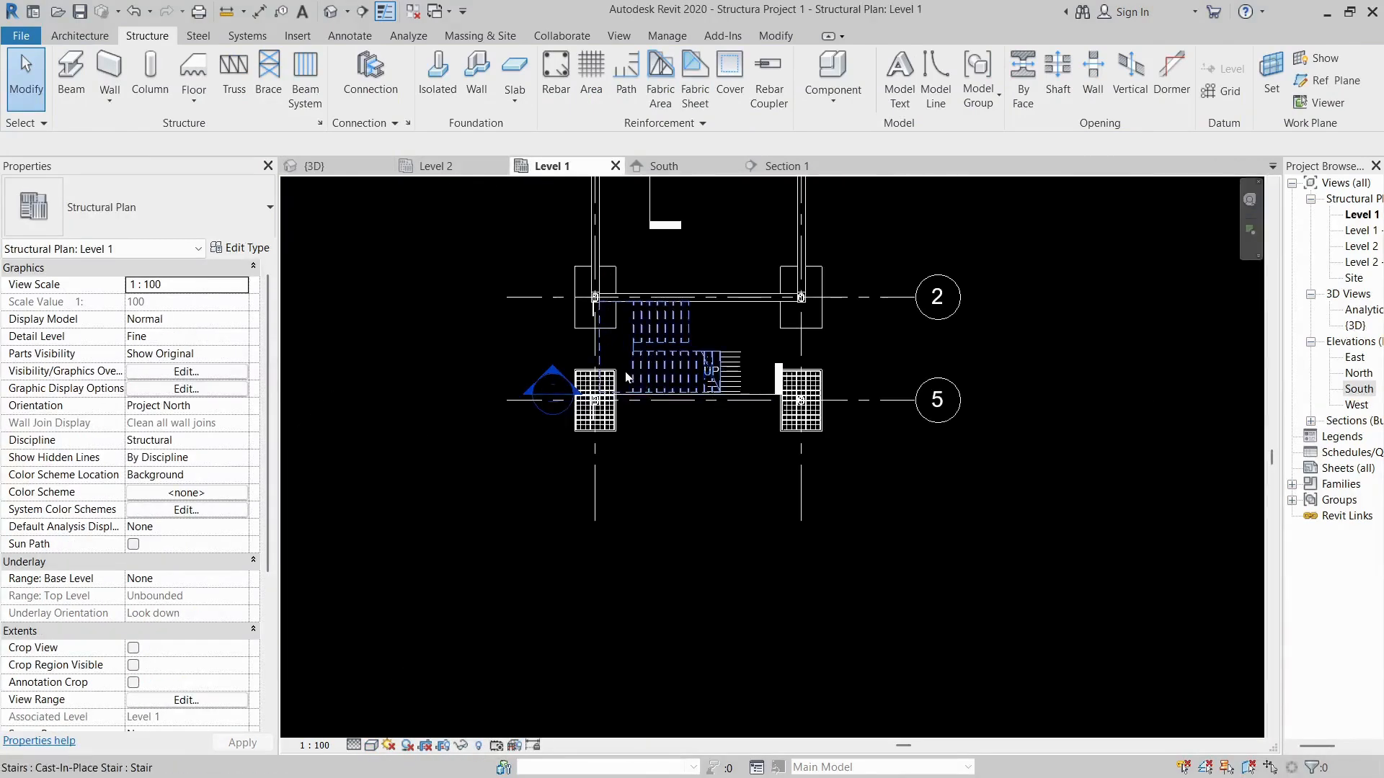
{"action": "scroll", "coordinate": [625, 371], "scroll_direction": "up", "scroll_amount": 4}
{"action": "left_click_drag", "start_coordinate": [629, 426], "coordinate": [623, 293]}
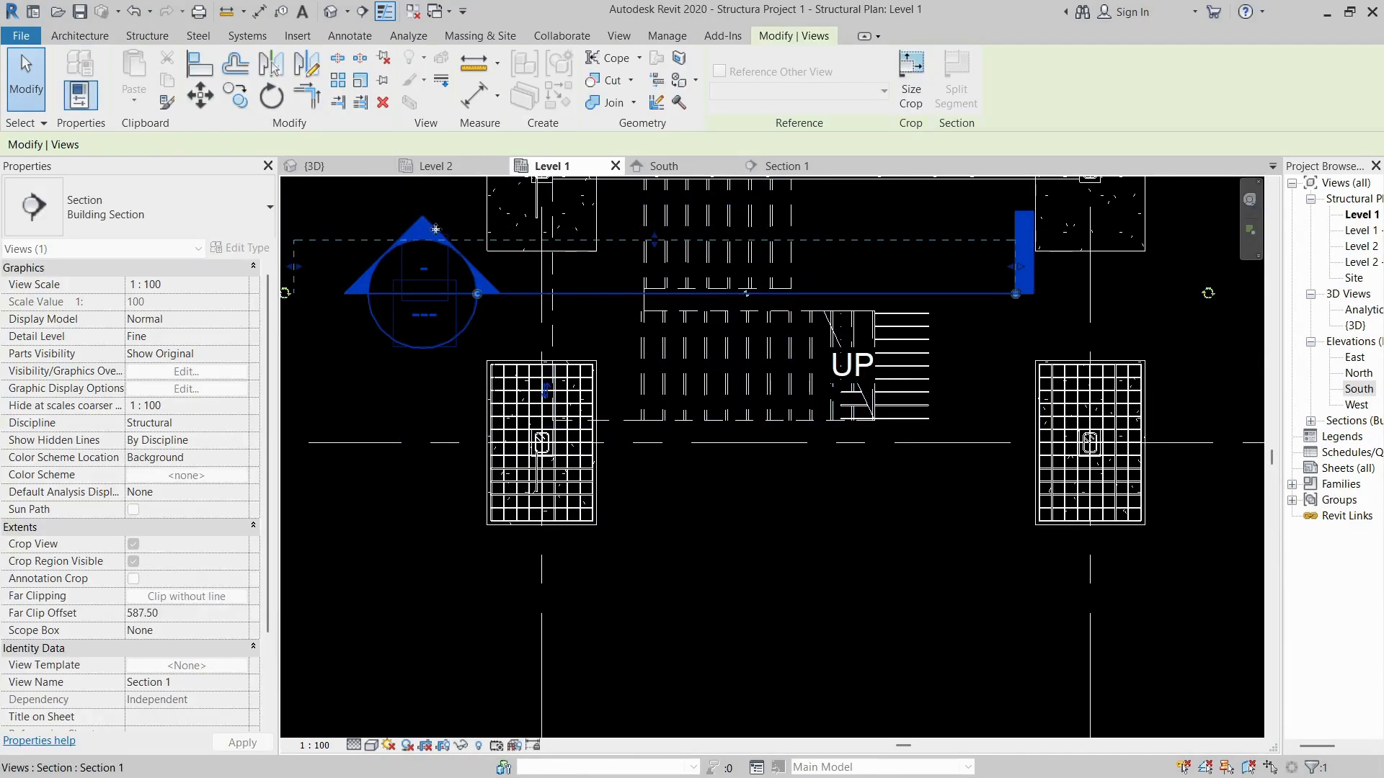
{"action": "left_click", "coordinate": [439, 199]}
{"action": "double_click", "coordinate": [435, 235]}
- Place a straight 10M rebar of shape M_00 along the underside of the upper flight, using the Near Cover Reference plane
{"action": "scroll", "coordinate": [706, 426], "scroll_direction": "down", "scroll_amount": 8}
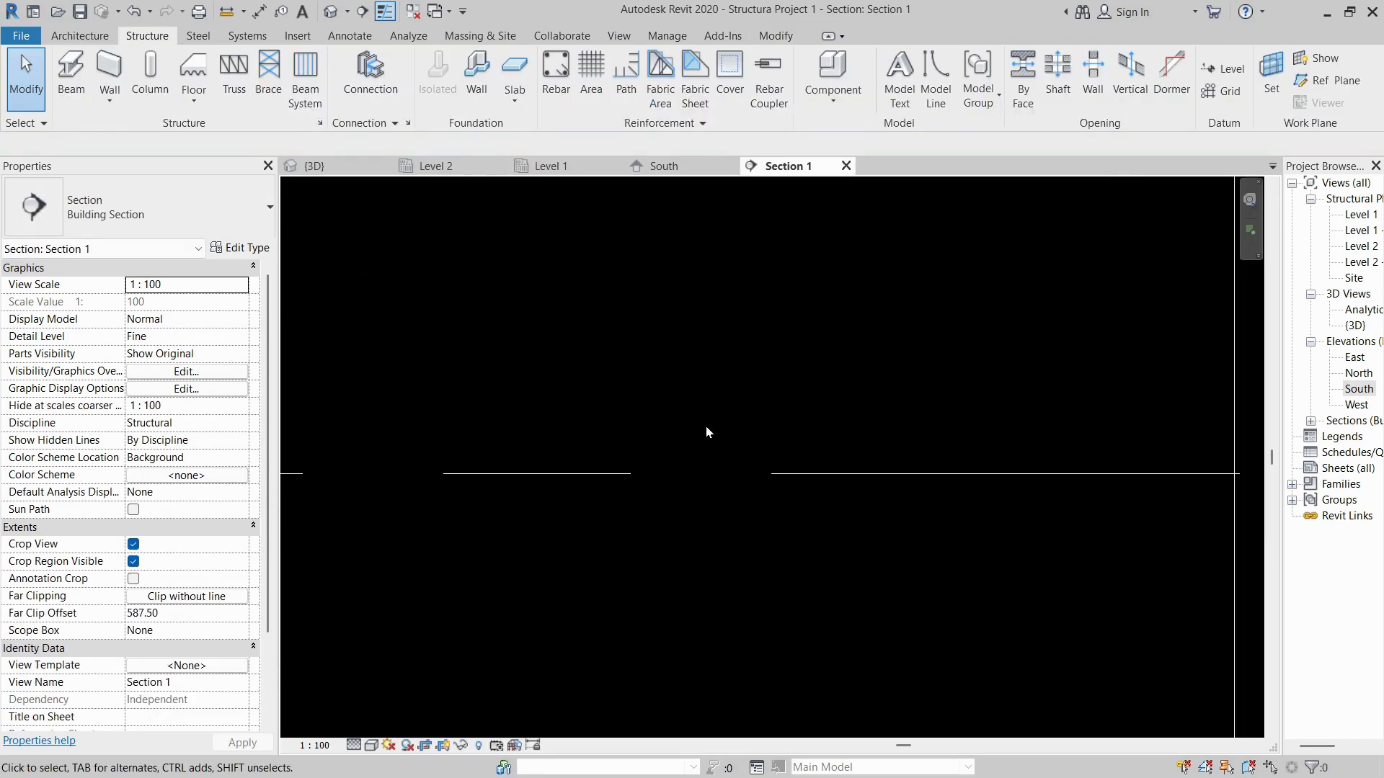
{"action": "middle_click_drag", "start_coordinate": [617, 455], "coordinate": [627, 568]}
{"action": "scroll", "coordinate": [550, 451], "scroll_direction": "up", "scroll_amount": 3}
{"action": "scroll", "coordinate": [642, 479], "scroll_direction": "up", "scroll_amount": 5}
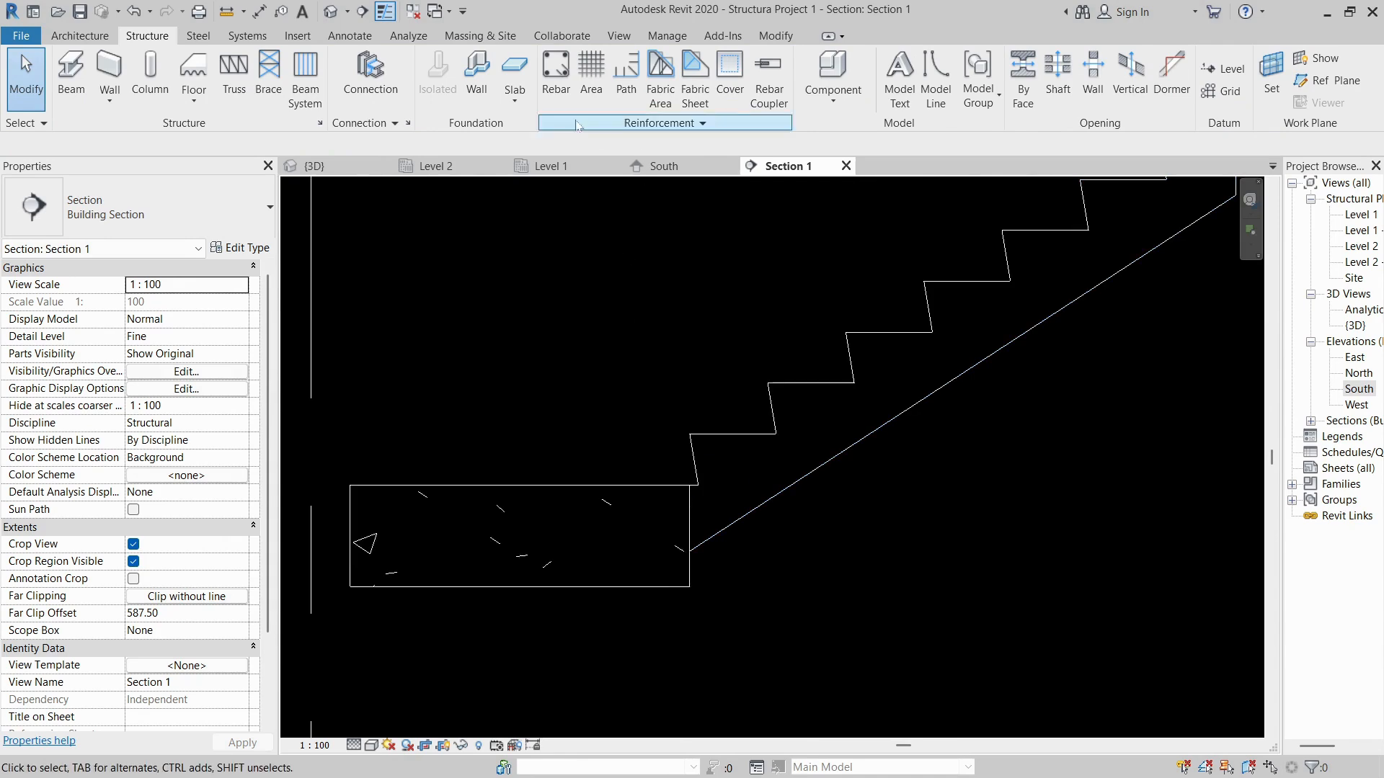
{"action": "left_click", "coordinate": [564, 91]}
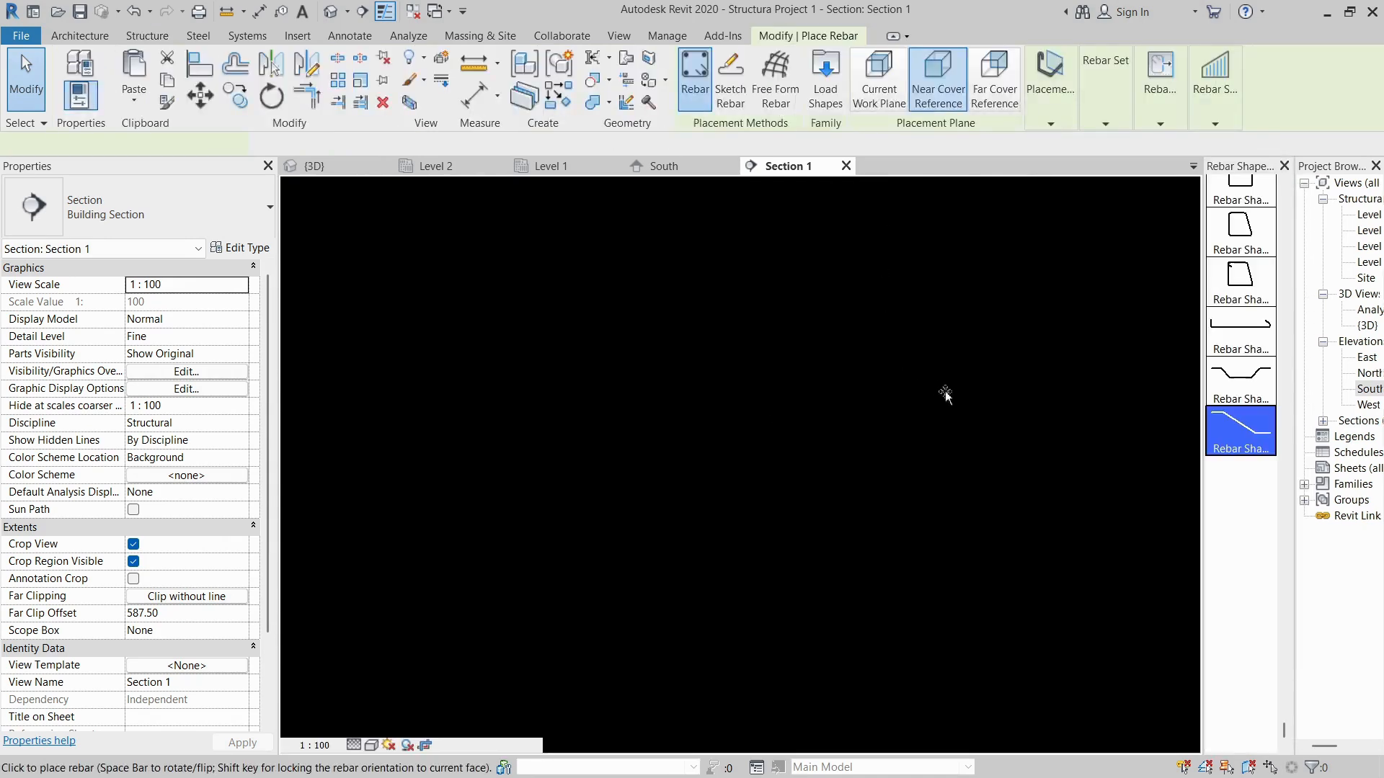
{"action": "left_click_drag", "start_coordinate": [1286, 730], "coordinate": [1287, 728]}
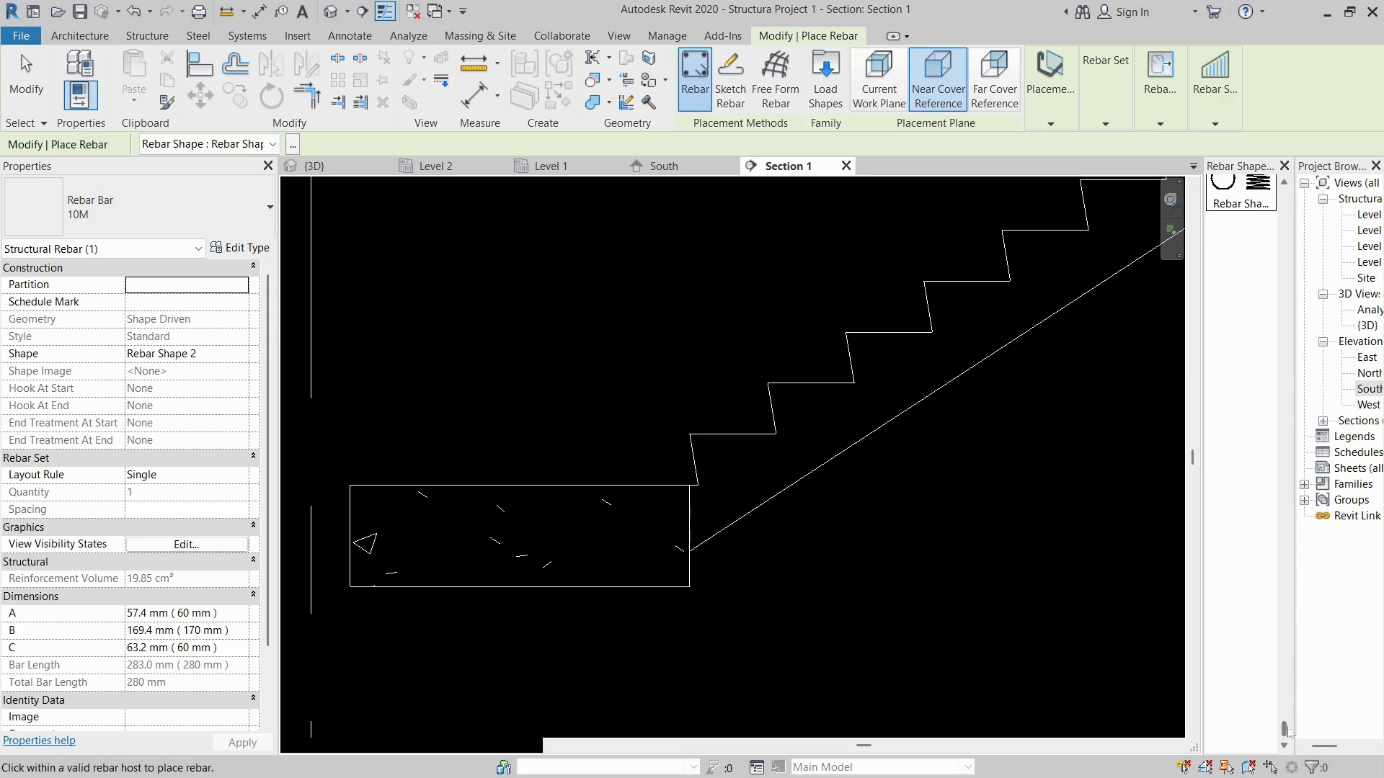
{"action": "left_click_drag", "start_coordinate": [1275, 426], "coordinate": [1281, 213]}
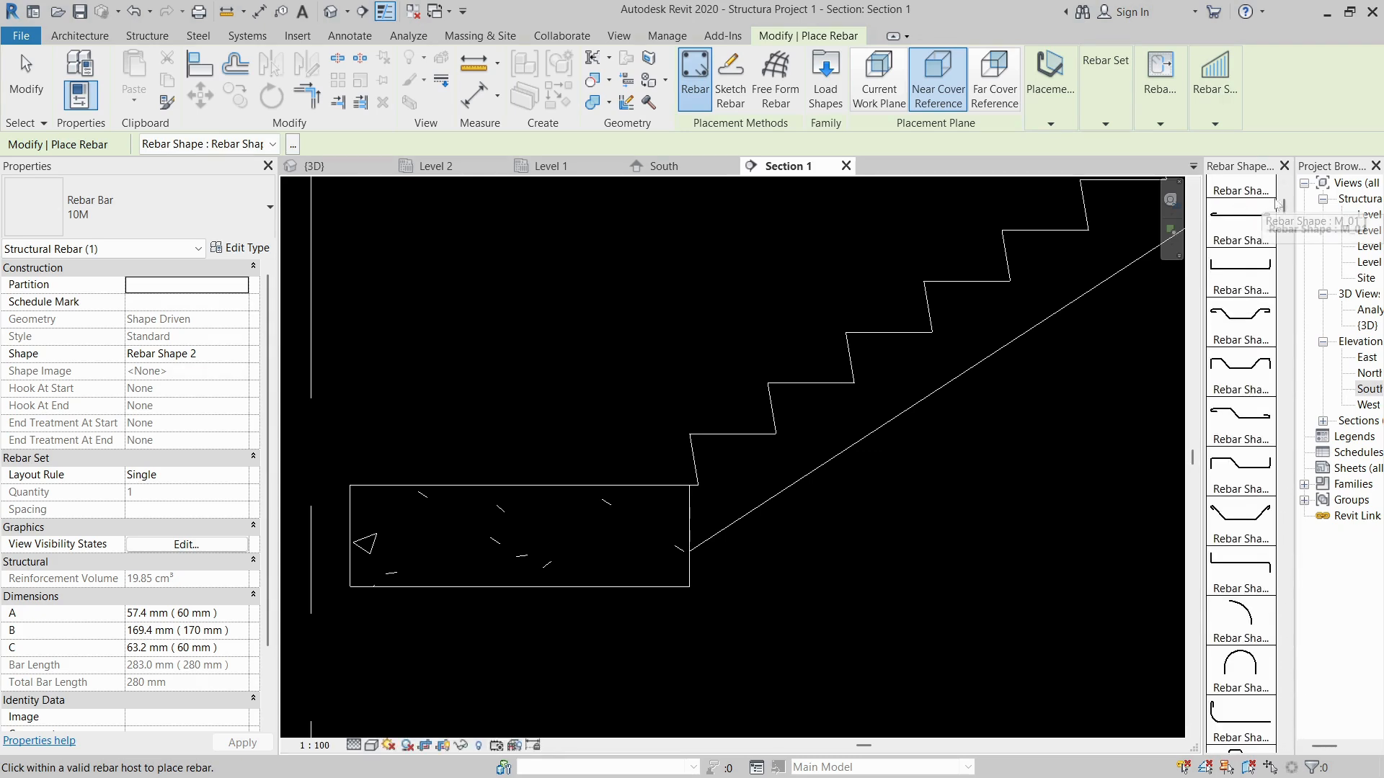
{"action": "left_click", "coordinate": [1240, 188]}
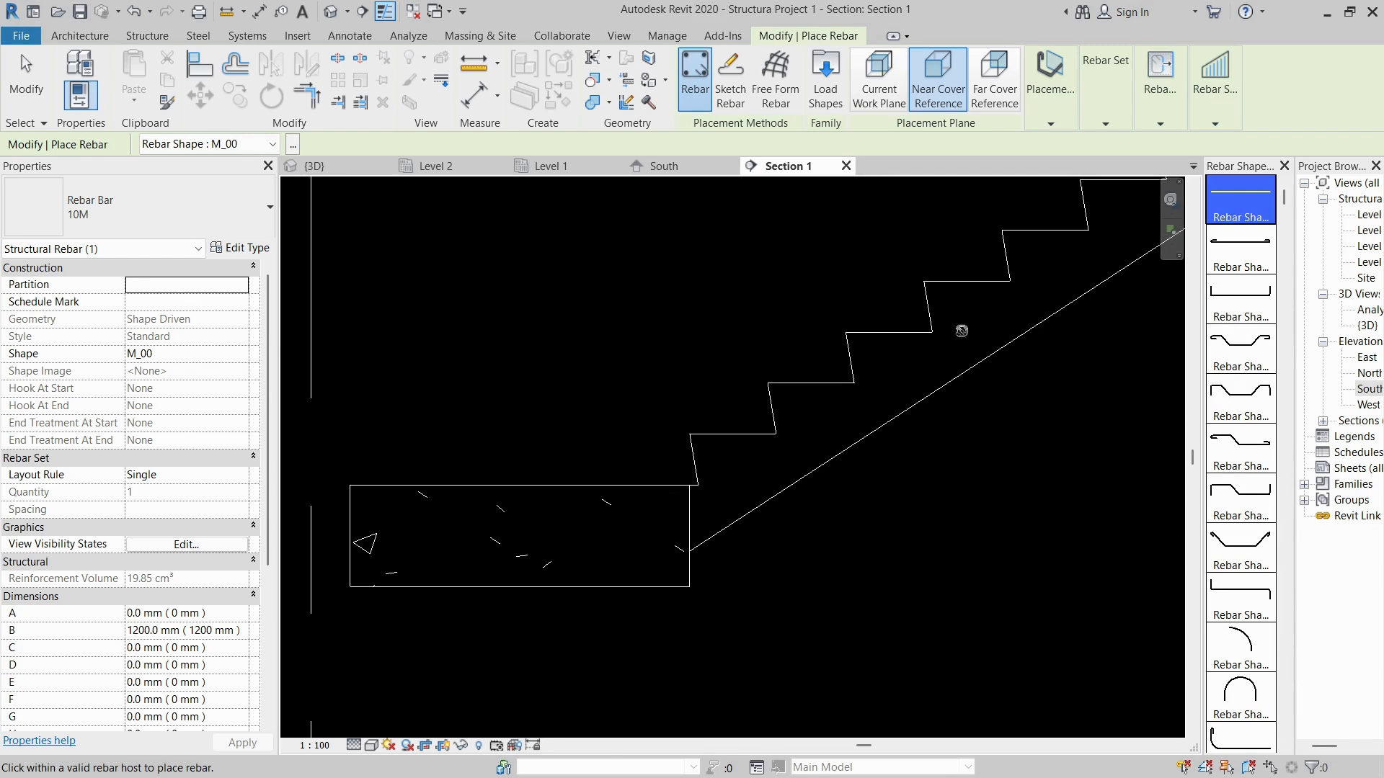
{"action": "scroll", "coordinate": [962, 331], "scroll_direction": "down", "scroll_amount": 4}
{"action": "scroll", "coordinate": [844, 398], "scroll_direction": "up", "scroll_amount": 4}
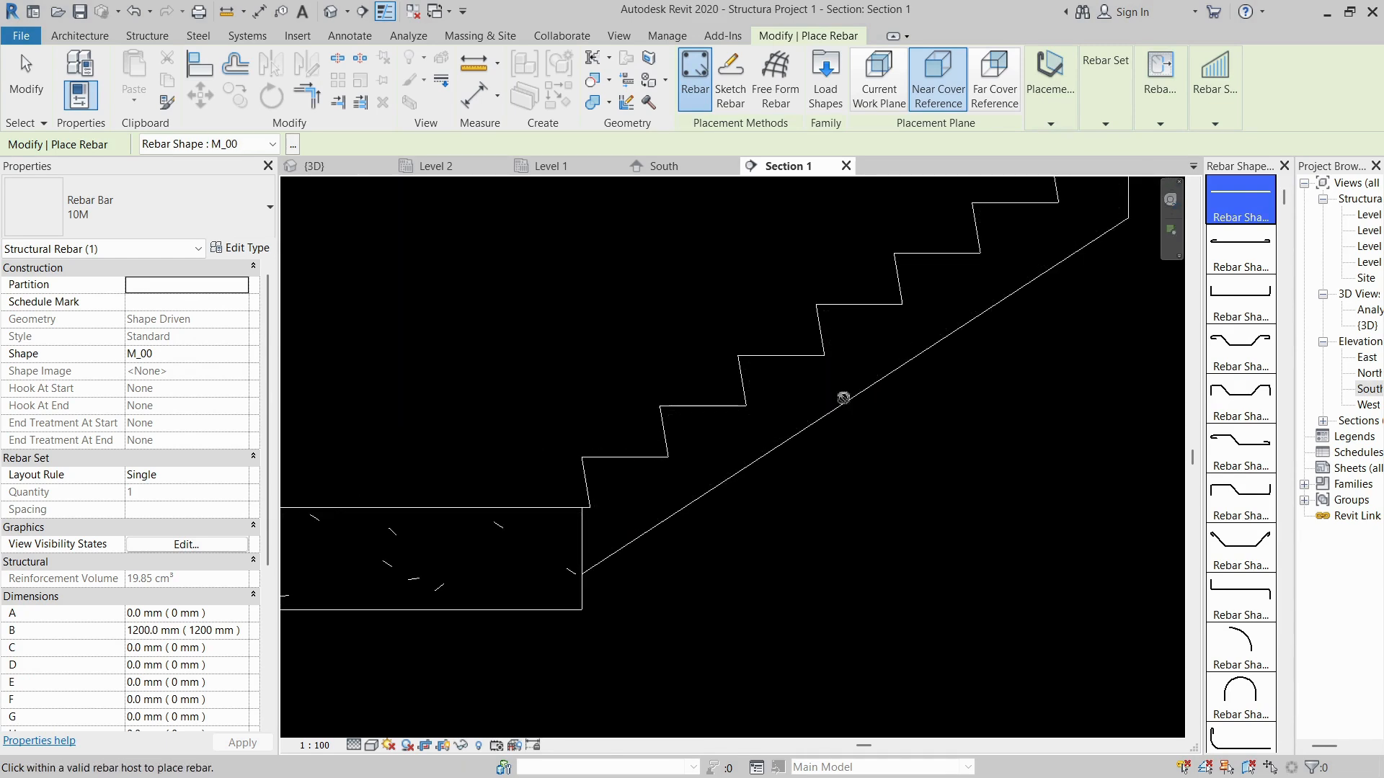
{"action": "left_click", "coordinate": [842, 396]}
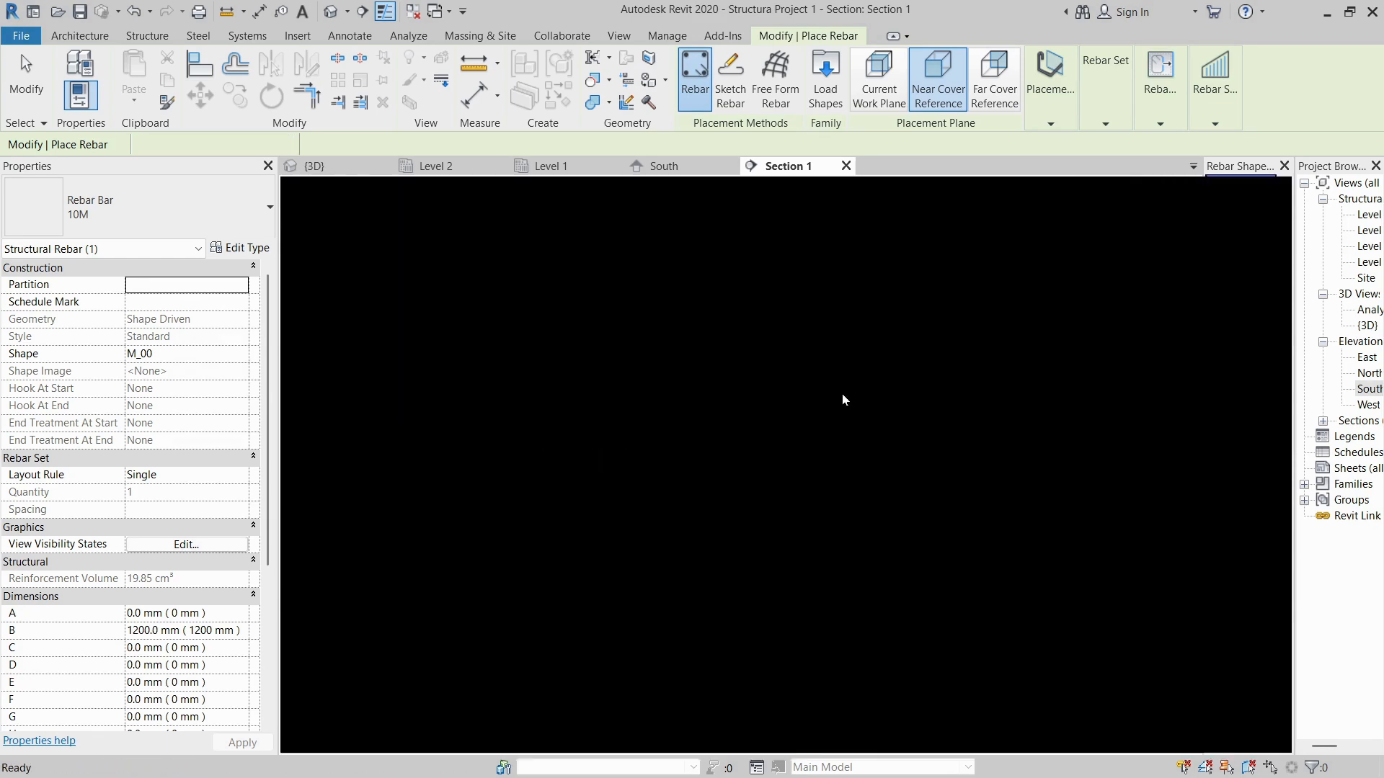
{"action": "key", "text": "Escape"}
- Edit the bar's sketch to add a horizontal segment about 800 mm long along the landing's bottom cover and trim it to the inclined segment
{"action": "double_click", "coordinate": [843, 399]}
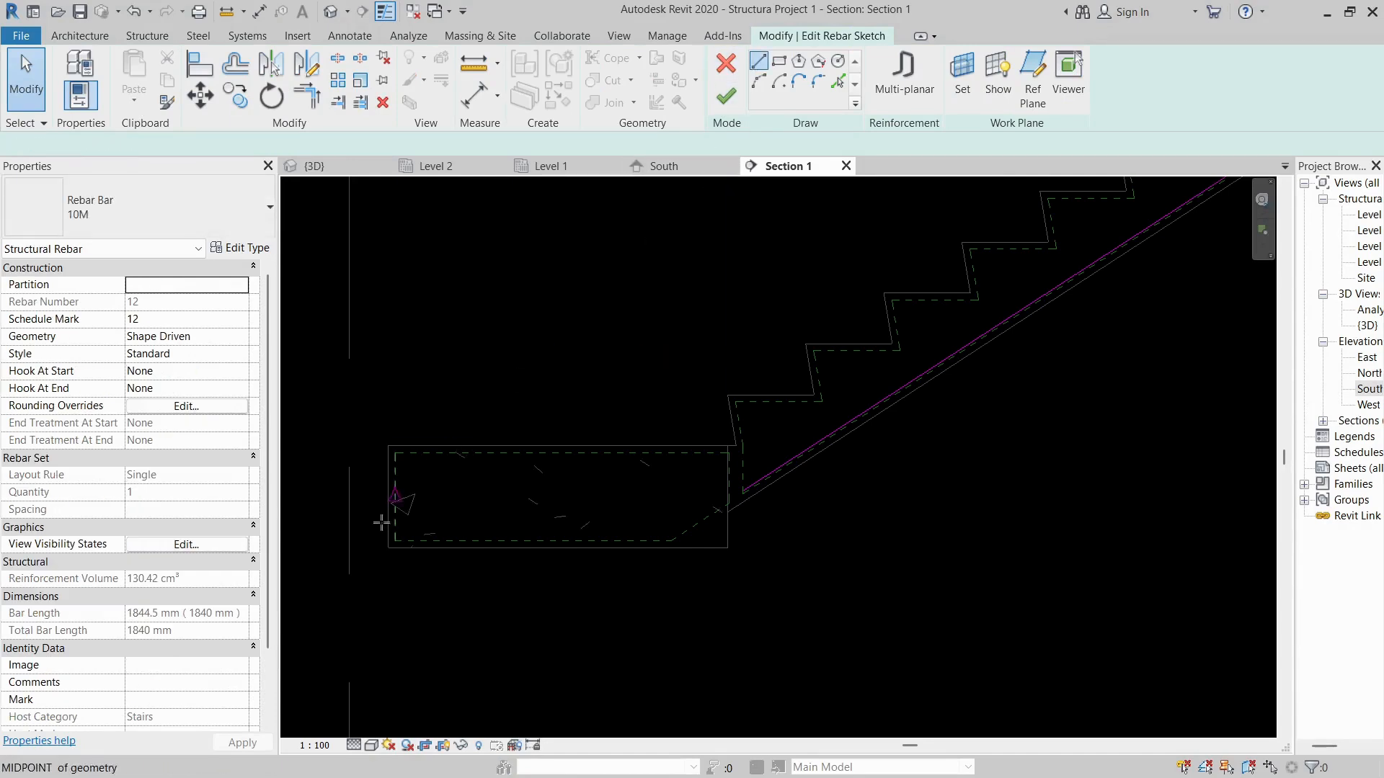
{"action": "scroll", "coordinate": [381, 523], "scroll_direction": "up", "scroll_amount": 2}
{"action": "left_click", "coordinate": [408, 522]}
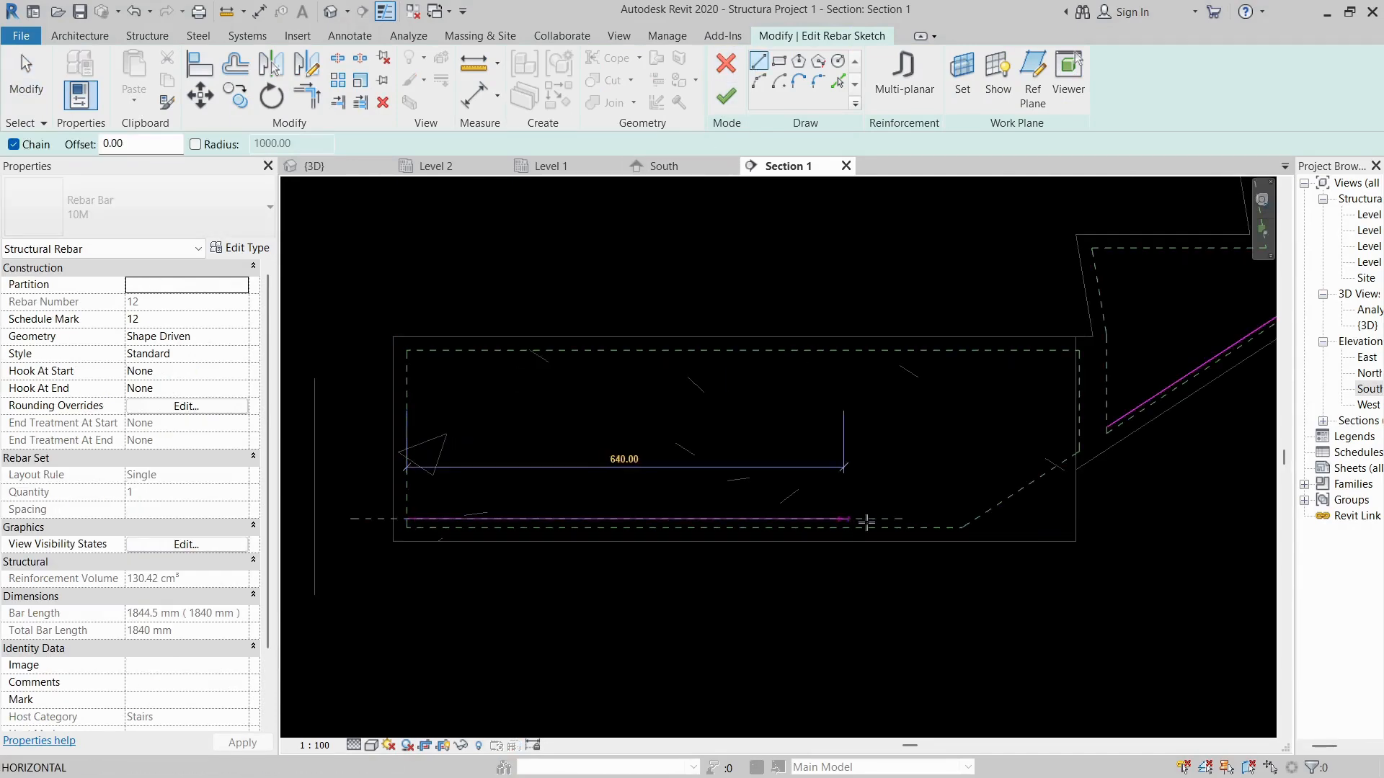
{"action": "left_click", "coordinate": [953, 519]}
{"action": "key", "text": "Escape"}
{"action": "key", "text": "Escape"}
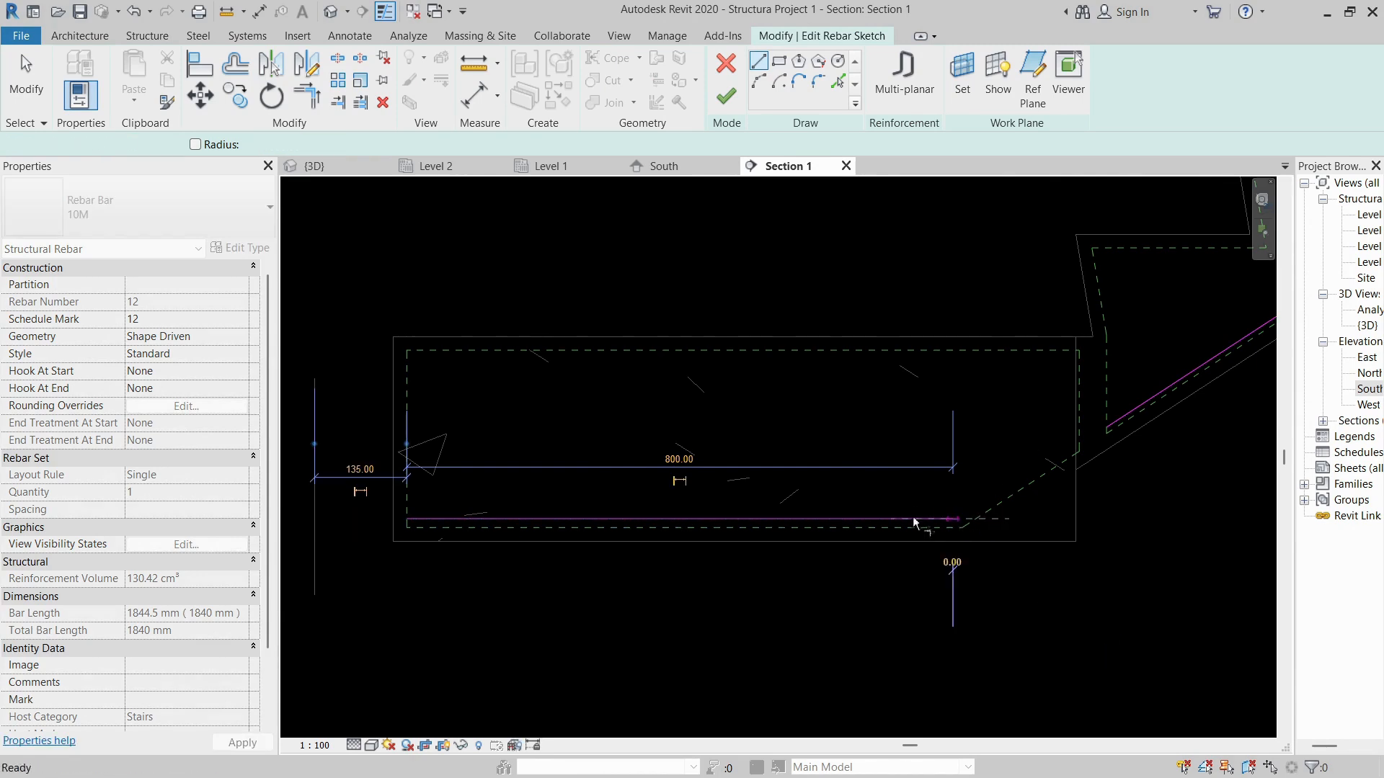
{"action": "scroll", "coordinate": [497, 588], "scroll_direction": "down", "scroll_amount": 5}
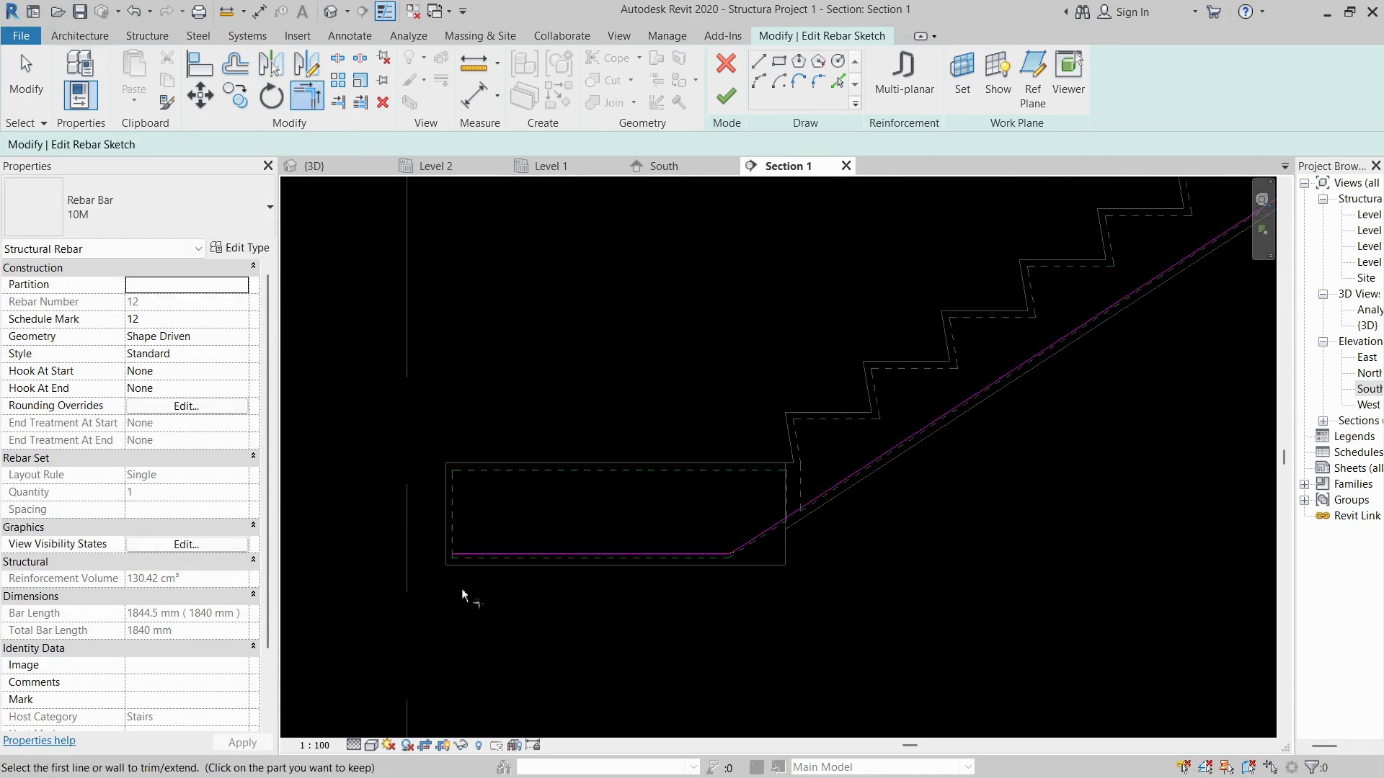
- Draw a horizontal segment about 920 mm long outward from the inclined bar's upper end and finish the rebar sketch
{"action": "middle_click_drag", "start_coordinate": [968, 484], "coordinate": [796, 580]}
{"action": "scroll", "coordinate": [746, 469], "scroll_direction": "up", "scroll_amount": 3}
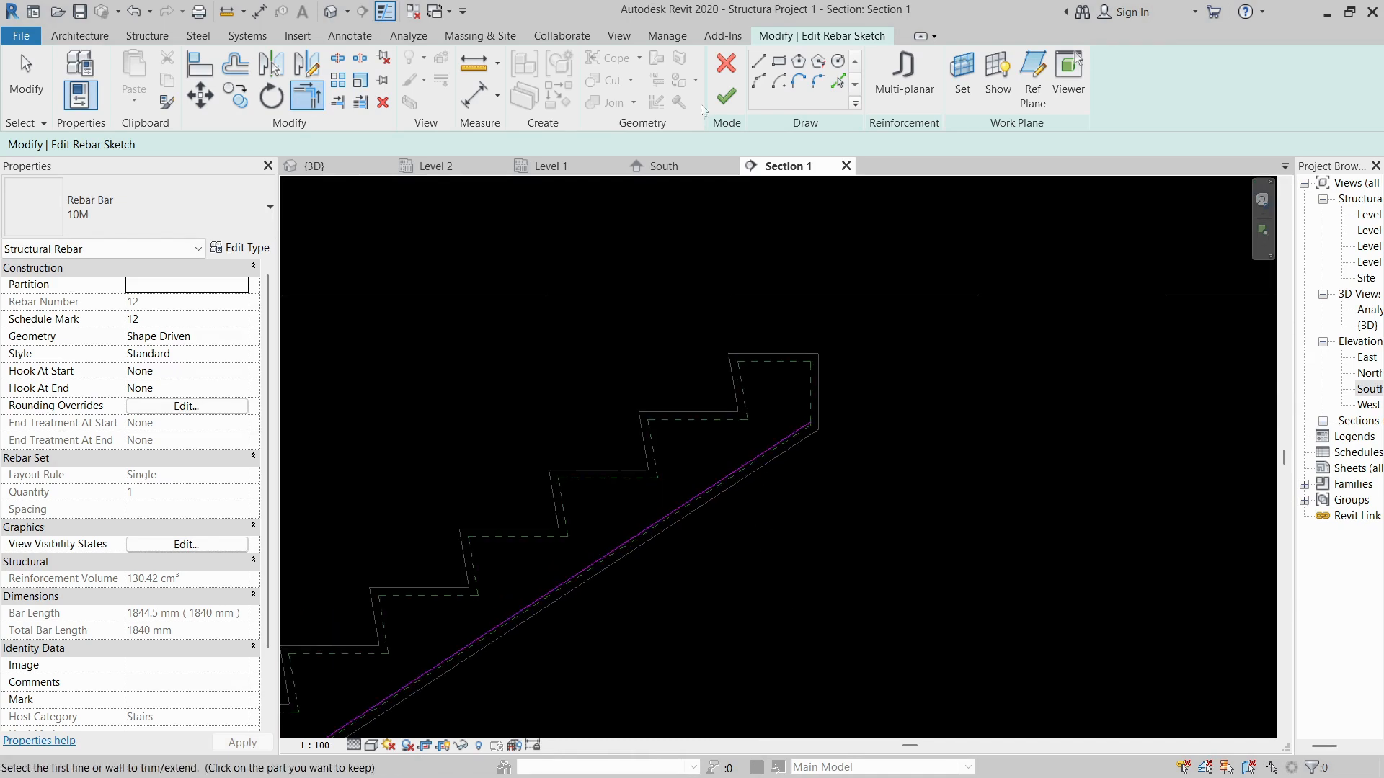
{"action": "left_click", "coordinate": [757, 60]}
{"action": "left_click", "coordinate": [812, 424]}
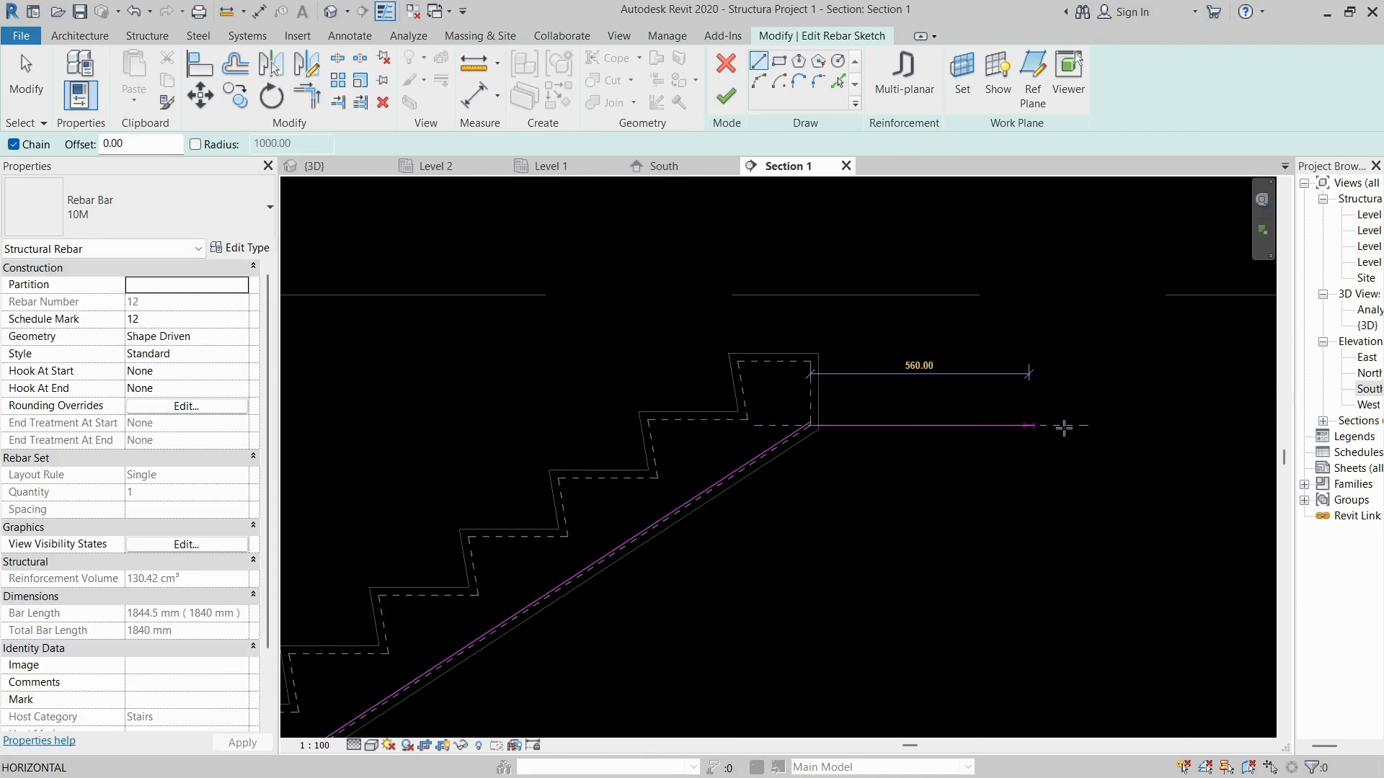
{"action": "left_click", "coordinate": [1159, 426]}
{"action": "scroll", "coordinate": [781, 443], "scroll_direction": "up", "scroll_amount": 5}
{"action": "key", "text": "Escape"}
{"action": "key", "text": "Escape"}
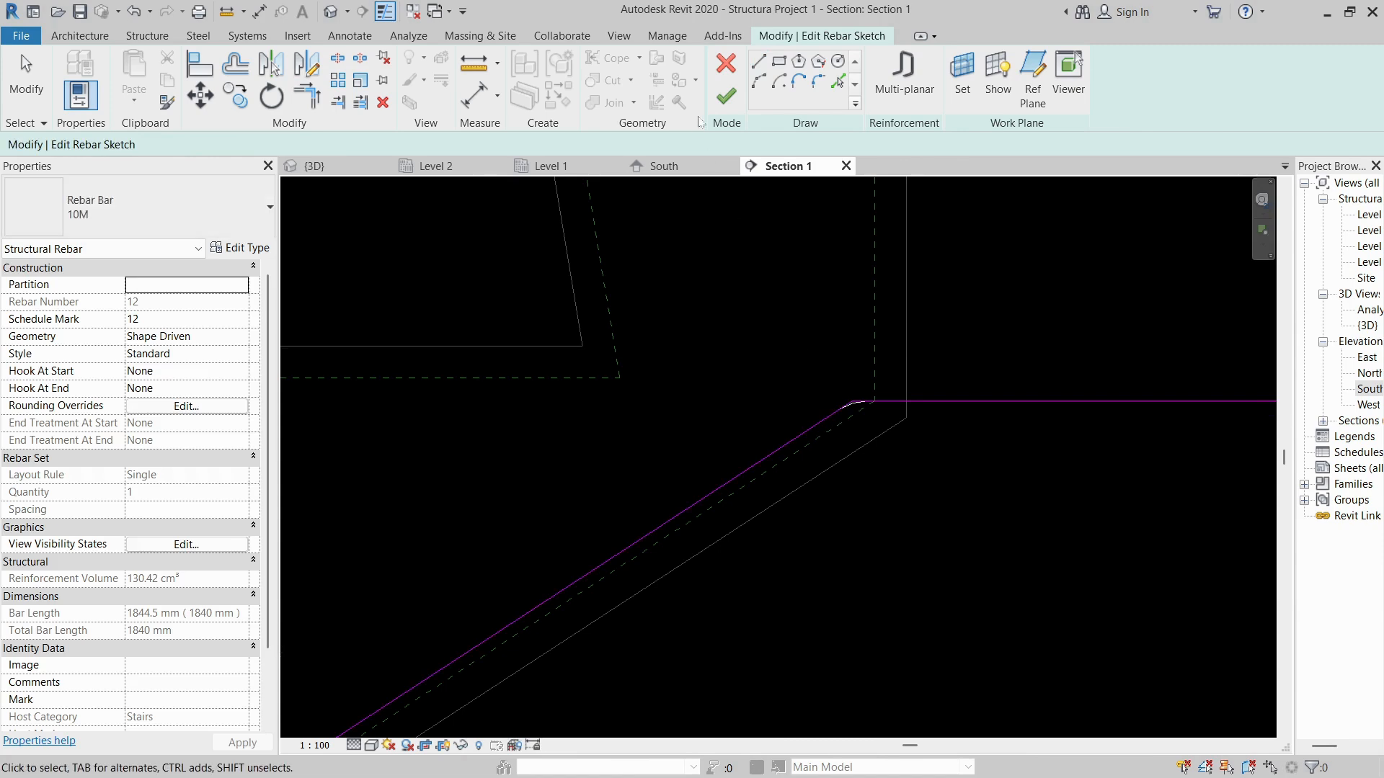
{"action": "left_click", "coordinate": [728, 97]}
{"action": "key", "text": "Escape"}
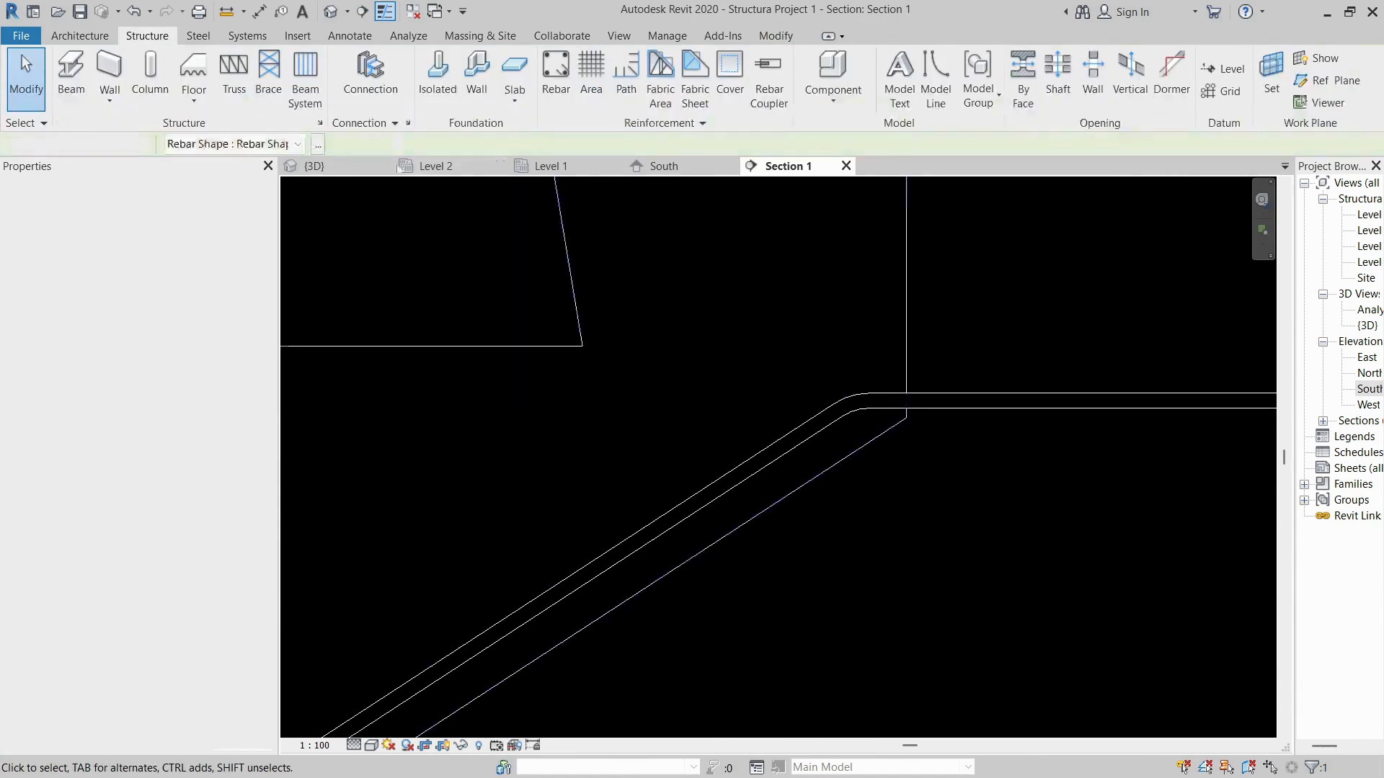
- Lay out the upper flight's bent bar as a set with Maximum Spacing of 150 mm and show it in the 3D view
{"action": "left_click", "coordinate": [979, 395]}
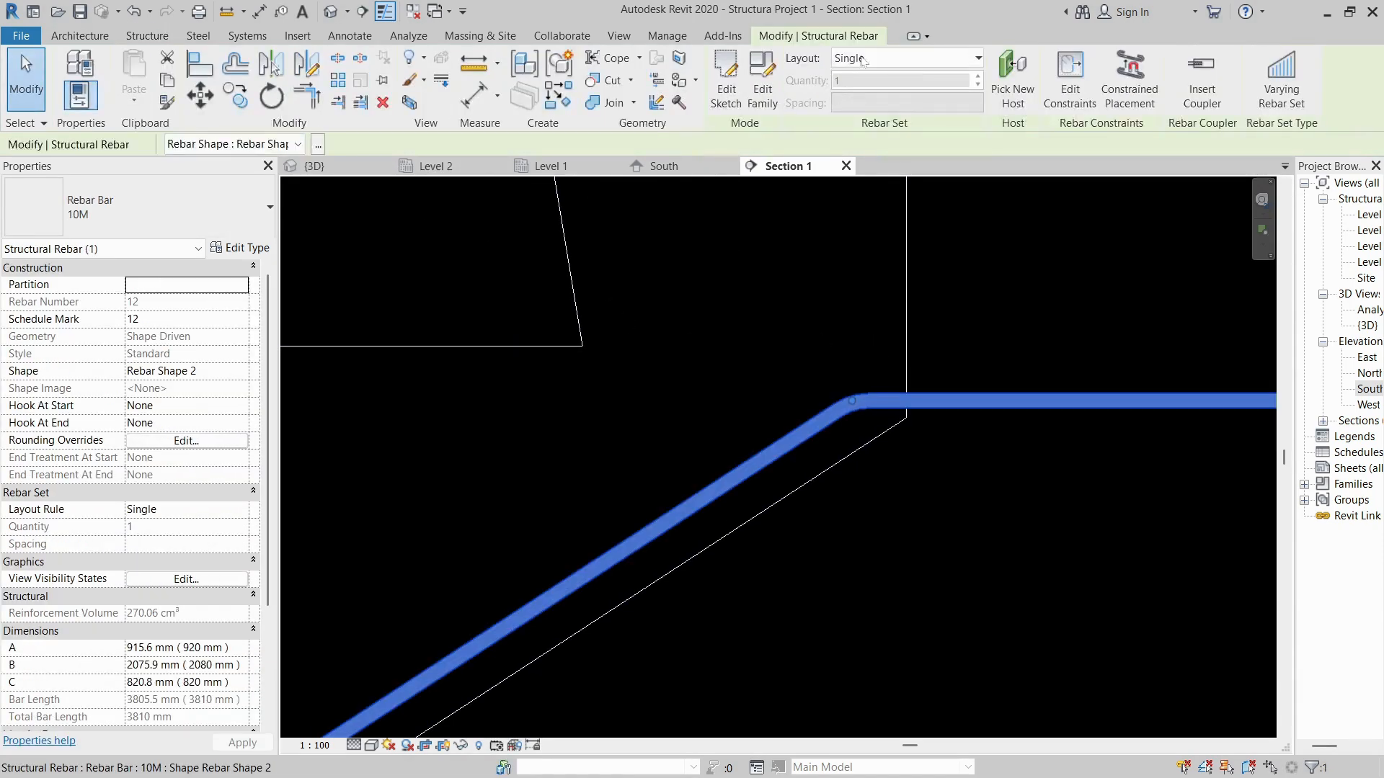
{"action": "left_click", "coordinate": [906, 57]}
{"action": "left_click", "coordinate": [858, 120]}
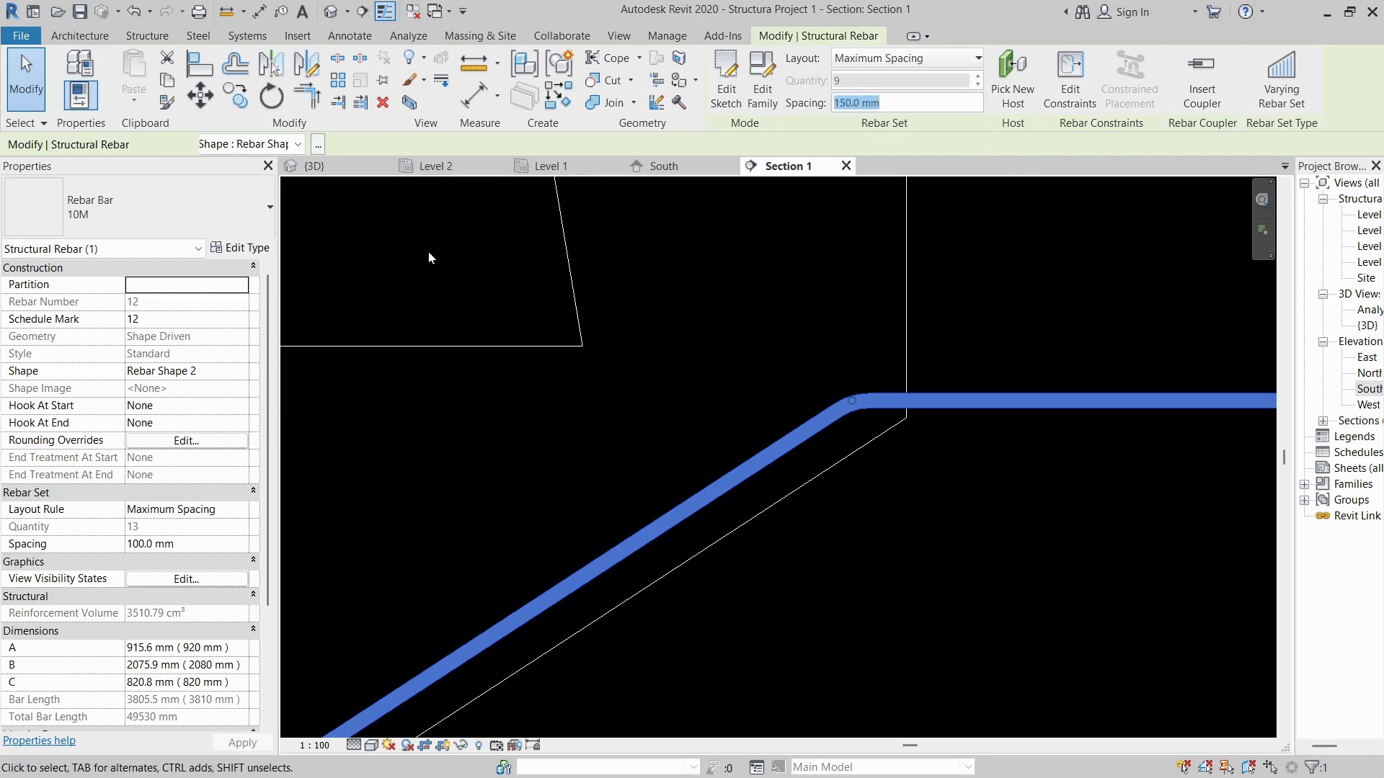
{"action": "left_click", "coordinate": [339, 167]}
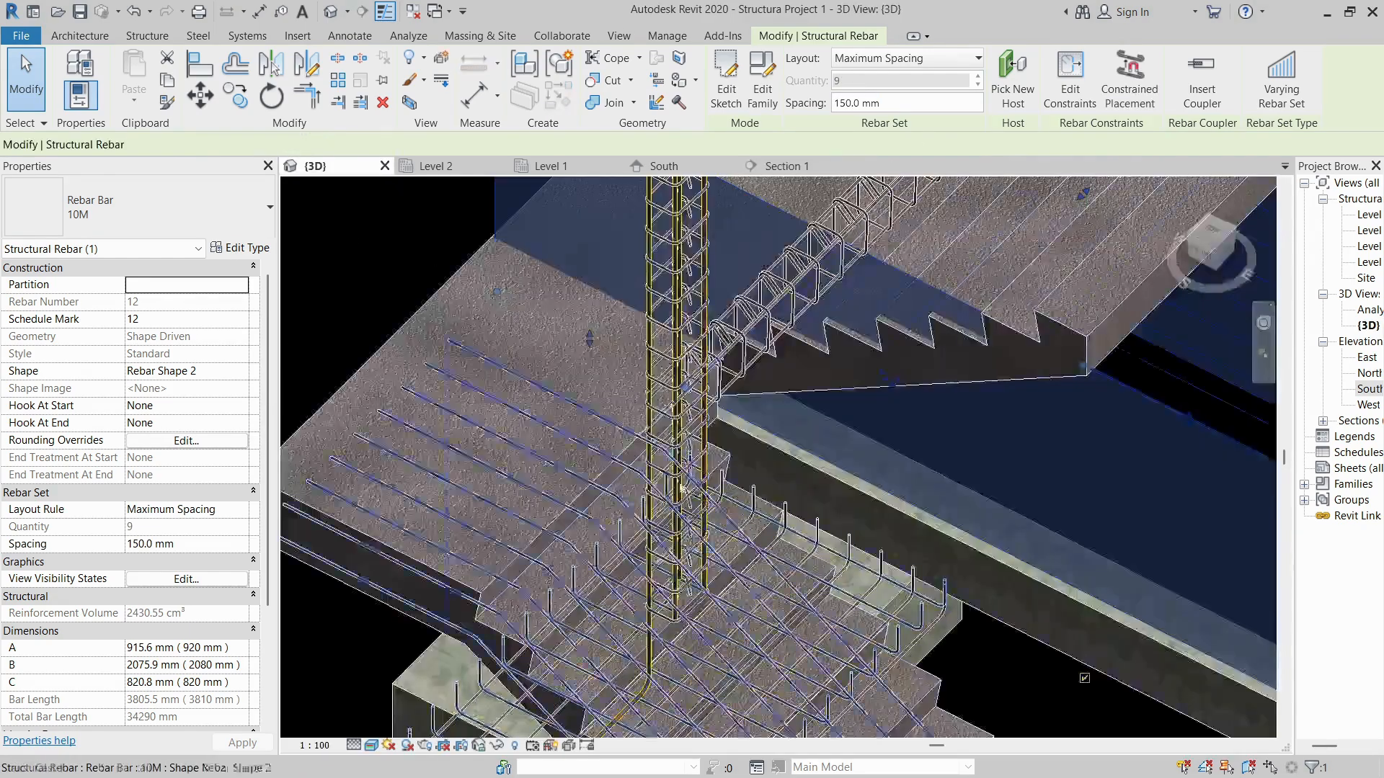
- Show the upper flight's bent rebar set unobscured and as solid in the Analytical Model and {3D} views
{"action": "scroll", "coordinate": [669, 481], "scroll_direction": "down", "scroll_amount": 5}
{"action": "left_click", "coordinate": [786, 167]}
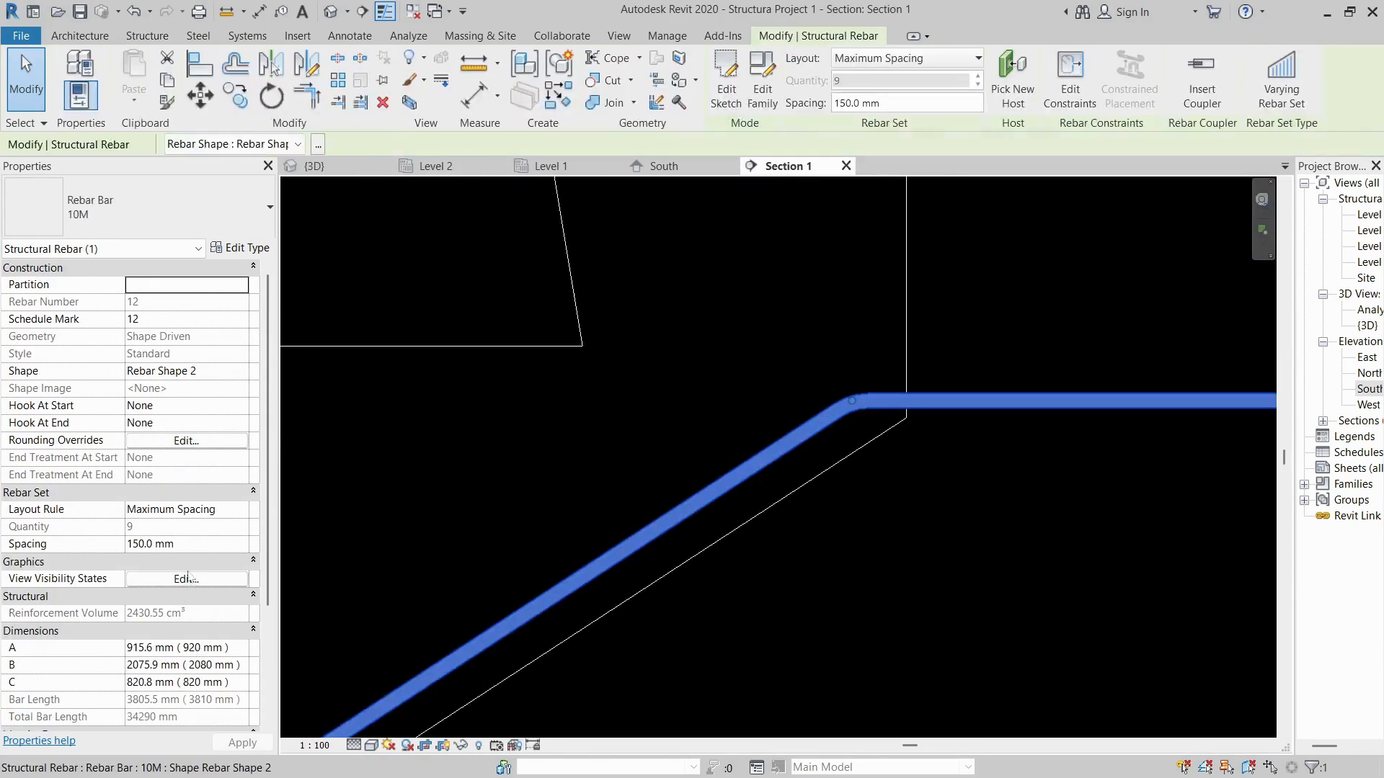
{"action": "left_click", "coordinate": [186, 580]}
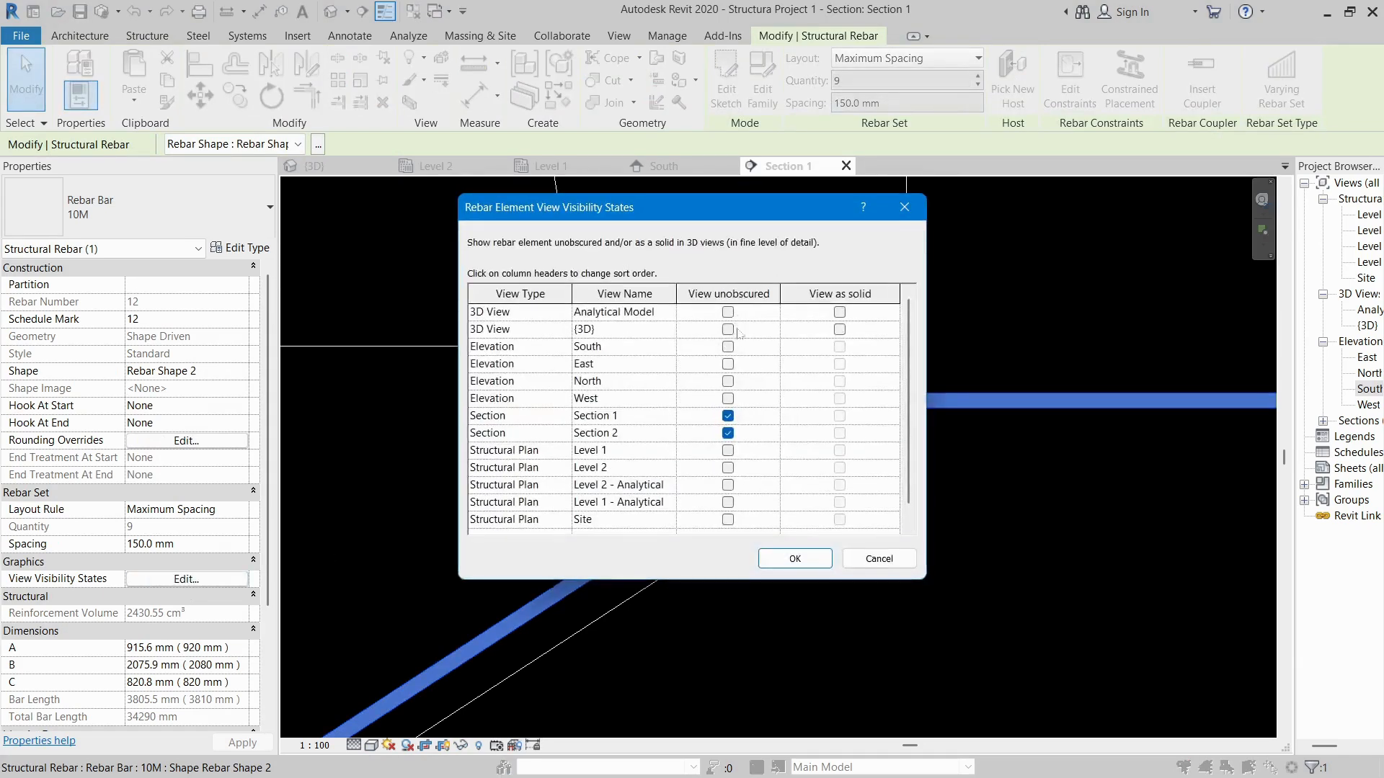
{"action": "left_click", "coordinate": [728, 331]}
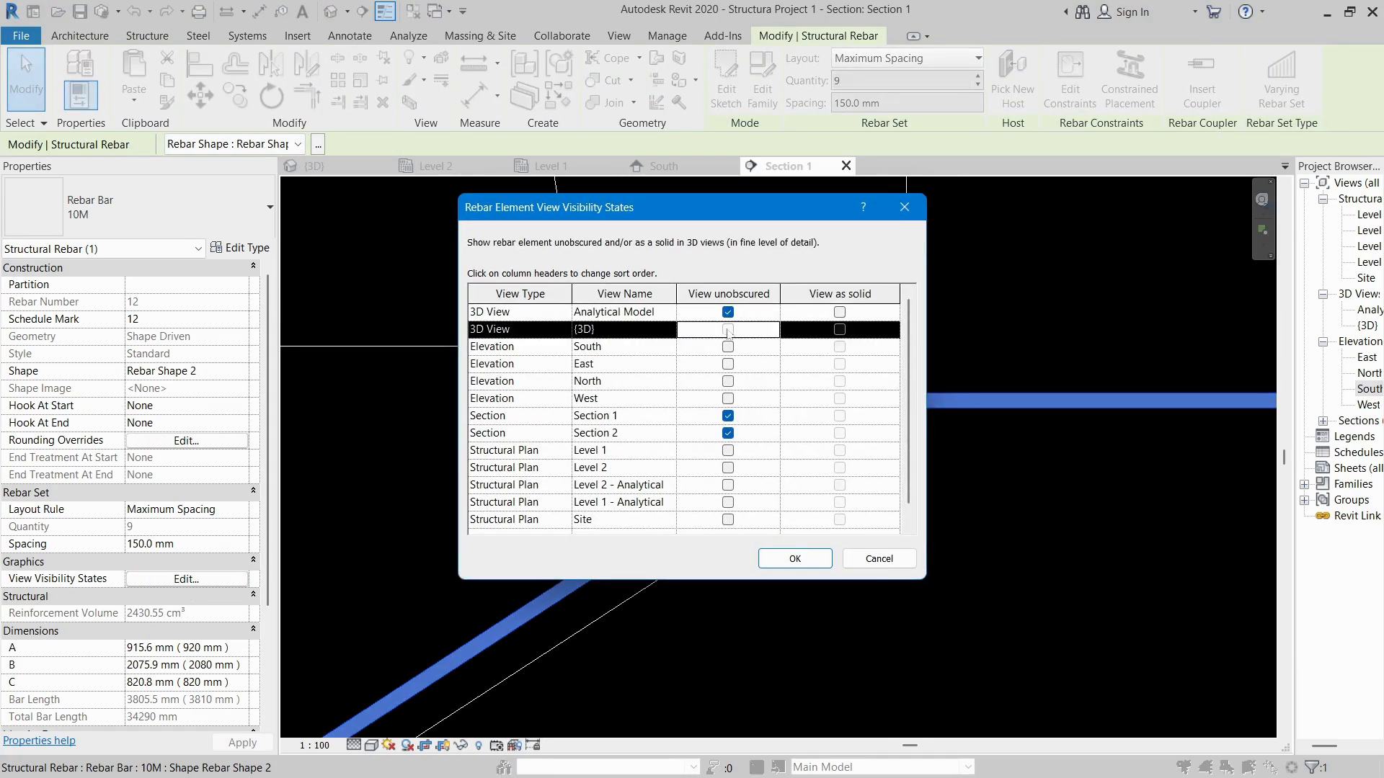
{"action": "left_click", "coordinate": [848, 316]}
{"action": "left_click", "coordinate": [842, 330]}
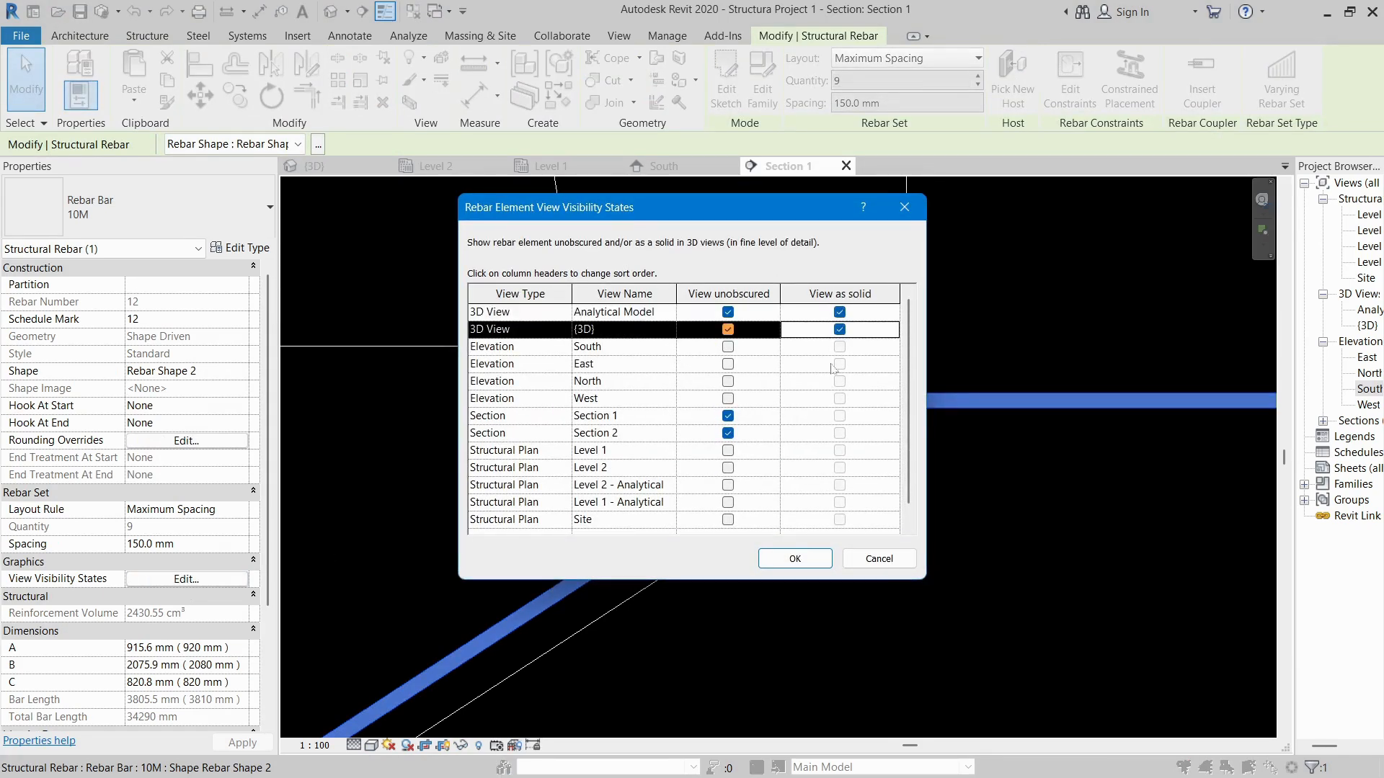
{"action": "left_click", "coordinate": [795, 556]}
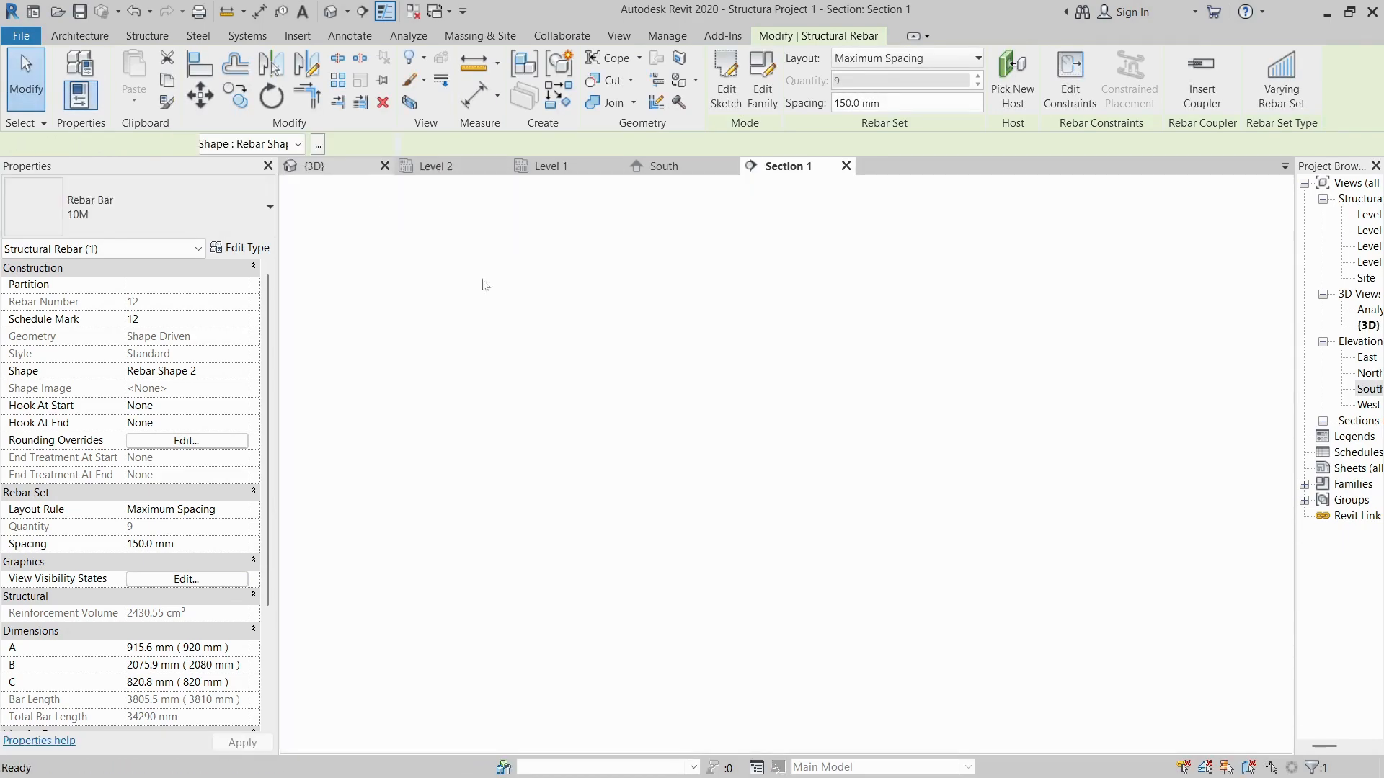
- Examine the bent bar sets of both flights in the 3D view and the upper flight's bar in Section 1
{"action": "key", "text": "ctrl+Tab"}
{"action": "scroll", "coordinate": [531, 324], "scroll_direction": "down", "scroll_amount": 5}
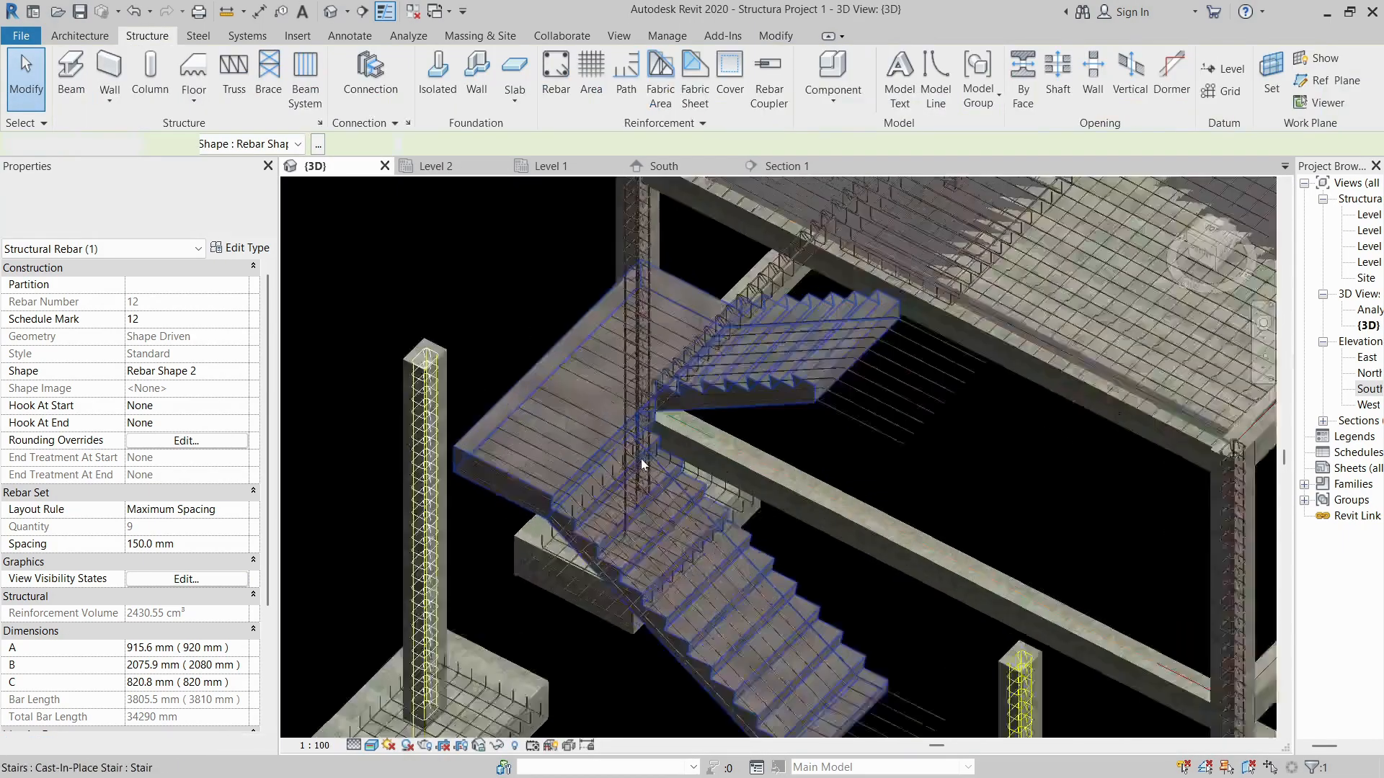
{"action": "scroll", "coordinate": [664, 353], "scroll_direction": "up", "scroll_amount": 5}
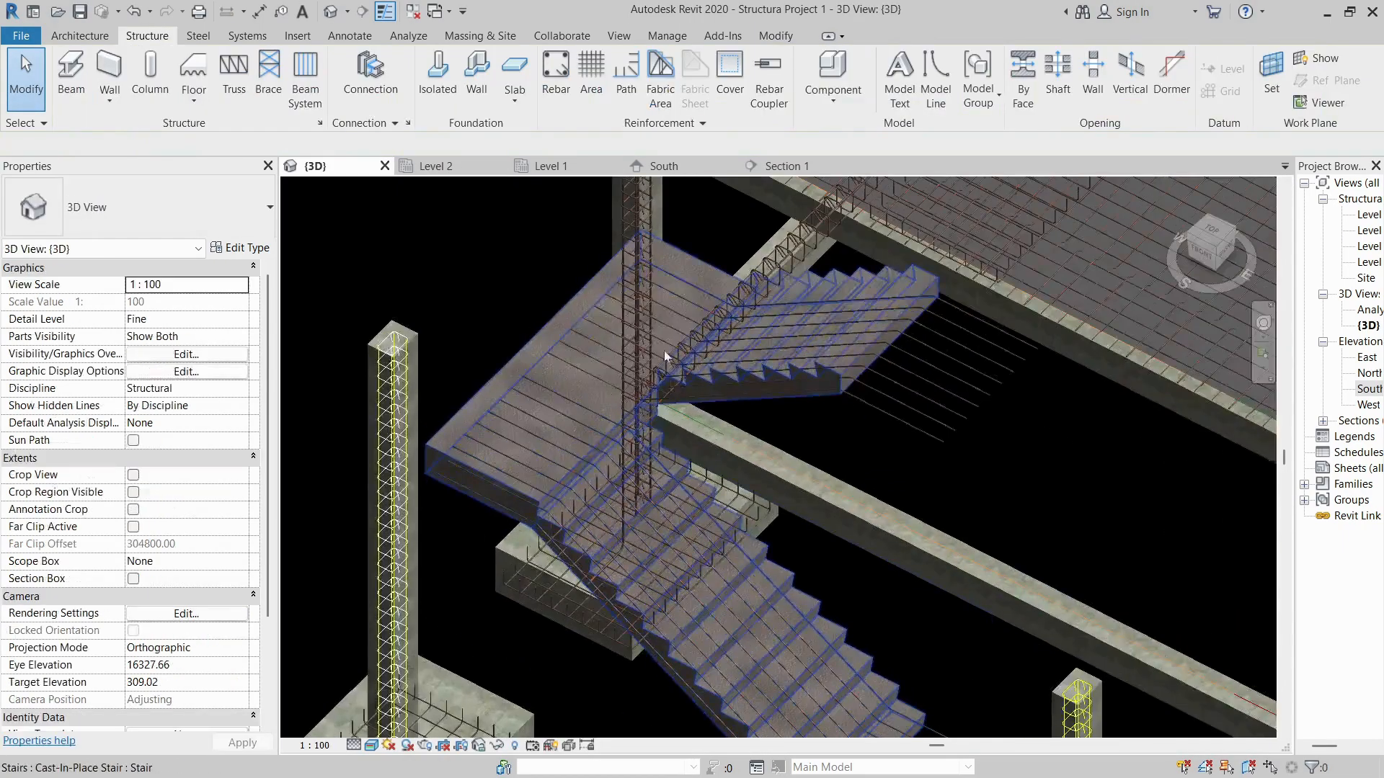
{"action": "scroll", "coordinate": [756, 637], "scroll_direction": "down", "scroll_amount": 5}
{"action": "scroll", "coordinate": [854, 567], "scroll_direction": "up", "scroll_amount": 10}
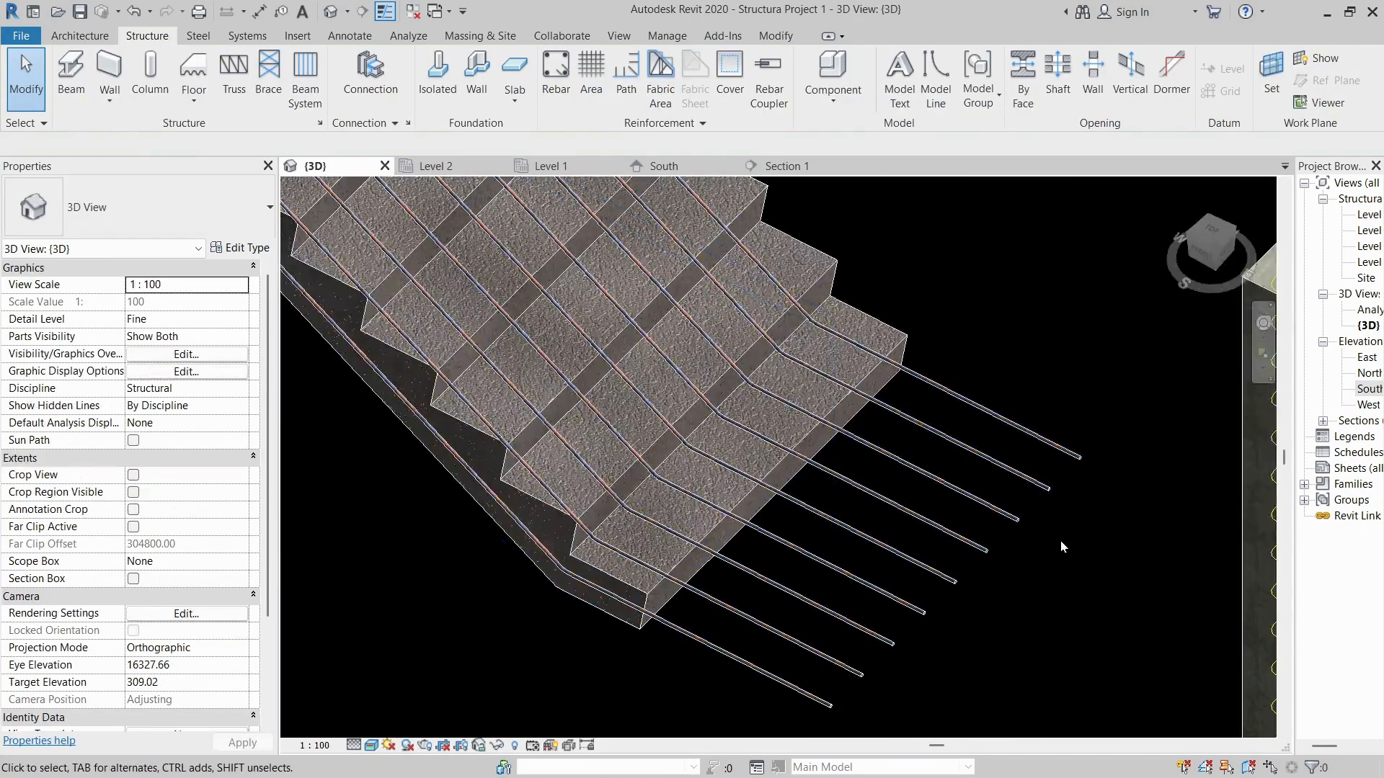
{"action": "scroll", "coordinate": [959, 578], "scroll_direction": "down", "scroll_amount": 3}
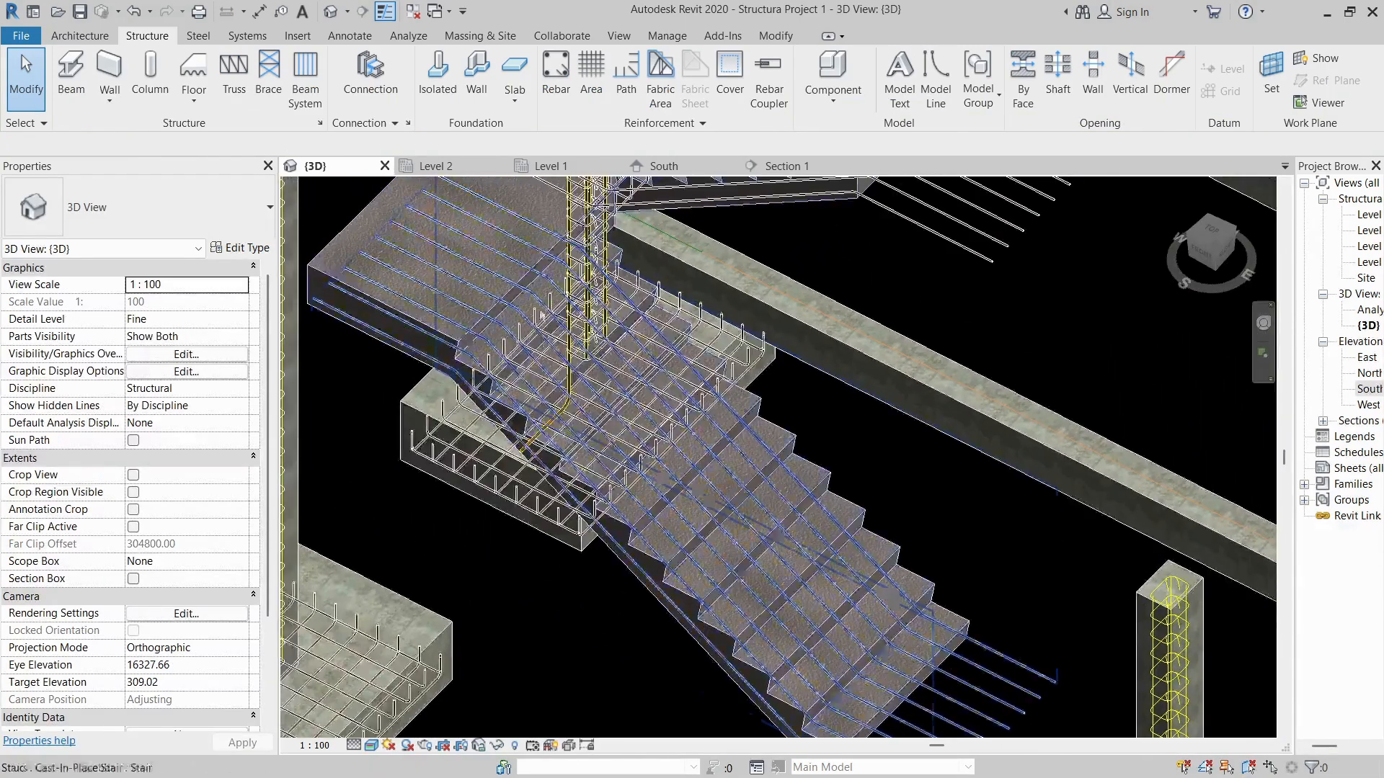
{"action": "middle_click_drag", "start_coordinate": [542, 316], "coordinate": [562, 581]}
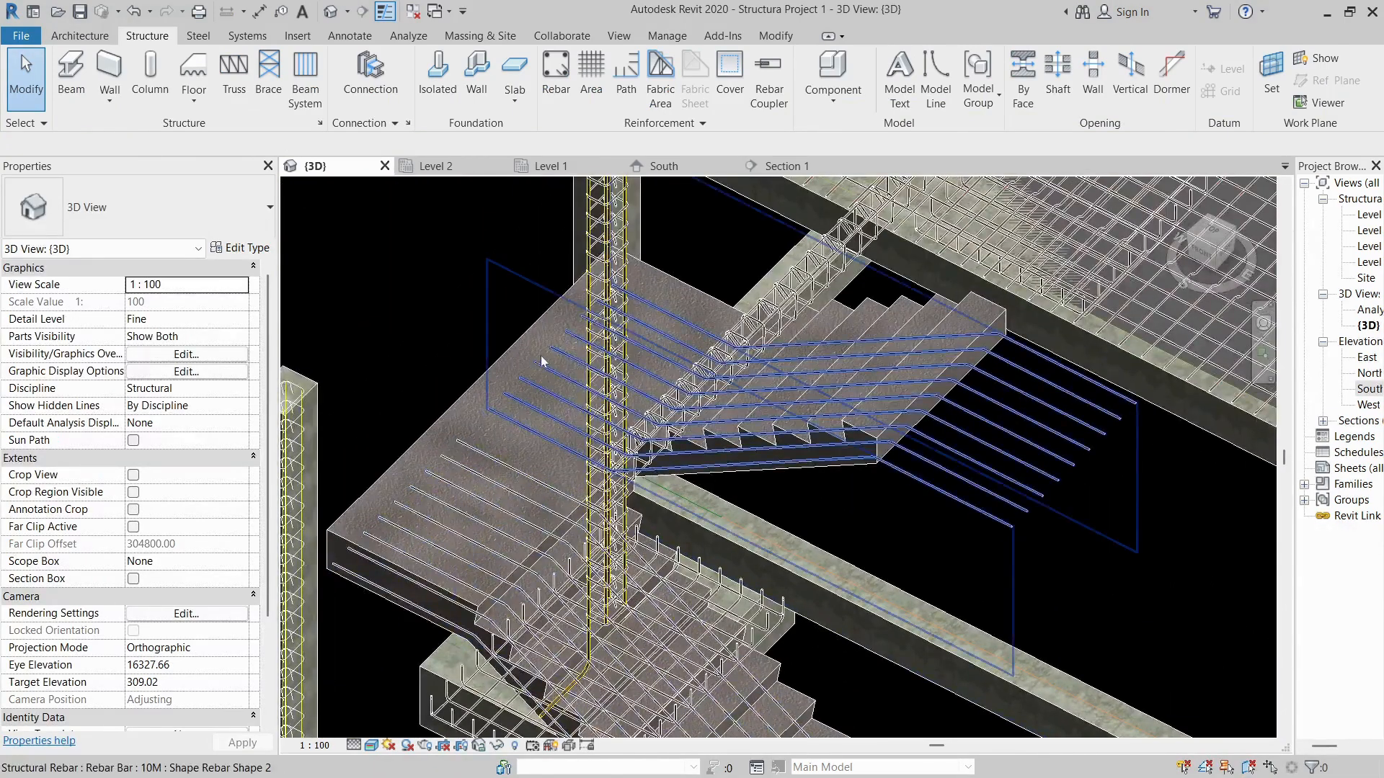
{"action": "scroll", "coordinate": [1050, 483], "scroll_direction": "up", "scroll_amount": 4}
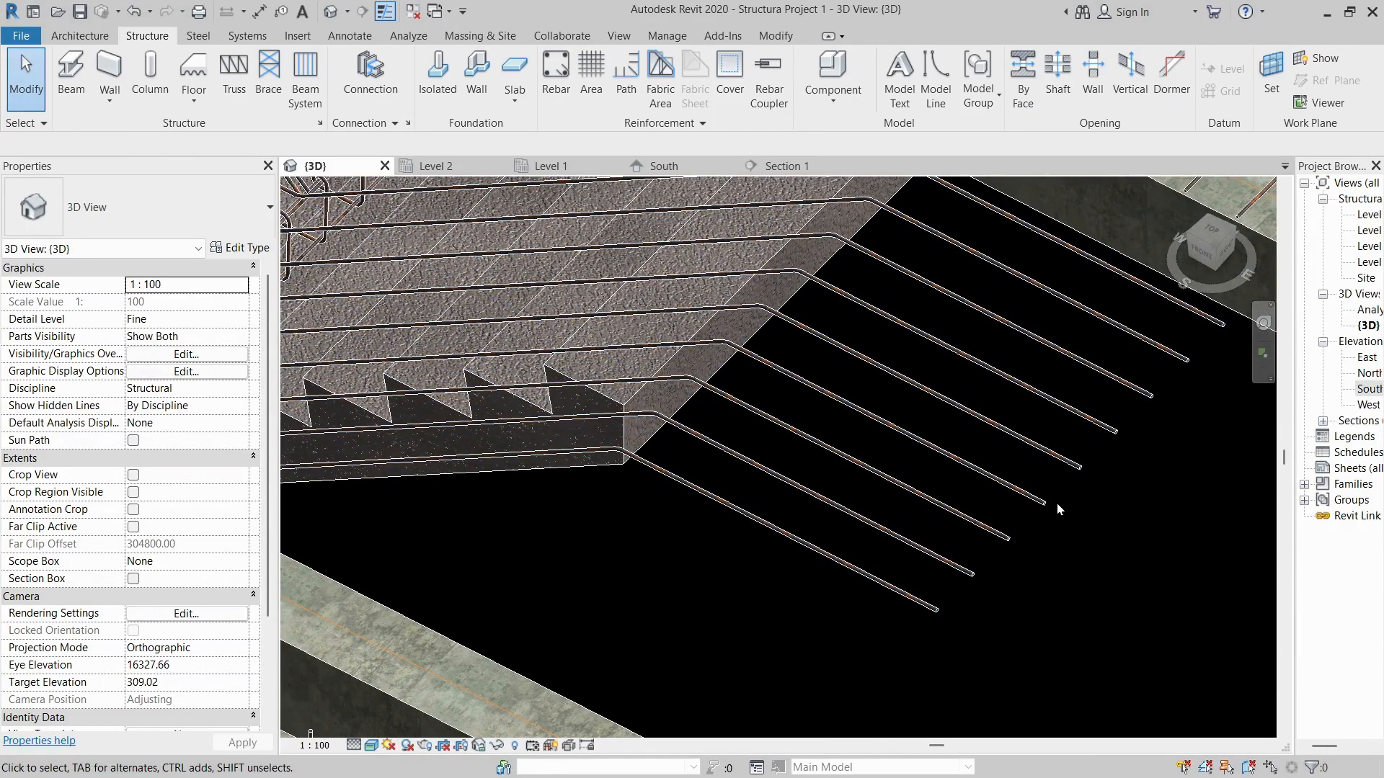
{"action": "scroll", "coordinate": [658, 408], "scroll_direction": "down", "scroll_amount": 5}
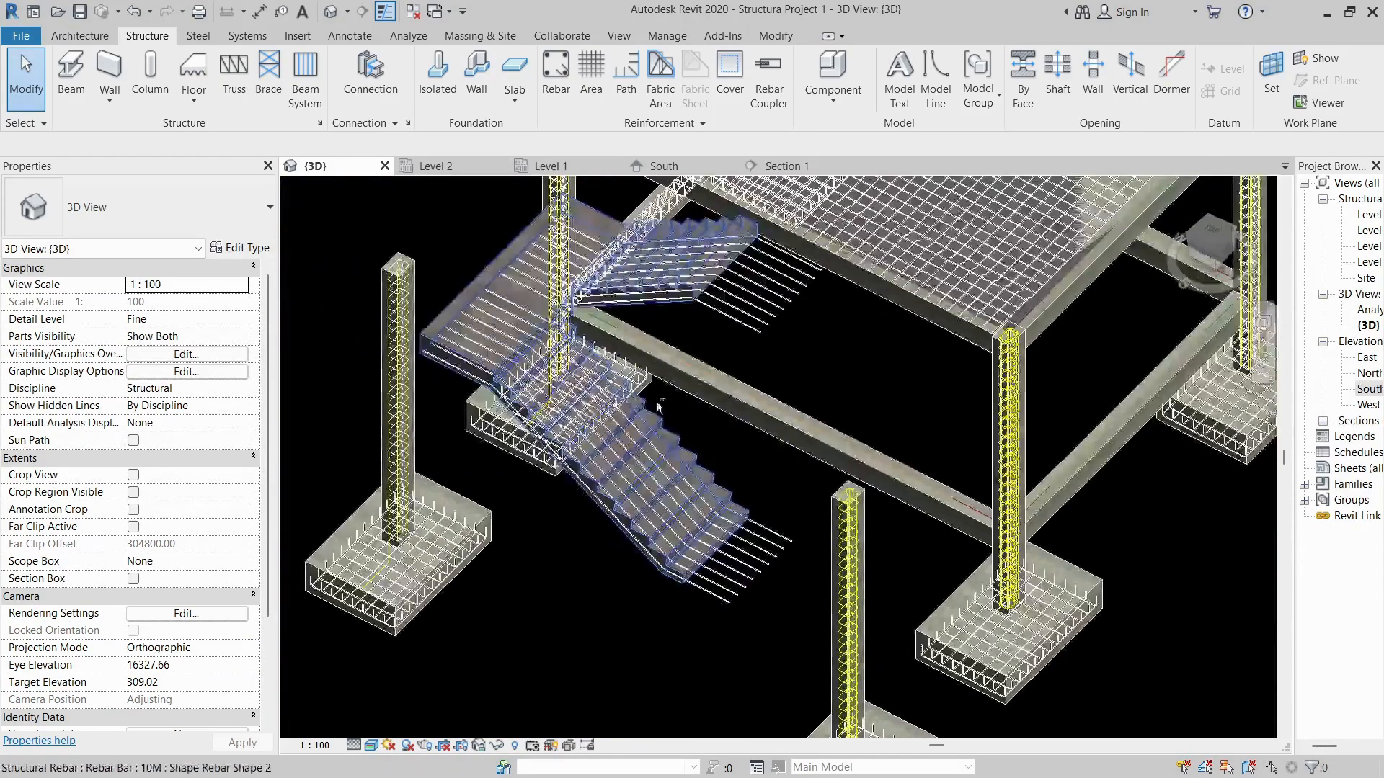
{"action": "middle_click_drag", "start_coordinate": [658, 408], "coordinate": [815, 295], "text": "shift"}
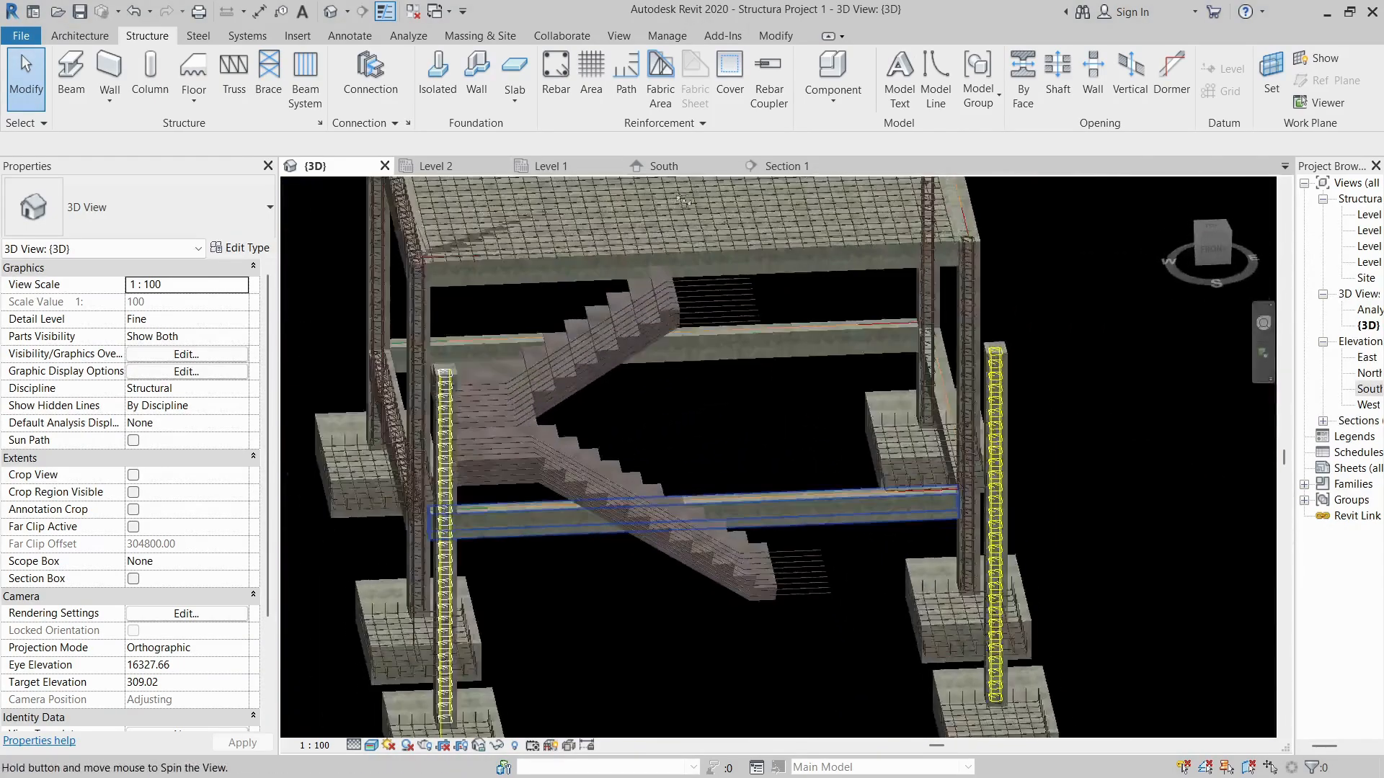
{"action": "left_click", "coordinate": [778, 164]}
{"action": "scroll", "coordinate": [700, 409], "scroll_direction": "down", "scroll_amount": 8}
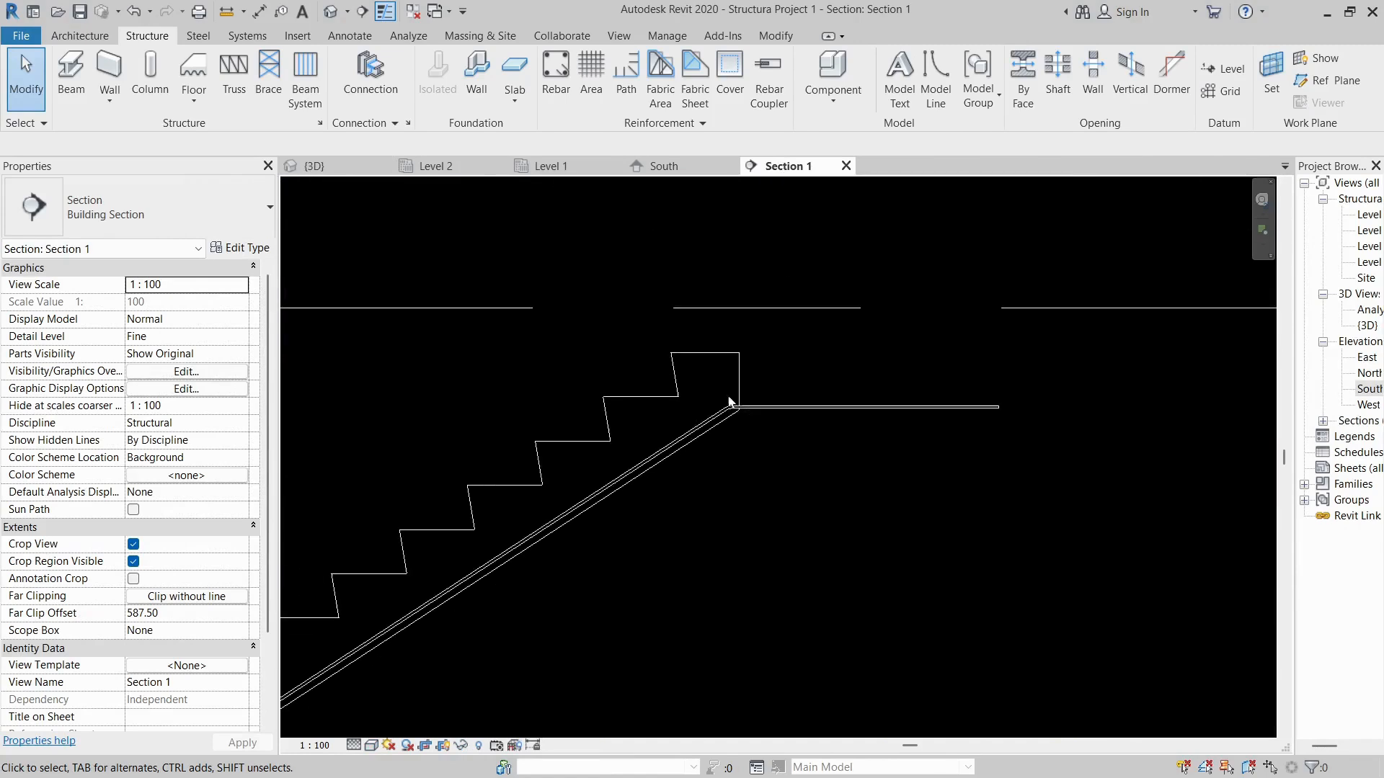
{"action": "middle_click_drag", "start_coordinate": [693, 457], "coordinate": [928, 352]}
{"action": "scroll", "coordinate": [637, 440], "scroll_direction": "up", "scroll_amount": 2}
{"action": "scroll", "coordinate": [637, 439], "scroll_direction": "up", "scroll_amount": 2}
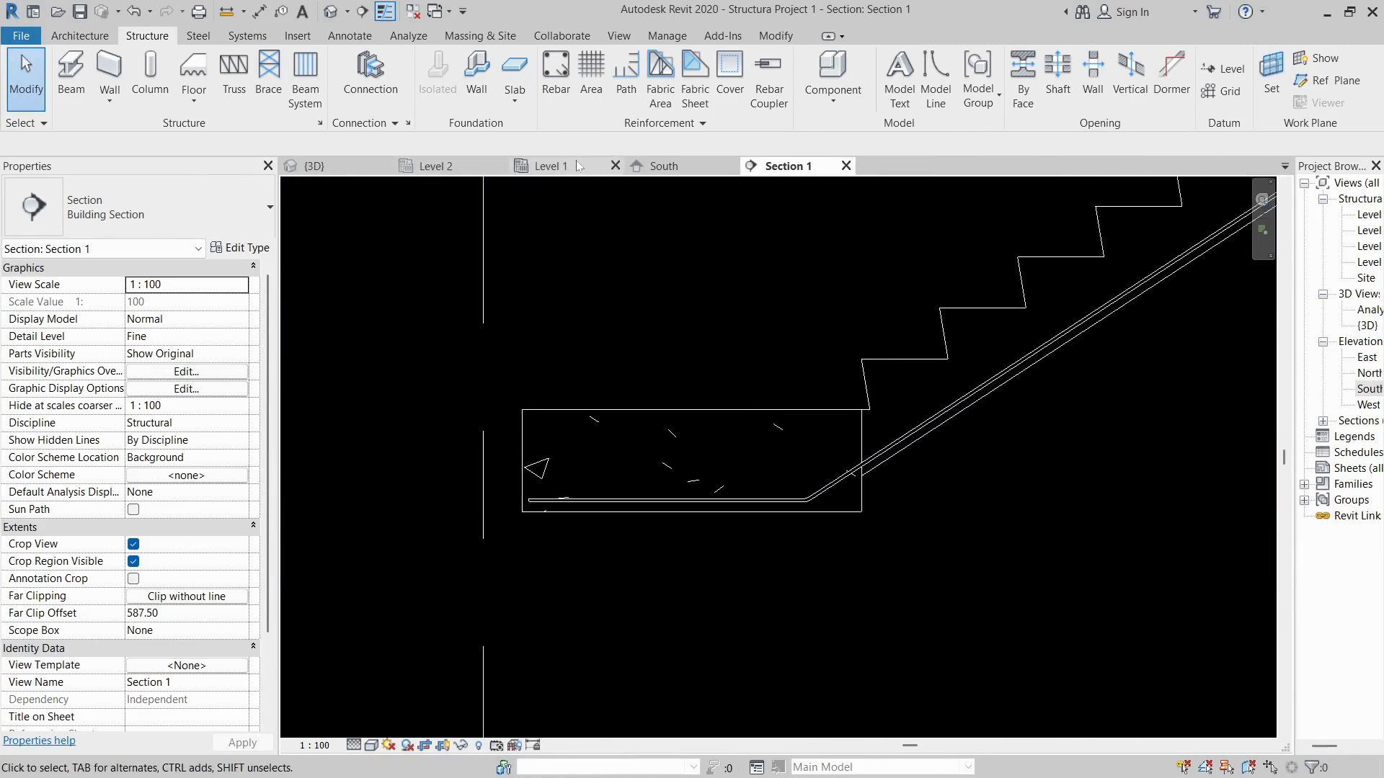
- Move the Section 1 line in the Level 1 plan to between the lower flight and grid 5, and open the section
{"action": "left_click", "coordinate": [529, 170]}
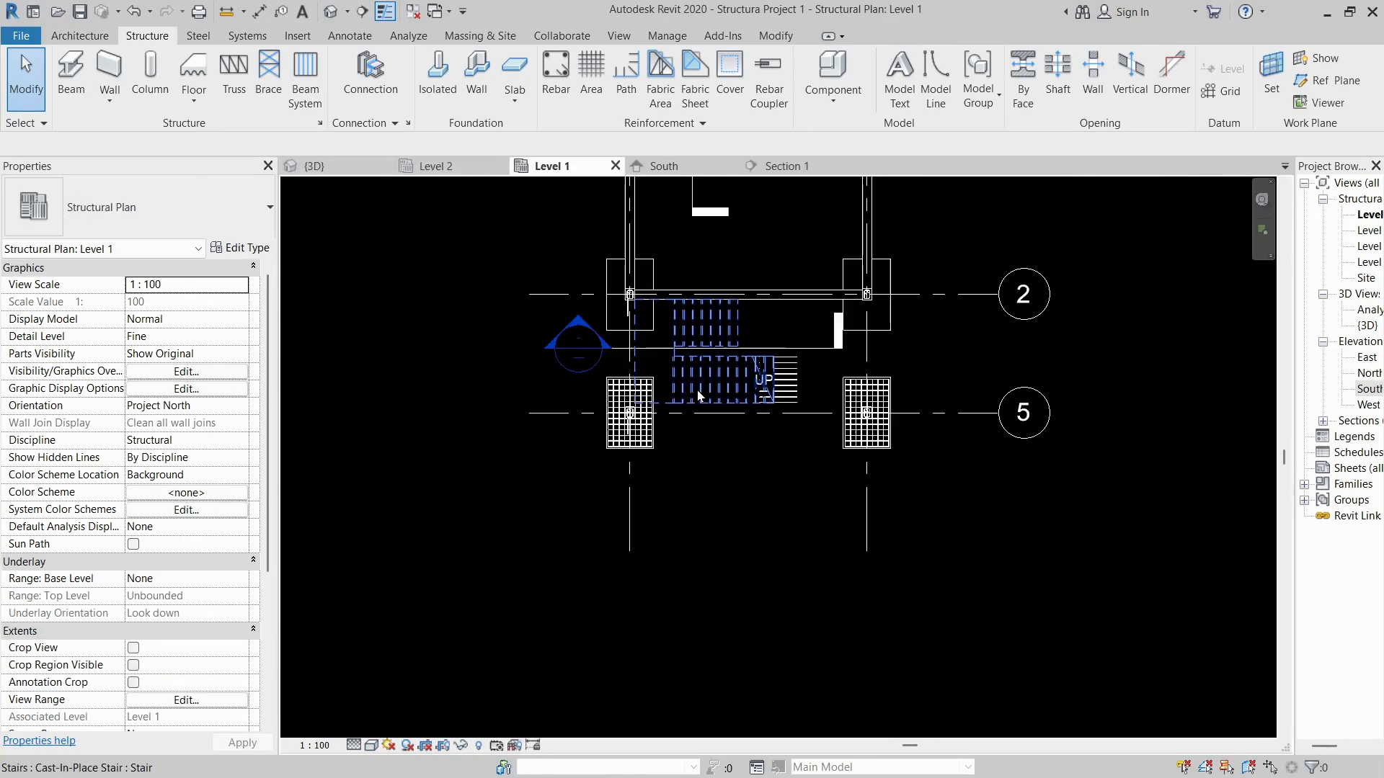
{"action": "scroll", "coordinate": [659, 375], "scroll_direction": "up", "scroll_amount": 2}
{"action": "left_click", "coordinate": [938, 329]}
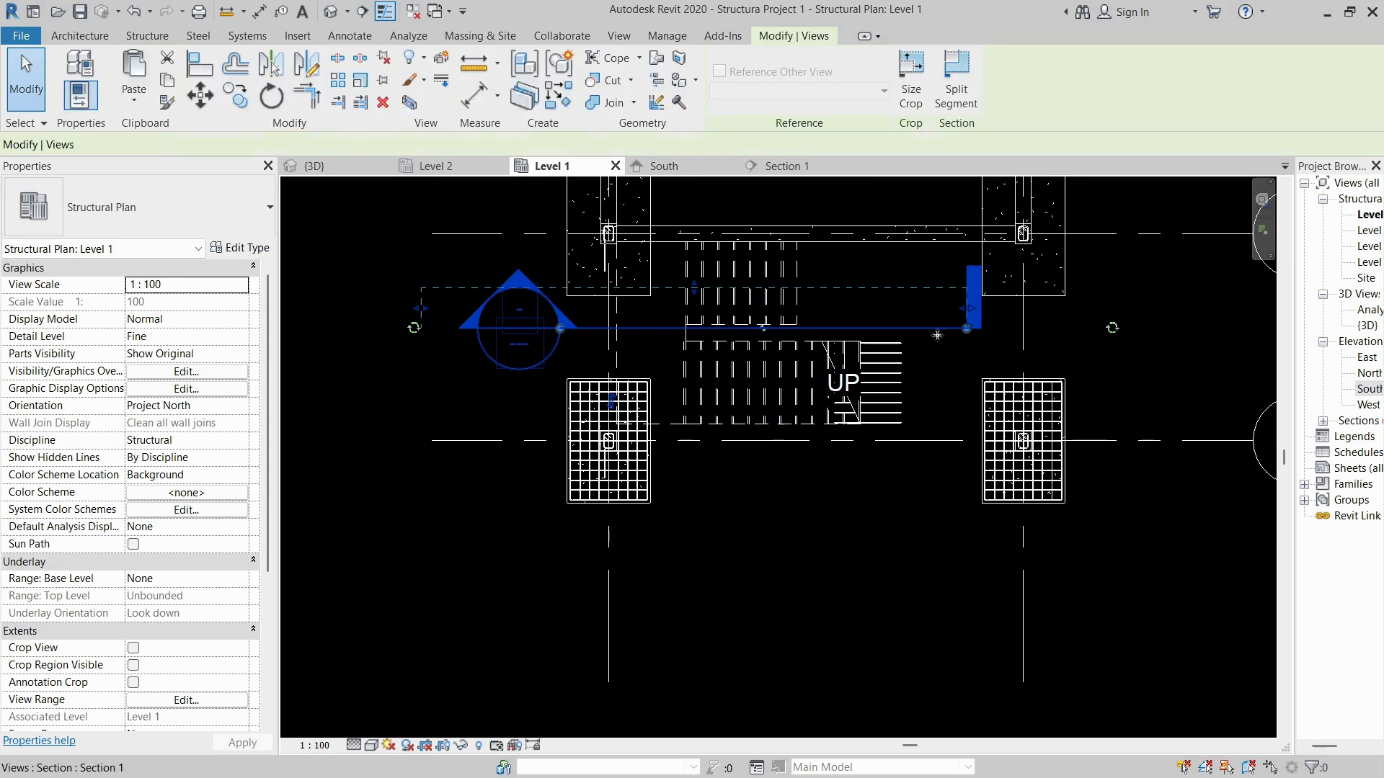
{"action": "left_click_drag", "start_coordinate": [939, 329], "coordinate": [953, 438]}
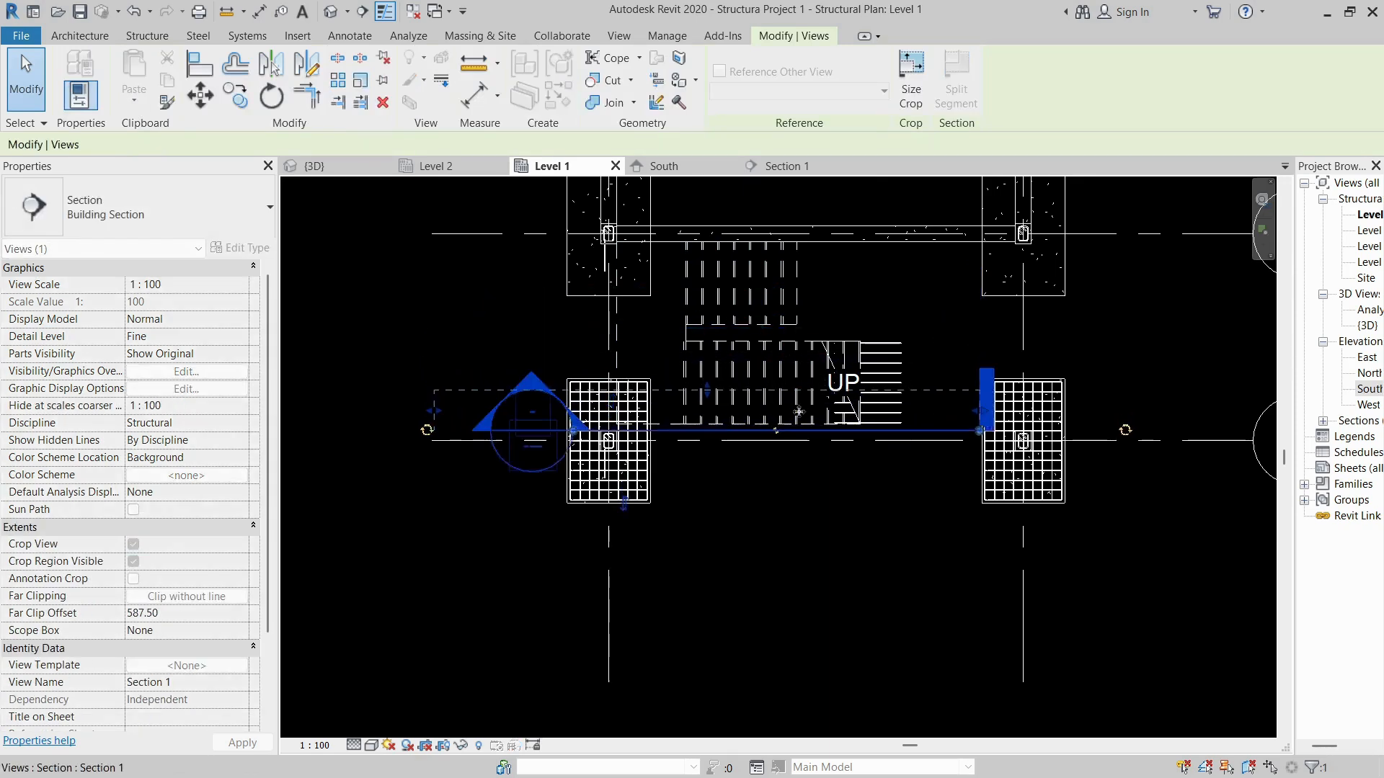
{"action": "key", "text": "Escape"}
{"action": "double_click", "coordinate": [529, 377]}
{"action": "scroll", "coordinate": [637, 338], "scroll_direction": "down", "scroll_amount": 2}
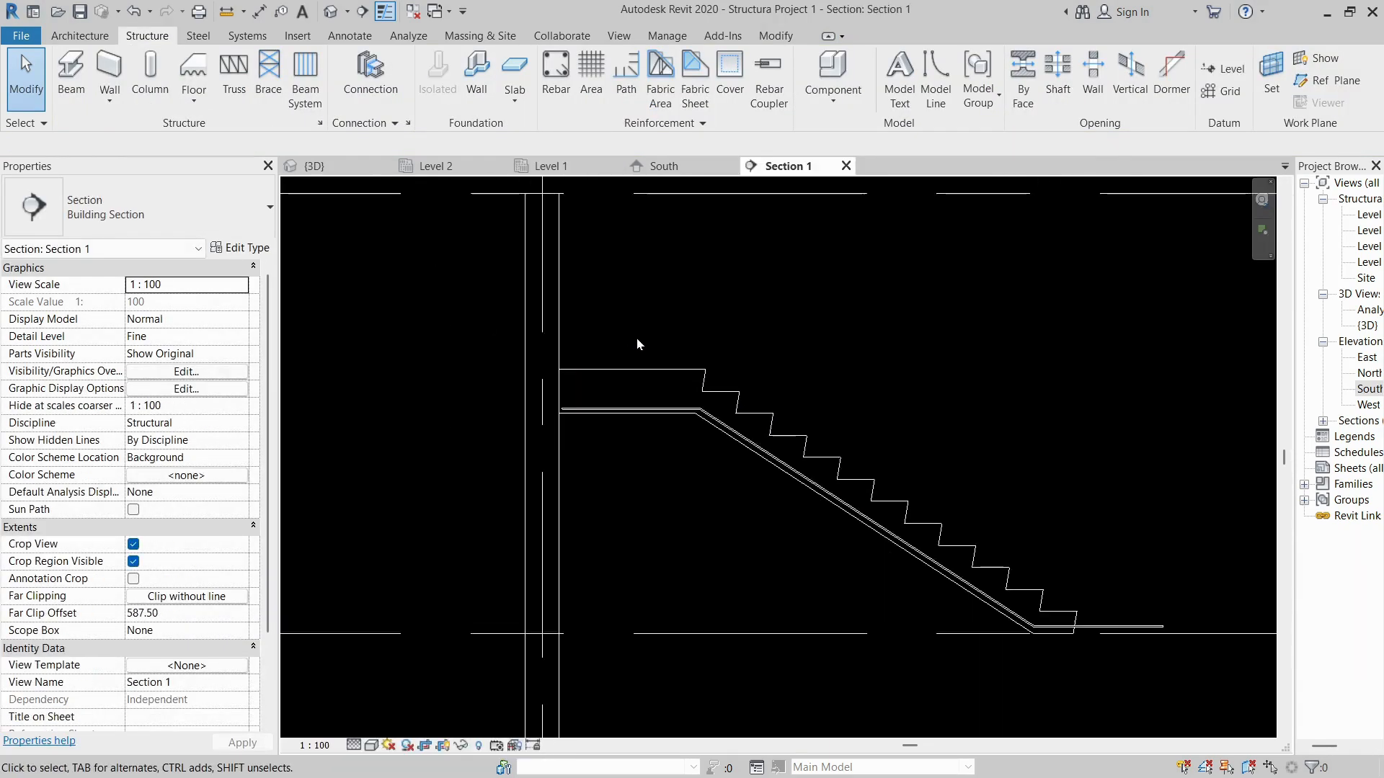
- Start placing rebar in the landing with Parallel to Cover orientation and the Near Cover Reference plane
{"action": "scroll", "coordinate": [576, 380], "scroll_direction": "up", "scroll_amount": 3}
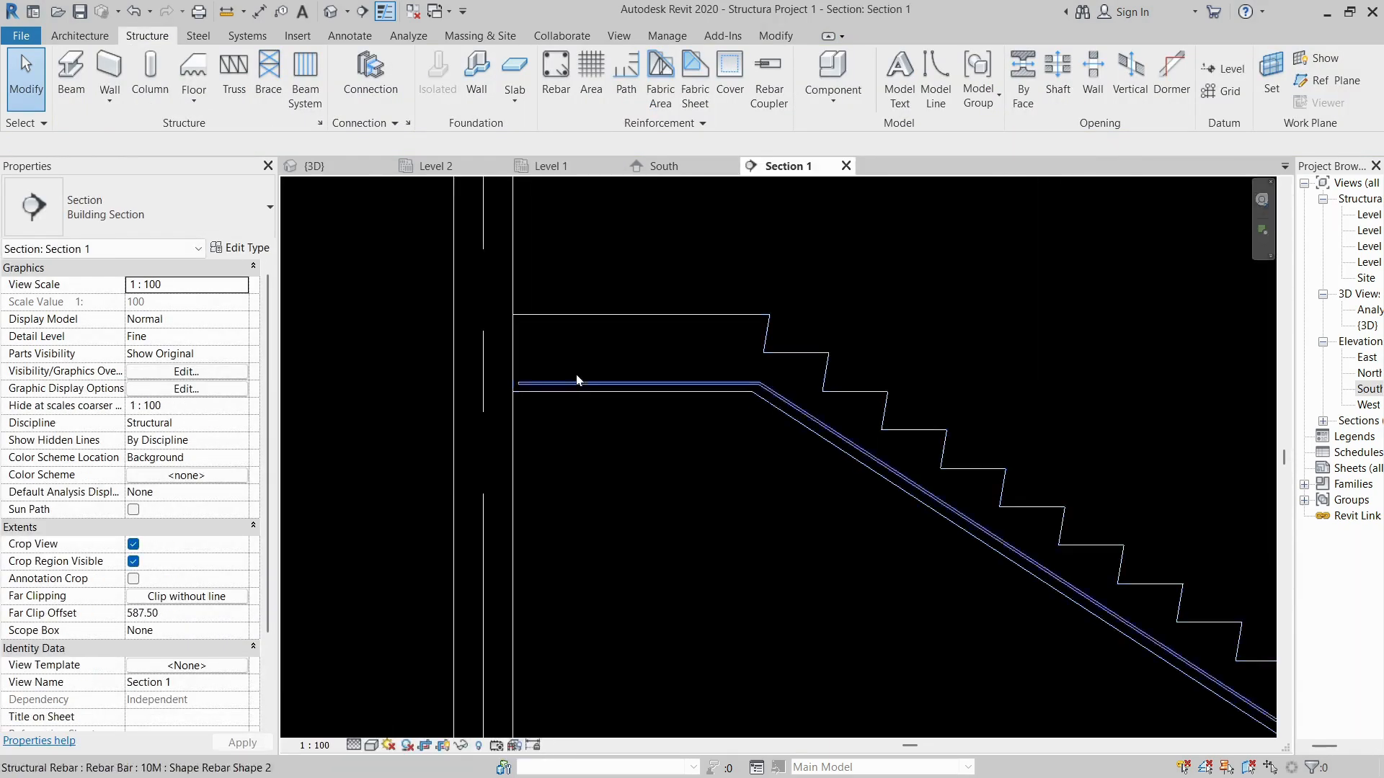
{"action": "left_click", "coordinate": [556, 72]}
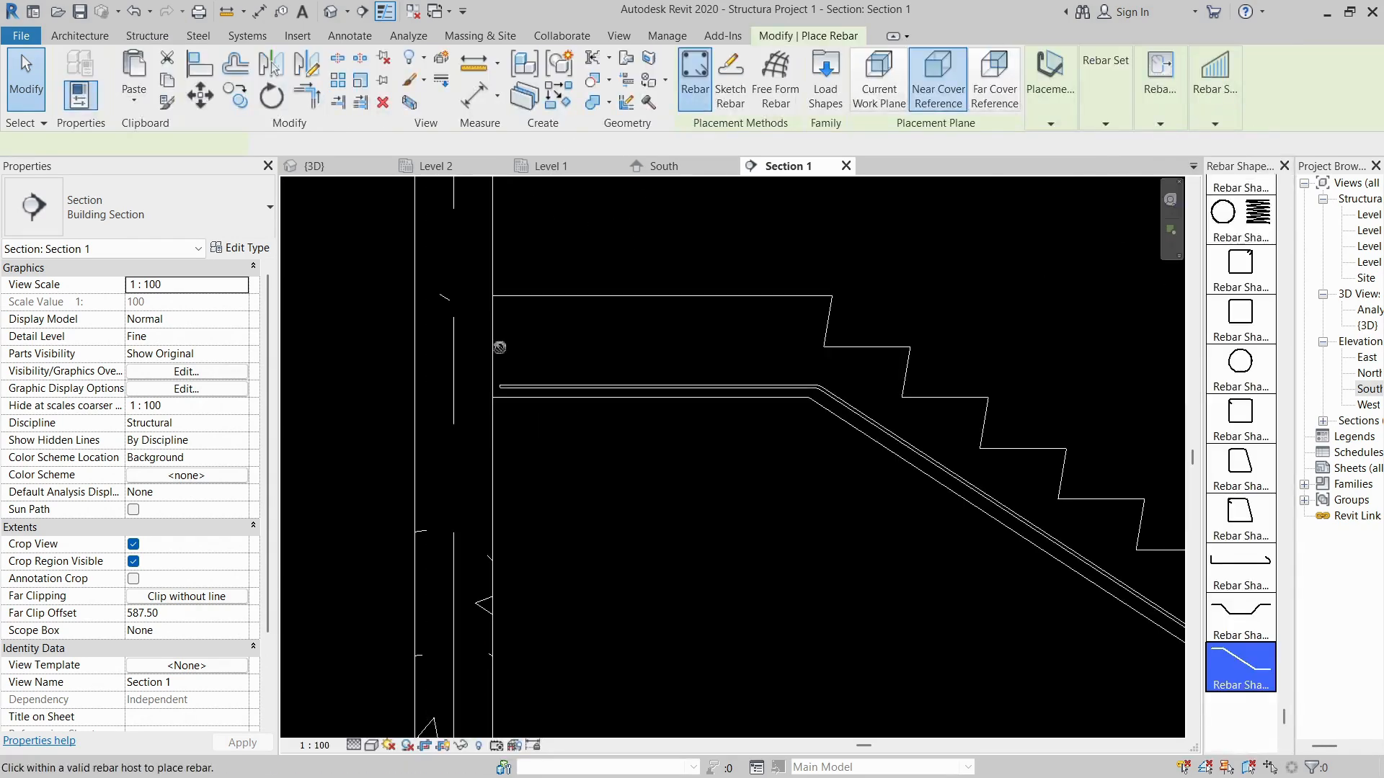
{"action": "scroll", "coordinate": [499, 347], "scroll_direction": "up", "scroll_amount": 3}
{"action": "mouse_move", "coordinate": [1044, 108]}
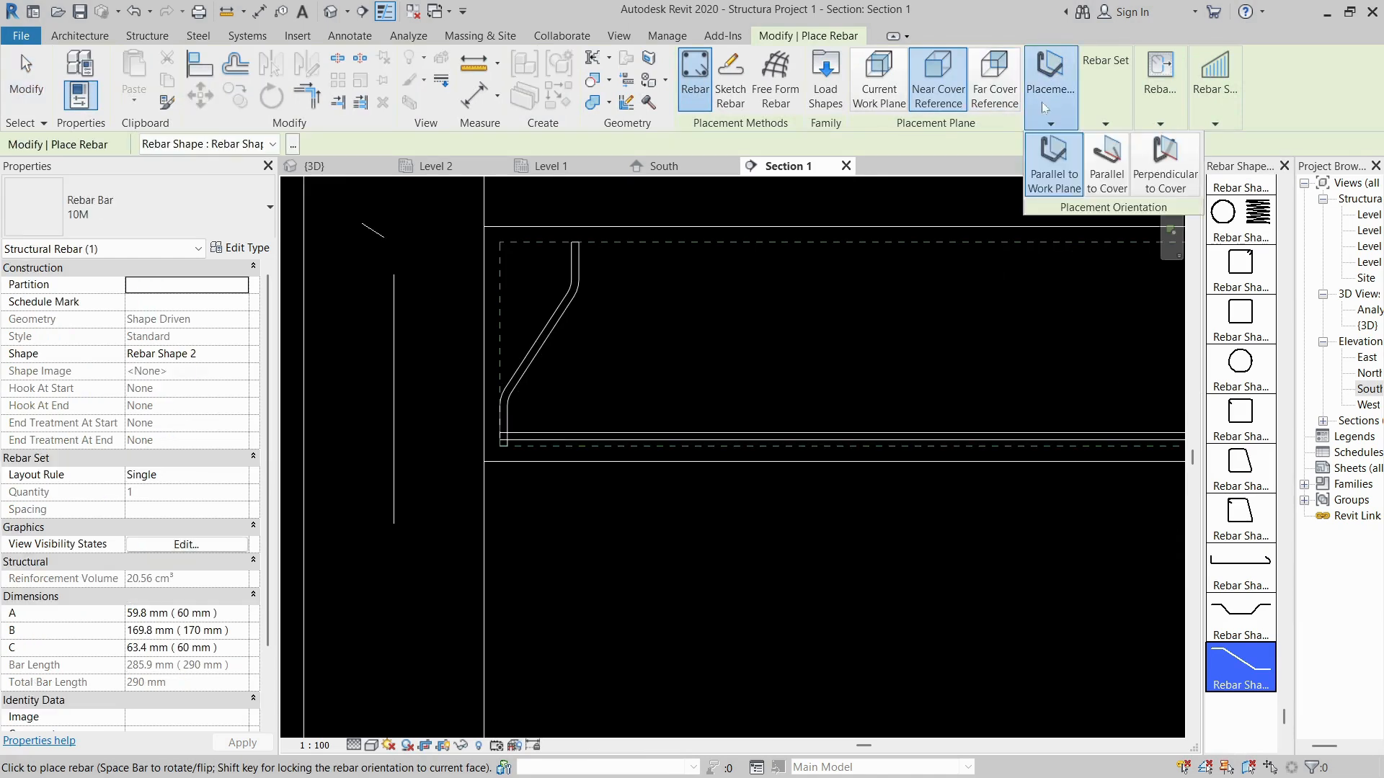
{"action": "left_click", "coordinate": [1106, 164]}
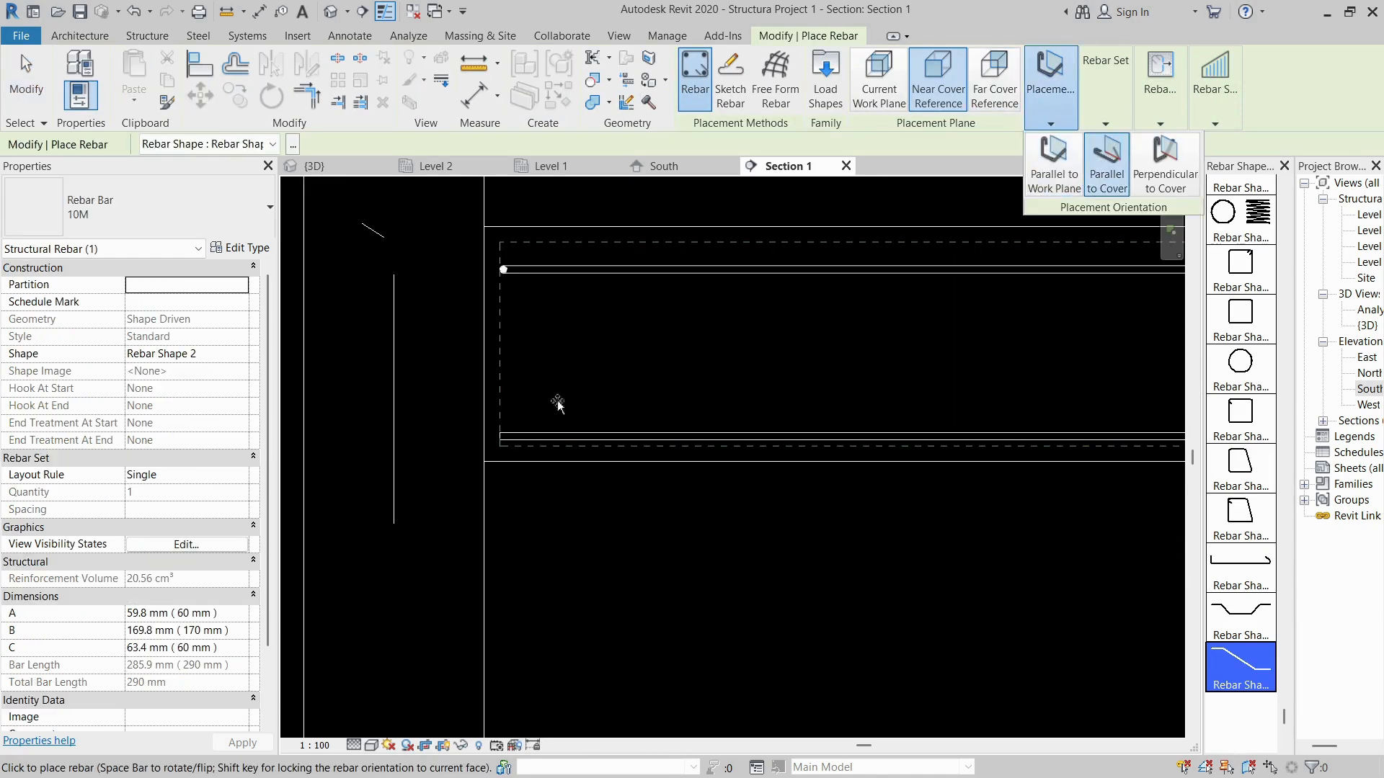
{"action": "left_click", "coordinate": [887, 95]}
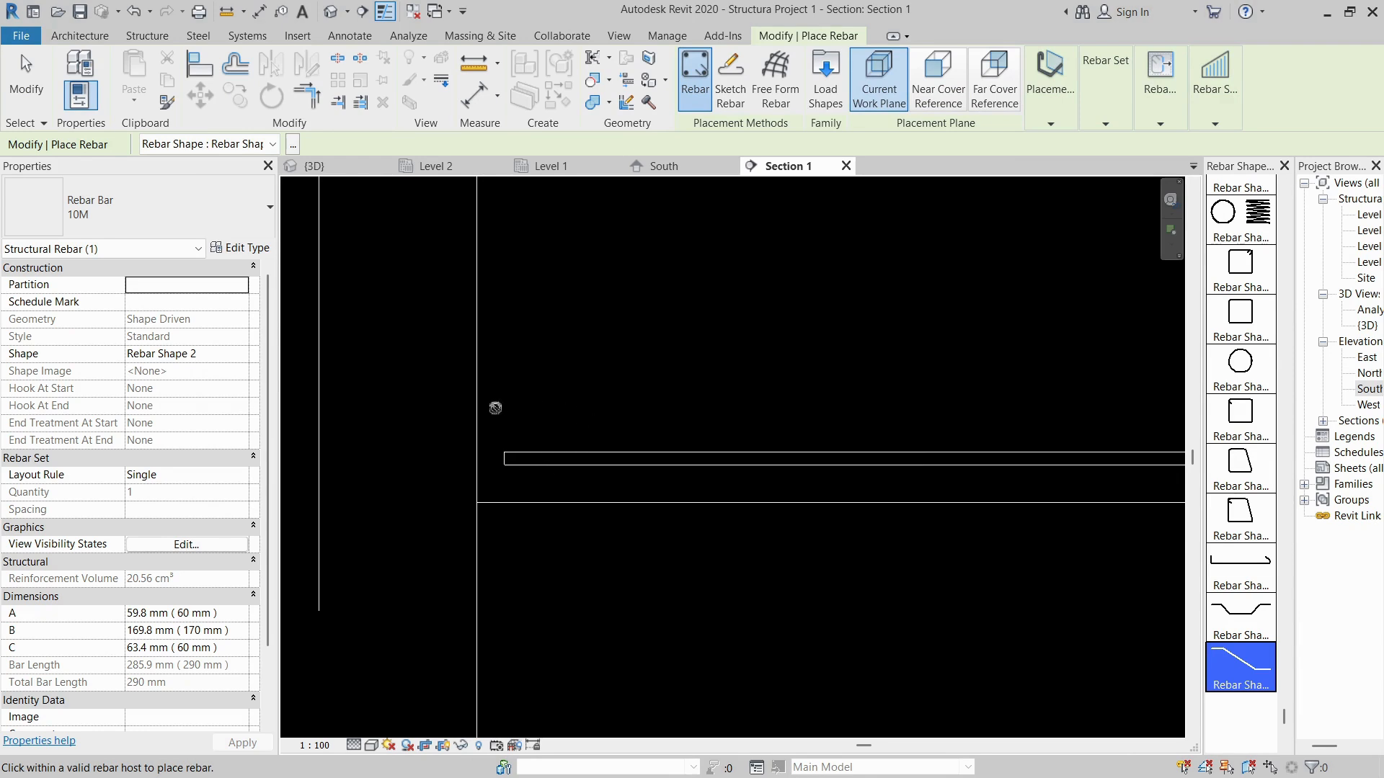
{"action": "scroll", "coordinate": [495, 408], "scroll_direction": "down", "scroll_amount": 3}
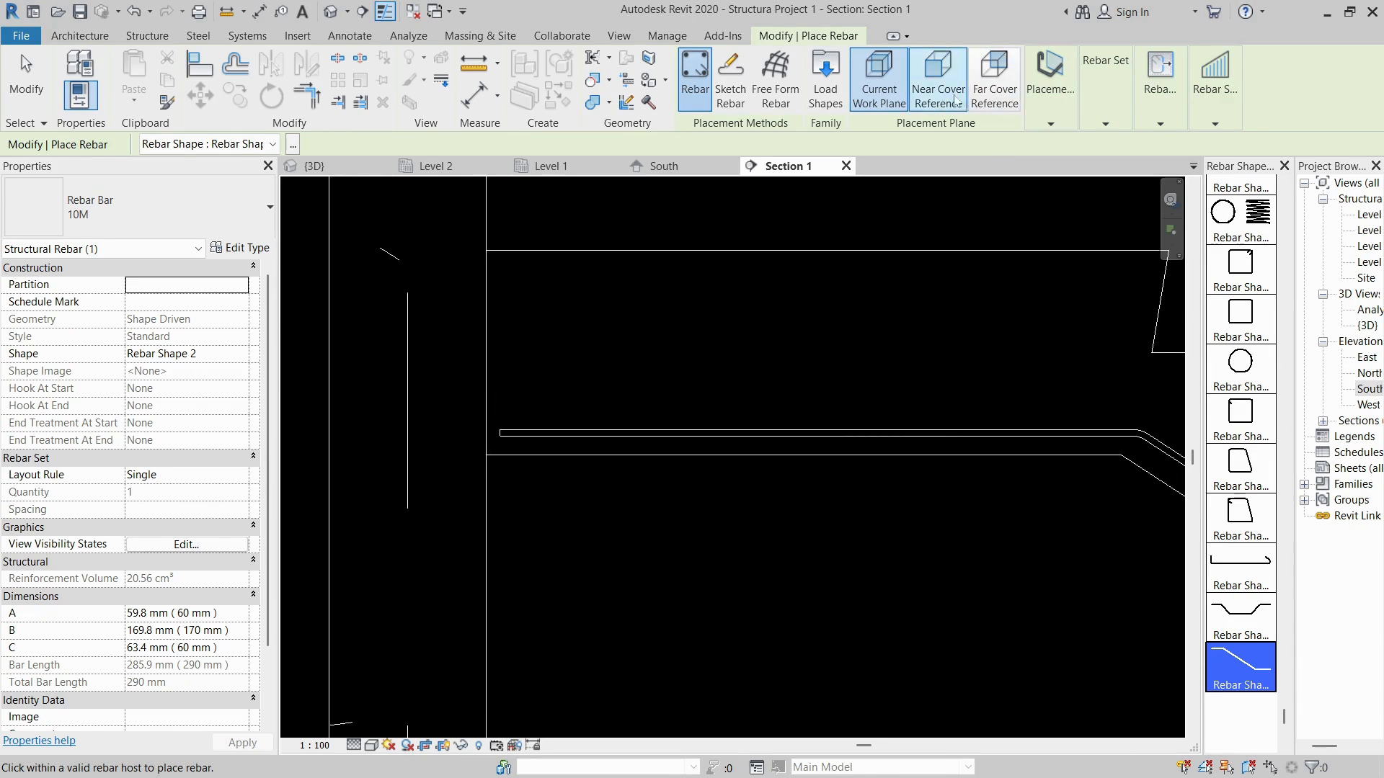
{"action": "left_click", "coordinate": [938, 79]}
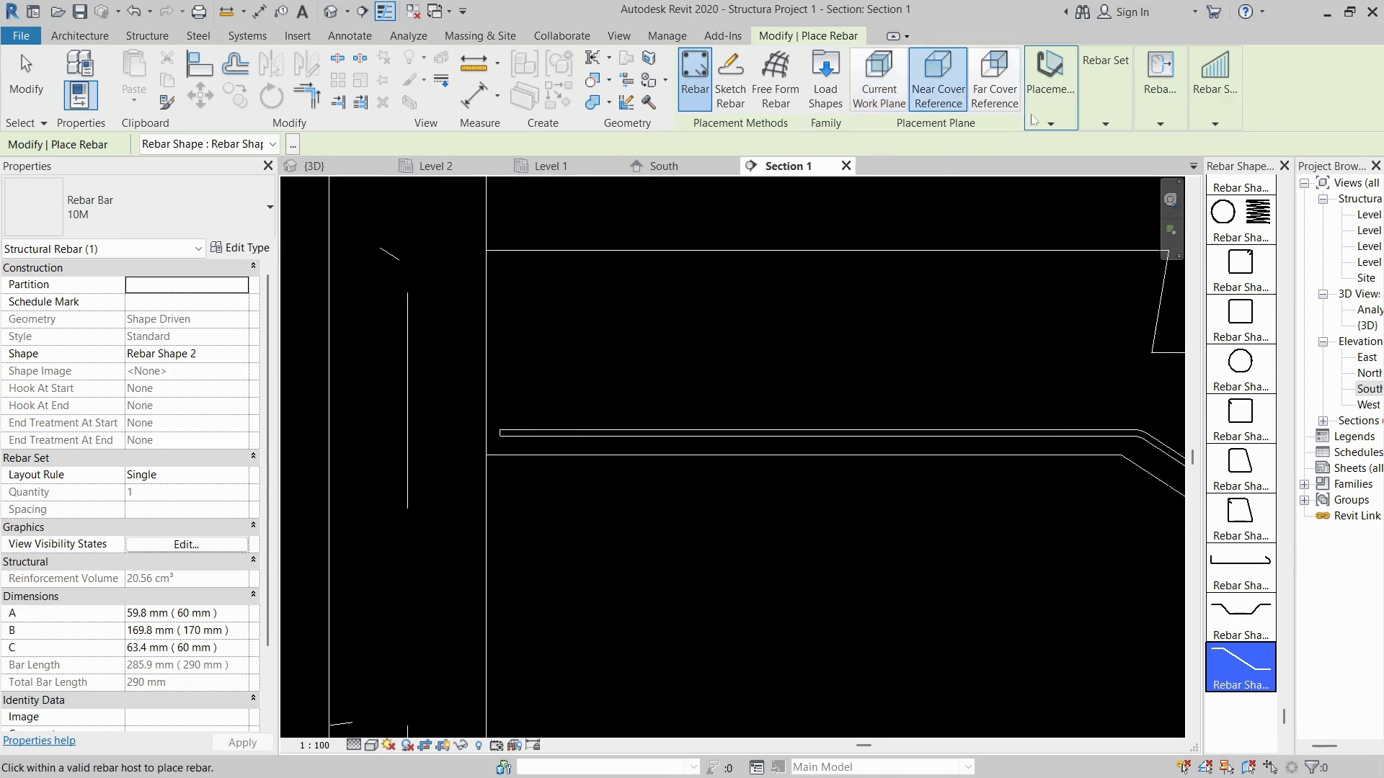
- Place a straight 10M rebar of shape M_00 crosswise at the landing's outer end, just above the bent bar
{"action": "left_click_drag", "start_coordinate": [1289, 719], "coordinate": [1287, 497]}
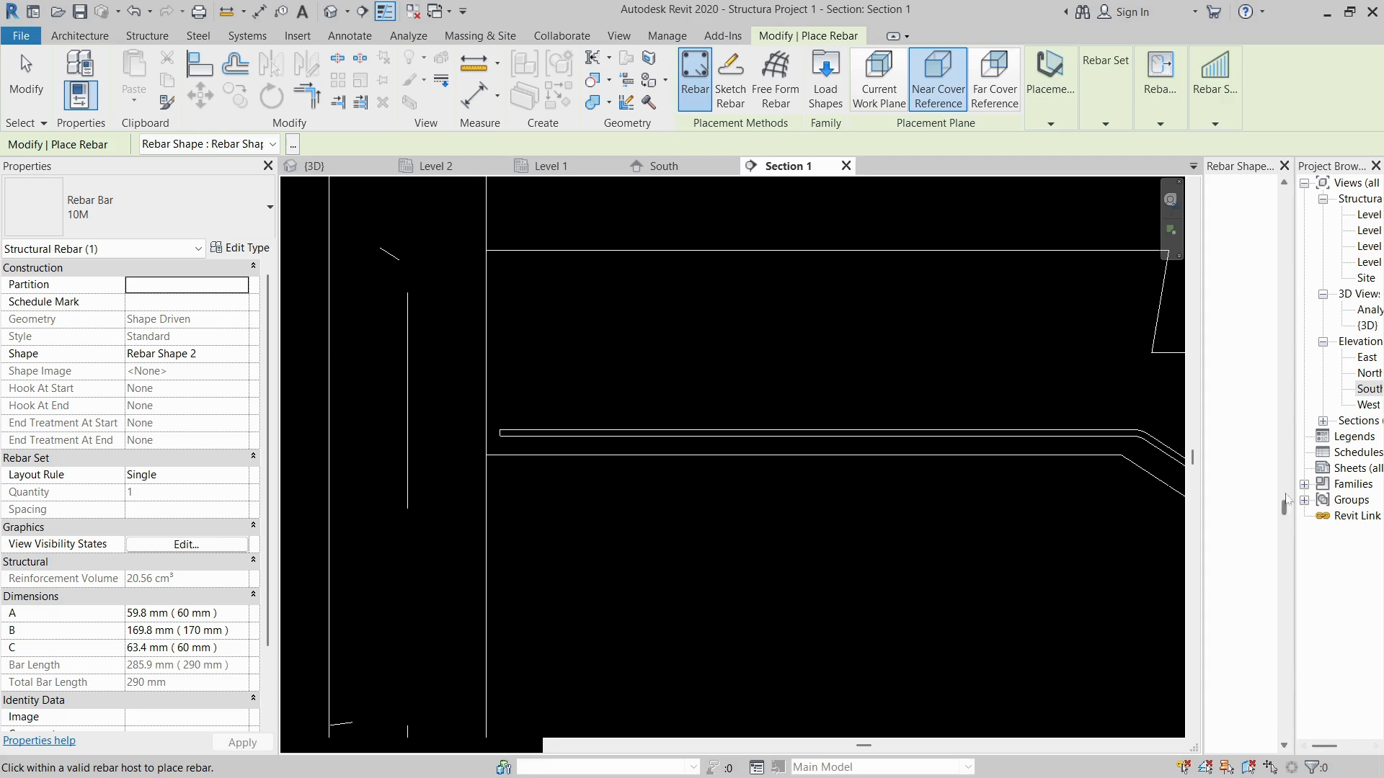
{"action": "left_click_drag", "start_coordinate": [1287, 230], "coordinate": [1286, 209]}
{"action": "left_click", "coordinate": [1258, 211]}
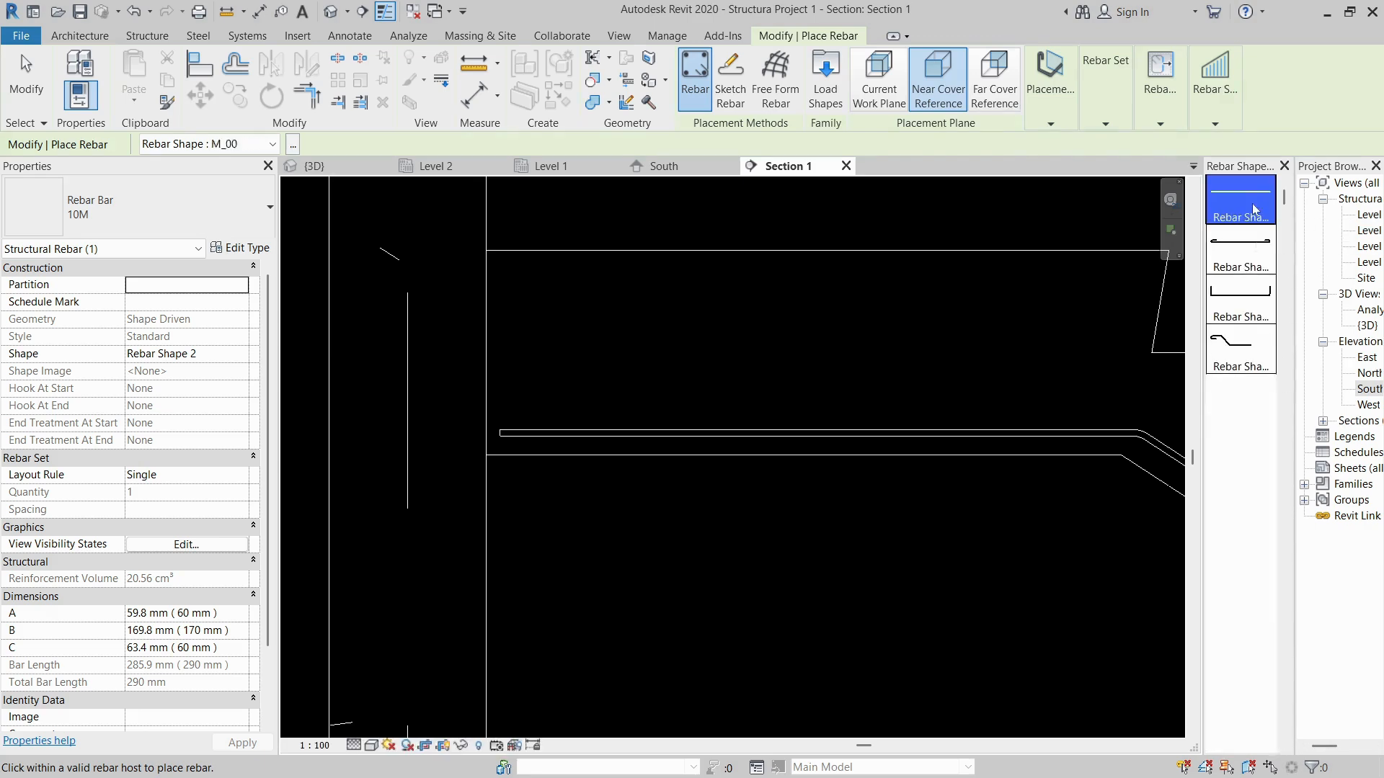
{"action": "scroll", "coordinate": [486, 417], "scroll_direction": "up", "scroll_amount": 2}
{"action": "scroll", "coordinate": [485, 418], "scroll_direction": "up", "scroll_amount": 1}
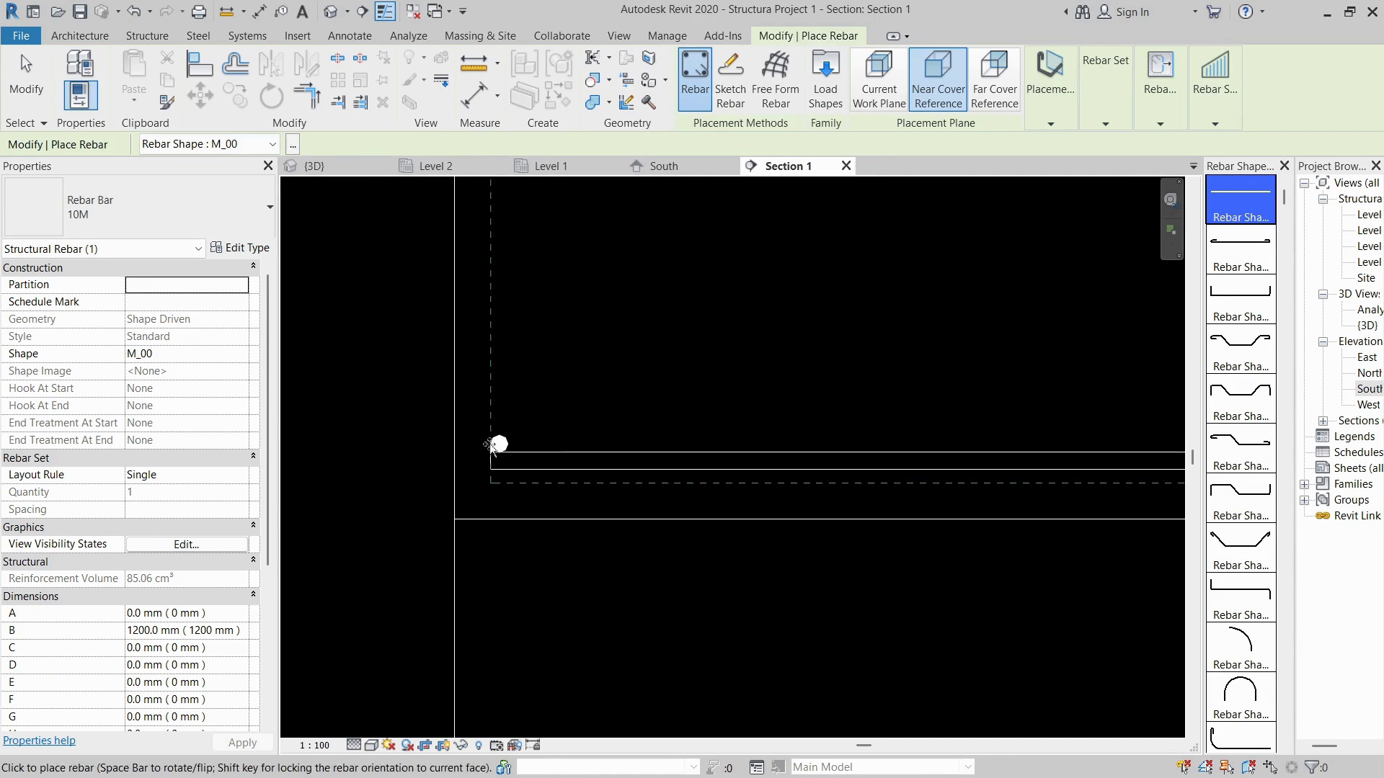
{"action": "key", "text": "Escape"}
{"action": "key", "text": "Escape"}
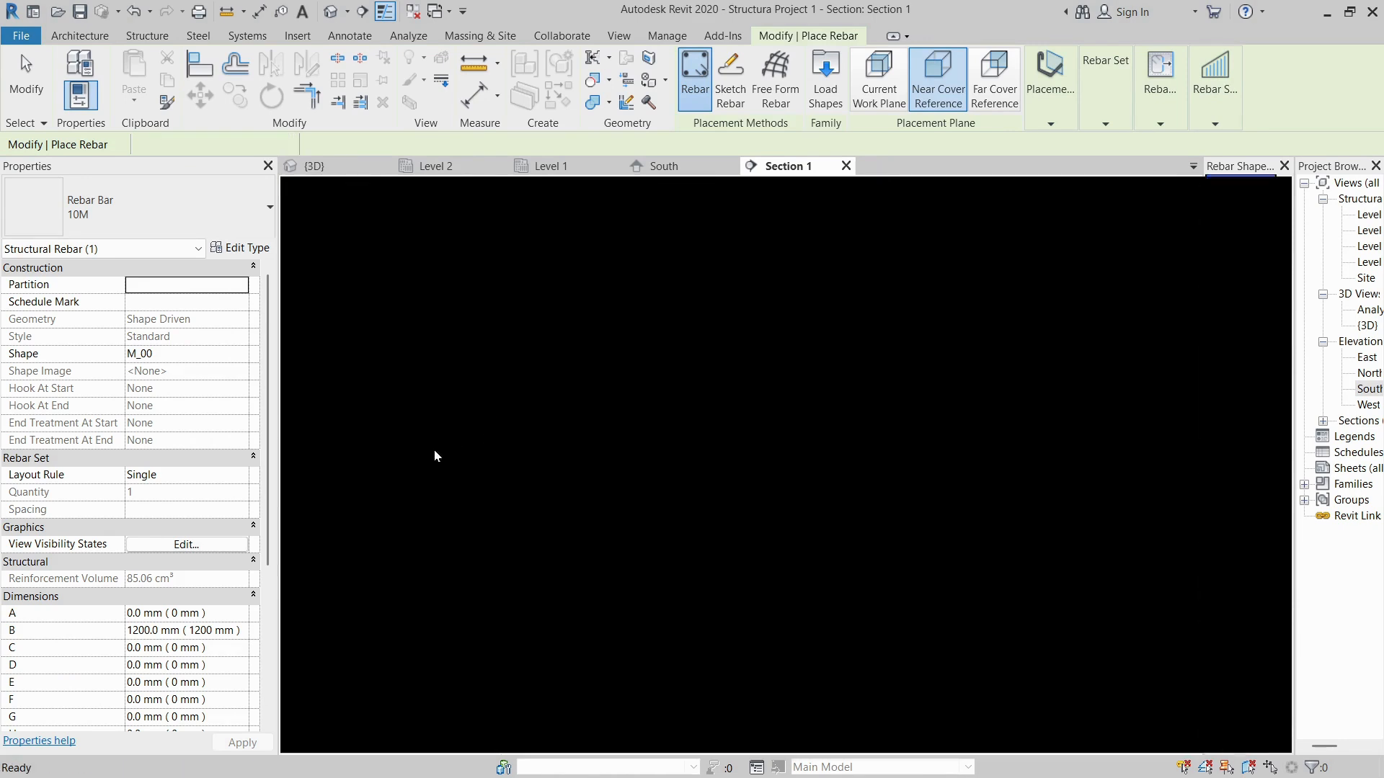
- Copy the crosswise landing bar six times in a row toward the lower flight, at 150 mm spacing, using the Multiple option
{"action": "left_click_drag", "start_coordinate": [413, 401], "coordinate": [343, 160]}
{"action": "left_click", "coordinate": [333, 144]}
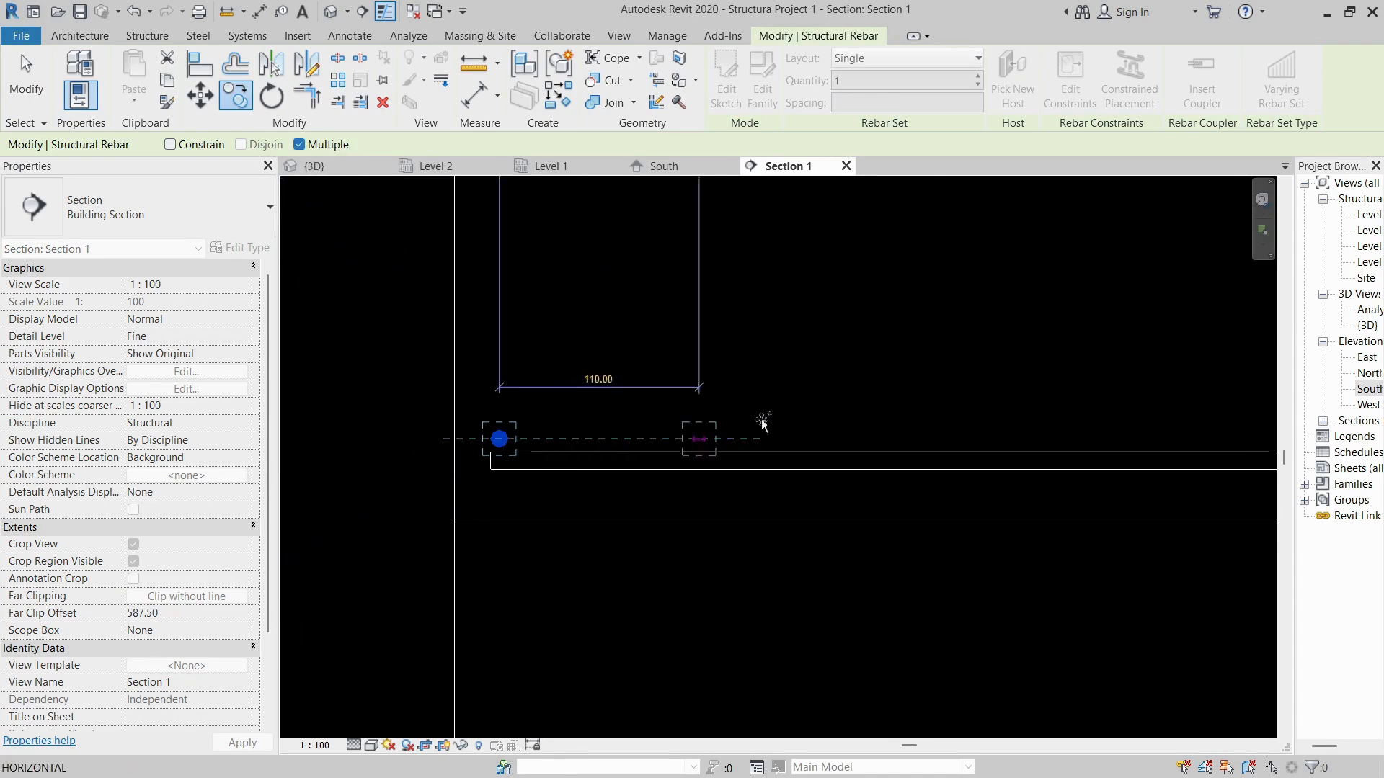
{"action": "type", "text": "15"}
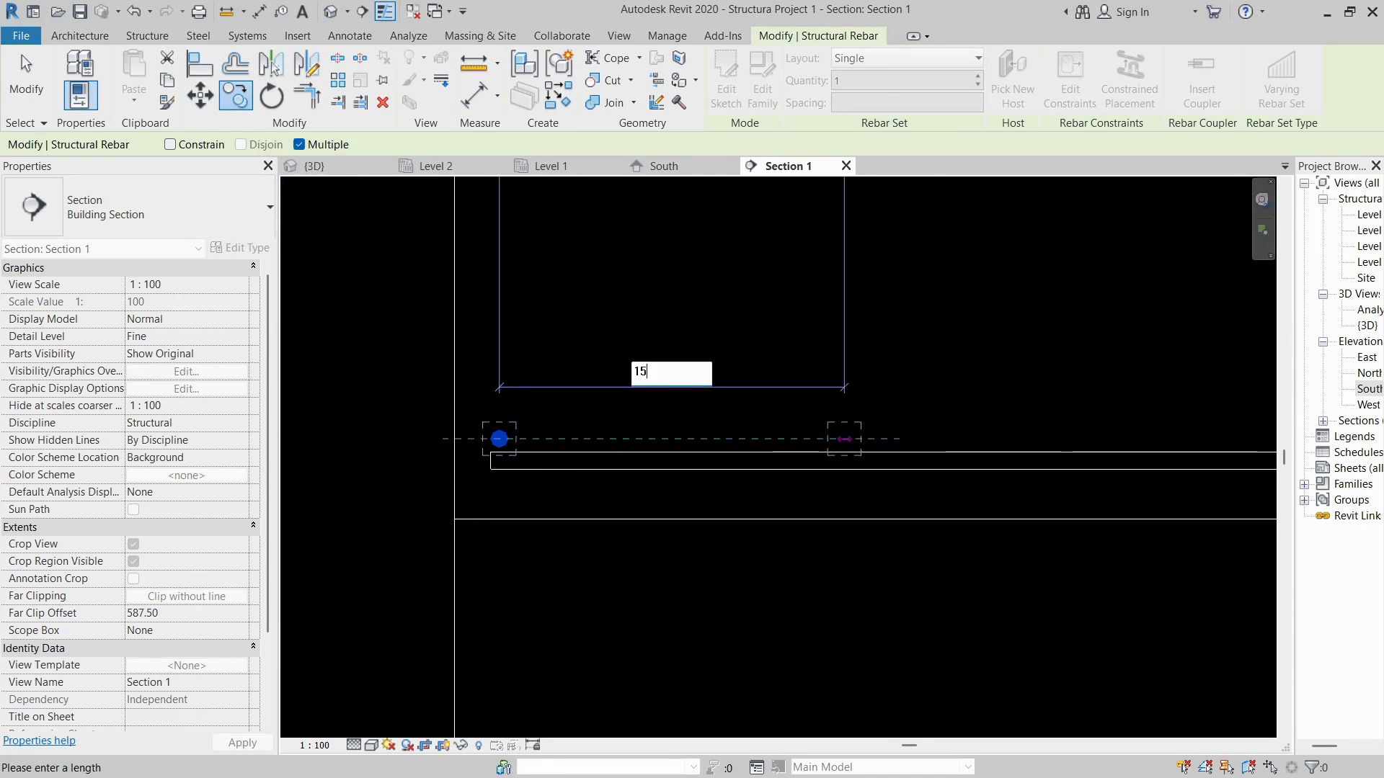
{"action": "type", "text": "0"}
{"action": "key", "text": "Return"}
{"action": "type", "text": "15"}
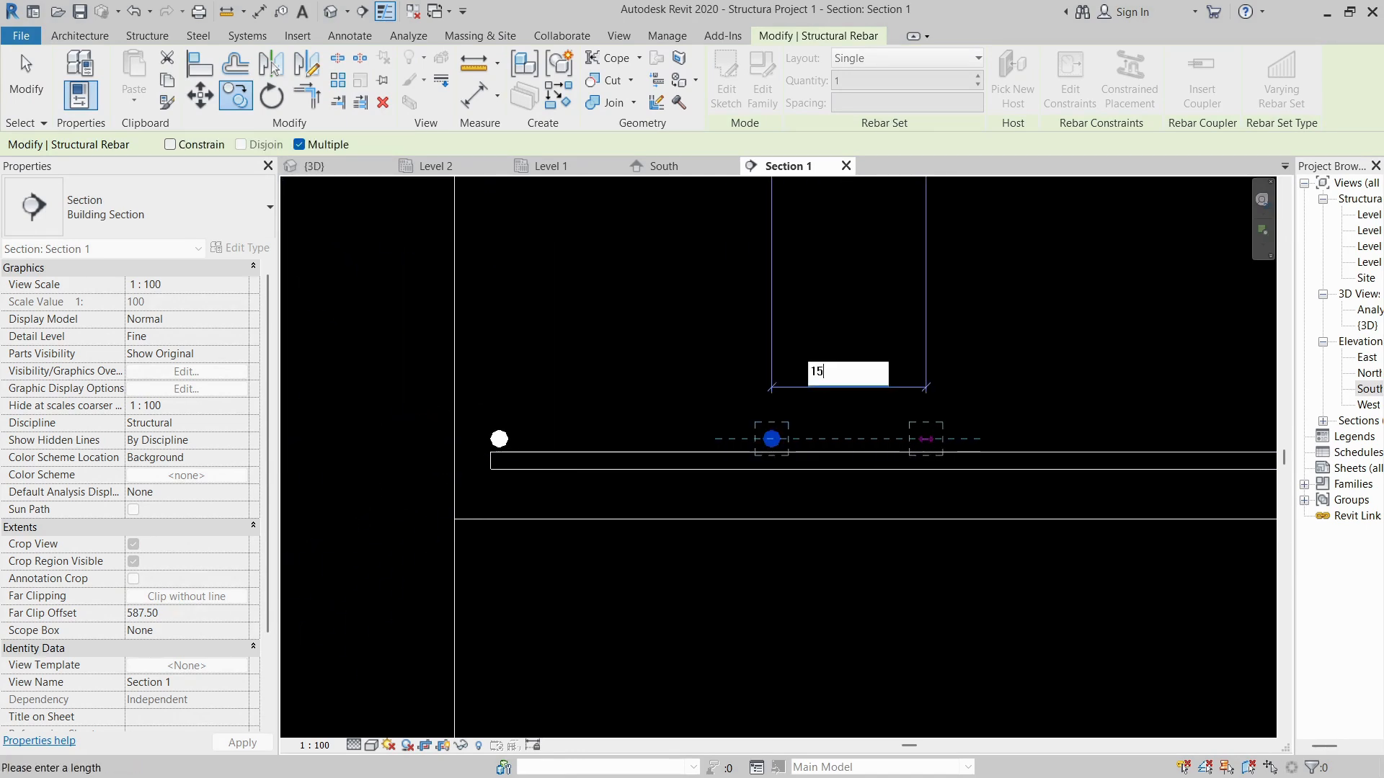
{"action": "key", "text": "Return"}
{"action": "scroll", "coordinate": [409, 455], "scroll_direction": "down", "scroll_amount": 5}
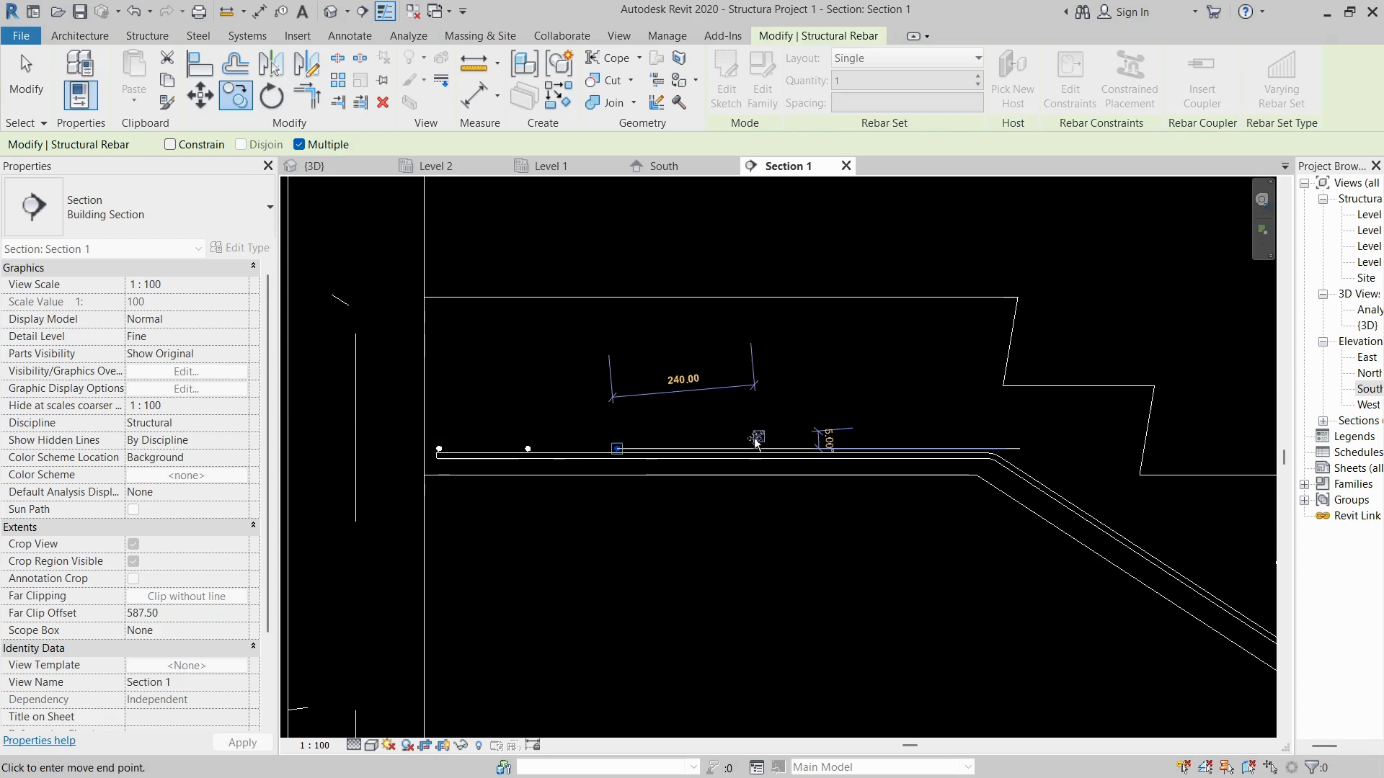
{"action": "type", "text": "150"}
{"action": "key", "text": "Return"}
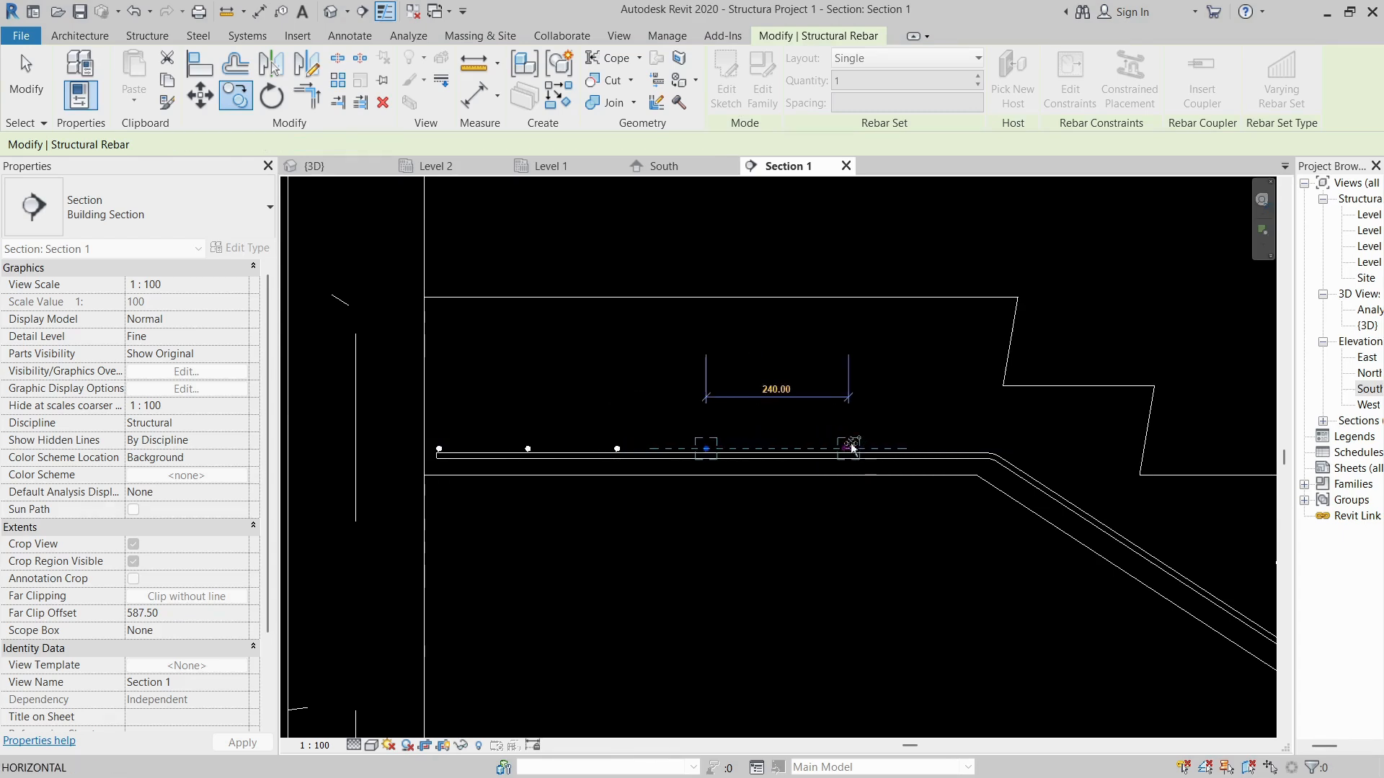
{"action": "type", "text": "150"}
{"action": "key", "text": "Return"}
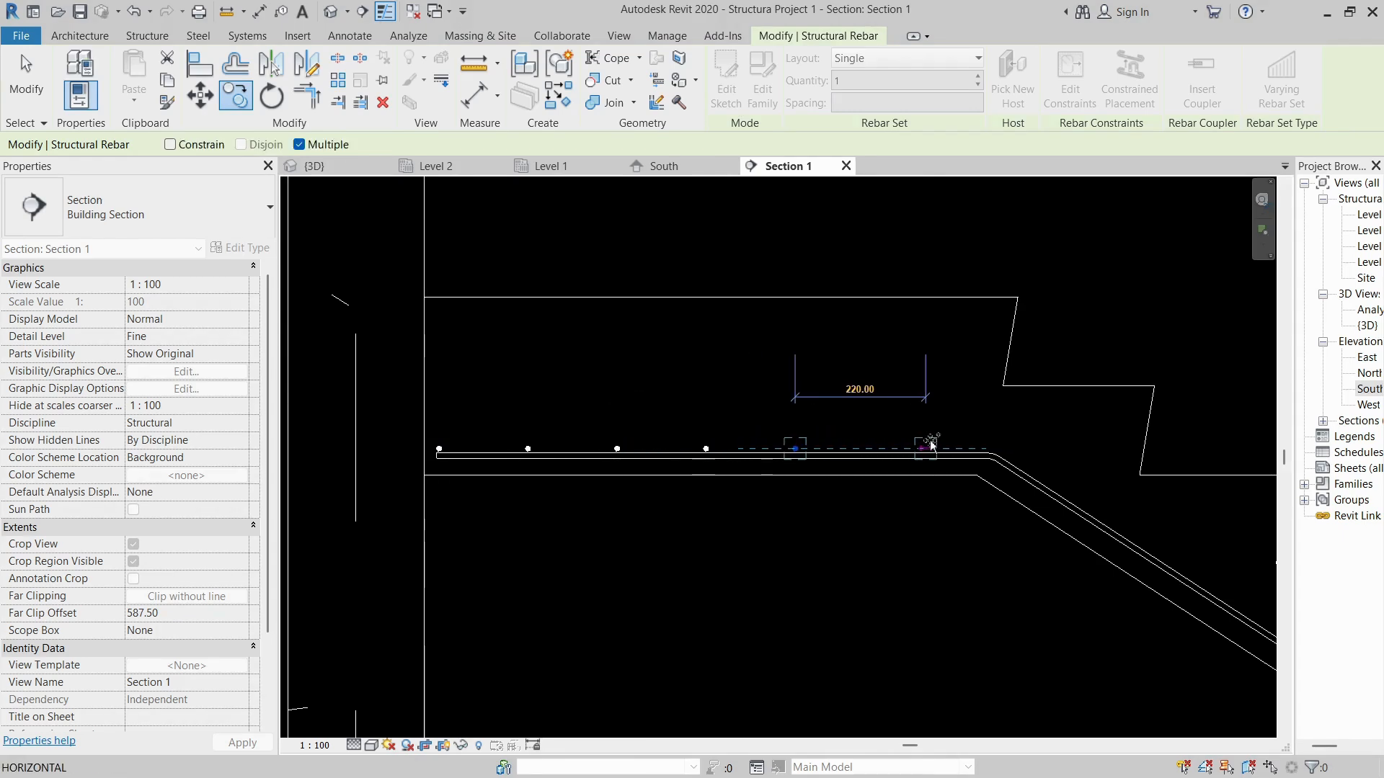
{"action": "type", "text": "150"}
{"action": "key", "text": "Return"}
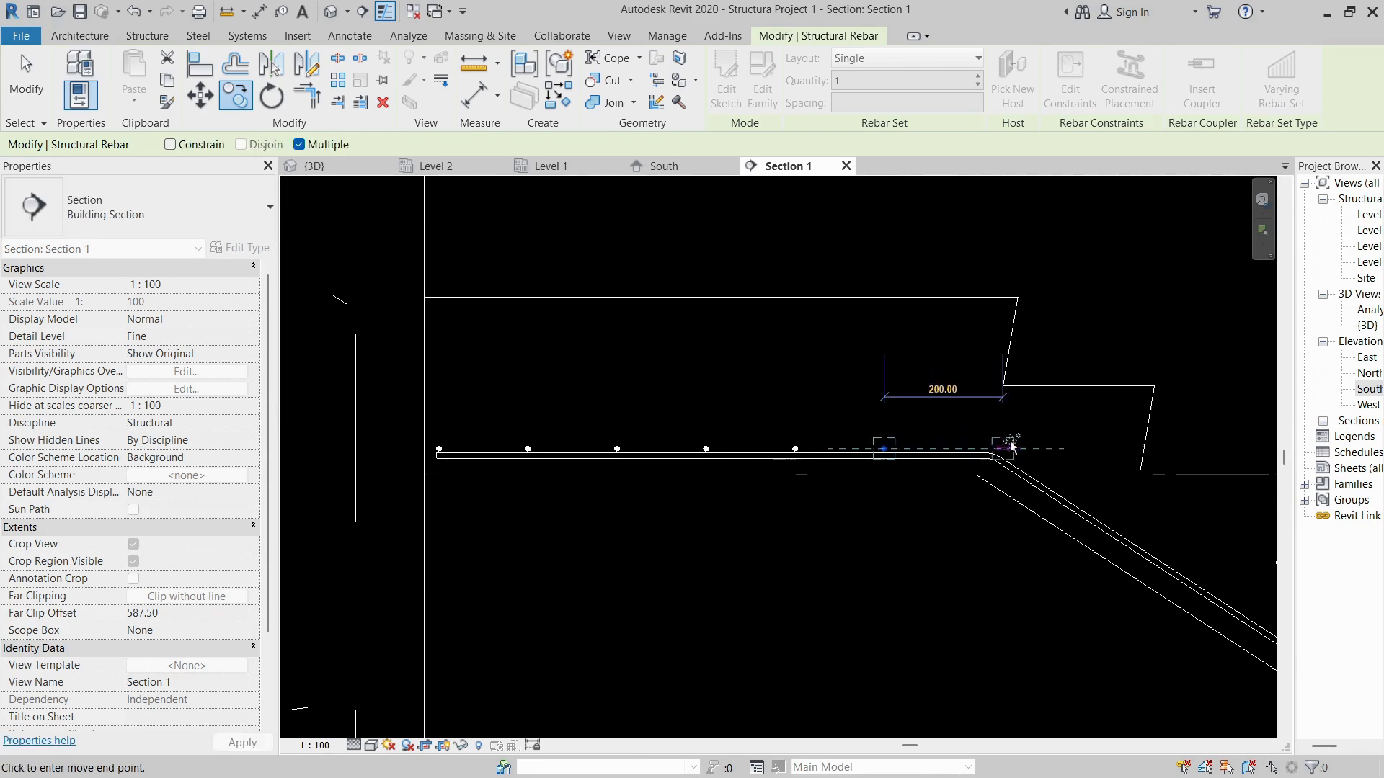
{"action": "scroll", "coordinate": [980, 447], "scroll_direction": "up", "scroll_amount": 1}
{"action": "type", "text": "1"}
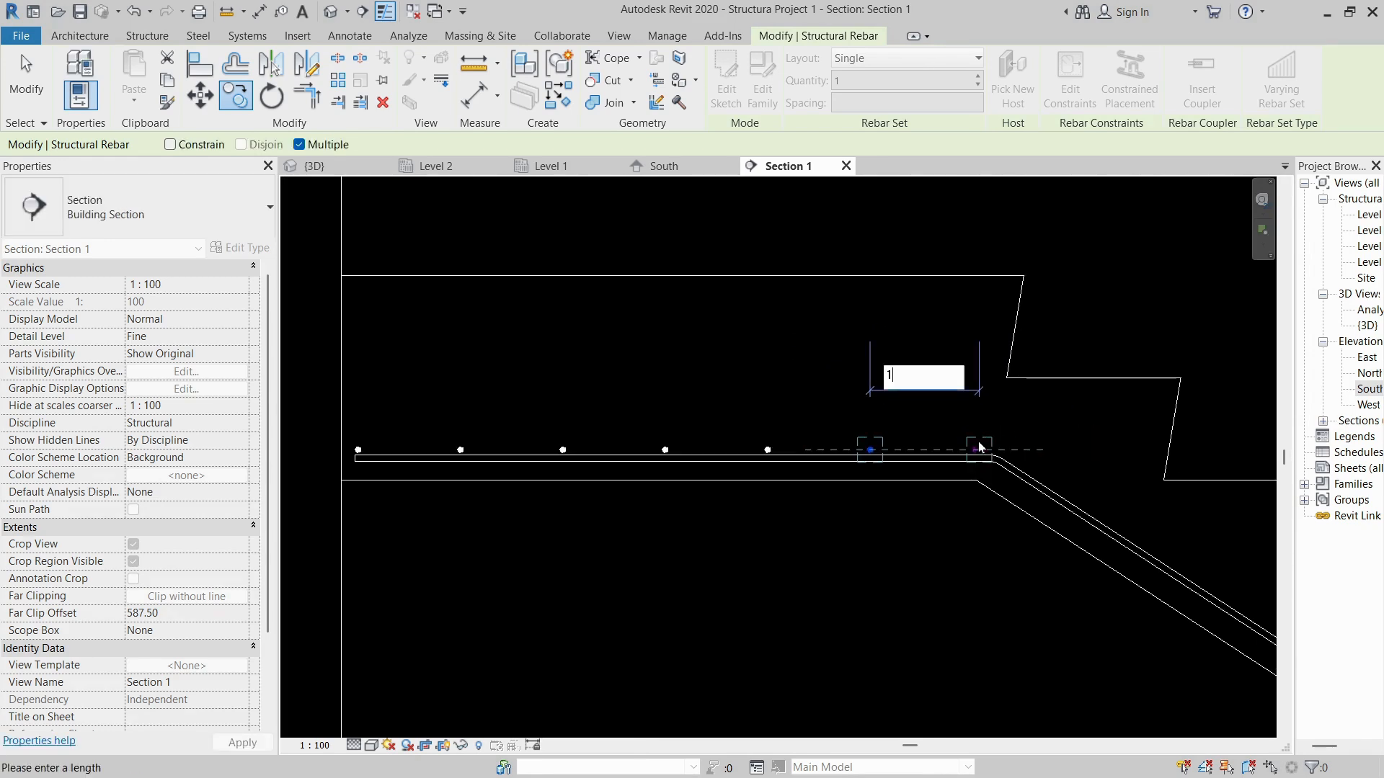
{"action": "type", "text": "50"}
{"action": "key", "text": "Return"}
- Add one more copy of the crosswise bar 150 mm down the lower flight, parallel to the sloped bent bar, and finish copying
{"action": "scroll", "coordinate": [1038, 504], "scroll_direction": "up", "scroll_amount": 2}
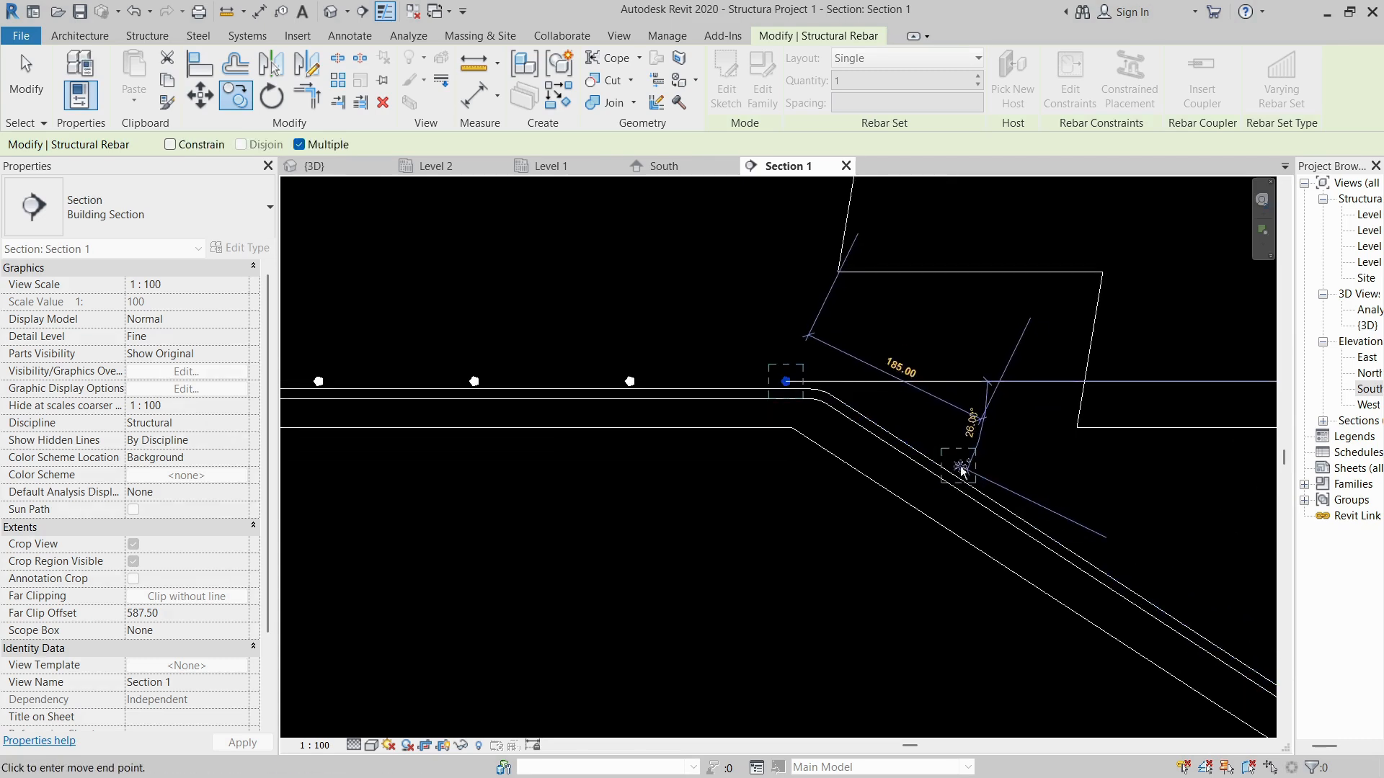
{"action": "scroll", "coordinate": [959, 474], "scroll_direction": "up", "scroll_amount": 2}
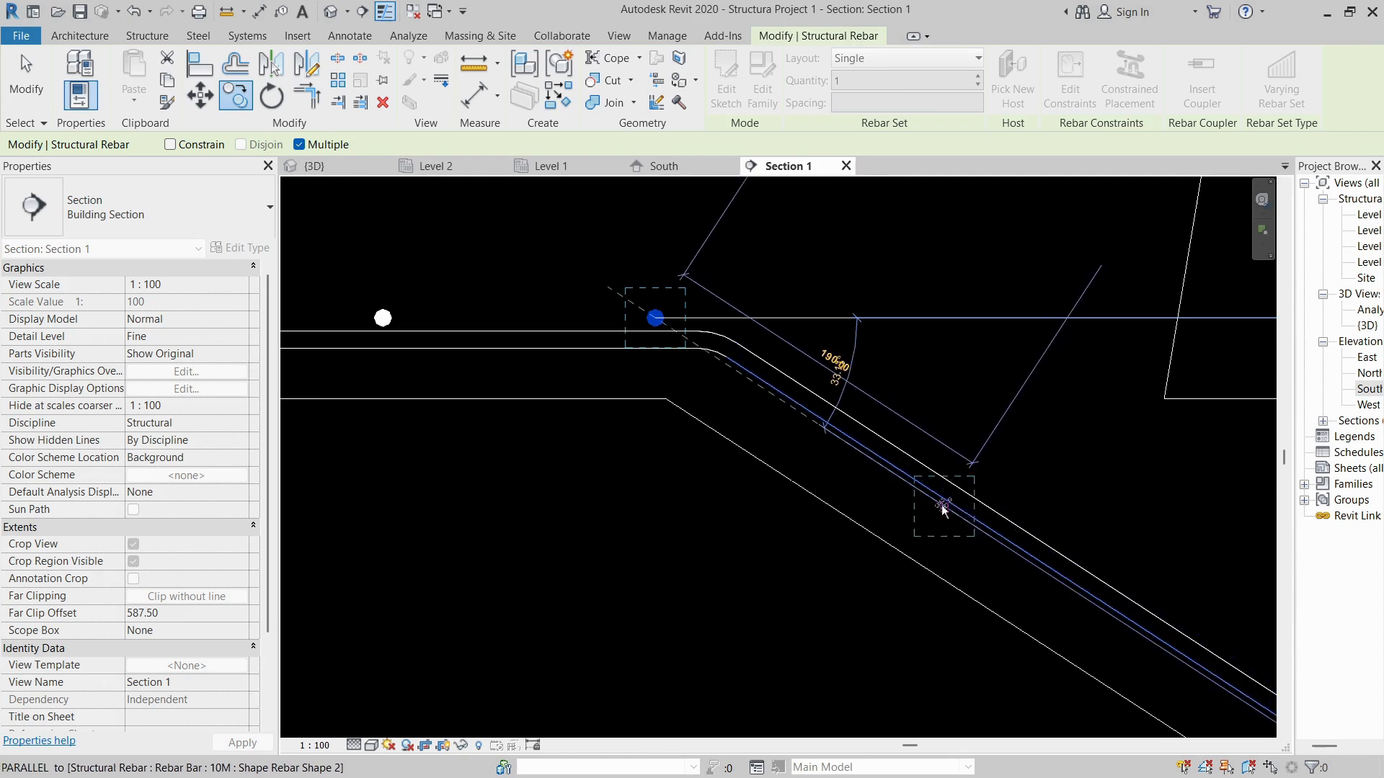
{"action": "type", "text": "150"}
{"action": "key", "text": "Return"}
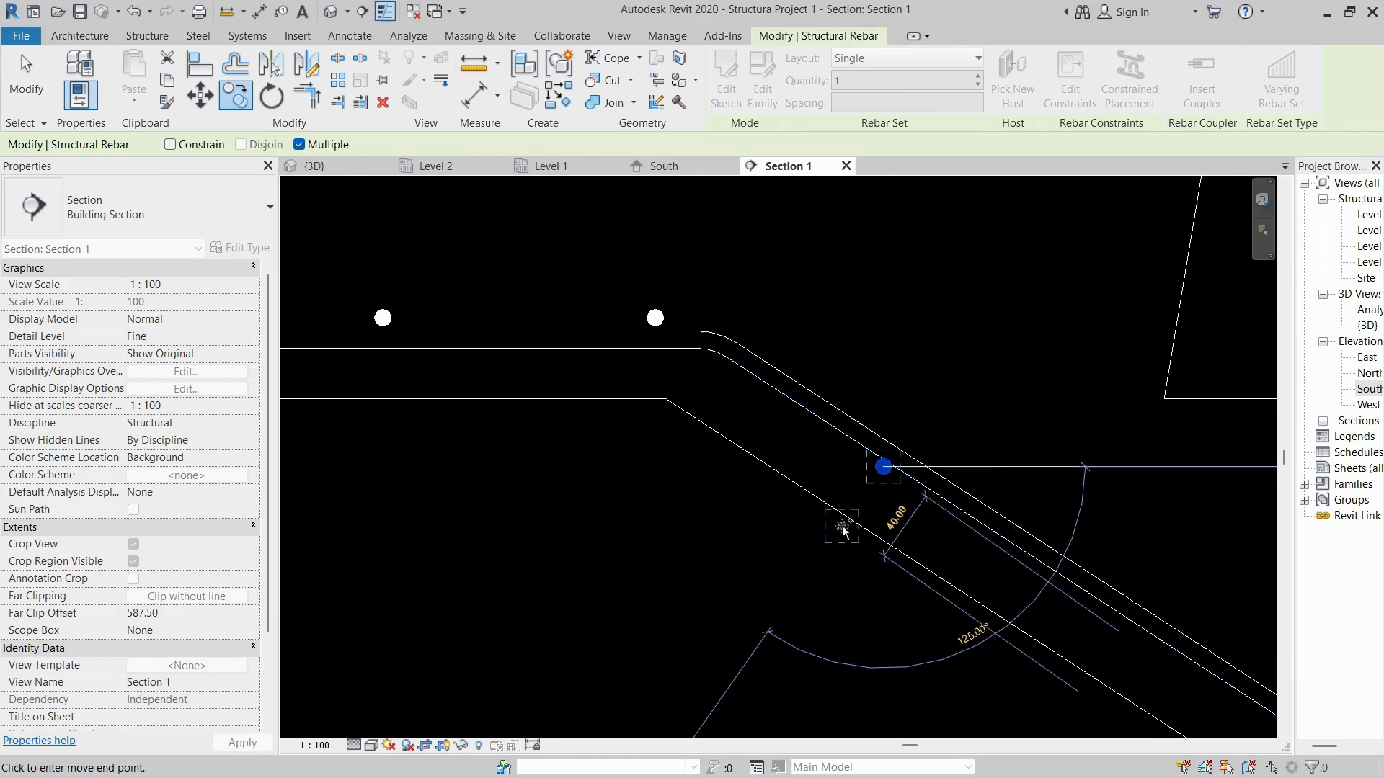
{"action": "key", "text": "Escape"}
{"action": "key", "text": "Escape"}
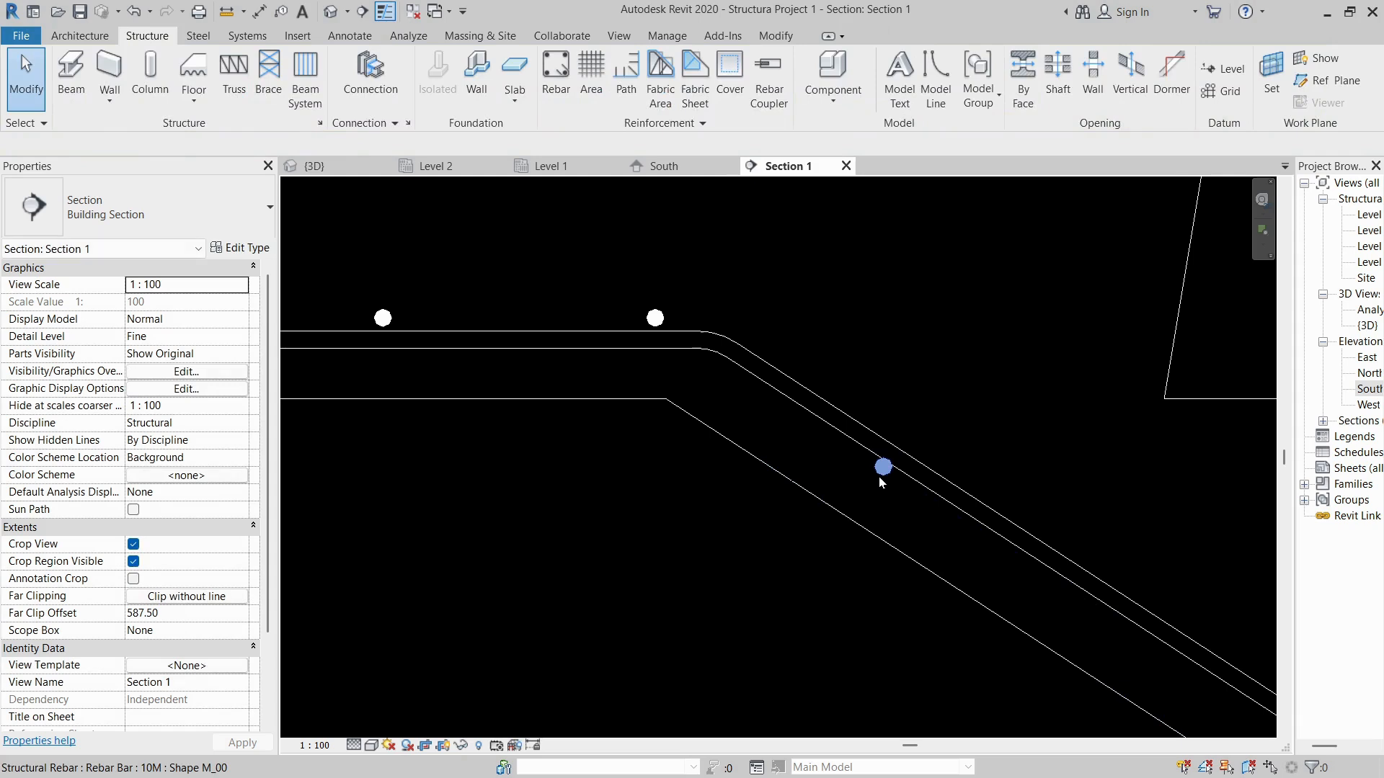
- Nudge the crosswise bar in the flight and the landing bar nearest the bend down to beneath the bent bar
{"action": "left_click", "coordinate": [879, 477]}
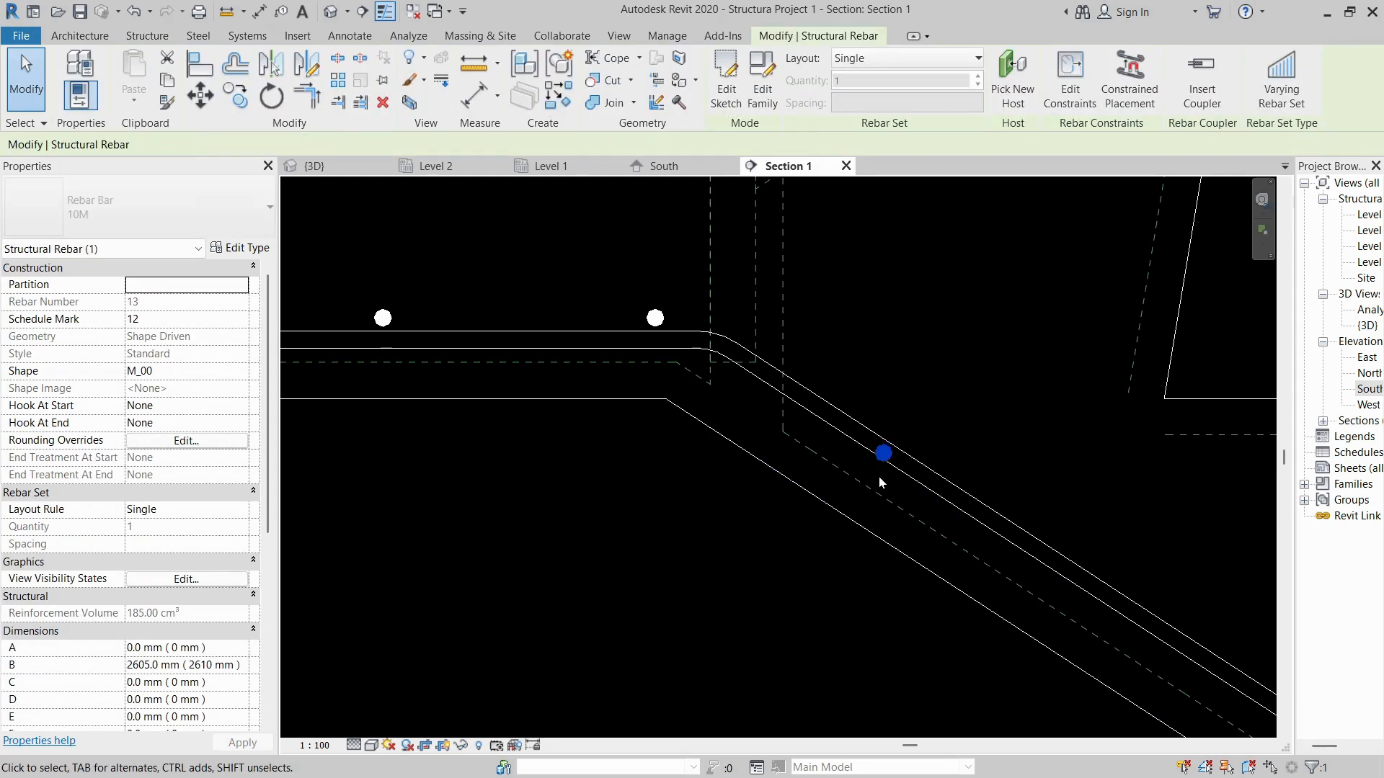
{"action": "left_click_drag", "start_coordinate": [879, 477], "coordinate": [883, 480]}
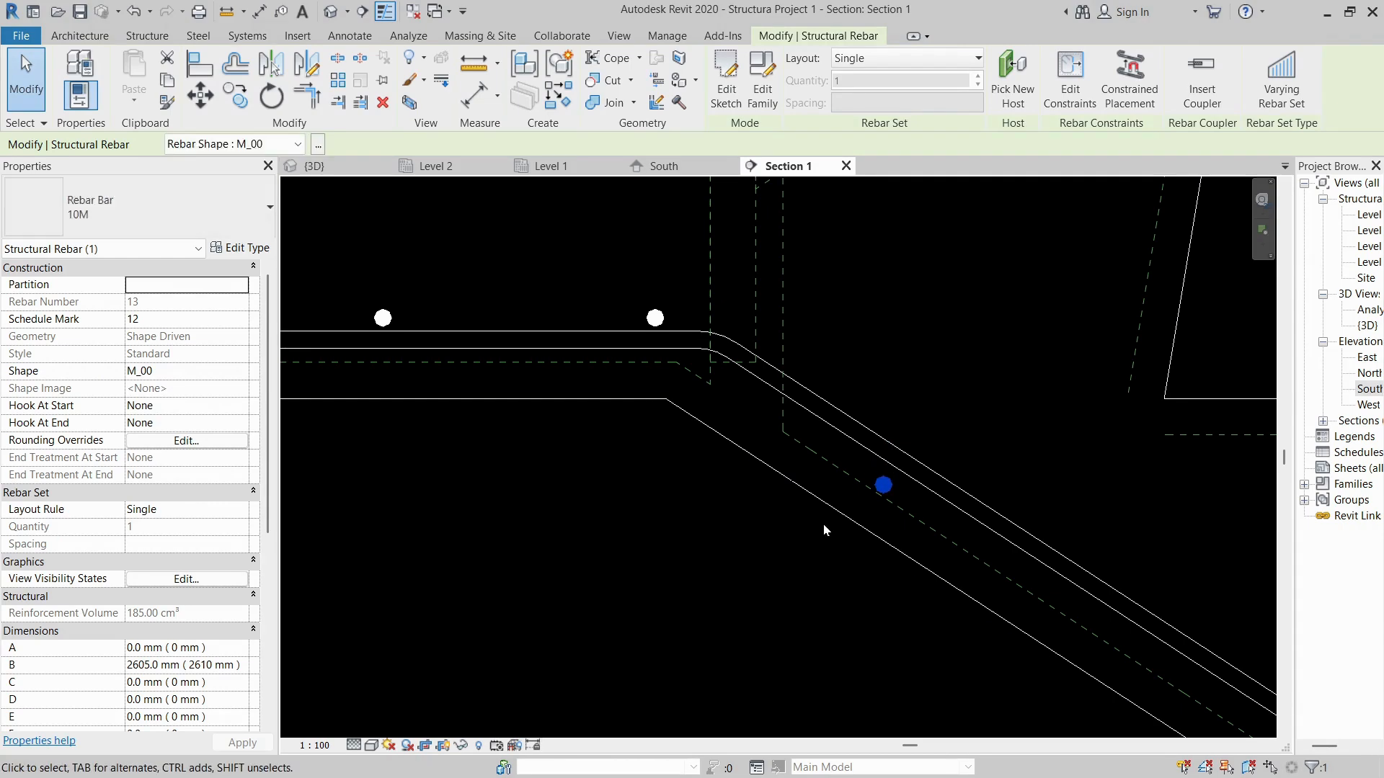
{"action": "left_click", "coordinate": [655, 320]}
{"action": "key", "text": "Down"}
{"action": "key", "text": "Down"}
{"action": "key", "text": "Down"}
{"action": "key", "text": "Down"}
{"action": "key", "text": "Down"}
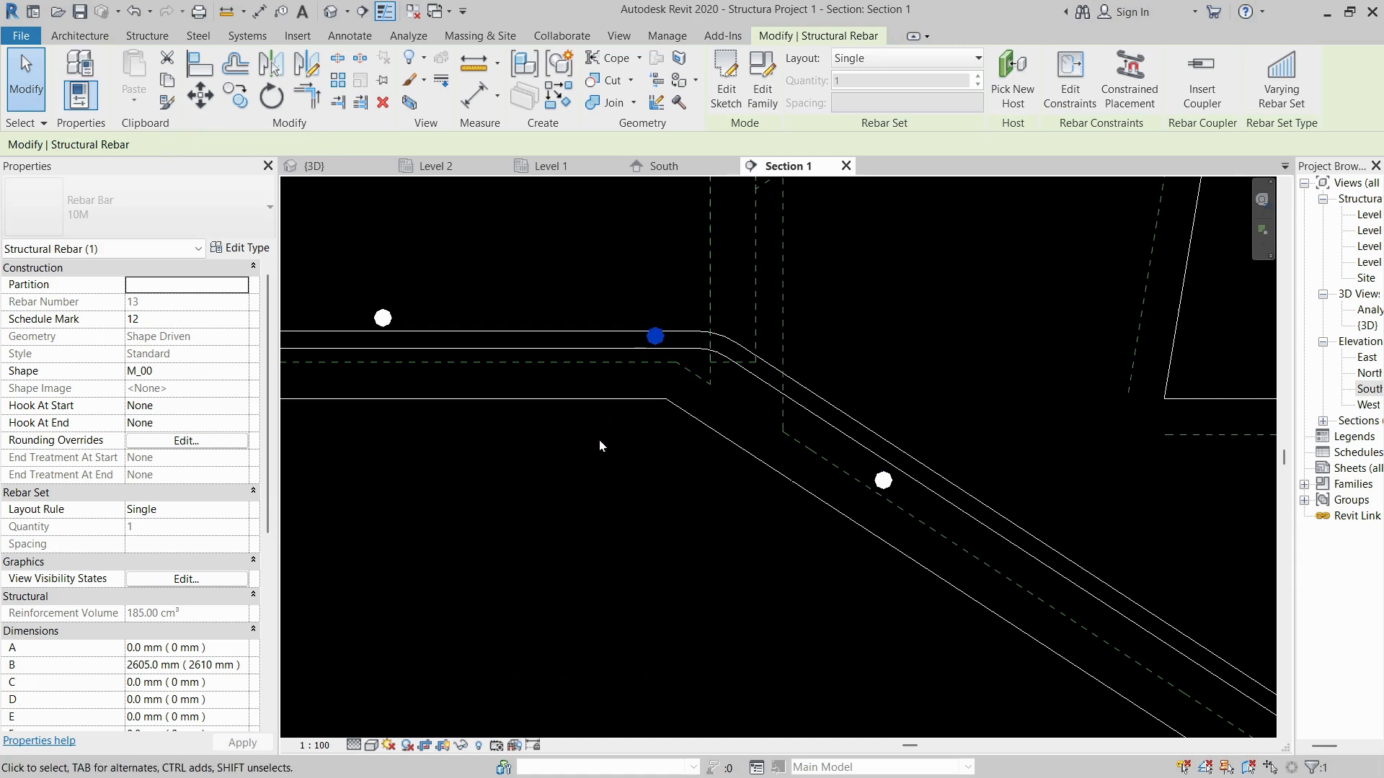
{"action": "key", "text": "Down"}
{"action": "key", "text": "Down"}
{"action": "key", "text": "Down"}
{"action": "key", "text": "Down"}
{"action": "key", "text": "Down"}
{"action": "key", "text": "Down"}
{"action": "key", "text": "Down"}
{"action": "key", "text": "Down"}
{"action": "key", "text": "Up"}
{"action": "key", "text": "Up"}
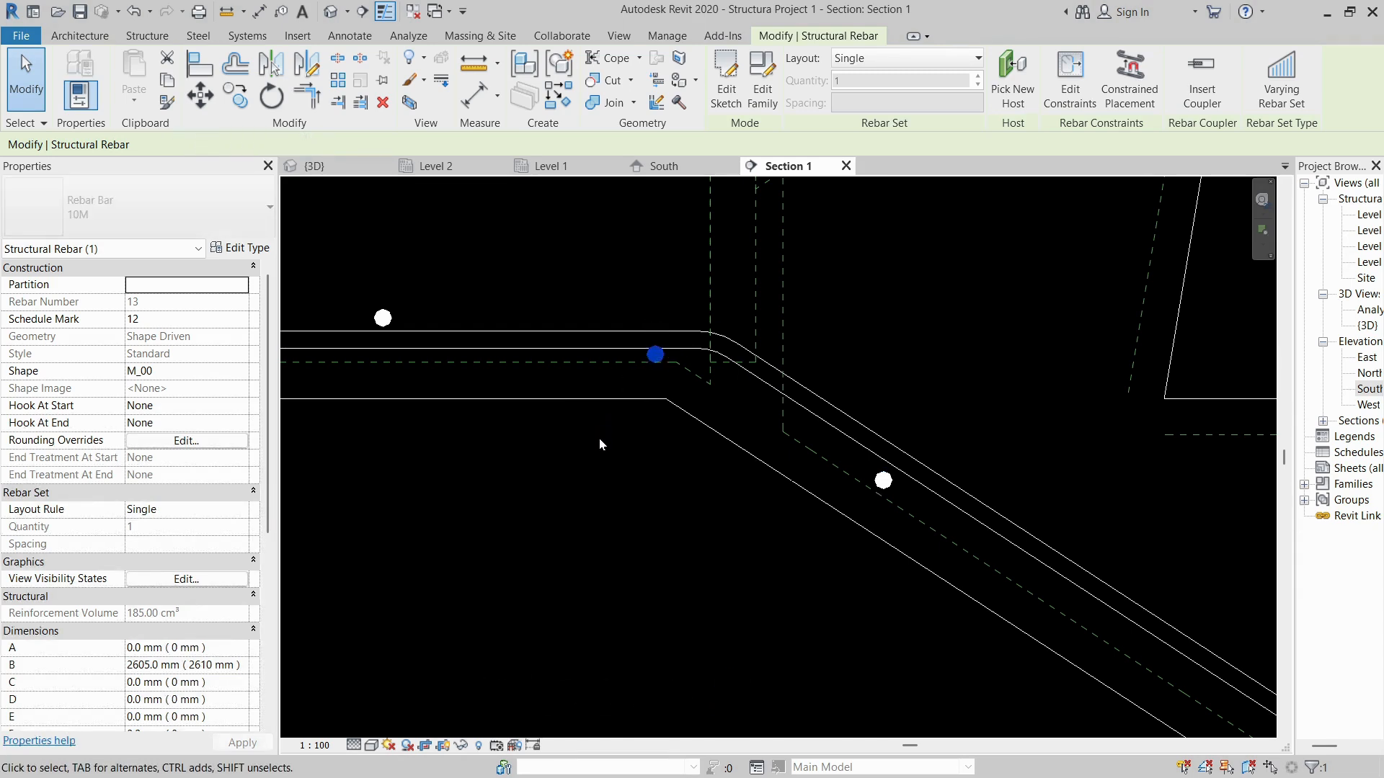
{"action": "scroll", "coordinate": [721, 454], "scroll_direction": "down", "scroll_amount": 5}
{"action": "left_click", "coordinate": [771, 514]}
{"action": "scroll", "coordinate": [831, 520], "scroll_direction": "down", "scroll_amount": 4}
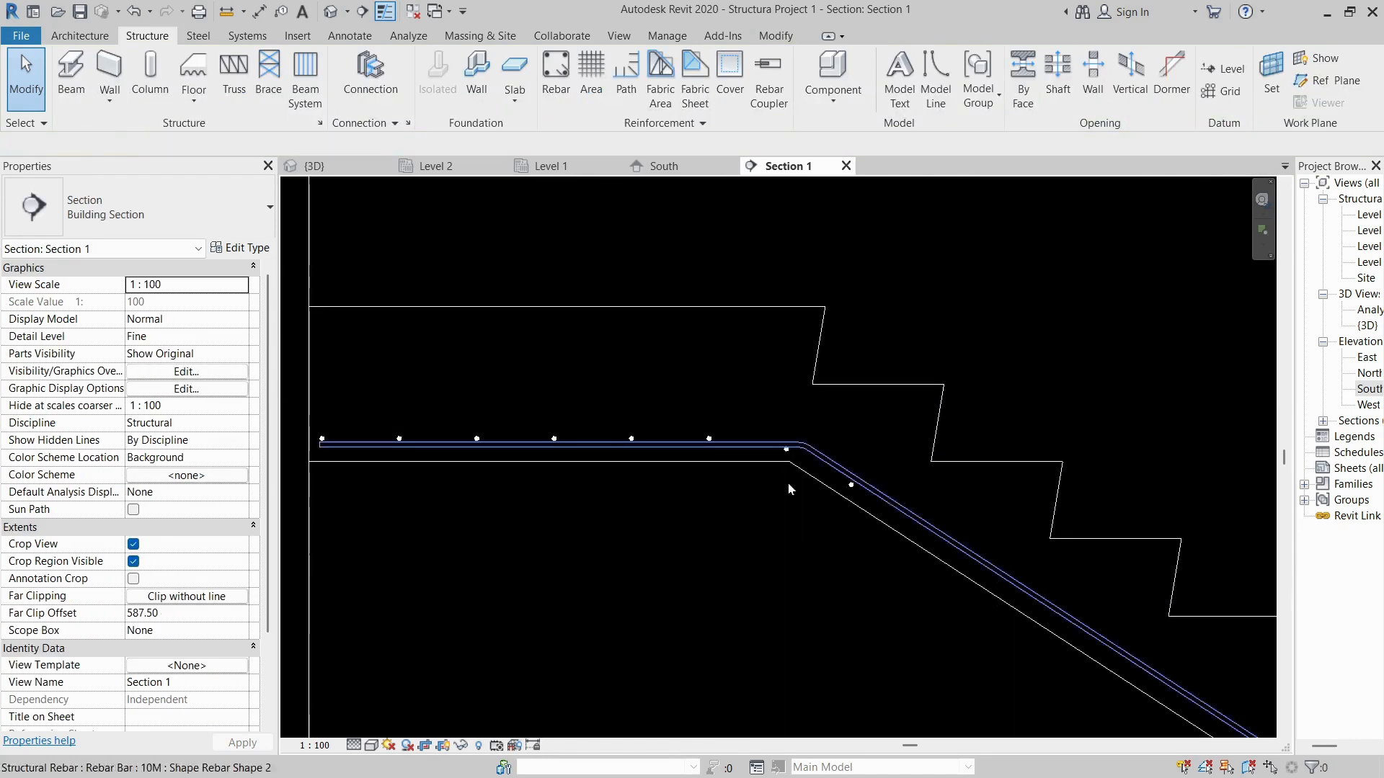
- Select the other six crosswise bars in the landing and shift them down together to just beneath the bent bar
{"action": "middle_click_drag", "start_coordinate": [317, 426], "coordinate": [418, 422]}
{"action": "scroll", "coordinate": [389, 418], "scroll_direction": "up", "scroll_amount": 1}
{"action": "left_click_drag", "start_coordinate": [382, 395], "coordinate": [851, 527]}
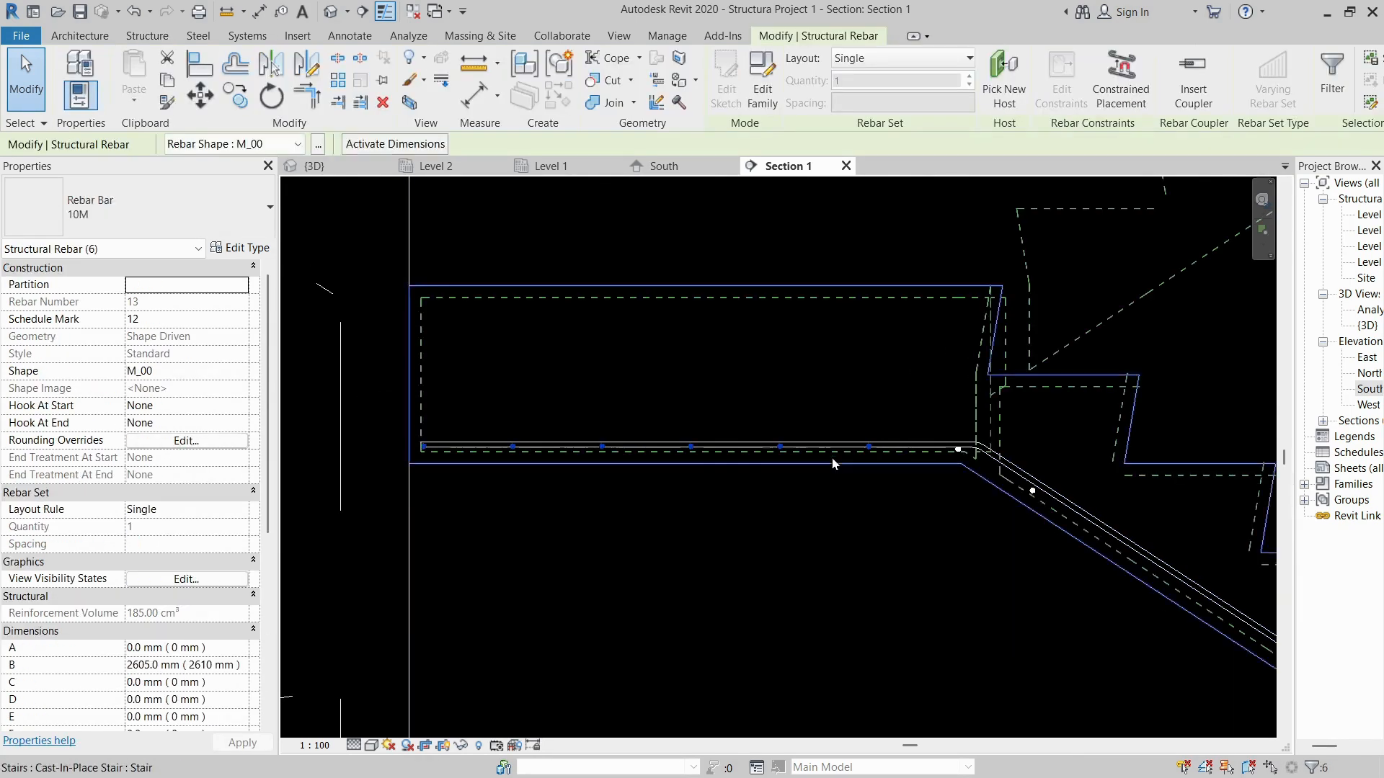
{"action": "scroll", "coordinate": [831, 452], "scroll_direction": "up", "scroll_amount": 2}
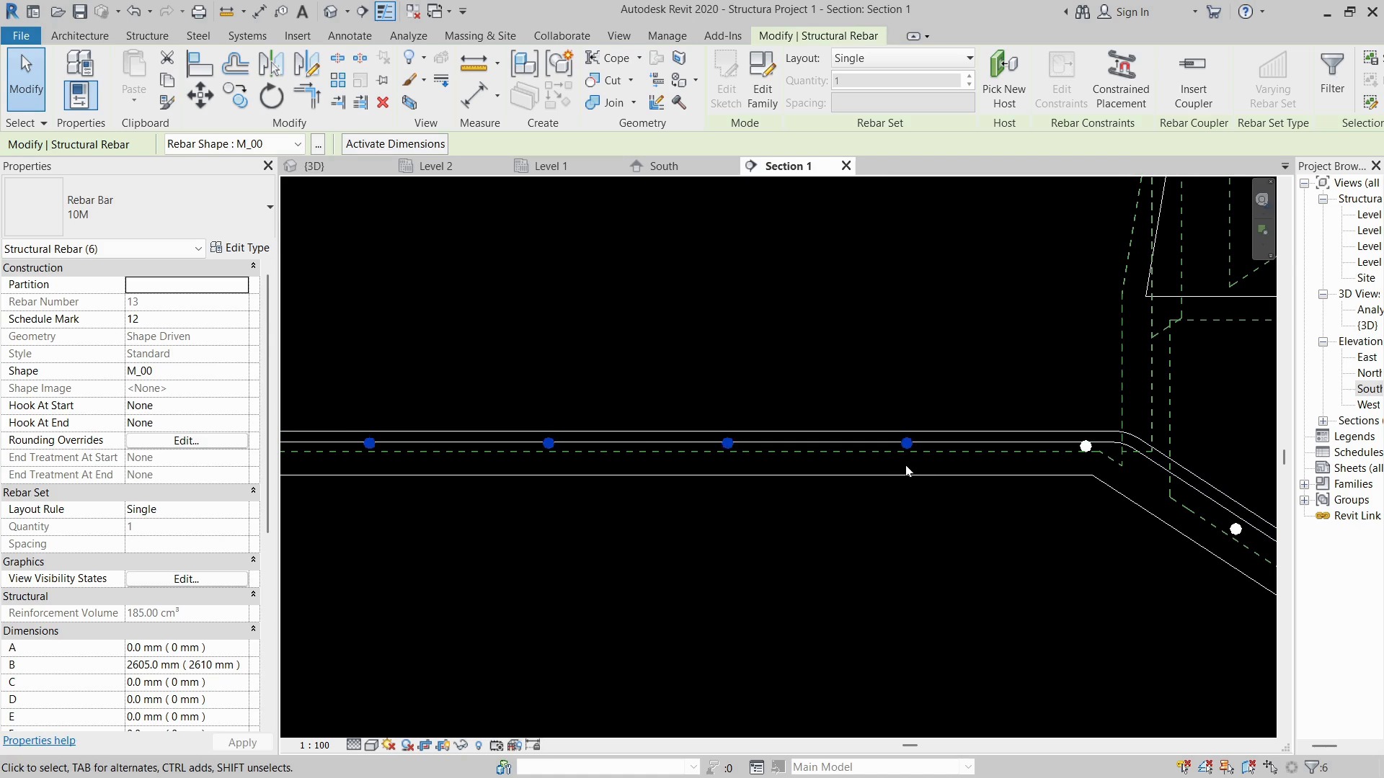
{"action": "scroll", "coordinate": [906, 450], "scroll_direction": "up", "scroll_amount": 2}
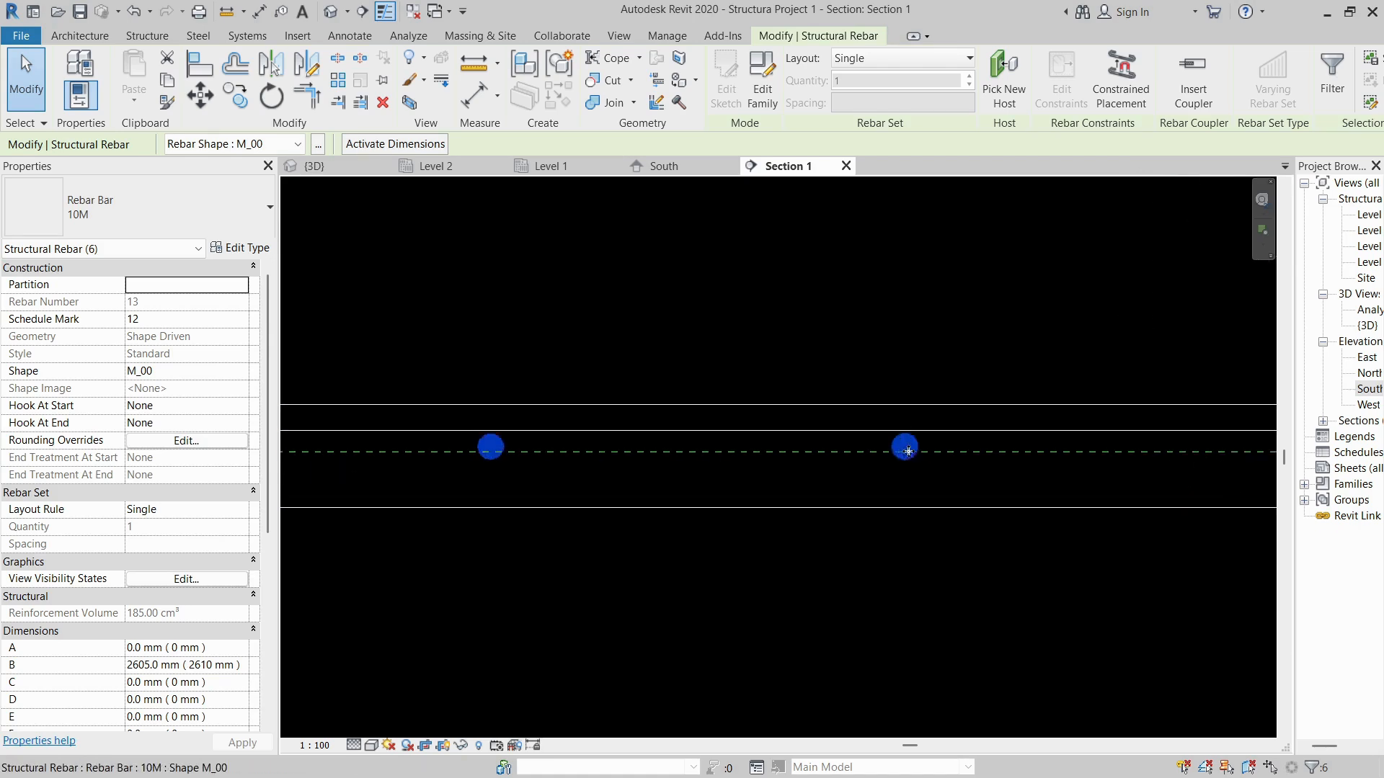
{"action": "scroll", "coordinate": [755, 477], "scroll_direction": "down", "scroll_amount": 4}
{"action": "left_click", "coordinate": [752, 555]}
{"action": "scroll", "coordinate": [610, 491], "scroll_direction": "down", "scroll_amount": 1}
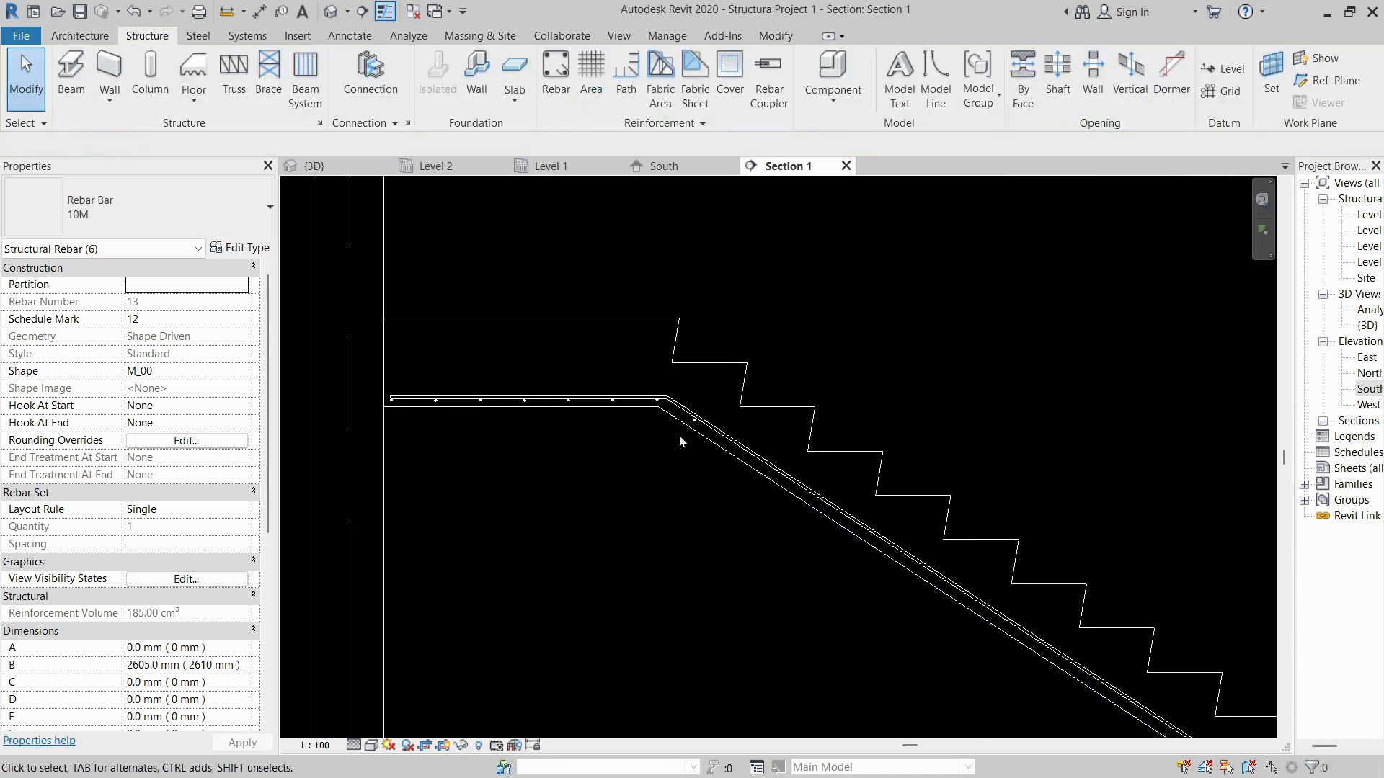
{"action": "scroll", "coordinate": [681, 441], "scroll_direction": "up", "scroll_amount": 2}
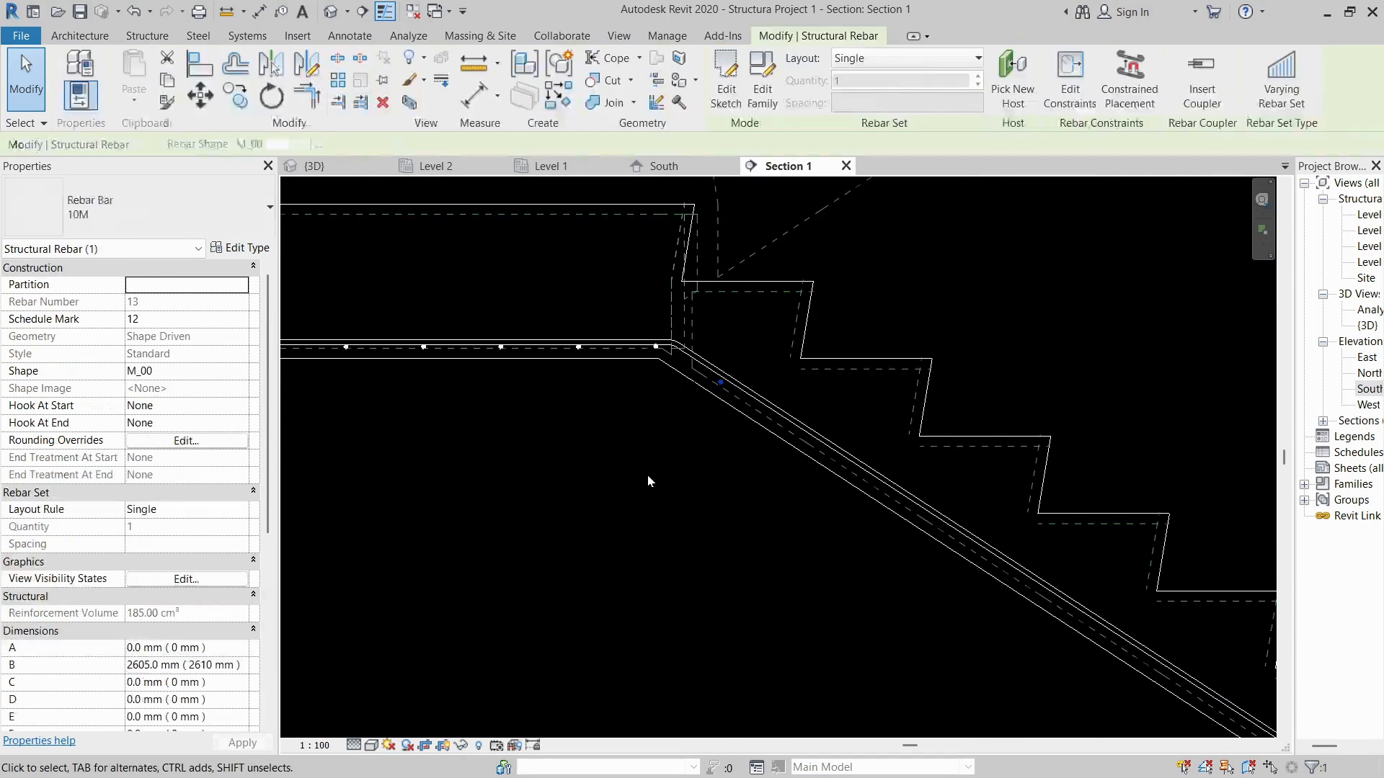
{"action": "left_click", "coordinate": [647, 475]}
{"action": "scroll", "coordinate": [699, 382], "scroll_direction": "up", "scroll_amount": 2}
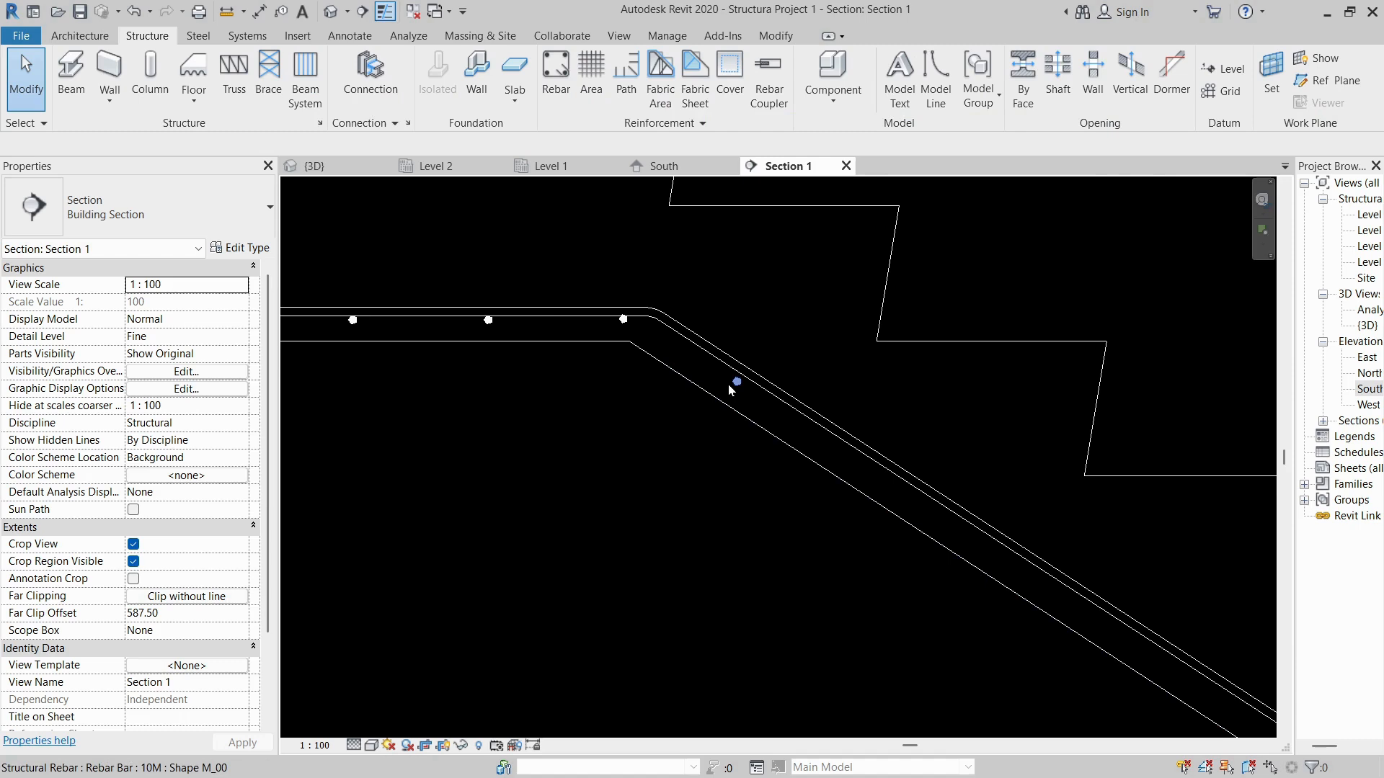
- Show all selected stair rebar unobscured and as solid in the {3D} and Analytical Model views
{"action": "left_click", "coordinate": [729, 388]}
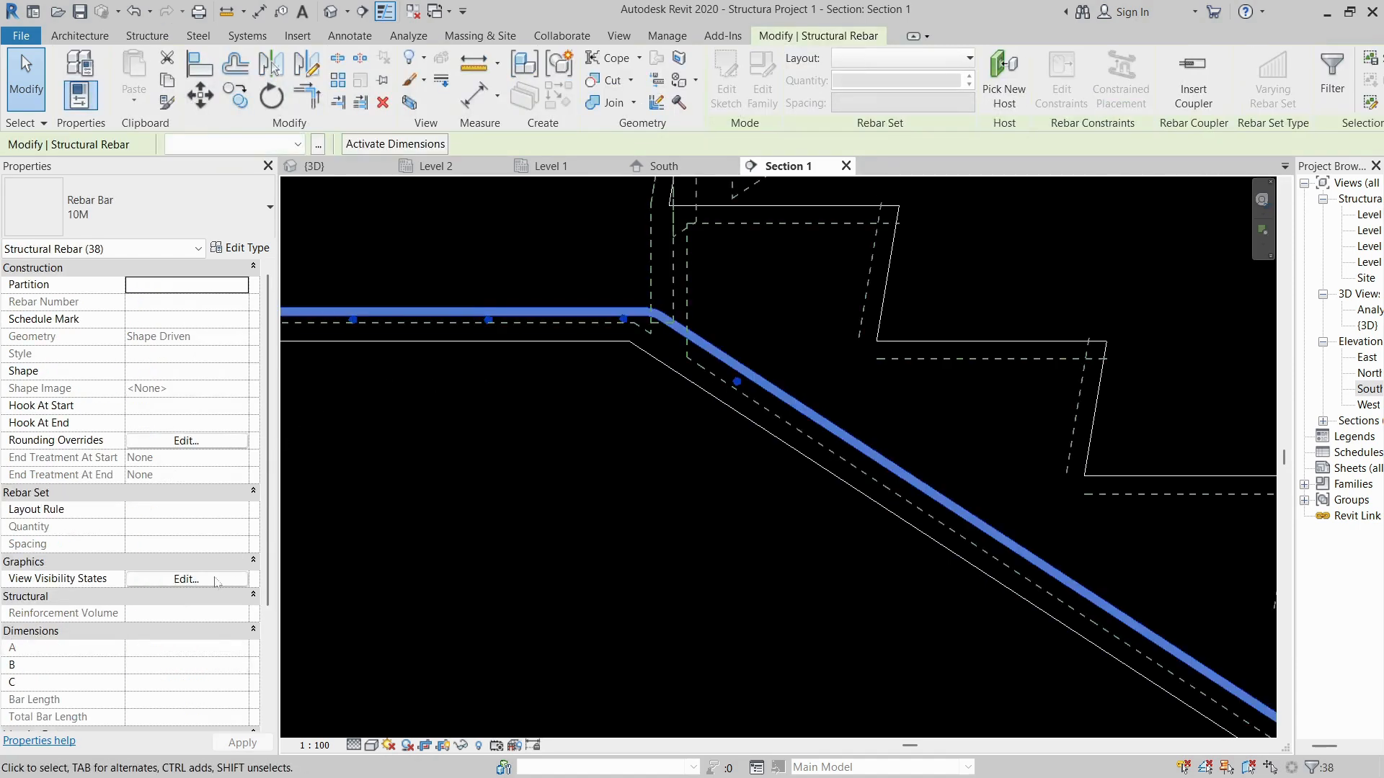
{"action": "left_click", "coordinate": [217, 581]}
{"action": "left_click", "coordinate": [728, 313]}
{"action": "left_click", "coordinate": [730, 329]}
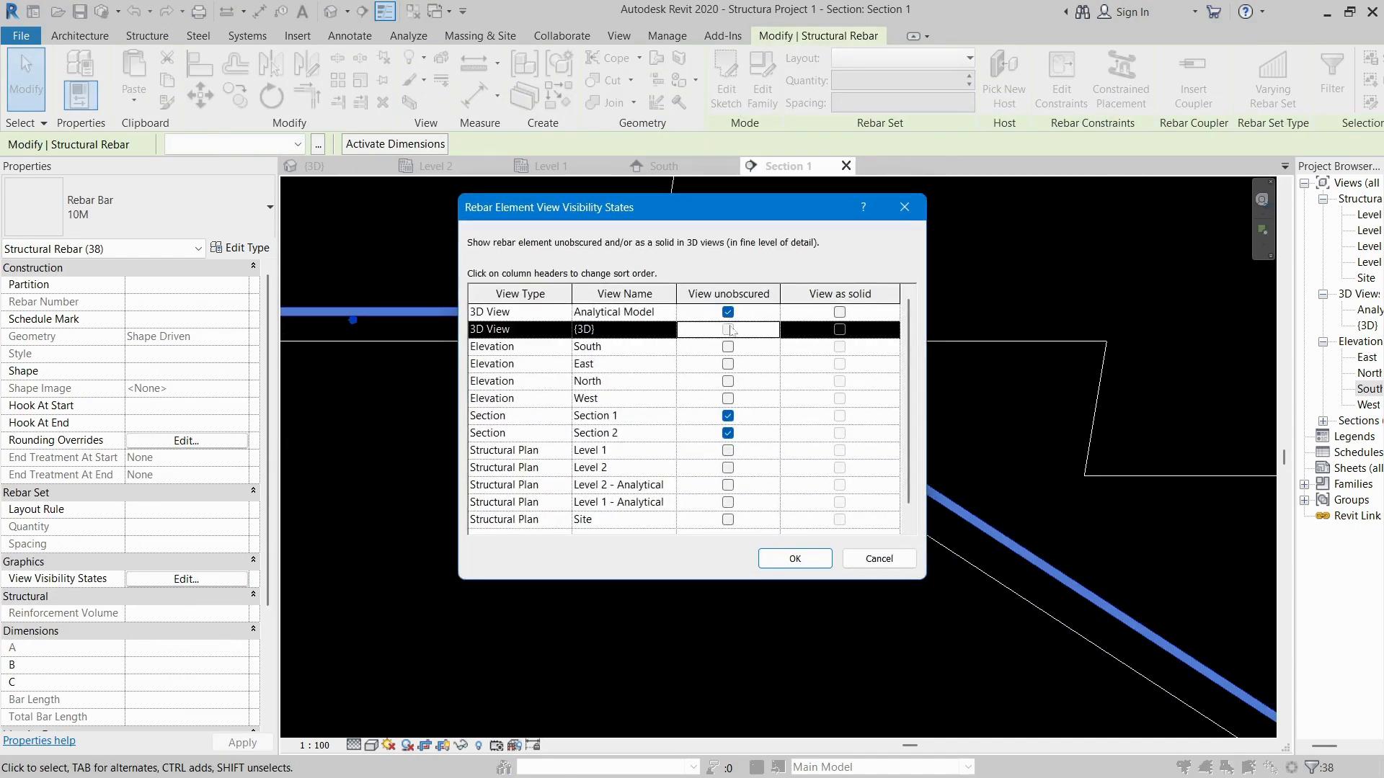
{"action": "left_click", "coordinate": [839, 329]}
{"action": "left_click", "coordinate": [839, 312]}
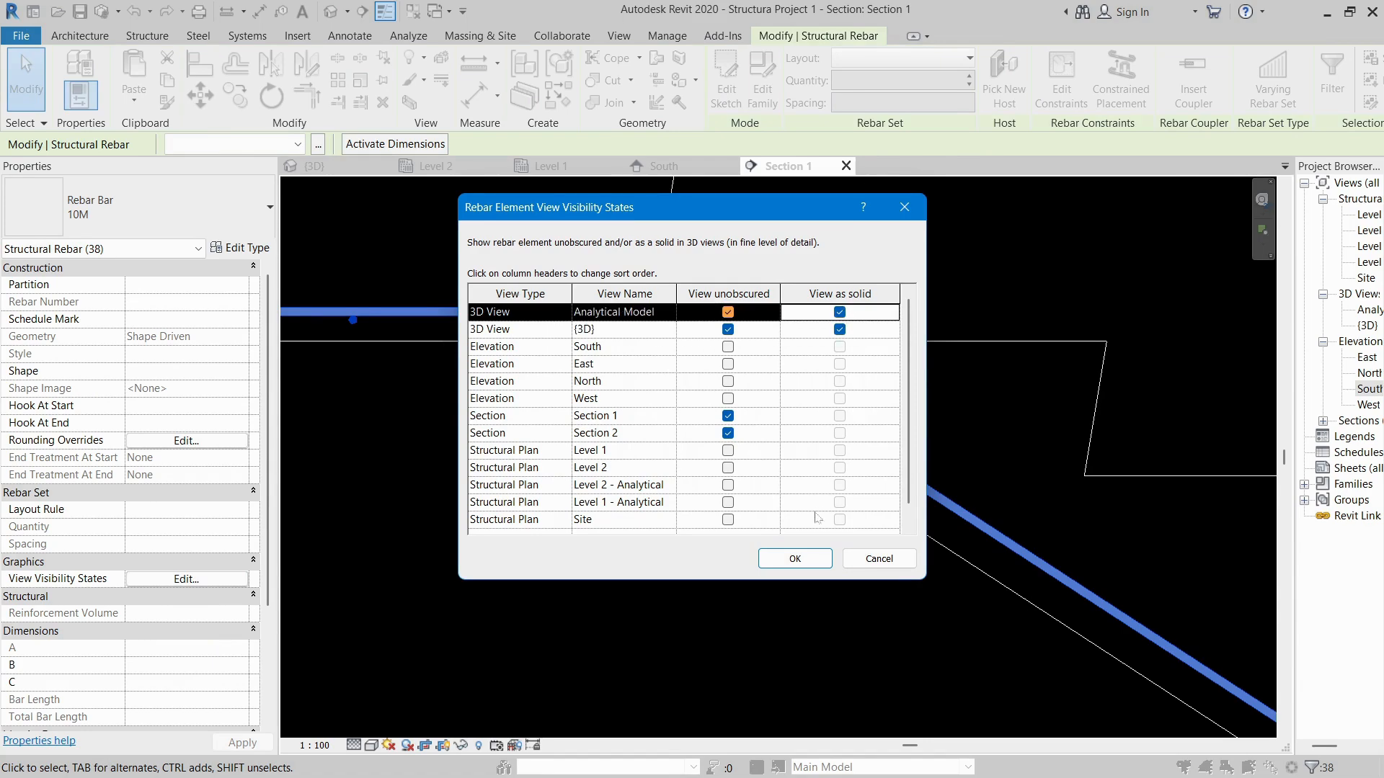
{"action": "left_click", "coordinate": [802, 563]}
{"action": "left_click", "coordinate": [455, 423]}
- In the 3D view, shorten the flight's crosswise bar by pulling its protruding end back toward the lower flight's inner side
{"action": "left_click", "coordinate": [329, 168]}
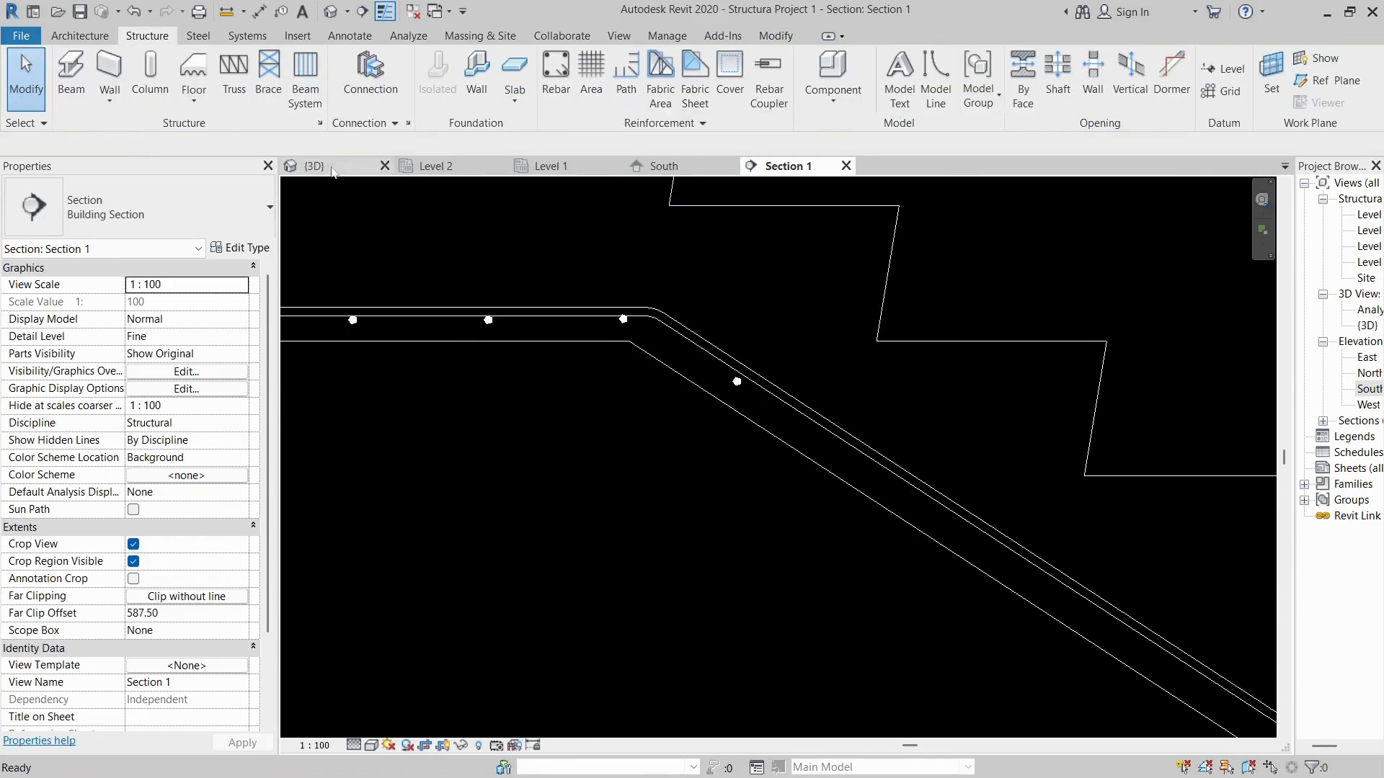
{"action": "middle_click_drag", "start_coordinate": [649, 490], "coordinate": [540, 497], "text": "shift"}
{"action": "scroll", "coordinate": [646, 395], "scroll_direction": "up", "scroll_amount": 5}
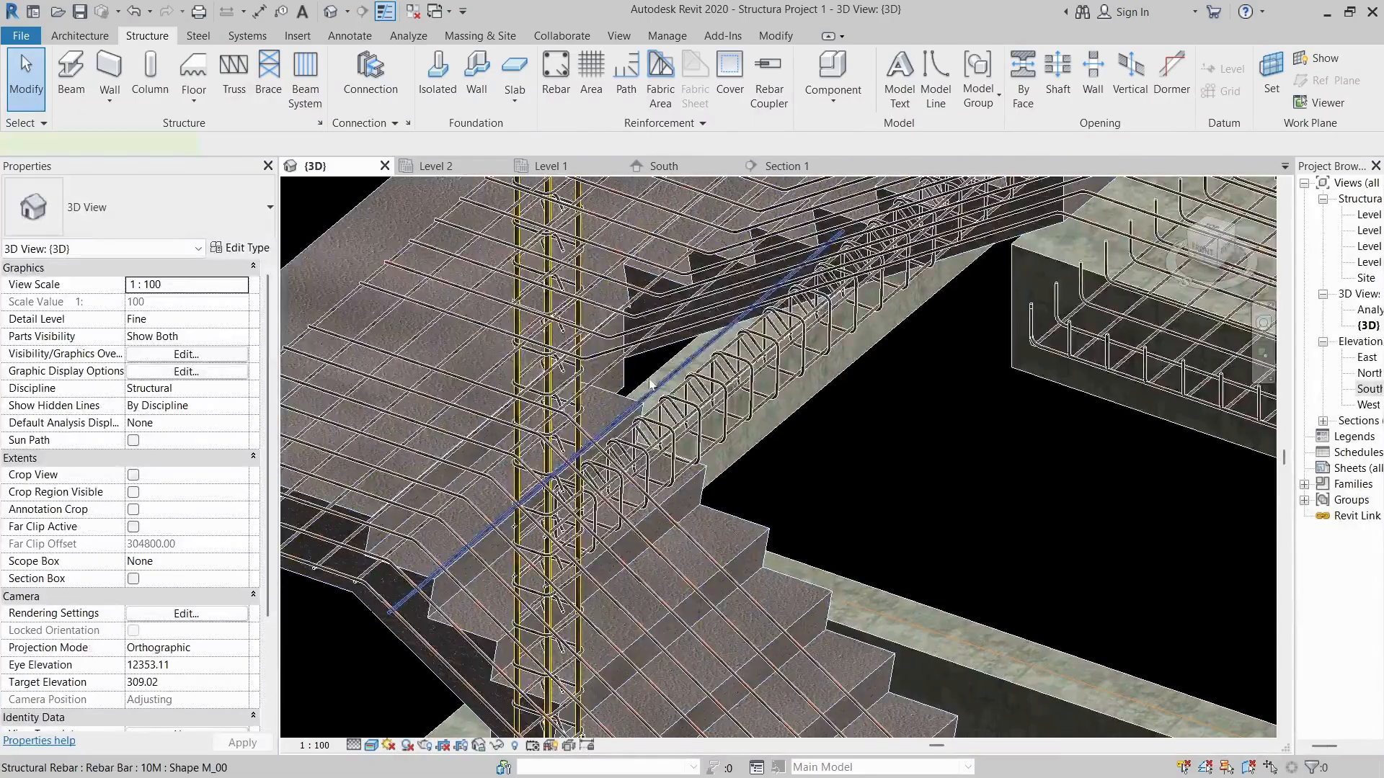
{"action": "left_click", "coordinate": [650, 385]}
{"action": "middle_click_drag", "start_coordinate": [650, 384], "coordinate": [772, 343], "text": "shift"}
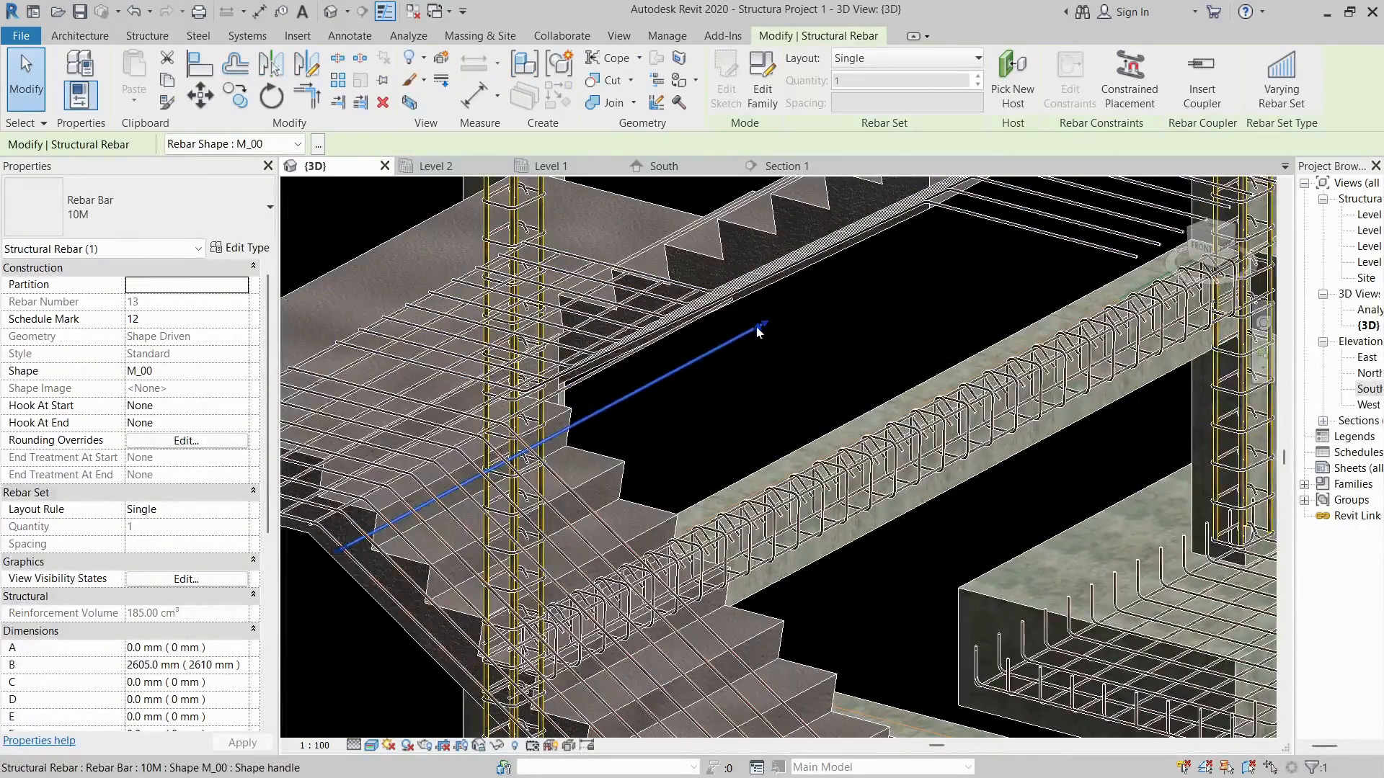
{"action": "left_click_drag", "start_coordinate": [756, 326], "coordinate": [679, 372]}
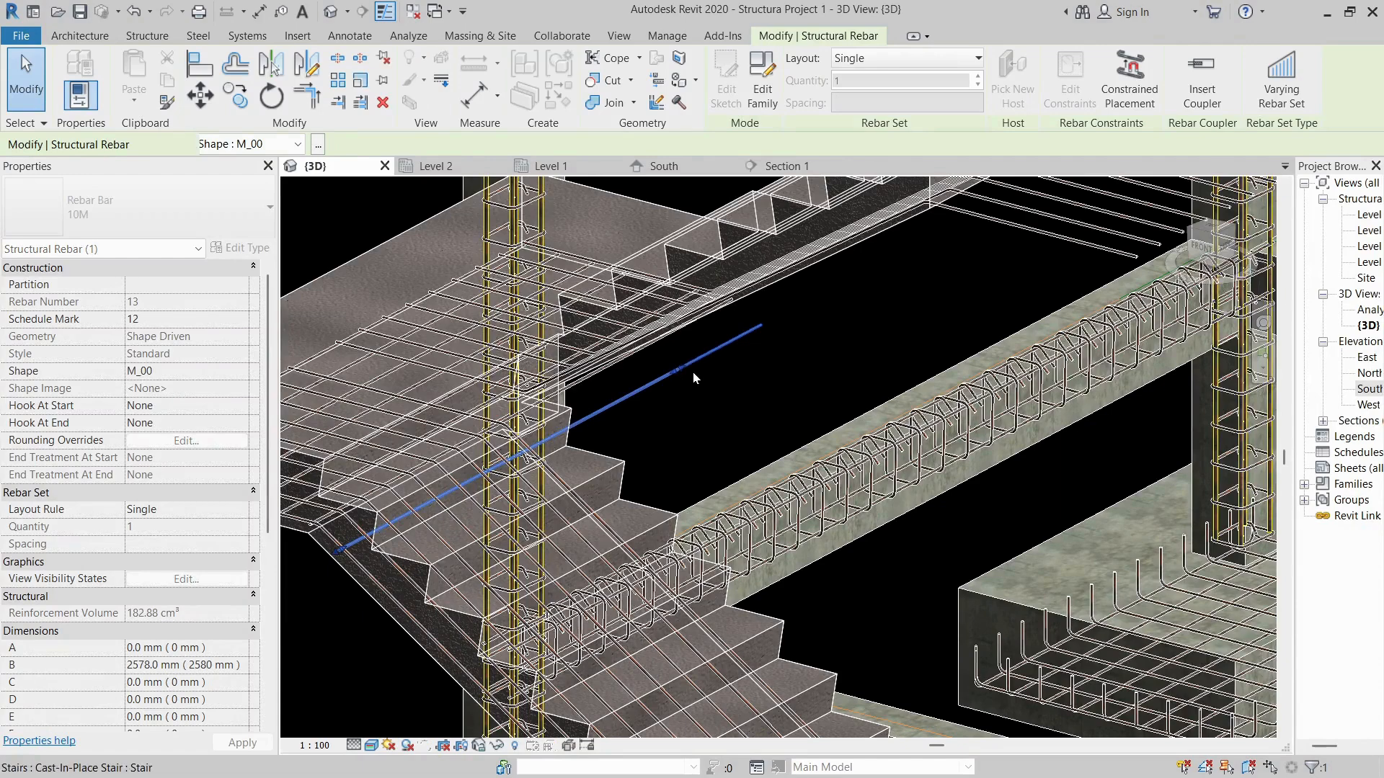
{"action": "left_click_drag", "start_coordinate": [552, 464], "coordinate": [571, 459]}
{"action": "left_click", "coordinate": [670, 399]}
{"action": "middle_click_drag", "start_coordinate": [670, 401], "coordinate": [552, 441], "text": "shift"}
- Try to align the end of the flight's protruding crosswise bar with the stair's inner side edge in the 3D view
{"action": "scroll", "coordinate": [551, 441], "scroll_direction": "up", "scroll_amount": 6}
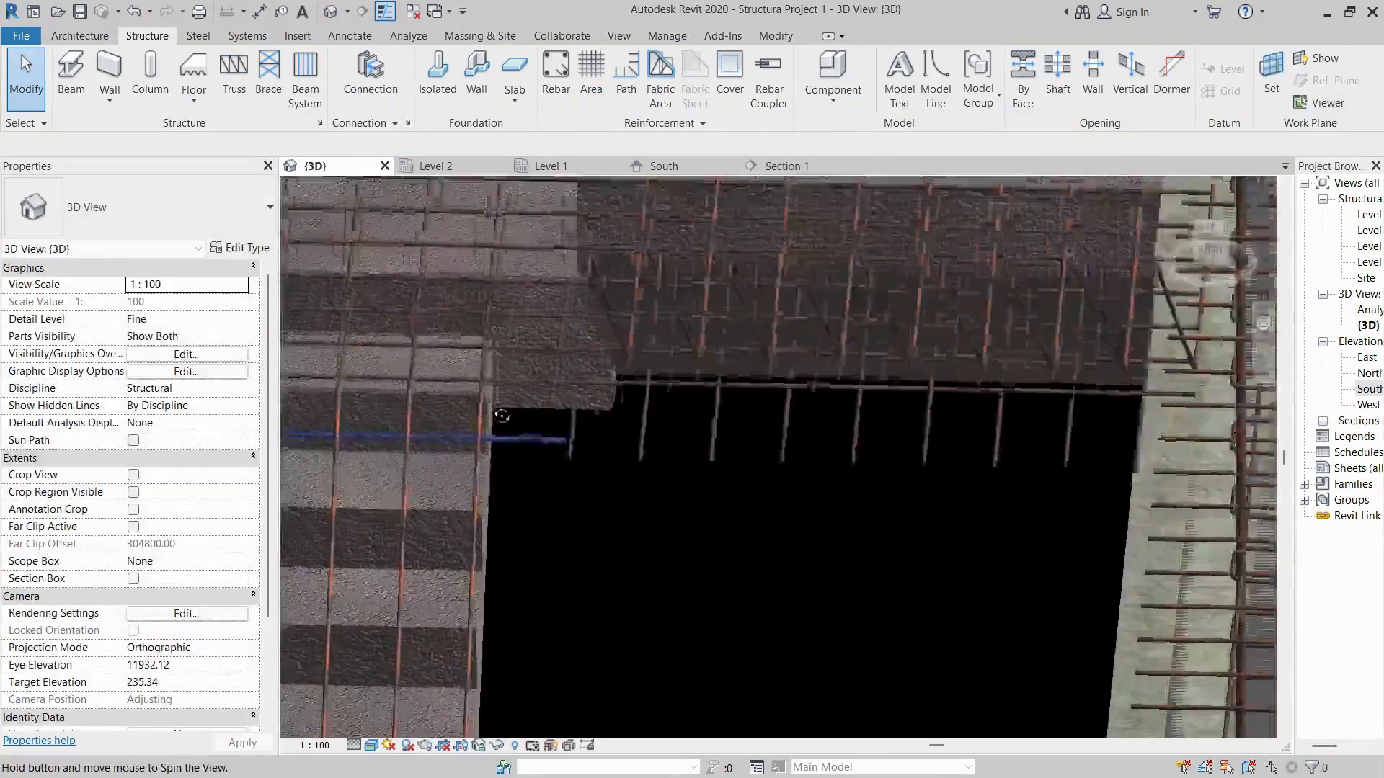
{"action": "scroll", "coordinate": [525, 472], "scroll_direction": "up", "scroll_amount": 2}
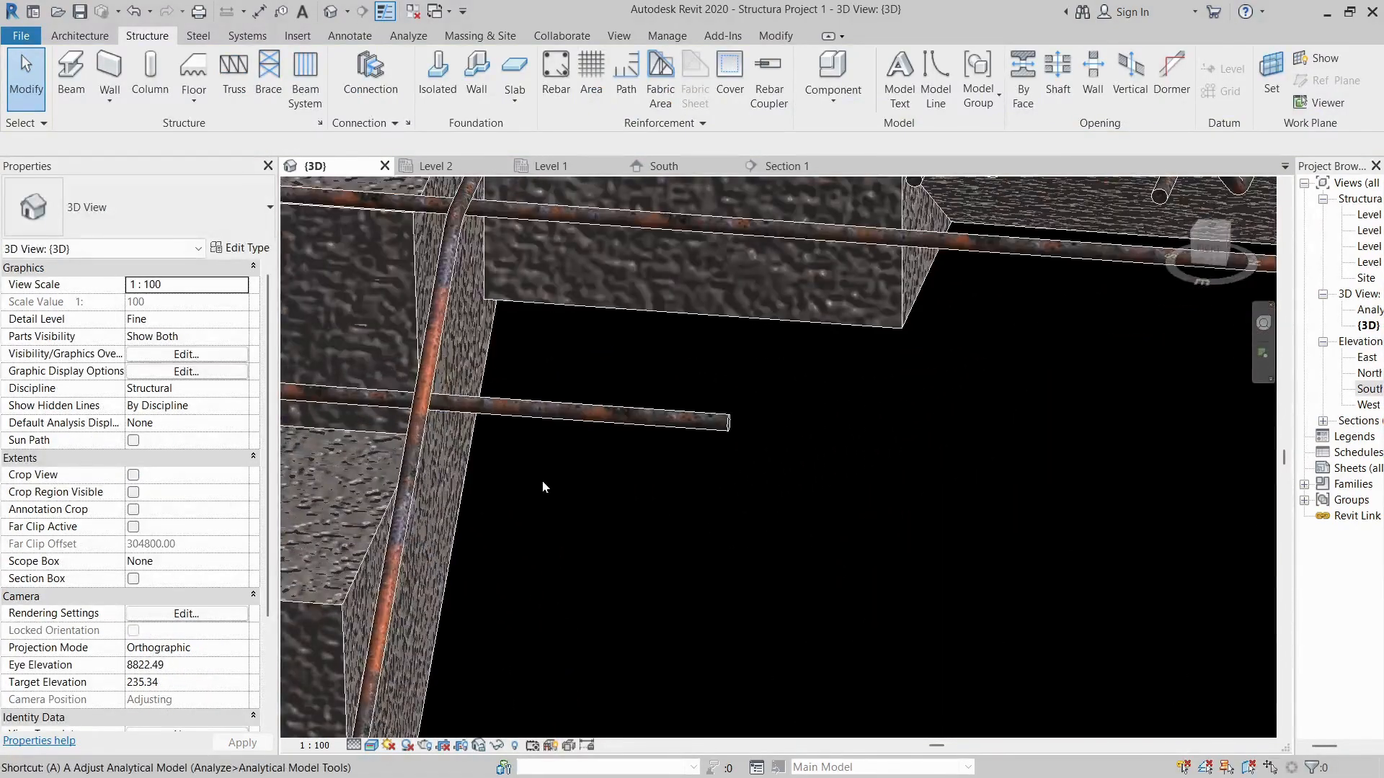
{"action": "left_click", "coordinate": [471, 463]}
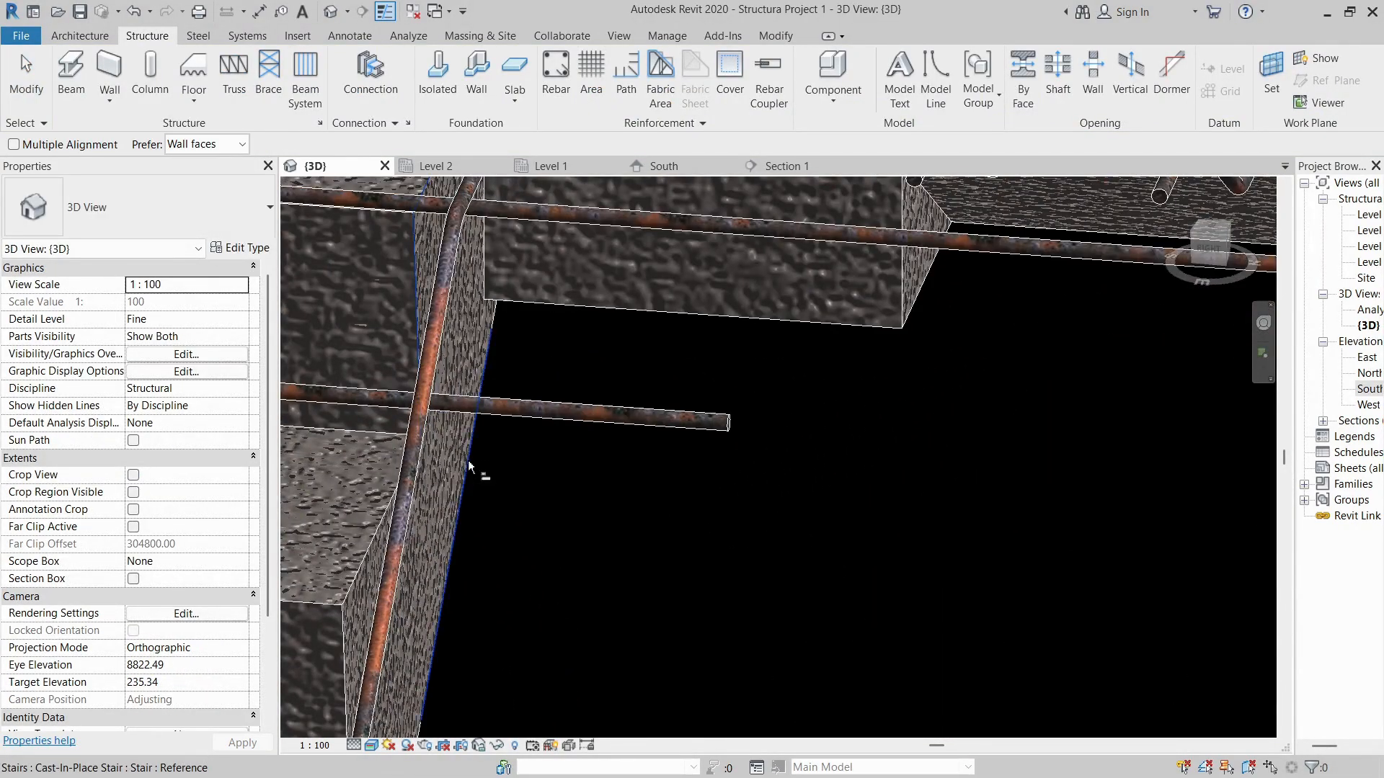
{"action": "left_click", "coordinate": [731, 437]}
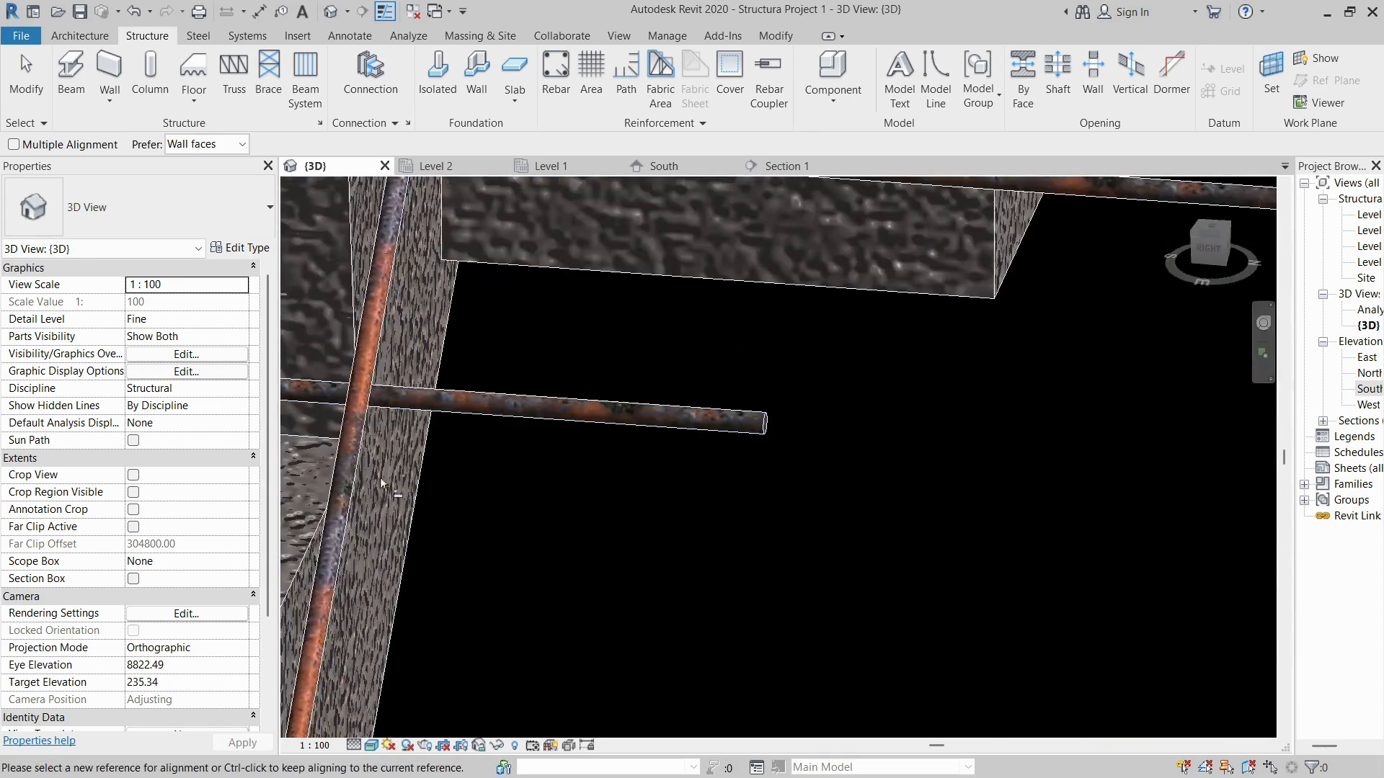
- Switch the 3D view to Hidden Line and retry aligning the crosswise bar's end with the stair's side edge
{"action": "key", "text": "h"}
{"action": "key", "text": "l"}
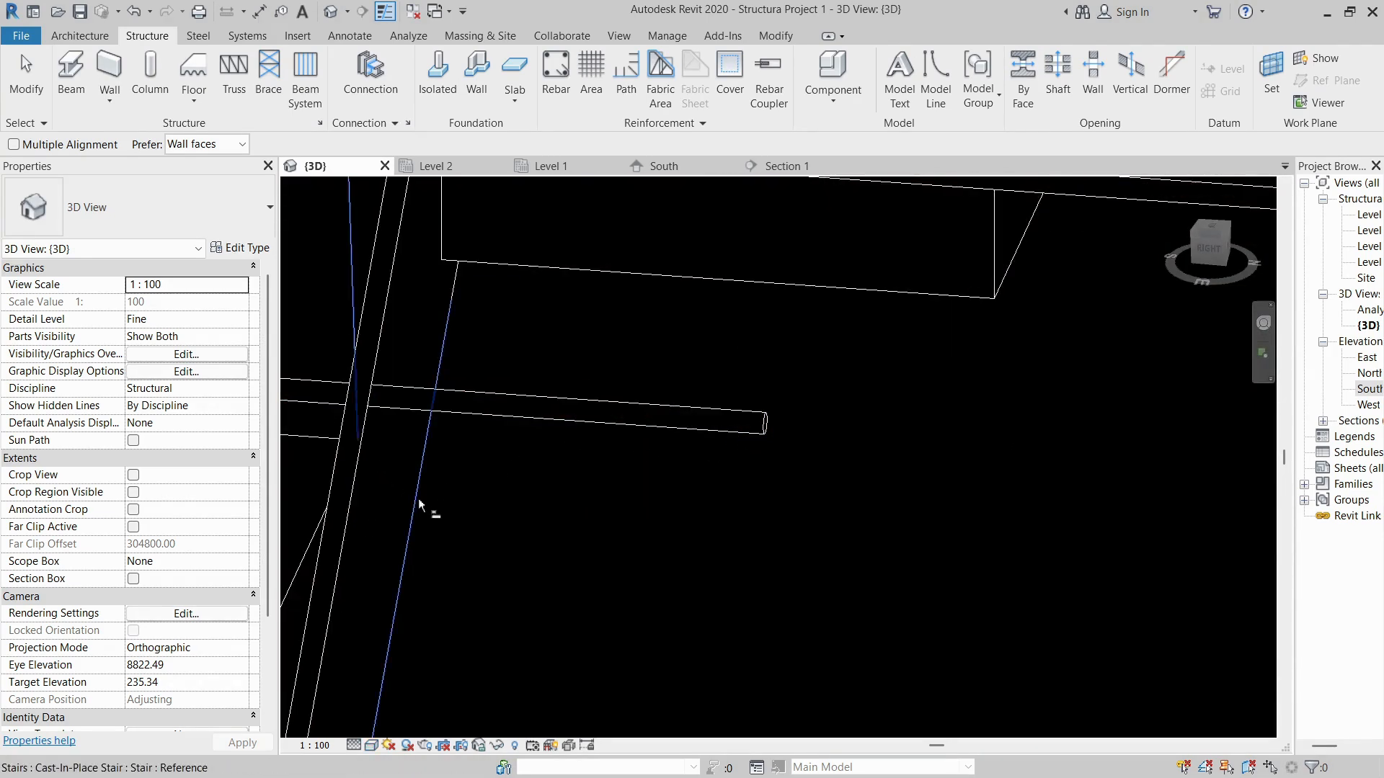
{"action": "left_click", "coordinate": [418, 498]}
{"action": "scroll", "coordinate": [765, 426], "scroll_direction": "up", "scroll_amount": 3}
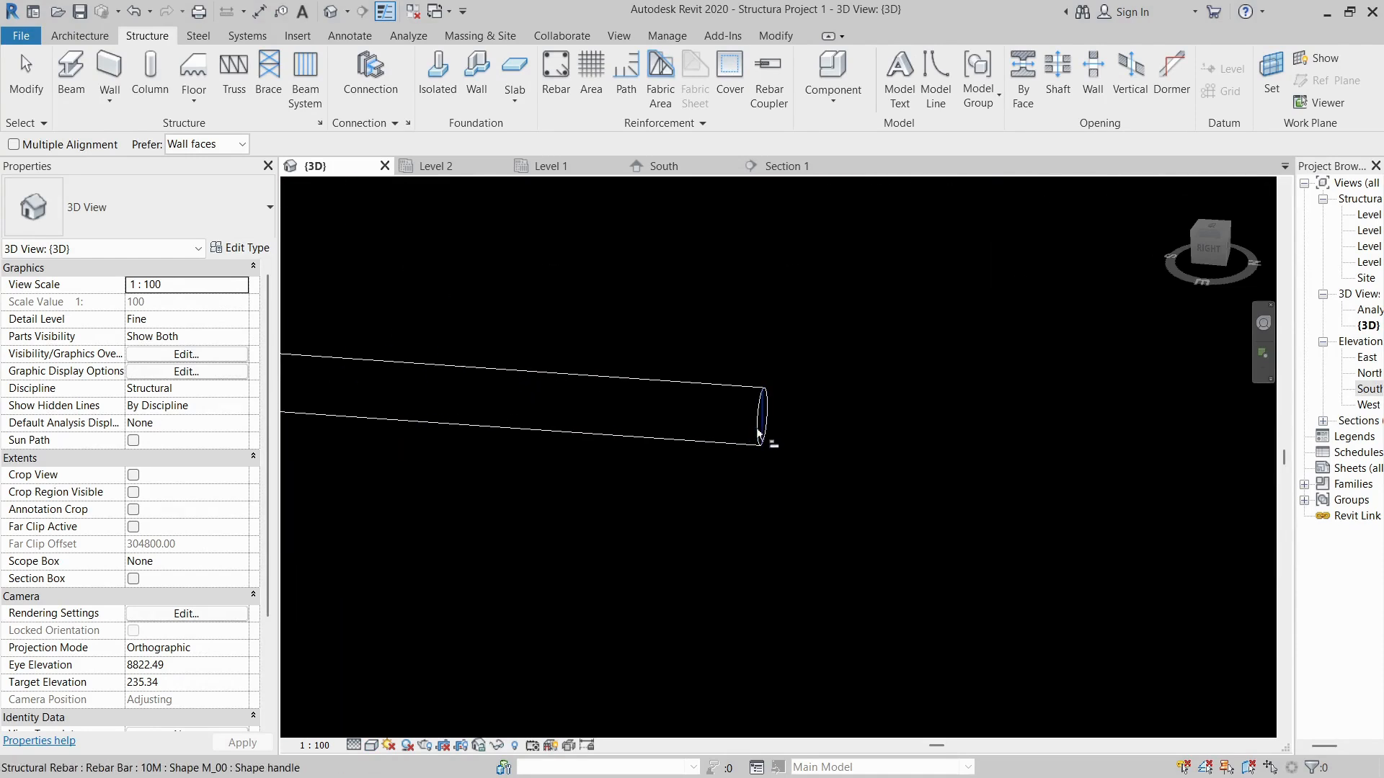
{"action": "scroll", "coordinate": [854, 451], "scroll_direction": "down", "scroll_amount": 5}
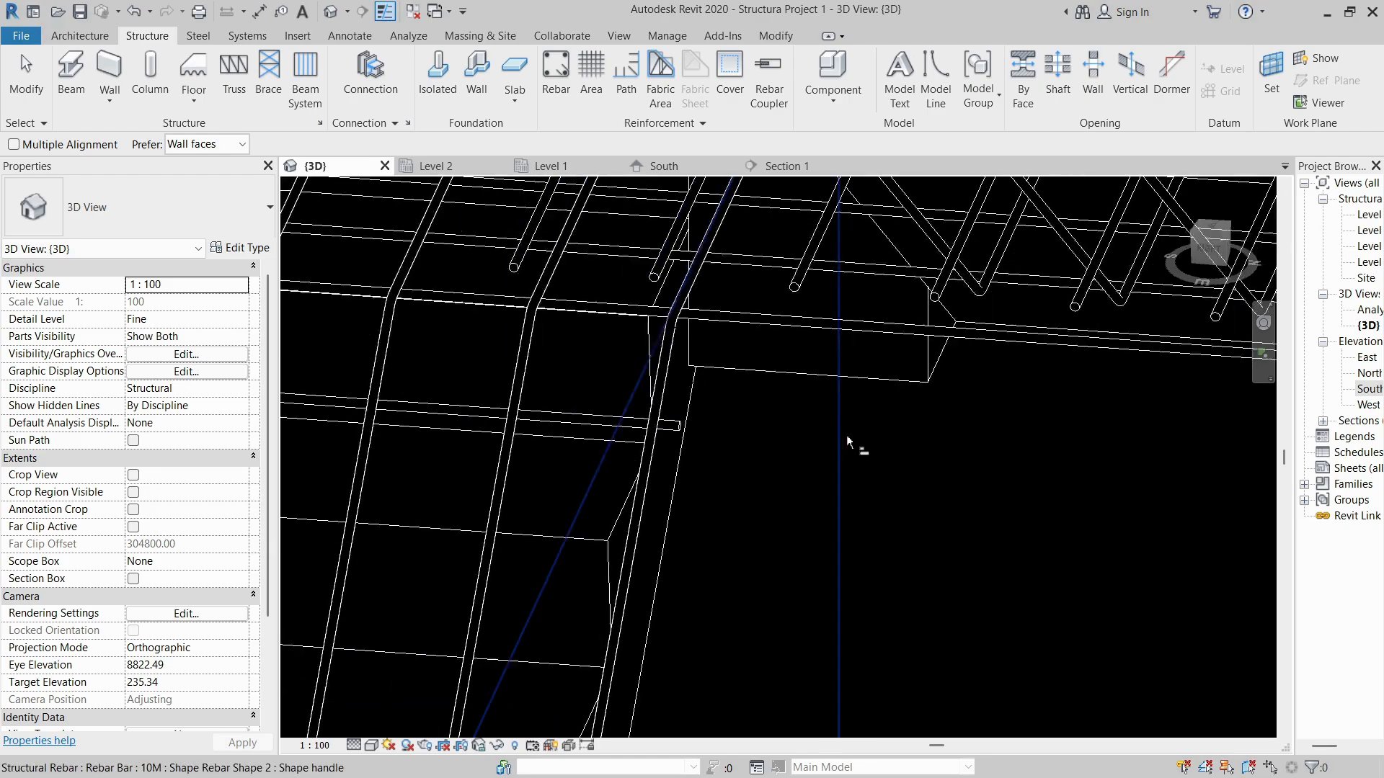
{"action": "scroll", "coordinate": [598, 413], "scroll_direction": "up", "scroll_amount": 4}
{"action": "middle_click_drag", "start_coordinate": [596, 457], "coordinate": [701, 472], "text": "shift"}
{"action": "scroll", "coordinate": [681, 423], "scroll_direction": "down", "scroll_amount": 2}
{"action": "scroll", "coordinate": [681, 422], "scroll_direction": "up", "scroll_amount": 4}
{"action": "key", "text": "Escape"}
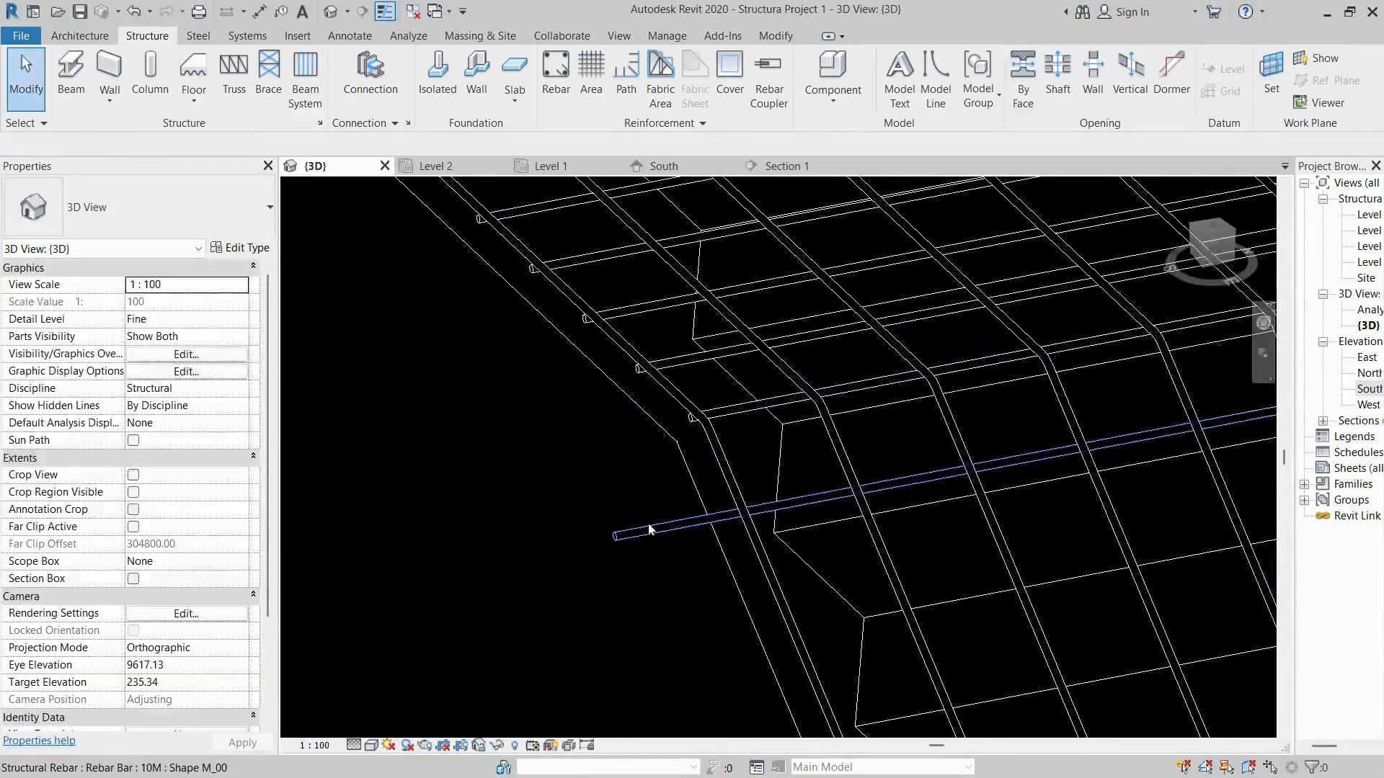
- In the Level 1 plan, set the view range top to Unlimited and adjust the cut plane offset to show the stair's flight and landing
{"action": "left_click", "coordinate": [629, 546]}
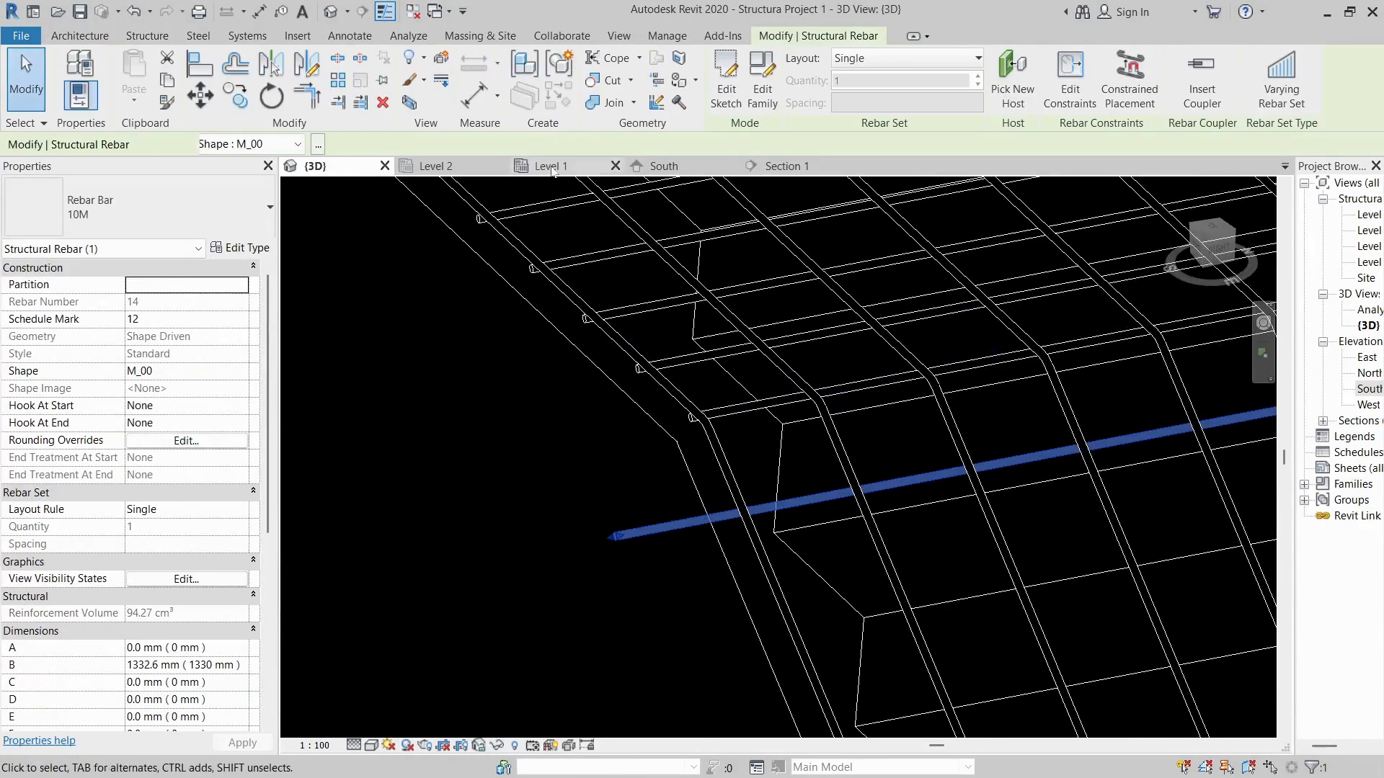
{"action": "left_click", "coordinate": [551, 167]}
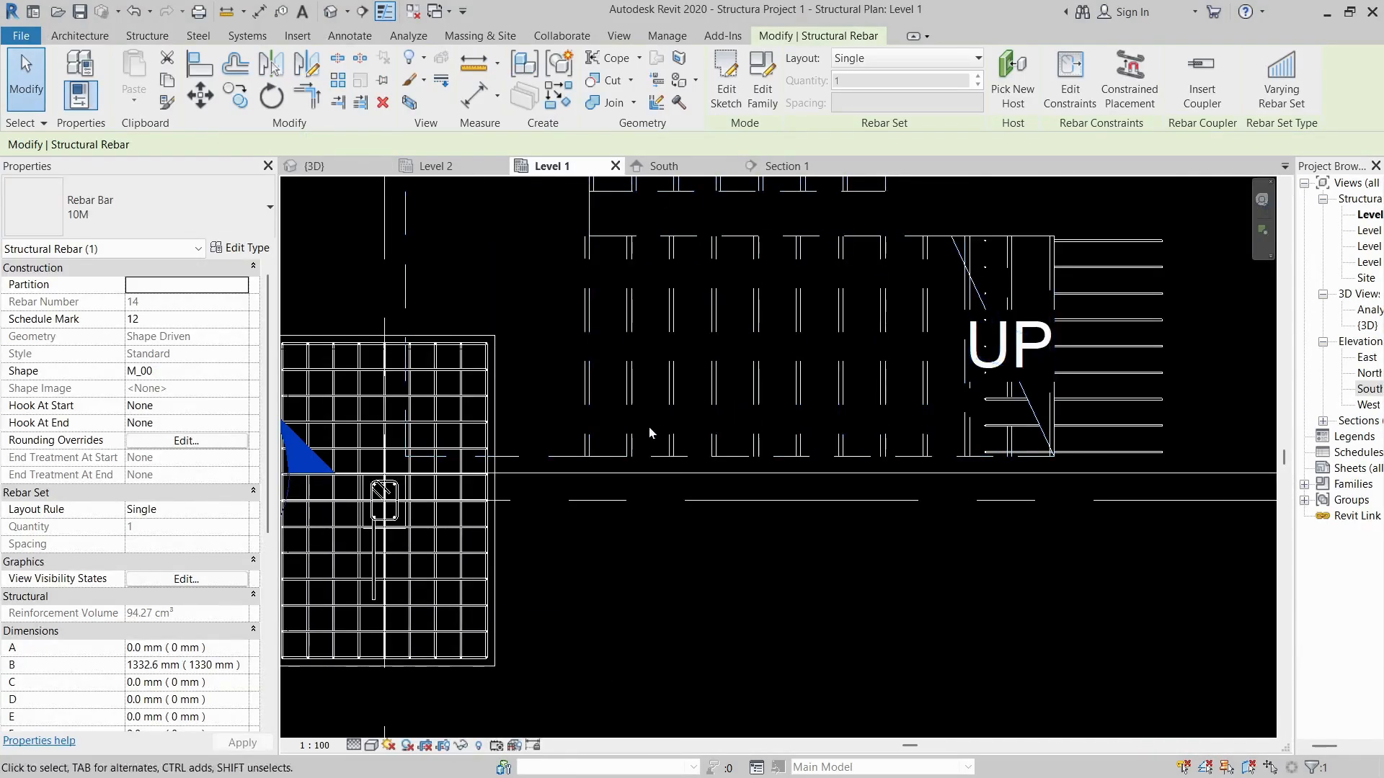
{"action": "scroll", "coordinate": [650, 431], "scroll_direction": "down", "scroll_amount": 3}
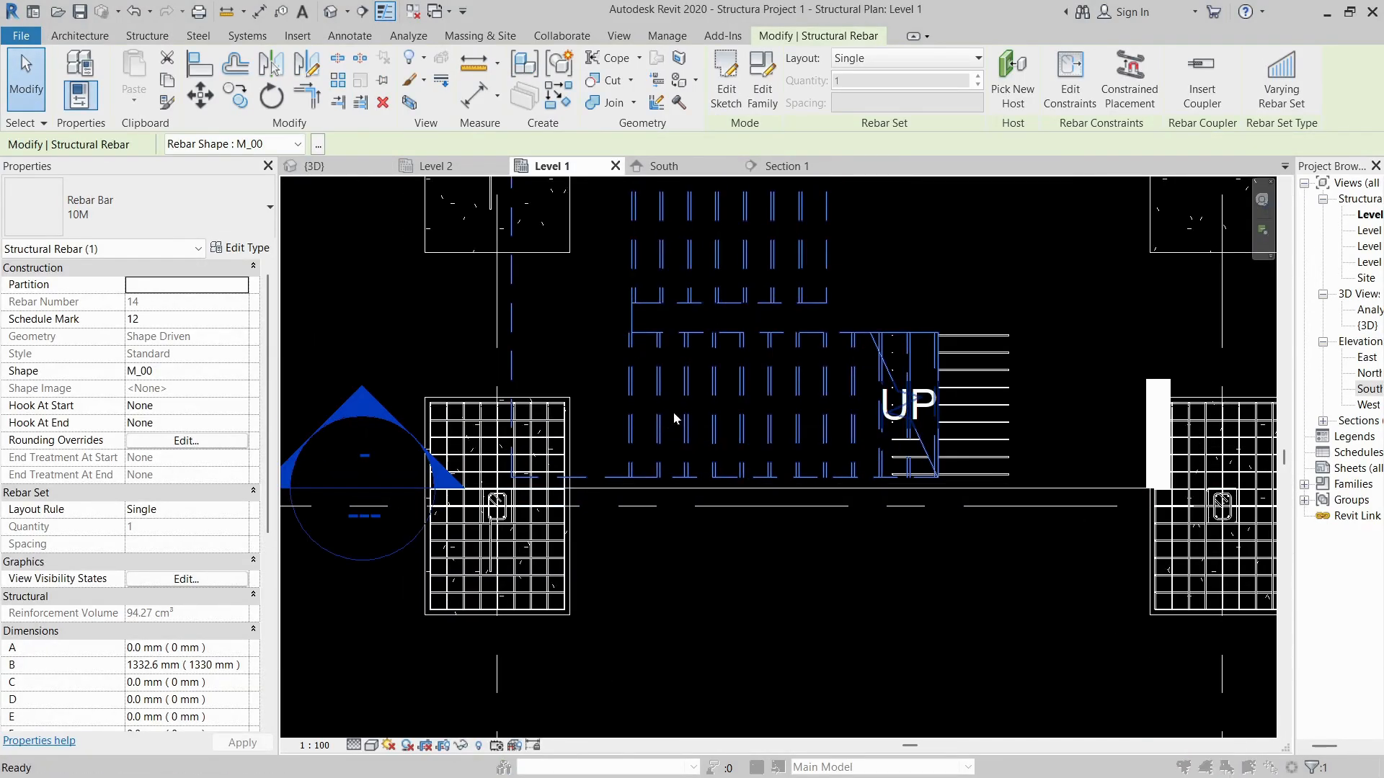
{"action": "key", "text": "v"}
{"action": "key", "text": "r"}
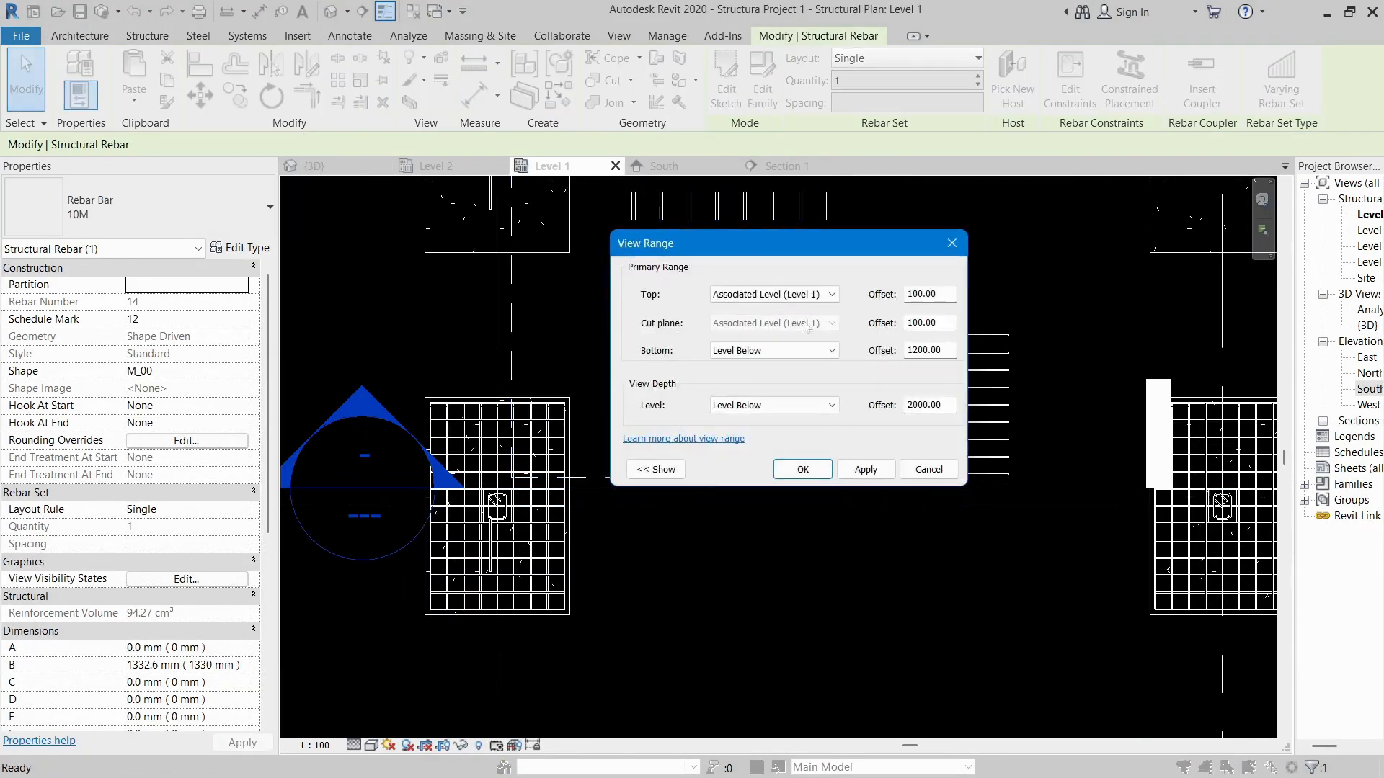
{"action": "left_click", "coordinate": [787, 293]}
{"action": "left_click", "coordinate": [756, 321]}
{"action": "left_click", "coordinate": [753, 294]}
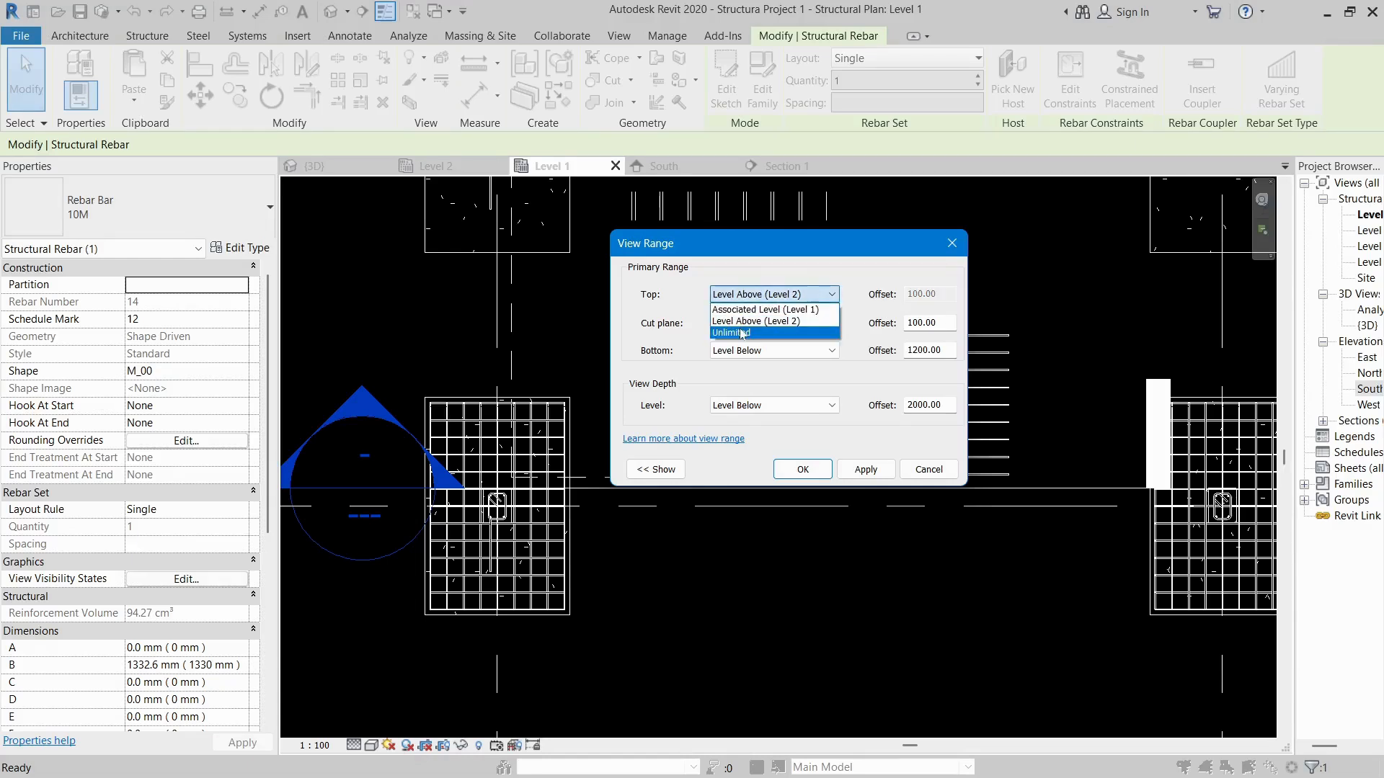
{"action": "left_click", "coordinate": [741, 333]}
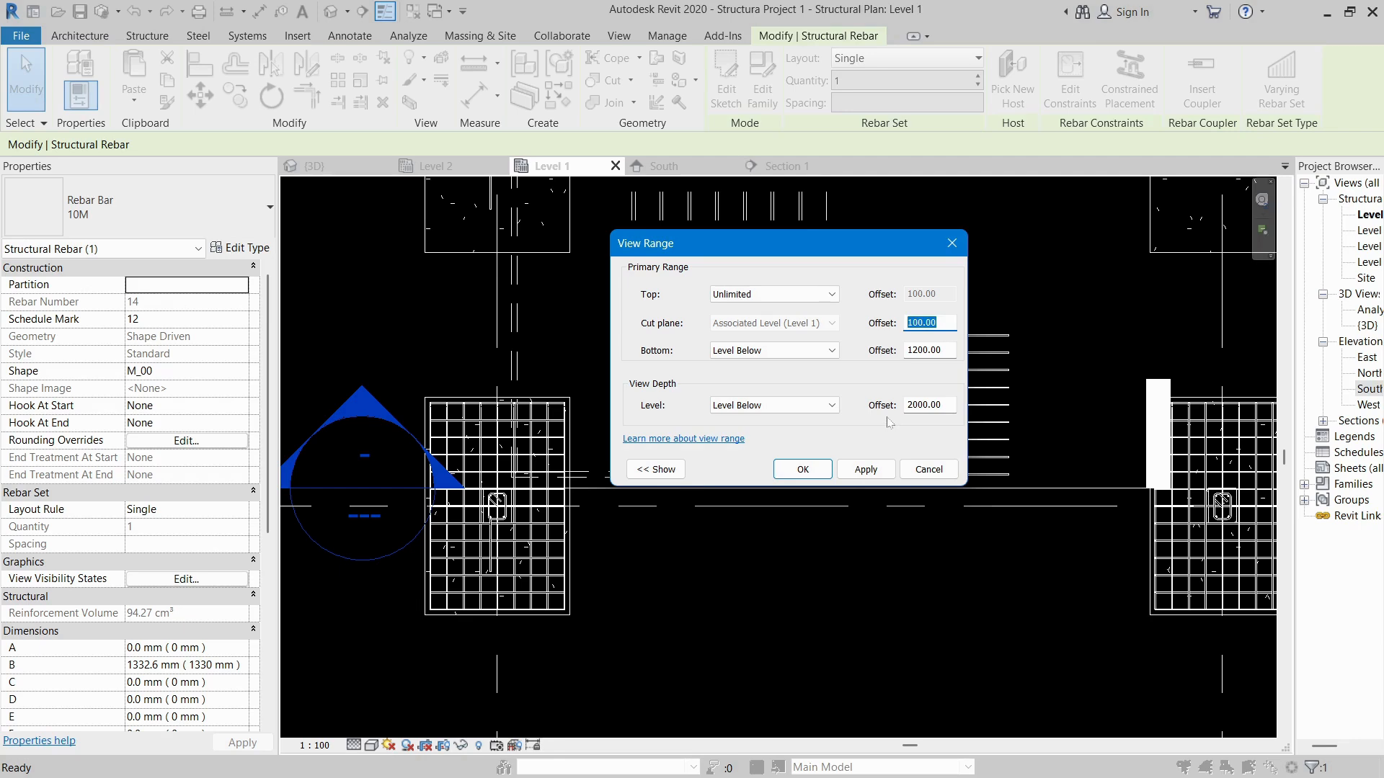
{"action": "left_click", "coordinate": [804, 469]}
{"action": "key", "text": "Escape"}
- Shorten the flight's crosswise bar in the Level 1 plan by pulling its protruding end back to the stair's outer edge
{"action": "scroll", "coordinate": [674, 513], "scroll_direction": "up", "scroll_amount": 5}
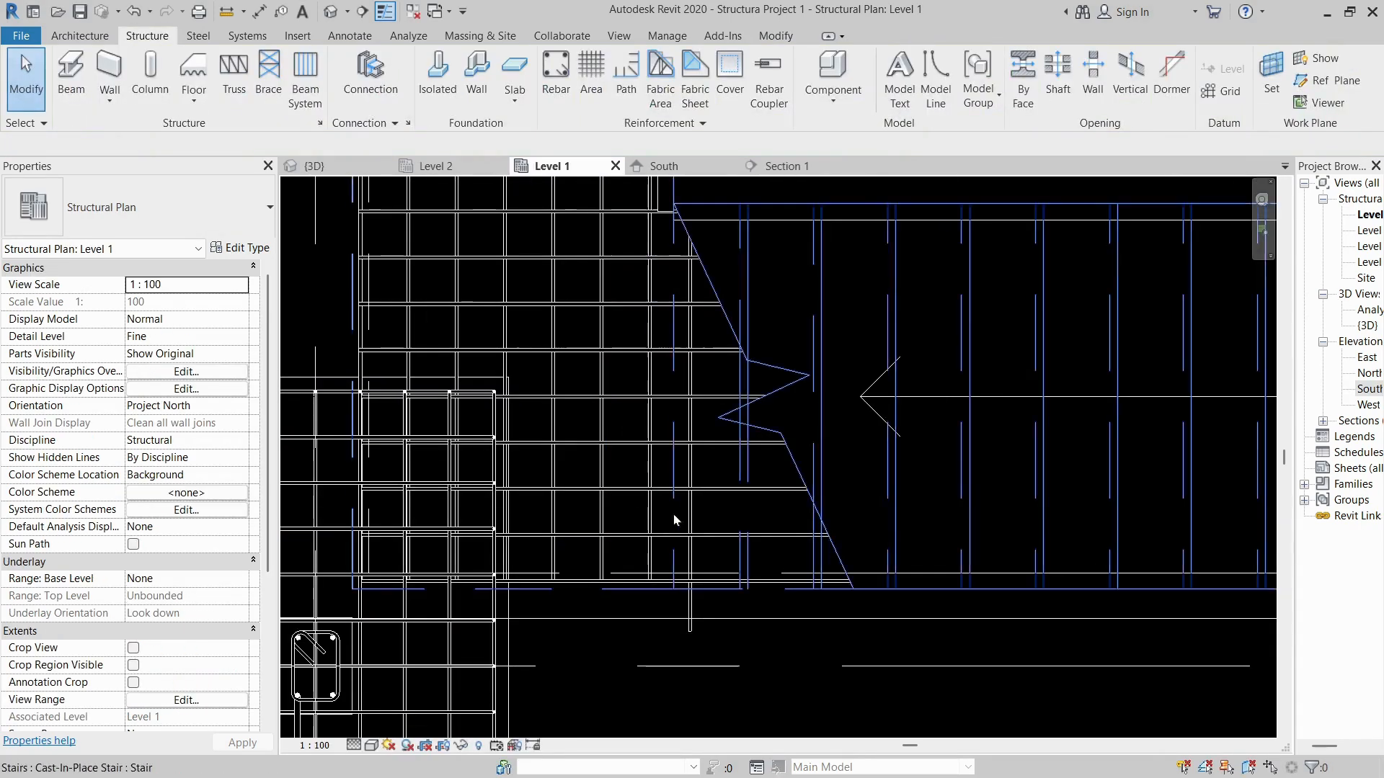
{"action": "scroll", "coordinate": [673, 513], "scroll_direction": "up", "scroll_amount": 4}
{"action": "left_click", "coordinate": [689, 601]}
{"action": "scroll", "coordinate": [687, 652], "scroll_direction": "up", "scroll_amount": 3}
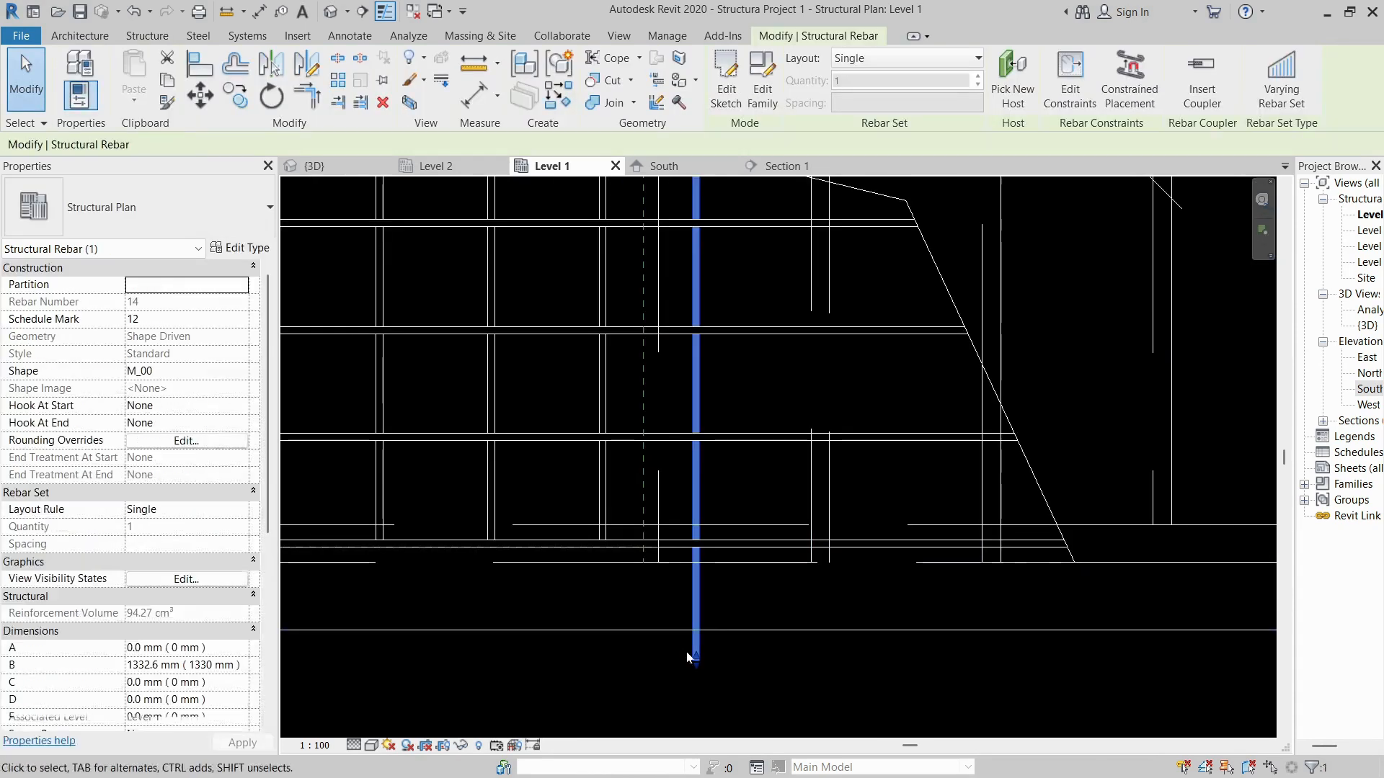
{"action": "left_click_drag", "start_coordinate": [690, 655], "coordinate": [696, 643]}
{"action": "left_click_drag", "start_coordinate": [706, 570], "coordinate": [723, 548]}
{"action": "scroll", "coordinate": [707, 562], "scroll_direction": "up", "scroll_amount": 5}
{"action": "left_click", "coordinate": [653, 595]}
{"action": "scroll", "coordinate": [649, 590], "scroll_direction": "down", "scroll_amount": 4}
{"action": "scroll", "coordinate": [647, 588], "scroll_direction": "down", "scroll_amount": 4}
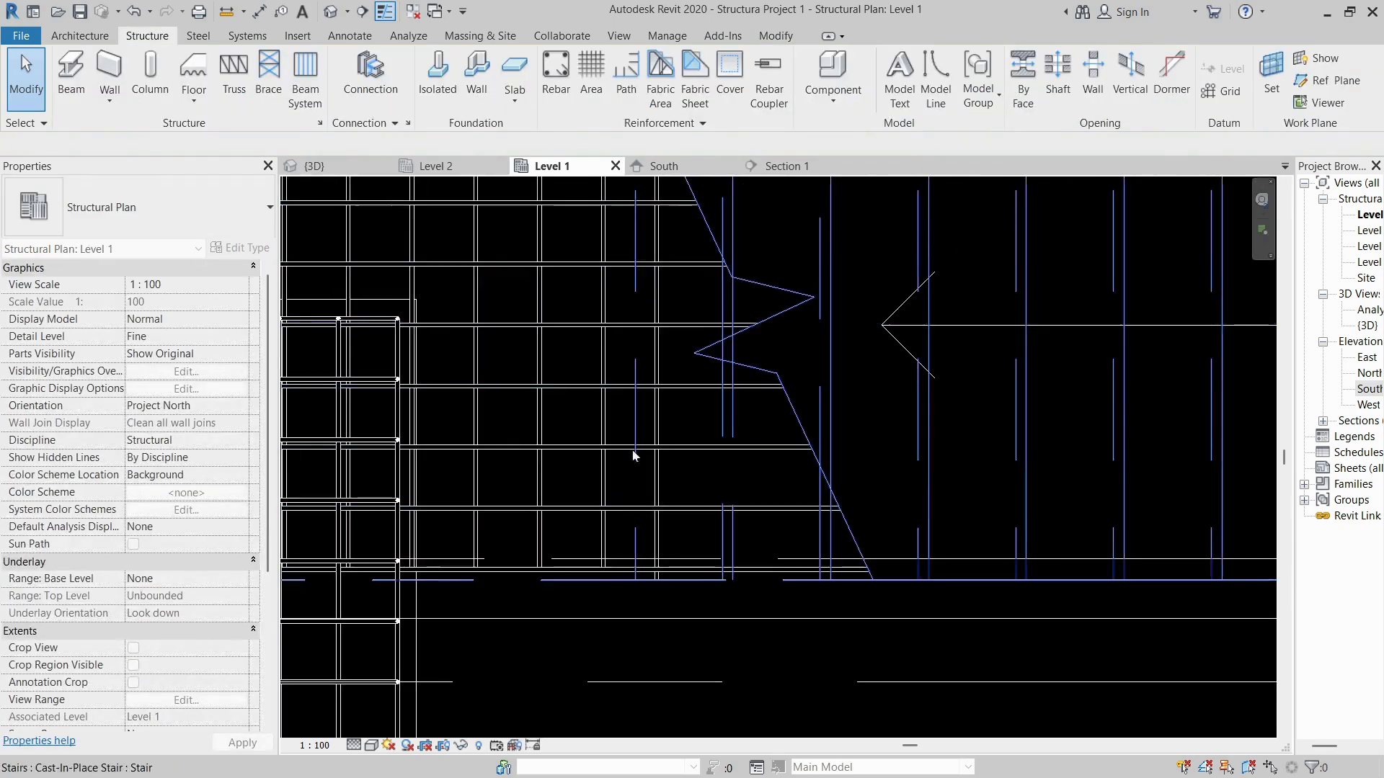
{"action": "middle_click_drag", "start_coordinate": [657, 334], "coordinate": [630, 466]}
{"action": "scroll", "coordinate": [627, 279], "scroll_direction": "down", "scroll_amount": 2}
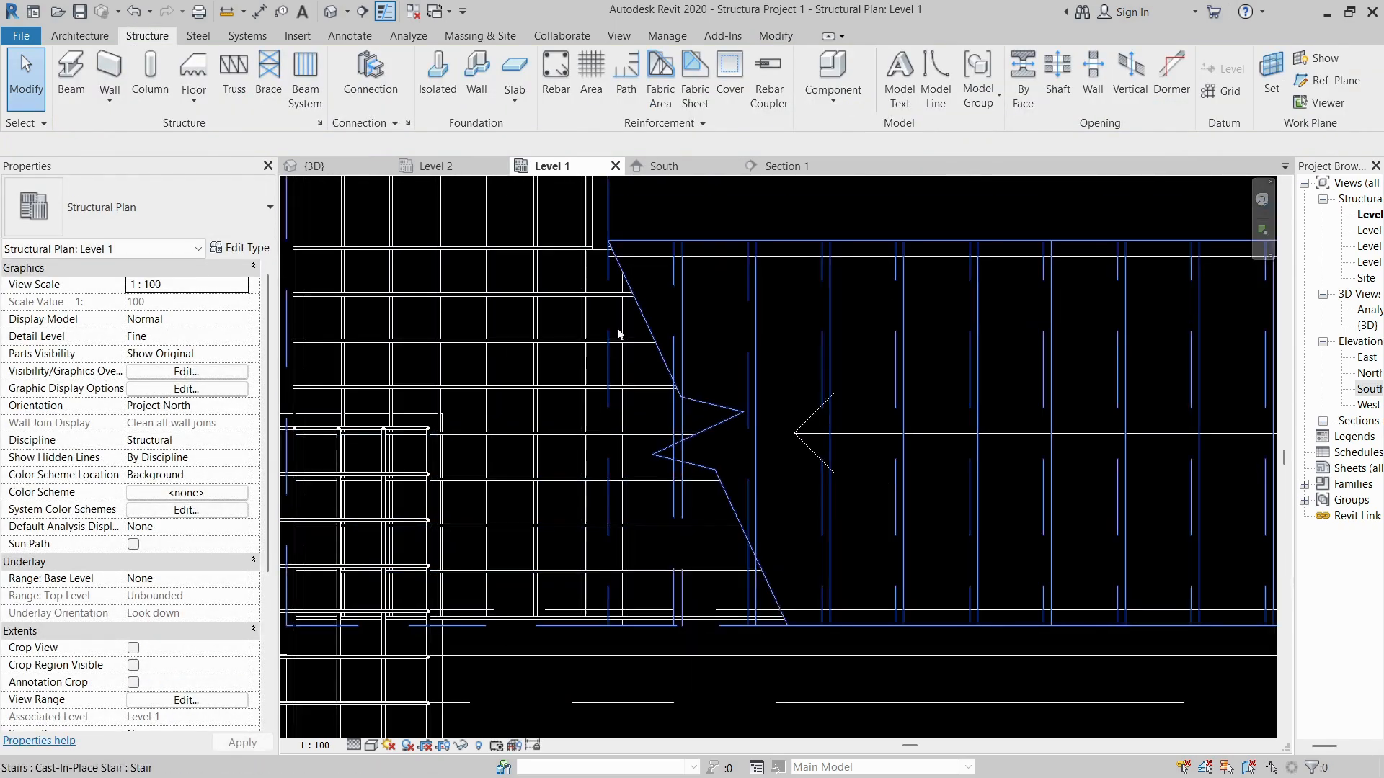
- In Section 1, copy the flight's crosswise bar repeatedly at 150 mm spacing down the upper part of the flight, parallel to the bent bar
{"action": "left_click", "coordinate": [766, 167]}
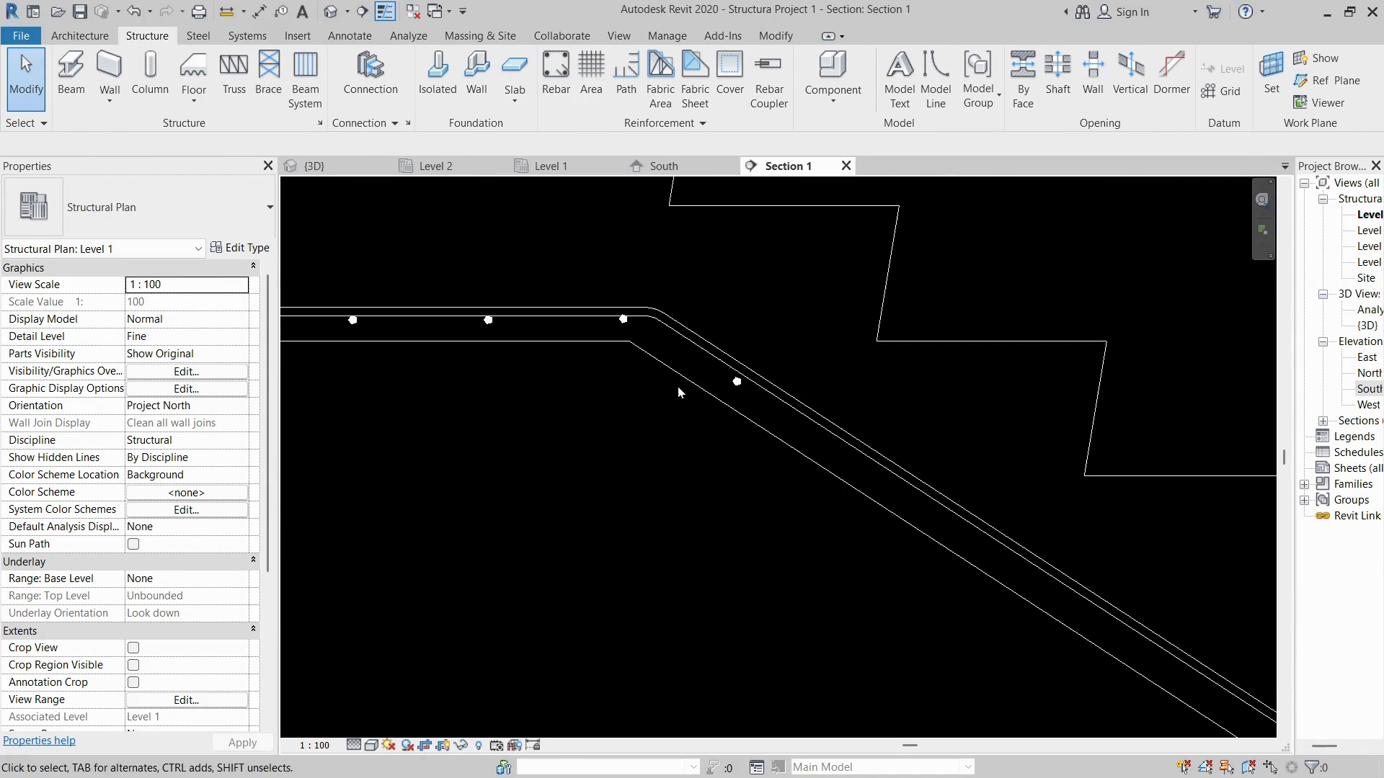
{"action": "left_click", "coordinate": [760, 389]}
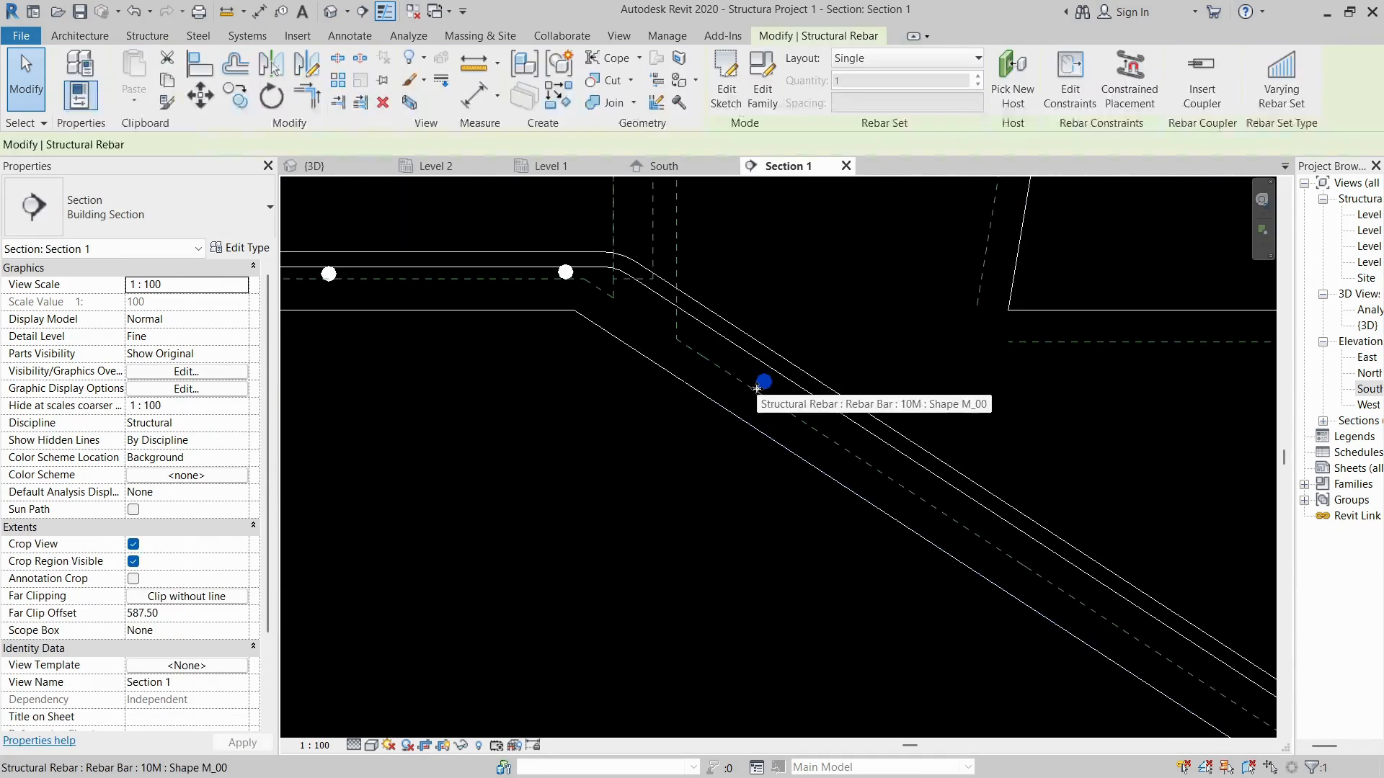
{"action": "key", "text": "c"}
{"action": "key", "text": "o"}
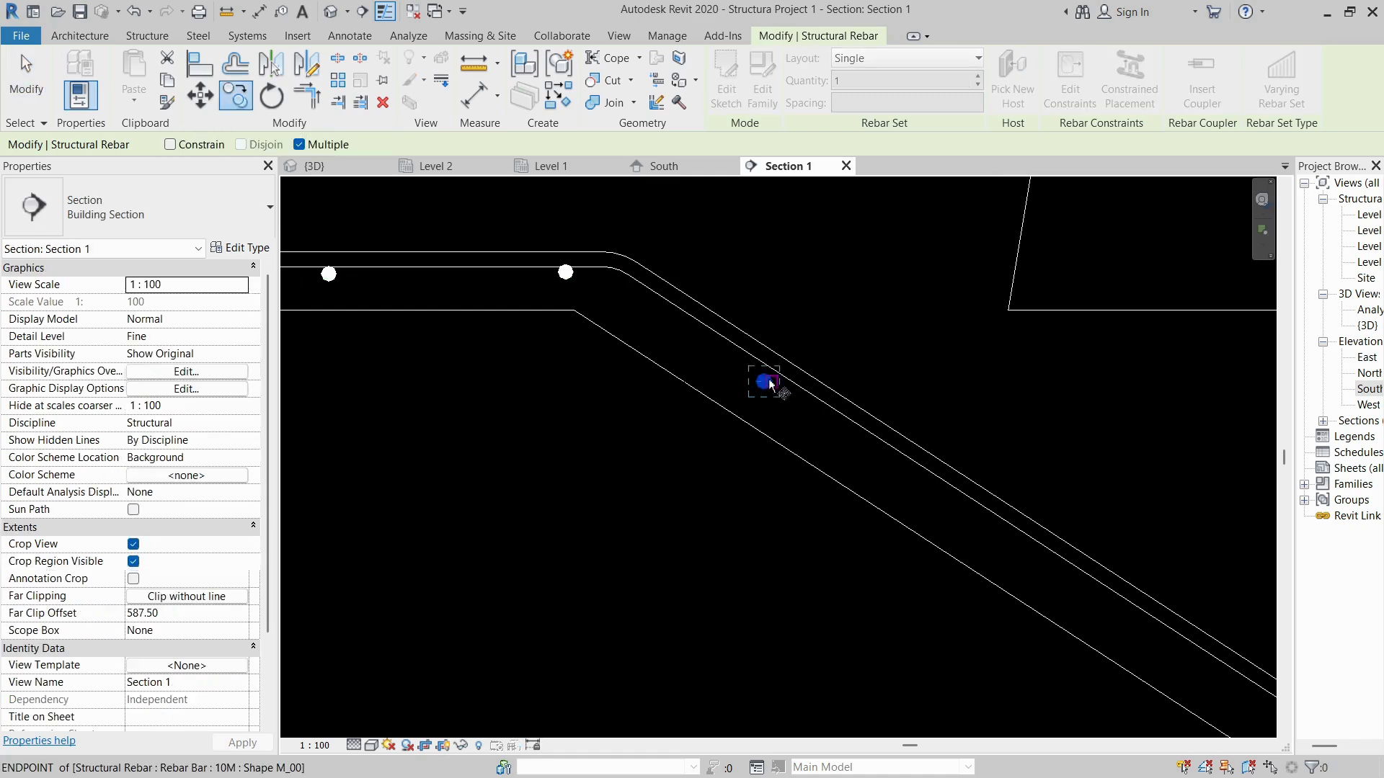
{"action": "left_click", "coordinate": [764, 387]}
{"action": "scroll", "coordinate": [779, 469], "scroll_direction": "down", "scroll_amount": 5}
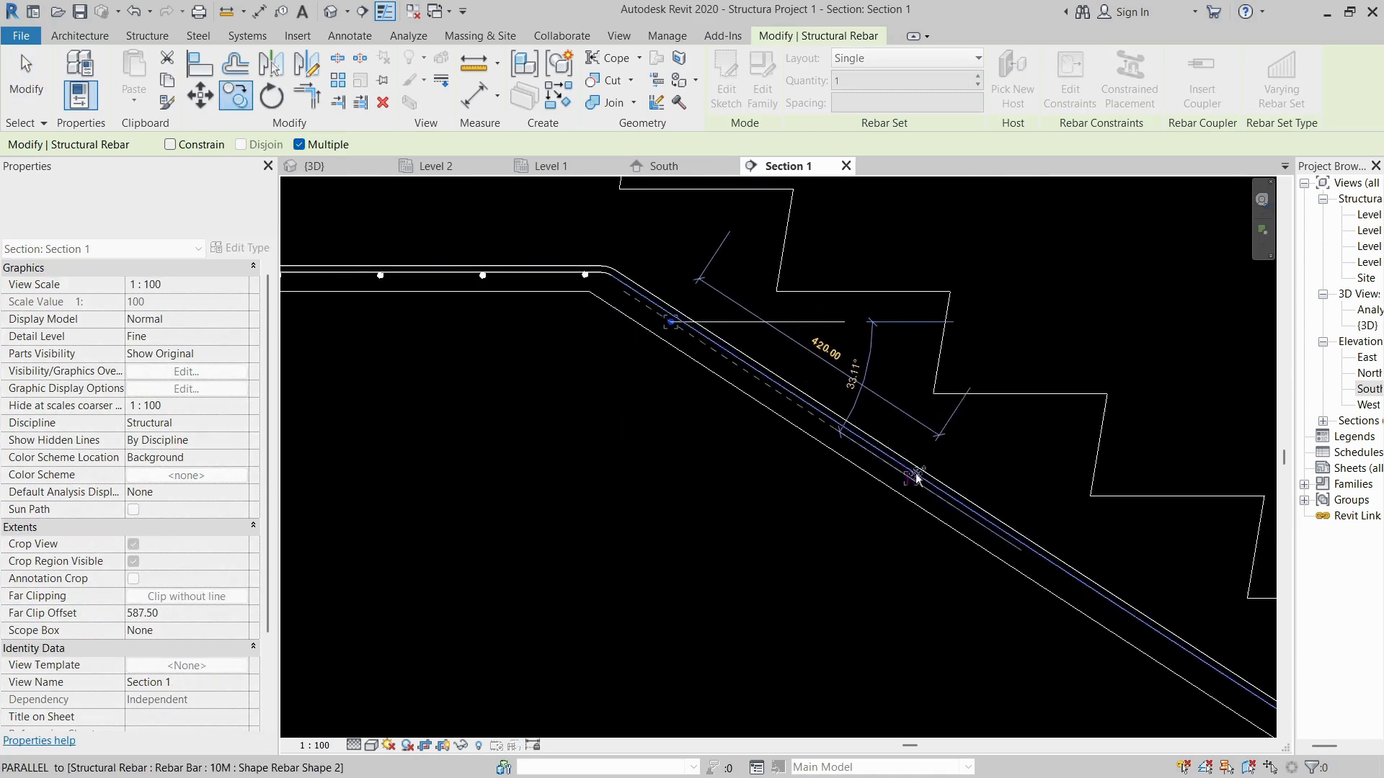
{"action": "scroll", "coordinate": [788, 506], "scroll_direction": "up", "scroll_amount": 5}
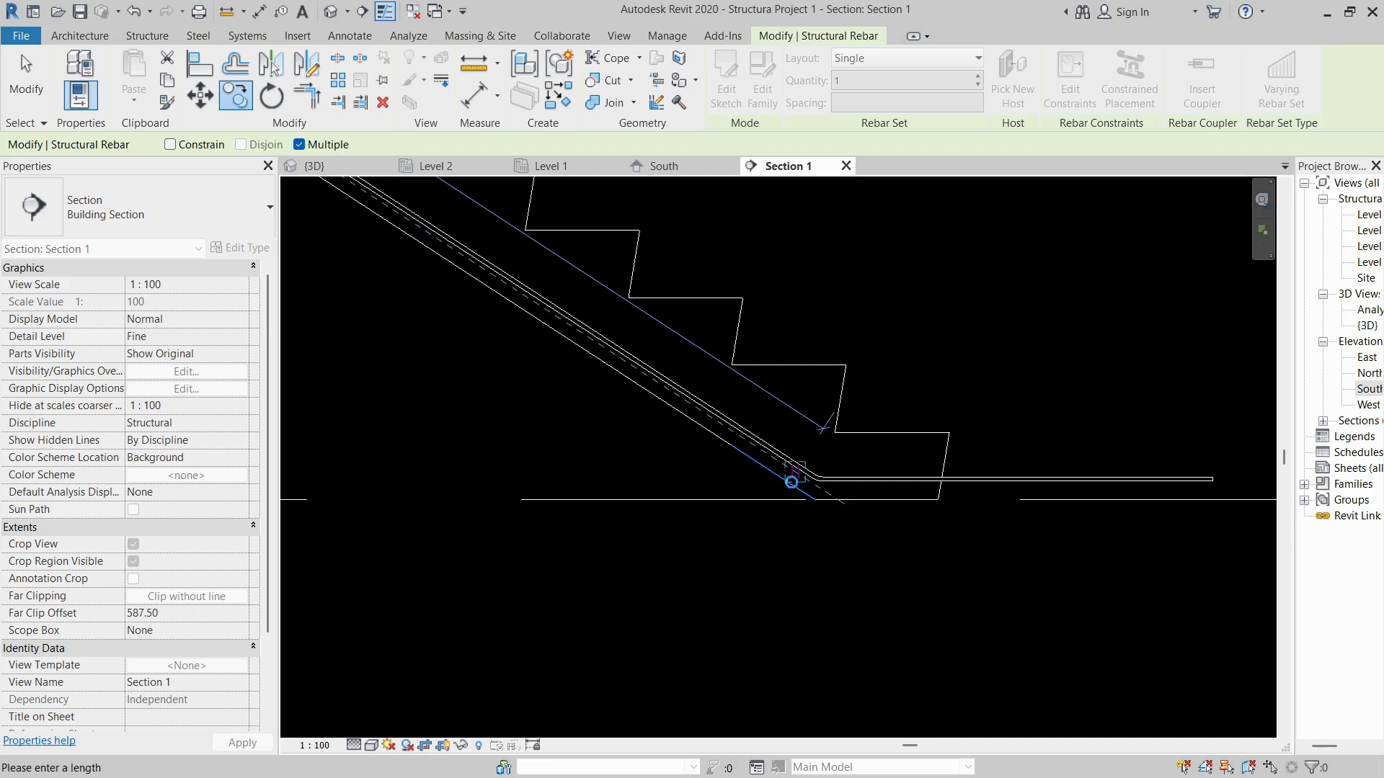
{"action": "type", "text": "130"}
{"action": "key", "text": "Return"}
{"action": "type", "text": "1"}
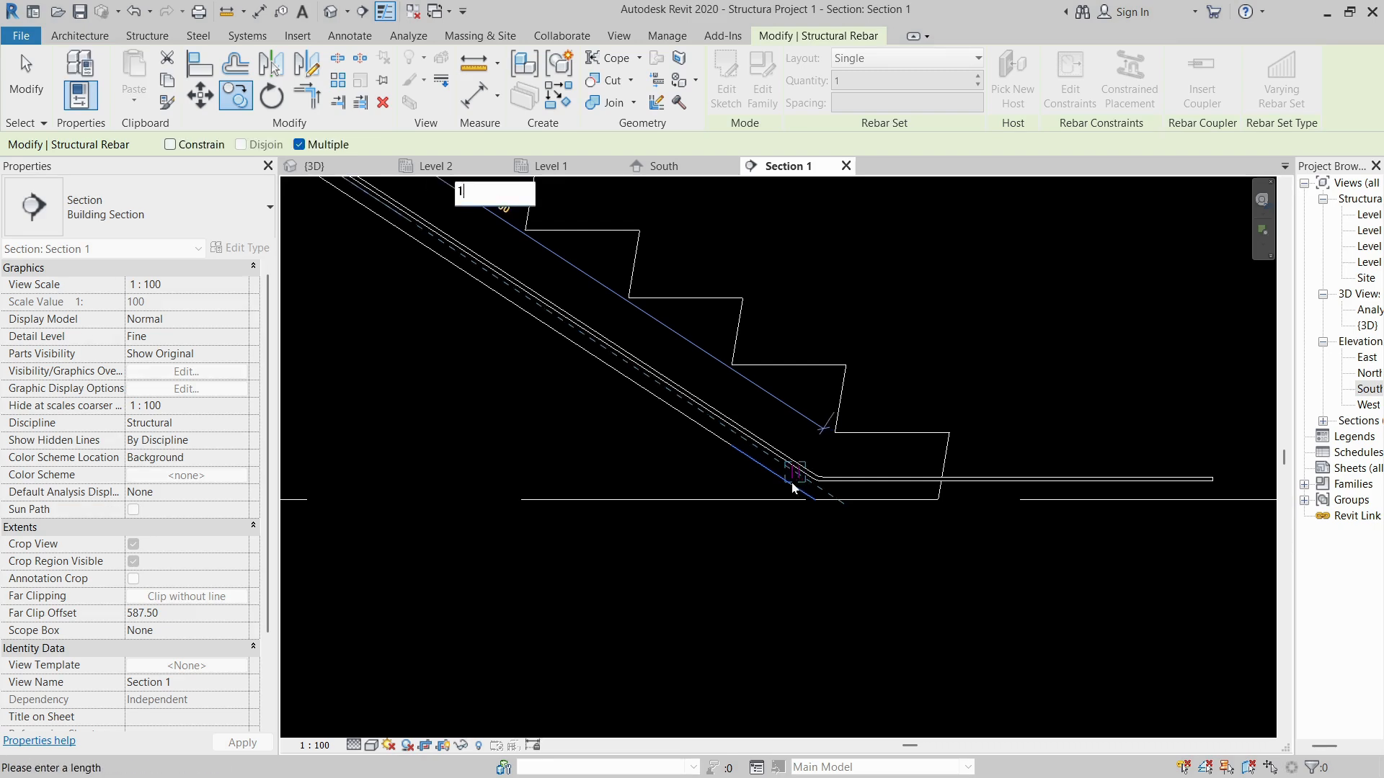
{"action": "type", "text": "5"}
{"action": "key", "text": "Return"}
{"action": "type", "text": "15"}
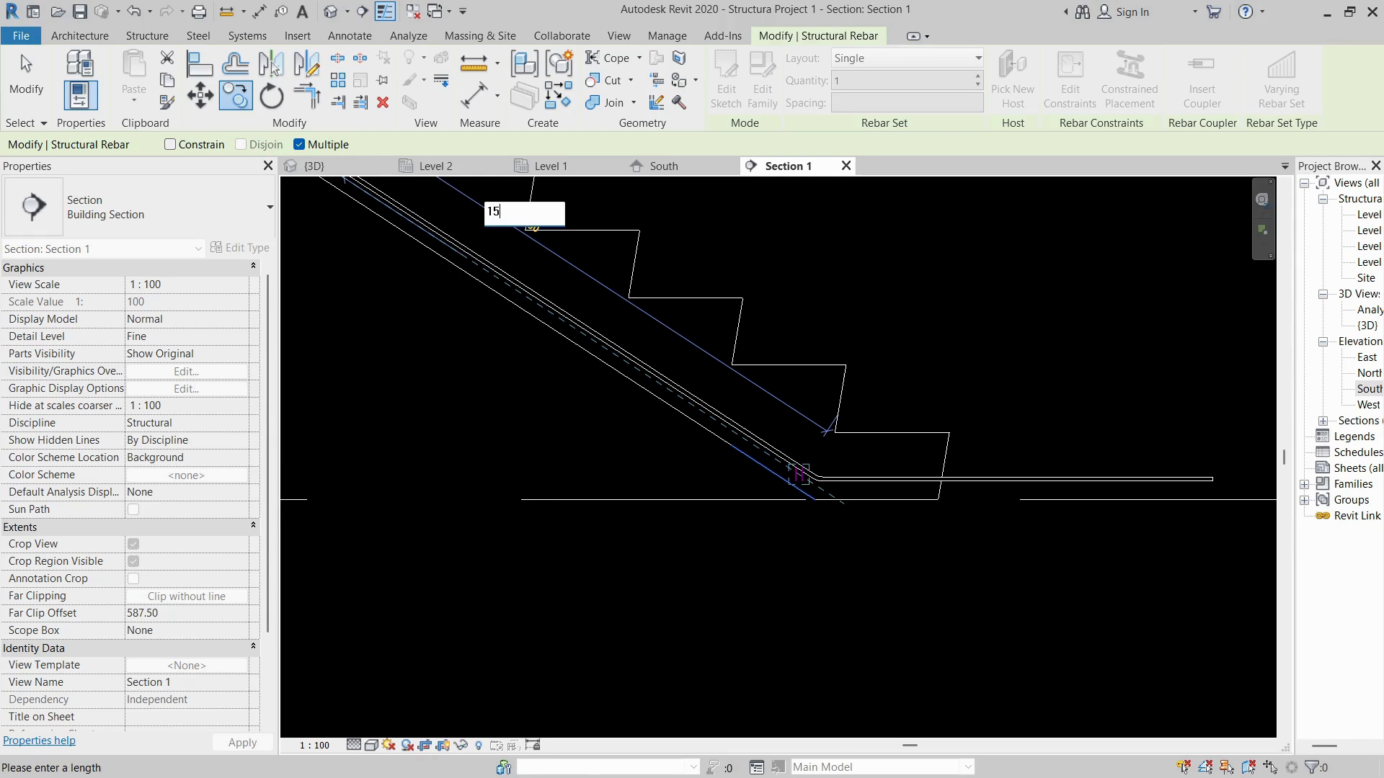
{"action": "type", "text": "0"}
{"action": "key", "text": "Return"}
{"action": "type", "text": "150"}
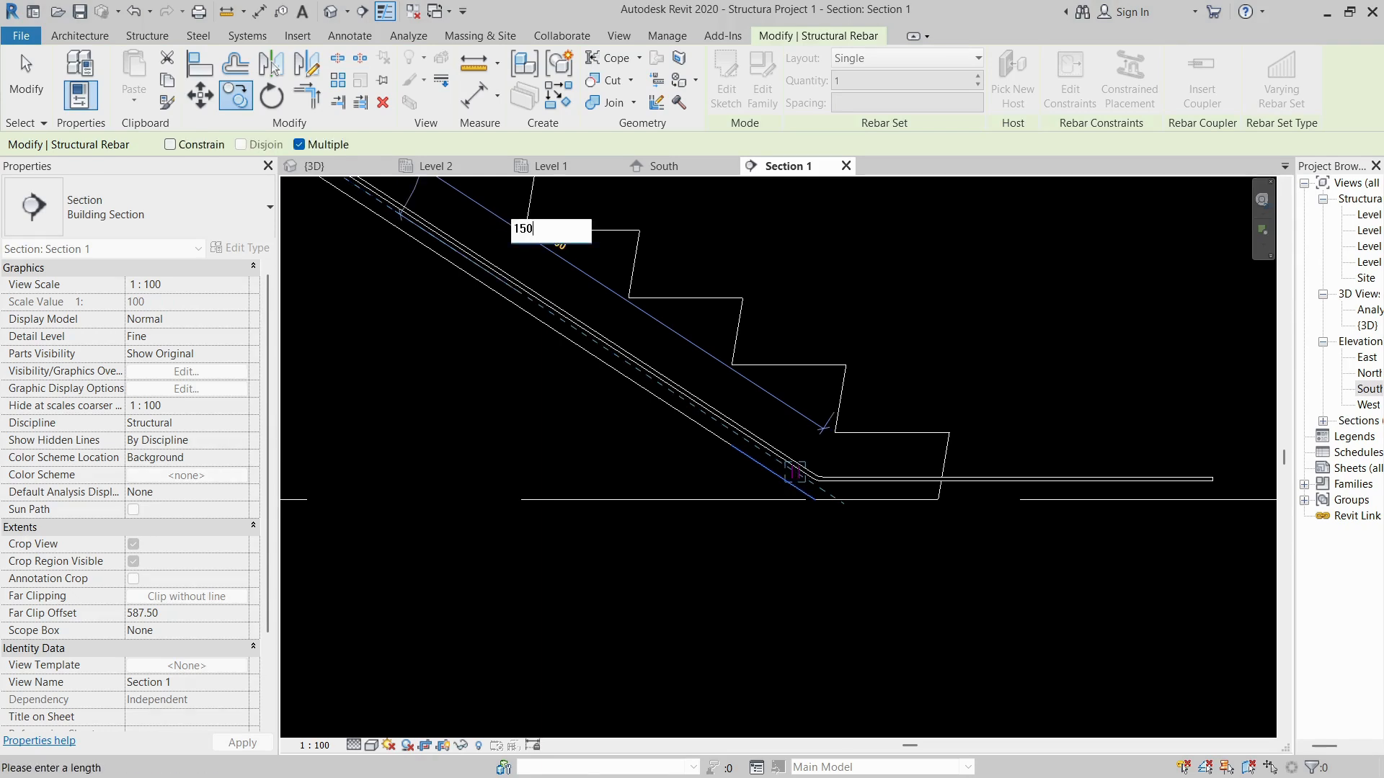
{"action": "key", "text": "Return"}
{"action": "type", "text": "150"}
{"action": "key", "text": "Return"}
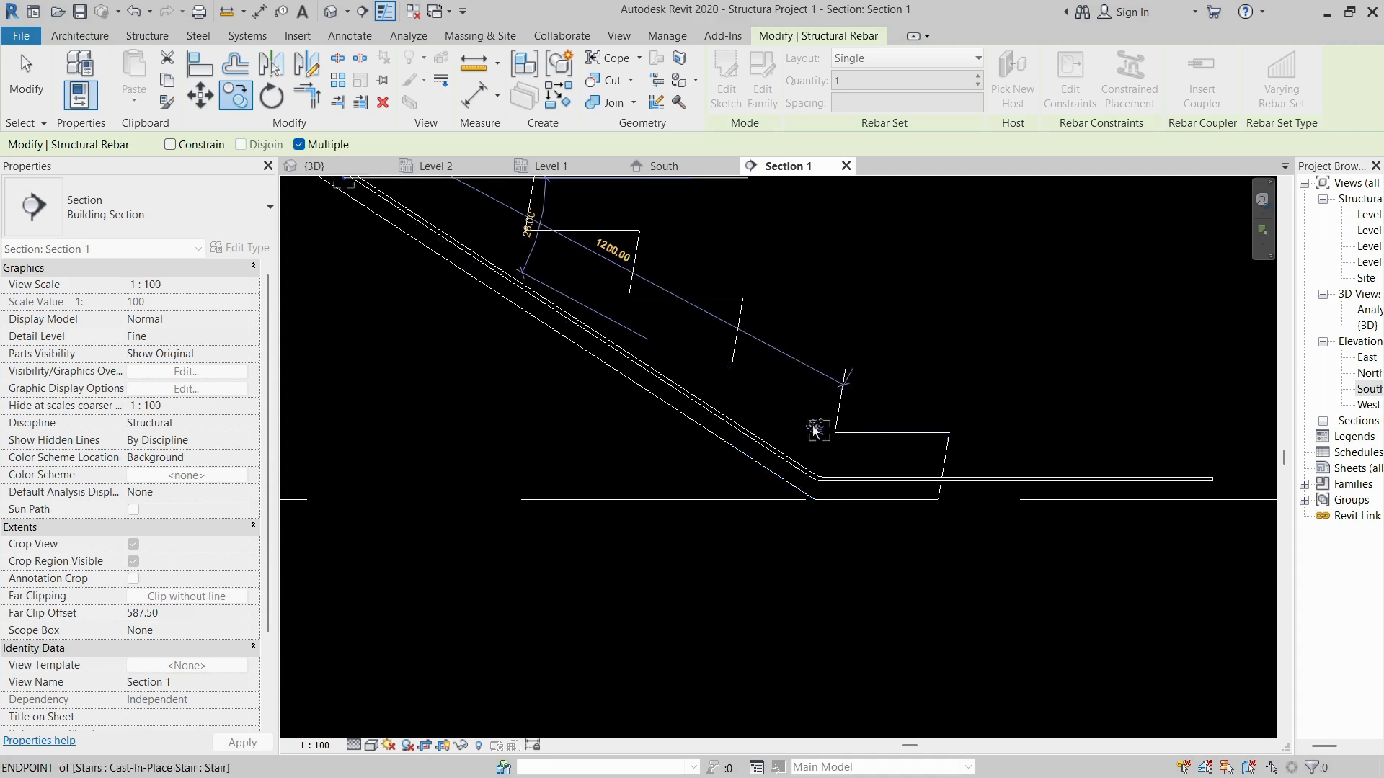
- Continue copying the flight's crosswise bar at 150 mm spacing, parallel to the bent bar, down to the flight's lower bend
{"action": "scroll", "coordinate": [999, 626], "scroll_direction": "down", "scroll_amount": 4}
{"action": "scroll", "coordinate": [549, 328], "scroll_direction": "up", "scroll_amount": 6}
{"action": "scroll", "coordinate": [707, 418], "scroll_direction": "down", "scroll_amount": 1}
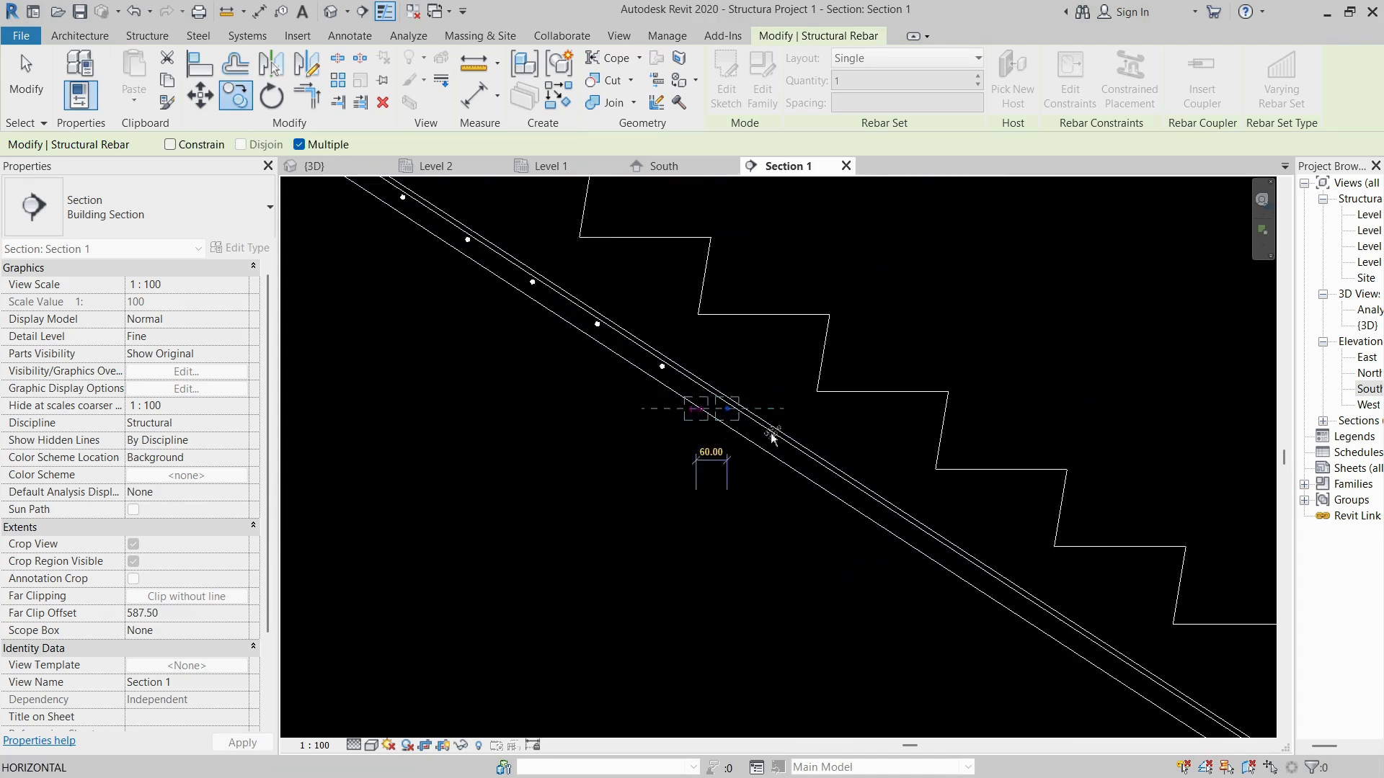
{"action": "scroll", "coordinate": [773, 436], "scroll_direction": "down", "scroll_amount": 2}
{"action": "middle_click_drag", "start_coordinate": [482, 294], "coordinate": [640, 395]}
{"action": "scroll", "coordinate": [676, 376], "scroll_direction": "down", "scroll_amount": 2}
{"action": "scroll", "coordinate": [1001, 588], "scroll_direction": "up", "scroll_amount": 3}
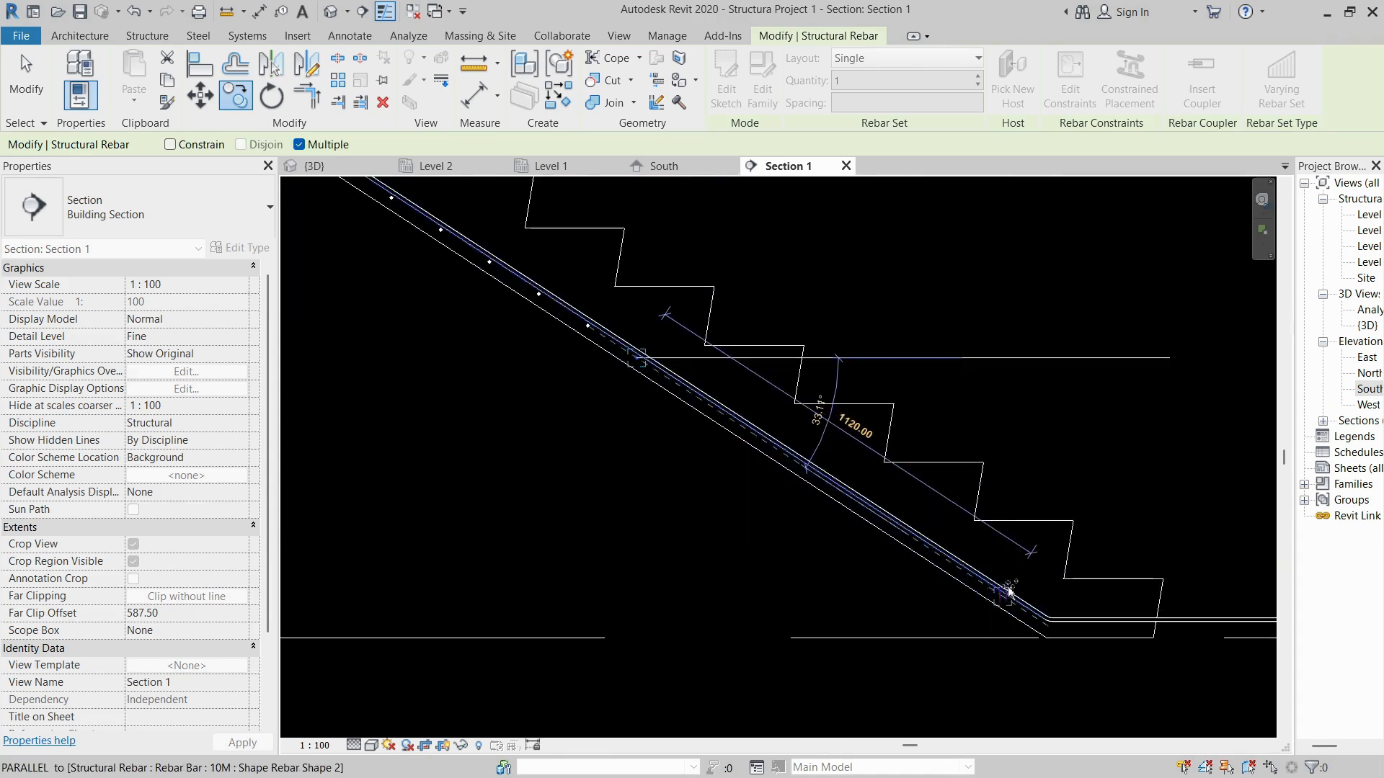
{"action": "scroll", "coordinate": [1009, 591], "scroll_direction": "up", "scroll_amount": 1}
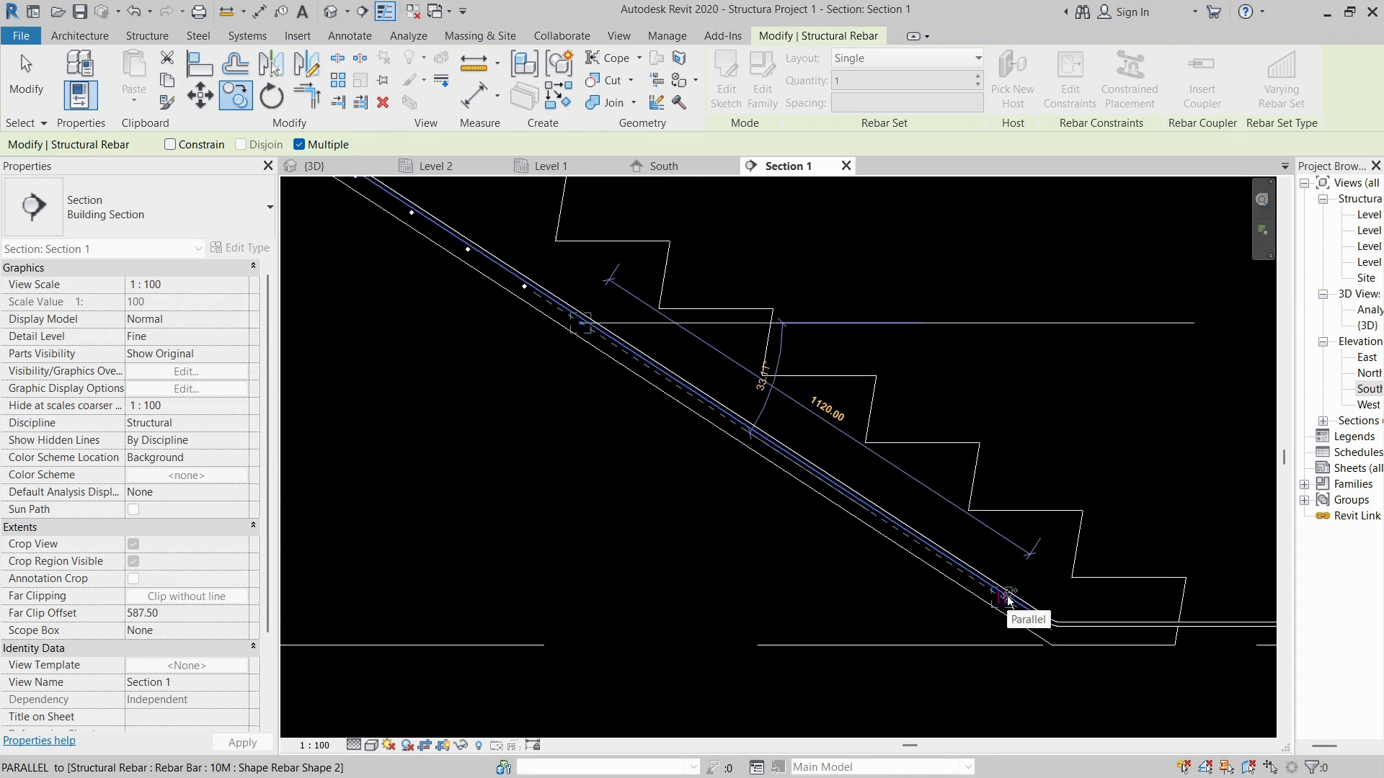
{"action": "type", "text": "150"}
{"action": "key", "text": "Return"}
{"action": "type", "text": "15"}
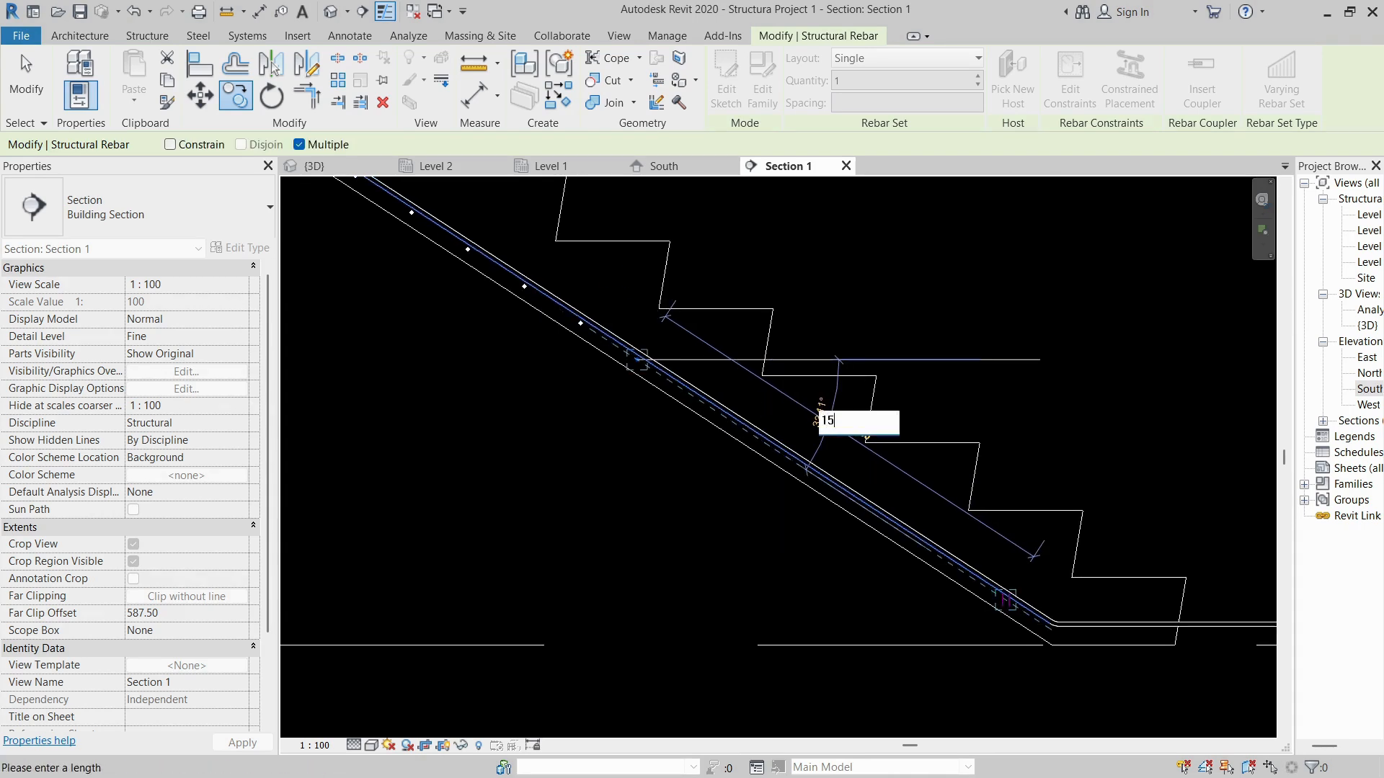
{"action": "type", "text": "0"}
{"action": "key", "text": "Return"}
{"action": "type", "text": "150"}
{"action": "key", "text": "Return"}
{"action": "type", "text": "1"}
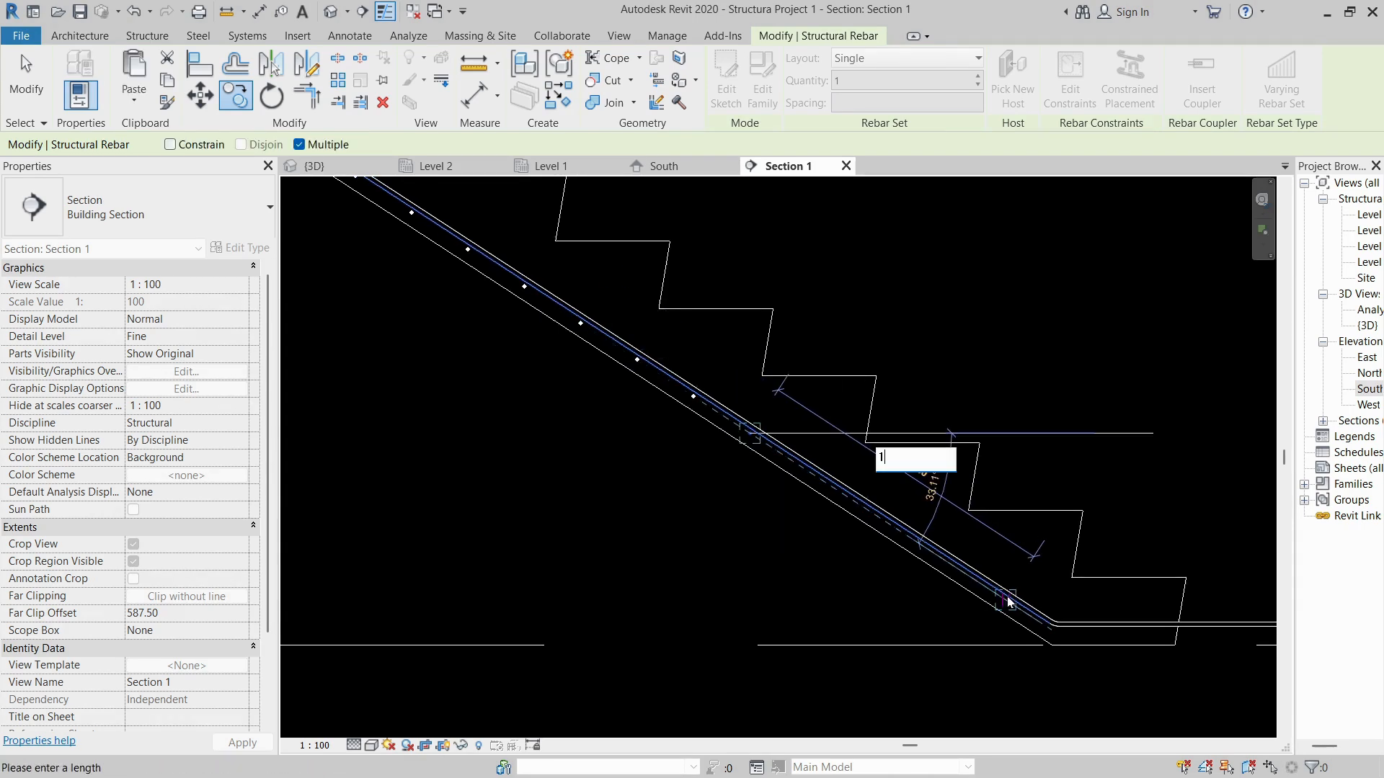
{"action": "key", "text": "Return"}
{"action": "type", "text": "1"}
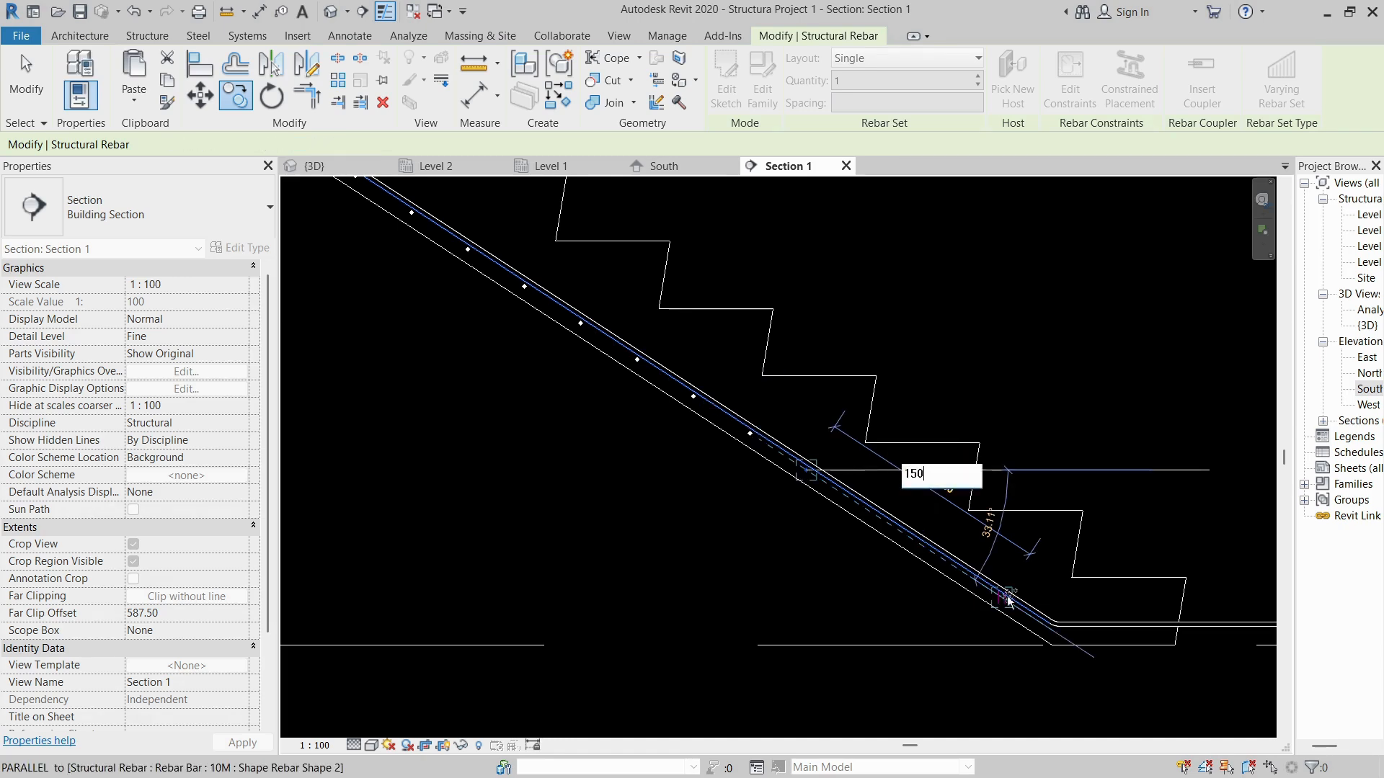
{"action": "key", "text": "Return"}
{"action": "type", "text": "150"}
{"action": "key", "text": "Return"}
{"action": "type", "text": "1"}
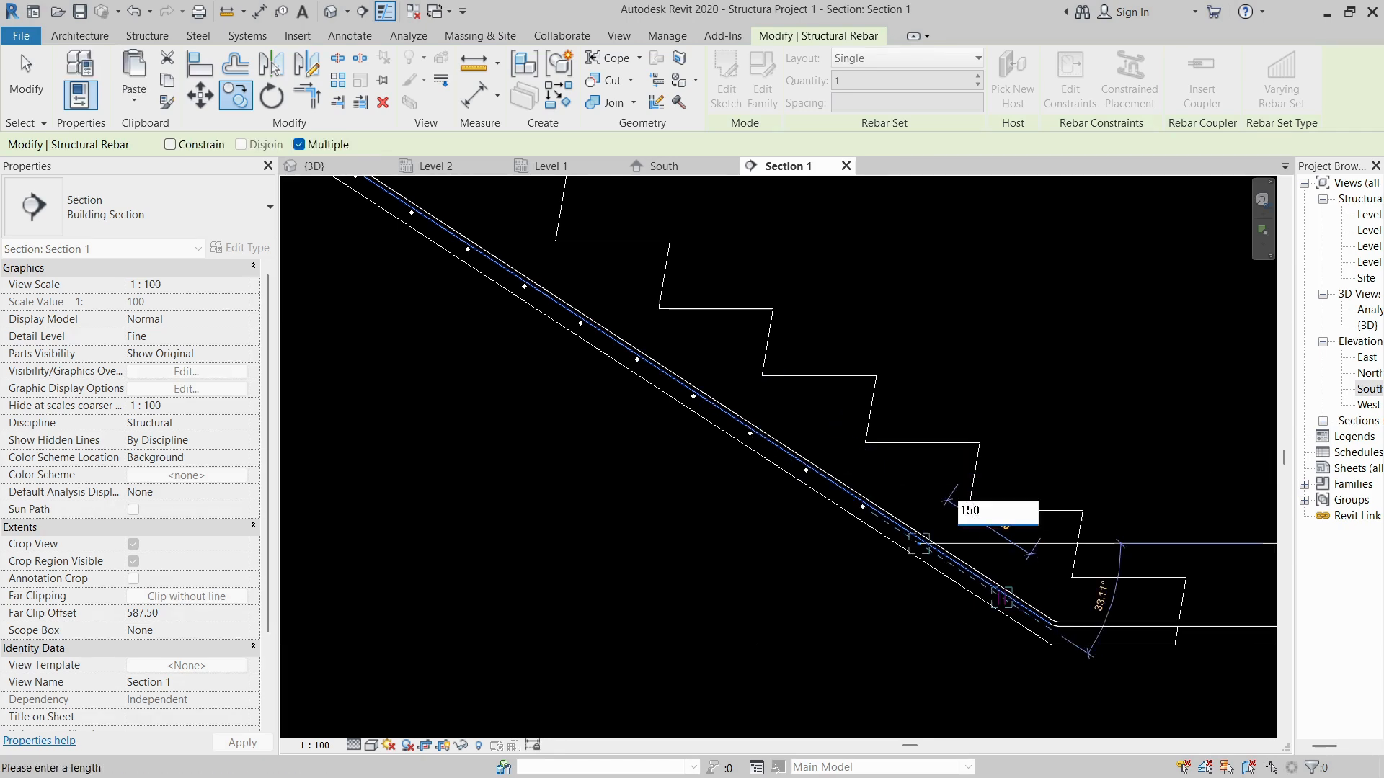
{"action": "key", "text": "Return"}
{"action": "type", "text": "150"}
{"action": "key", "text": "Return"}
{"action": "type", "text": "1"}
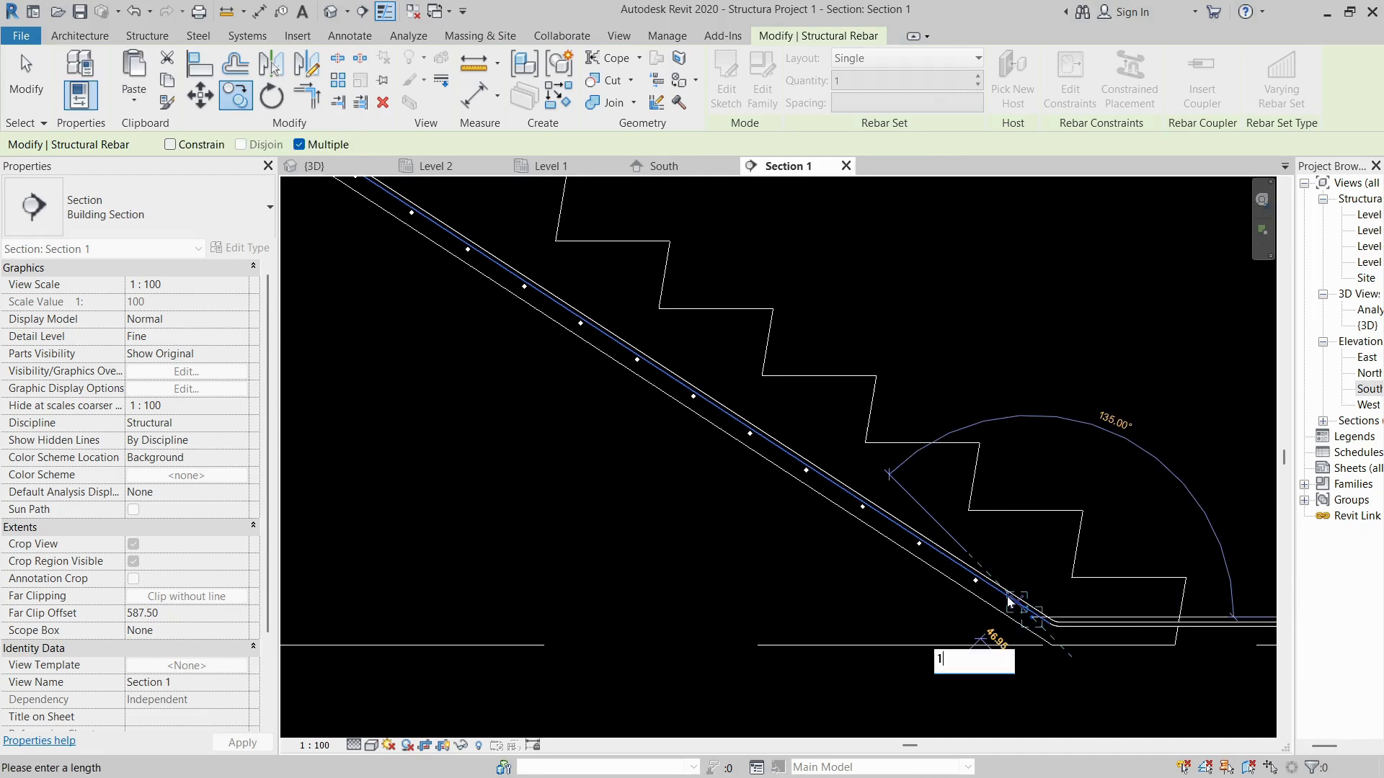
{"action": "type", "text": "50"}
{"action": "key", "text": "Return"}
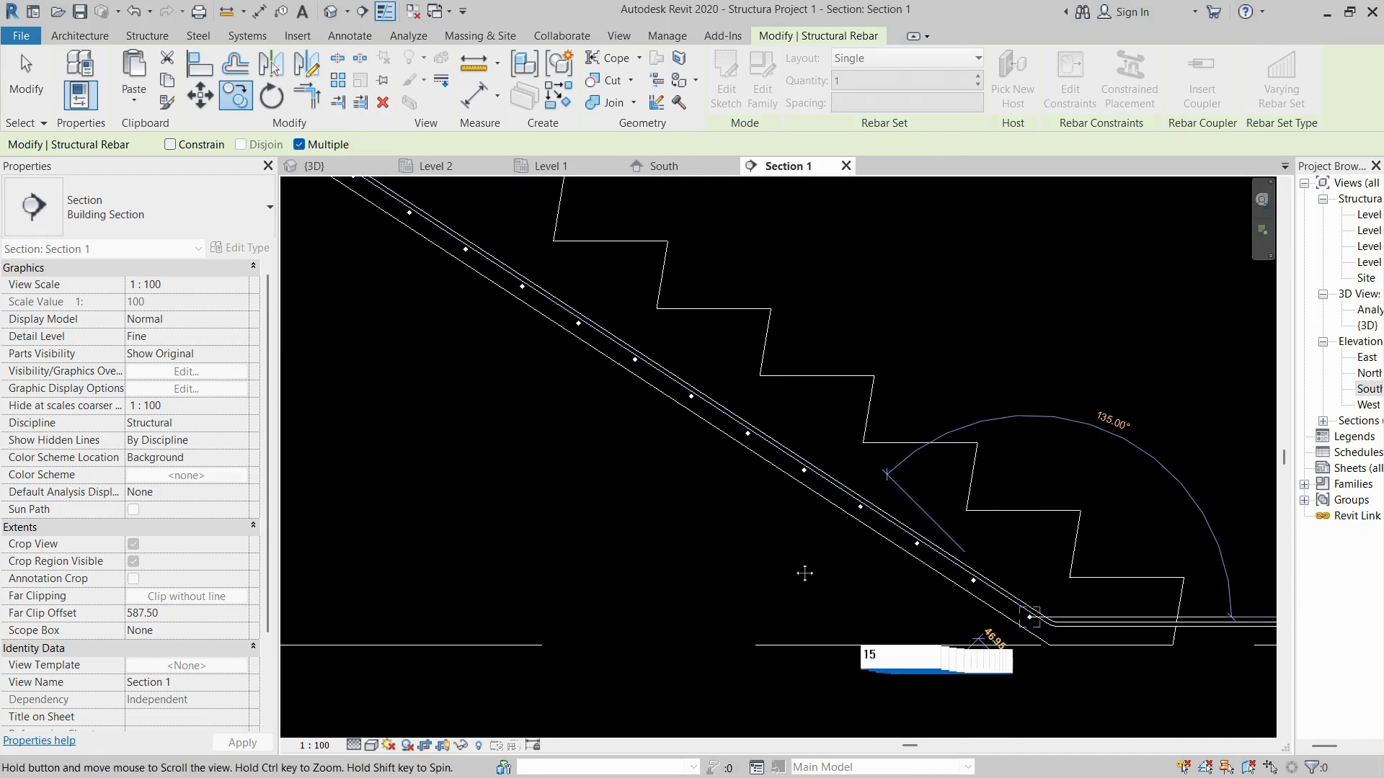
{"action": "type", "text": "15"}
{"action": "key", "text": "Escape"}
- Copy the lowest crosswise bar 150 mm horizontally onto the flat bottom part of the flight
{"action": "scroll", "coordinate": [903, 610], "scroll_direction": "up", "scroll_amount": 3}
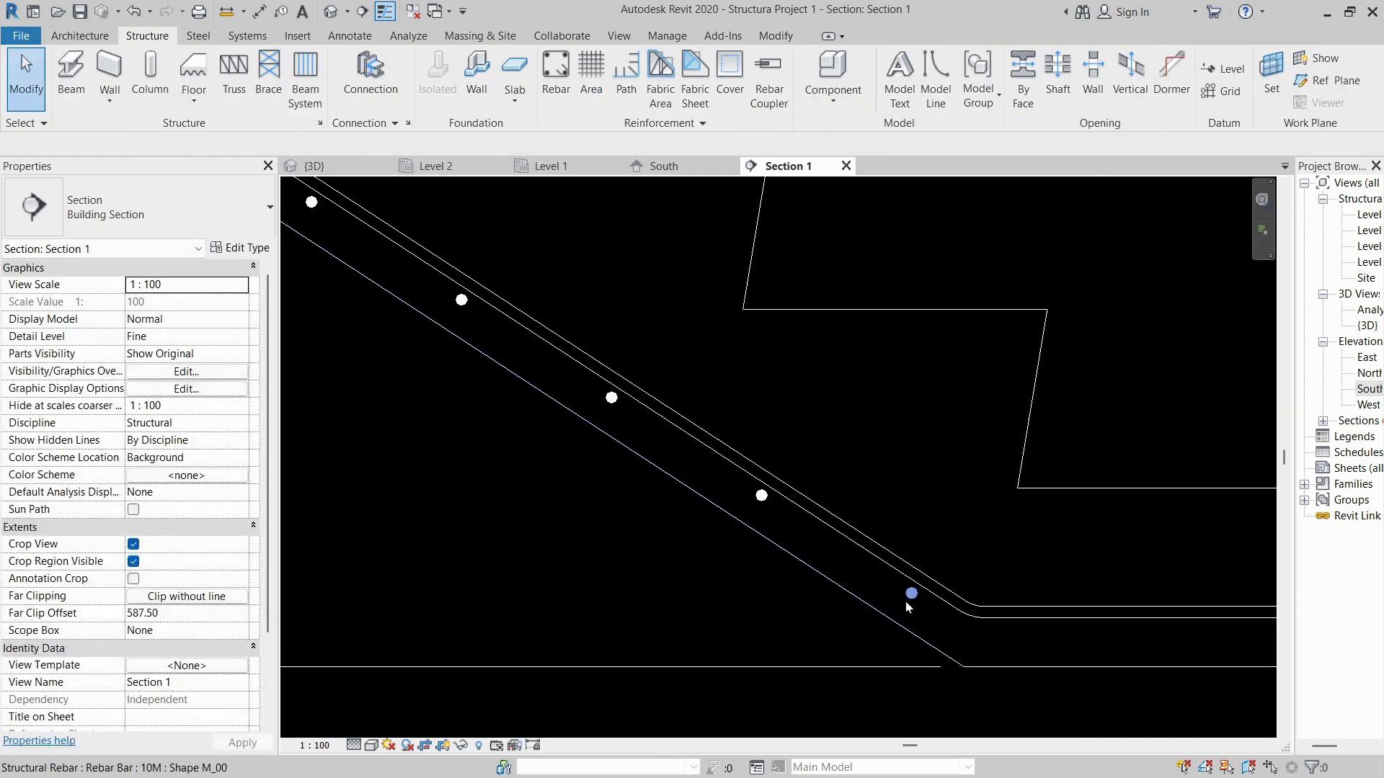
{"action": "left_click", "coordinate": [907, 600]}
{"action": "middle_click_drag", "start_coordinate": [915, 619], "coordinate": [645, 571]}
{"action": "key", "text": "c"}
{"action": "key", "text": "o"}
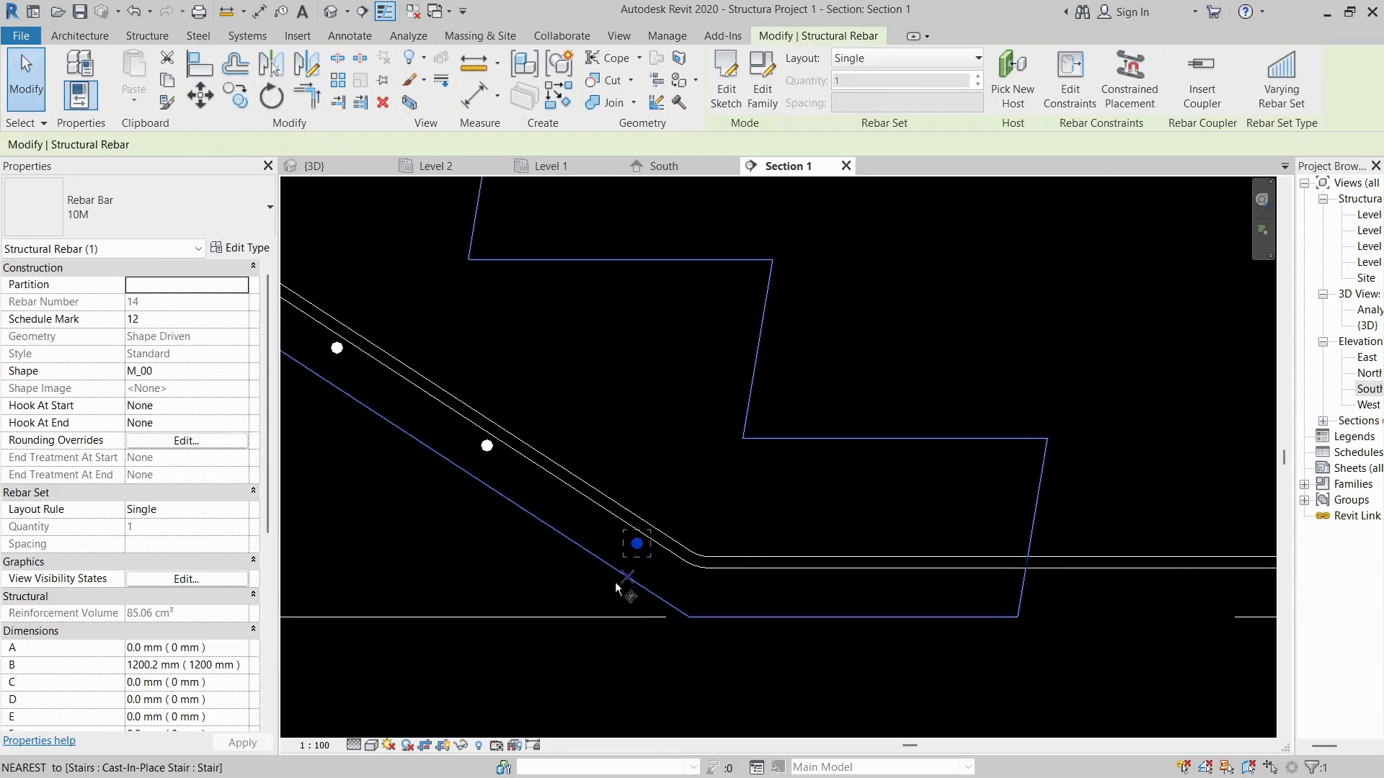
{"action": "left_click", "coordinate": [529, 579]}
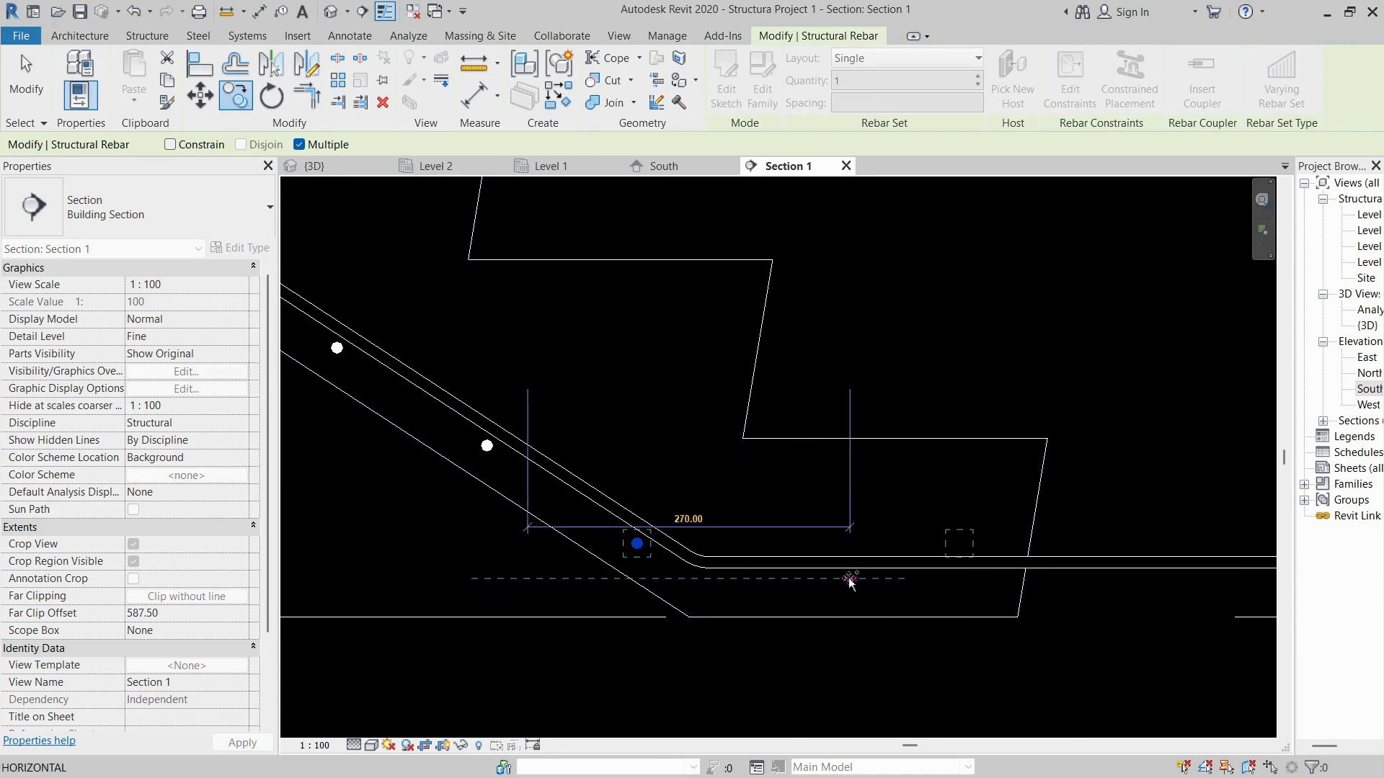
{"action": "key", "text": "Return"}
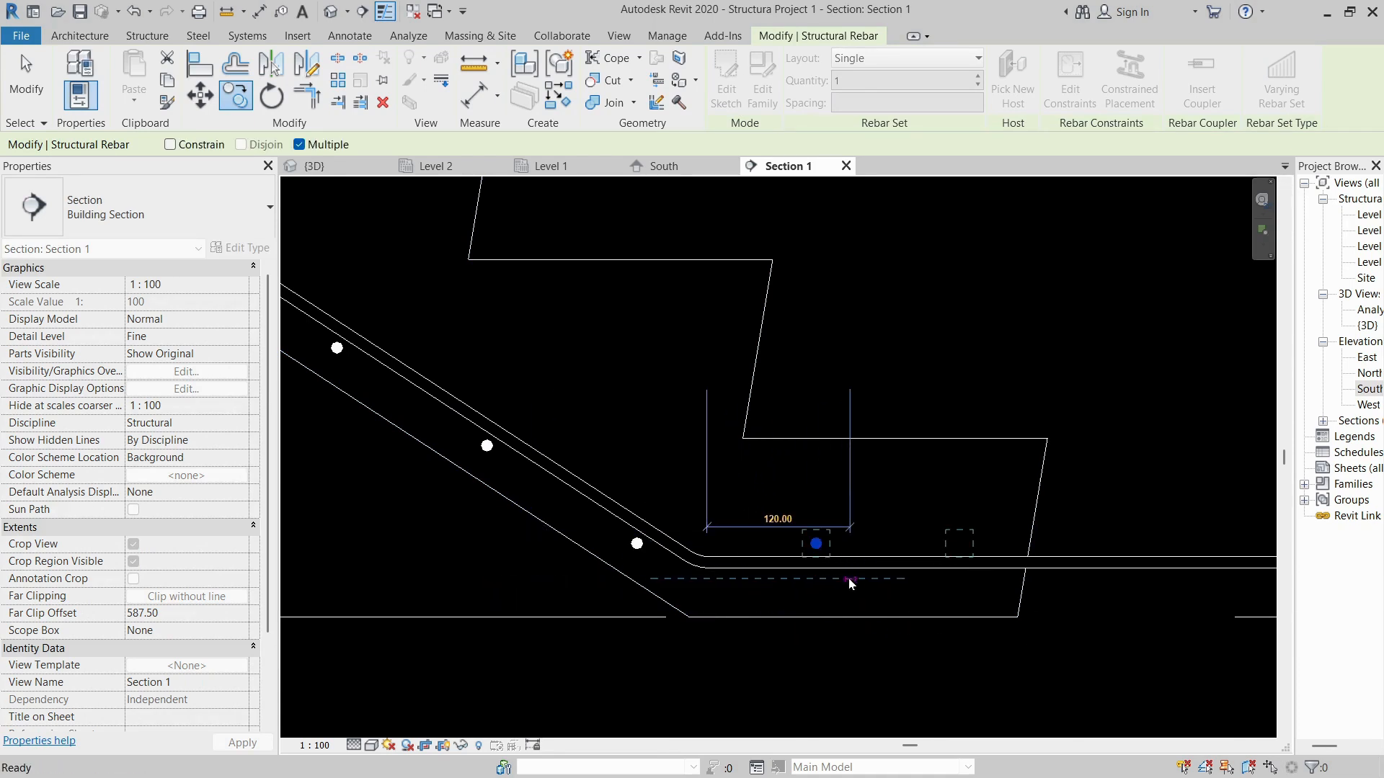
{"action": "key", "text": "Escape"}
- Nudge the copied crosswise bar down until it sits just below the bent bar's flat end
{"action": "left_click", "coordinate": [818, 545]}
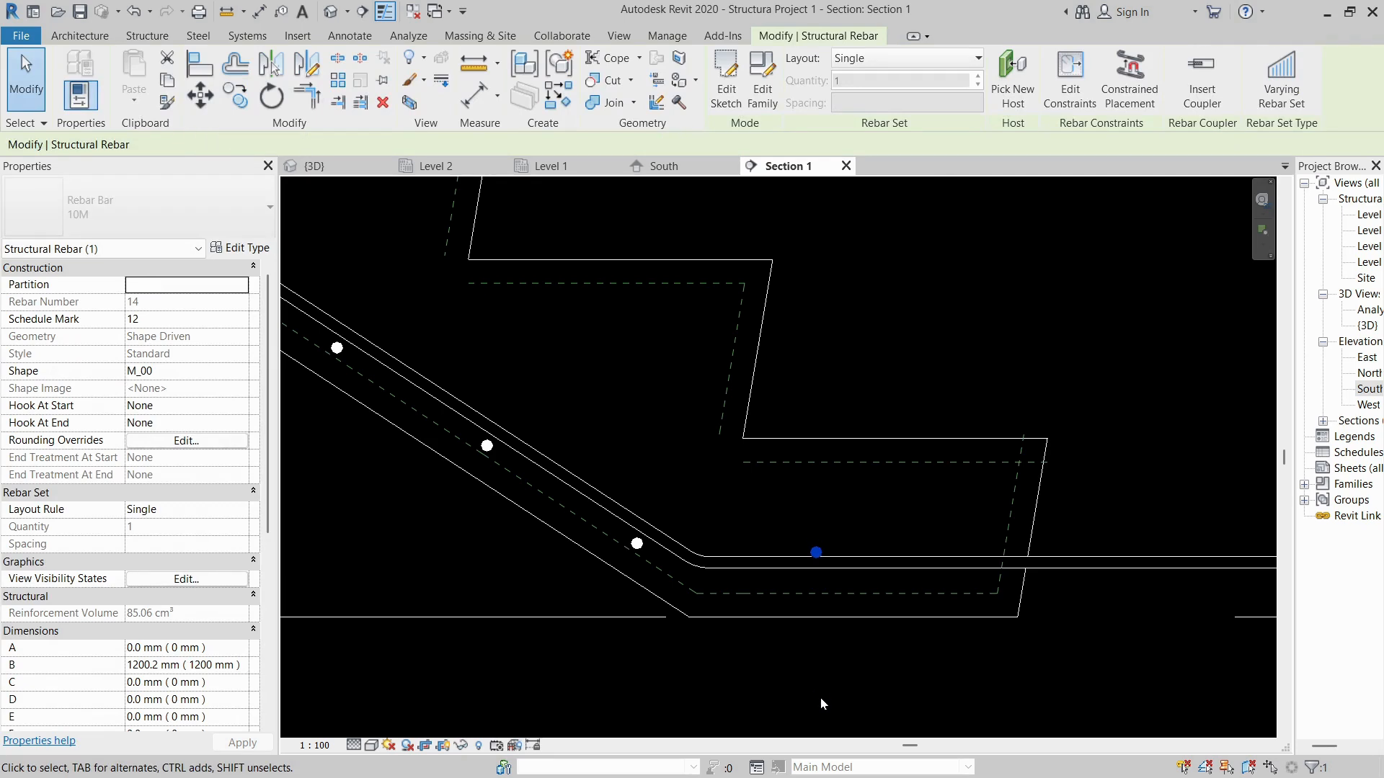
{"action": "key", "text": "Down"}
{"action": "key", "text": "Down"}
{"action": "key", "text": "Down"}
{"action": "key", "text": "Down"}
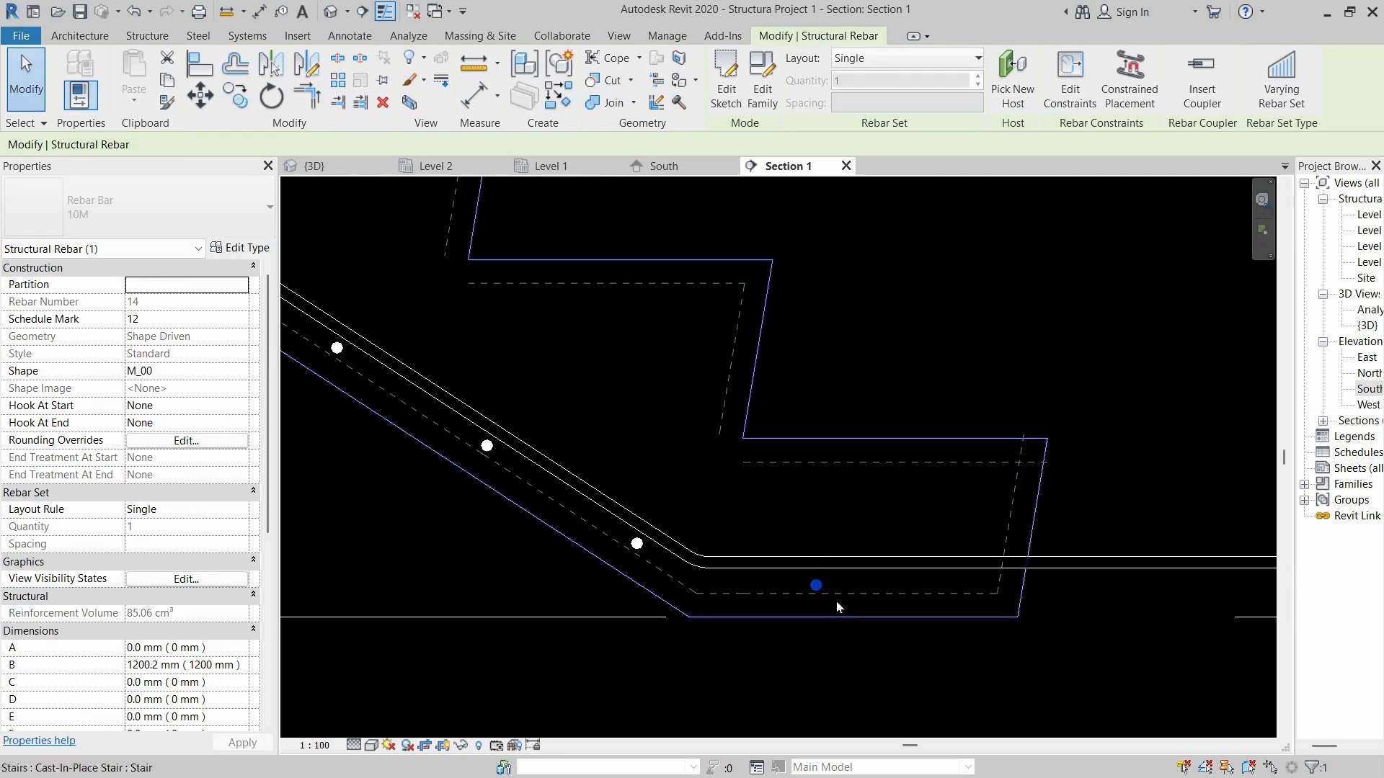
- Edit the bent bar's sketch, lowering its flat bottom segment slightly toward the crosswise bar, and finish the sketch
{"action": "left_click", "coordinate": [850, 572]}
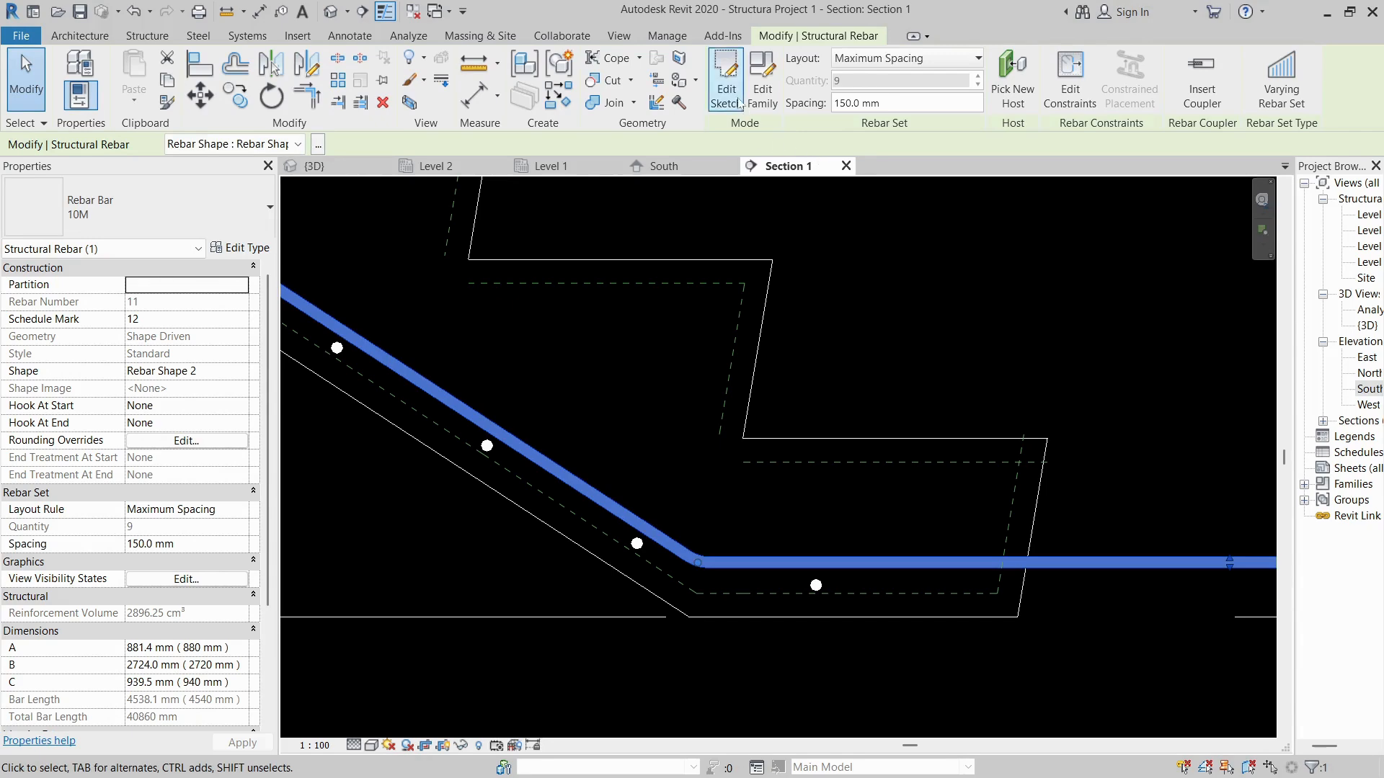
{"action": "scroll", "coordinate": [827, 601], "scroll_direction": "up", "scroll_amount": 1}
{"action": "left_click", "coordinate": [851, 554]}
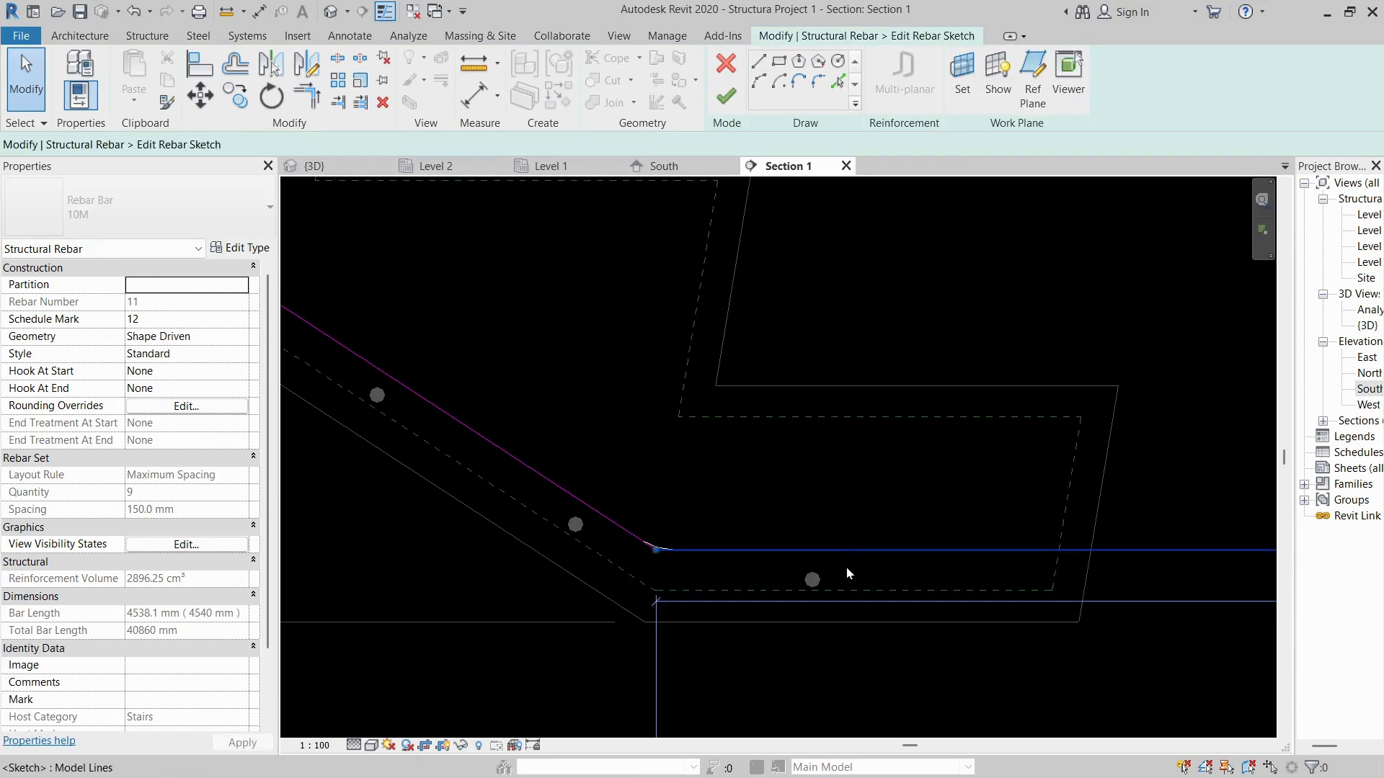
{"action": "key", "text": "Down"}
{"action": "key", "text": "Down"}
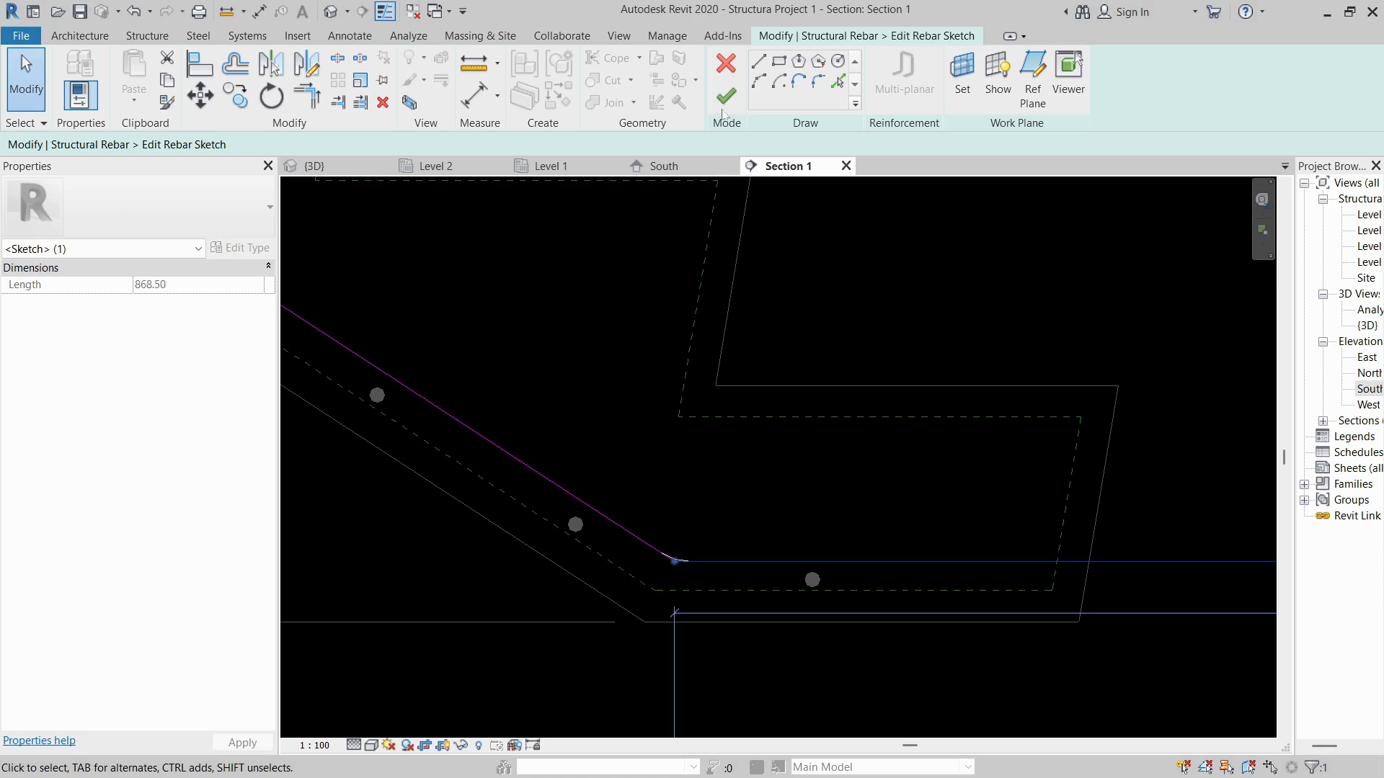
{"action": "left_click", "coordinate": [726, 96]}
{"action": "left_click", "coordinate": [917, 297]}
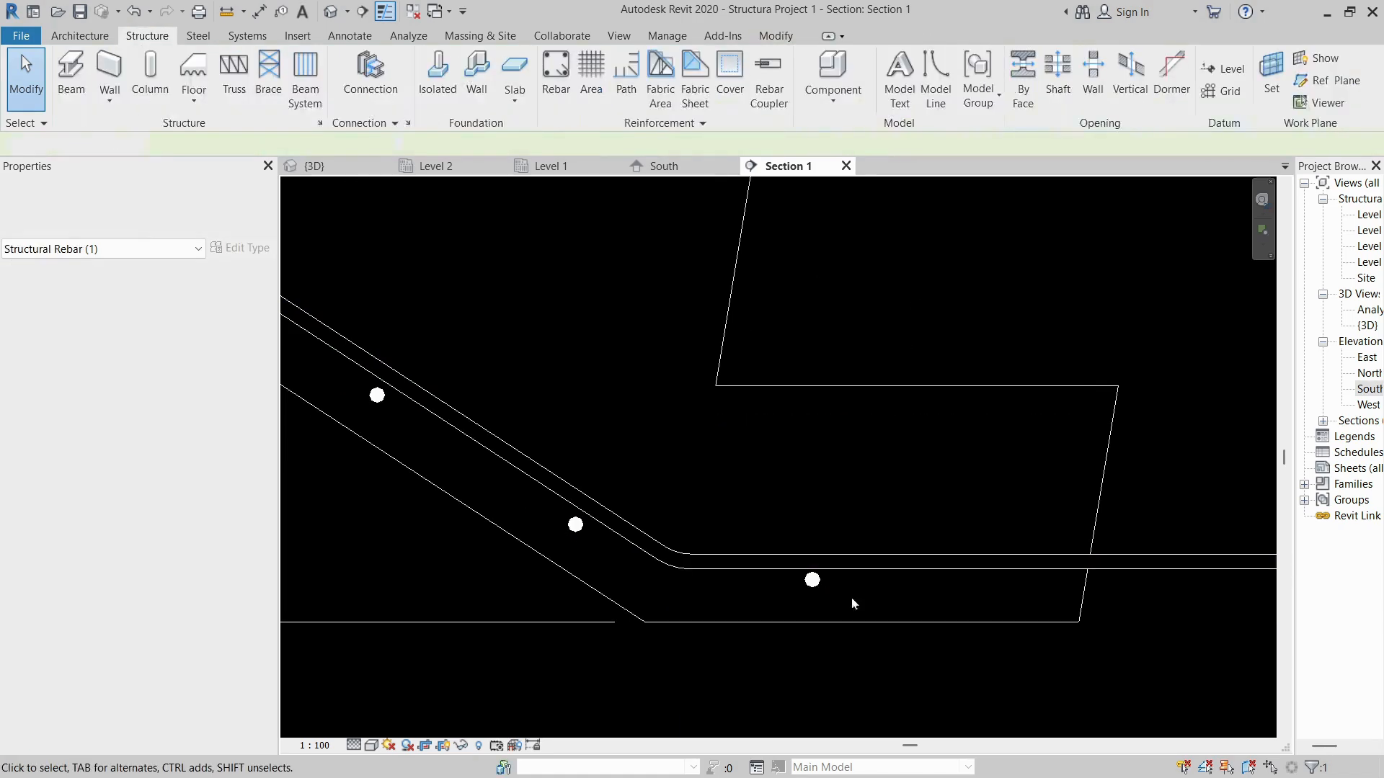
- Copy the crosswise bar under the flat segment another 150 mm horizontally toward the first riser
{"action": "left_click_drag", "start_coordinate": [832, 520], "coordinate": [834, 518]}
{"action": "key", "text": "c"}
{"action": "key", "text": "o"}
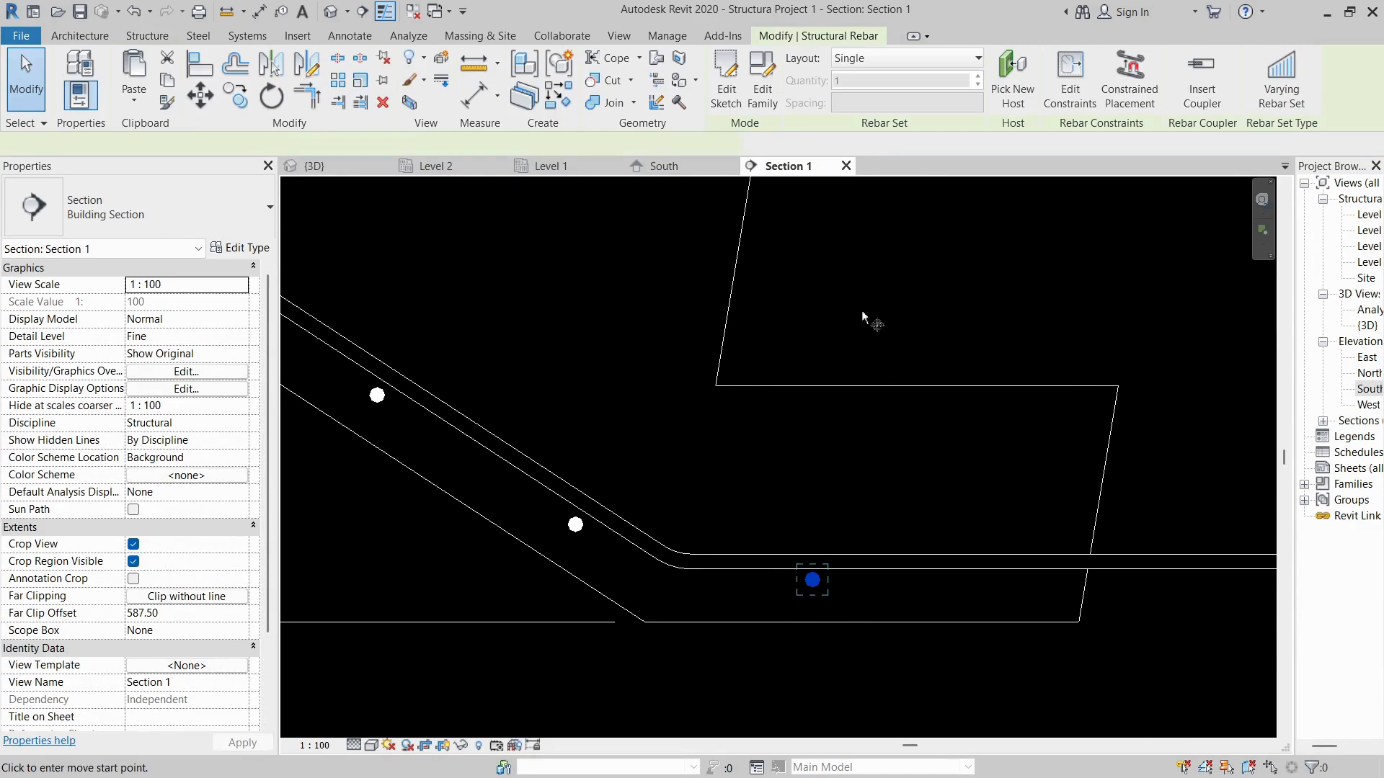
{"action": "left_click", "coordinate": [859, 301]}
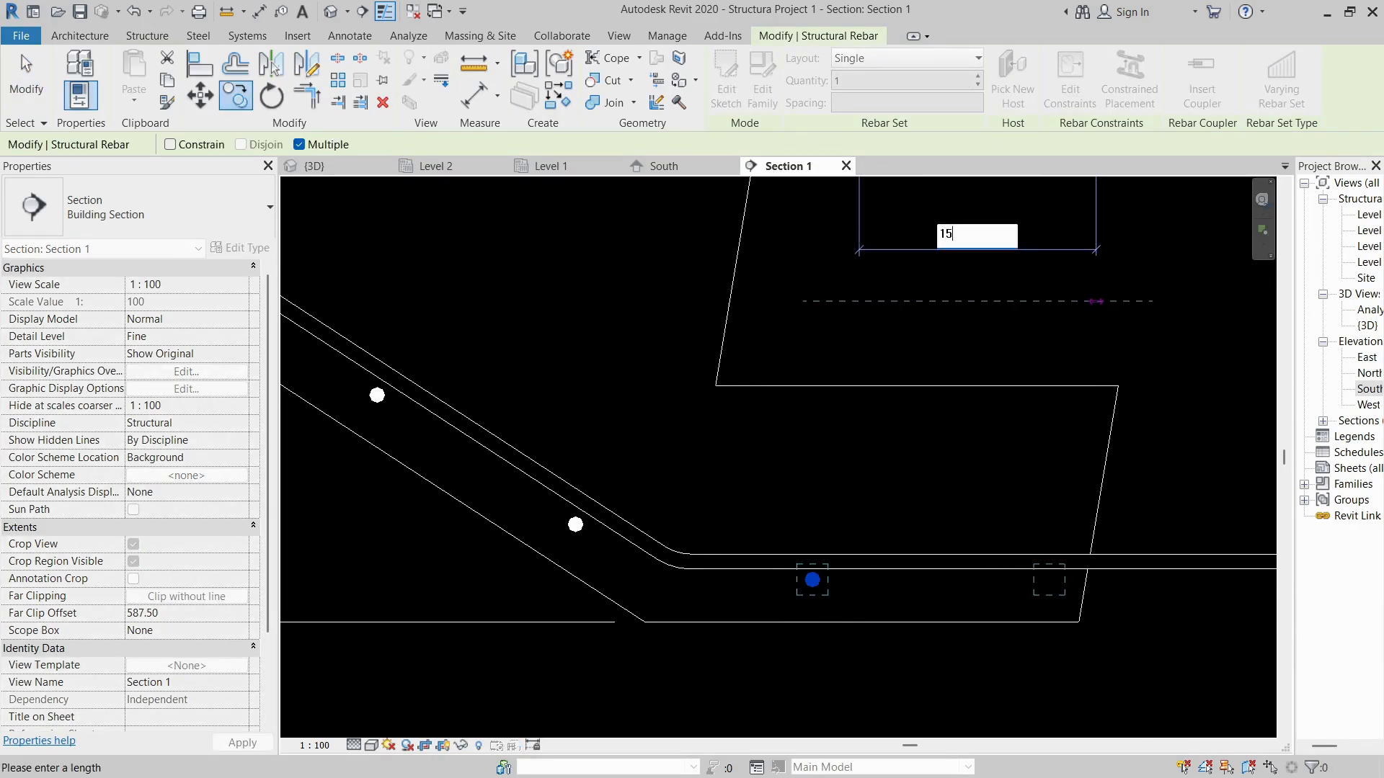
{"action": "type", "text": "150"}
{"action": "key", "text": "Return"}
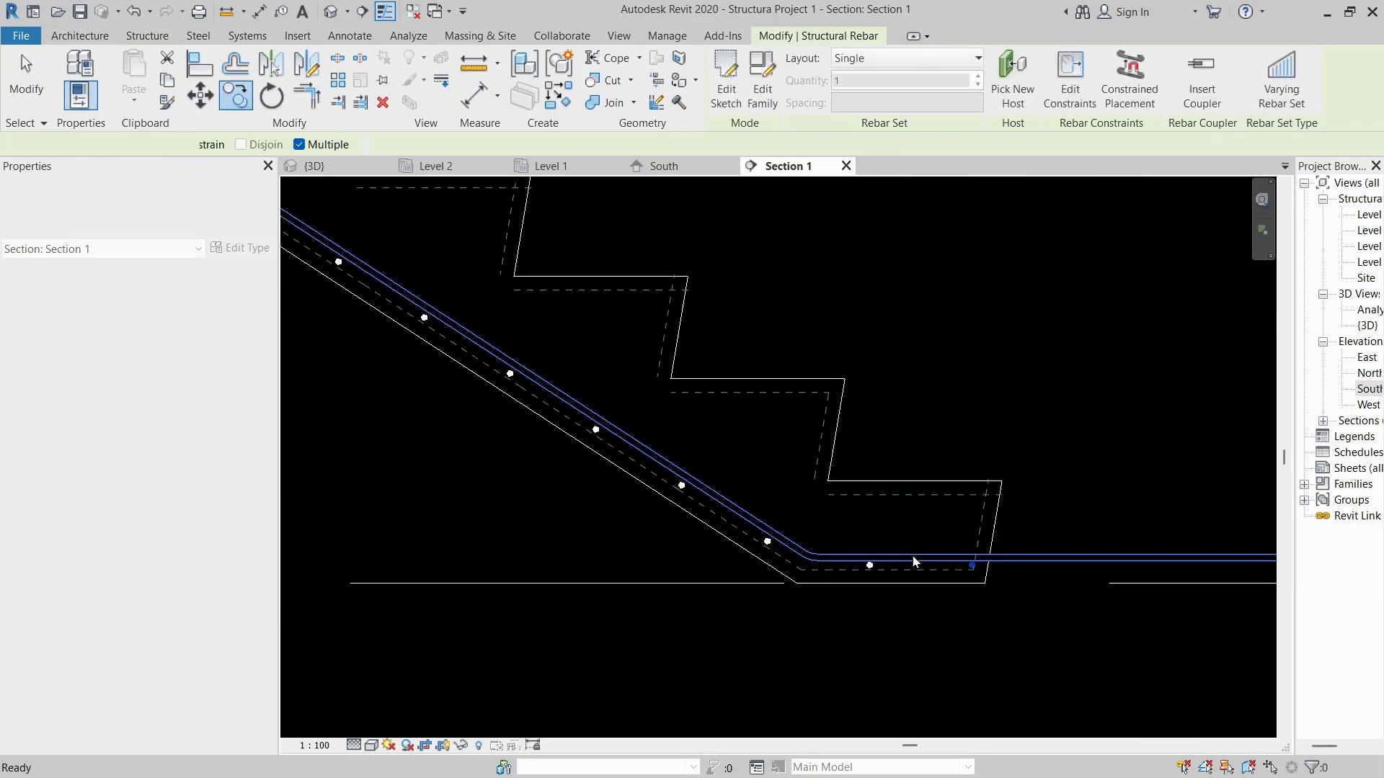
{"action": "scroll", "coordinate": [859, 514], "scroll_direction": "down", "scroll_amount": 3}
{"action": "scroll", "coordinate": [686, 418], "scroll_direction": "up", "scroll_amount": 5}
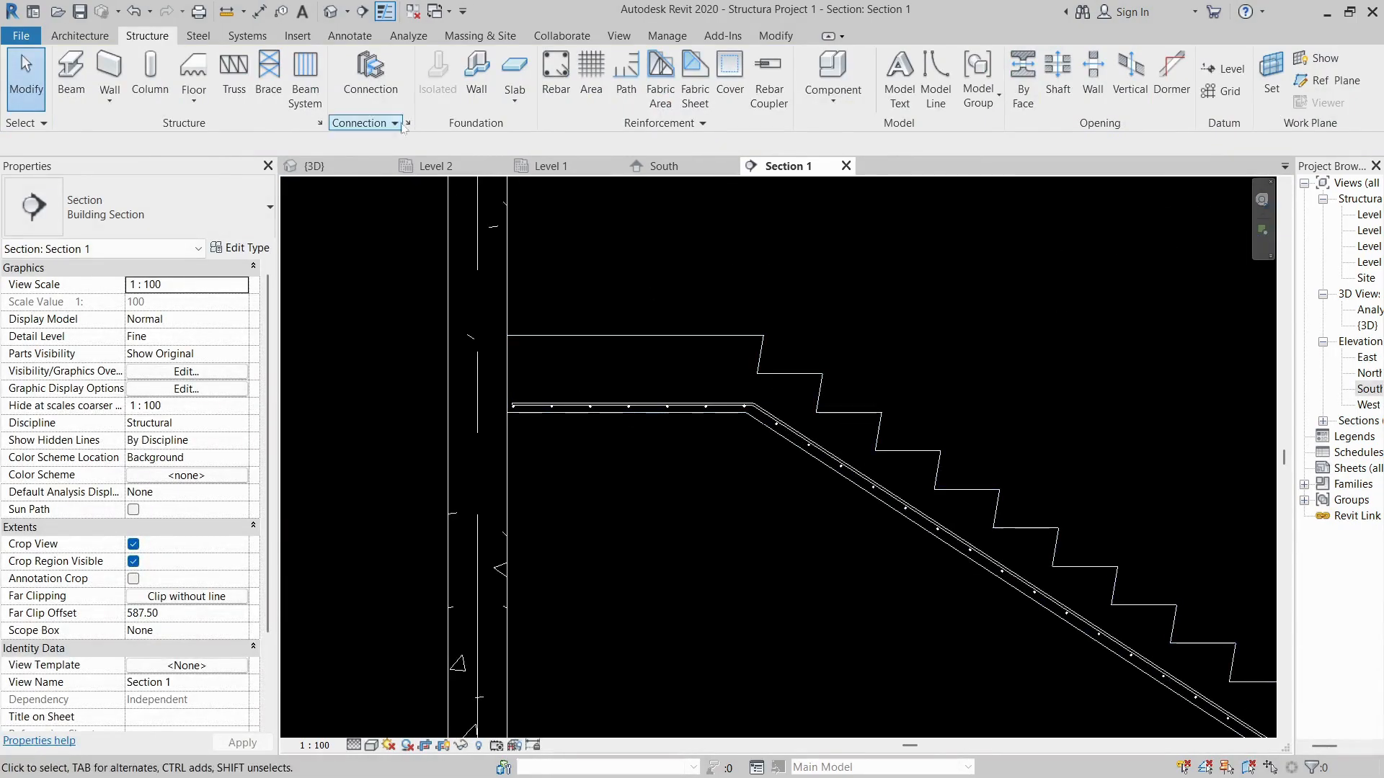
- Change the 3D view from wireframe to a surfaced visual style, inspect the reinforced stair, and return to the Level 1 plan
{"action": "left_click", "coordinate": [341, 168]}
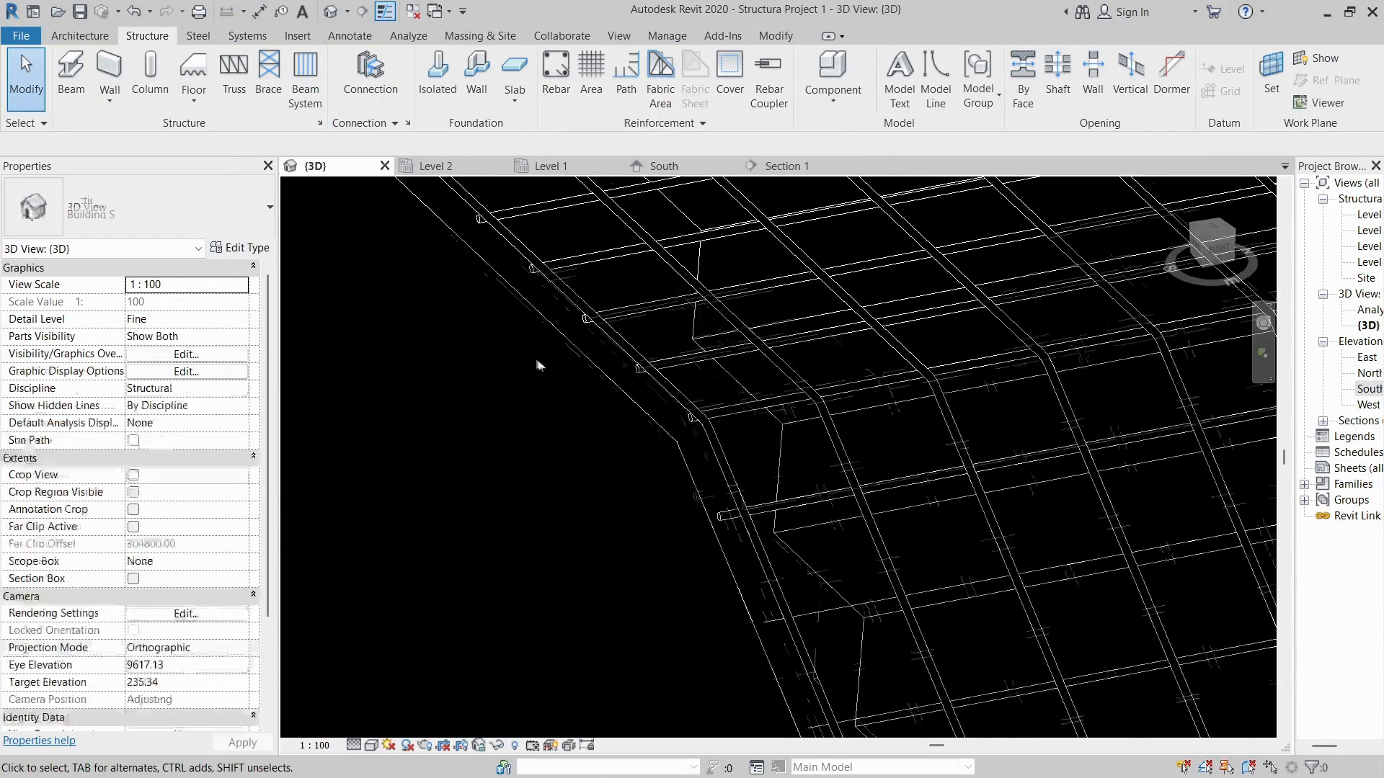
{"action": "scroll", "coordinate": [562, 393], "scroll_direction": "up", "scroll_amount": 6}
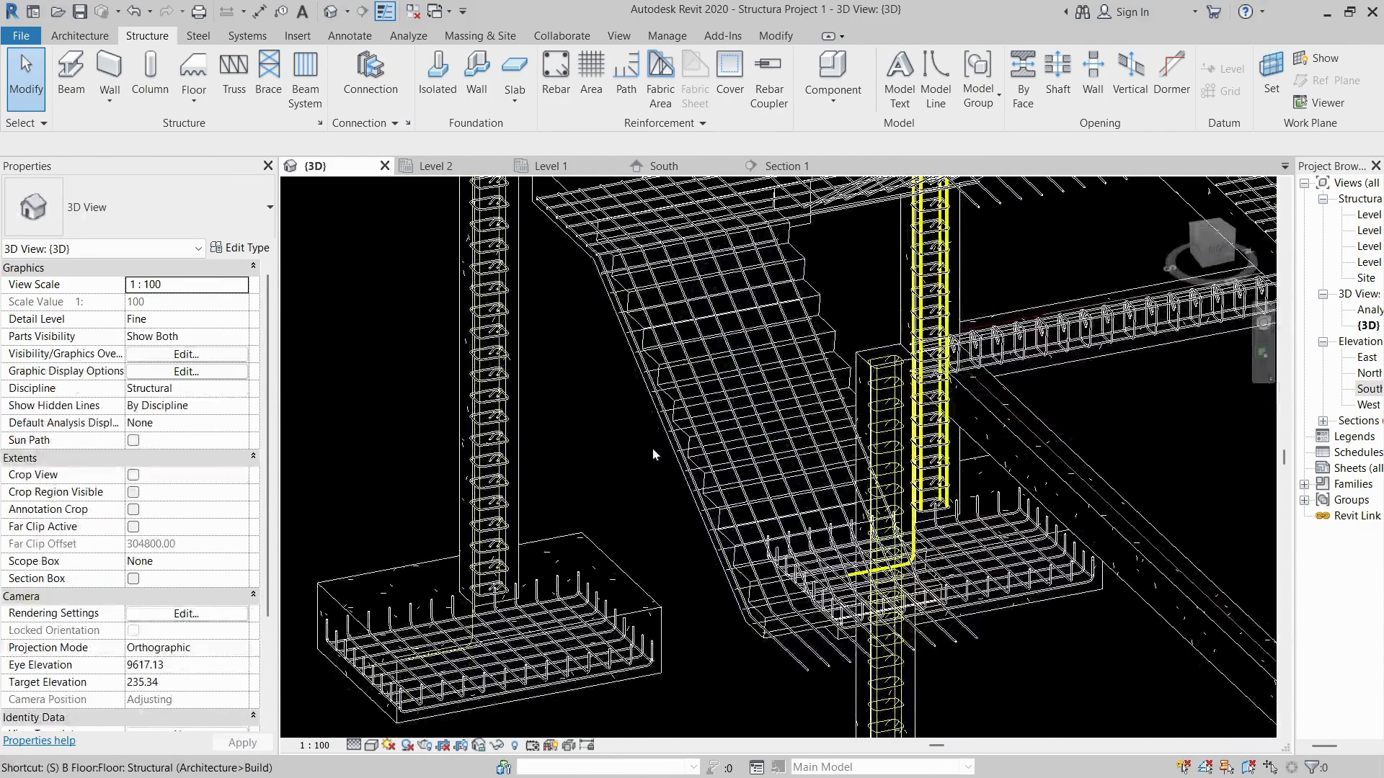
{"action": "key", "text": "d"}
{"action": "key", "text": "r"}
{"action": "key", "text": "l"}
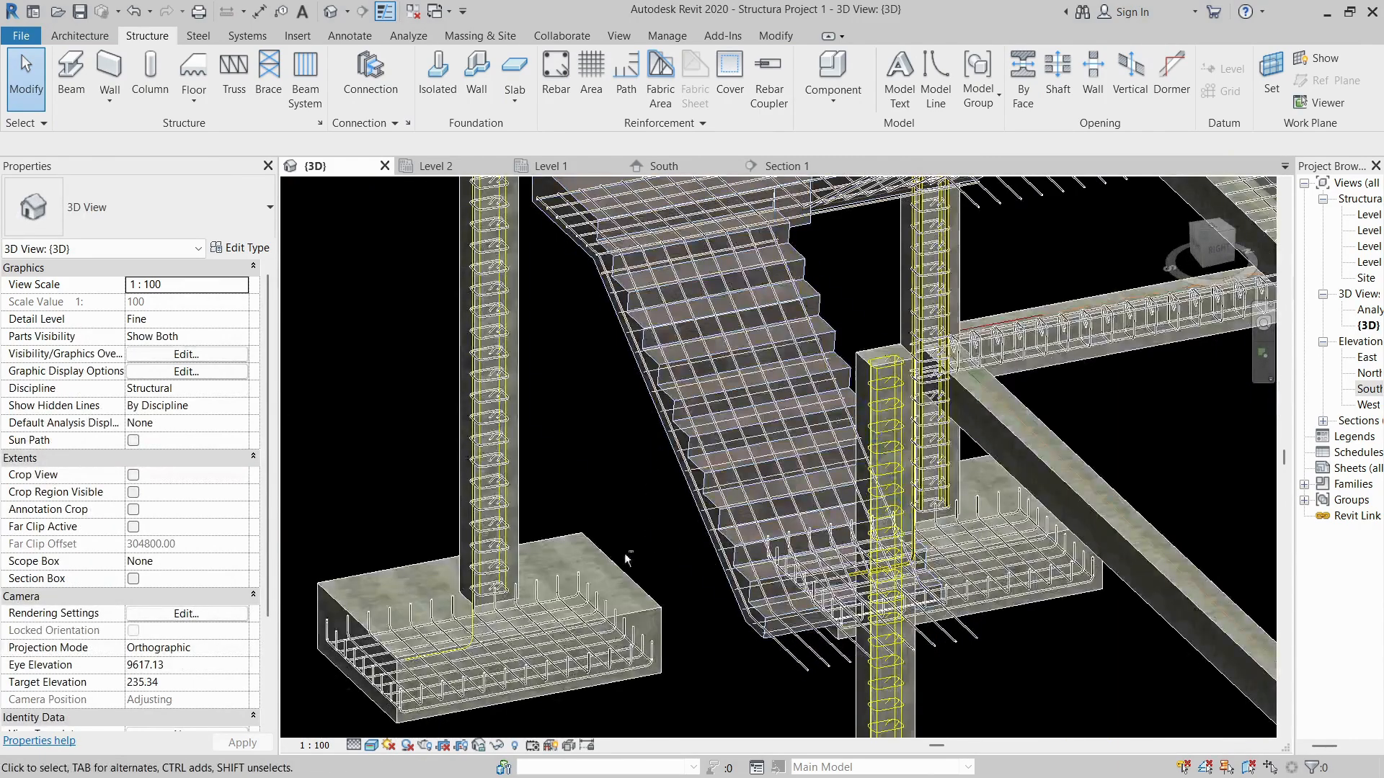
{"action": "mouse_move", "coordinate": [625, 555]}
{"action": "middle_mouse_down", "text": "shift"}
{"action": "mouse_move", "coordinate": [735, 626]}
{"action": "mouse_move", "coordinate": [724, 612]}
{"action": "middle_mouse_up", "text": "shift"}
{"action": "scroll", "coordinate": [544, 339], "scroll_direction": "down", "scroll_amount": 4}
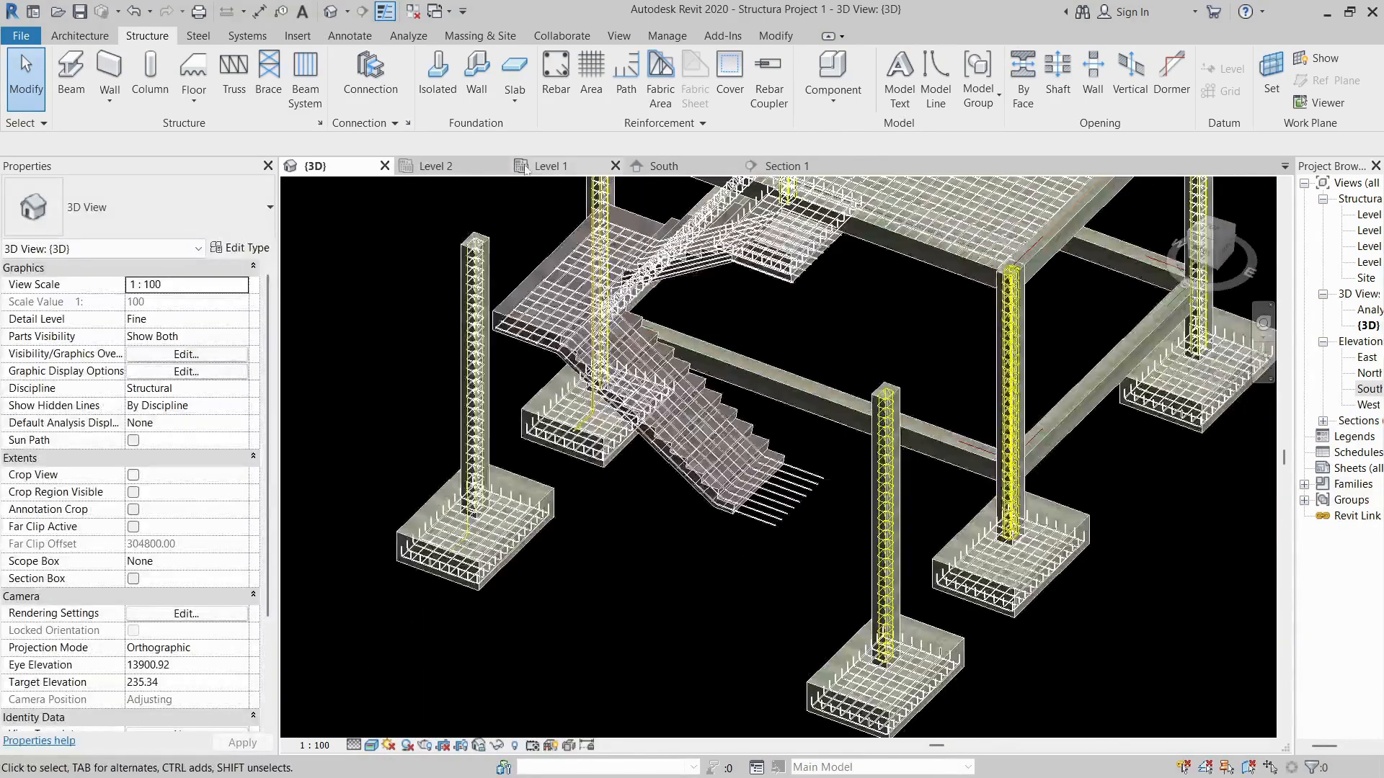
{"action": "left_click", "coordinate": [551, 166]}
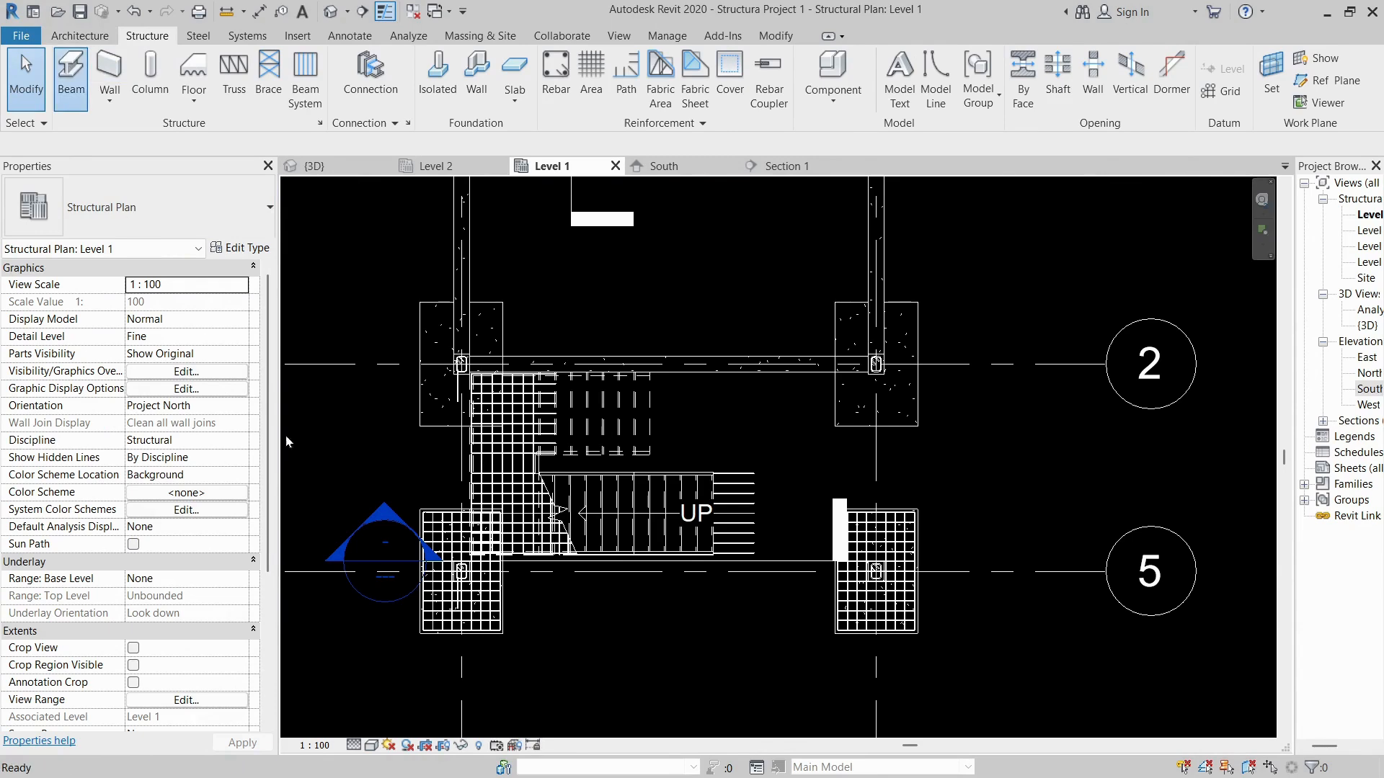
{"action": "scroll", "coordinate": [509, 567], "scroll_direction": "up", "scroll_amount": 8}
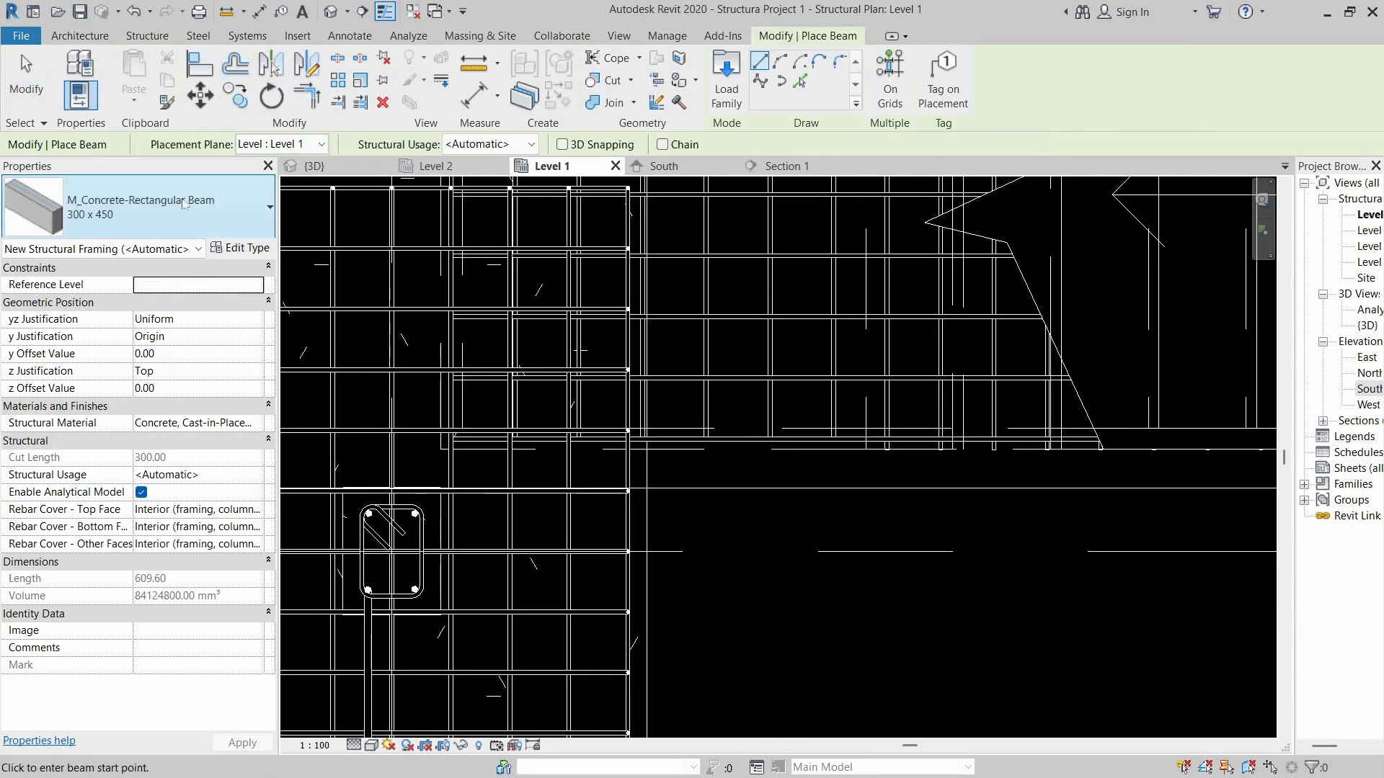
{"action": "scroll", "coordinate": [425, 562], "scroll_direction": "up", "scroll_amount": 4}
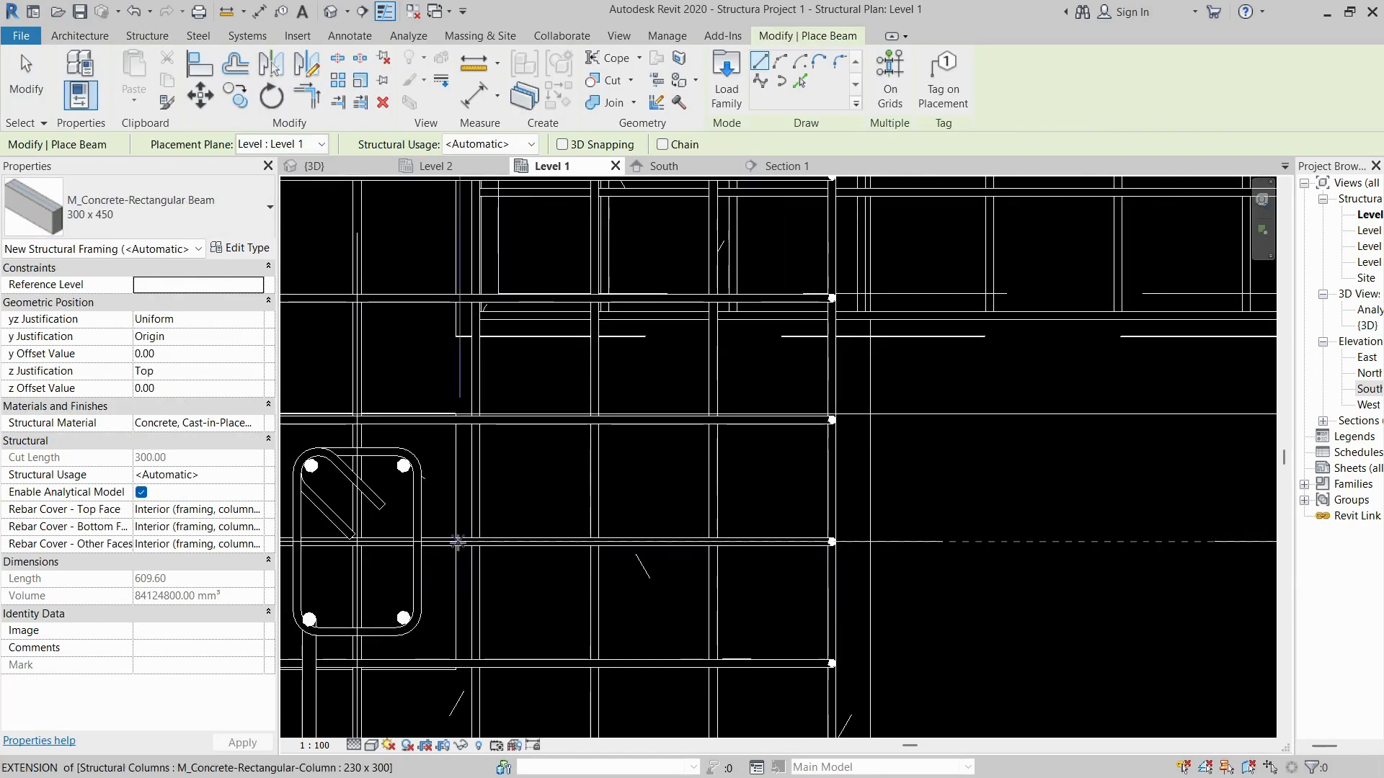
{"action": "scroll", "coordinate": [457, 542], "scroll_direction": "down", "scroll_amount": 6}
{"action": "middle_click_drag", "start_coordinate": [976, 609], "coordinate": [524, 557]}
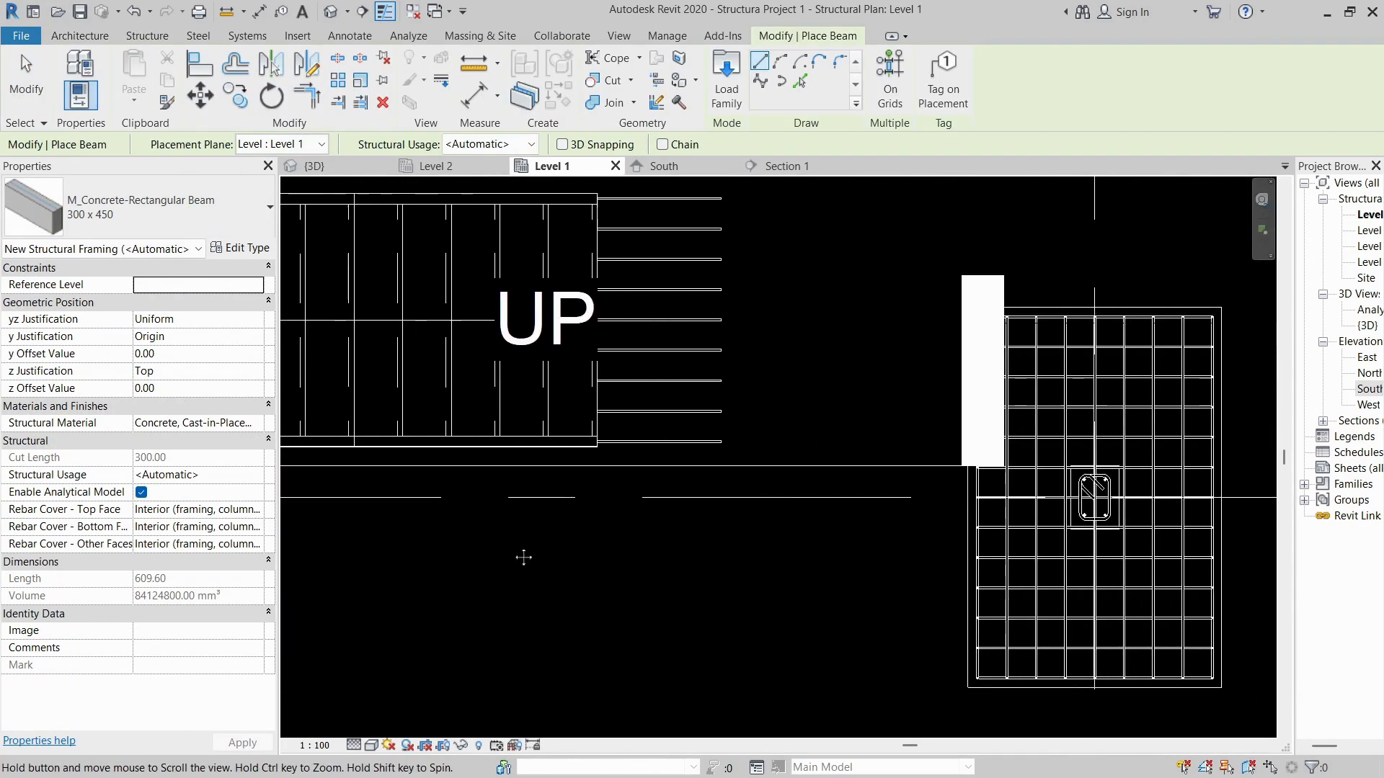
{"action": "scroll", "coordinate": [985, 553], "scroll_direction": "down", "scroll_amount": 4}
{"action": "middle_click_drag", "start_coordinate": [937, 424], "coordinate": [938, 450]}
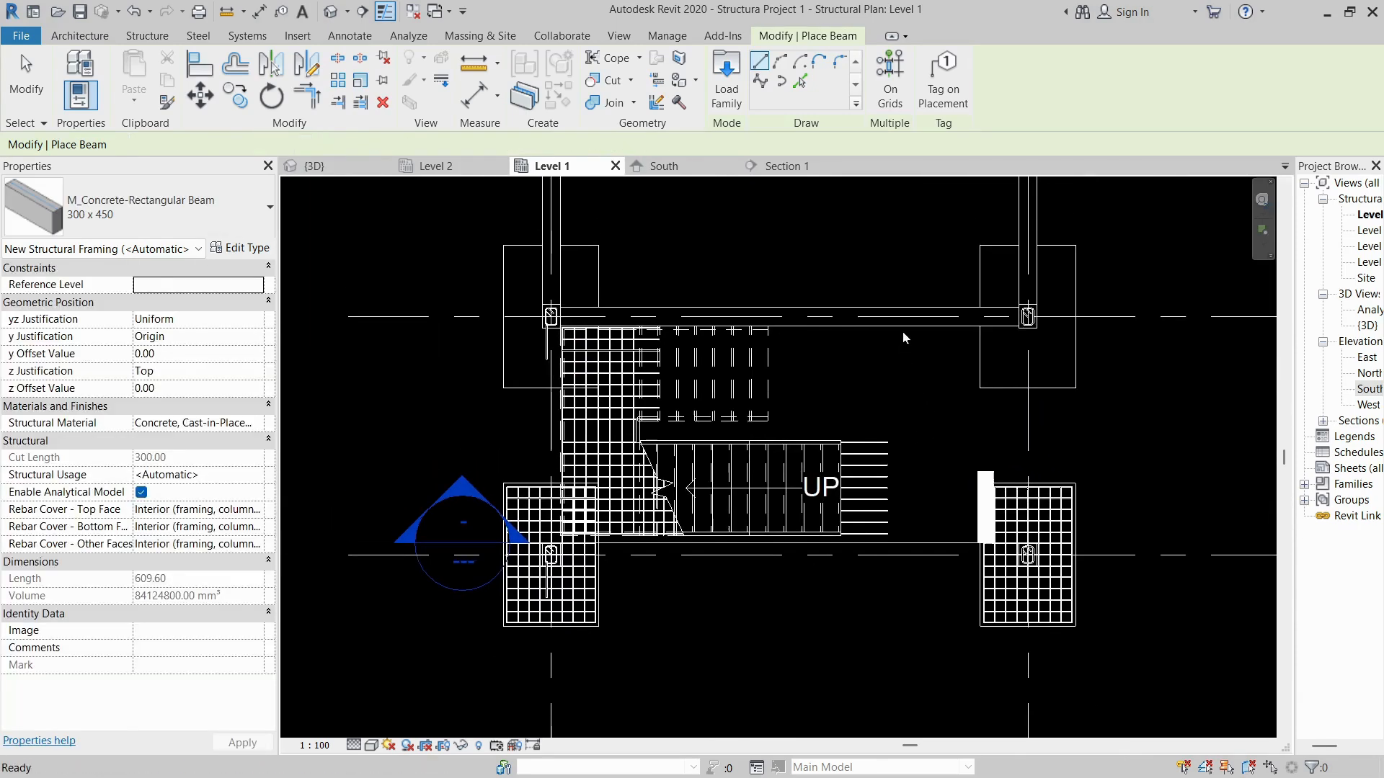
{"action": "key", "text": "Escape"}
- Copy the Level 1 beam on grid 2 to grid 5, using matching footing corners as the move points
{"action": "left_click", "coordinate": [902, 330]}
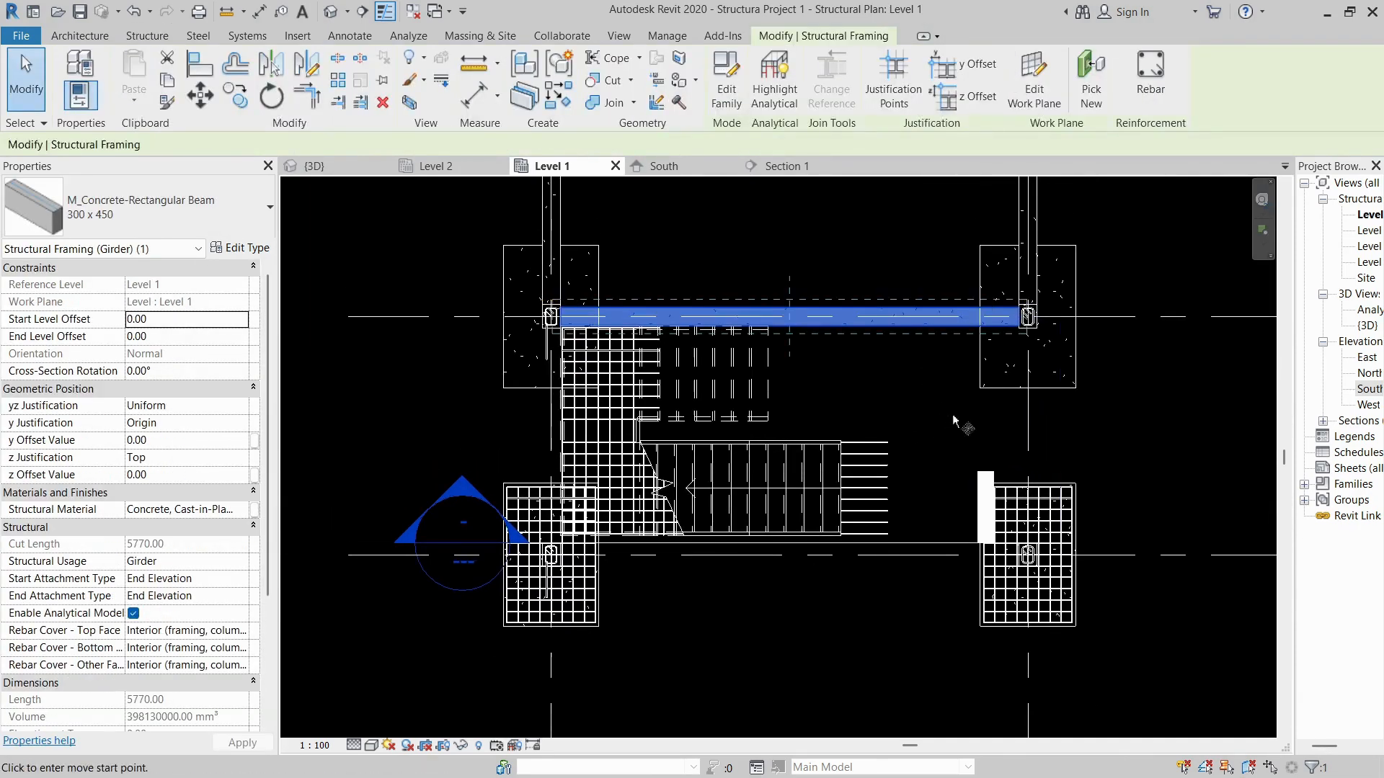
{"action": "left_click", "coordinate": [980, 389]}
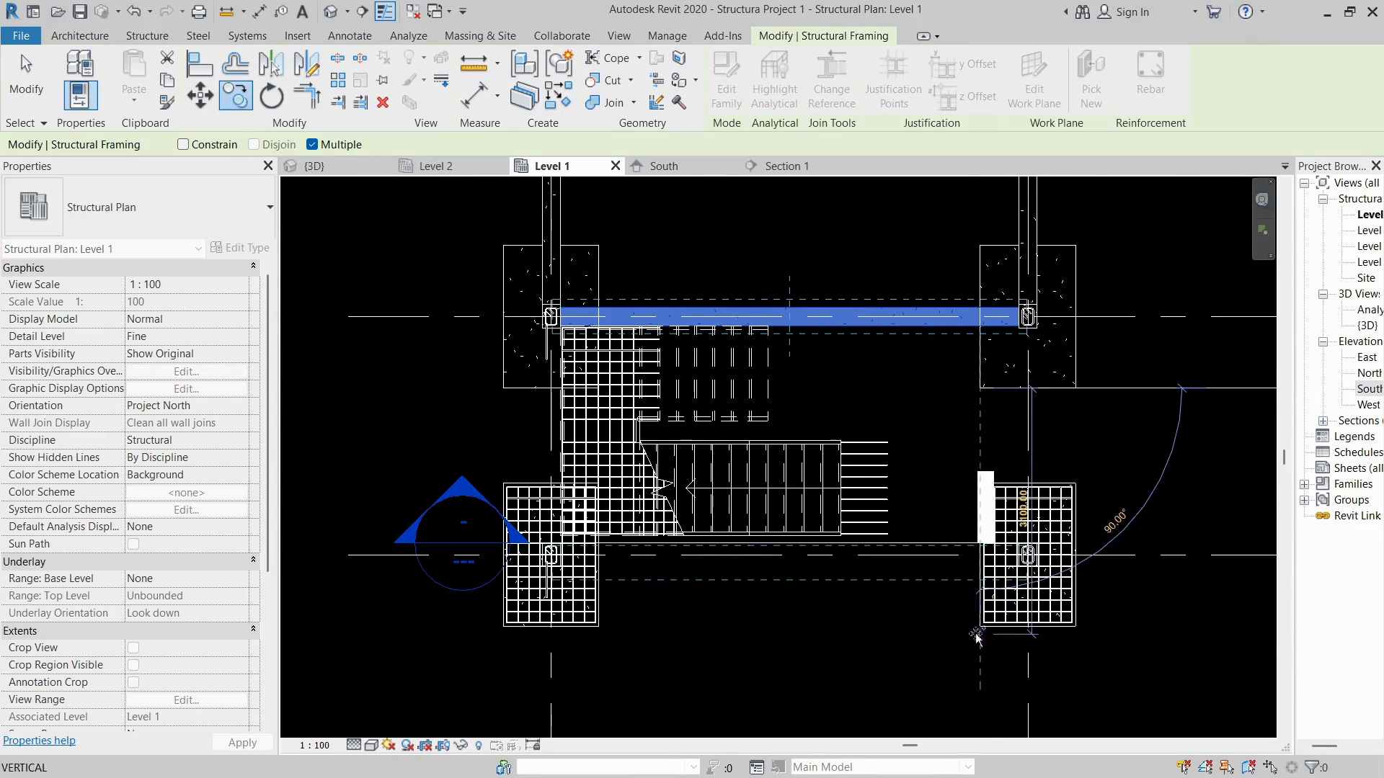
{"action": "scroll", "coordinate": [980, 633], "scroll_direction": "up", "scroll_amount": 6}
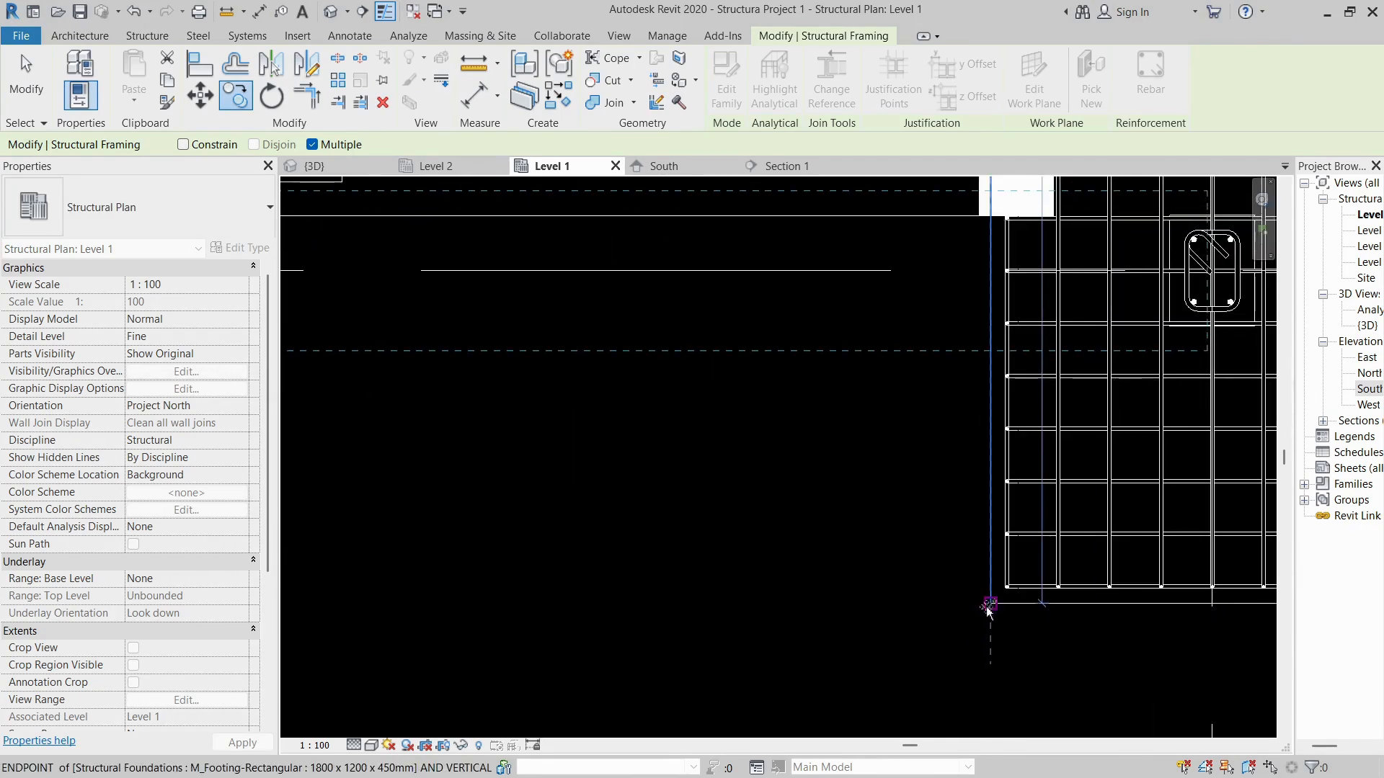
{"action": "left_click", "coordinate": [979, 607]}
{"action": "scroll", "coordinate": [785, 568], "scroll_direction": "down", "scroll_amount": 3}
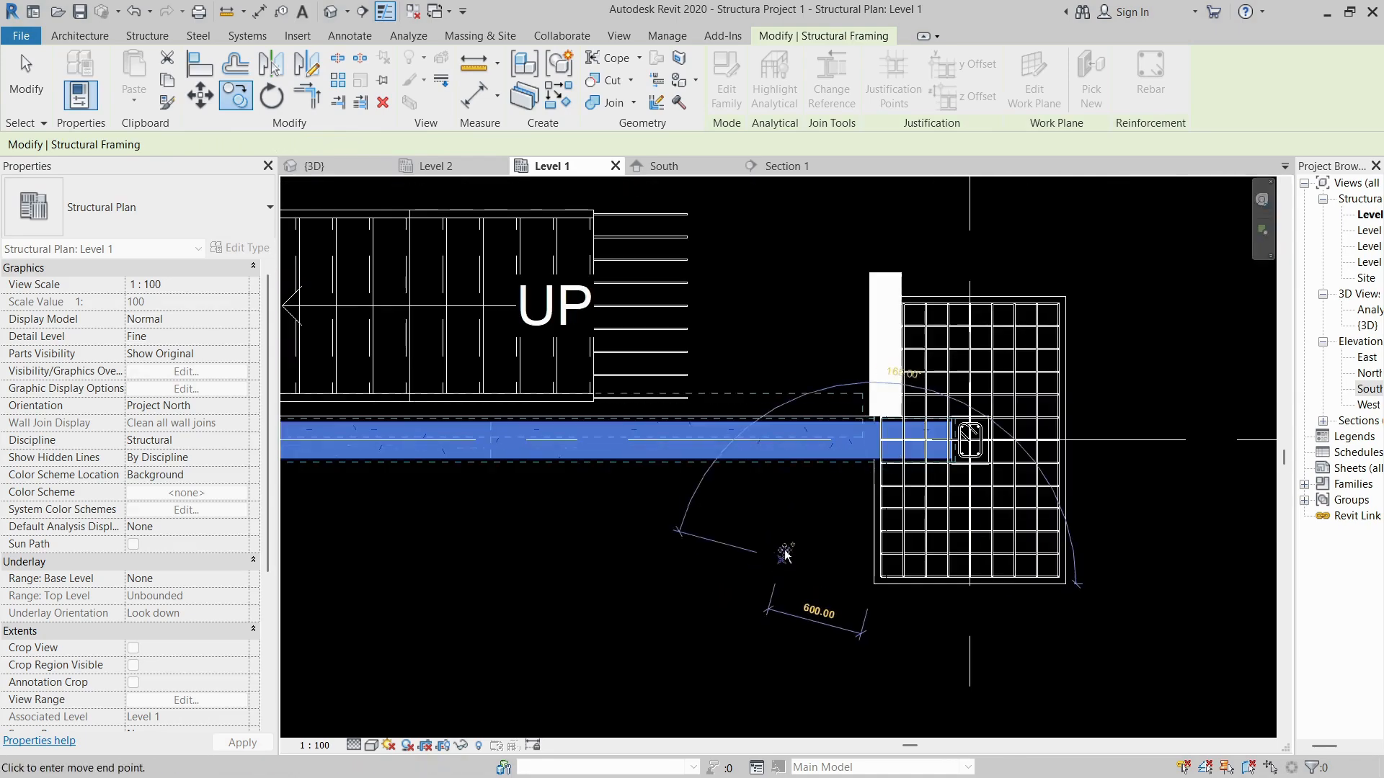
{"action": "key", "text": "Escape"}
- In the 3D view, copy the new Level 1 beam on grid 5 to Level 2 by pasting it aligned to that level
{"action": "left_click", "coordinate": [315, 167]}
{"action": "scroll", "coordinate": [647, 525], "scroll_direction": "up", "scroll_amount": 4}
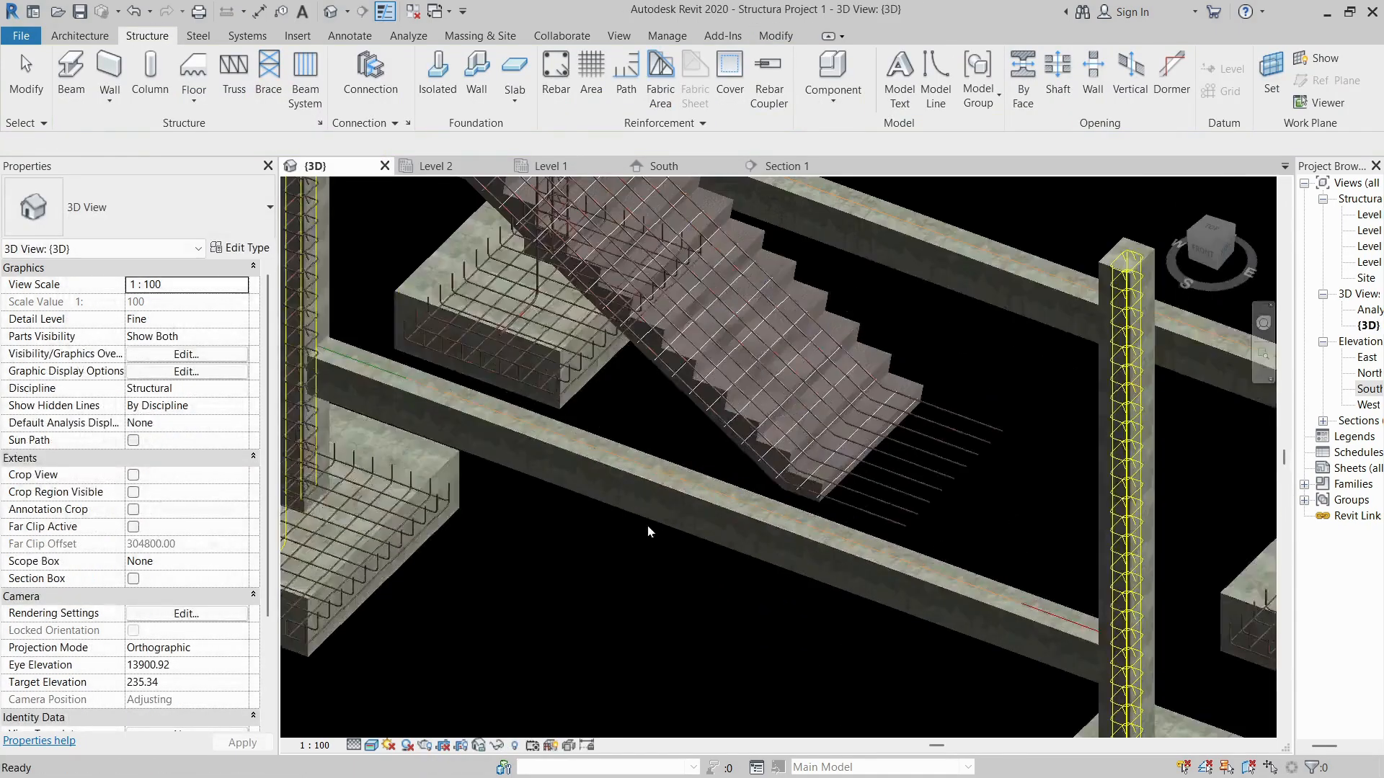
{"action": "left_click", "coordinate": [677, 495]}
{"action": "scroll", "coordinate": [678, 494], "scroll_direction": "down", "scroll_amount": 1}
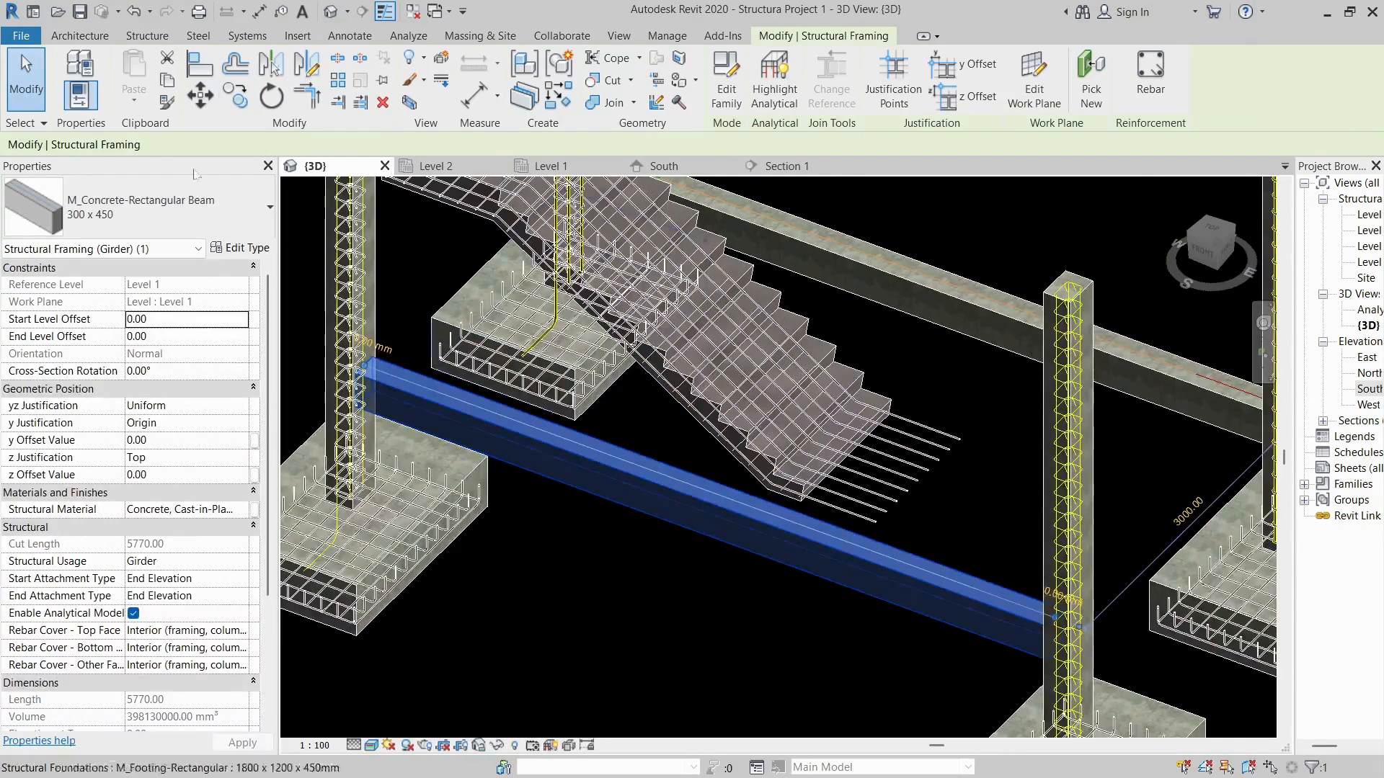
{"action": "left_click", "coordinate": [134, 106]}
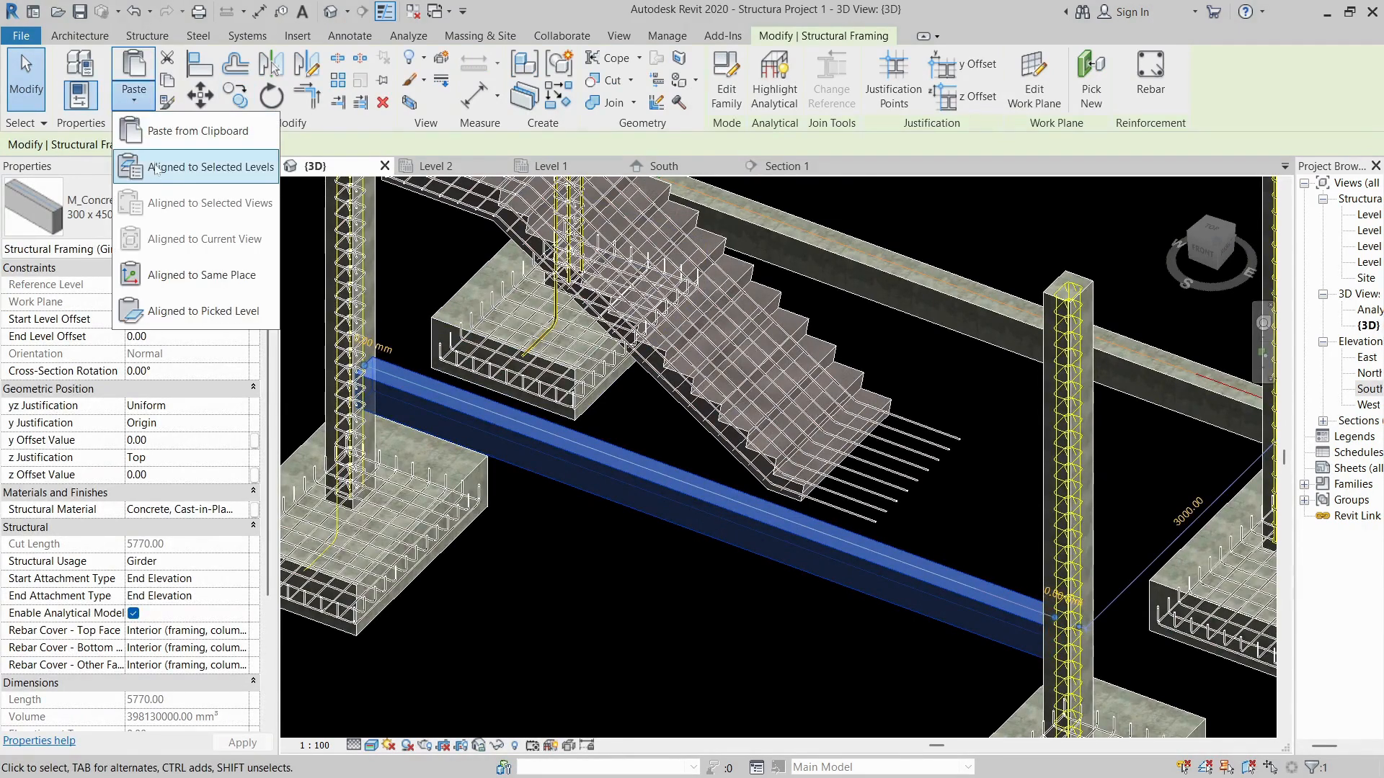
{"action": "left_click", "coordinate": [158, 167]}
{"action": "left_click", "coordinate": [628, 292]}
{"action": "left_click", "coordinate": [672, 517]}
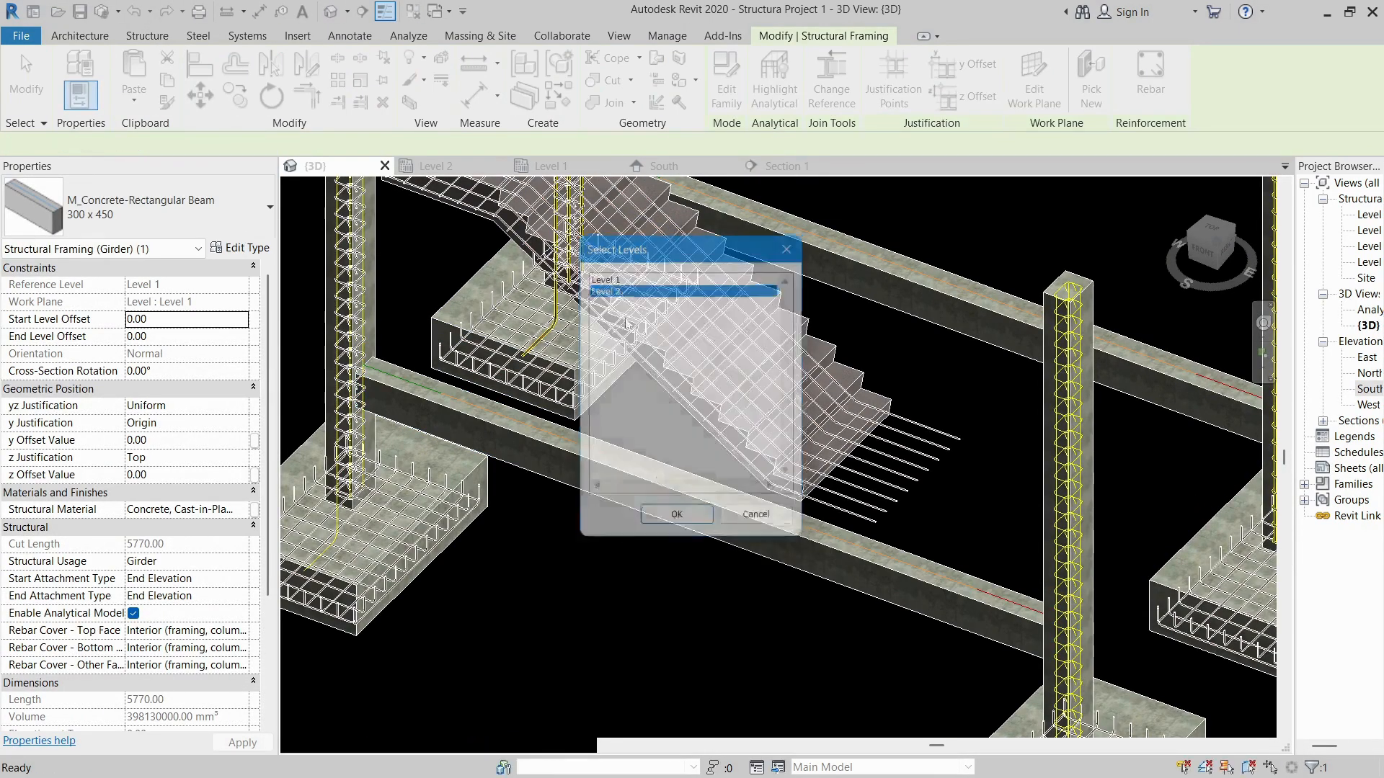
- Inspect the grid 5 beams, columns and reinforced stair from several sides of the 3D model
{"action": "scroll", "coordinate": [660, 625], "scroll_direction": "down", "scroll_amount": 3}
{"action": "left_click", "coordinate": [663, 611]}
{"action": "middle_click_drag", "start_coordinate": [662, 589], "coordinate": [532, 509], "text": "shift"}
{"action": "left_click", "coordinate": [507, 423]}
{"action": "scroll", "coordinate": [532, 509], "scroll_direction": "up", "scroll_amount": 2}
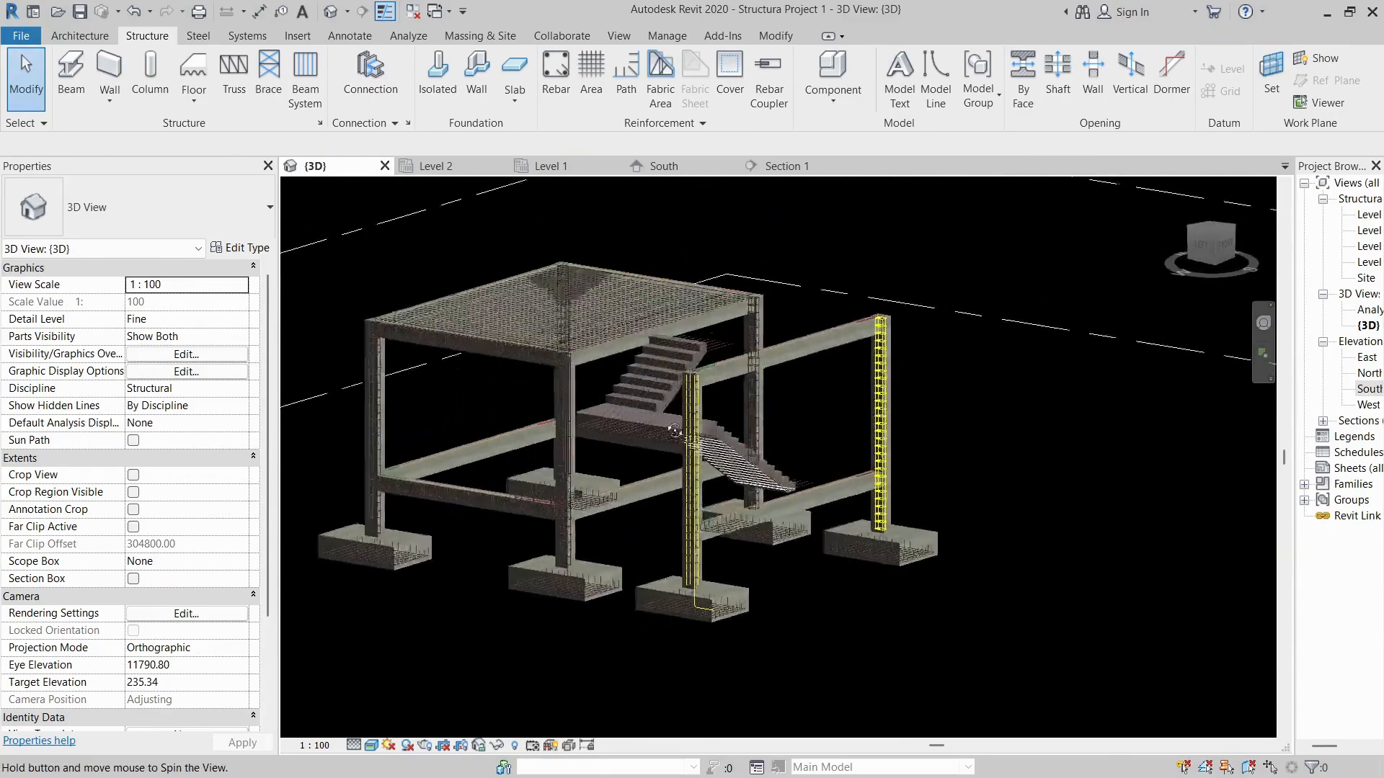
{"action": "scroll", "coordinate": [577, 432], "scroll_direction": "up", "scroll_amount": 5}
{"action": "middle_click_drag", "start_coordinate": [536, 489], "coordinate": [659, 478], "text": "shift"}
{"action": "scroll", "coordinate": [511, 472], "scroll_direction": "down", "scroll_amount": 5}
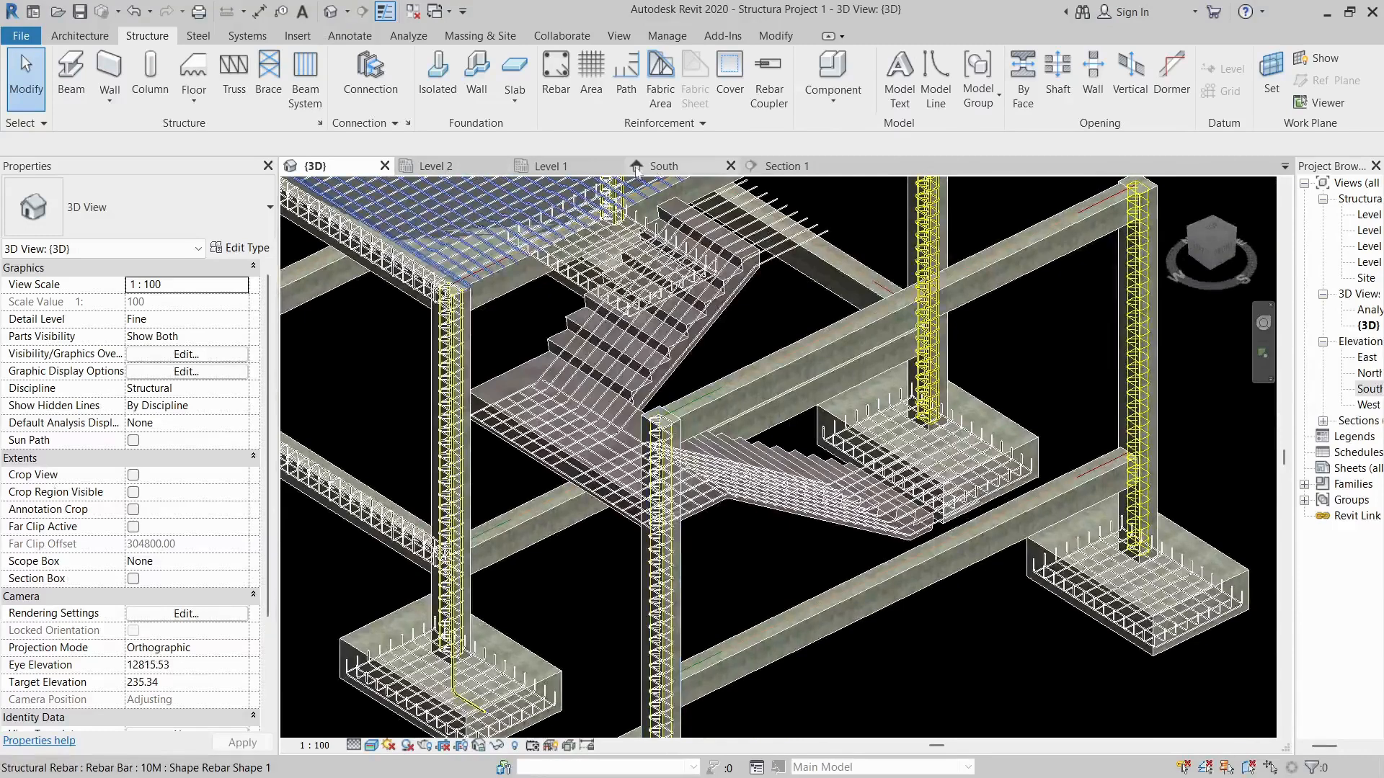
- In the Level 1 plan, place a 300 x 450 concrete beam between the grid 2 and grid 5 columns beside the stair landing
{"action": "left_click", "coordinate": [554, 163]}
{"action": "scroll", "coordinate": [702, 359], "scroll_direction": "down", "scroll_amount": 4}
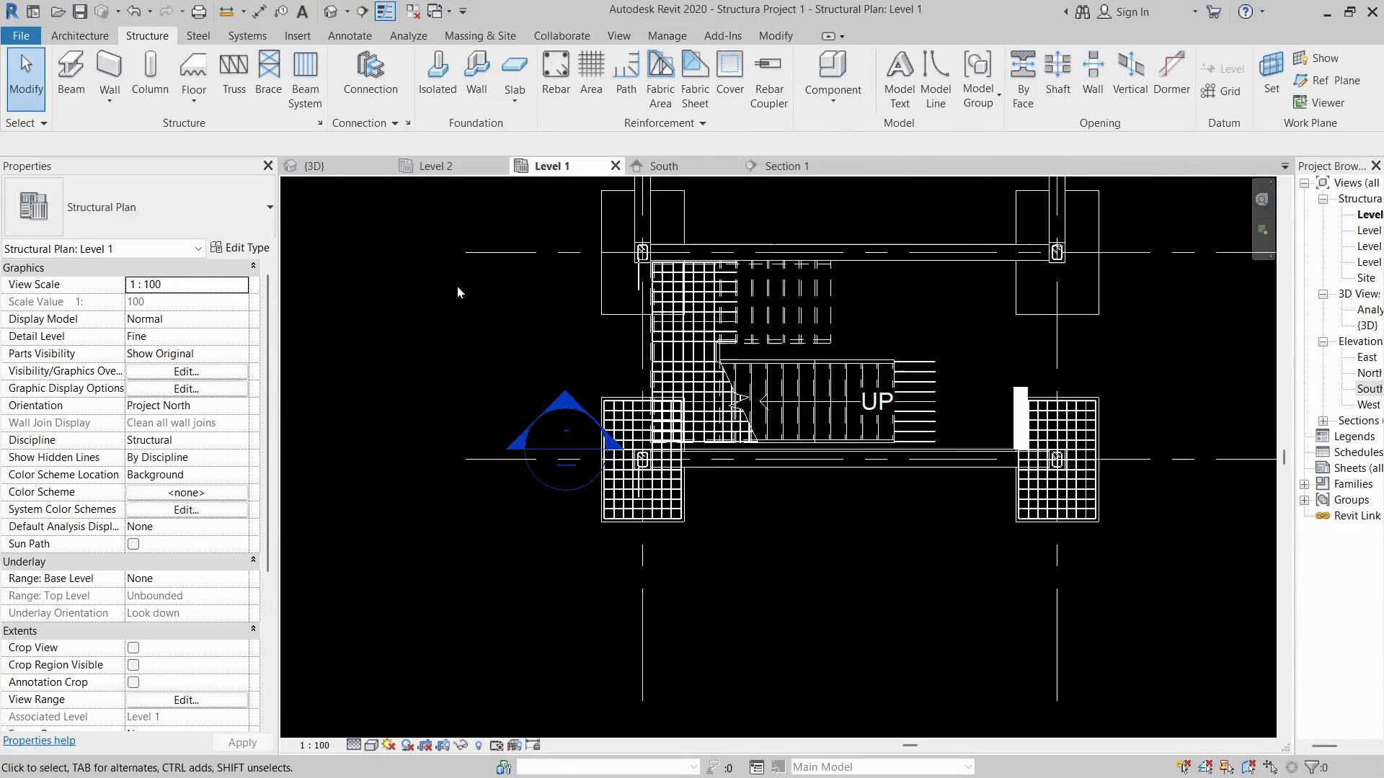
{"action": "scroll", "coordinate": [629, 274], "scroll_direction": "up", "scroll_amount": 6}
{"action": "middle_click_drag", "start_coordinate": [629, 274], "coordinate": [587, 393]}
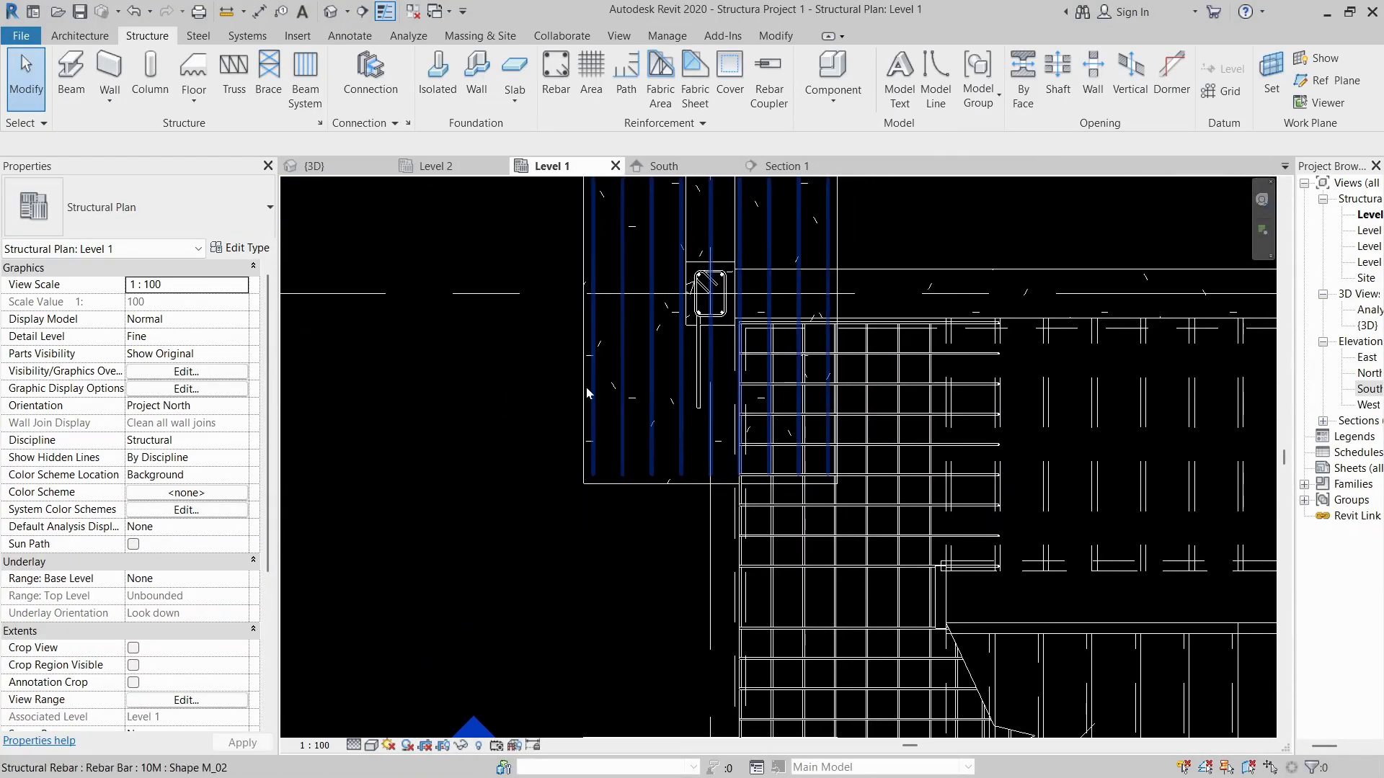
{"action": "scroll", "coordinate": [708, 317], "scroll_direction": "up", "scroll_amount": 5}
{"action": "key", "text": "b"}
{"action": "key", "text": "m"}
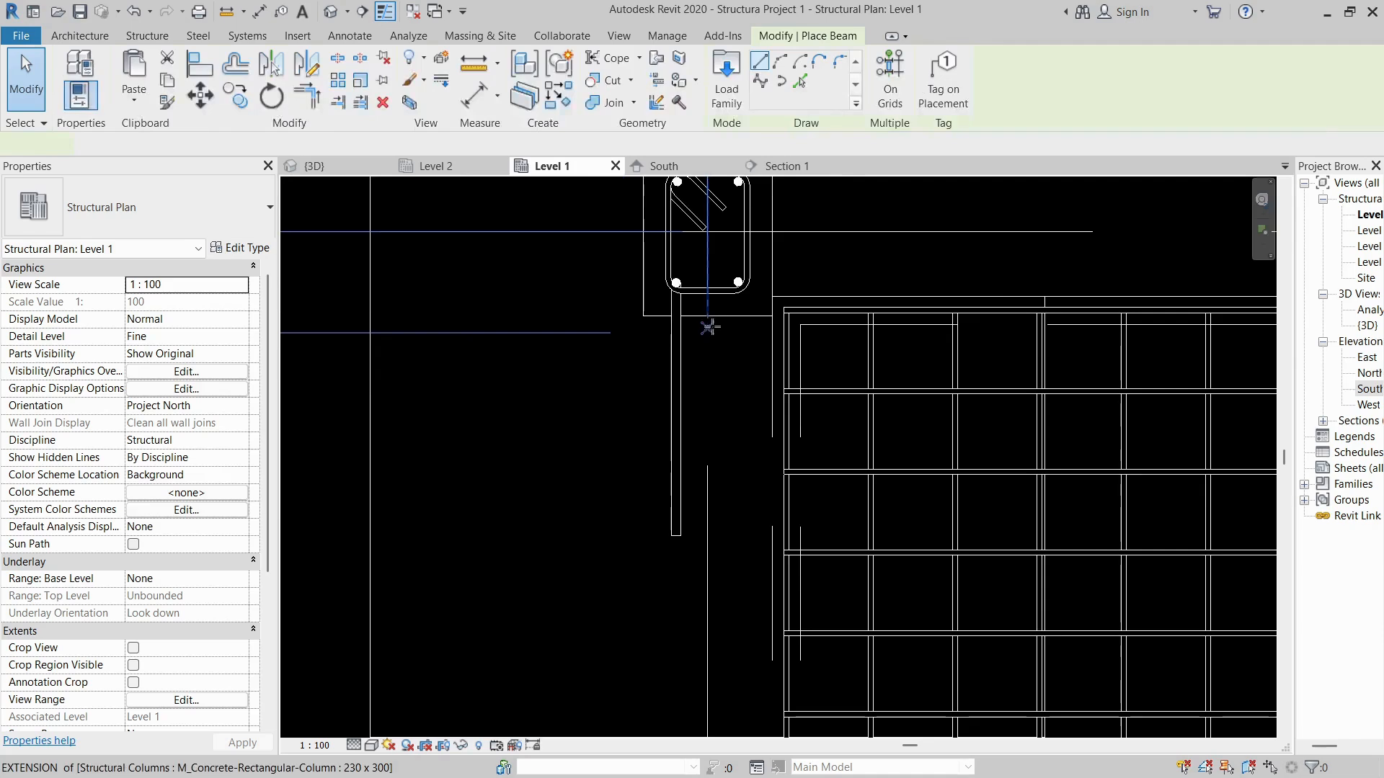
{"action": "scroll", "coordinate": [708, 315], "scroll_direction": "up", "scroll_amount": 3}
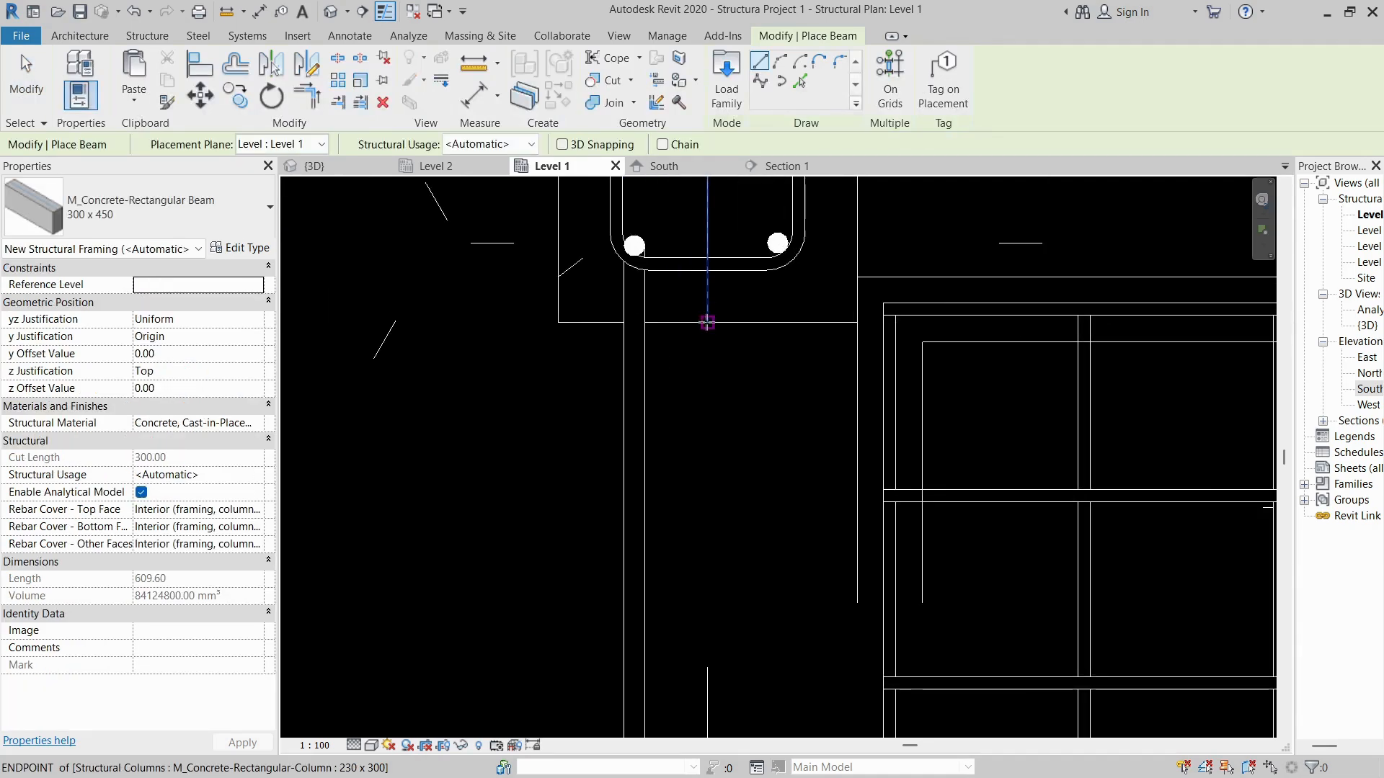
{"action": "left_click", "coordinate": [707, 322]}
{"action": "scroll", "coordinate": [707, 322], "scroll_direction": "down", "scroll_amount": 7}
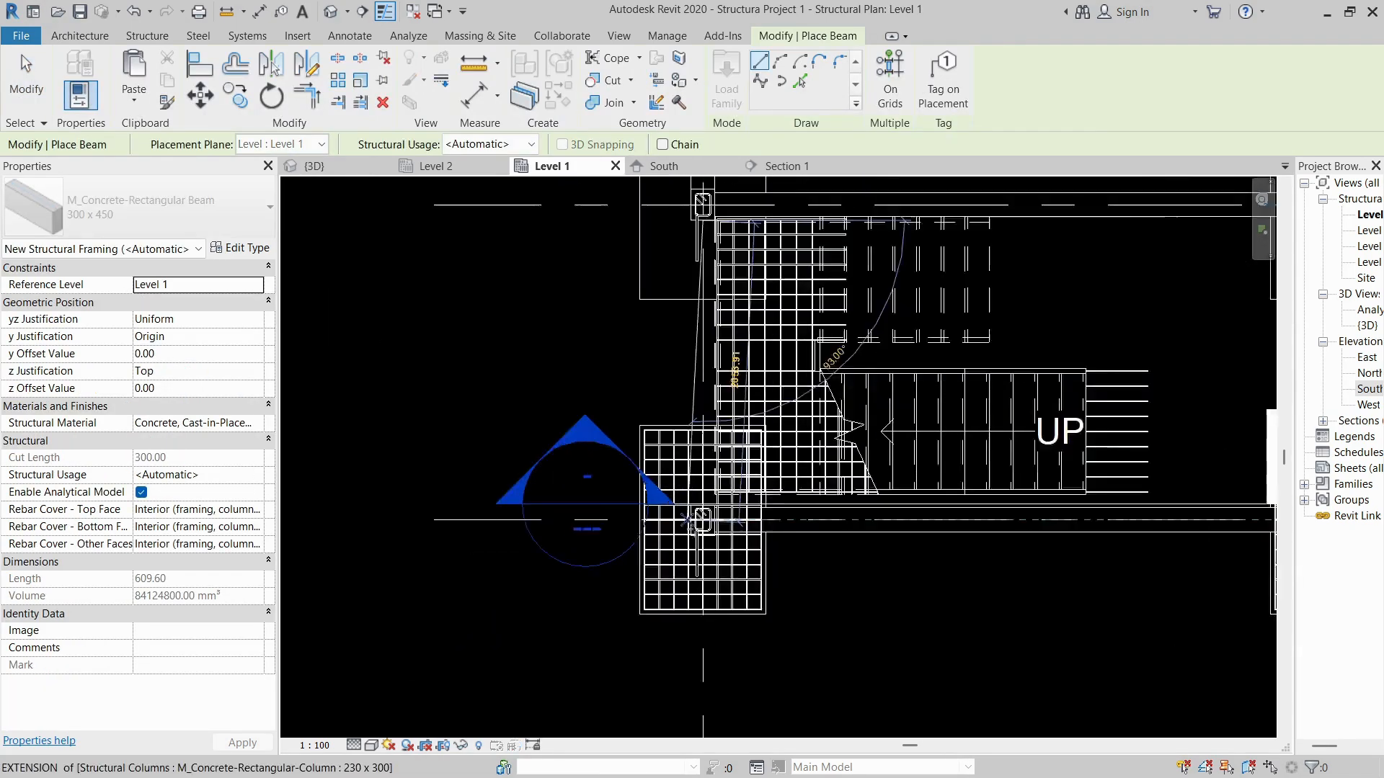
{"action": "scroll", "coordinate": [686, 520], "scroll_direction": "up", "scroll_amount": 6}
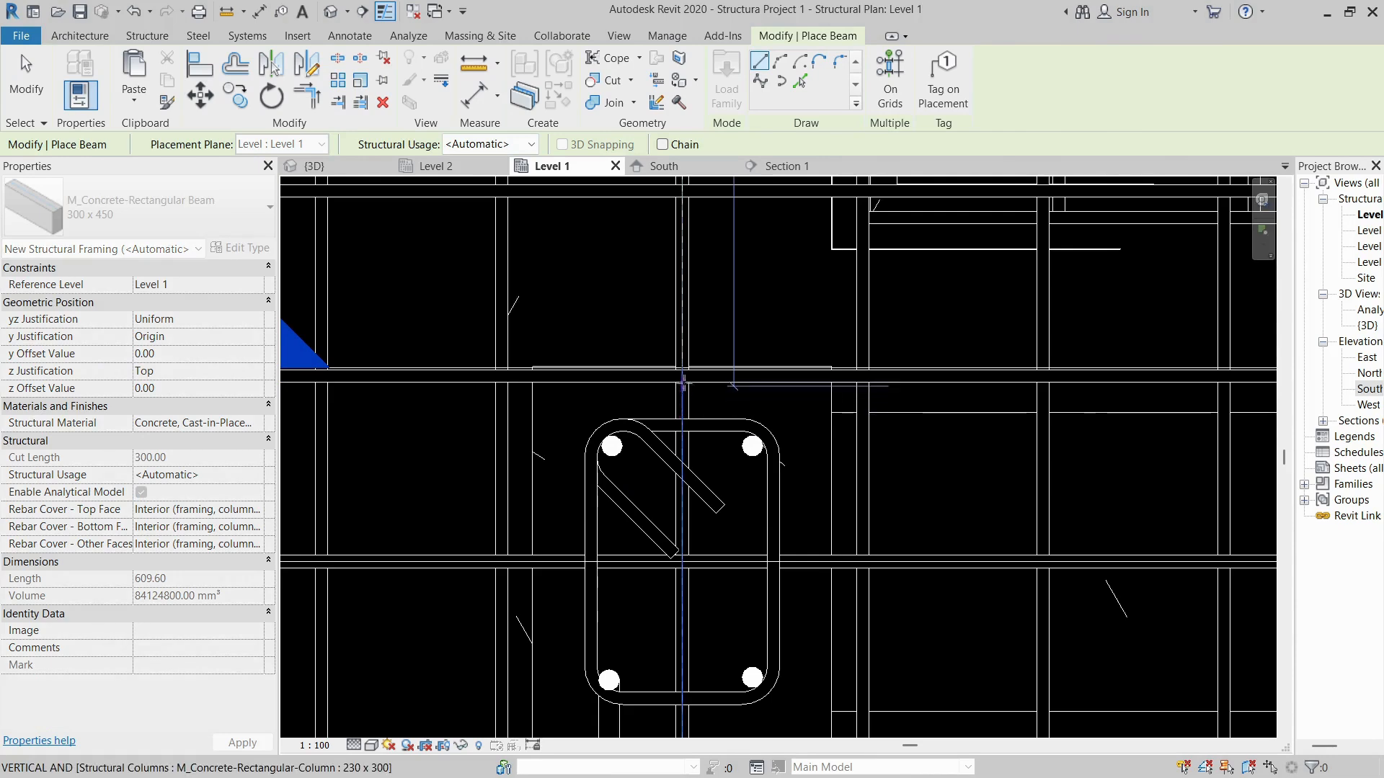
{"action": "scroll", "coordinate": [683, 382], "scroll_direction": "up", "scroll_amount": 4}
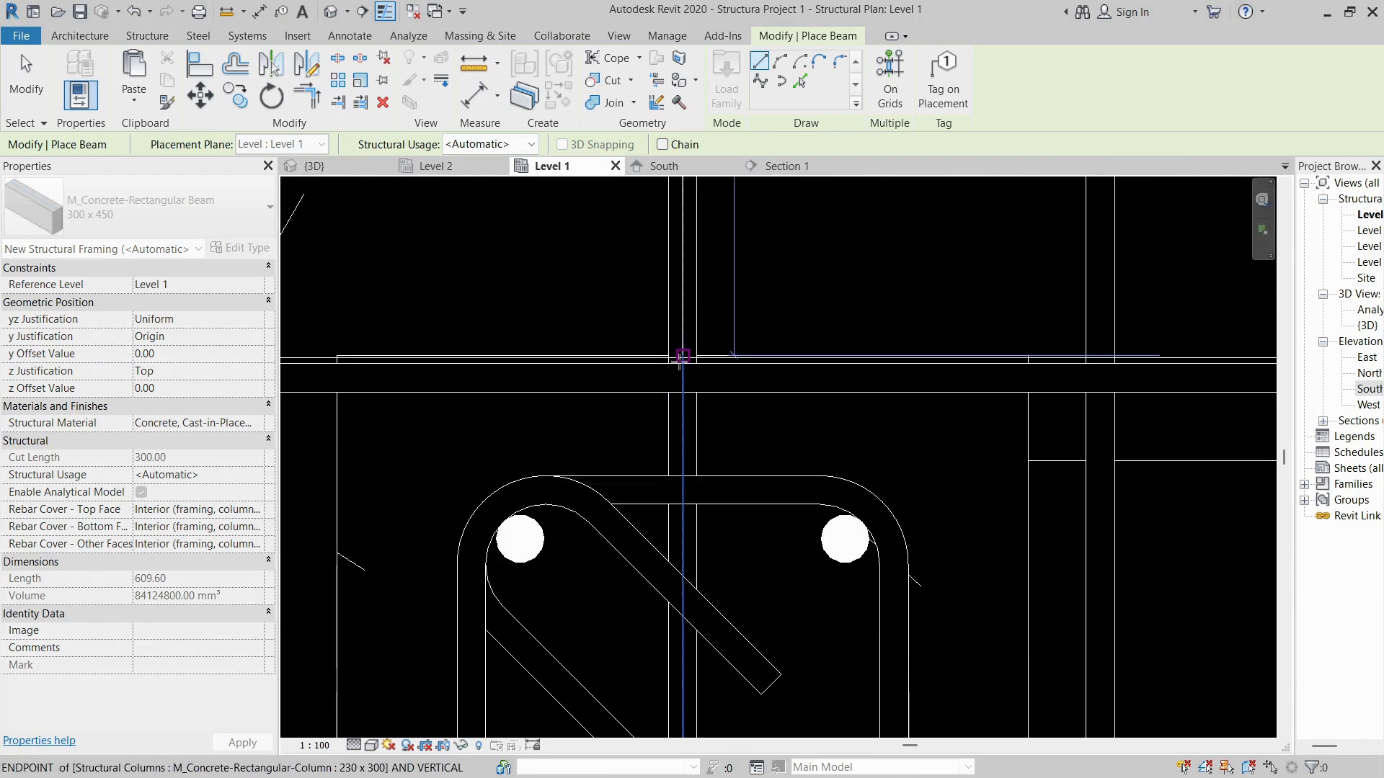
{"action": "left_click", "coordinate": [681, 360]}
{"action": "key", "text": "Escape"}
- In the 3D view, copy the new short Level 1 beam beside the landing to Level 2 by pasting it aligned to that level
{"action": "left_click", "coordinate": [333, 168]}
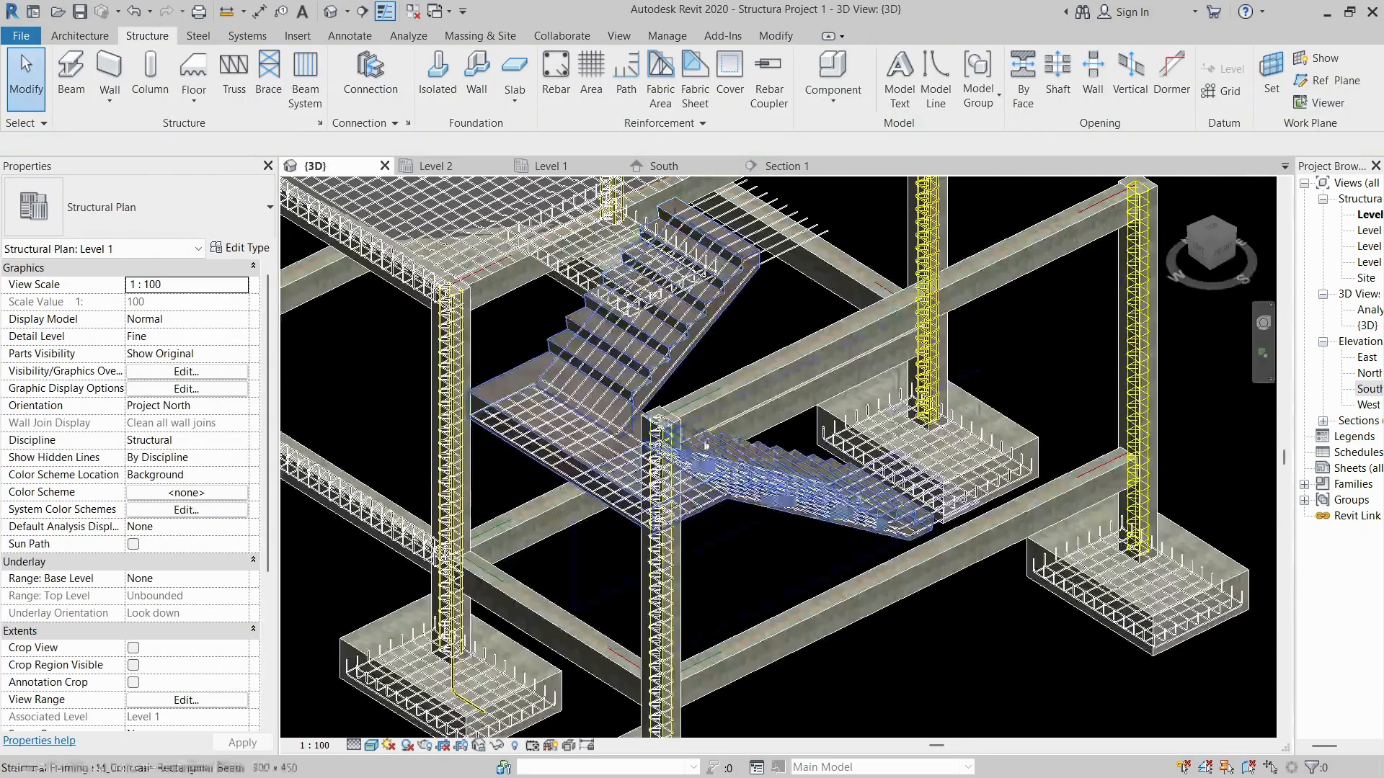
{"action": "scroll", "coordinate": [813, 641], "scroll_direction": "up", "scroll_amount": 8}
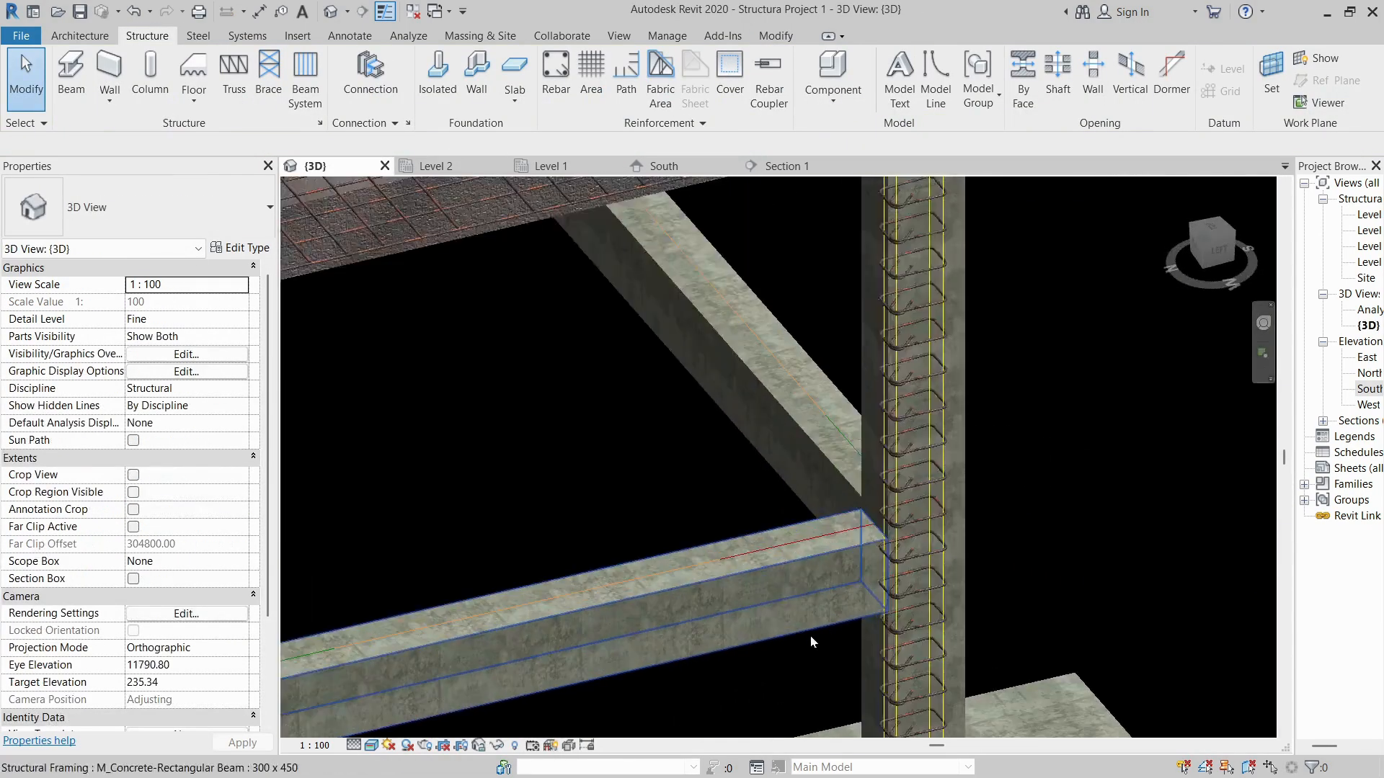
{"action": "left_click", "coordinate": [772, 539]}
{"action": "scroll", "coordinate": [758, 474], "scroll_direction": "down", "scroll_amount": 4}
{"action": "middle_click_drag", "start_coordinate": [632, 539], "coordinate": [442, 485], "text": "shift"}
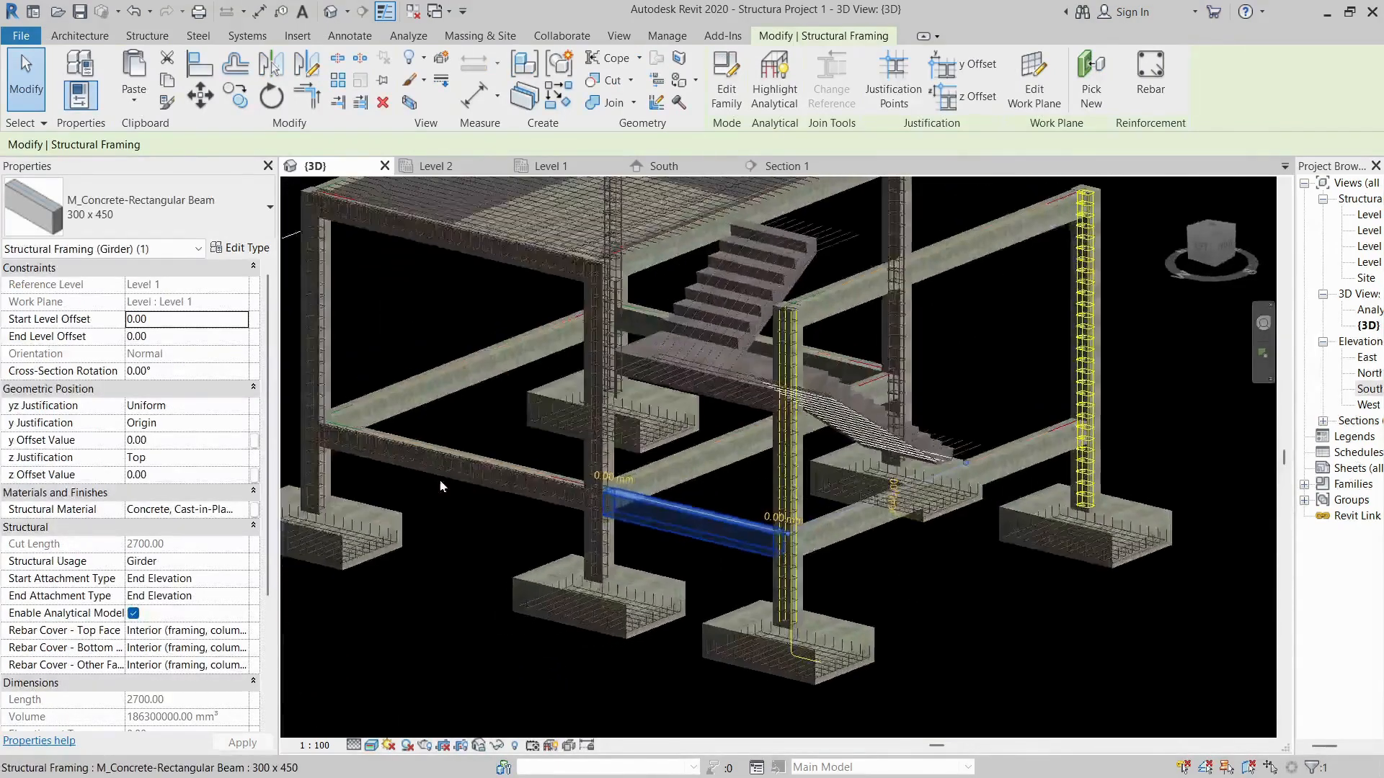
{"action": "left_click", "coordinate": [126, 108]}
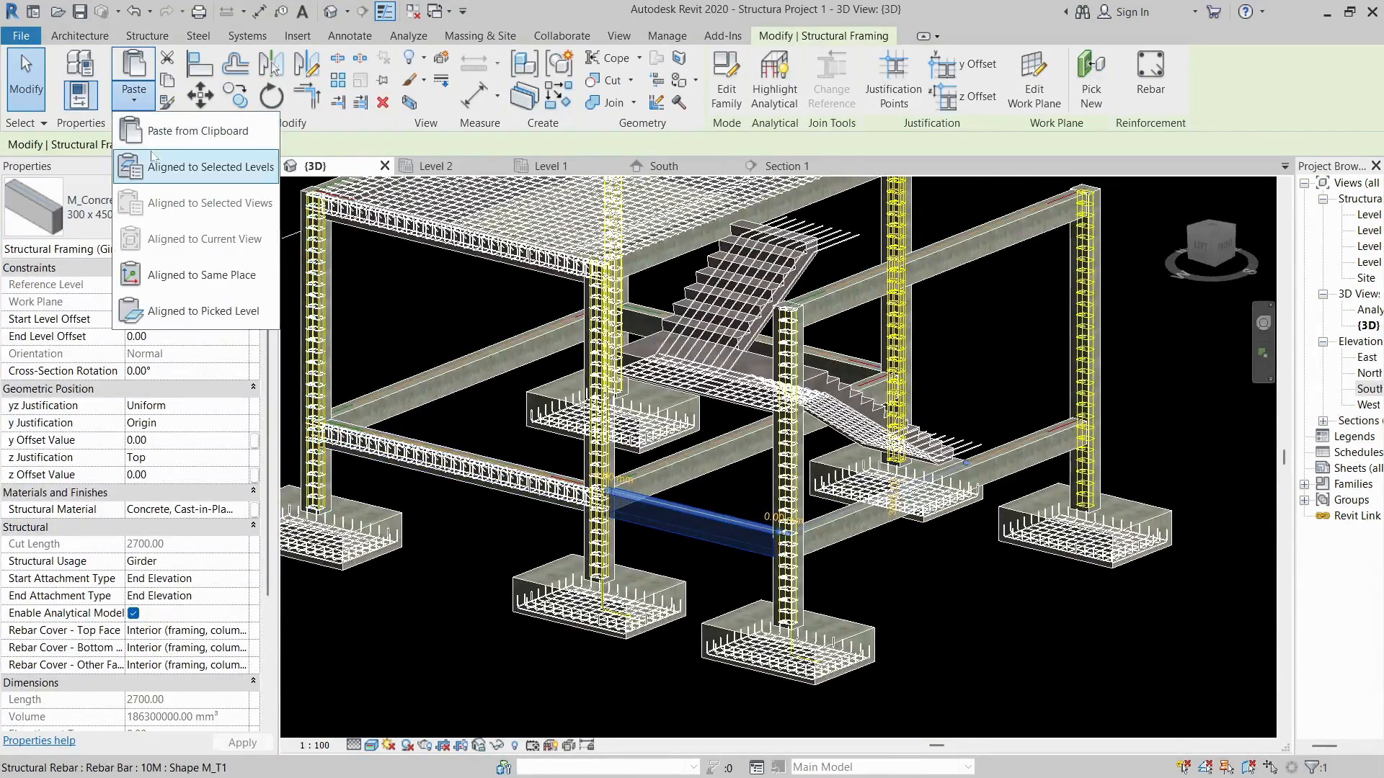
{"action": "left_click", "coordinate": [209, 161]}
{"action": "left_click", "coordinate": [614, 290]}
{"action": "left_click", "coordinate": [677, 516]}
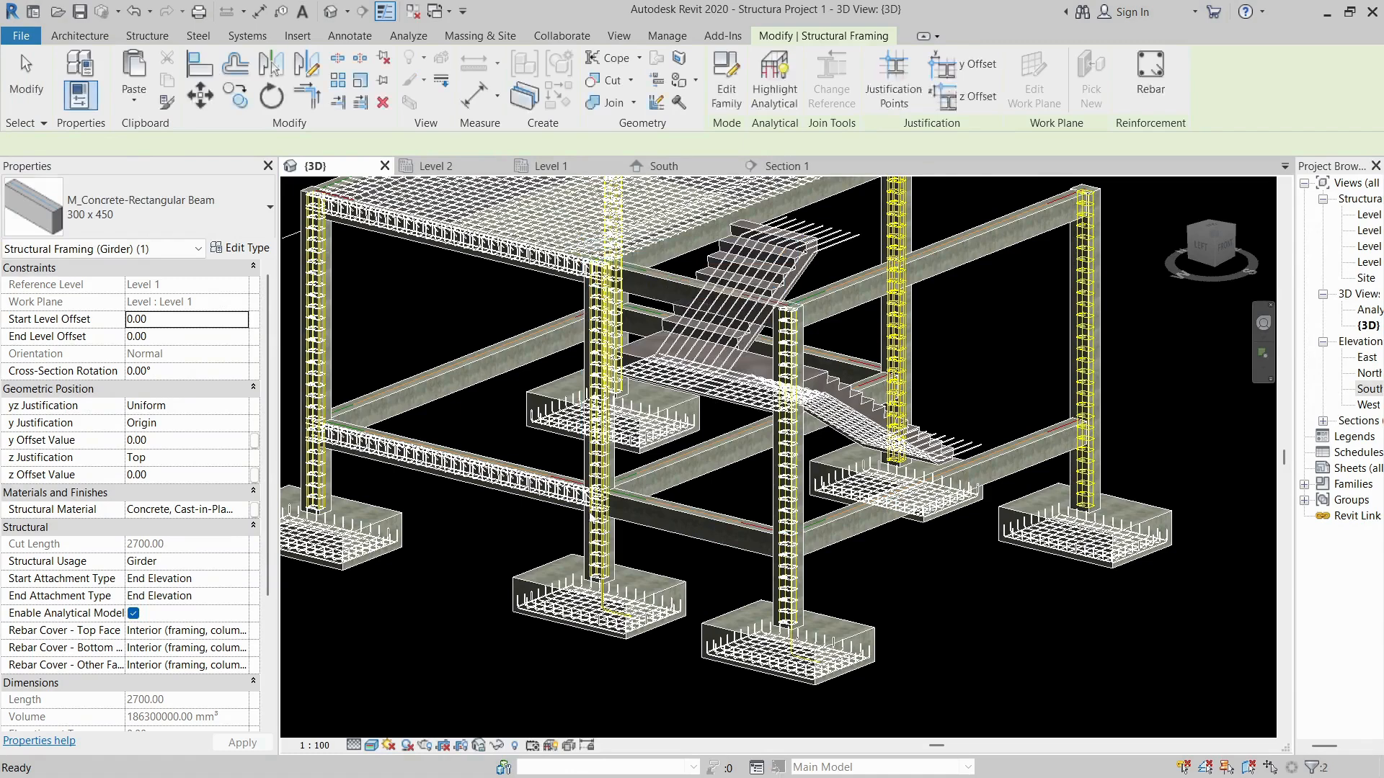
{"action": "key", "text": "Escape"}
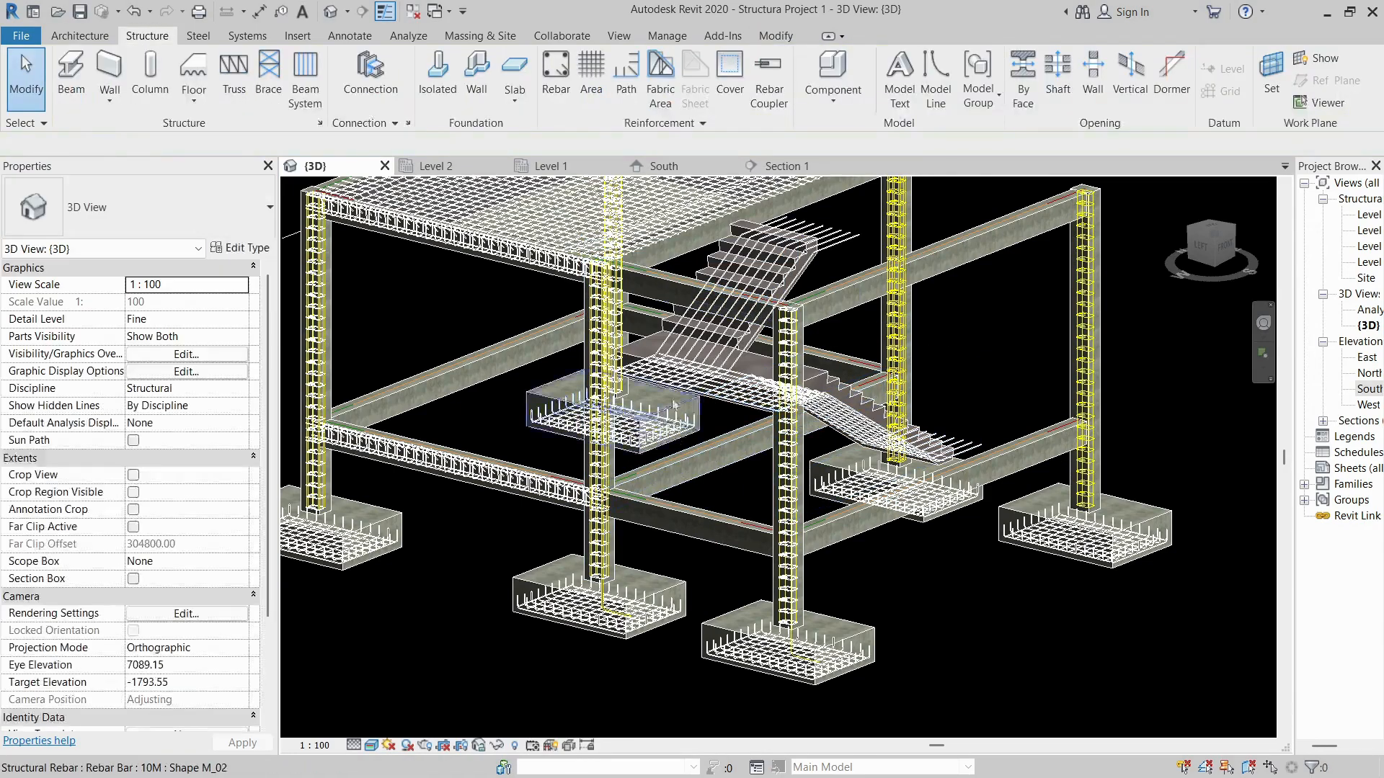
- Select the pasted Level 2 beam to check it, widen the Project Browser and open the West elevation at that beam
{"action": "left_click", "coordinate": [663, 291]}
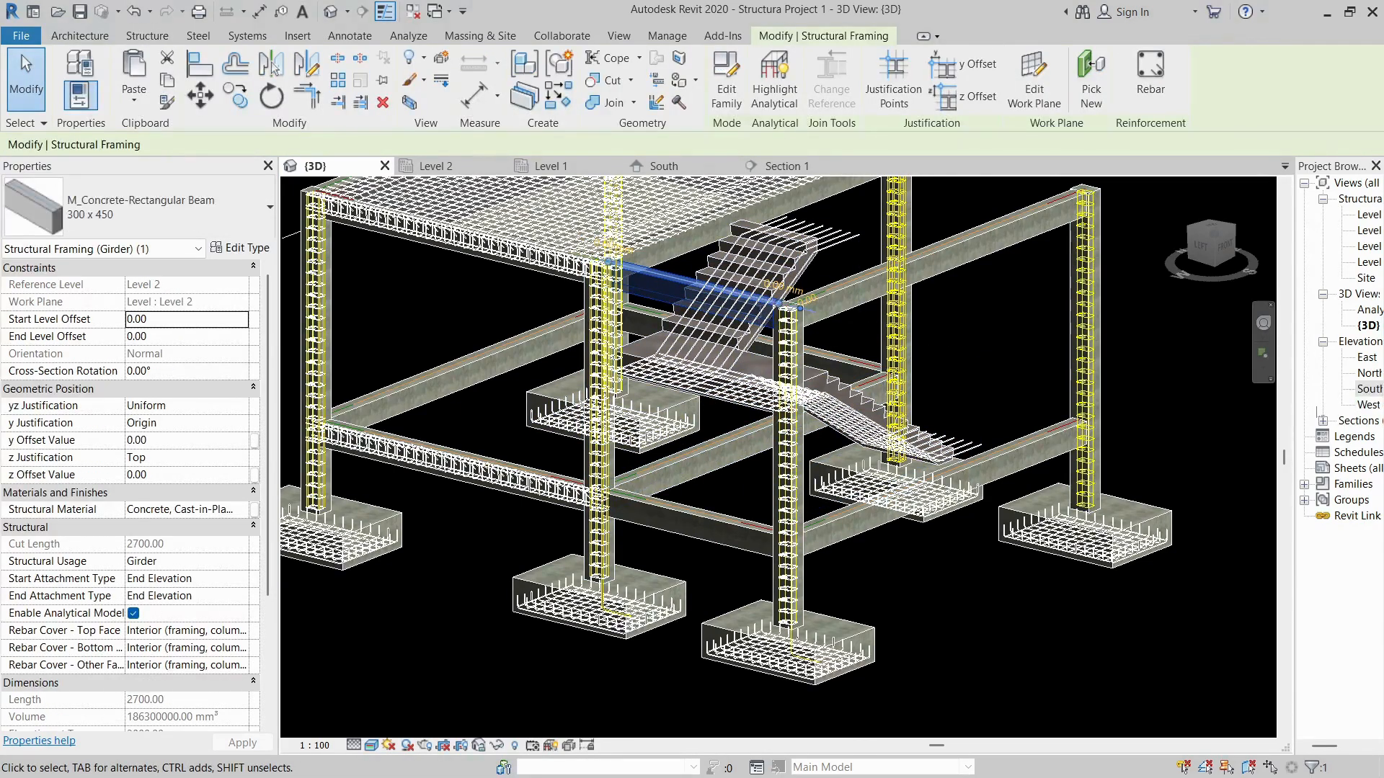
{"action": "left_click", "coordinate": [1207, 429]}
{"action": "left_click_drag", "start_coordinate": [1266, 431], "coordinate": [1138, 431]}
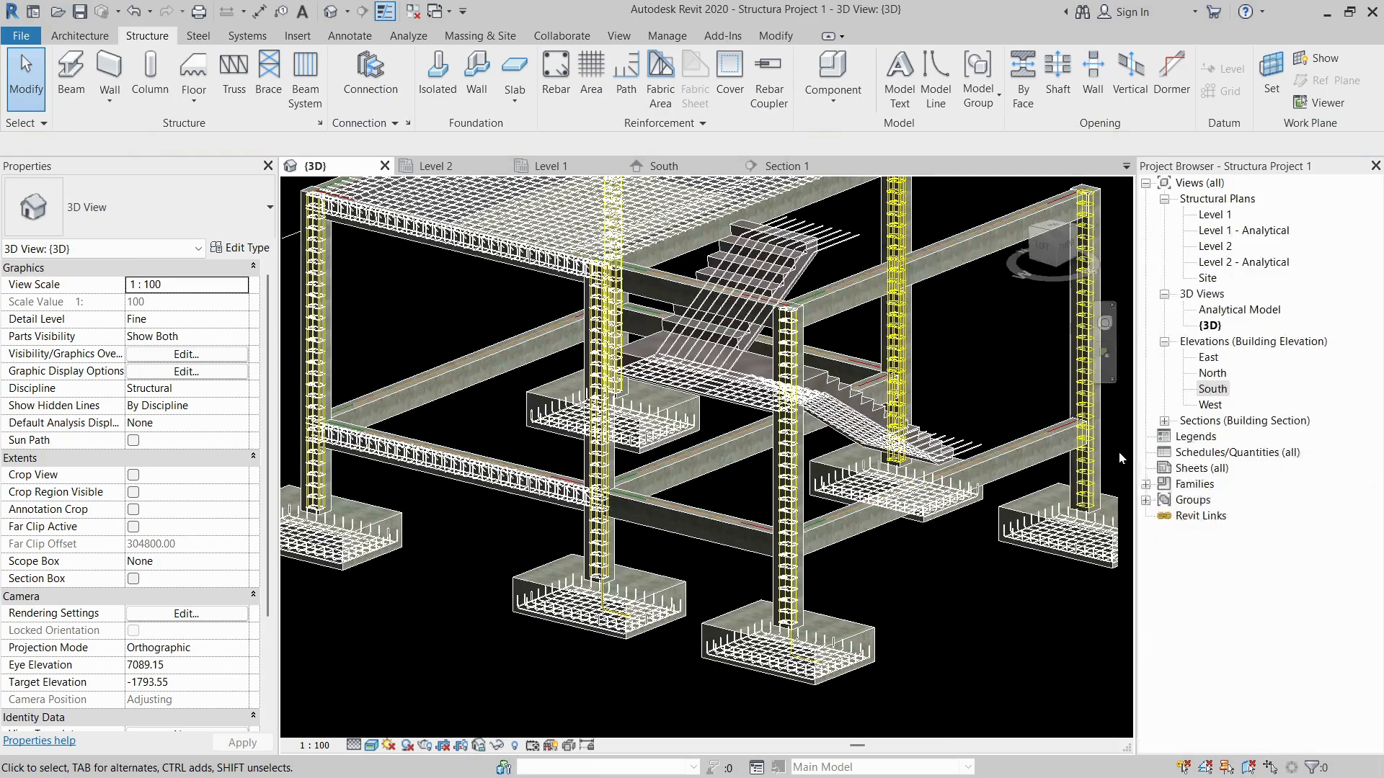
{"action": "double_click", "coordinate": [1213, 404]}
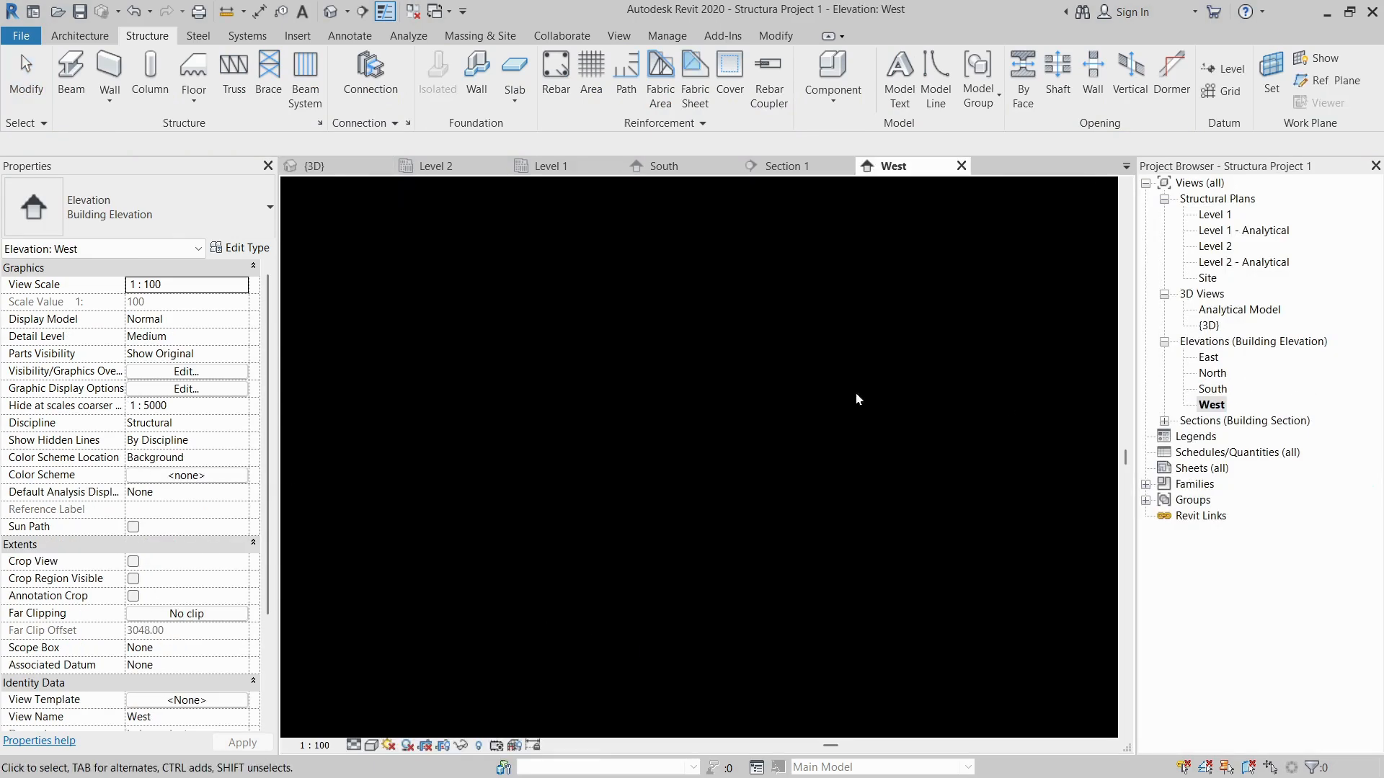
{"action": "scroll", "coordinate": [667, 428], "scroll_direction": "up", "scroll_amount": 5}
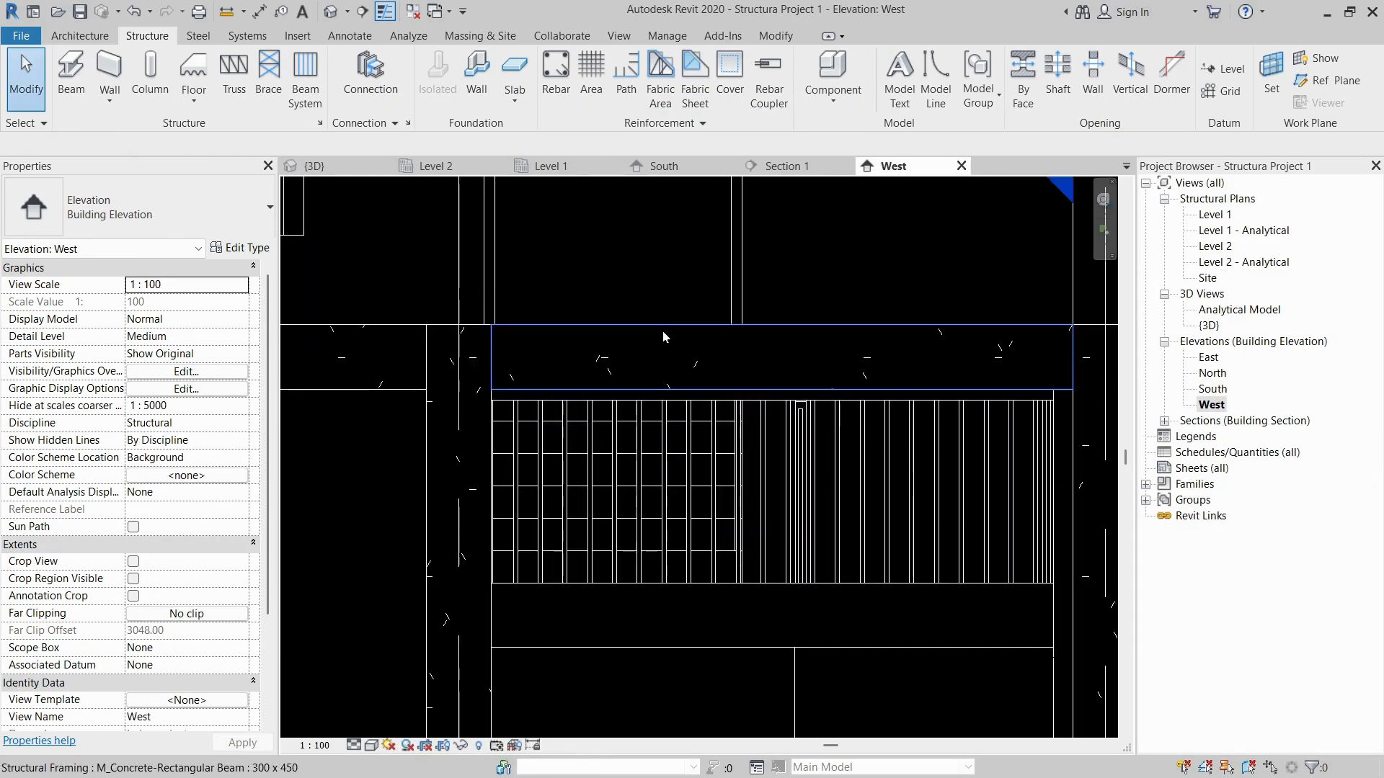
{"action": "left_click", "coordinate": [677, 395]}
{"action": "scroll", "coordinate": [677, 398], "scroll_direction": "down", "scroll_amount": 2}
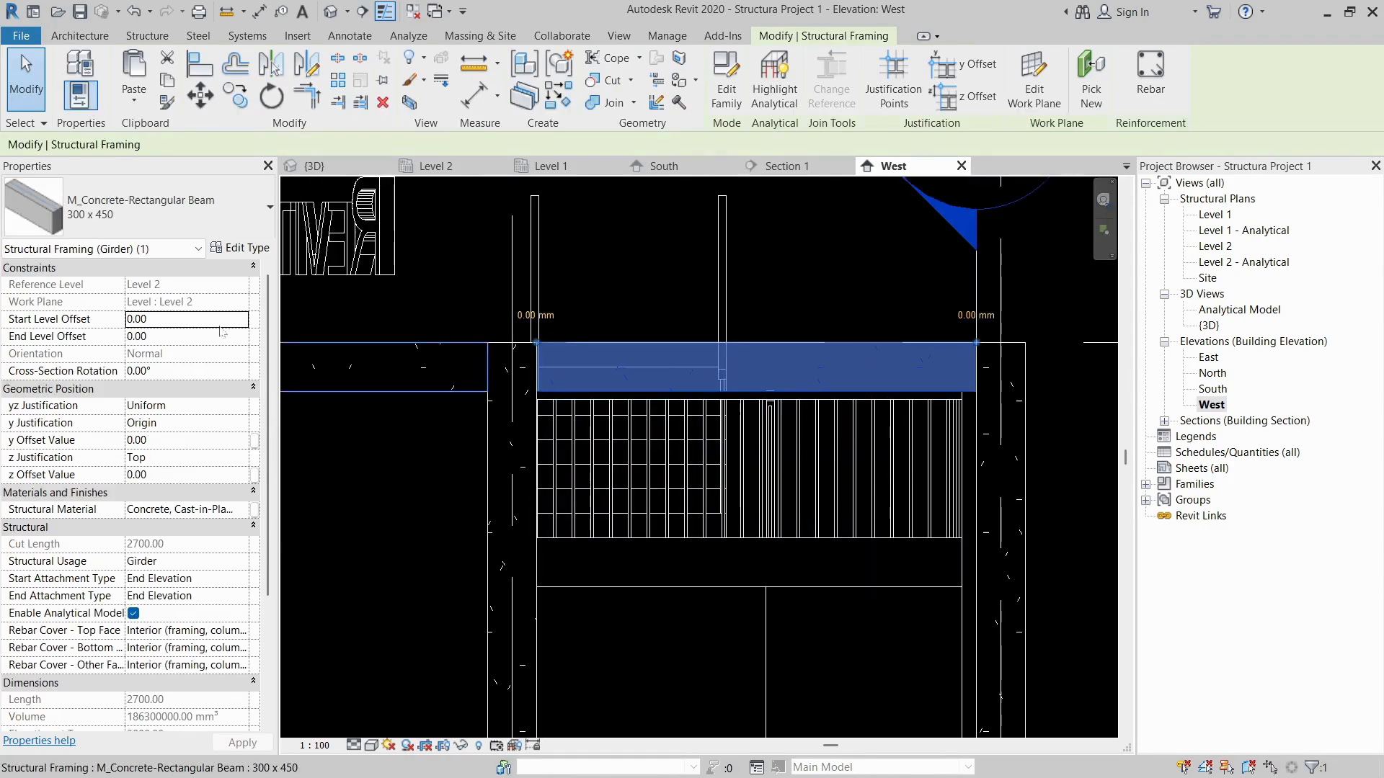
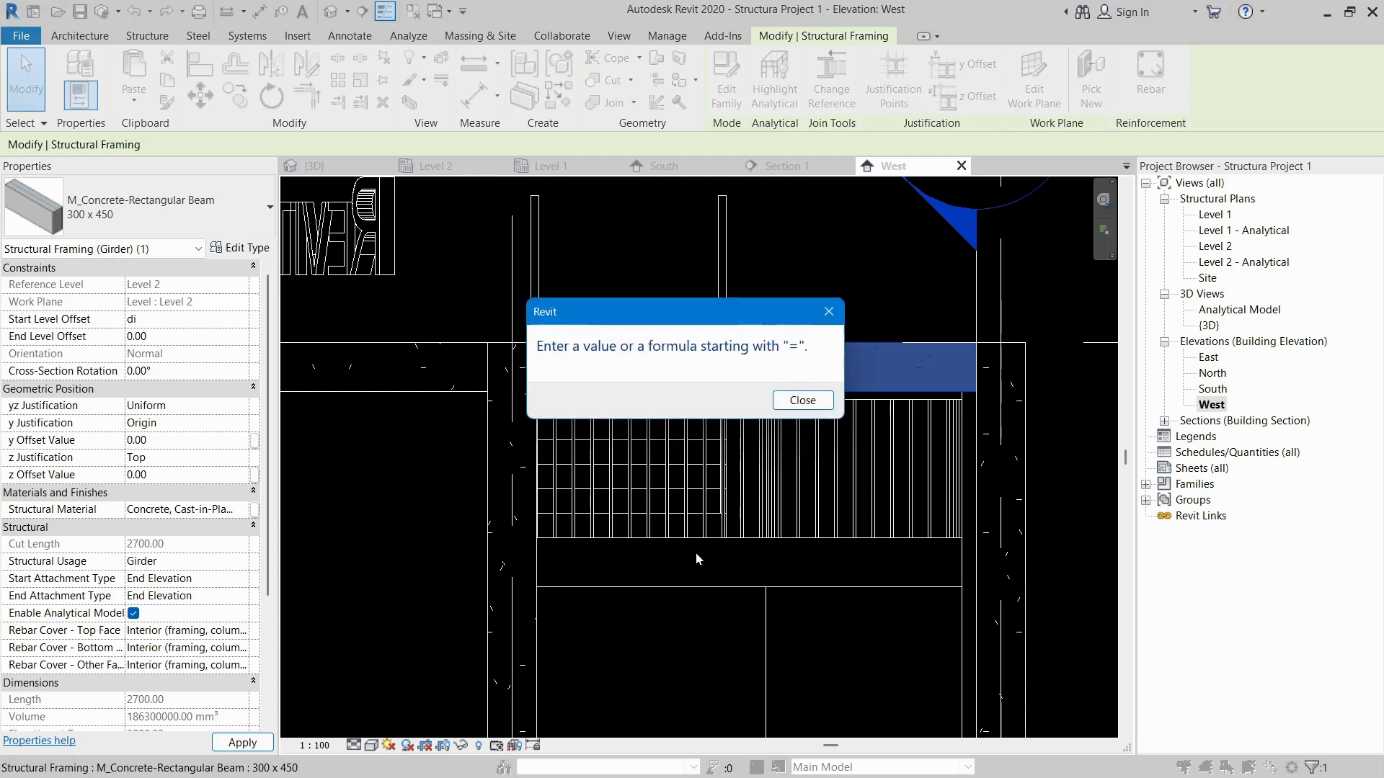
{"action": "key", "text": "Escape"}
{"action": "key", "text": "Escape"}
- Review the frame and stair in the 3D view, and return to the West elevation
{"action": "left_click", "coordinate": [346, 173]}
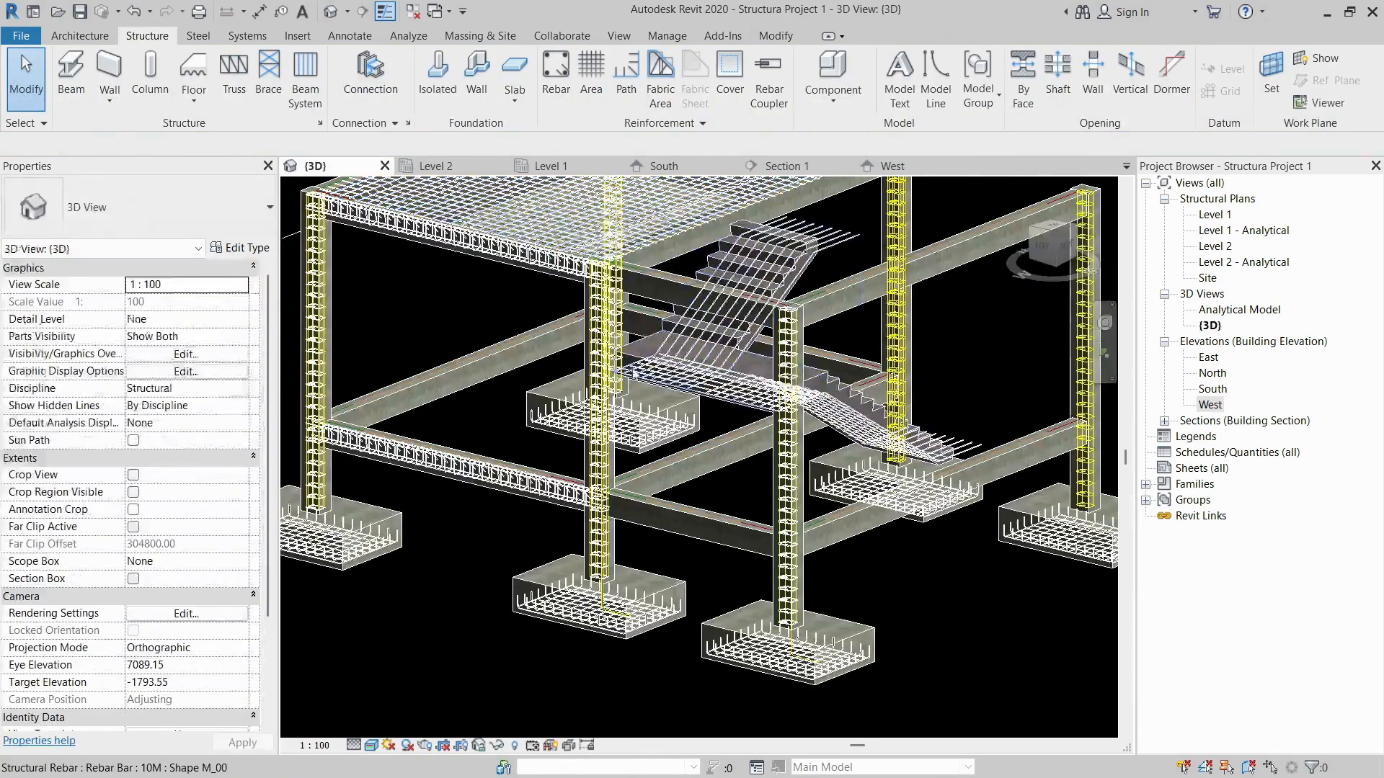
{"action": "key", "text": "alt+Tab"}
{"action": "left_click", "coordinate": [1282, 628]}
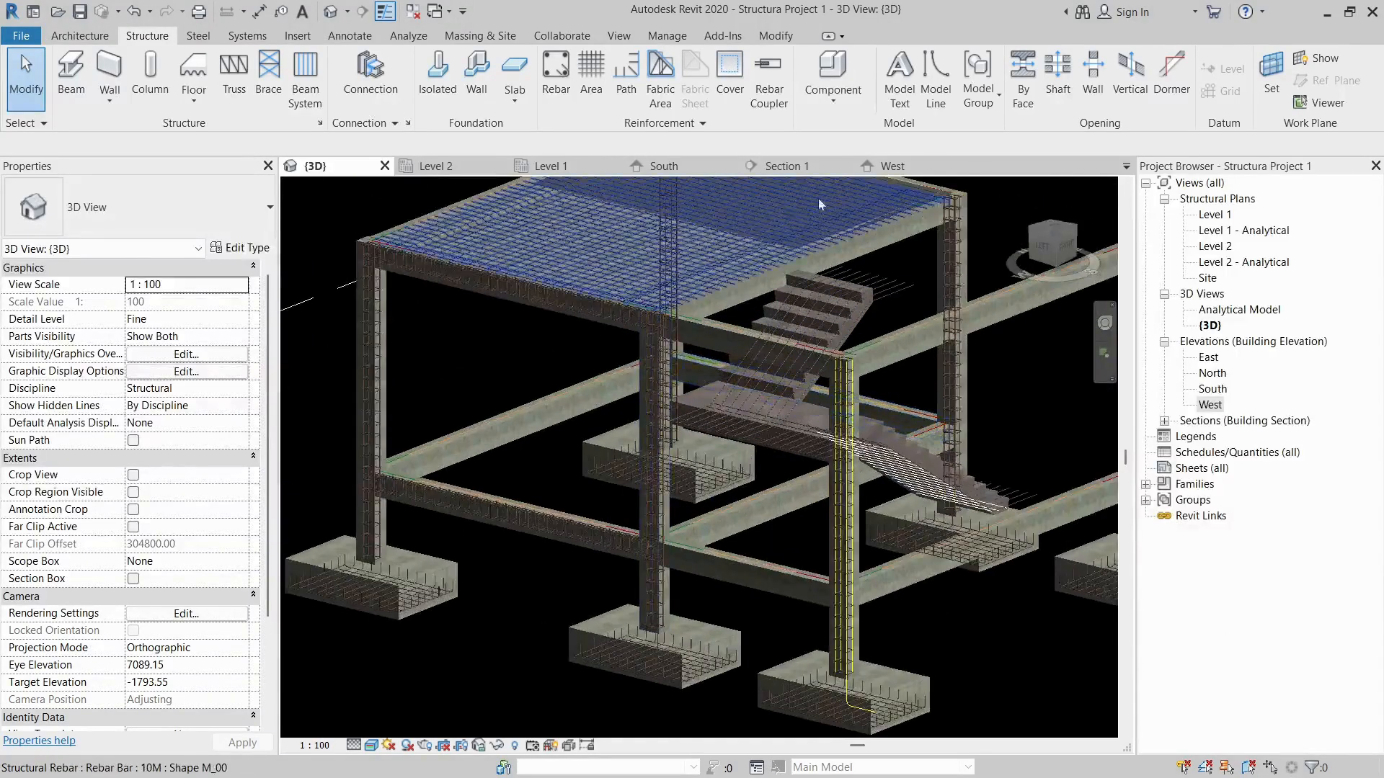
{"action": "left_click", "coordinate": [892, 166]}
{"action": "scroll", "coordinate": [749, 422], "scroll_direction": "down", "scroll_amount": 2}
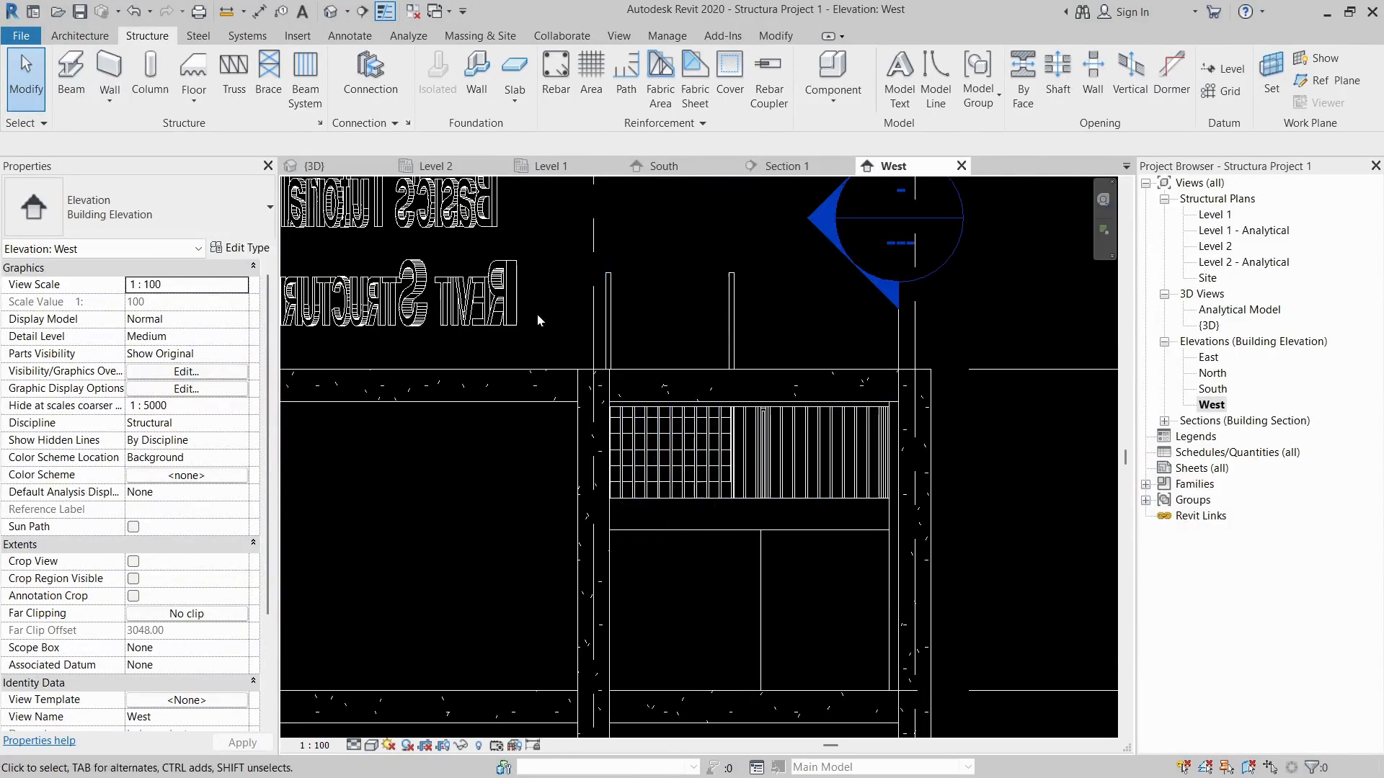
- In the Level 1 plan, move the Section 2 line beside the grid 3 beam between grids 2 and 5, and open that section
{"action": "double_click", "coordinate": [1219, 215]}
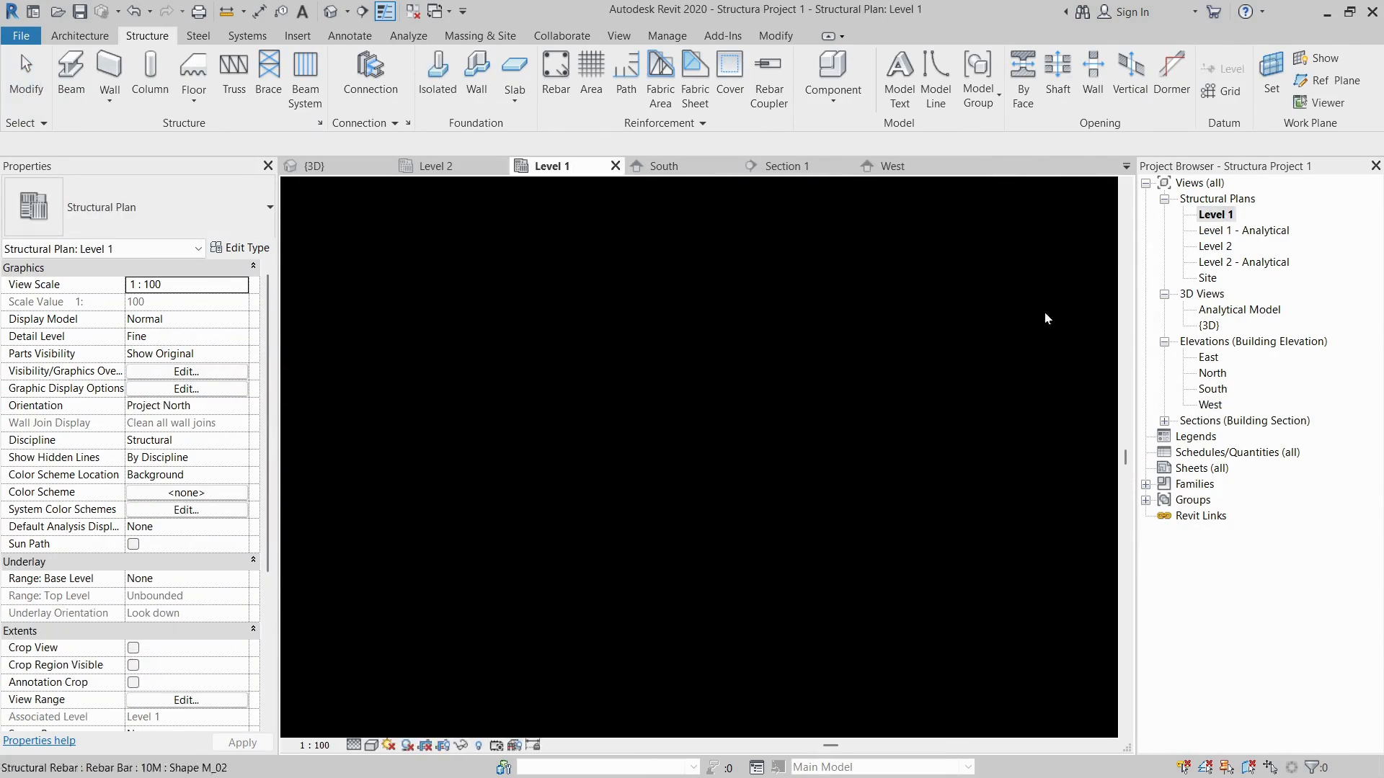
{"action": "scroll", "coordinate": [833, 428], "scroll_direction": "down", "scroll_amount": 4}
{"action": "scroll", "coordinate": [787, 437], "scroll_direction": "down", "scroll_amount": 5}
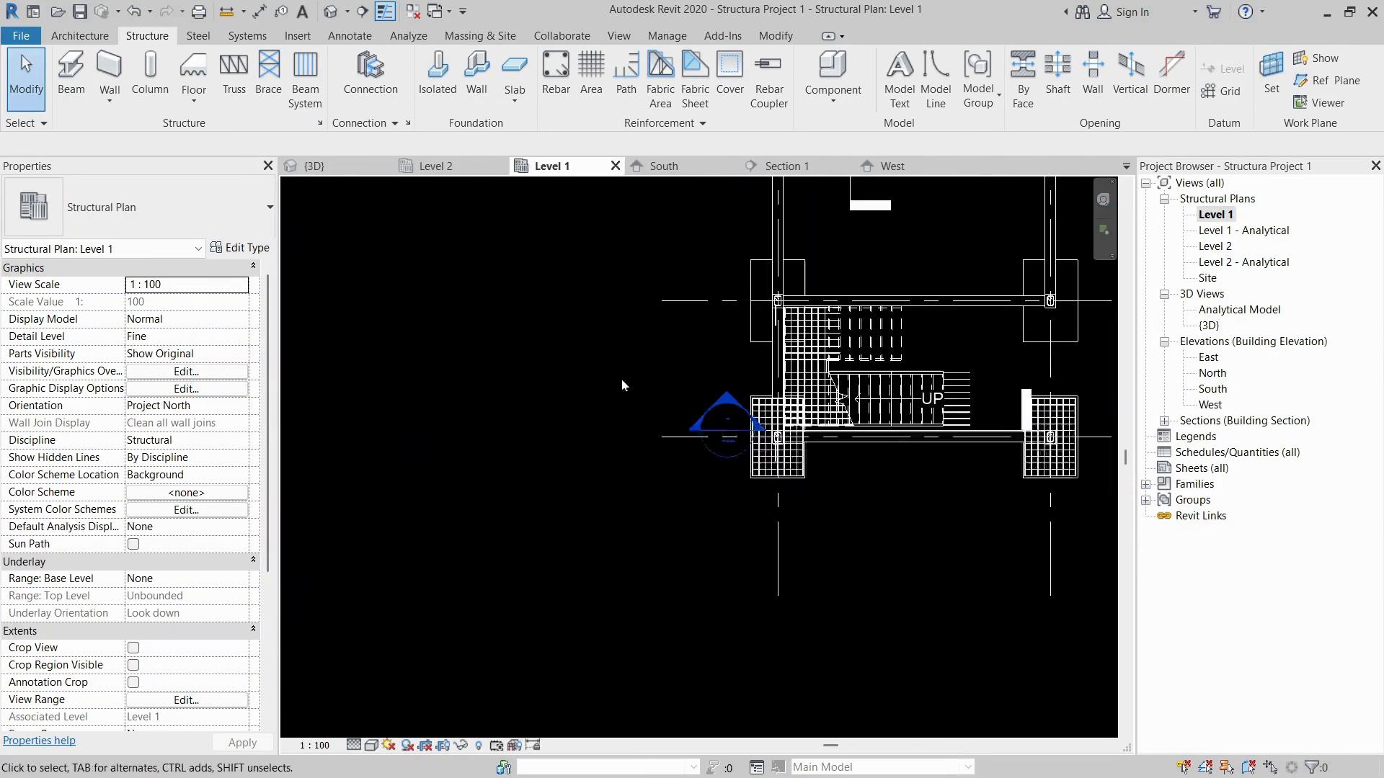
{"action": "middle_click_drag", "start_coordinate": [774, 407], "coordinate": [773, 685]}
{"action": "left_click", "coordinate": [844, 429]}
{"action": "scroll", "coordinate": [841, 421], "scroll_direction": "down", "scroll_amount": 4}
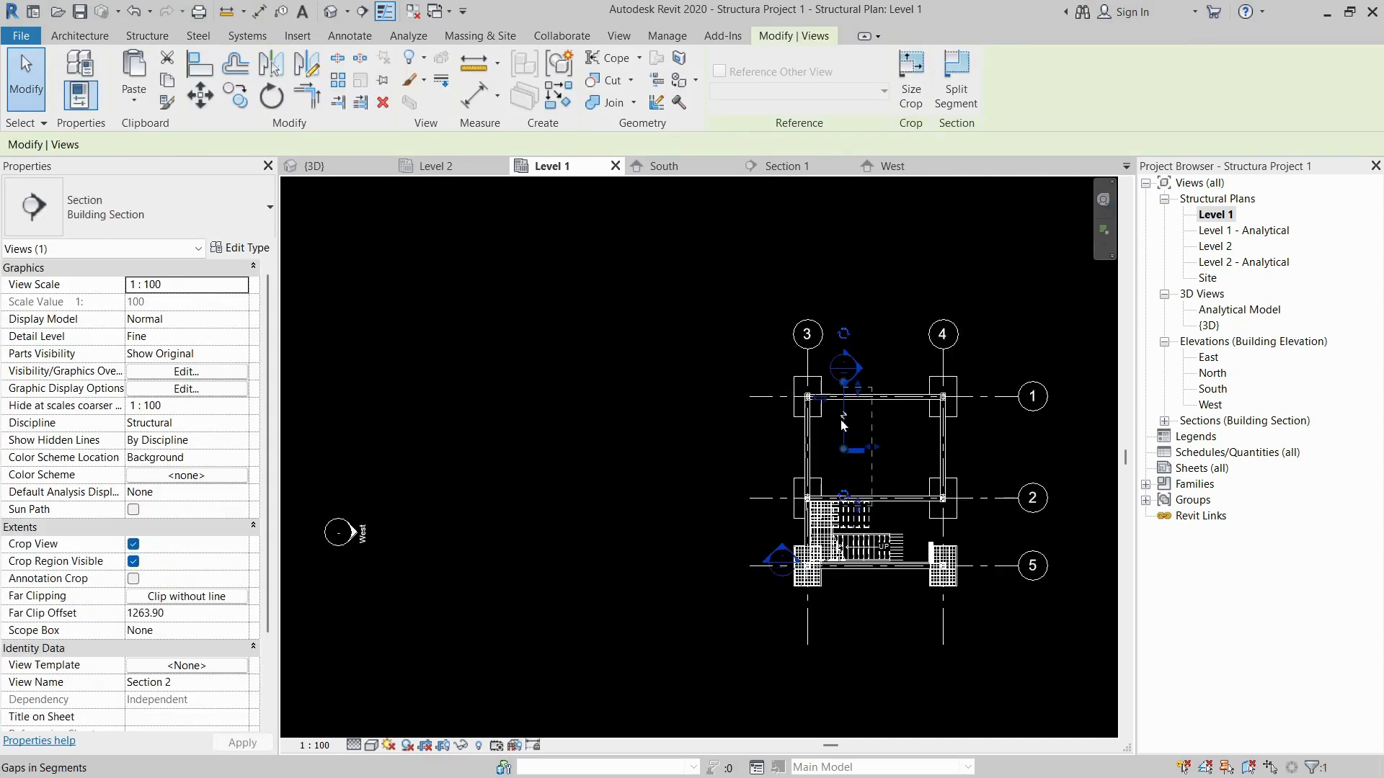
{"action": "scroll", "coordinate": [841, 421], "scroll_direction": "up", "scroll_amount": 1}
{"action": "scroll", "coordinate": [841, 428], "scroll_direction": "up", "scroll_amount": 1}
{"action": "left_click_drag", "start_coordinate": [750, 597], "coordinate": [755, 579]}
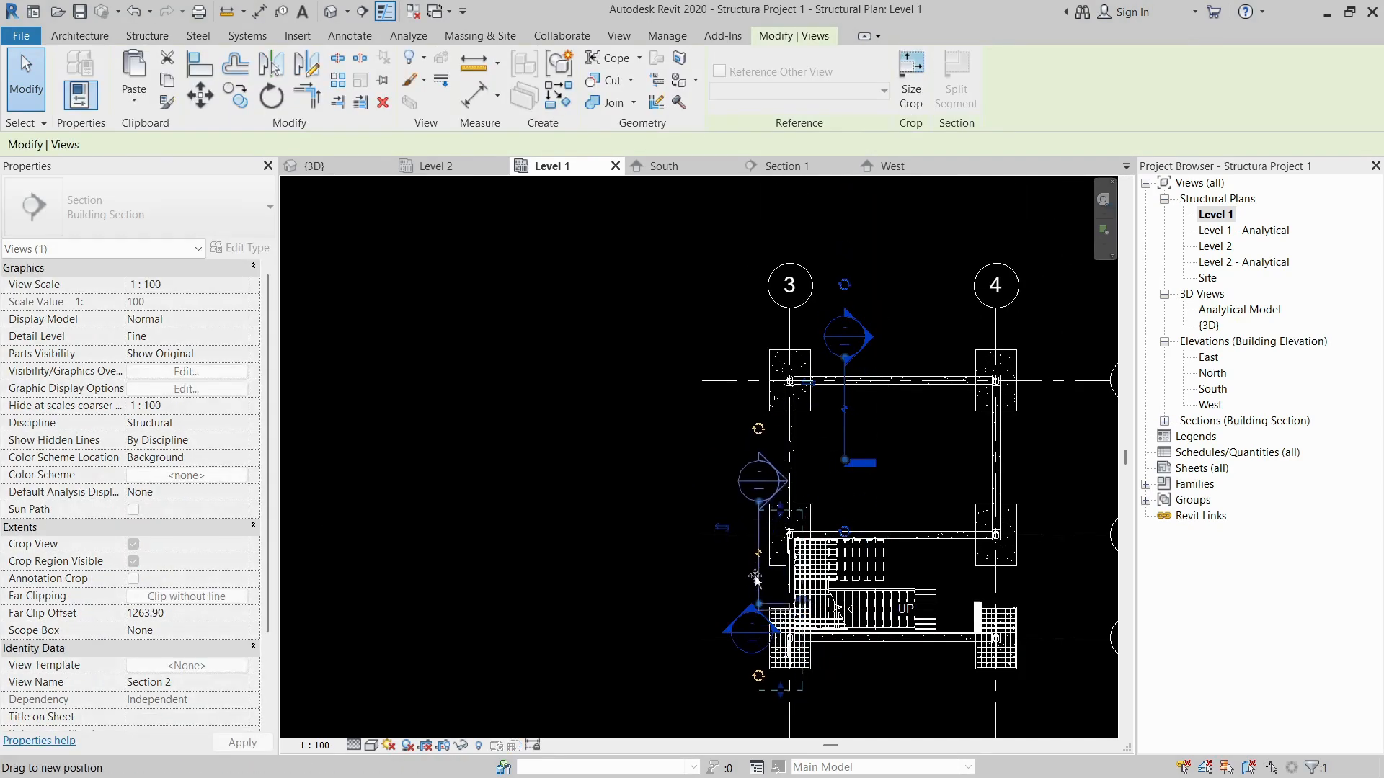
{"action": "left_click", "coordinate": [642, 493]}
{"action": "scroll", "coordinate": [747, 490], "scroll_direction": "up", "scroll_amount": 2}
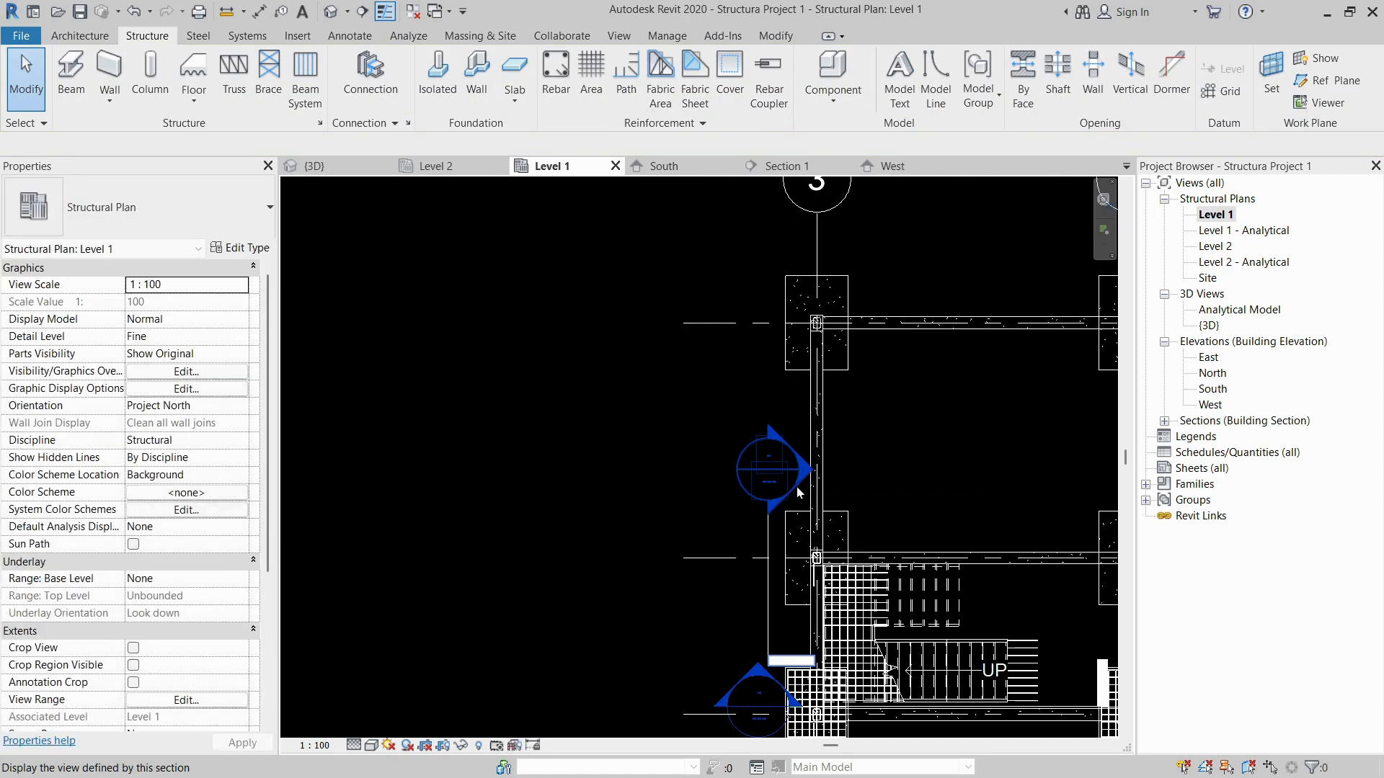
{"action": "double_click", "coordinate": [797, 487]}
- Measure the gap between the stair landing's top and the underside of the Level 2 beam, and the landing's thickness
{"action": "scroll", "coordinate": [634, 497], "scroll_direction": "up", "scroll_amount": 3}
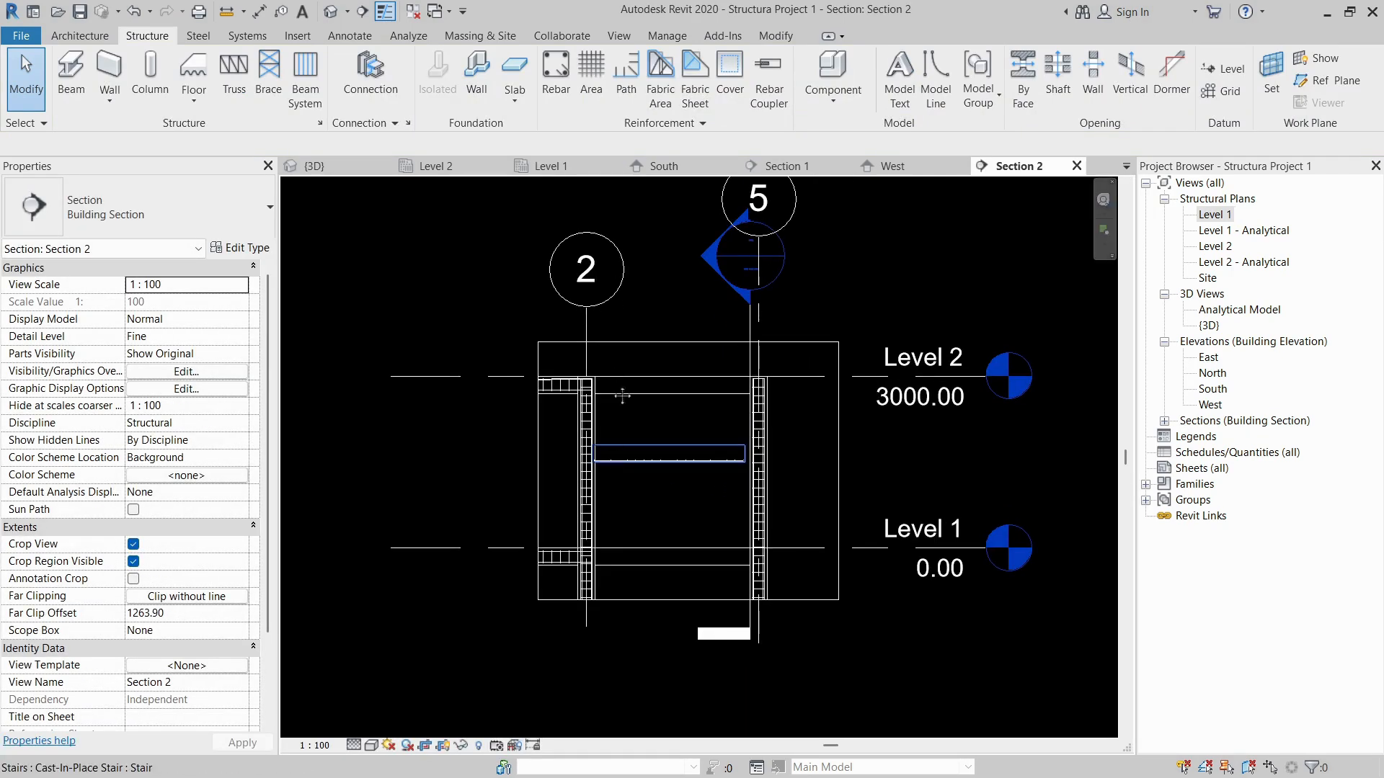
{"action": "scroll", "coordinate": [656, 532], "scroll_direction": "up", "scroll_amount": 3}
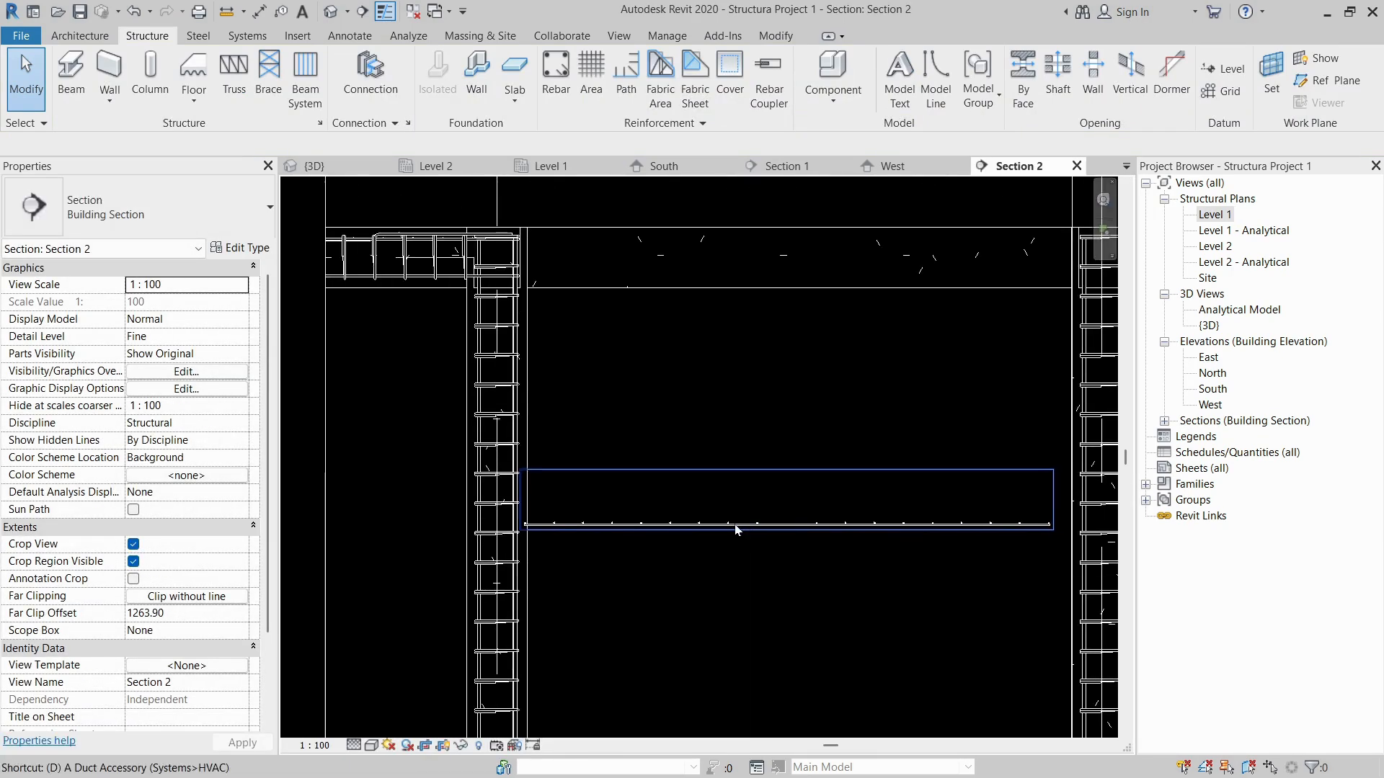
{"action": "key", "text": "i"}
{"action": "left_click", "coordinate": [780, 472]}
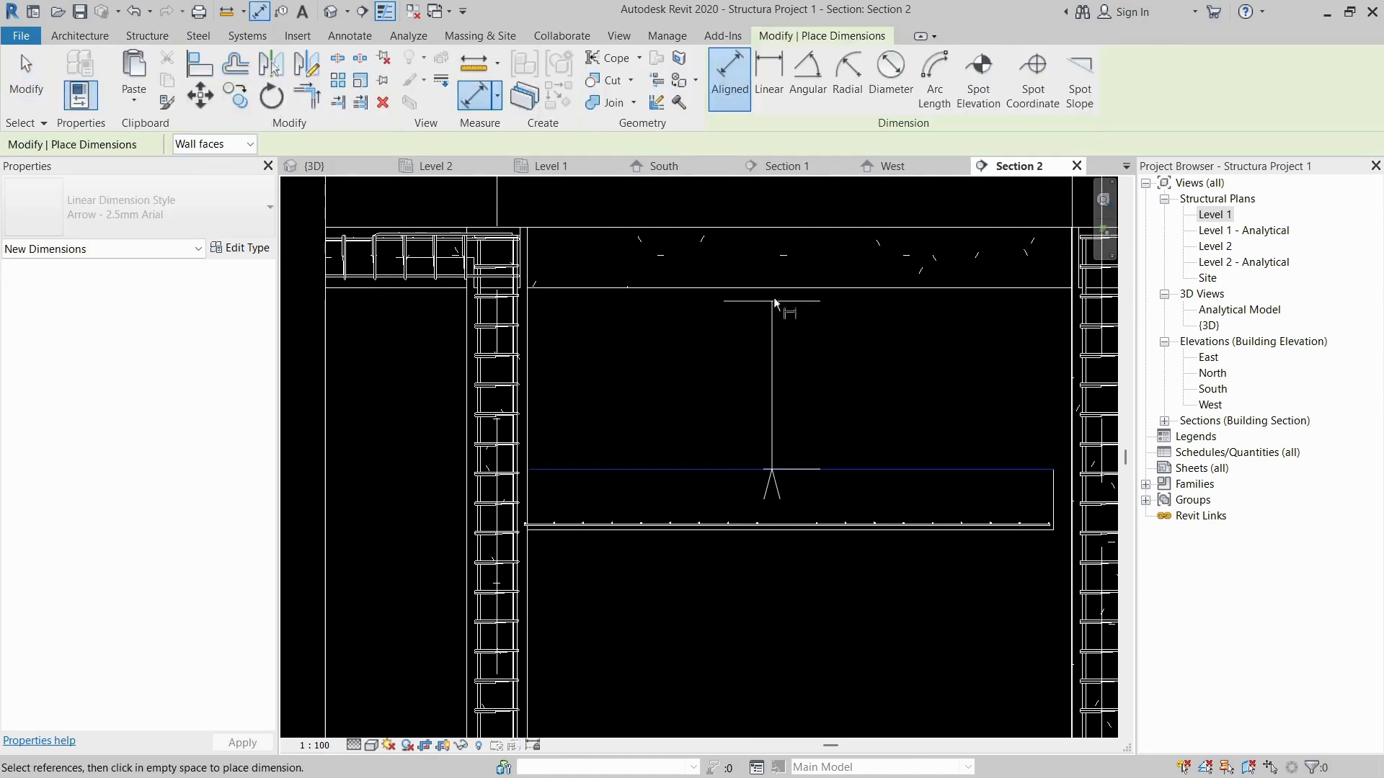
{"action": "left_click", "coordinate": [776, 296]}
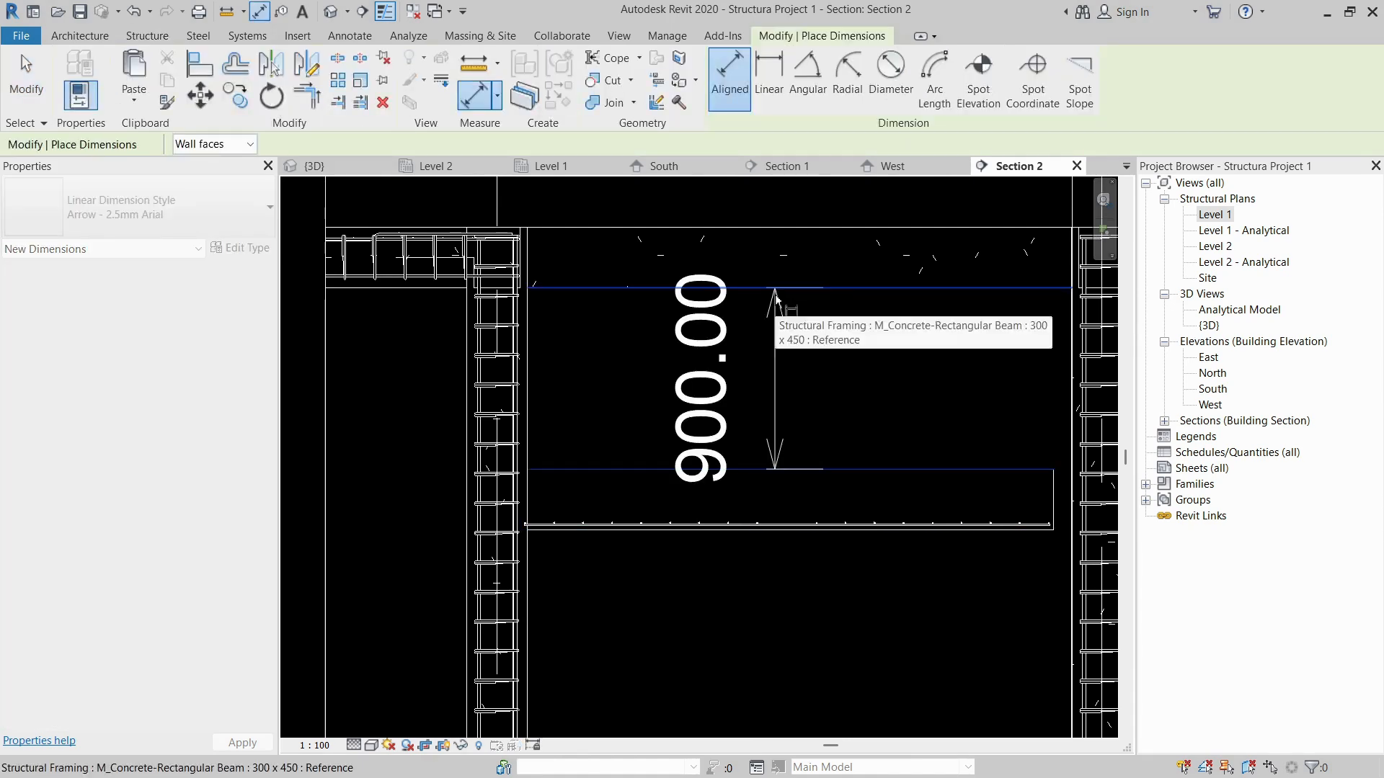
{"action": "key", "text": "Escape"}
{"action": "left_click", "coordinate": [773, 475]}
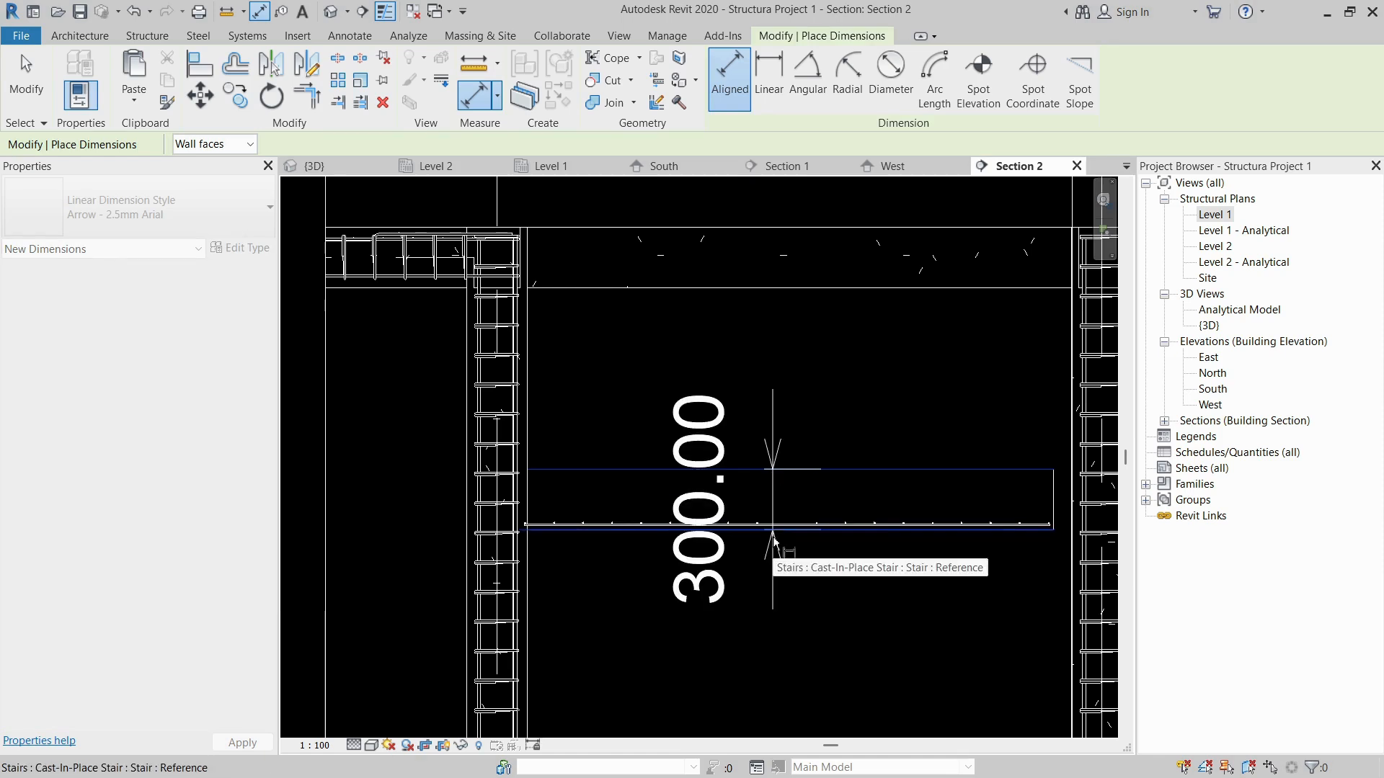
{"action": "key", "text": "Escape"}
{"action": "key", "text": "Escape"}
- Copy the 300 x 450 Level 2 beam straight down to the stair landing
{"action": "left_click", "coordinate": [745, 290]}
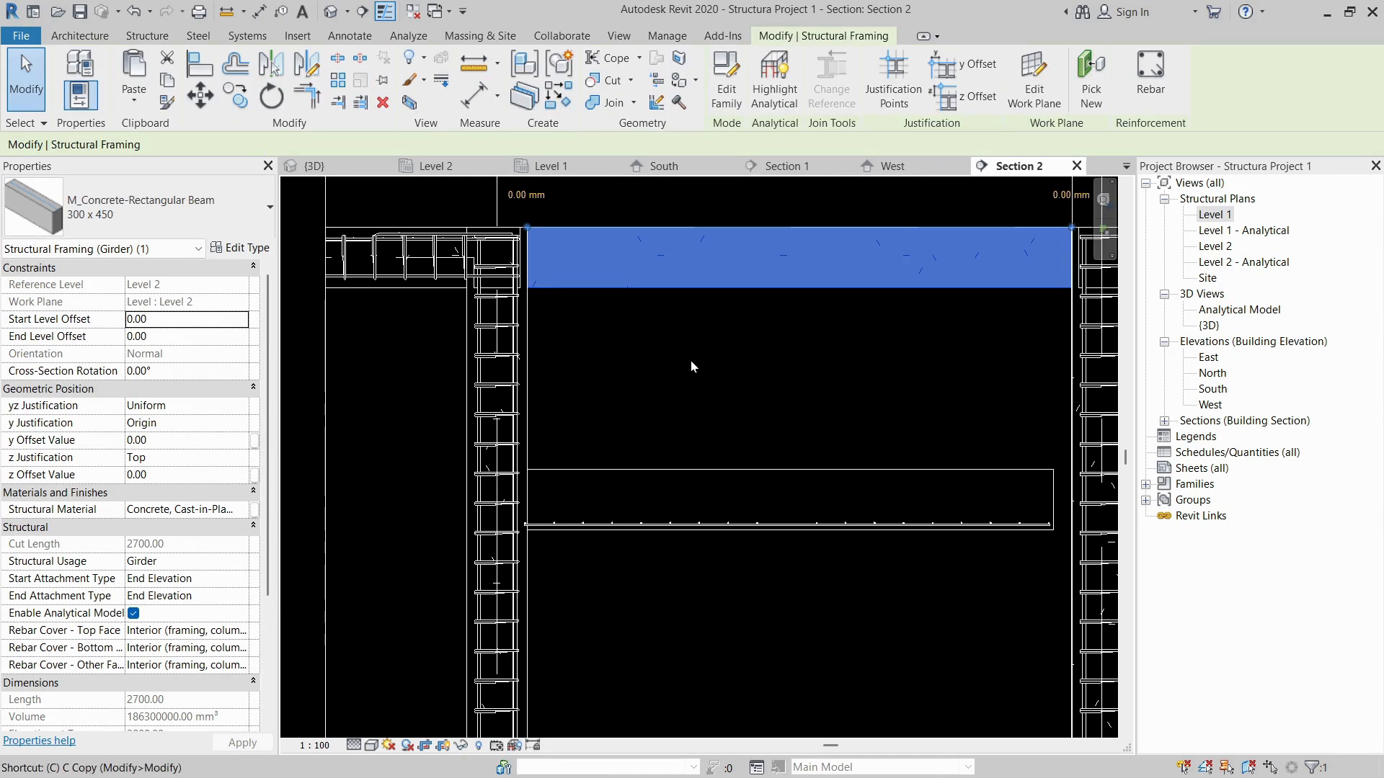
{"action": "key", "text": "c"}
{"action": "left_click", "coordinate": [528, 229]}
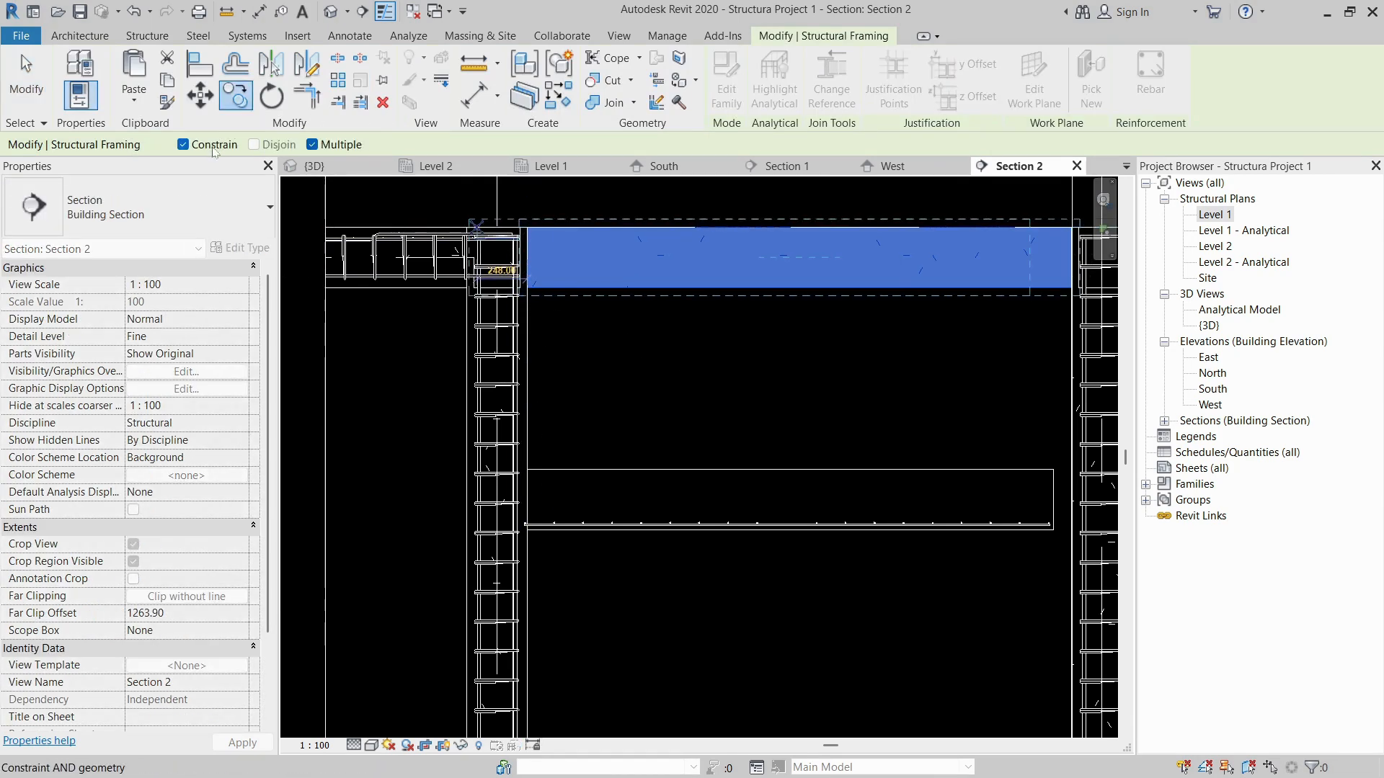
{"action": "left_click", "coordinate": [528, 476]}
{"action": "key", "text": "Escape"}
{"action": "key", "text": "Escape"}
- Try to align the copied beam's top face with the top of the stair landing
{"action": "scroll", "coordinate": [564, 481], "scroll_direction": "up", "scroll_amount": 3}
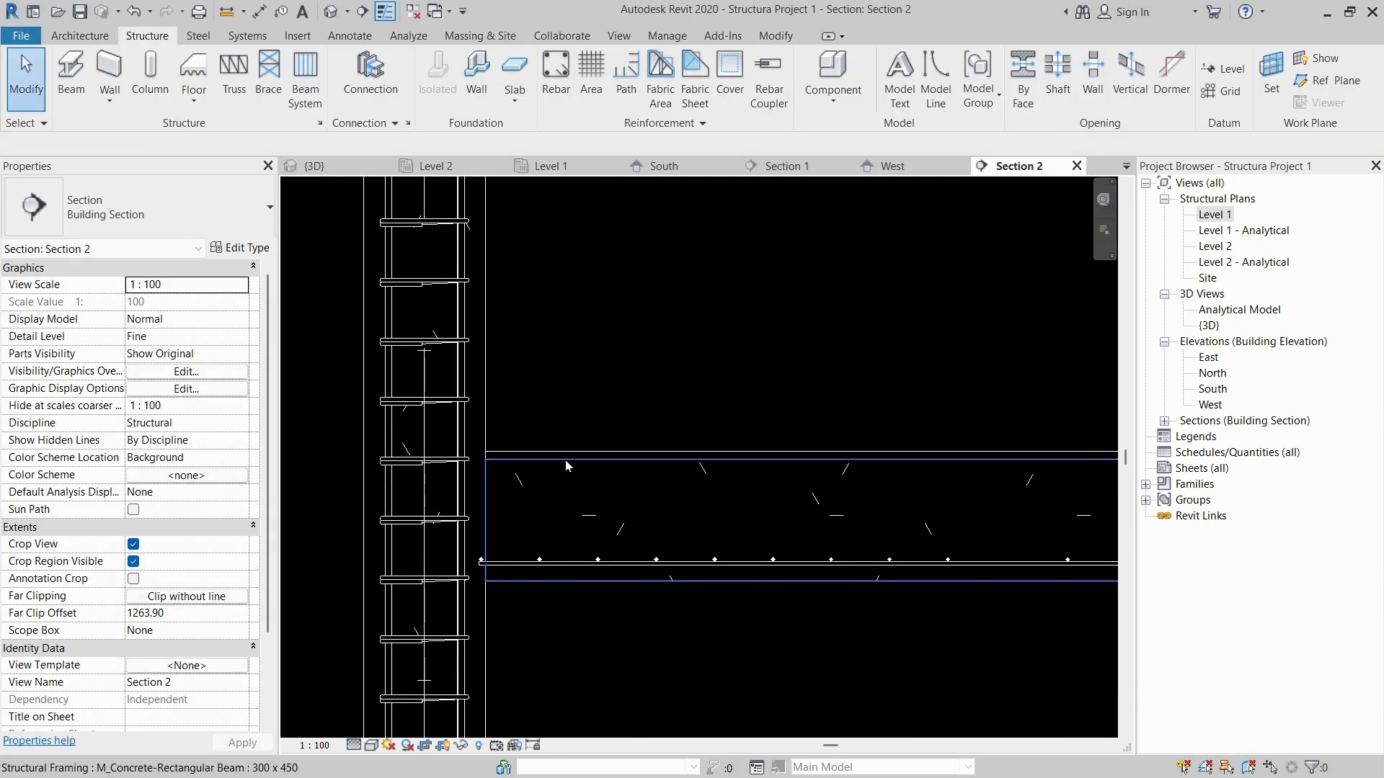
{"action": "left_click", "coordinate": [565, 464]}
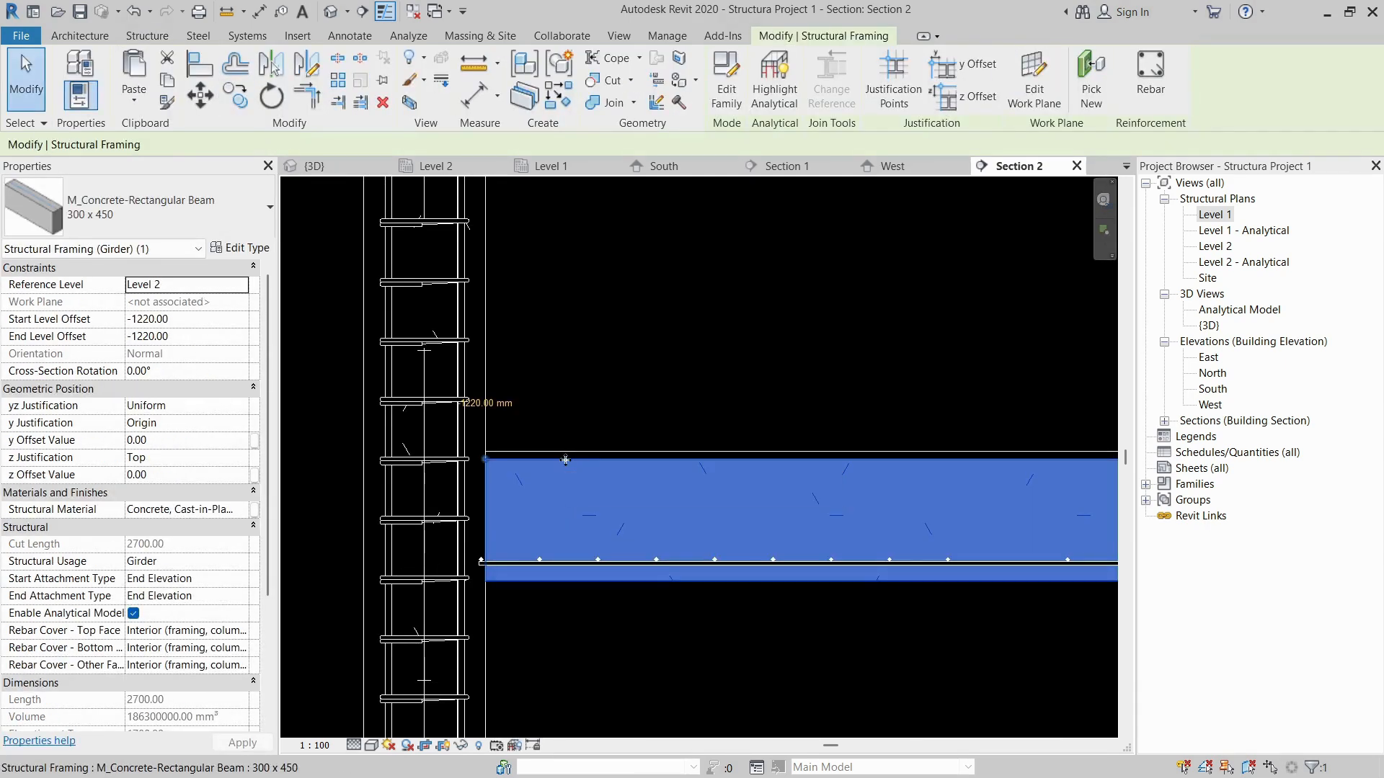
{"action": "left_click", "coordinate": [564, 431]}
{"action": "left_click", "coordinate": [563, 454]}
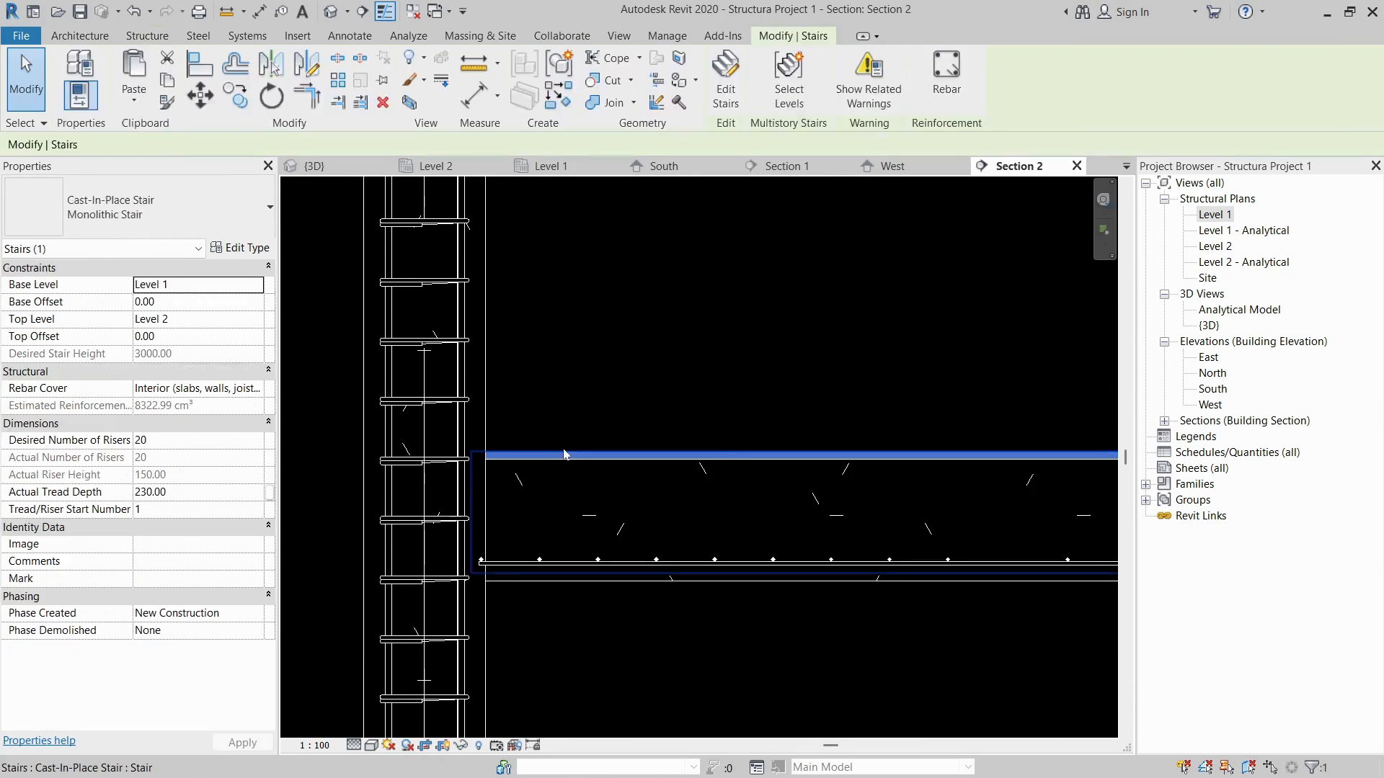
{"action": "left_click", "coordinate": [540, 317]}
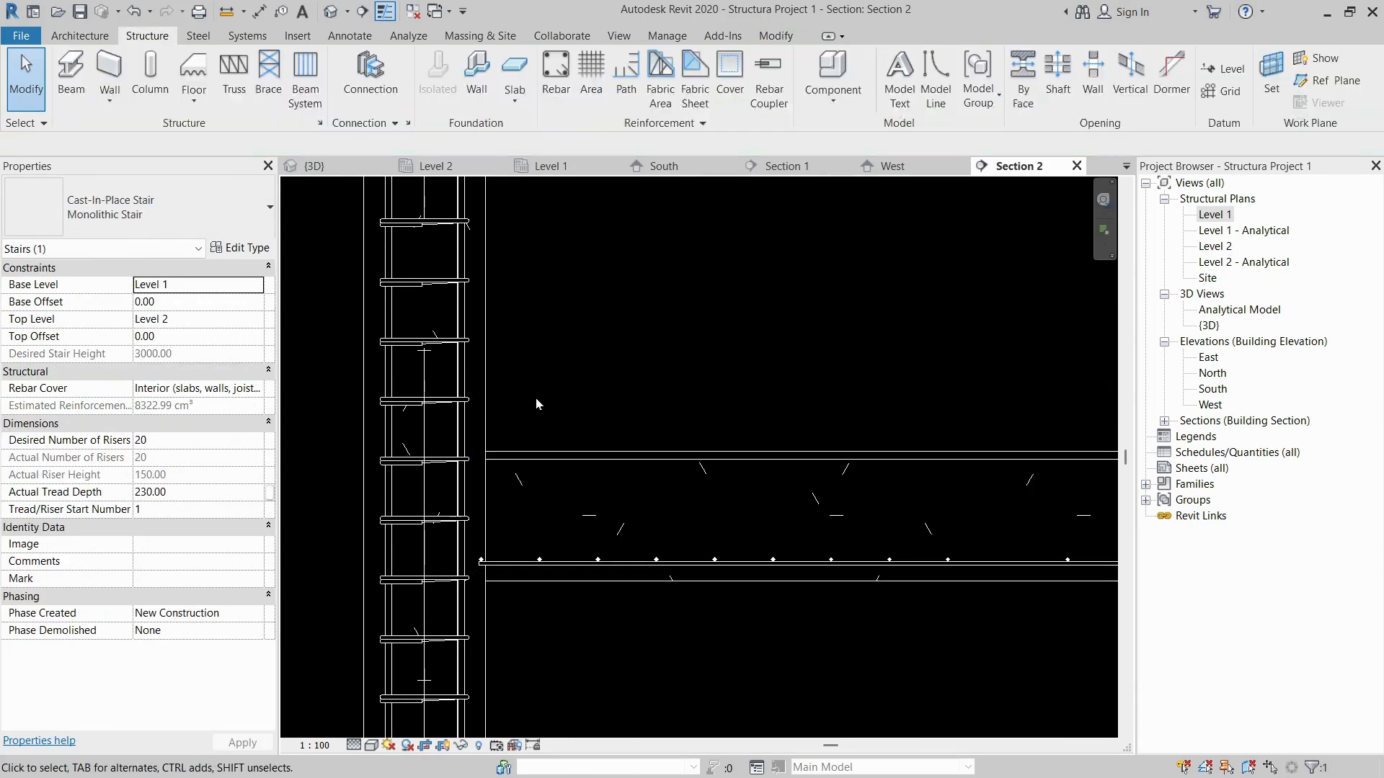
{"action": "left_click", "coordinate": [529, 470]}
{"action": "left_click", "coordinate": [564, 366]}
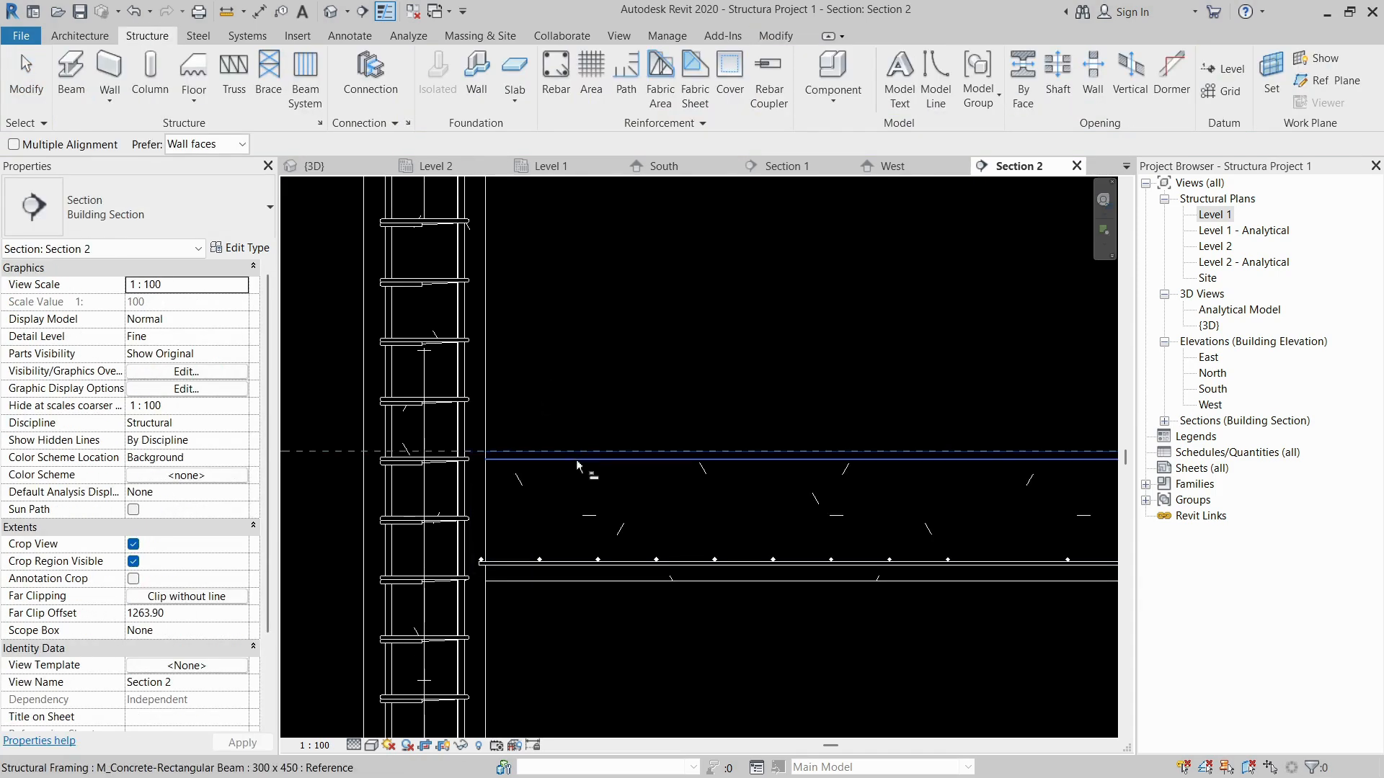
{"action": "key", "text": "Escape"}
- Move the copied beam up to the landing's top edge with Constrain off and Disjoin on
{"action": "left_click", "coordinate": [576, 465]}
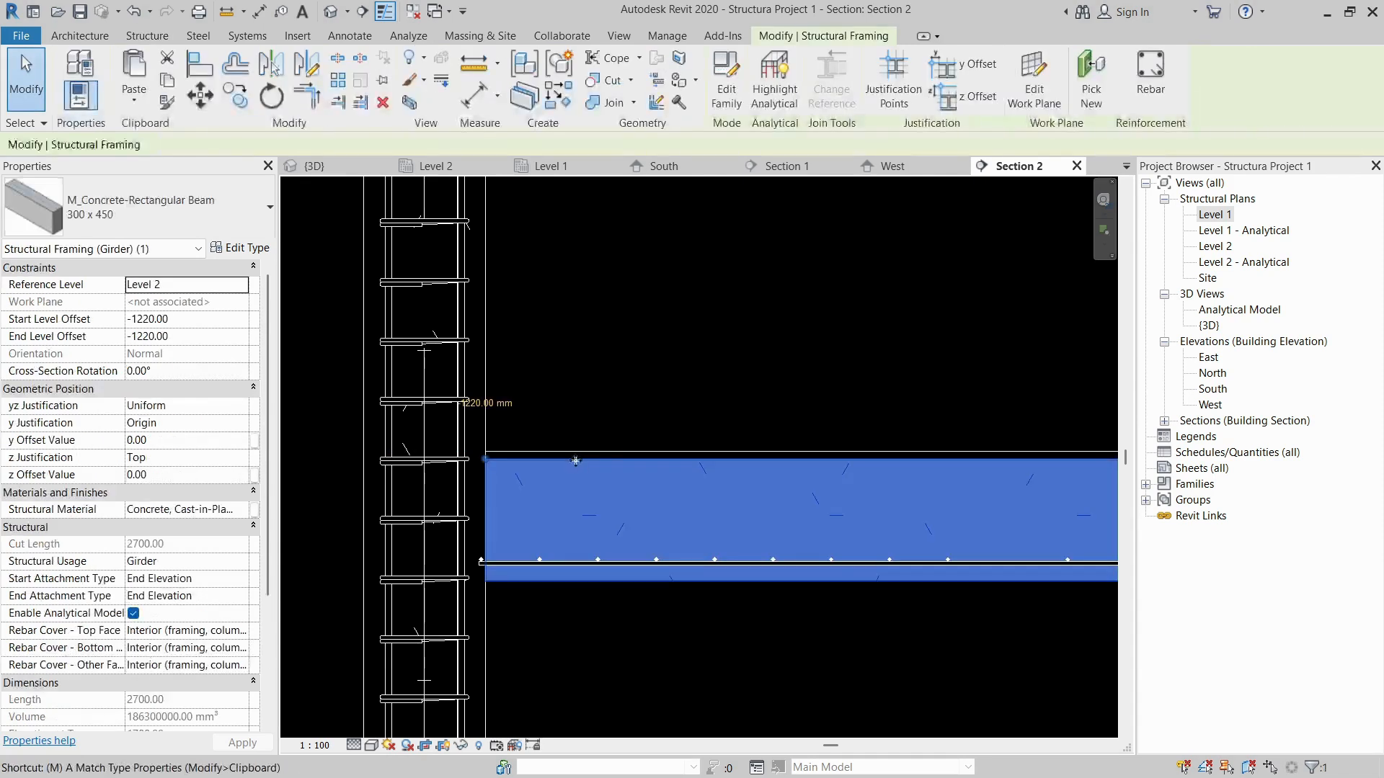
{"action": "scroll", "coordinate": [452, 447], "scroll_direction": "up", "scroll_amount": 3}
{"action": "left_click_drag", "start_coordinate": [521, 482], "coordinate": [522, 461]}
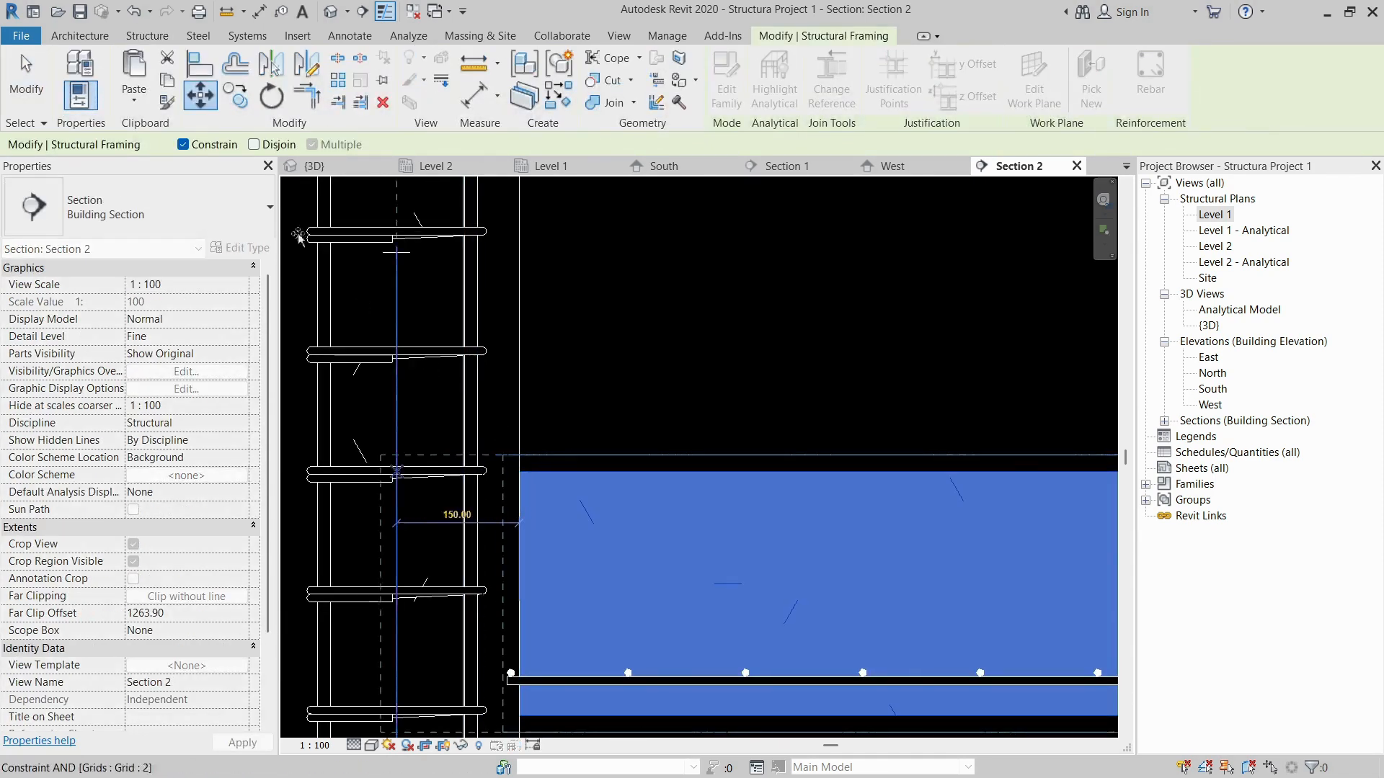
{"action": "left_click_drag", "start_coordinate": [298, 235], "coordinate": [228, 154]}
{"action": "left_click_drag", "start_coordinate": [514, 452], "coordinate": [291, 157]}
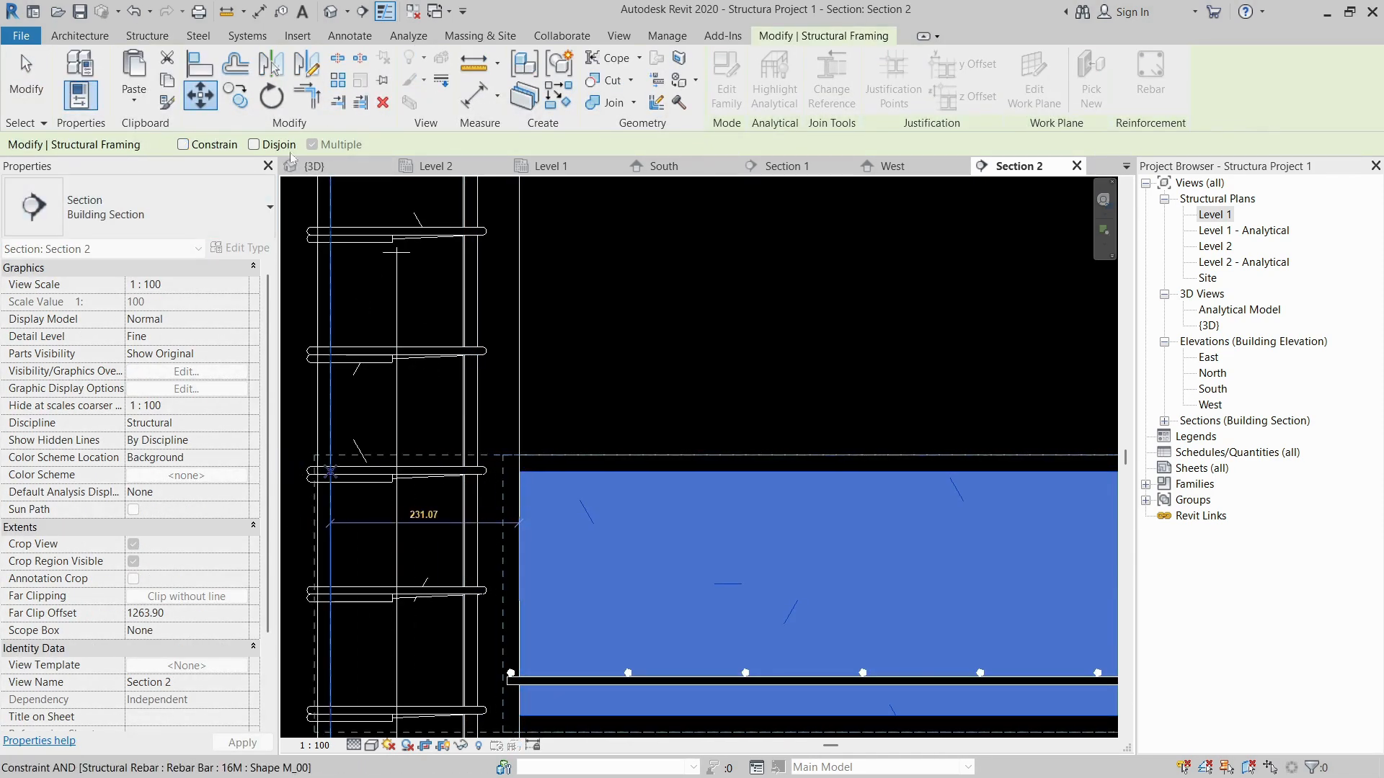
{"action": "left_click", "coordinate": [254, 144]}
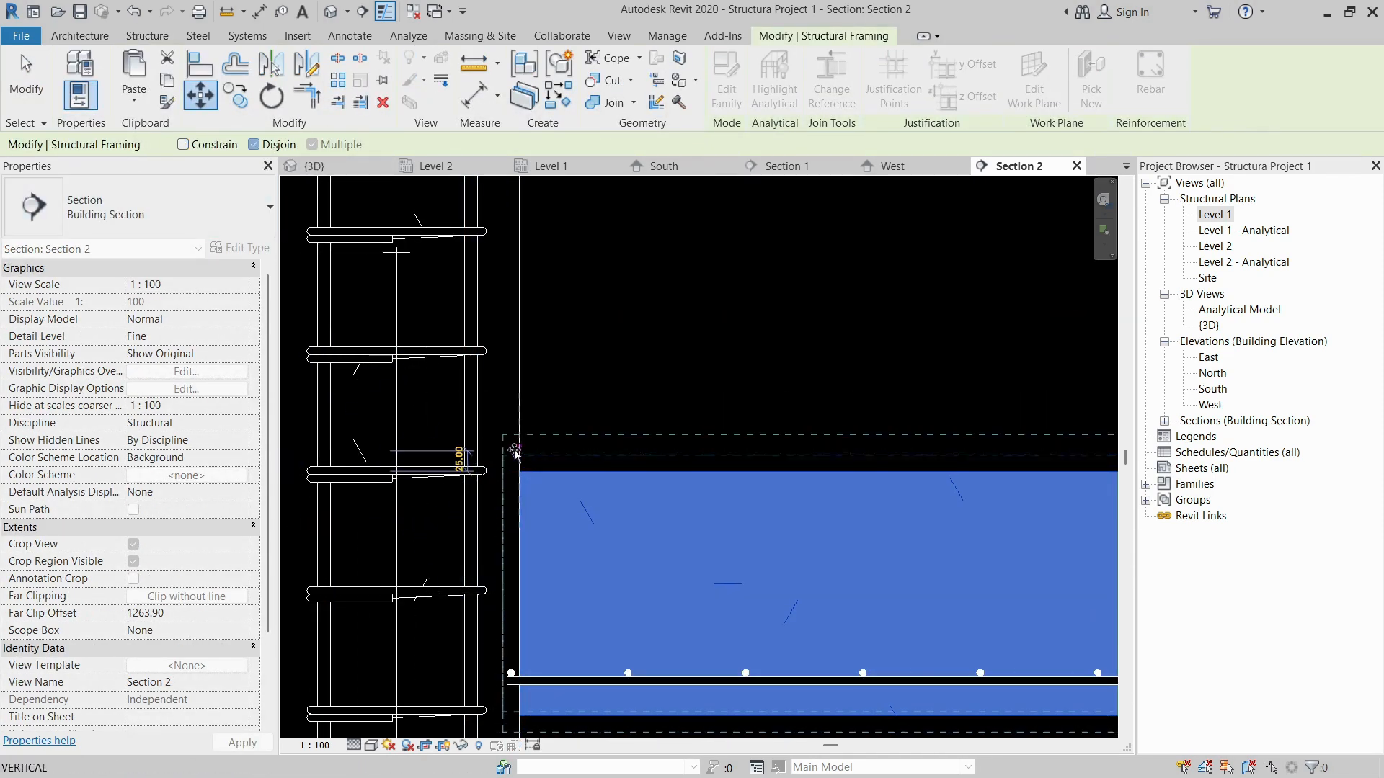
{"action": "left_click", "coordinate": [626, 348]}
- Select the landing's 10M rebar set at 150 mm spacing and, in Section 1, extend its ends into the new beam near its outer face
{"action": "left_click", "coordinate": [324, 168]}
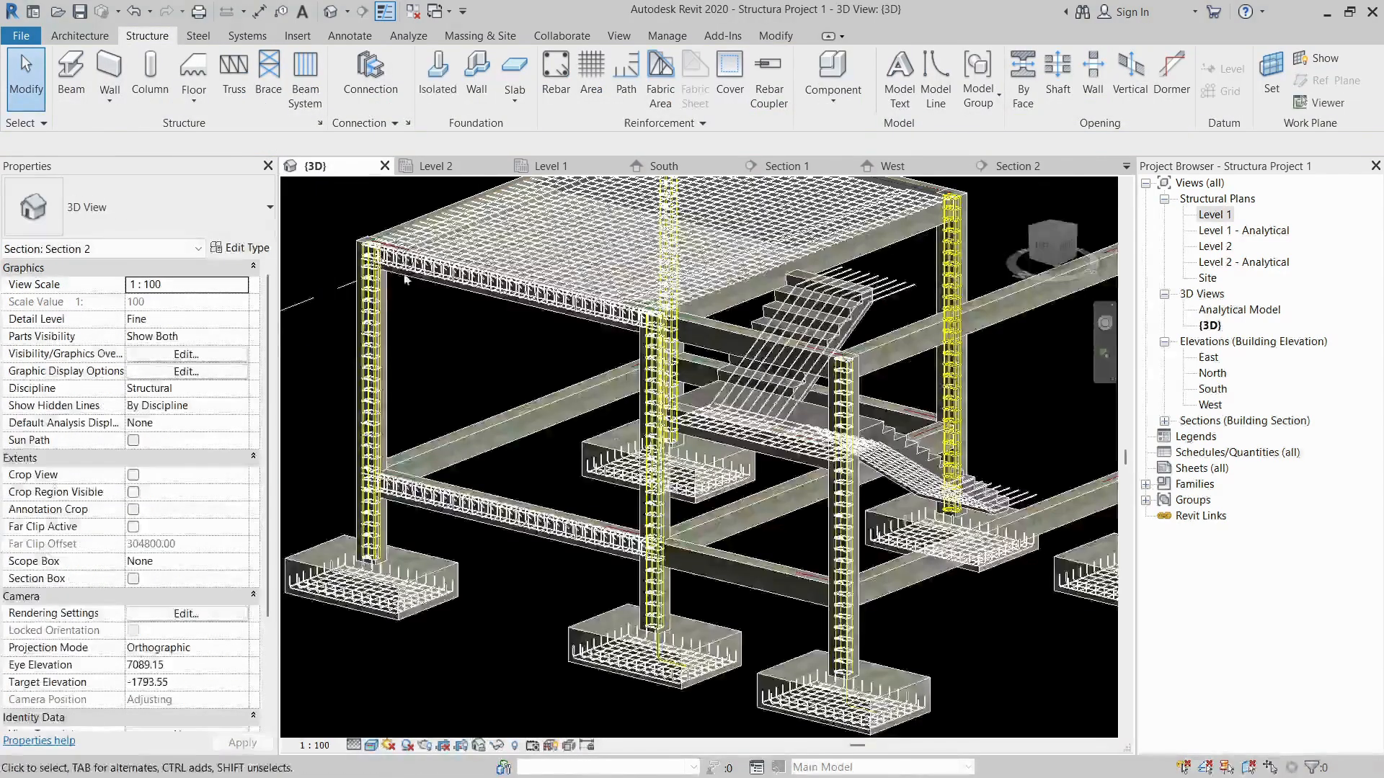
{"action": "middle_click_drag", "start_coordinate": [897, 488], "coordinate": [652, 454], "text": "shift"}
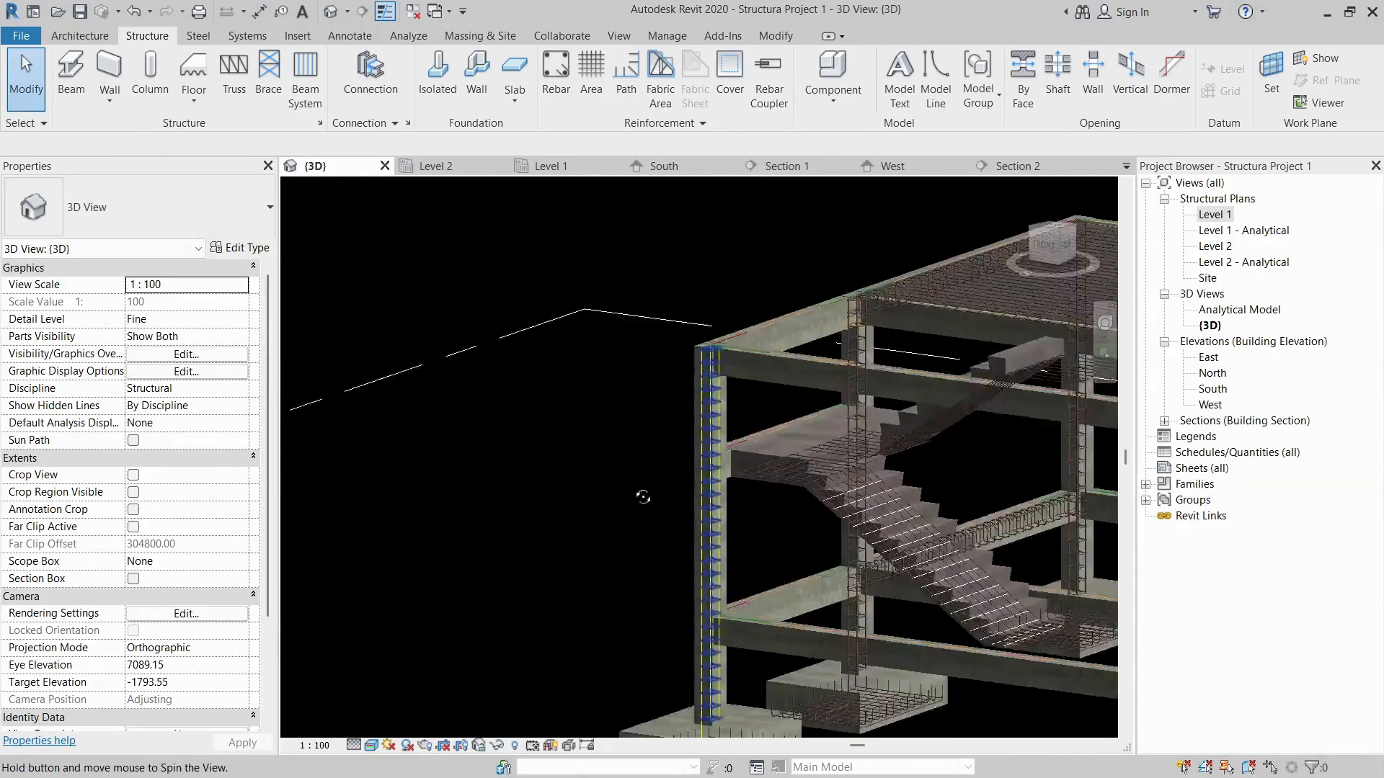
{"action": "scroll", "coordinate": [657, 469], "scroll_direction": "up", "scroll_amount": 10}
{"action": "scroll", "coordinate": [657, 468], "scroll_direction": "up", "scroll_amount": 3}
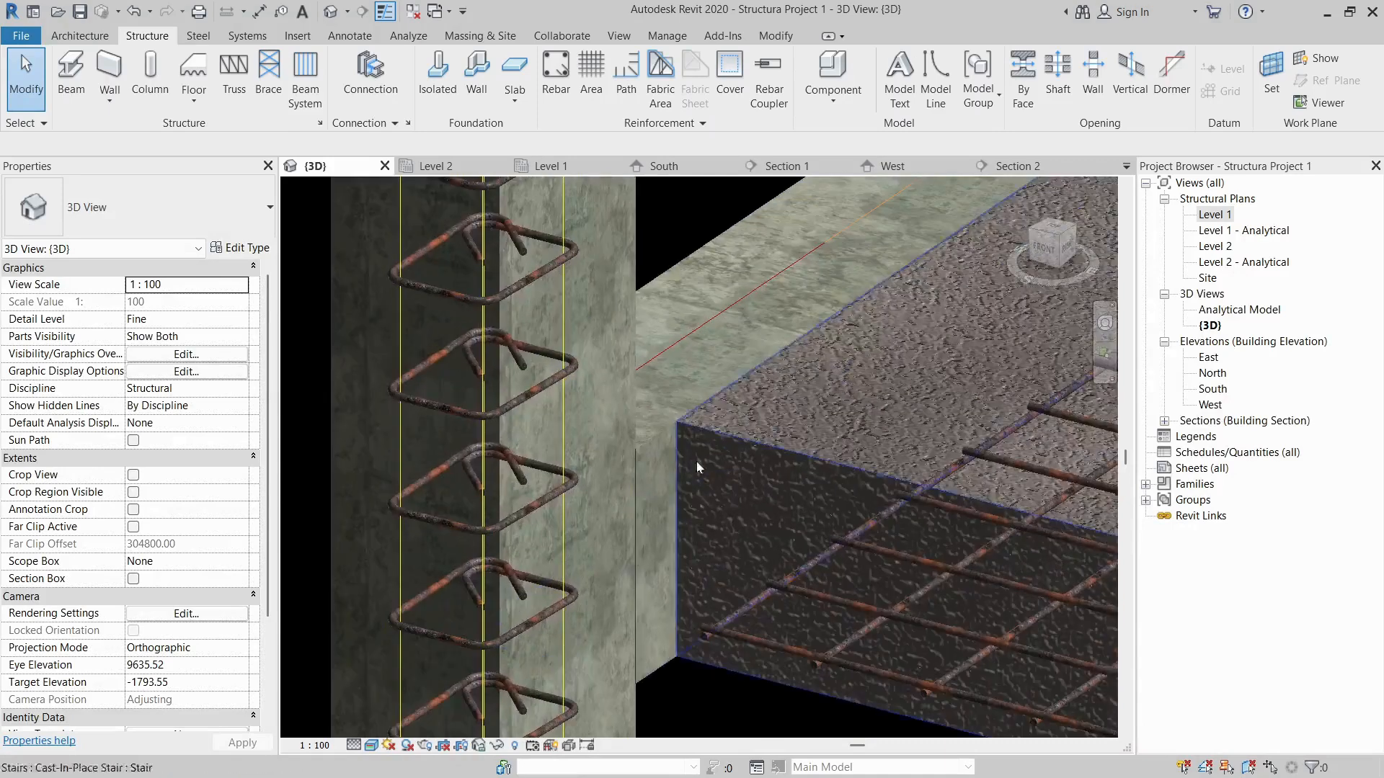
{"action": "left_click", "coordinate": [767, 649]}
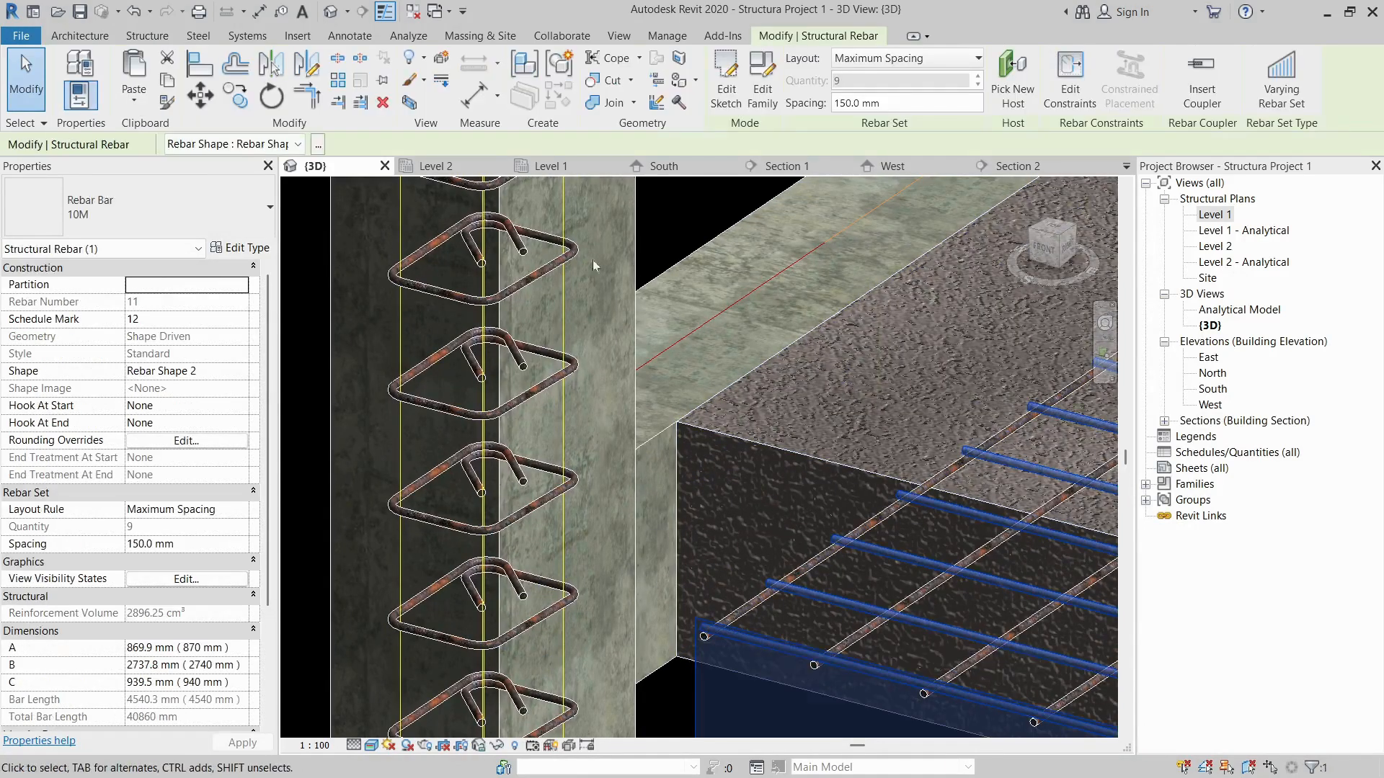
{"action": "left_click", "coordinate": [780, 166]}
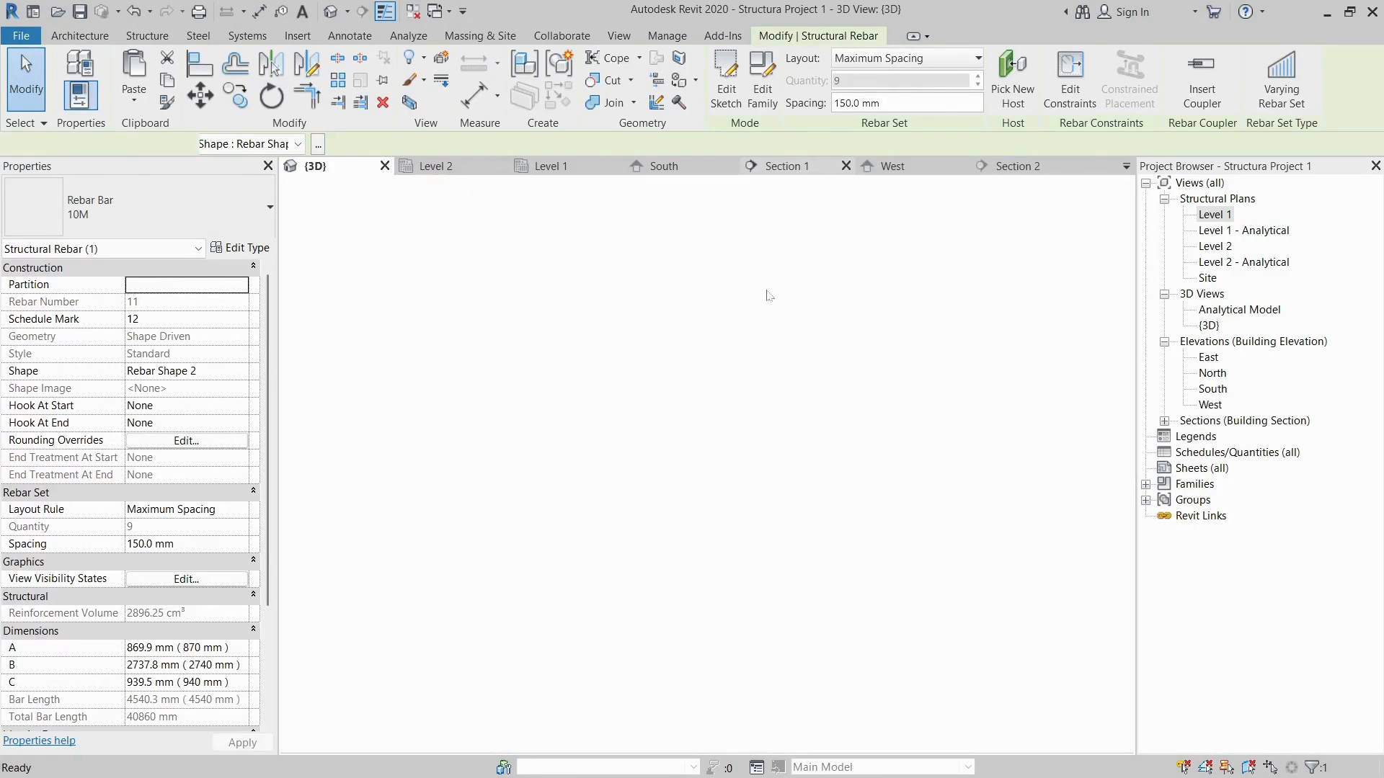
{"action": "scroll", "coordinate": [730, 461], "scroll_direction": "up", "scroll_amount": 6}
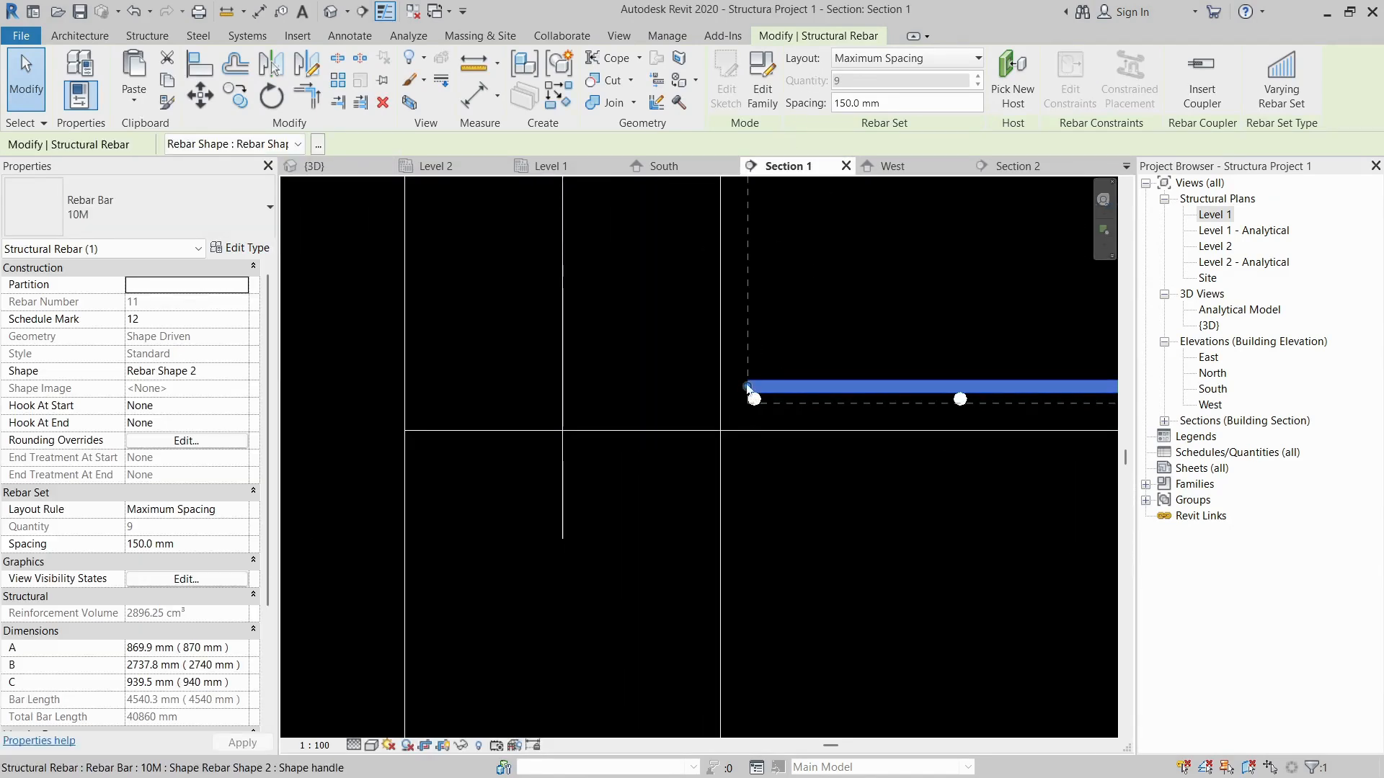
{"action": "left_click_drag", "start_coordinate": [573, 397], "coordinate": [417, 386]}
{"action": "left_click", "coordinate": [352, 435]}
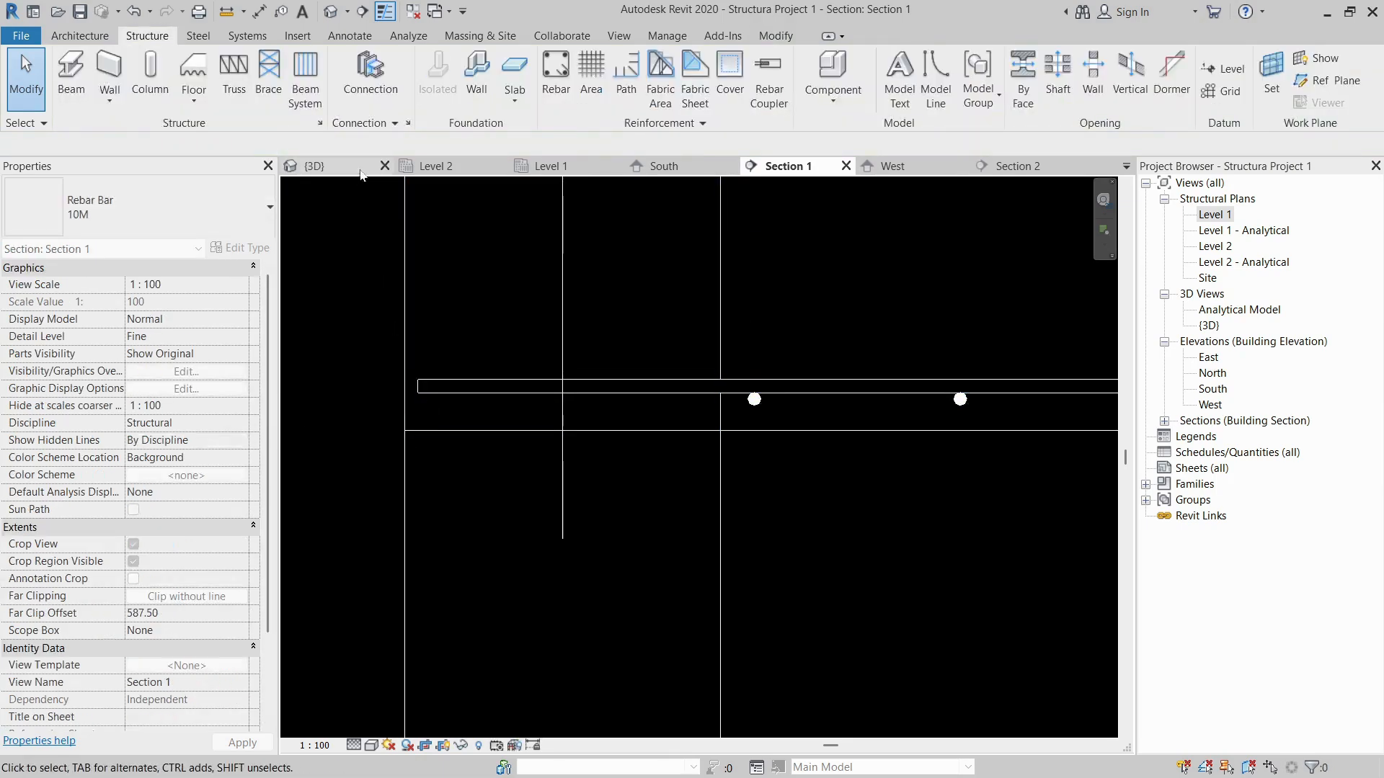
- Inspect the extended landing bars and the new landing beam in the 3D view and in Section 1
{"action": "left_click", "coordinate": [361, 171]}
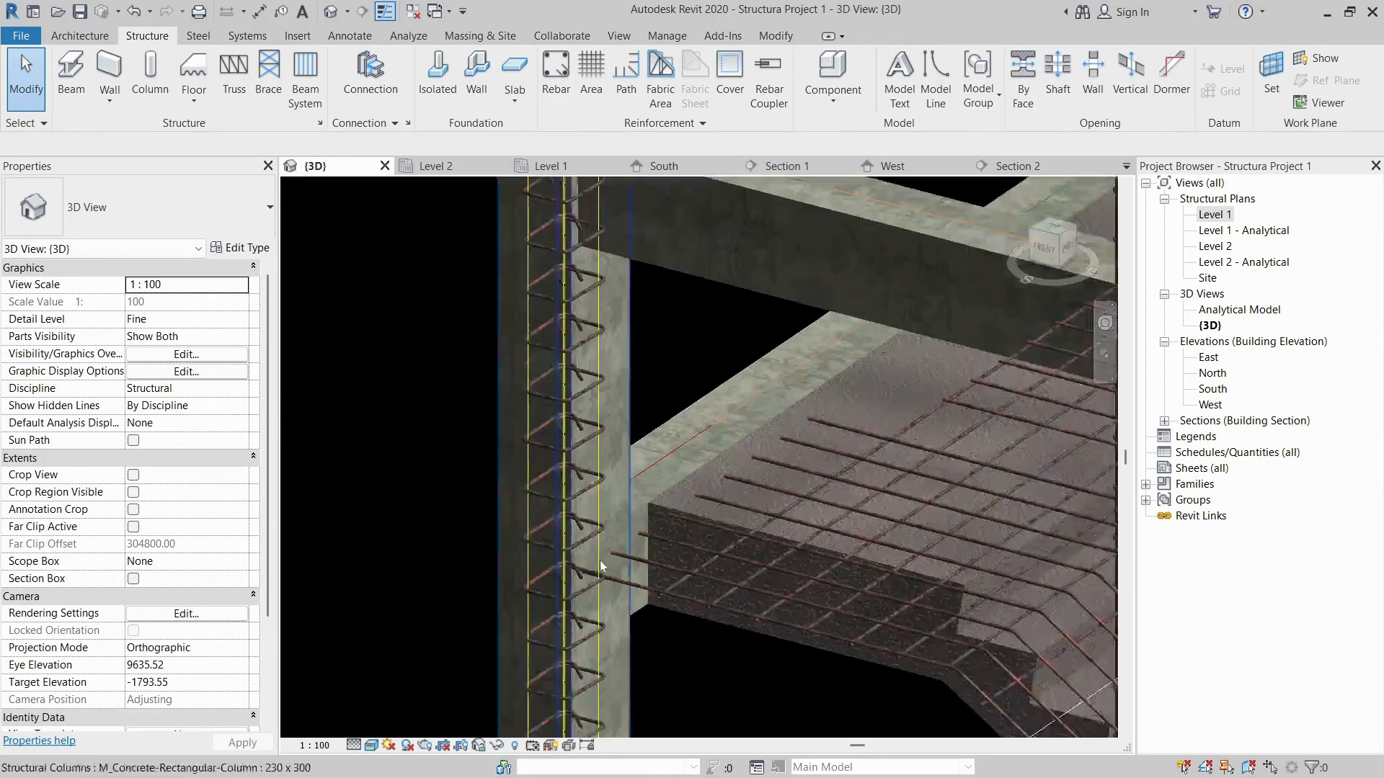
{"action": "middle_click_drag", "start_coordinate": [602, 565], "coordinate": [780, 480], "text": "shift"}
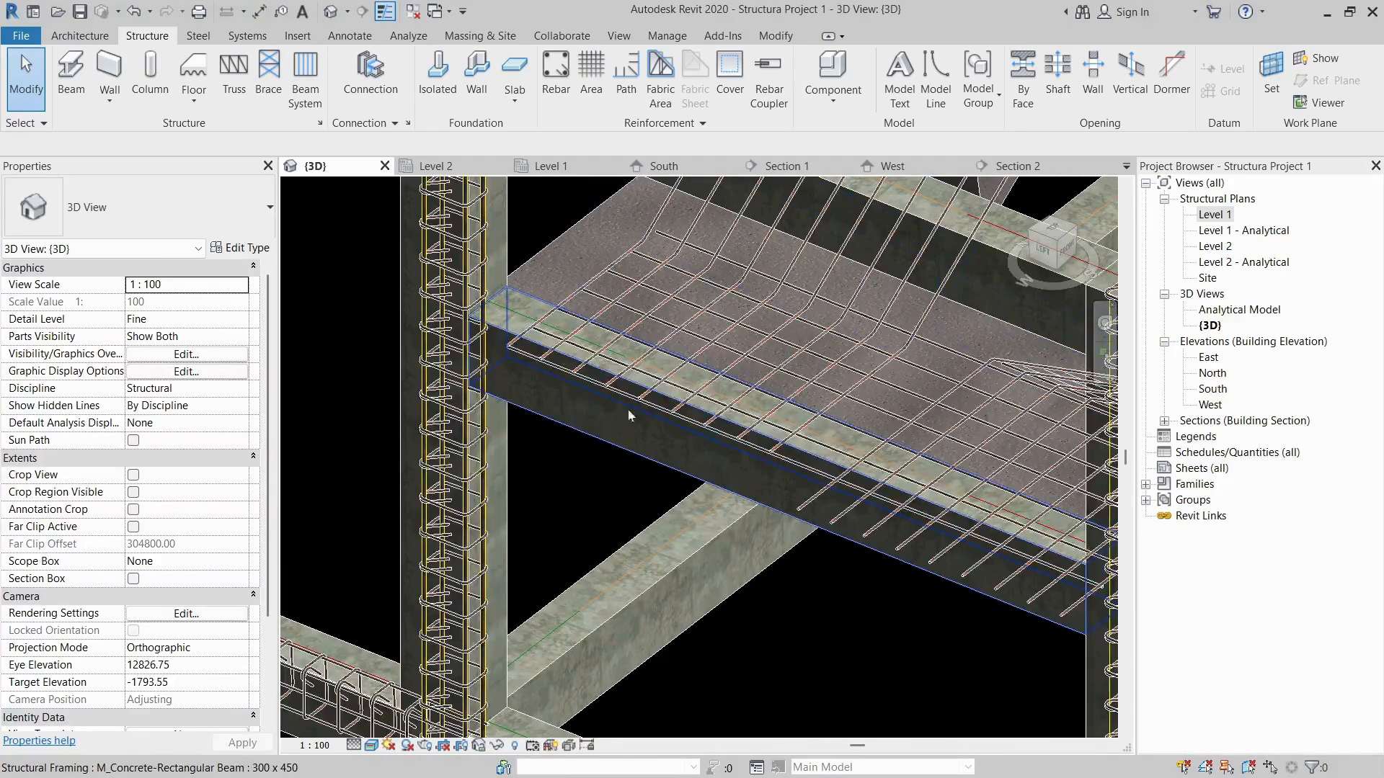
{"action": "middle_click_drag", "start_coordinate": [628, 415], "coordinate": [798, 181], "text": "shift"}
{"action": "left_click", "coordinate": [792, 173]}
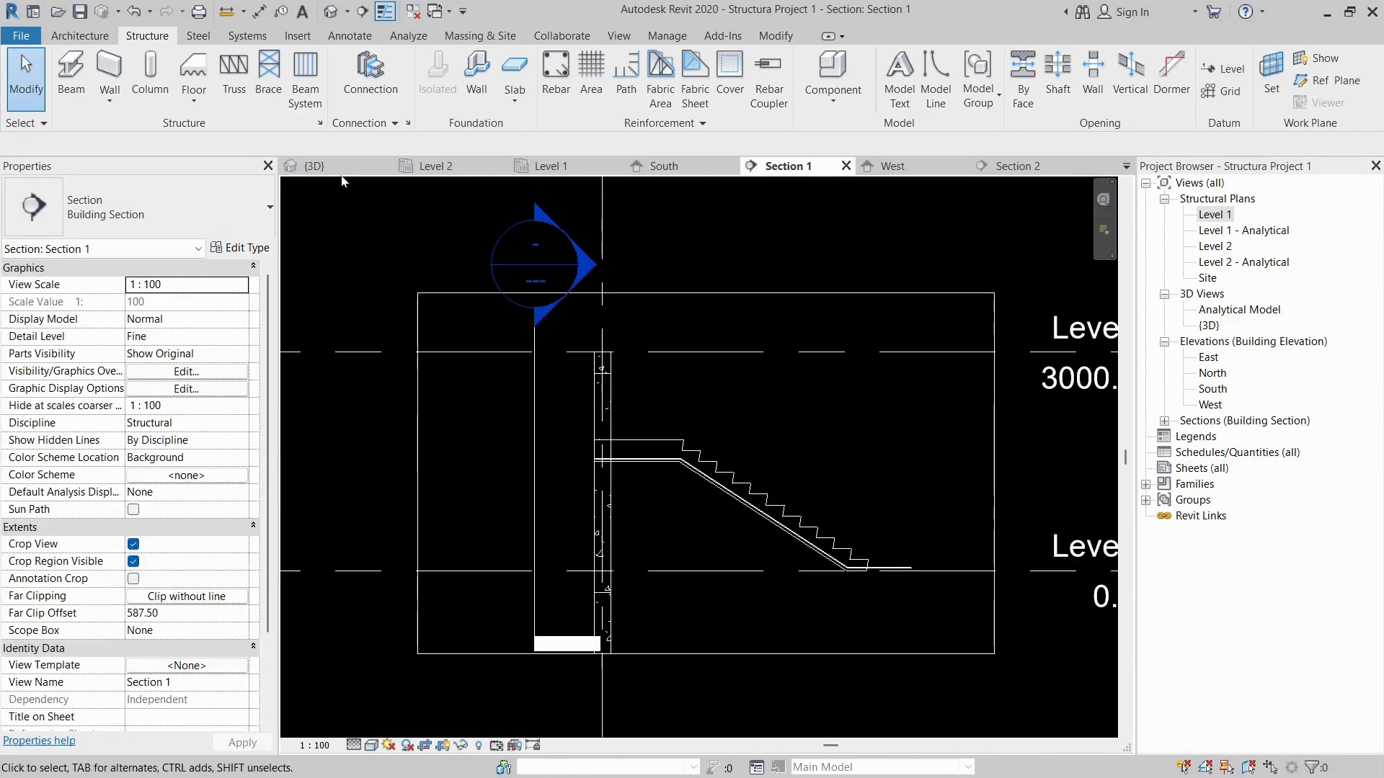
{"action": "scroll", "coordinate": [613, 432], "scroll_direction": "up", "scroll_amount": 8}
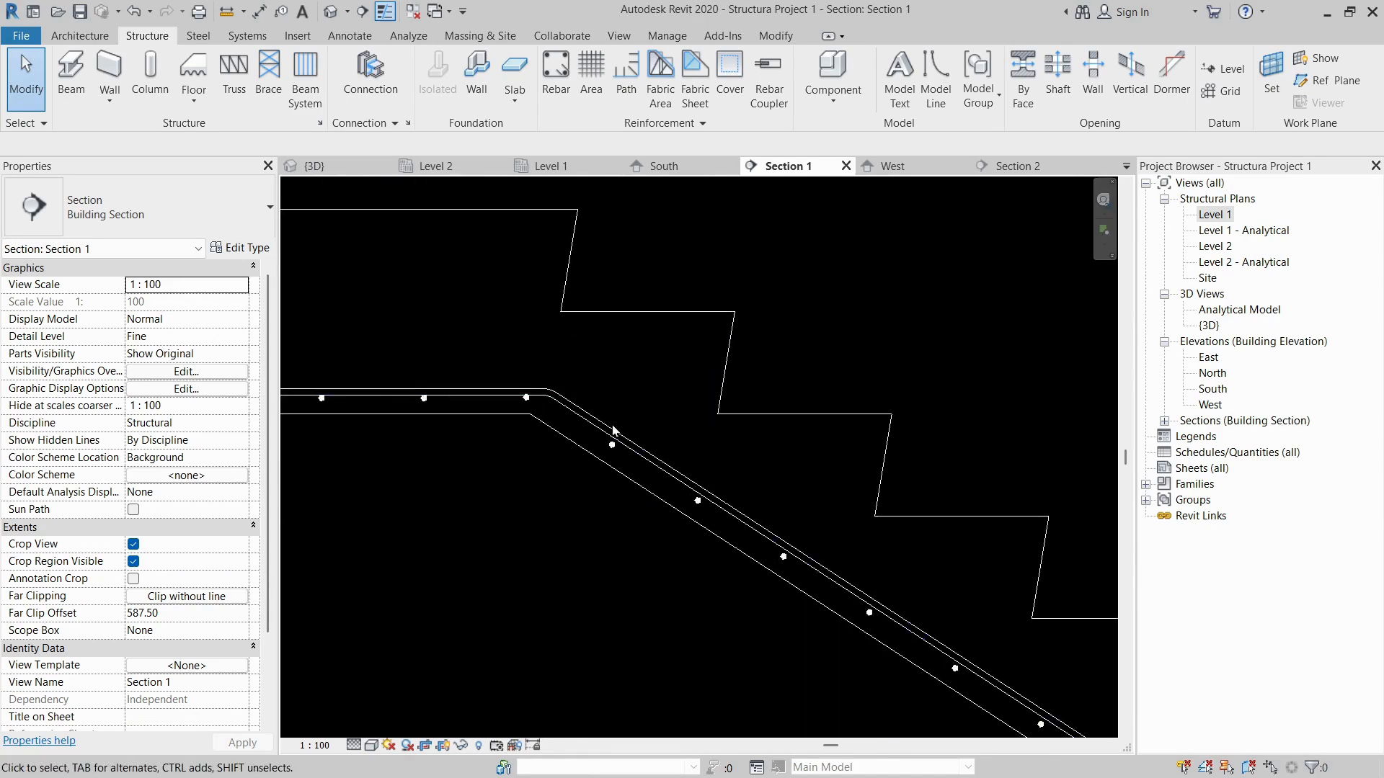
- In the Level 1 plan, move the Section 1 line from the lower stair flight to the upper flight and open the section
{"action": "left_click", "coordinate": [554, 170]}
{"action": "scroll", "coordinate": [721, 555], "scroll_direction": "up", "scroll_amount": 5}
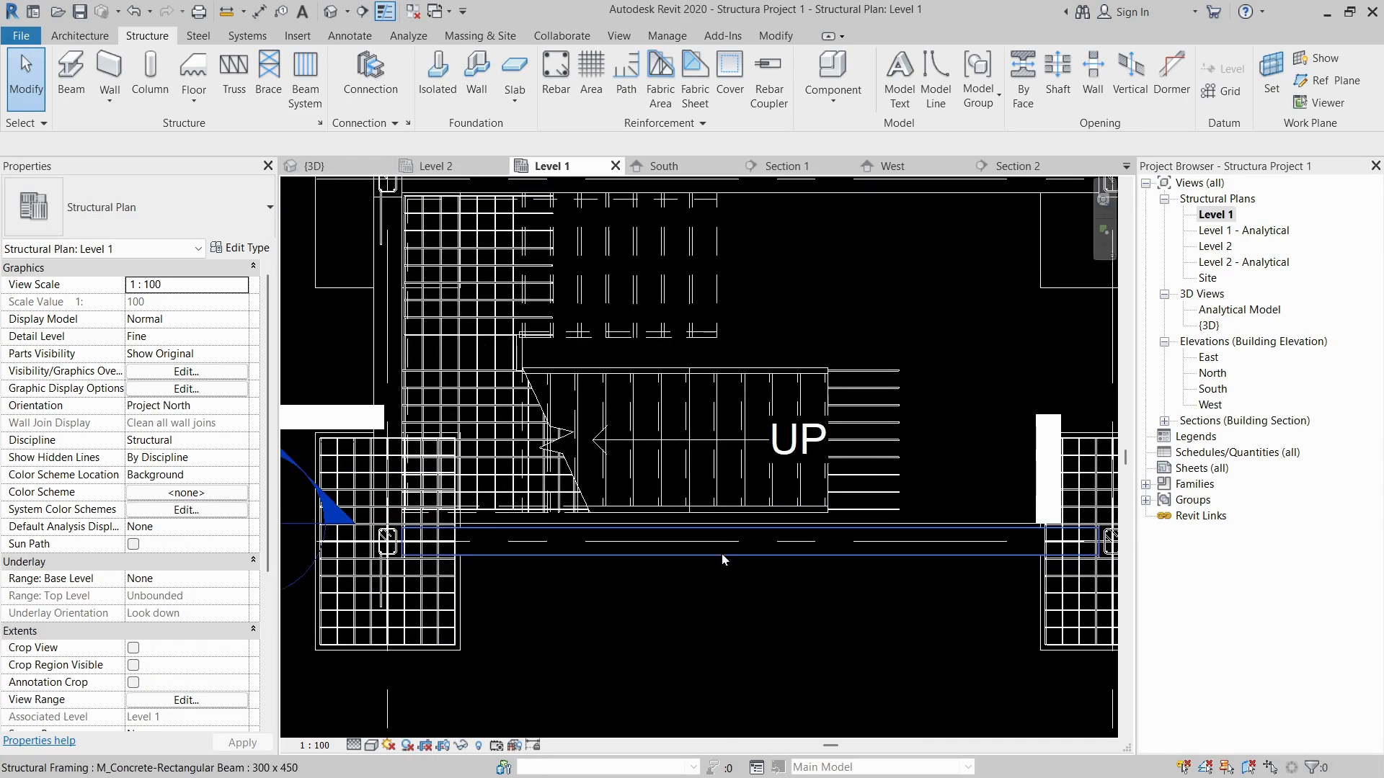
{"action": "scroll", "coordinate": [1006, 518], "scroll_direction": "up", "scroll_amount": 3}
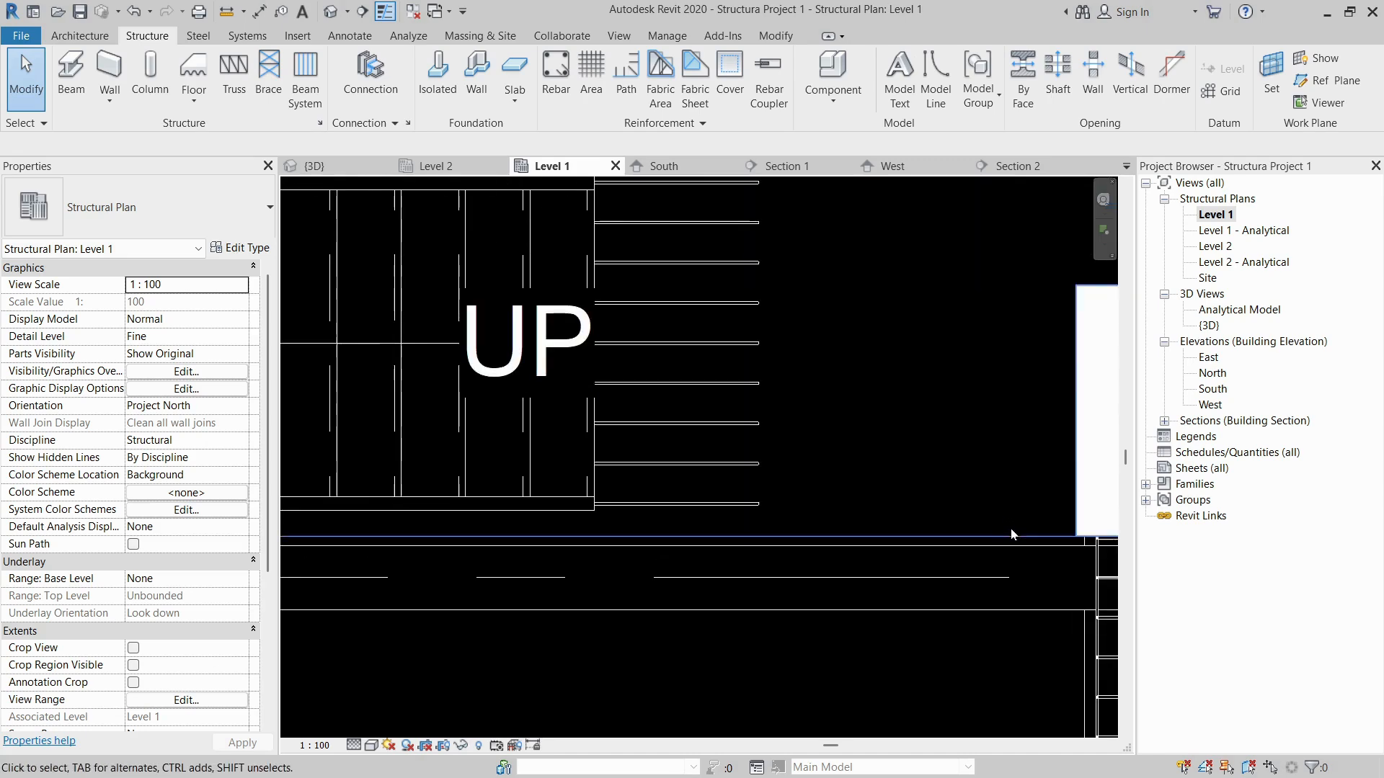
{"action": "left_click", "coordinate": [1007, 530]}
{"action": "scroll", "coordinate": [982, 532], "scroll_direction": "down", "scroll_amount": 3}
{"action": "left_click_drag", "start_coordinate": [981, 532], "coordinate": [963, 359]}
{"action": "left_click", "coordinate": [867, 324]}
{"action": "left_click", "coordinate": [791, 168]}
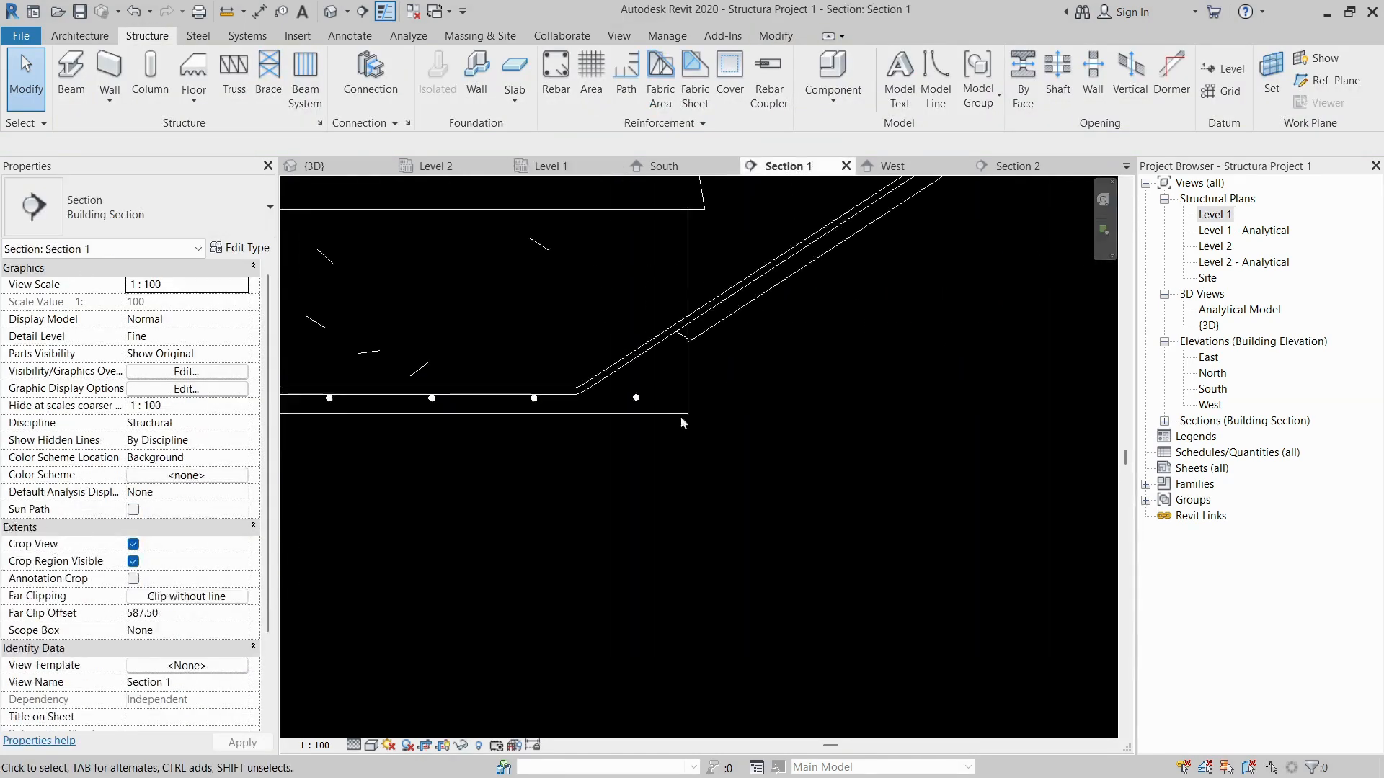
- Place a straight 10M bar of shape M_00 across the upper flight beneath its sloped bars, just past the landing edge, in Section 1
{"action": "scroll", "coordinate": [638, 431], "scroll_direction": "down", "scroll_amount": 3}
{"action": "scroll", "coordinate": [638, 419], "scroll_direction": "up", "scroll_amount": 5}
{"action": "scroll", "coordinate": [619, 418], "scroll_direction": "down", "scroll_amount": 3}
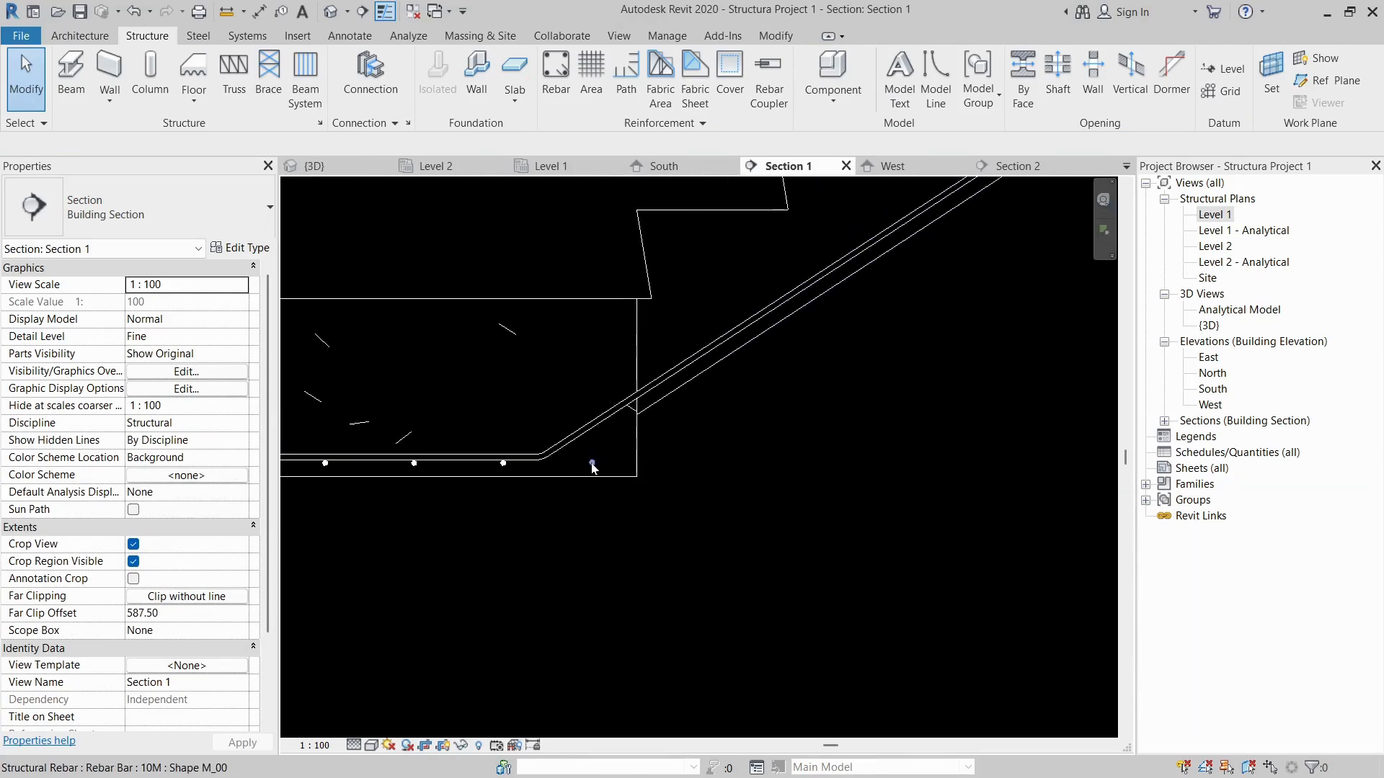
{"action": "left_click", "coordinate": [593, 467]}
{"action": "scroll", "coordinate": [612, 424], "scroll_direction": "up", "scroll_amount": 4}
{"action": "left_click", "coordinate": [651, 508]}
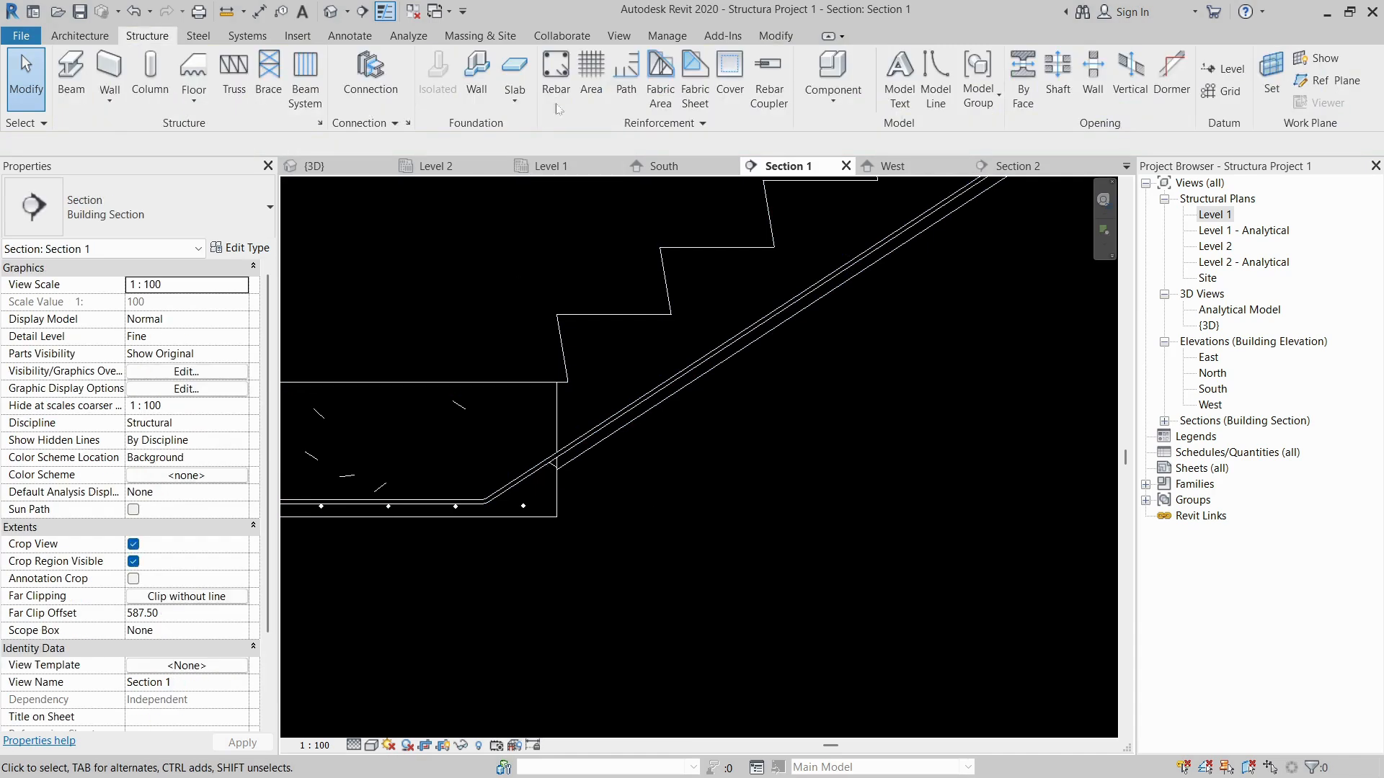
{"action": "left_click", "coordinate": [555, 78]}
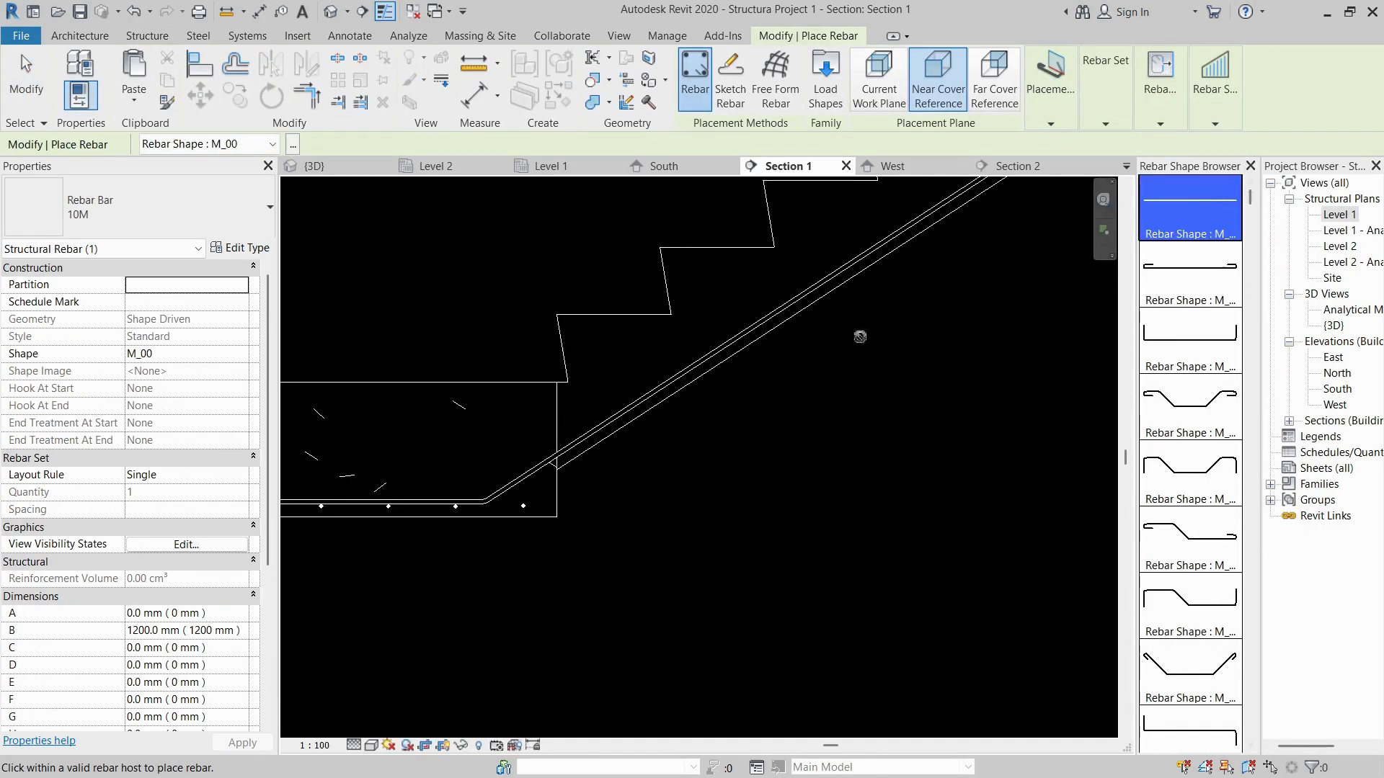
{"action": "scroll", "coordinate": [539, 454], "scroll_direction": "up", "scroll_amount": 3}
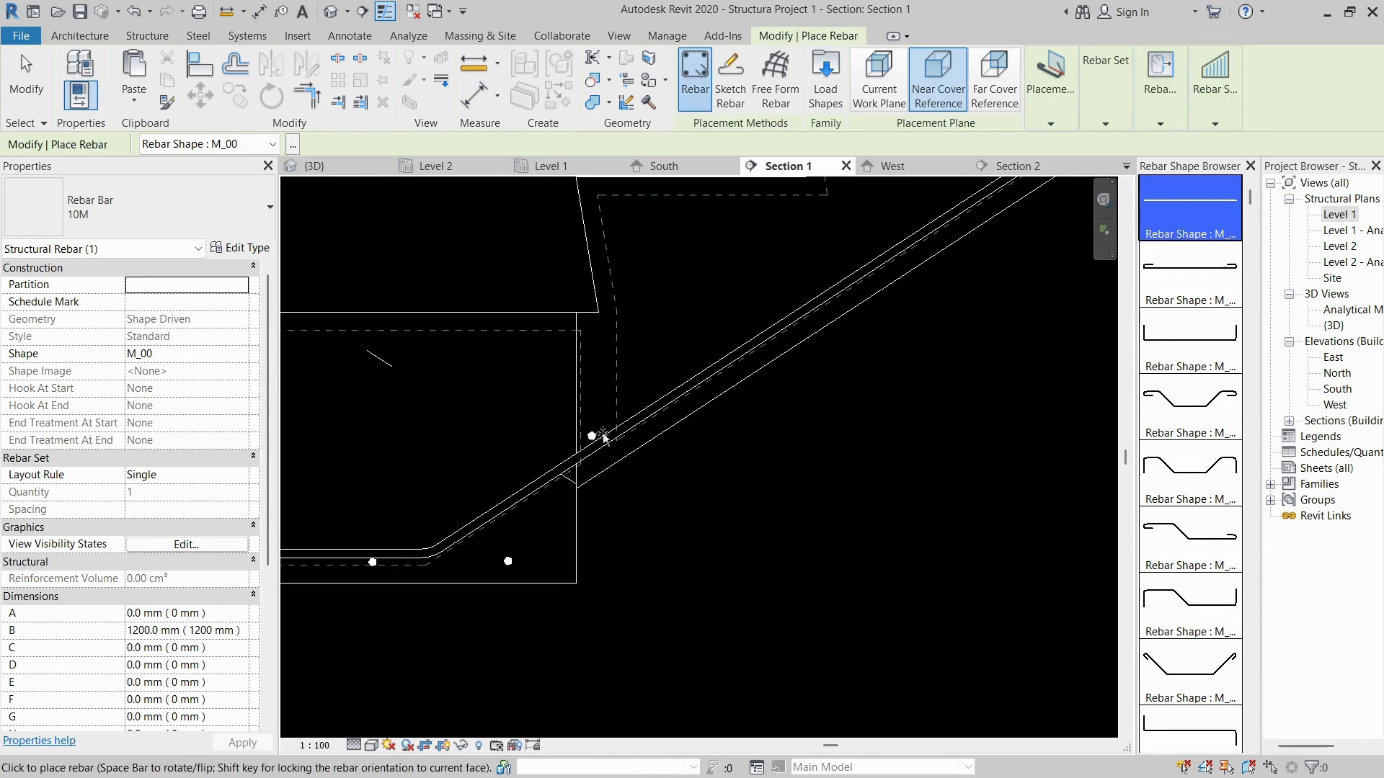
{"action": "scroll", "coordinate": [609, 445], "scroll_direction": "up", "scroll_amount": 3}
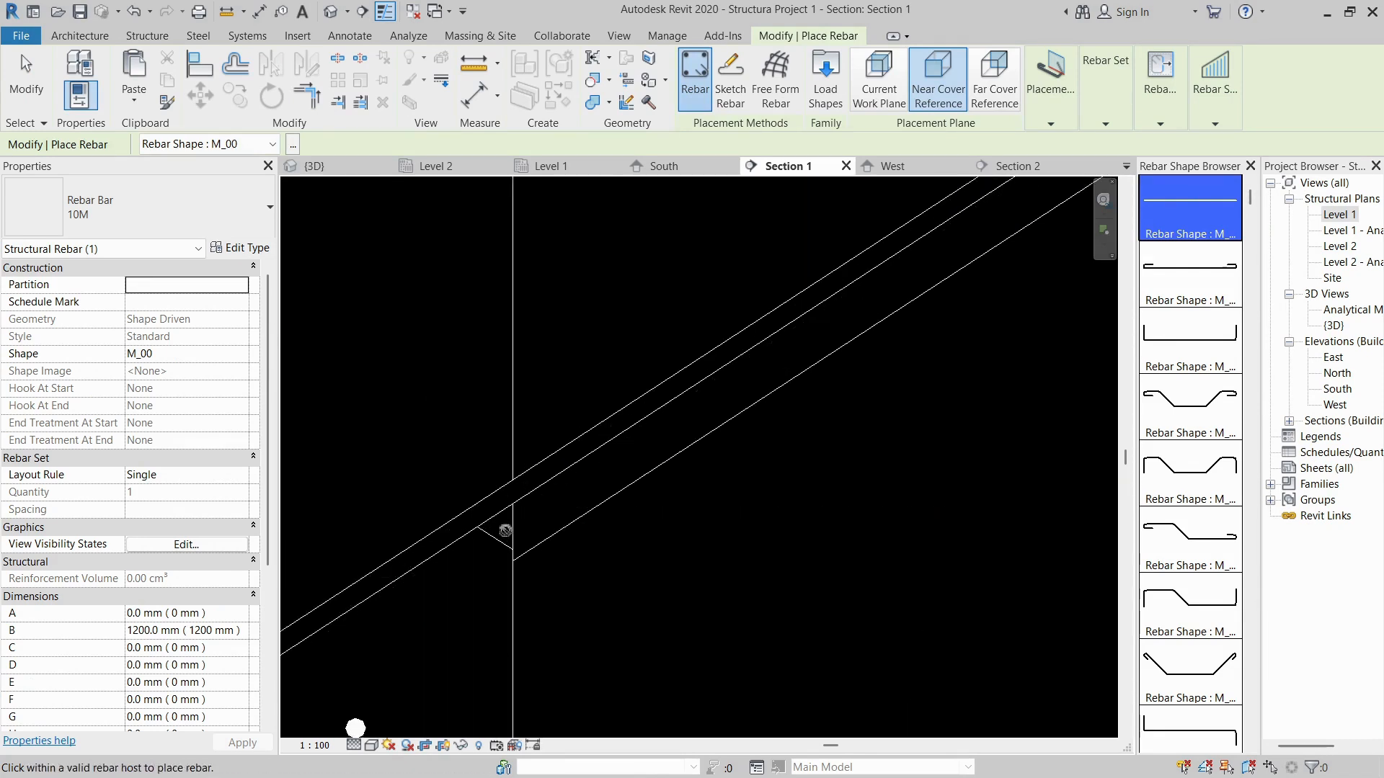
{"action": "middle_click_drag", "start_coordinate": [504, 531], "coordinate": [575, 484]}
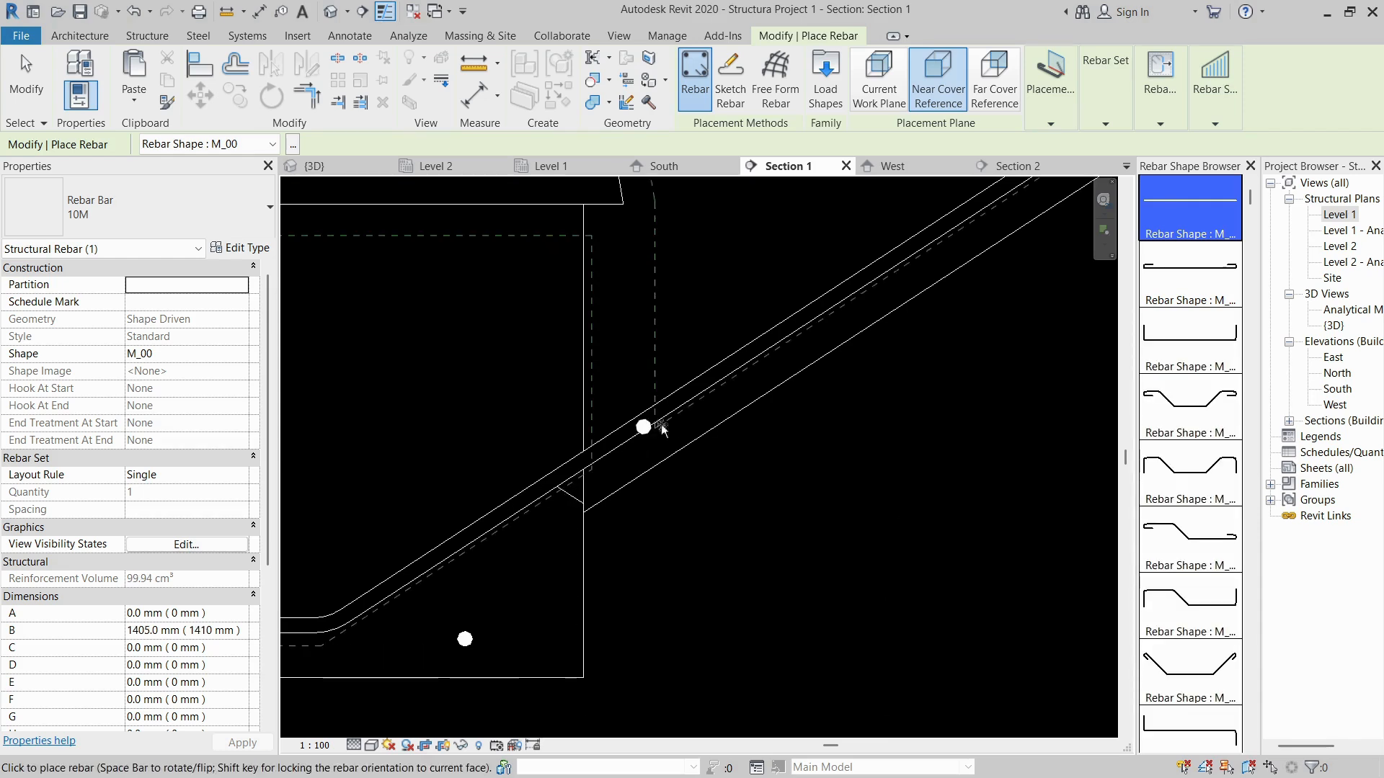
{"action": "scroll", "coordinate": [628, 452], "scroll_direction": "up", "scroll_amount": 2}
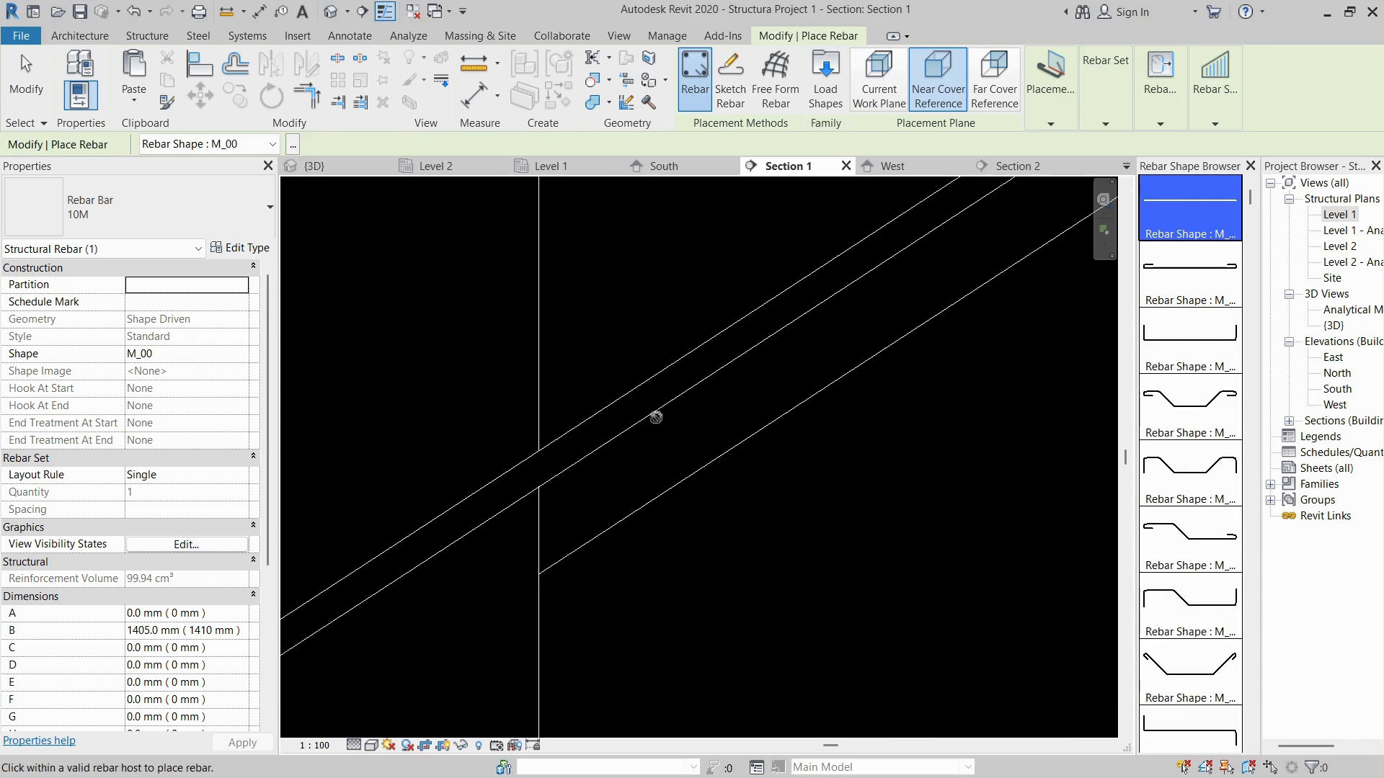
{"action": "left_click", "coordinate": [705, 396]}
{"action": "key", "text": "Escape"}
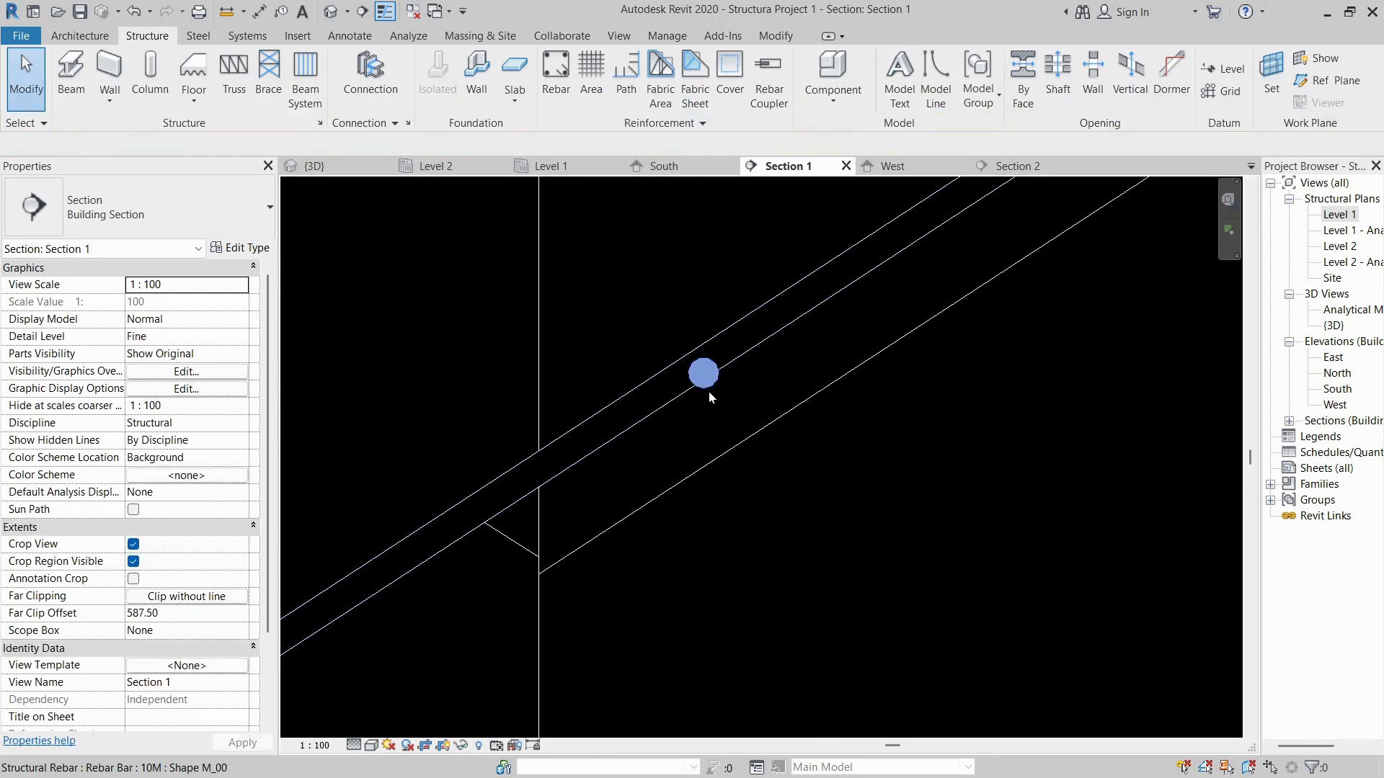
- Set the new cross bar to view unobscured and as solid in the {3D} and Analytical Model views
{"action": "left_click", "coordinate": [705, 396]}
{"action": "left_click", "coordinate": [360, 167]}
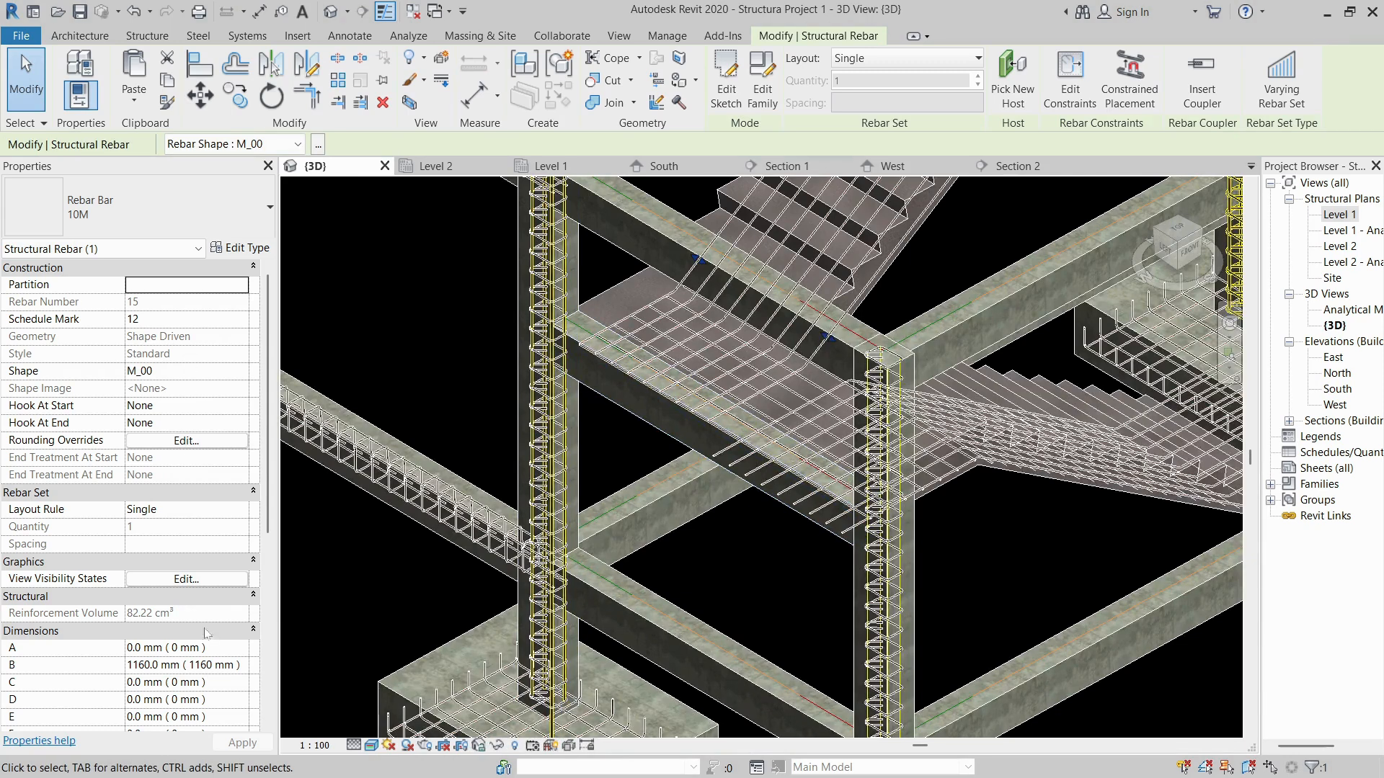
{"action": "left_click", "coordinate": [187, 579]}
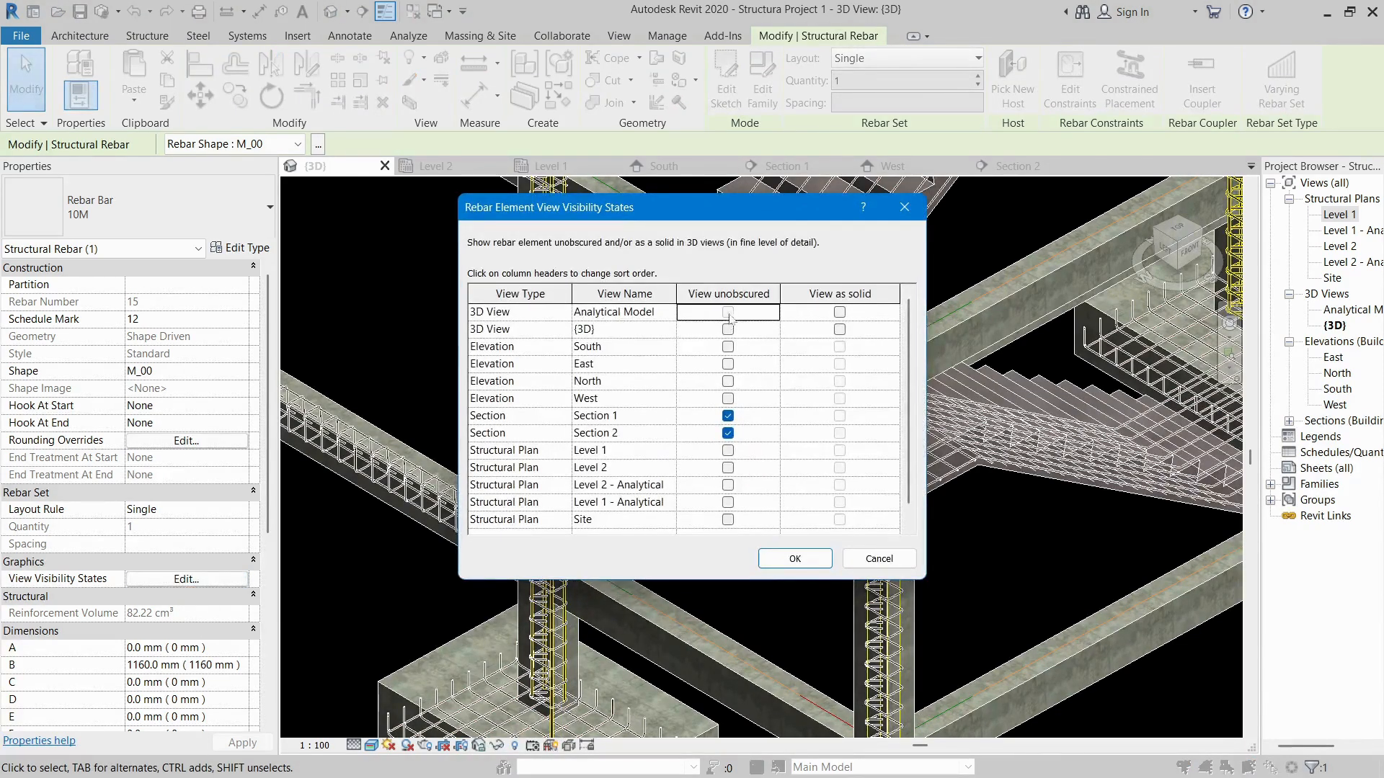
{"action": "left_click", "coordinate": [753, 328]}
{"action": "left_click", "coordinate": [728, 312]}
{"action": "left_click", "coordinate": [728, 329]}
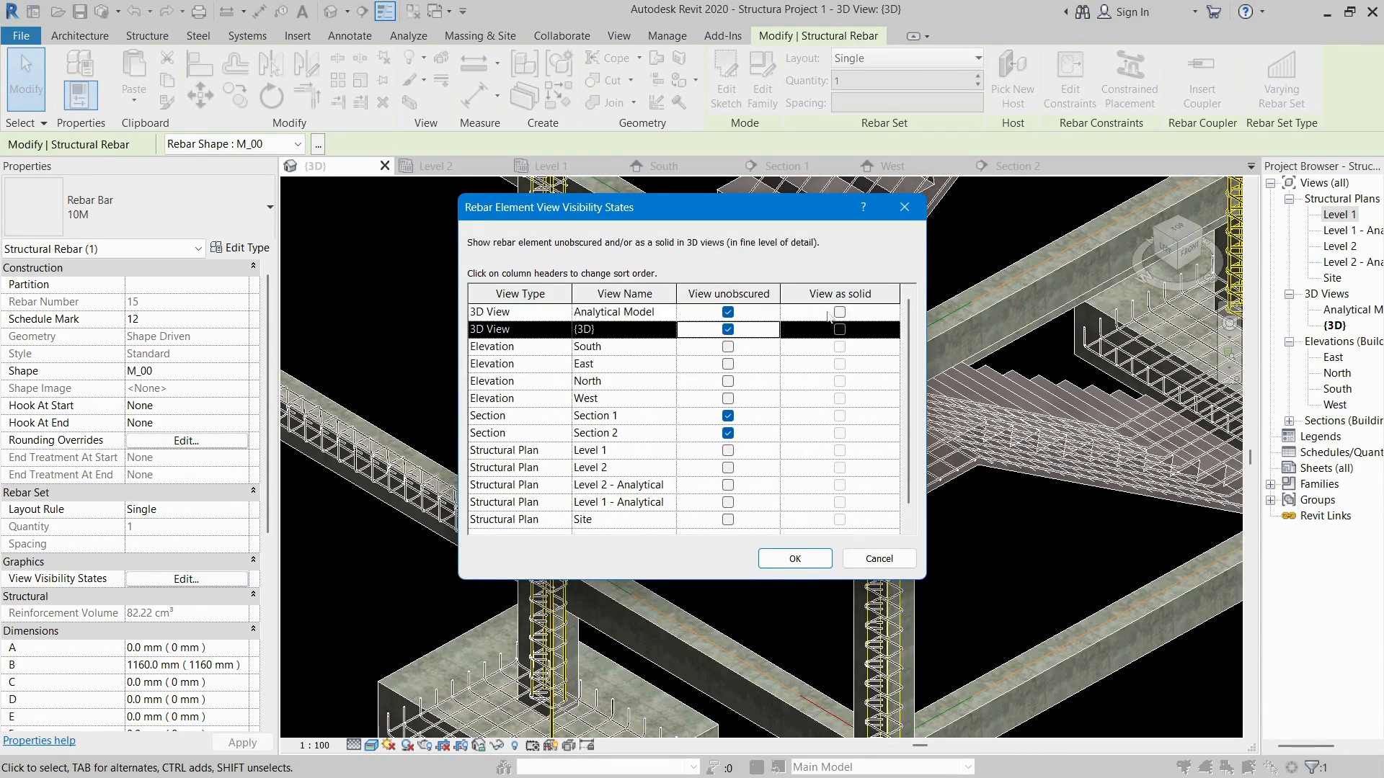
{"action": "left_click", "coordinate": [839, 312]}
{"action": "left_click", "coordinate": [841, 331]}
{"action": "left_click", "coordinate": [841, 330]}
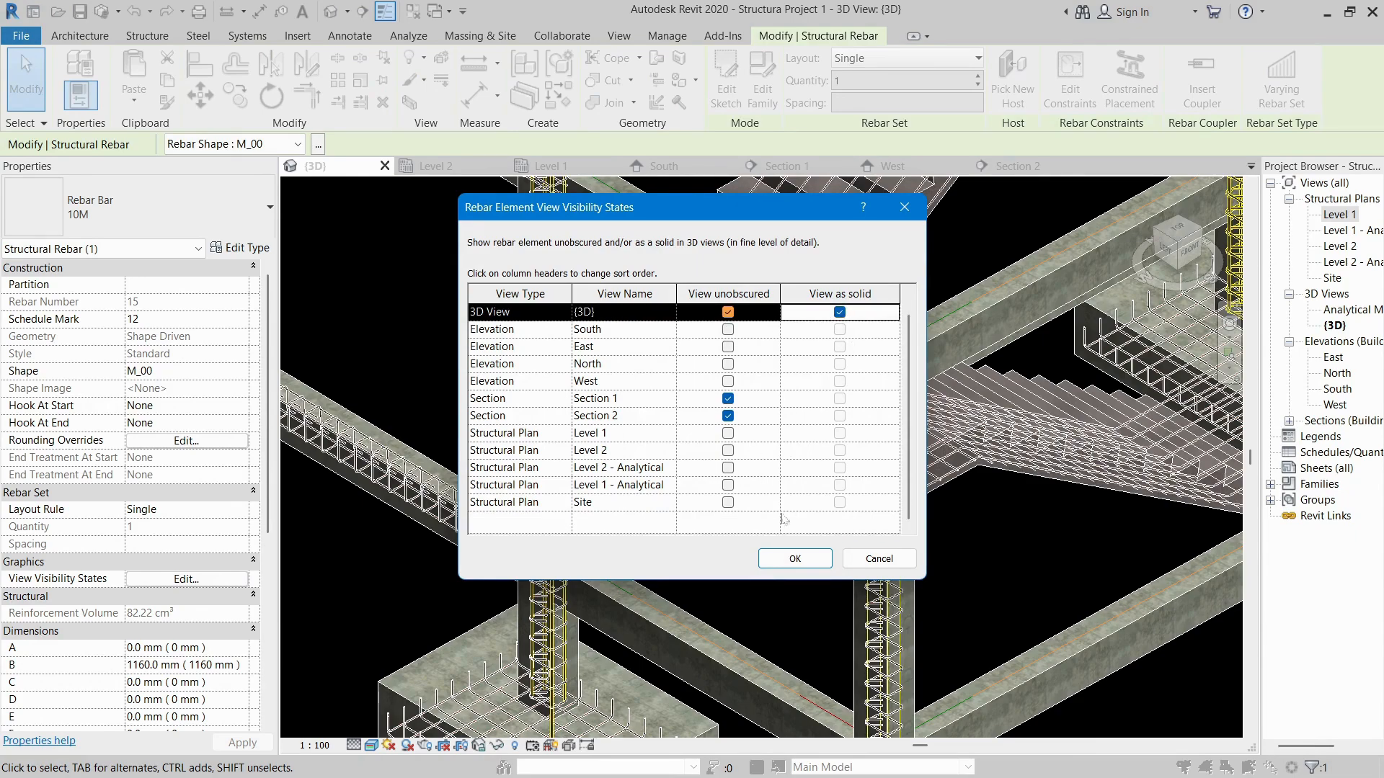
{"action": "left_click", "coordinate": [795, 560]}
{"action": "middle_click_drag", "start_coordinate": [800, 504], "coordinate": [598, 174], "text": "shift"}
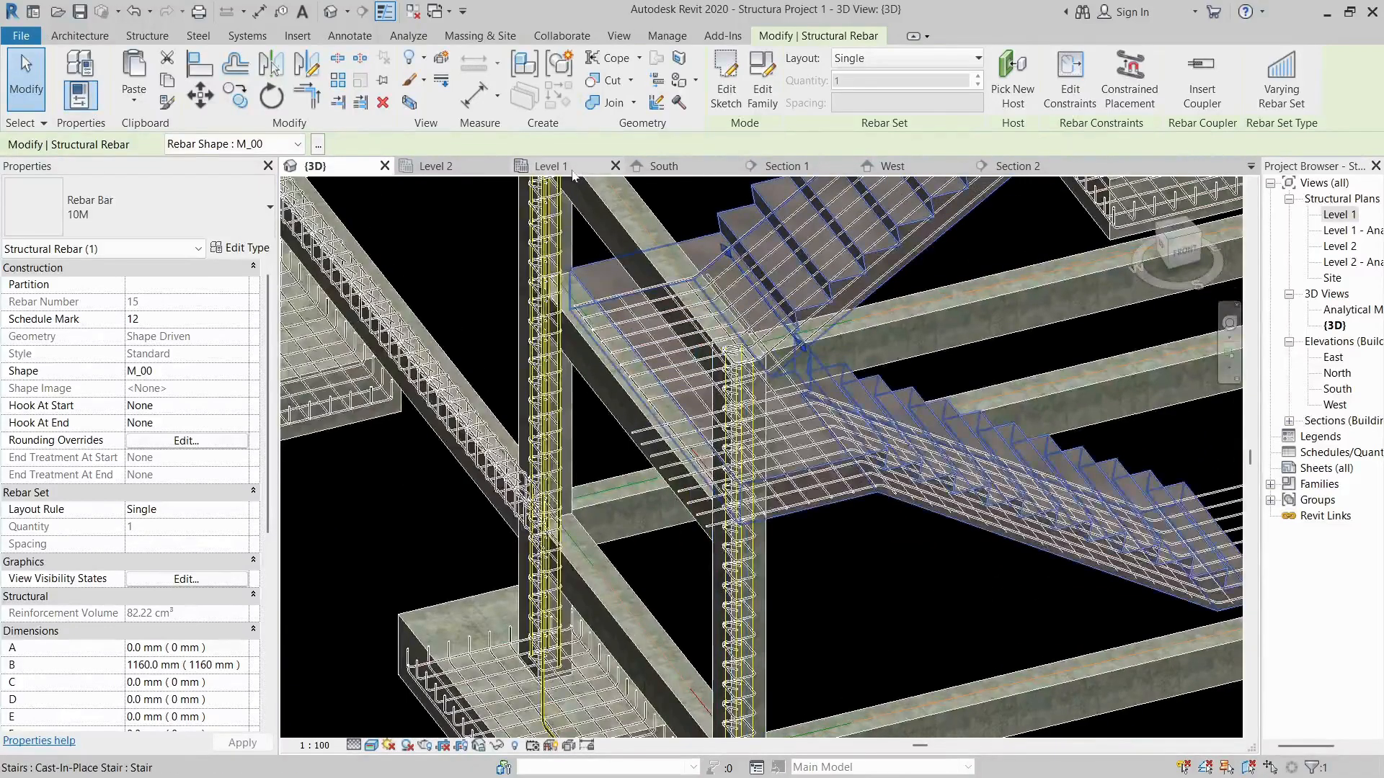
- In Section 1, copy the cross bar twelve times up the slope of the upper flight at 150 mm spacing, with Multiple on and Constrain off
{"action": "left_click", "coordinate": [551, 167]}
{"action": "left_click", "coordinate": [787, 167]}
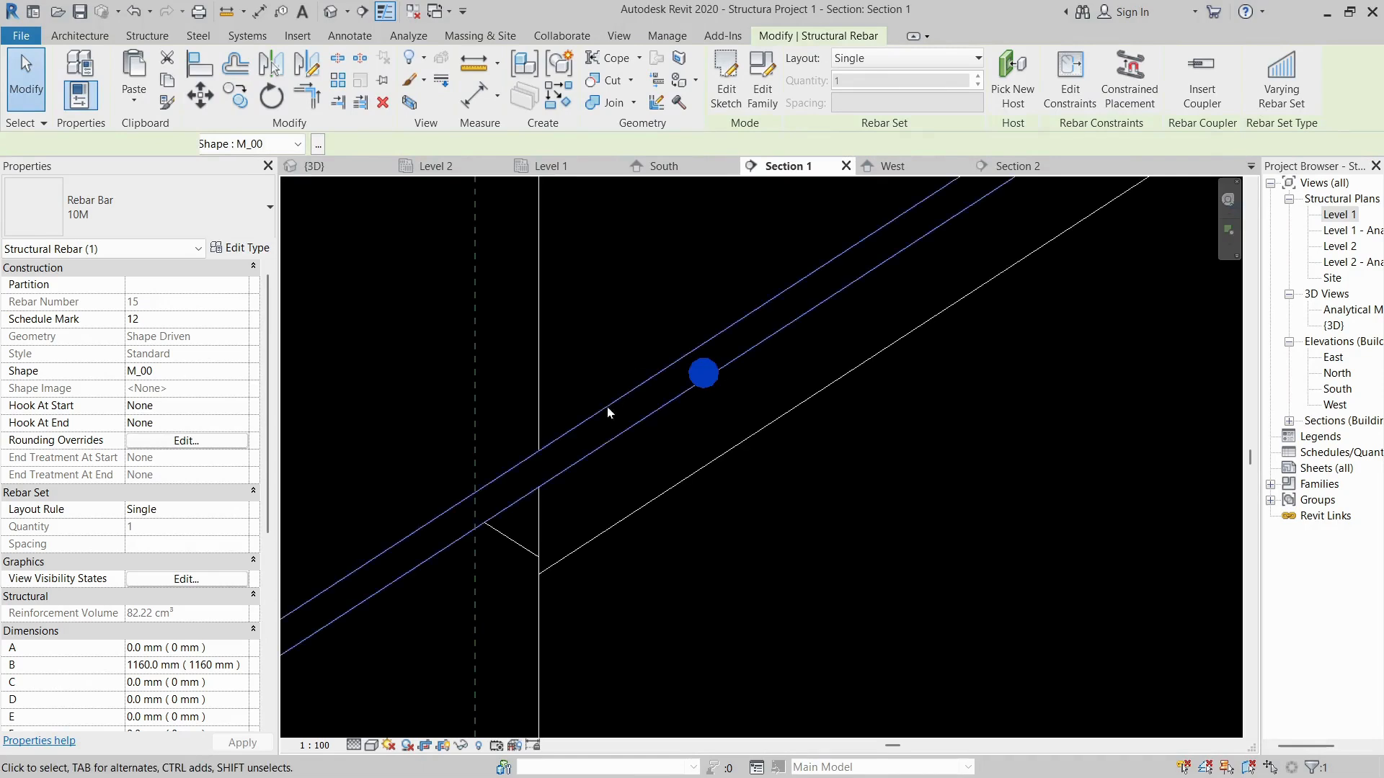
{"action": "key", "text": "c"}
{"action": "key", "text": "o"}
{"action": "scroll", "coordinate": [682, 431], "scroll_direction": "down", "scroll_amount": 3}
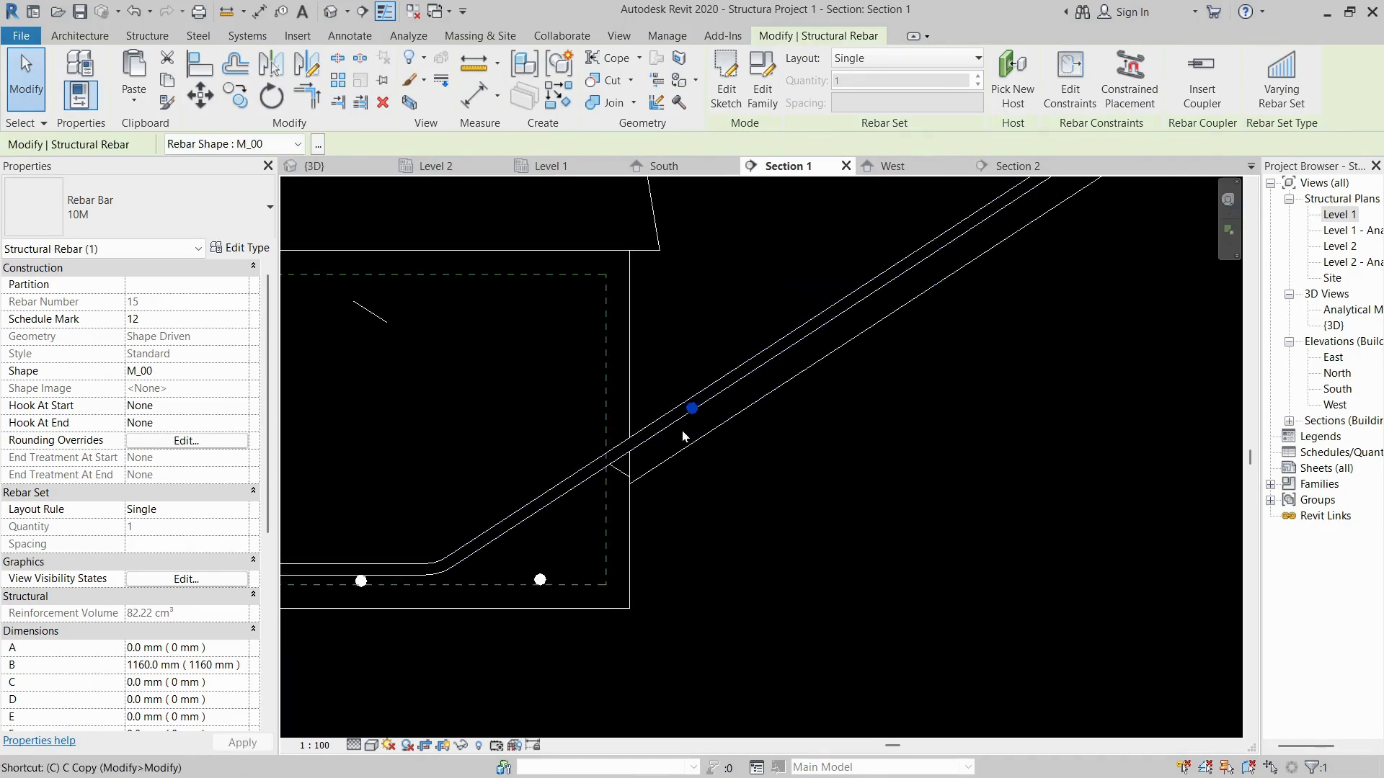
{"action": "left_click", "coordinate": [640, 483]}
{"action": "scroll", "coordinate": [567, 552], "scroll_direction": "down", "scroll_amount": 6}
{"action": "scroll", "coordinate": [845, 366], "scroll_direction": "up", "scroll_amount": 3}
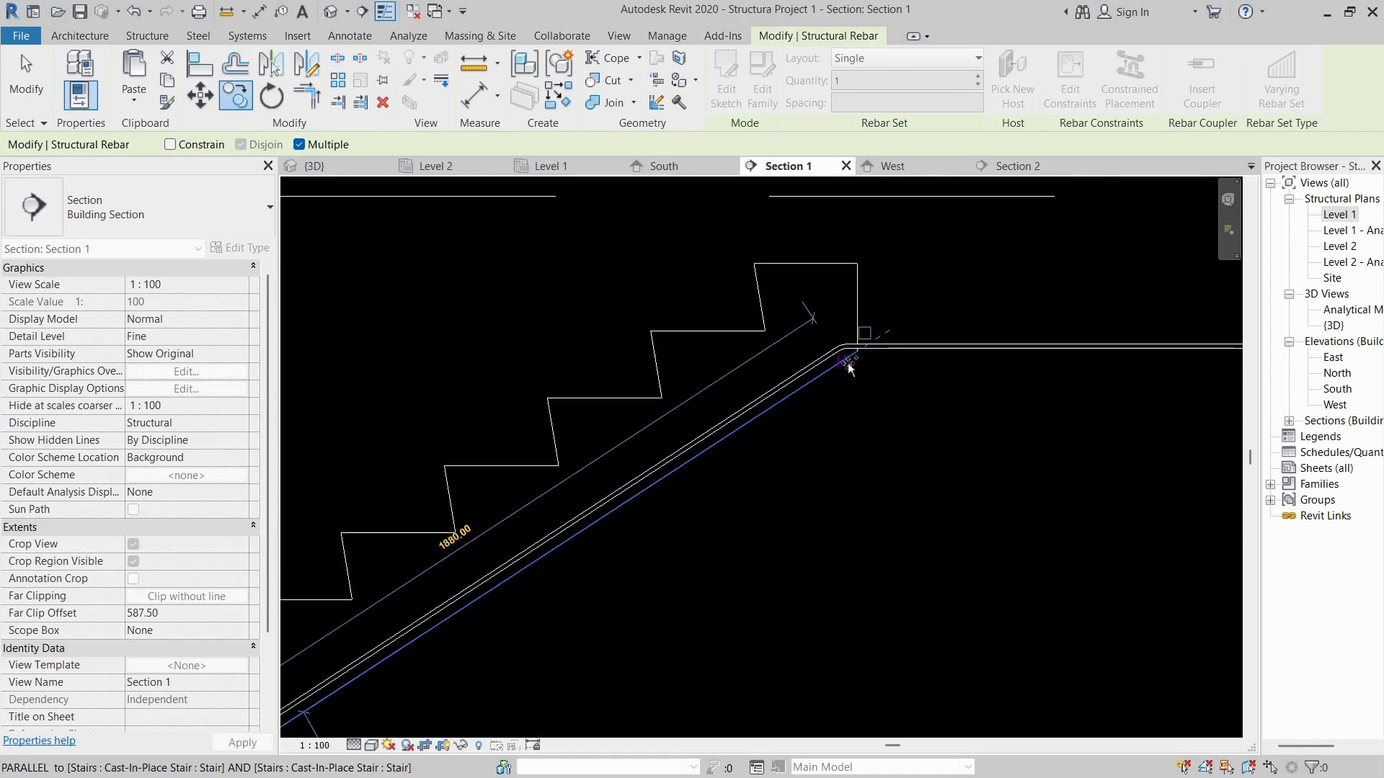
{"action": "scroll", "coordinate": [850, 368], "scroll_direction": "down", "scroll_amount": 1}
{"action": "type", "text": "150"}
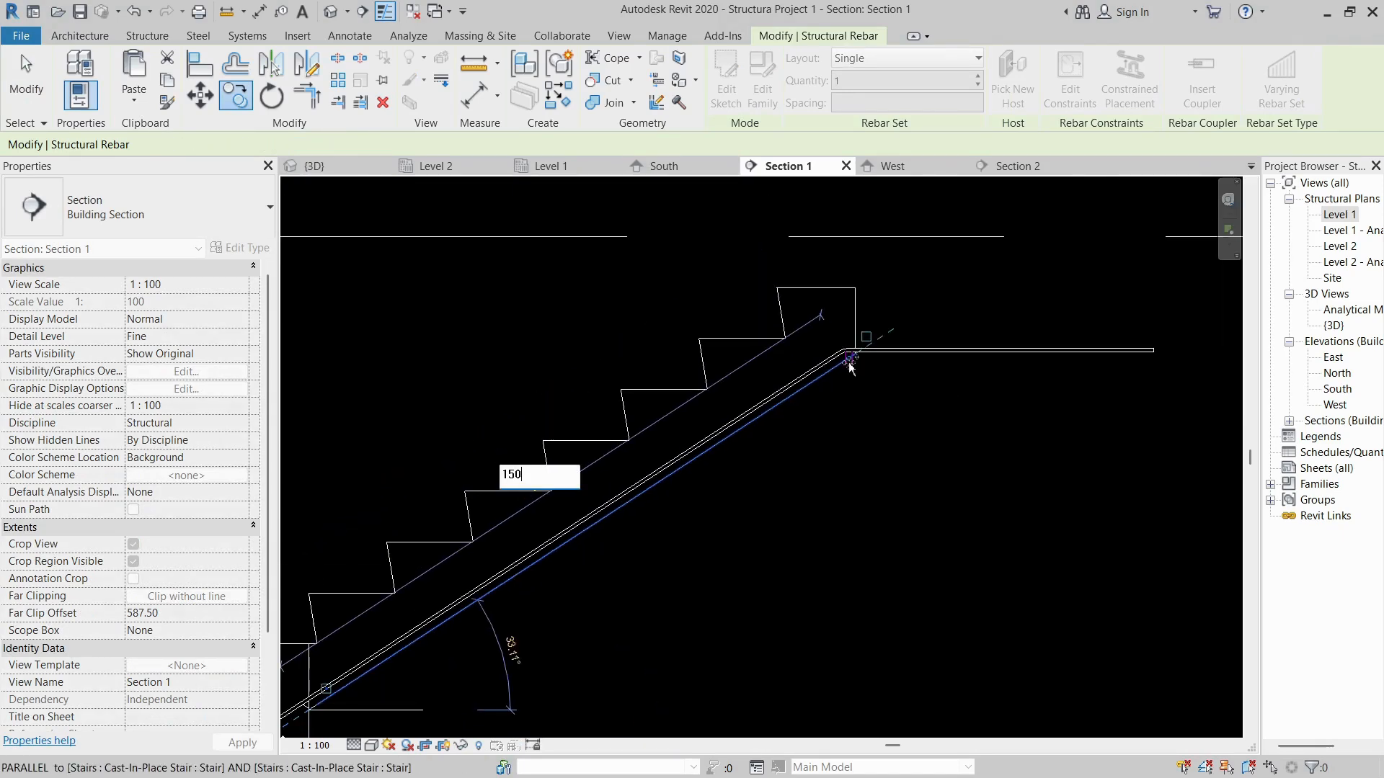
{"action": "key", "text": "Return"}
{"action": "type", "text": "1"}
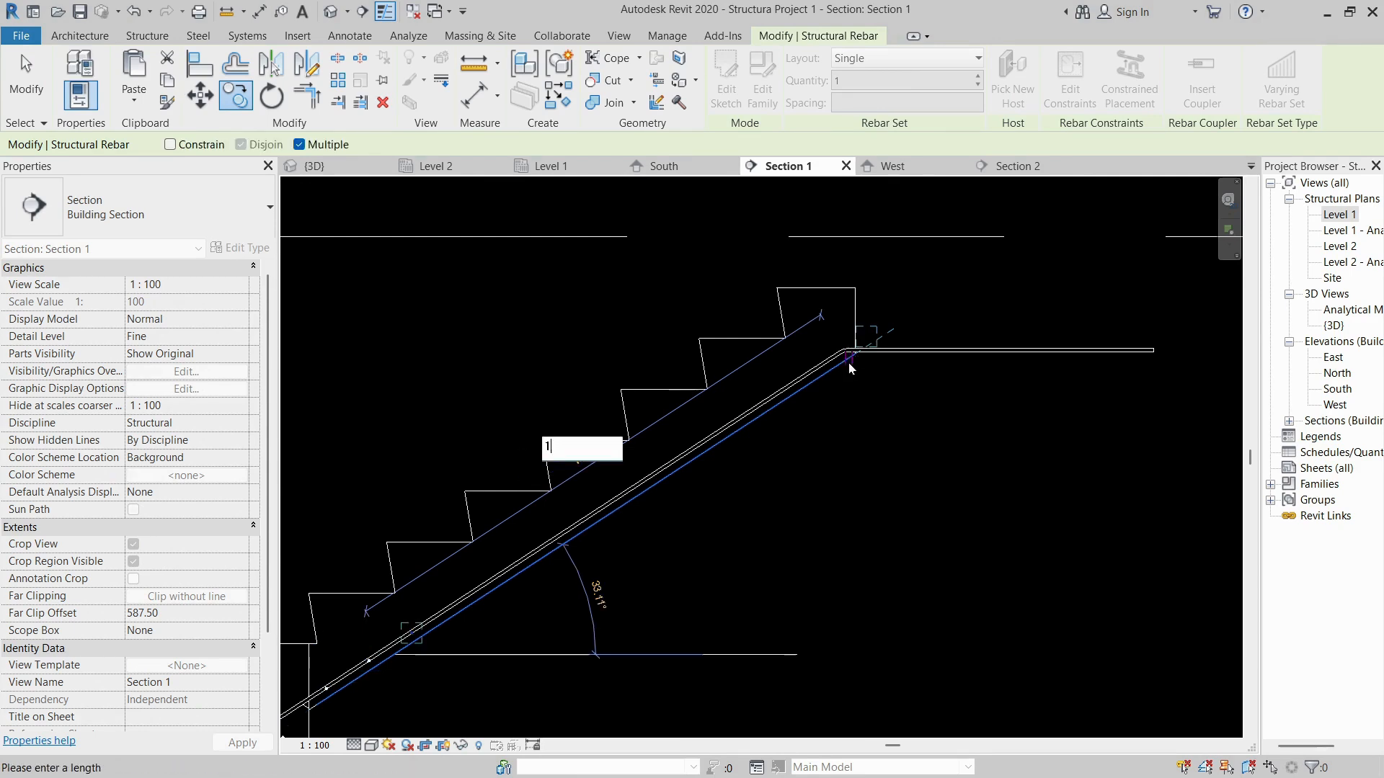
{"action": "type", "text": "50"}
{"action": "key", "text": "Return"}
{"action": "type", "text": "150"}
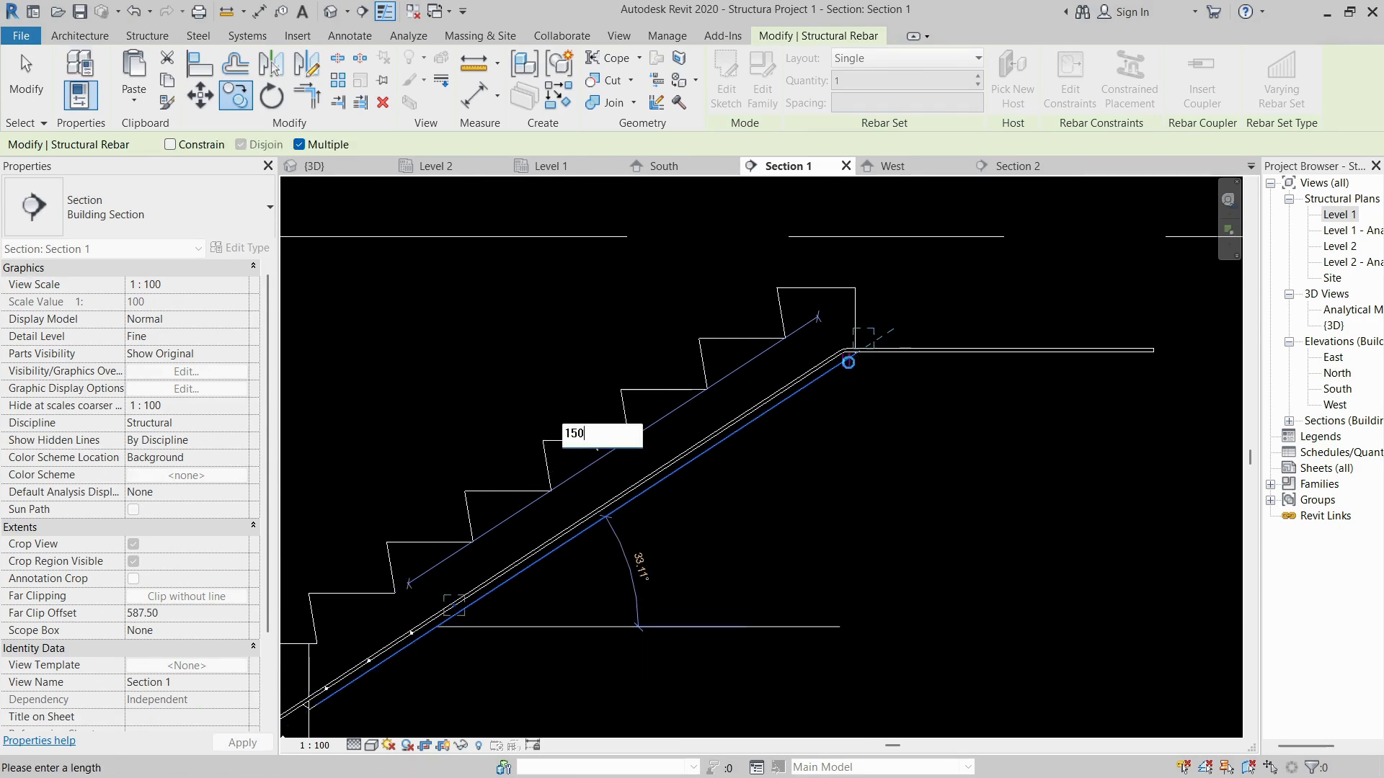
{"action": "key", "text": "Return"}
{"action": "type", "text": "150"}
{"action": "key", "text": "Return"}
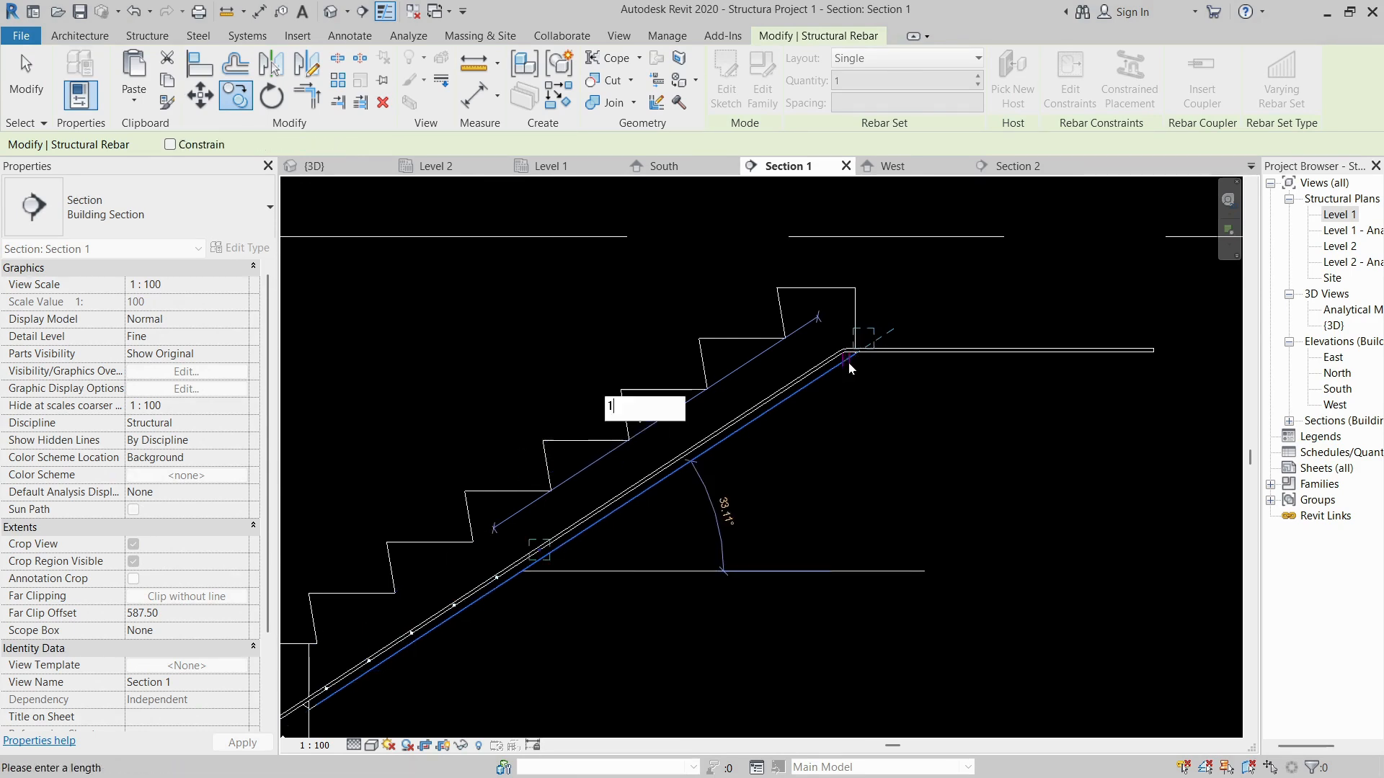
{"action": "type", "text": "150"}
{"action": "key", "text": "Return"}
{"action": "type", "text": "150"}
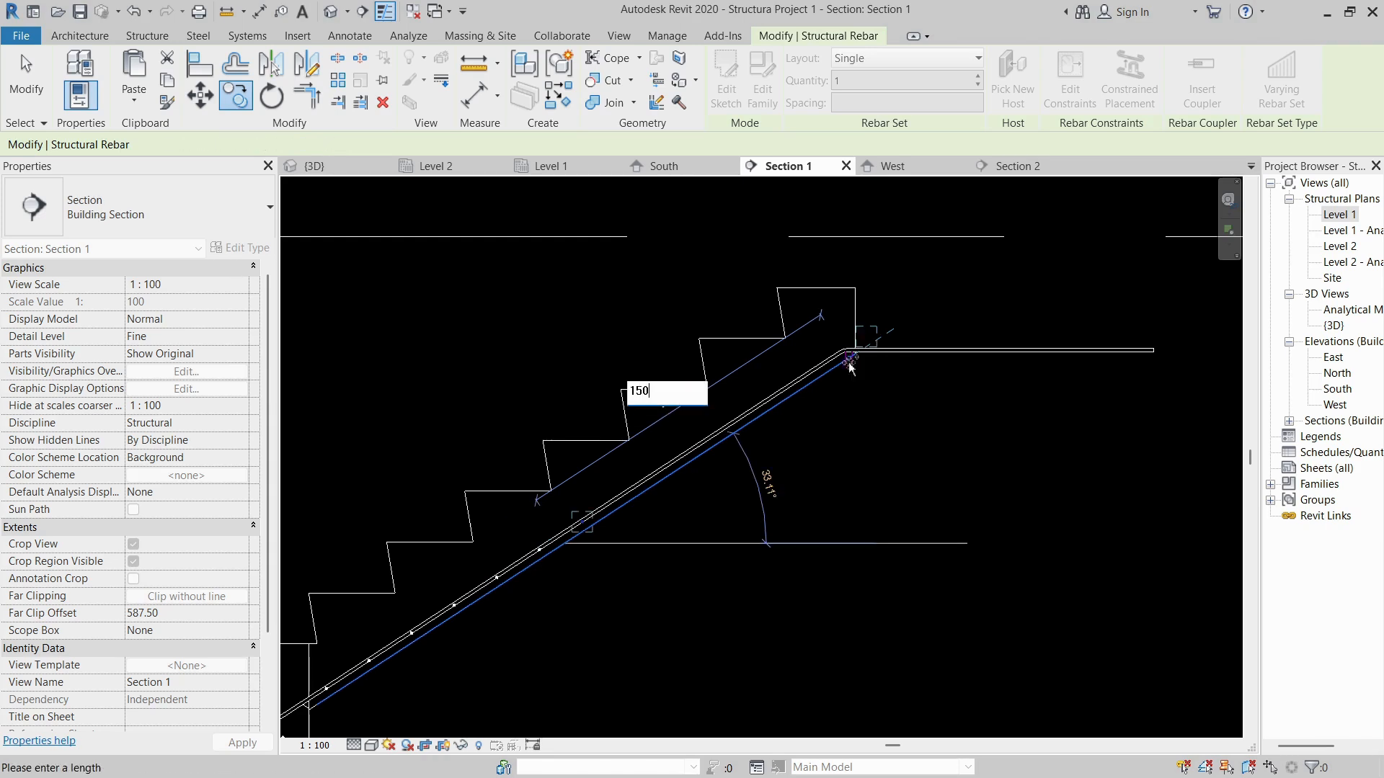
{"action": "key", "text": "Return"}
{"action": "type", "text": "150"}
{"action": "key", "text": "Return"}
{"action": "type", "text": "150"}
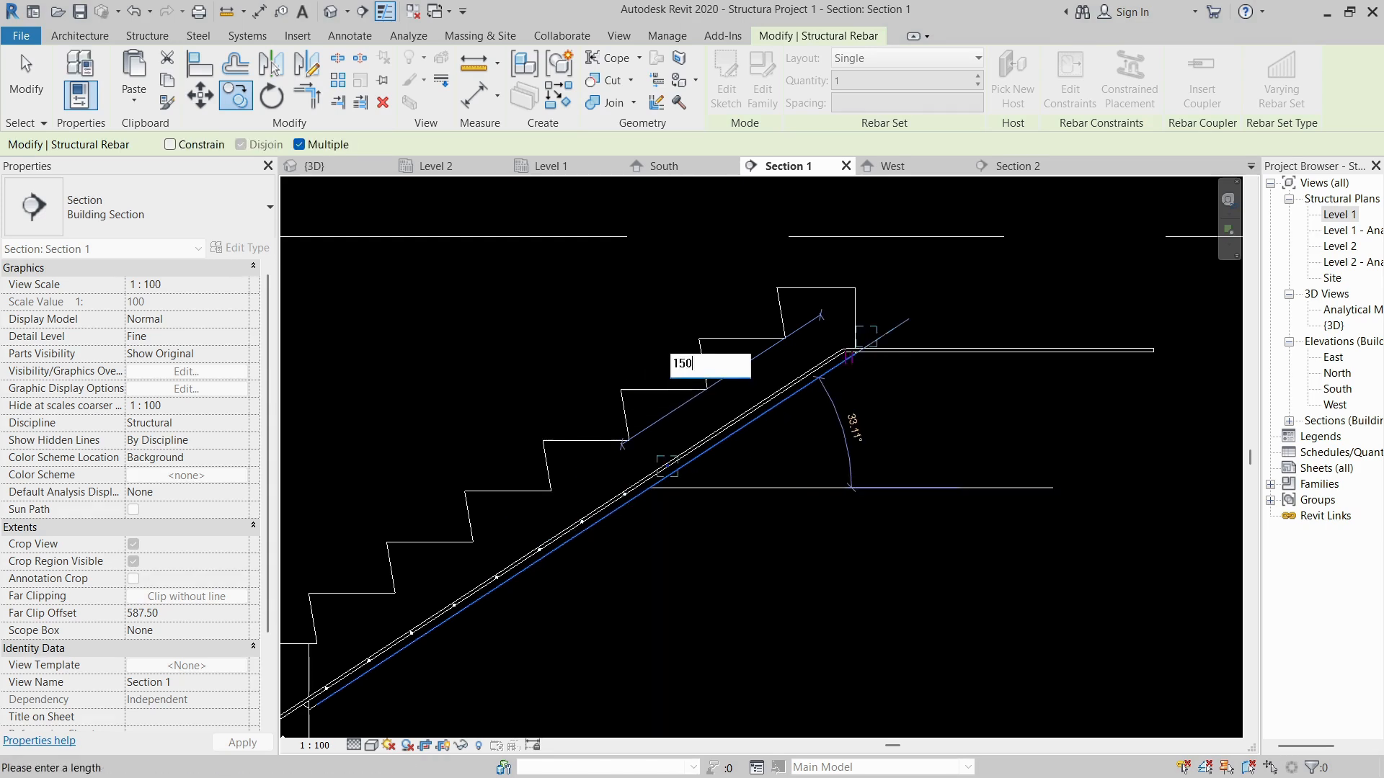
{"action": "key", "text": "Return"}
{"action": "type", "text": "150"}
{"action": "key", "text": "Return"}
{"action": "type", "text": "15"}
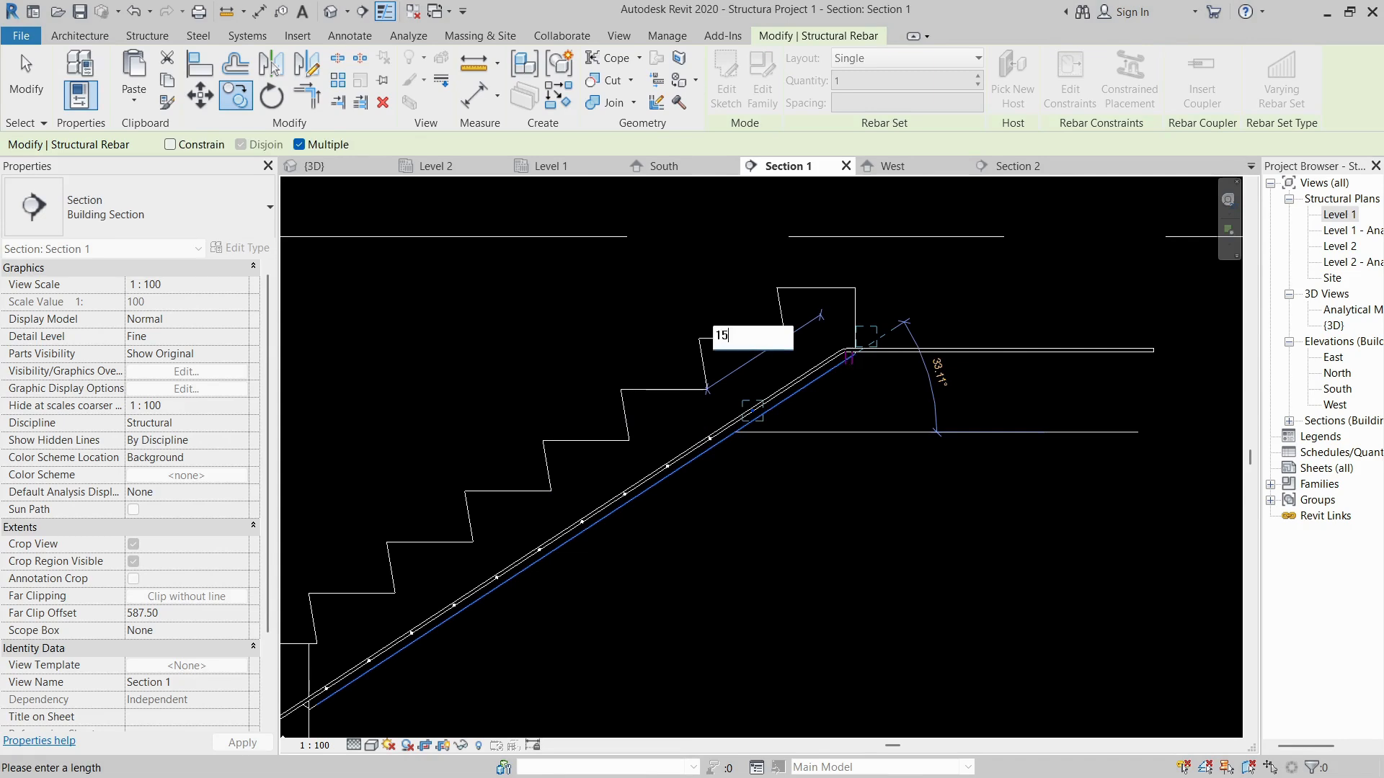
{"action": "type", "text": "0"}
{"action": "key", "text": "Return"}
{"action": "type", "text": "150"}
{"action": "key", "text": "Return"}
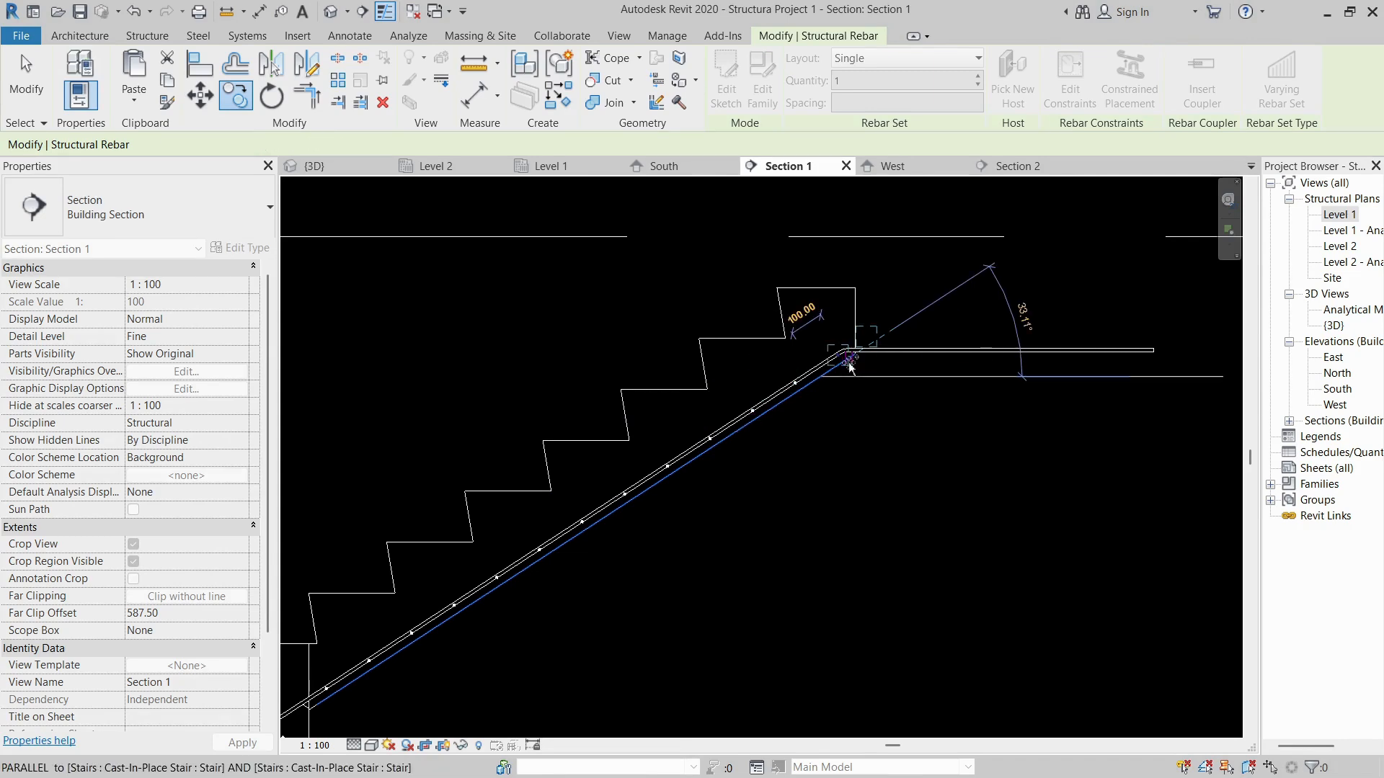
{"action": "type", "text": "150"}
{"action": "key", "text": "Return"}
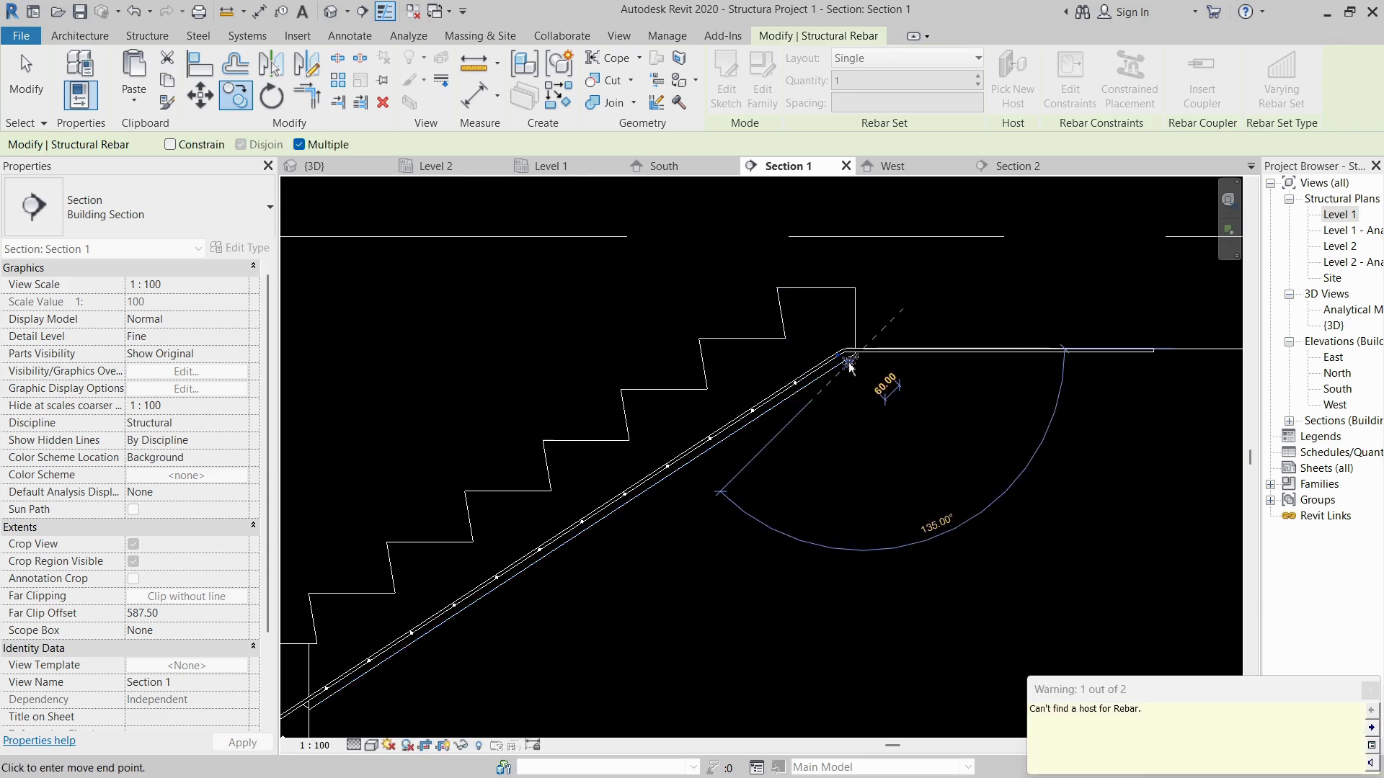
{"action": "scroll", "coordinate": [865, 310], "scroll_direction": "up", "scroll_amount": 3}
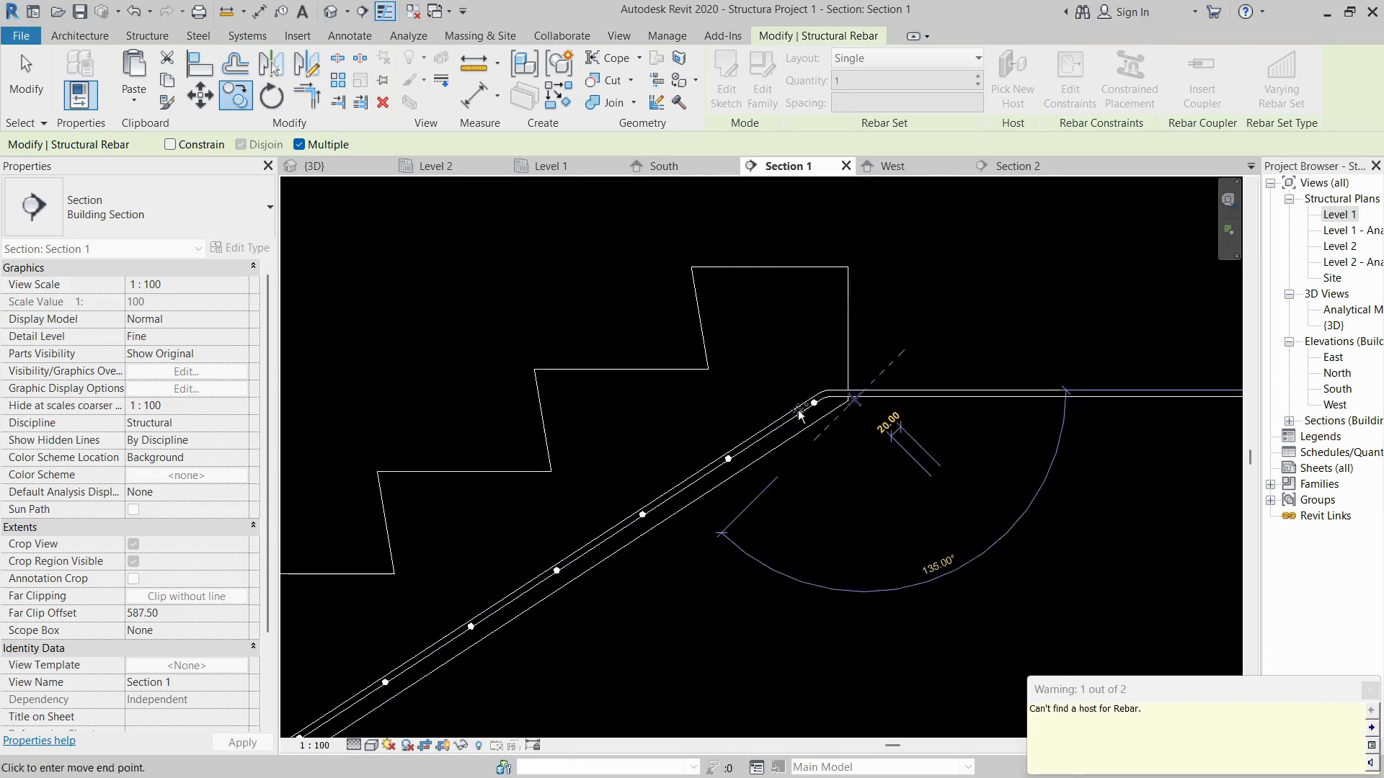
{"action": "scroll", "coordinate": [791, 414], "scroll_direction": "up", "scroll_amount": 3}
{"action": "key", "text": "Escape"}
{"action": "key", "text": "Escape"}
- Edit the sketch of the upper flight's bent 10M bar set to shift its sloped segment slightly upward, away from the cross bars
{"action": "left_click", "coordinate": [791, 415]}
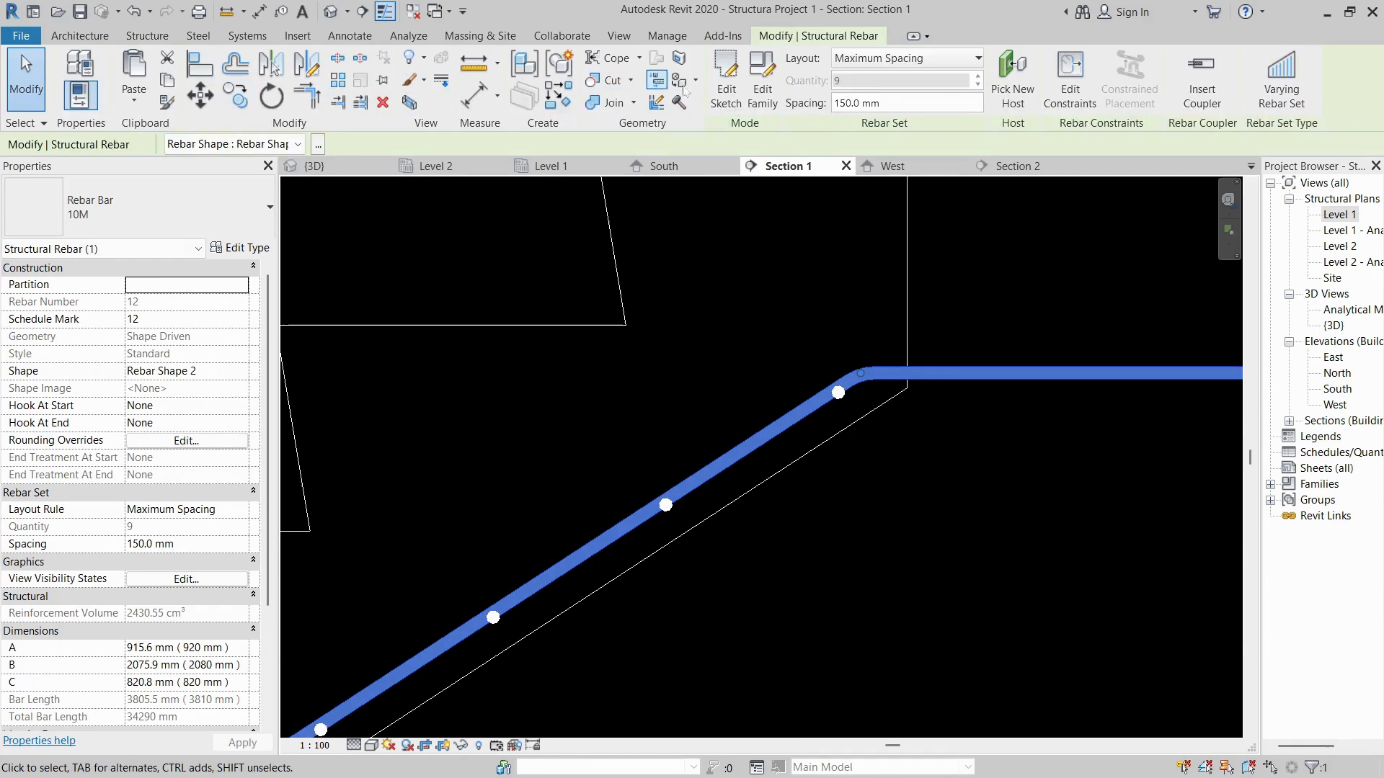
{"action": "left_click", "coordinate": [732, 90]}
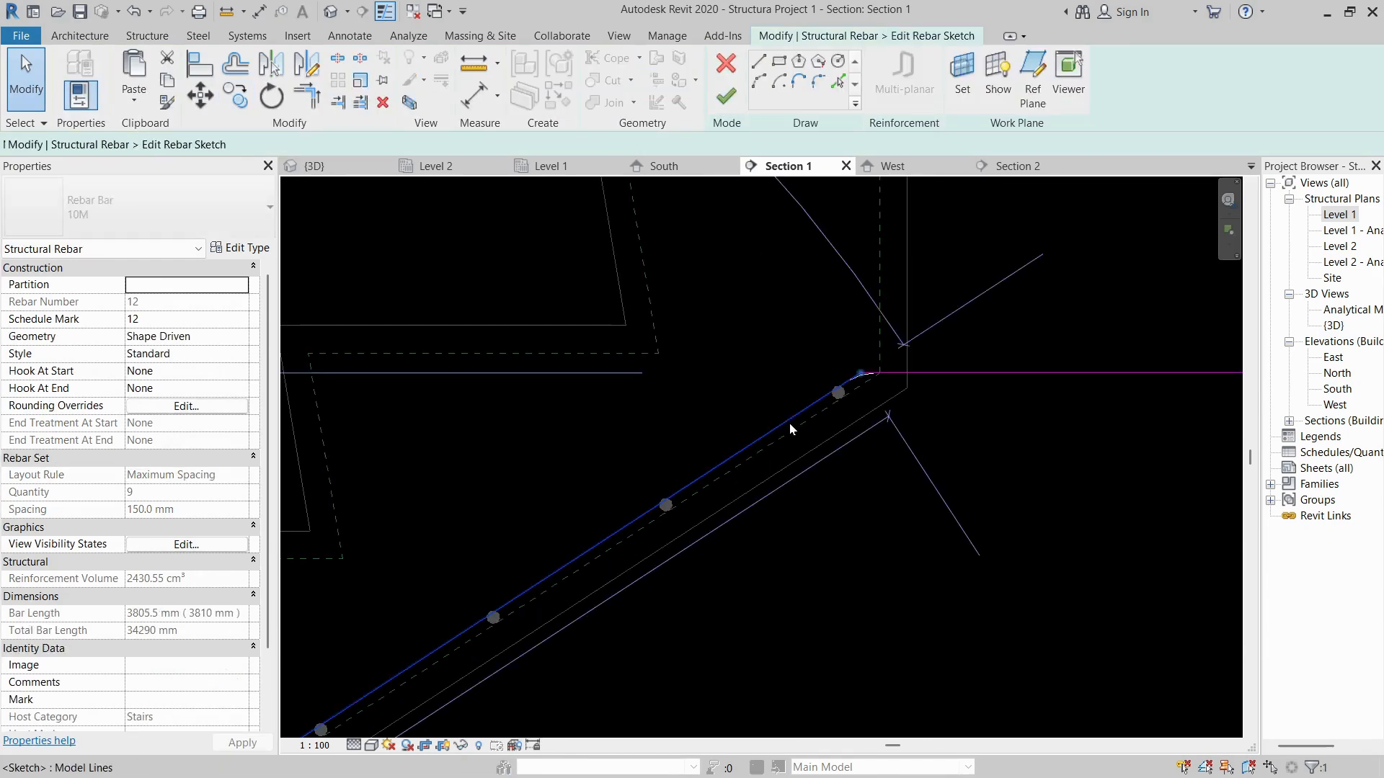
{"action": "left_click", "coordinate": [789, 422]}
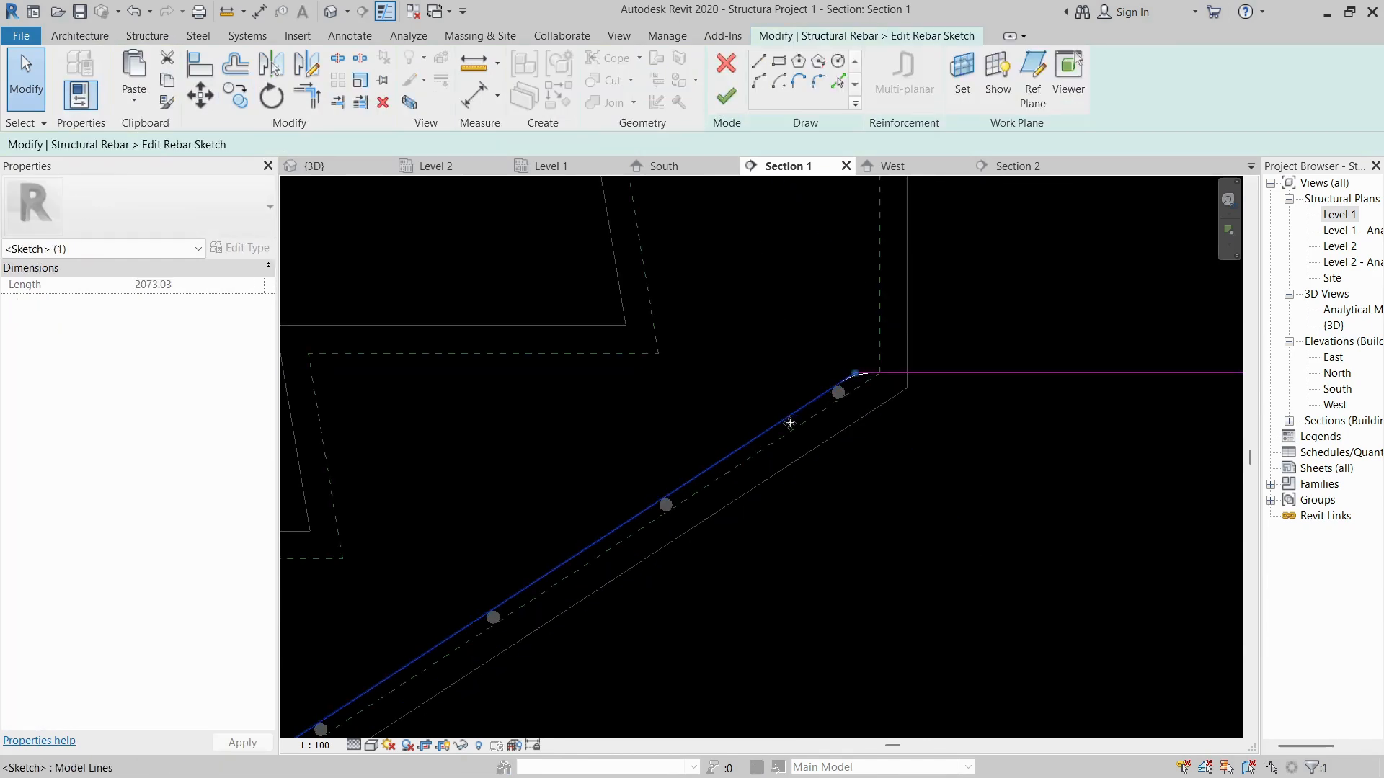
{"action": "left_click", "coordinate": [724, 96]}
{"action": "left_click", "coordinate": [871, 560]}
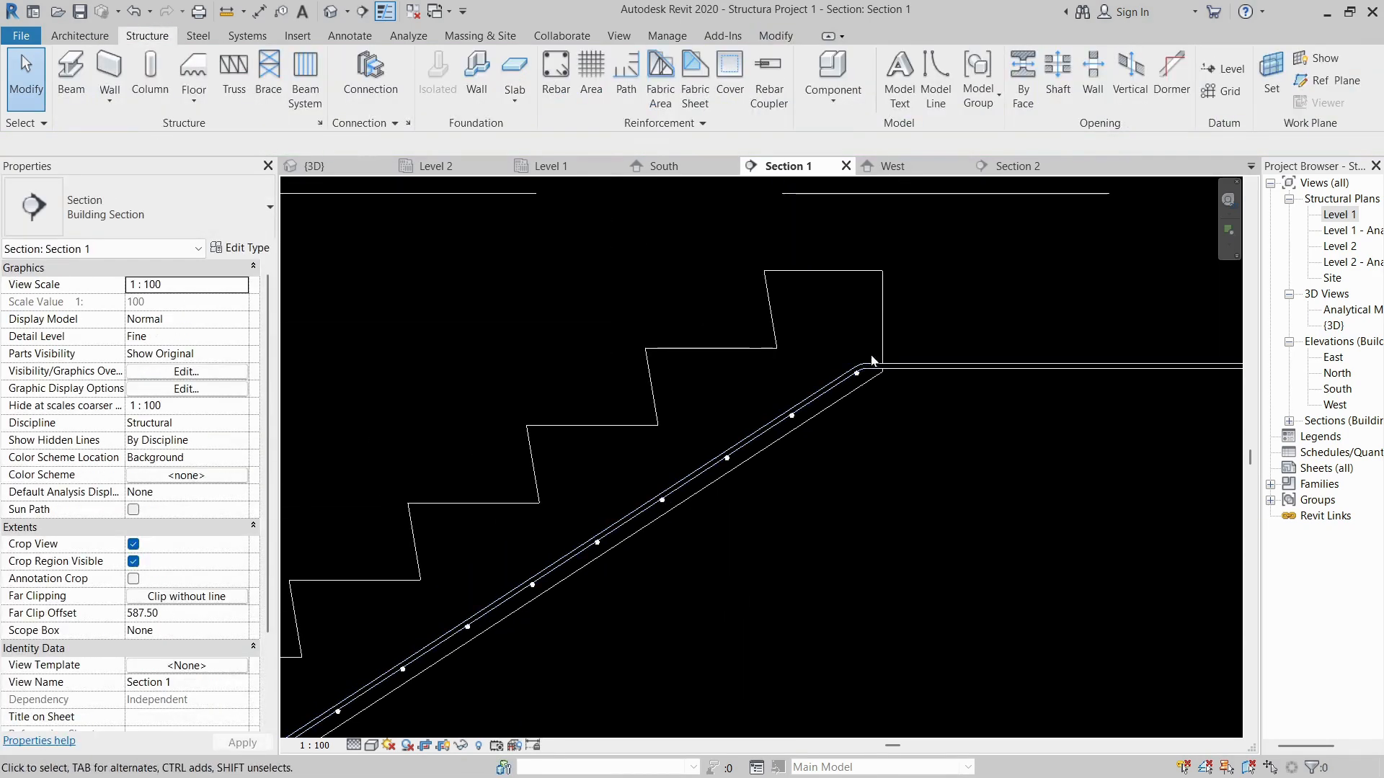
{"action": "scroll", "coordinate": [532, 597], "scroll_direction": "up", "scroll_amount": 5}
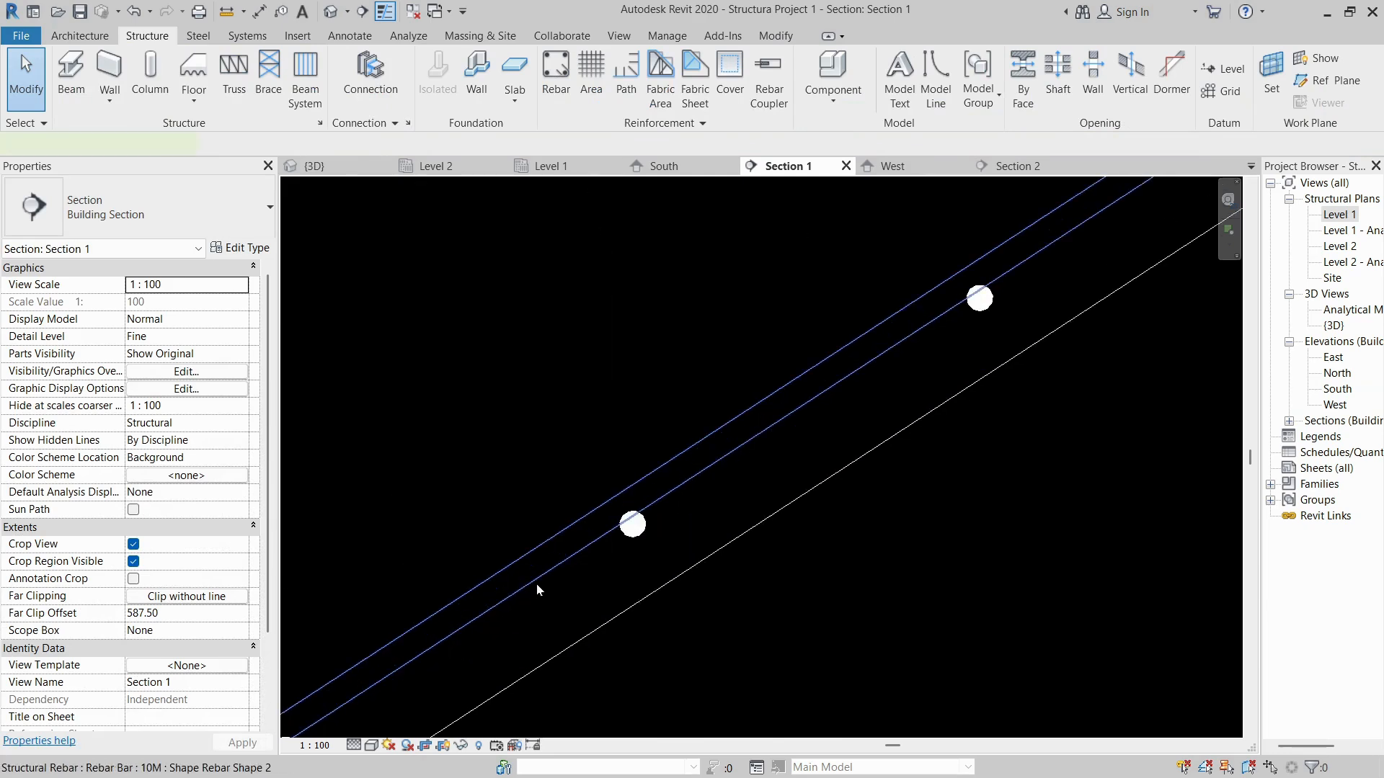
{"action": "double_click", "coordinate": [565, 550]}
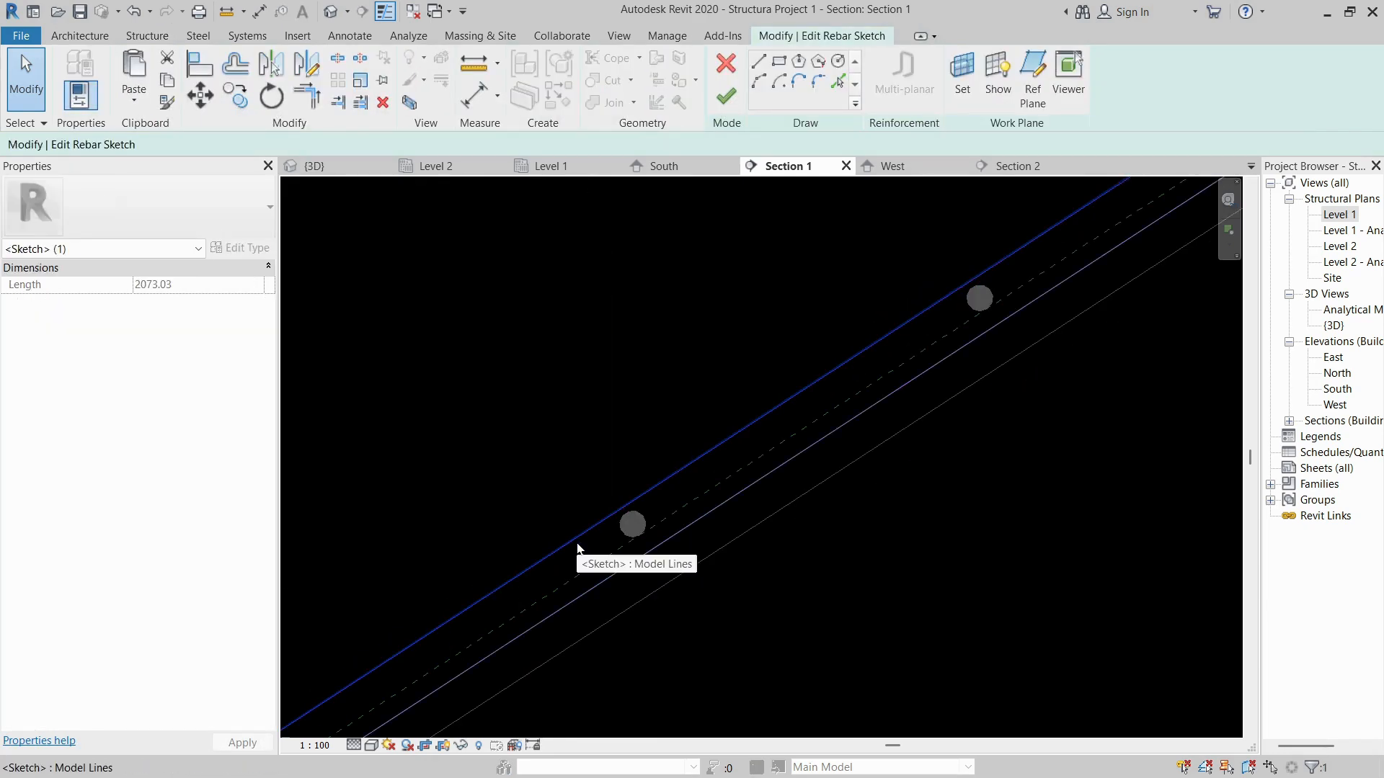
{"action": "left_click", "coordinate": [735, 99]}
{"action": "left_click", "coordinate": [935, 559]}
{"action": "scroll", "coordinate": [871, 411], "scroll_direction": "down", "scroll_amount": 5}
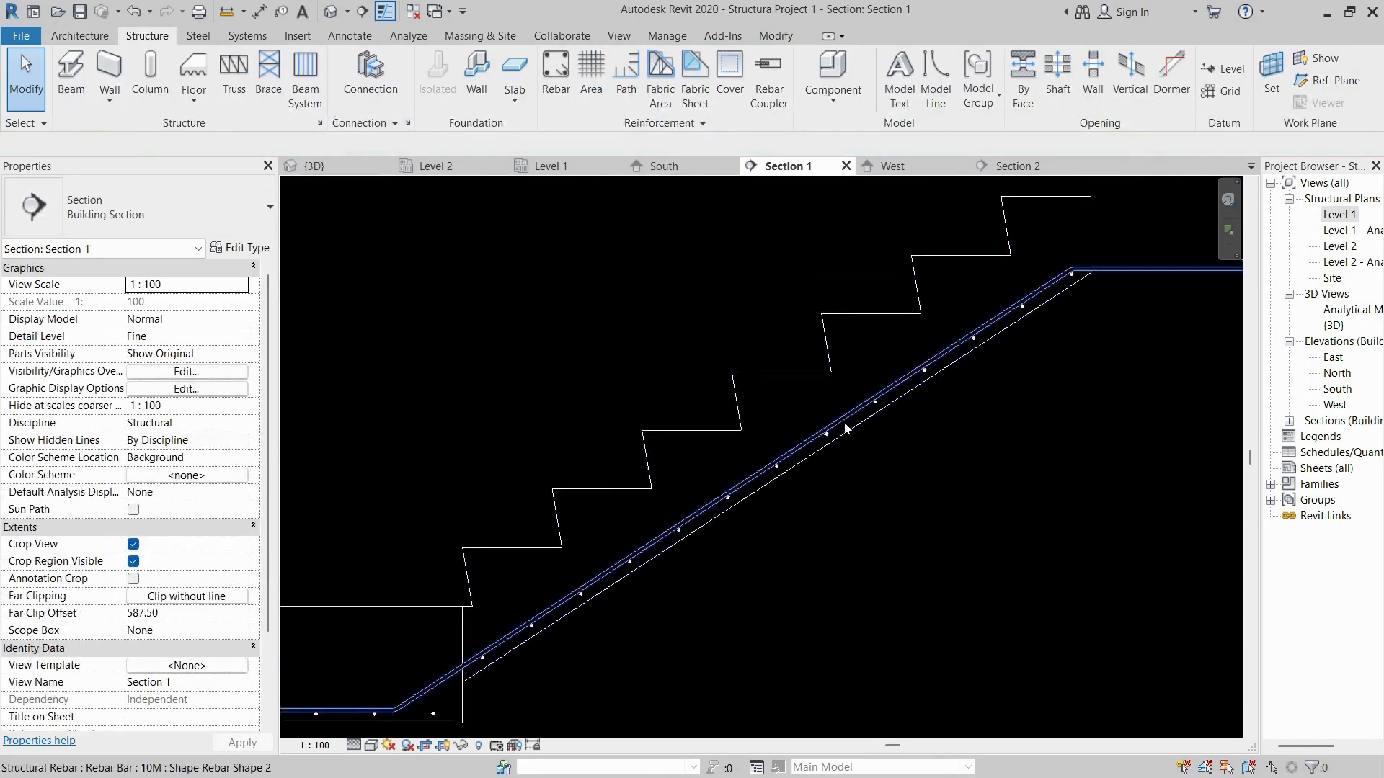
{"action": "scroll", "coordinate": [599, 575], "scroll_direction": "down", "scroll_amount": 3}
{"action": "scroll", "coordinate": [599, 576], "scroll_direction": "up", "scroll_amount": 6}
{"action": "scroll", "coordinate": [651, 552], "scroll_direction": "down", "scroll_amount": 5}
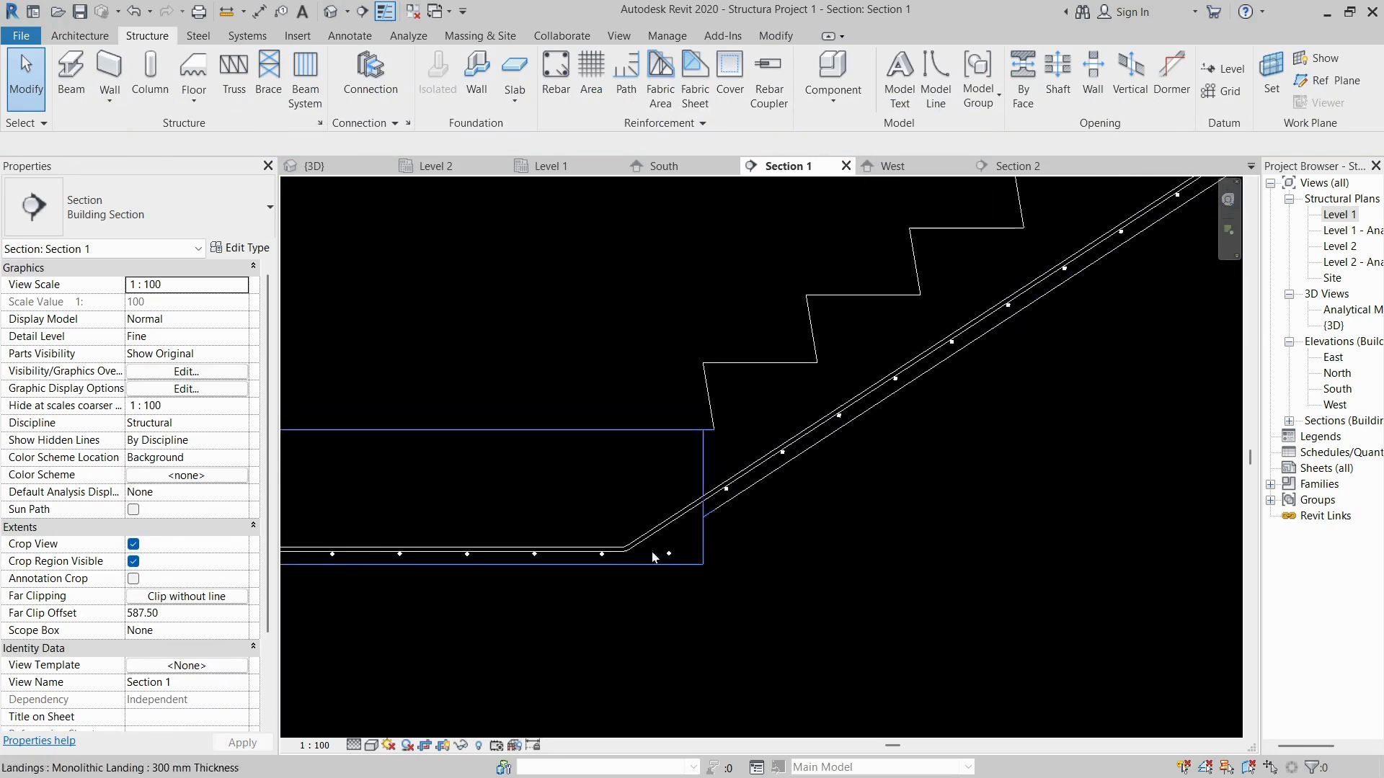
{"action": "scroll", "coordinate": [548, 579], "scroll_direction": "down", "scroll_amount": 4}
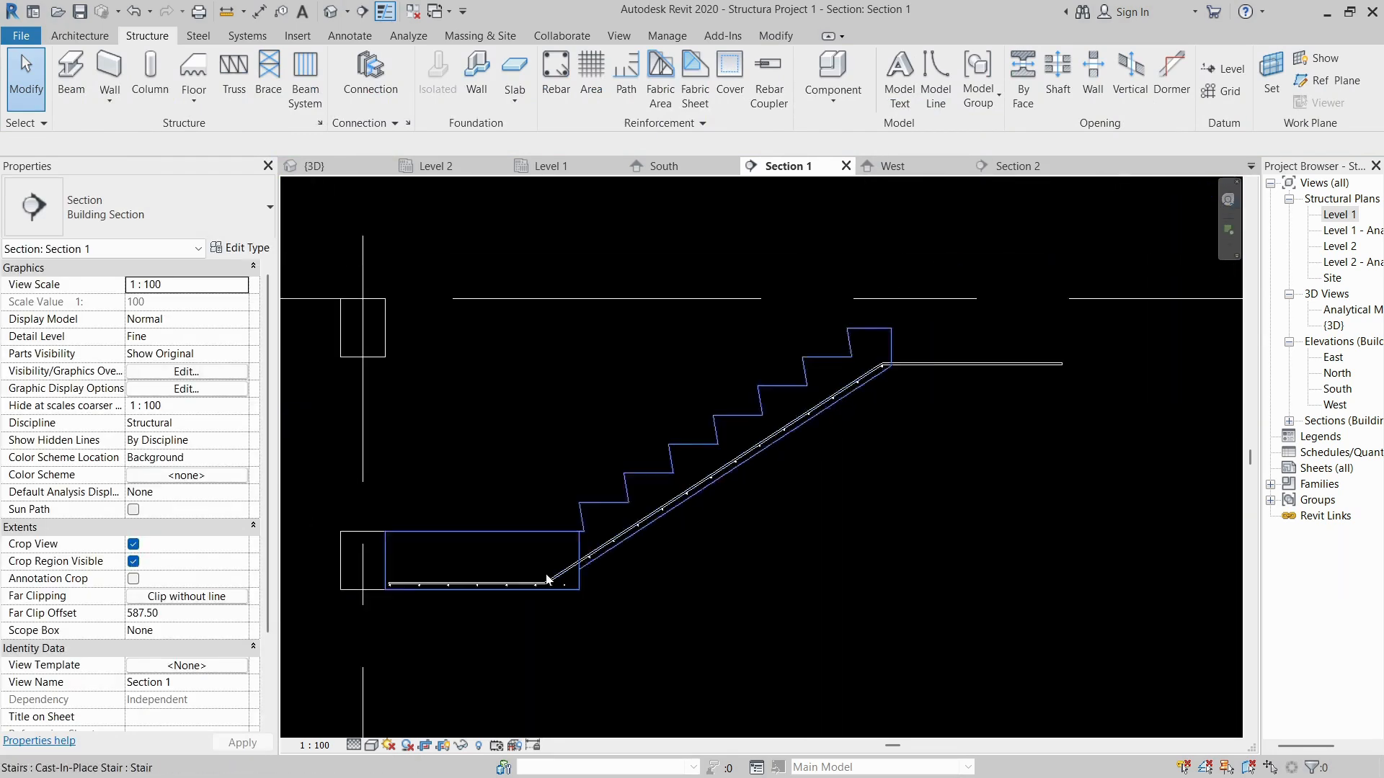
- Inspect the upper flight's sloped bars and cross bars in Section 1 and from several angles in the {3D} view
{"action": "scroll", "coordinate": [742, 512], "scroll_direction": "down", "scroll_amount": 2}
{"action": "scroll", "coordinate": [717, 454], "scroll_direction": "up", "scroll_amount": 6}
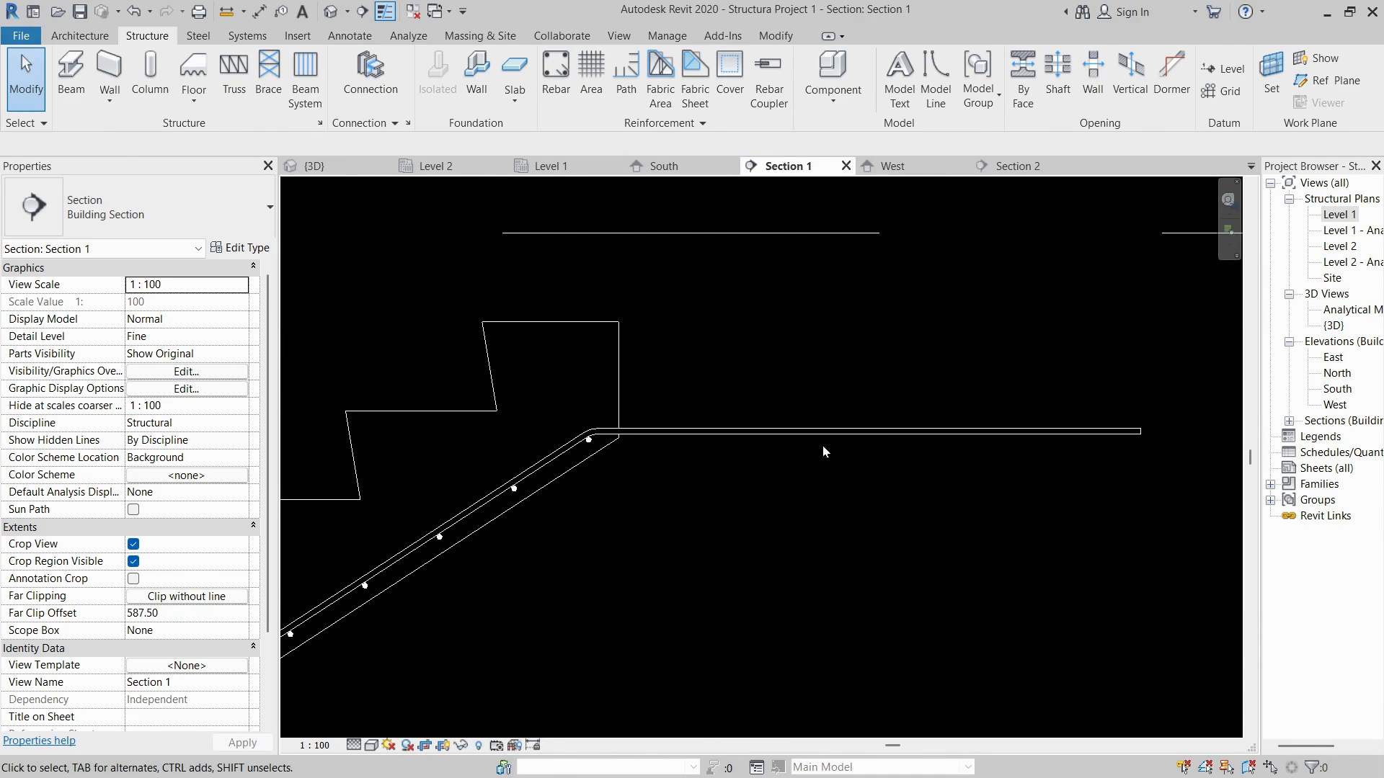
{"action": "left_click", "coordinate": [343, 172]}
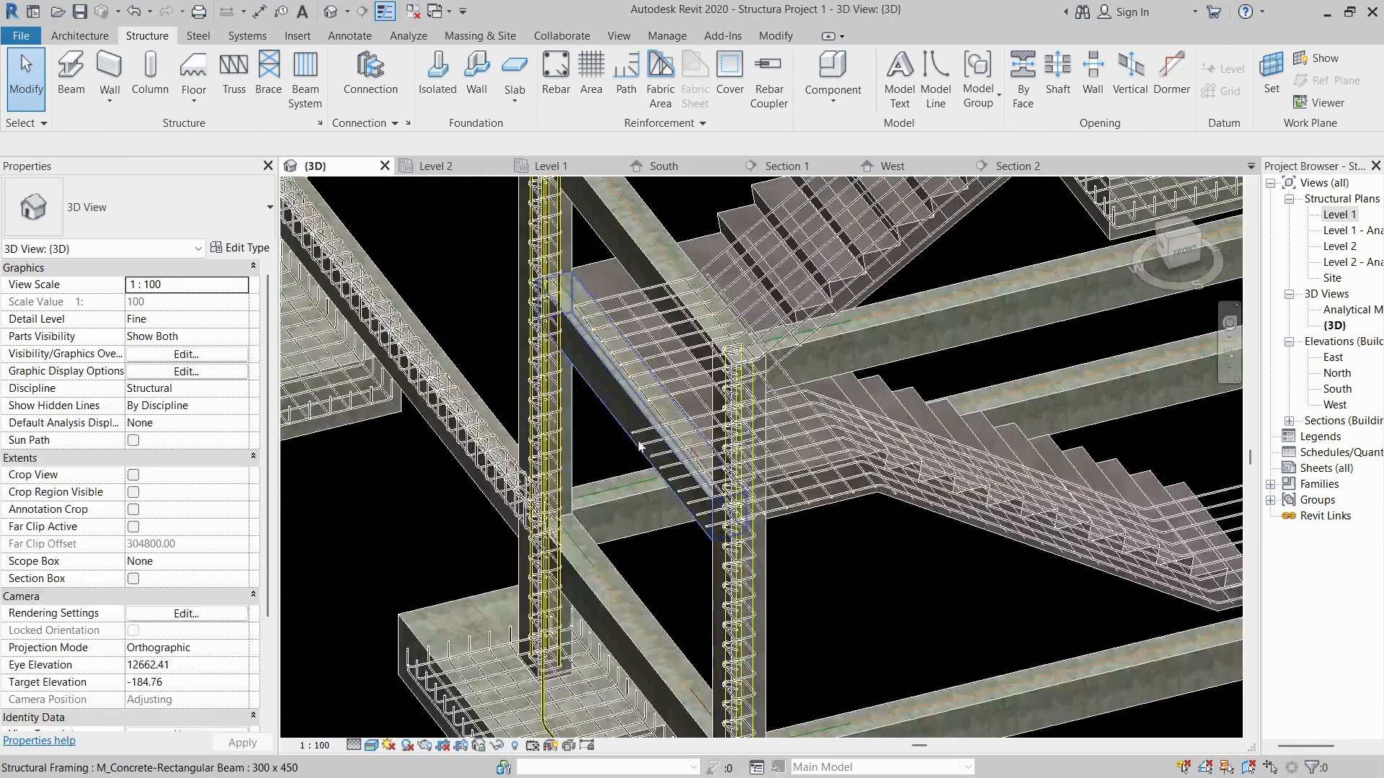
{"action": "scroll", "coordinate": [818, 368], "scroll_direction": "down", "scroll_amount": 5}
{"action": "middle_click_drag", "start_coordinate": [791, 360], "coordinate": [564, 378], "text": "shift"}
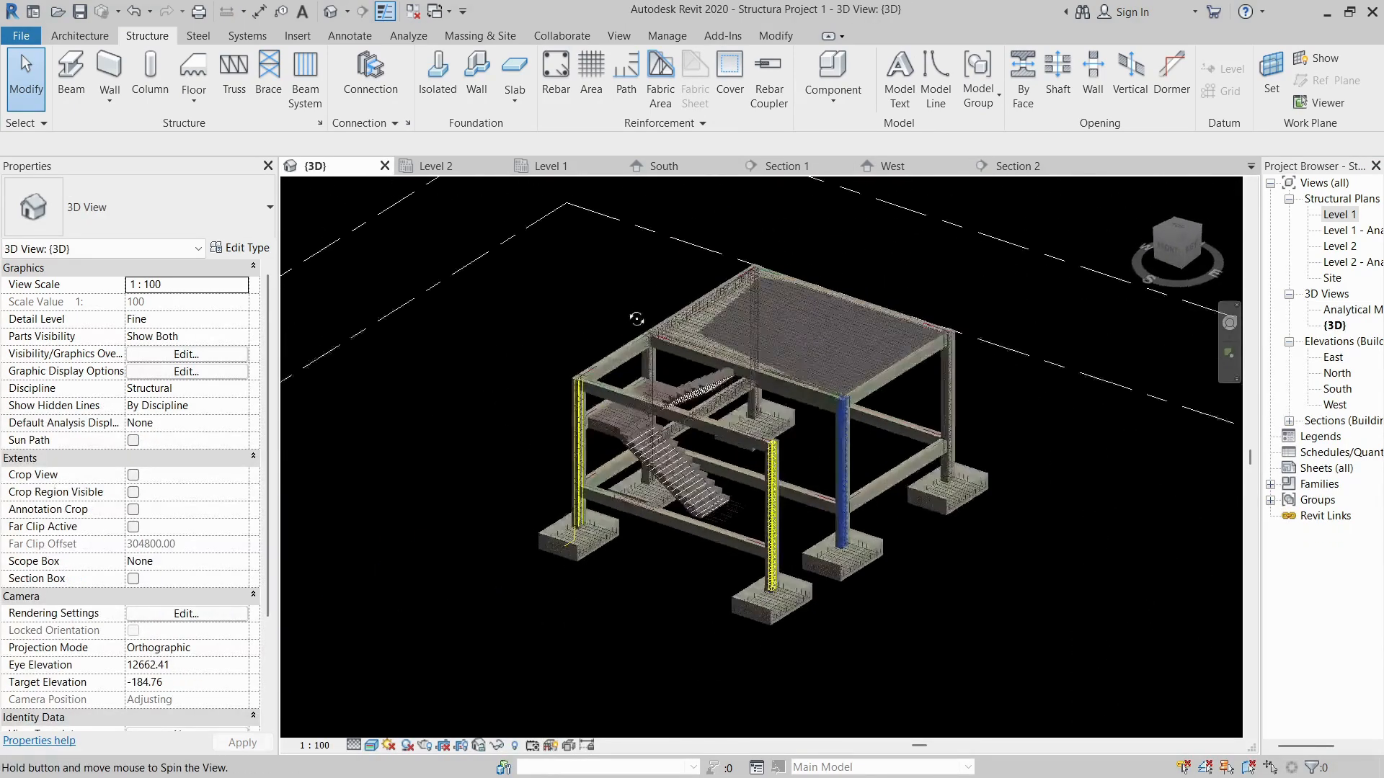
{"action": "scroll", "coordinate": [563, 378], "scroll_direction": "up", "scroll_amount": 6}
{"action": "scroll", "coordinate": [564, 377], "scroll_direction": "down", "scroll_amount": 4}
{"action": "middle_click_drag", "start_coordinate": [653, 404], "coordinate": [656, 476], "text": "shift"}
{"action": "scroll", "coordinate": [672, 395], "scroll_direction": "up", "scroll_amount": 6}
{"action": "scroll", "coordinate": [672, 395], "scroll_direction": "down", "scroll_amount": 6}
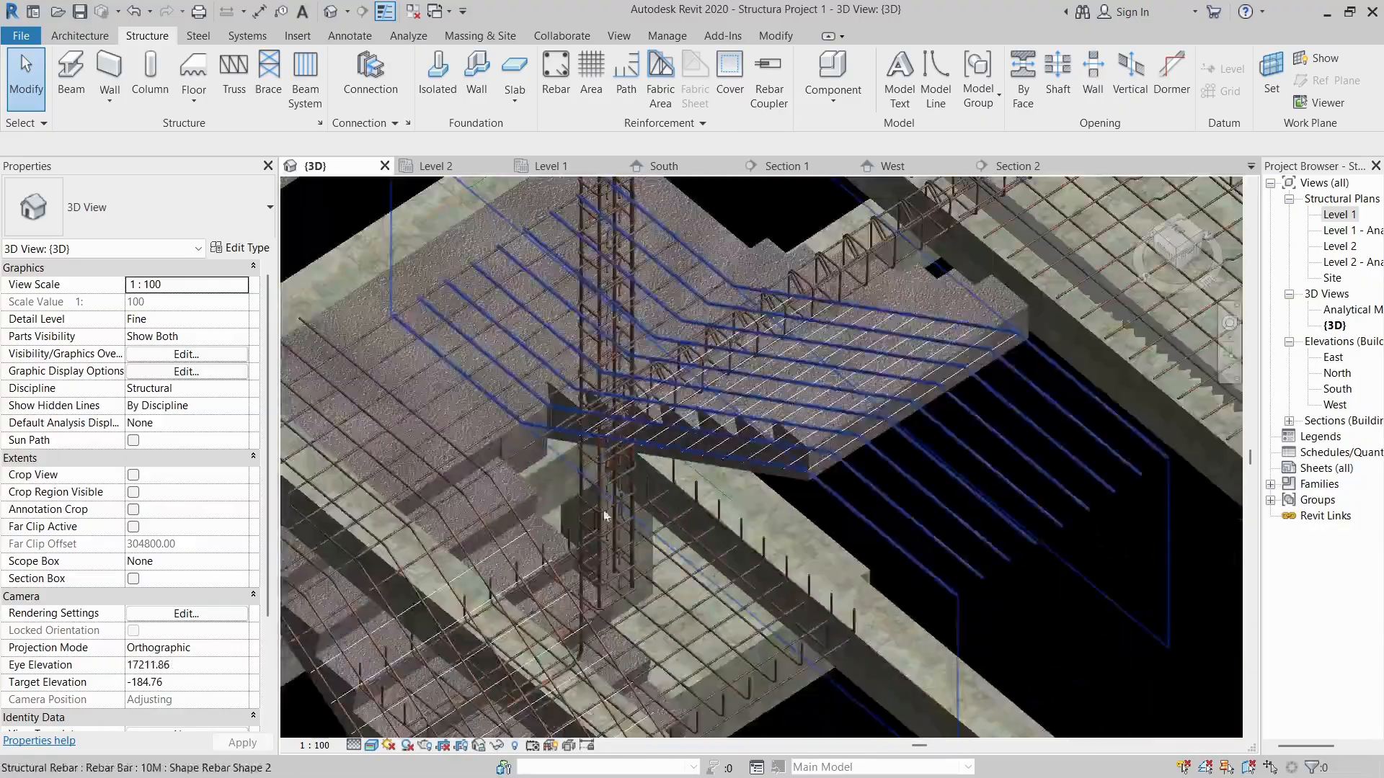
{"action": "middle_click_drag", "start_coordinate": [672, 395], "coordinate": [646, 415], "text": "shift"}
{"action": "scroll", "coordinate": [612, 491], "scroll_direction": "down", "scroll_amount": 3}
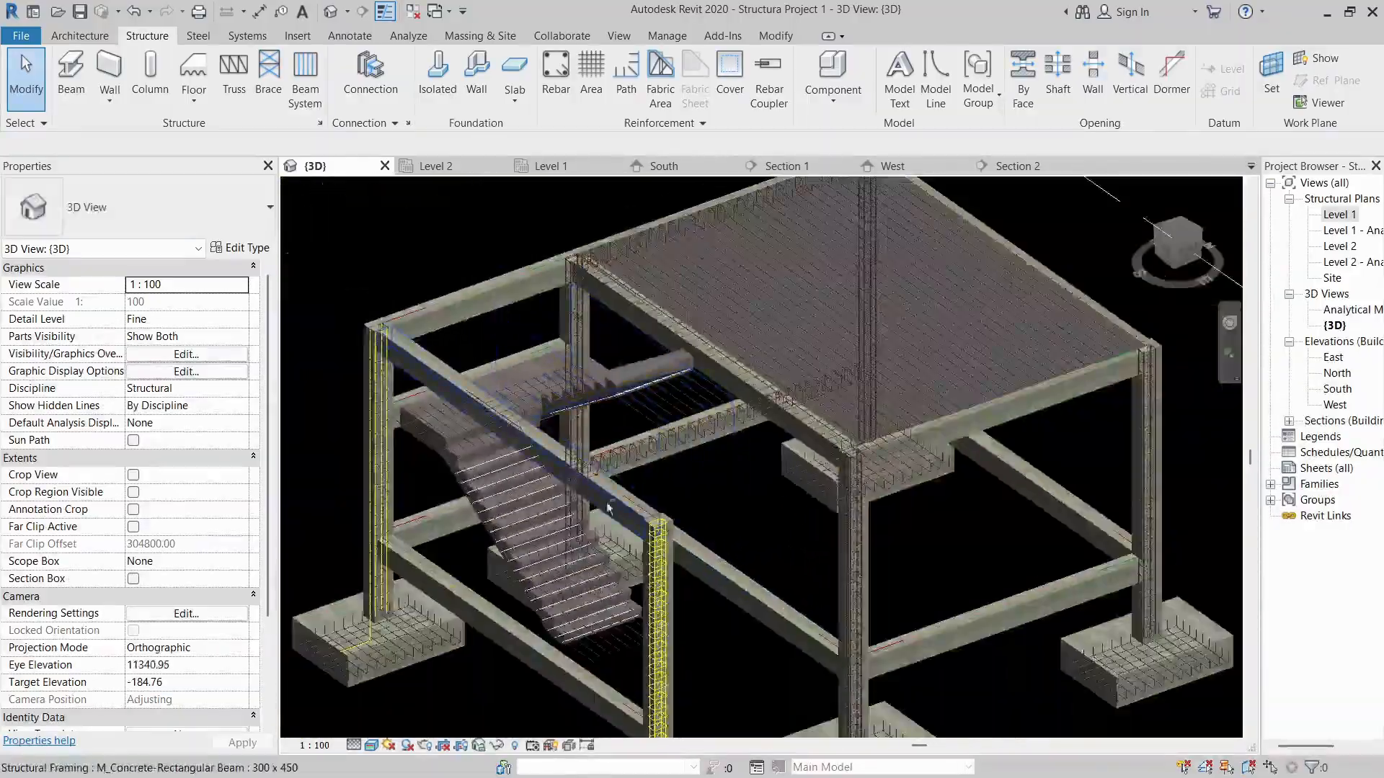
- Review the whole reinforced frame in the {3D} view, including its columns, footings, slab and stair, with the building framed in view
{"action": "middle_click_drag", "start_coordinate": [609, 504], "coordinate": [715, 532], "text": "shift"}
{"action": "scroll", "coordinate": [717, 532], "scroll_direction": "down", "scroll_amount": 5}
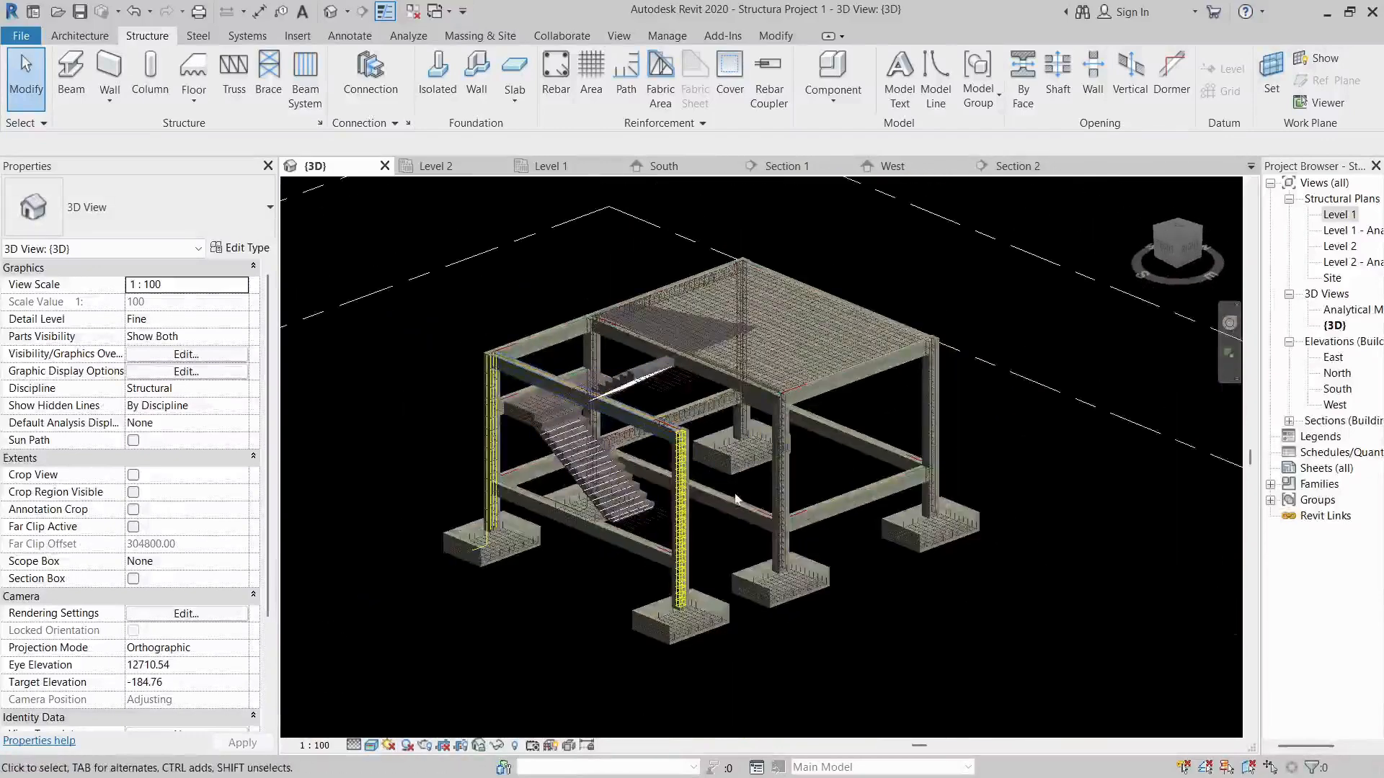
{"action": "scroll", "coordinate": [794, 638], "scroll_direction": "up", "scroll_amount": 8}
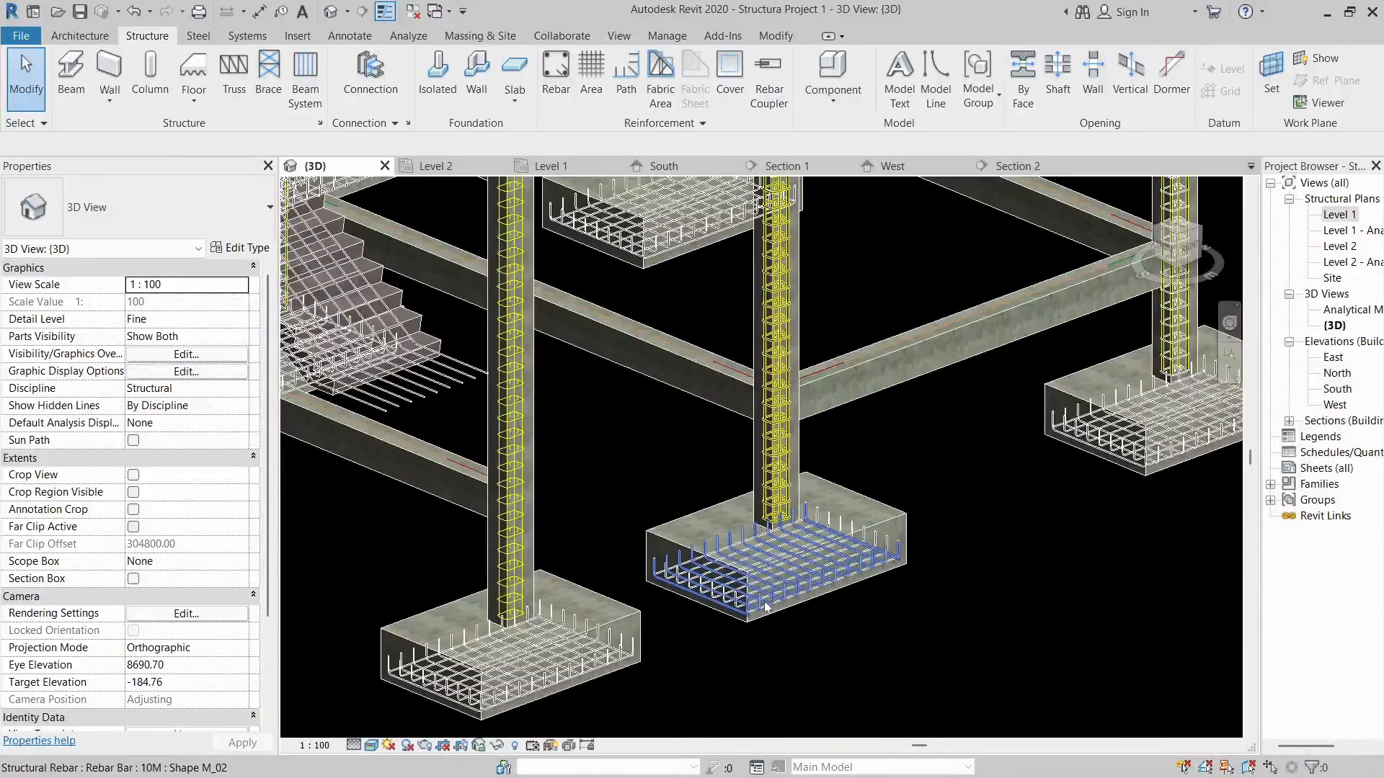
{"action": "scroll", "coordinate": [765, 607], "scroll_direction": "down", "scroll_amount": 6}
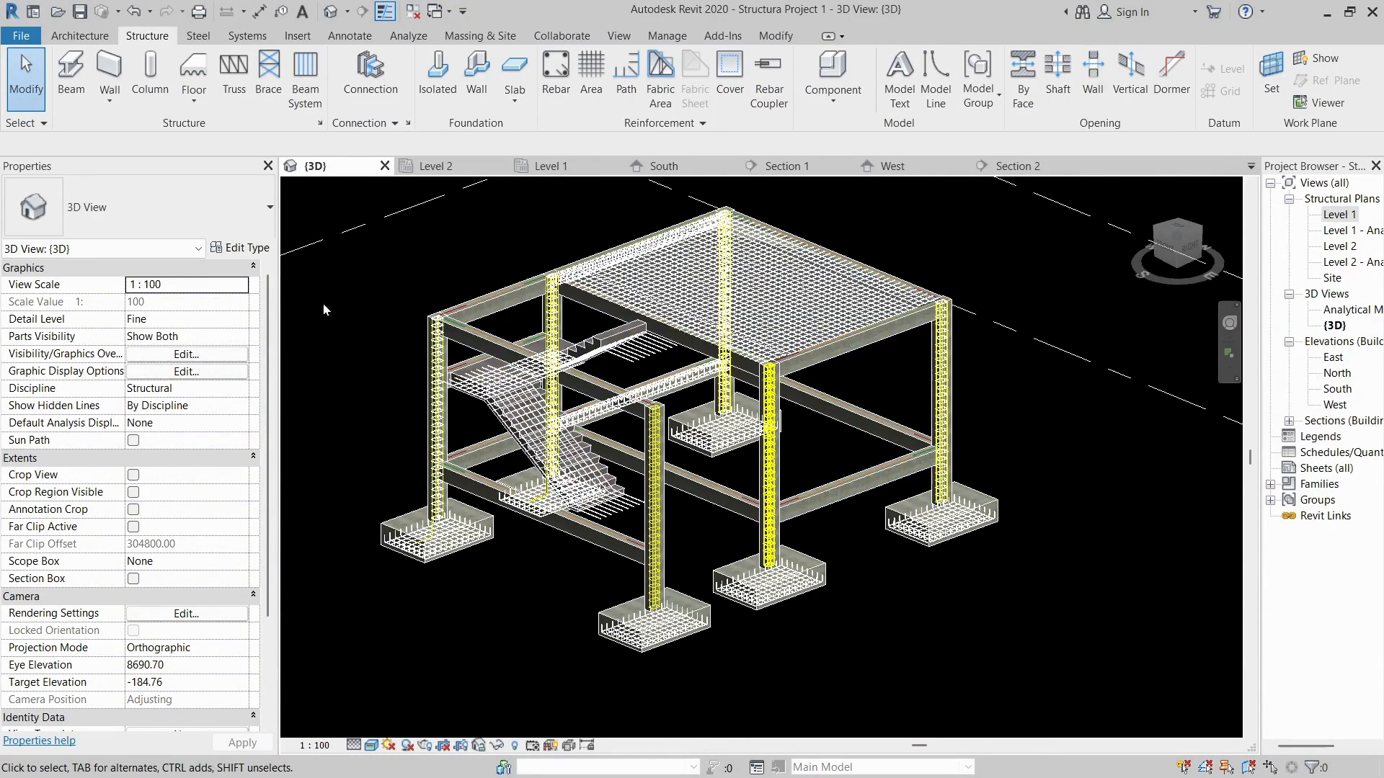
{"action": "left_click_drag", "start_coordinate": [315, 277], "coordinate": [379, 472]}
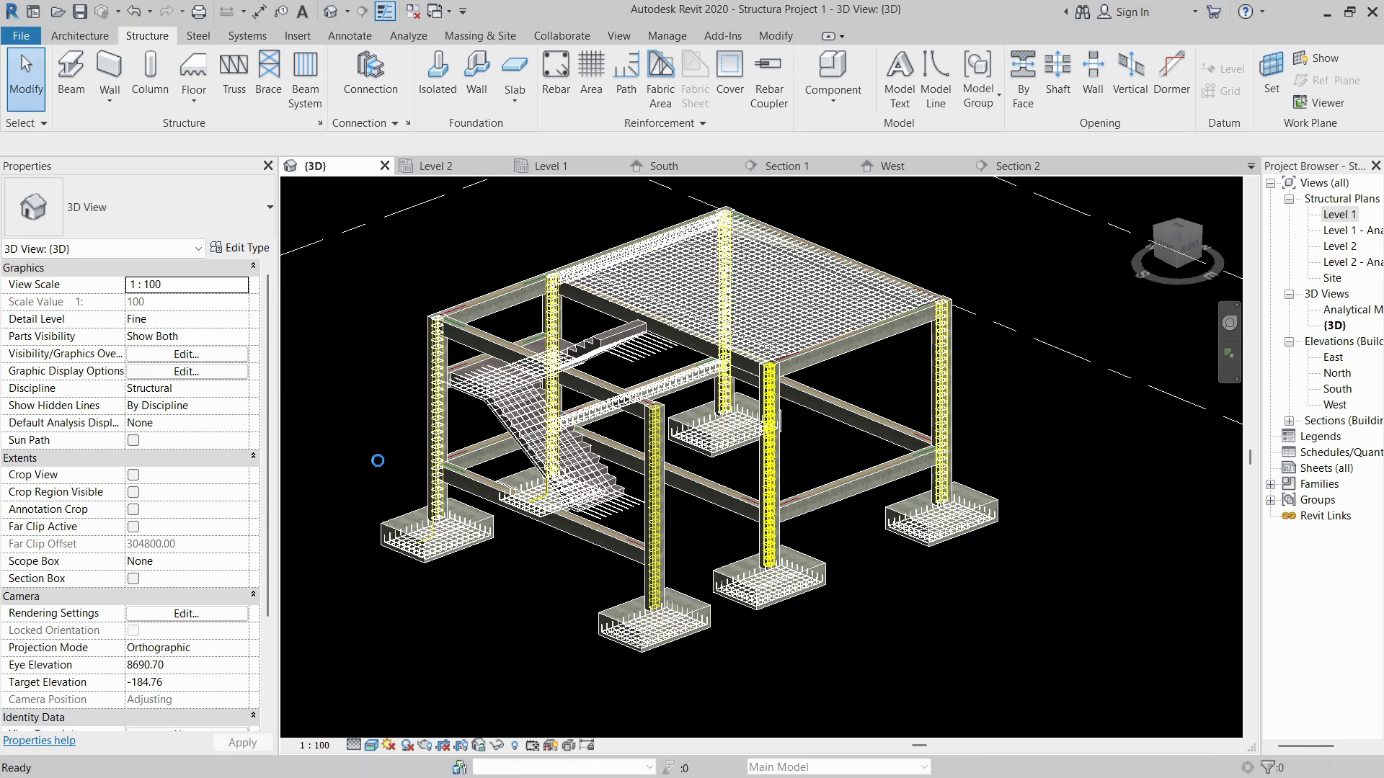
{"action": "middle_click", "coordinate": [377, 461]}
{"action": "middle_click", "coordinate": [378, 461]}
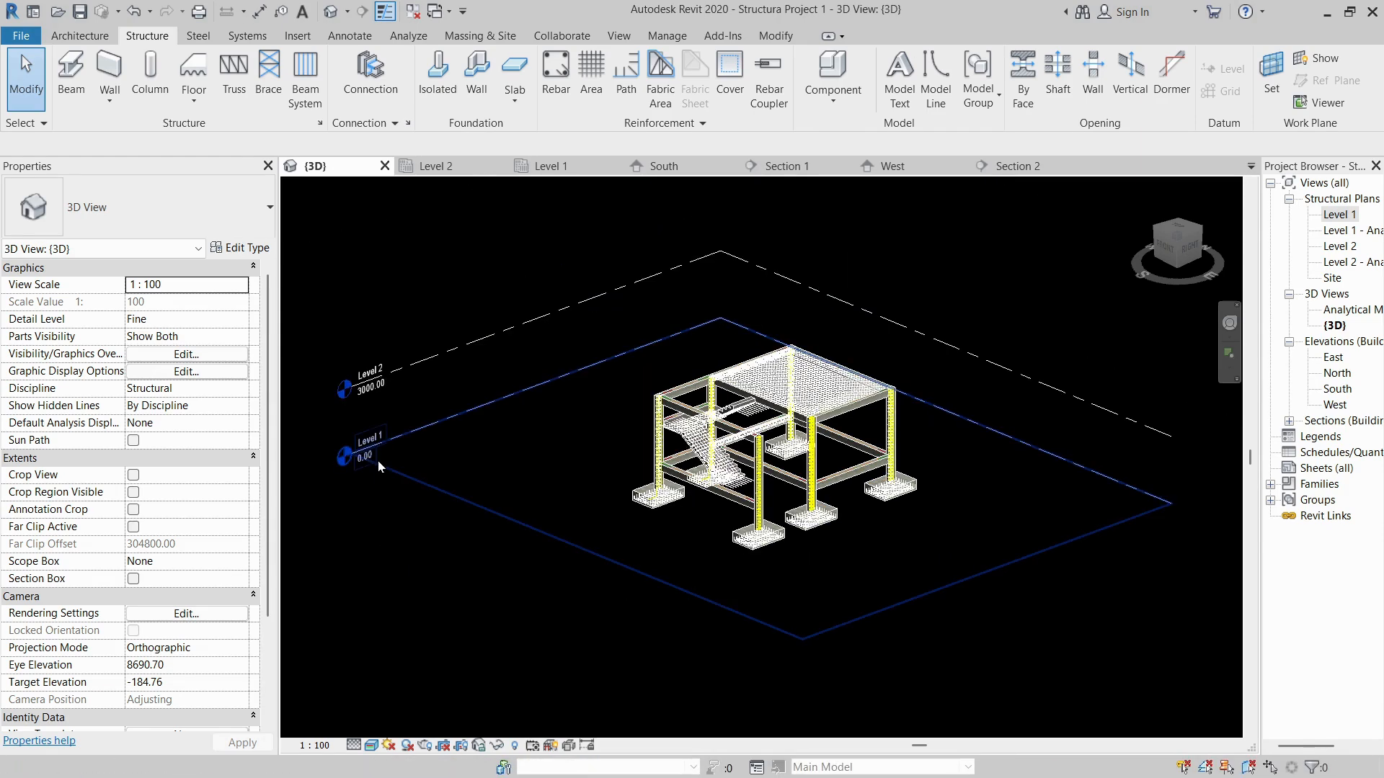
{"action": "key", "text": "z"}
{"action": "key", "text": "r"}
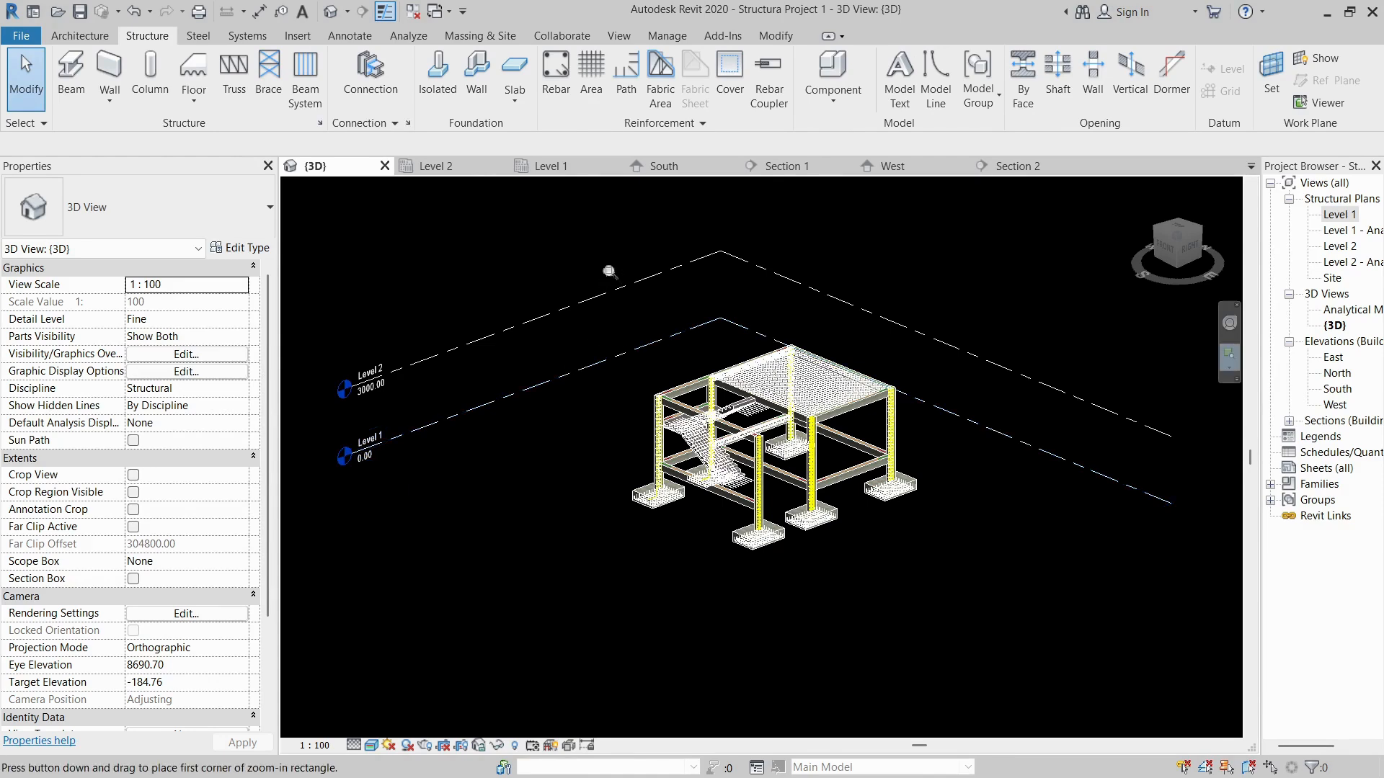
{"action": "mouse_move", "coordinate": [602, 264]}
{"action": "left_mouse_down"}
{"action": "mouse_move", "coordinate": [923, 607]}
{"action": "mouse_move", "coordinate": [988, 622]}
{"action": "left_mouse_up"}
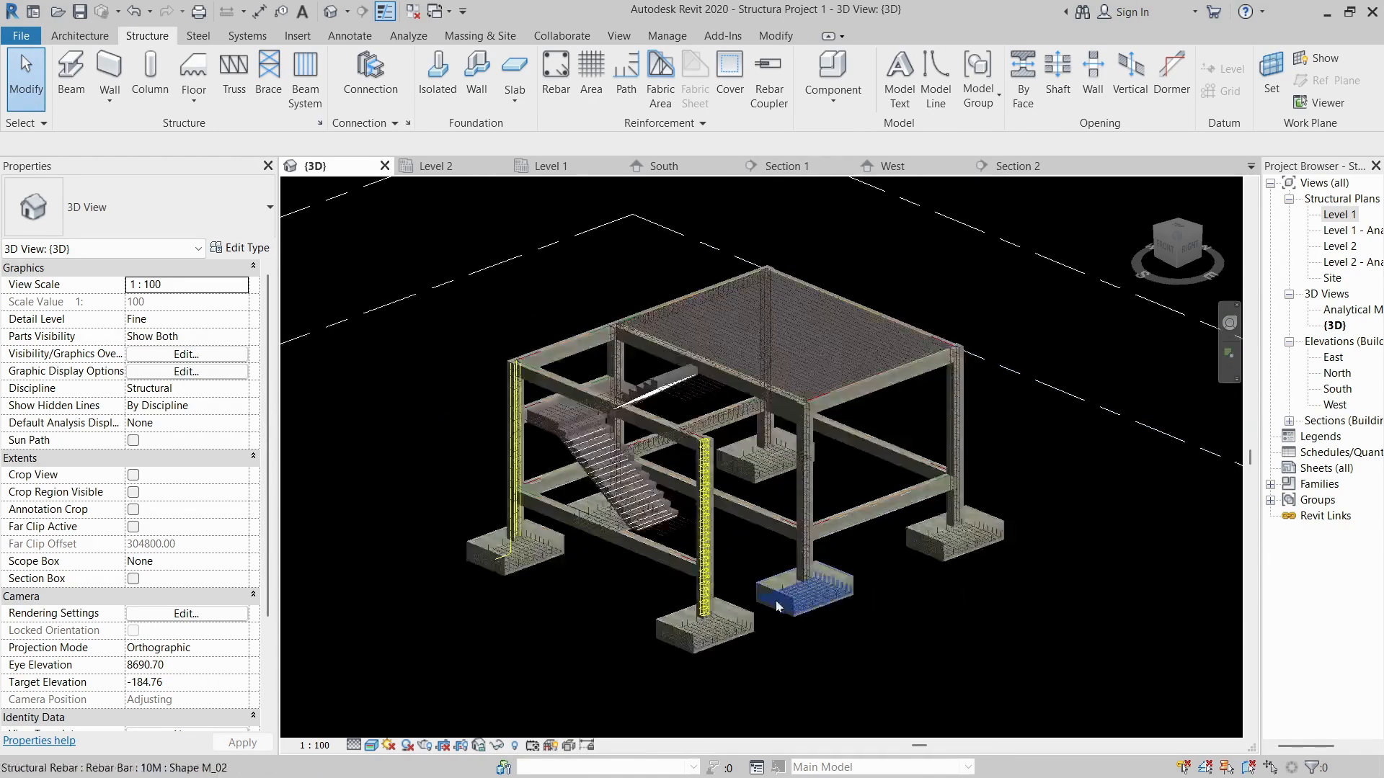
{"action": "middle_click", "coordinate": [763, 538]}
{"action": "middle_click", "coordinate": [763, 538]}
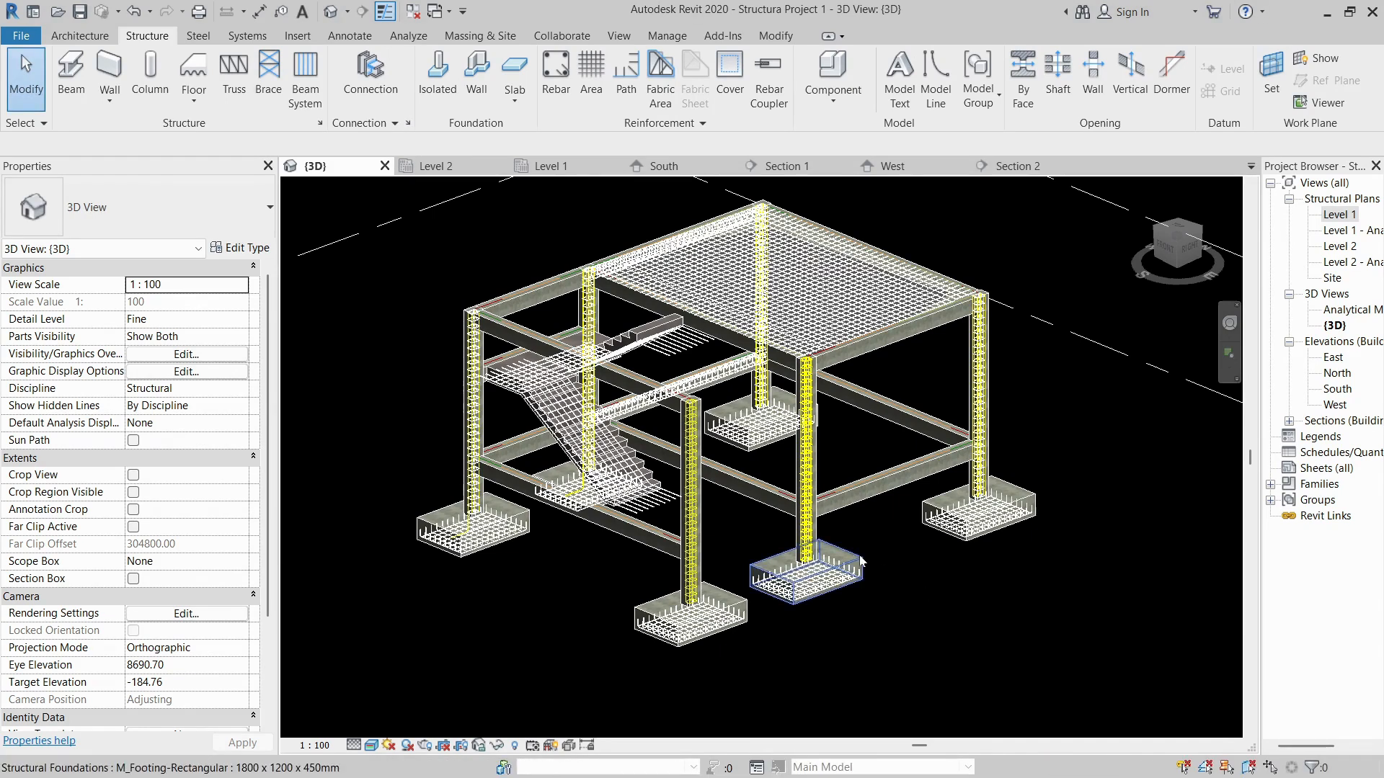
{"action": "mouse_move", "coordinate": [914, 539]}
{"action": "middle_mouse_down"}
{"action": "mouse_move", "coordinate": [951, 599]}
{"action": "mouse_move", "coordinate": [941, 587]}
{"action": "middle_mouse_up"}
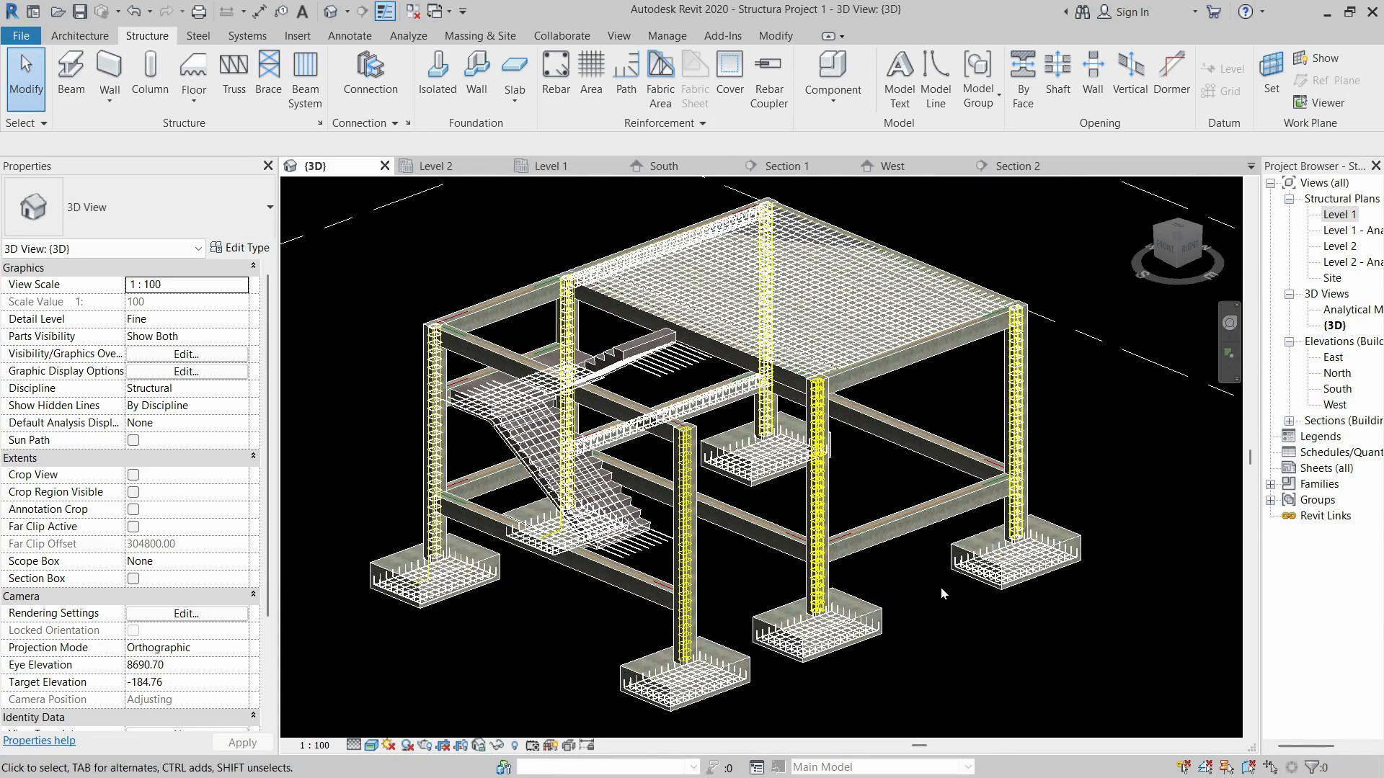
{"action": "scroll", "coordinate": [941, 587], "scroll_direction": "down", "scroll_amount": 1}
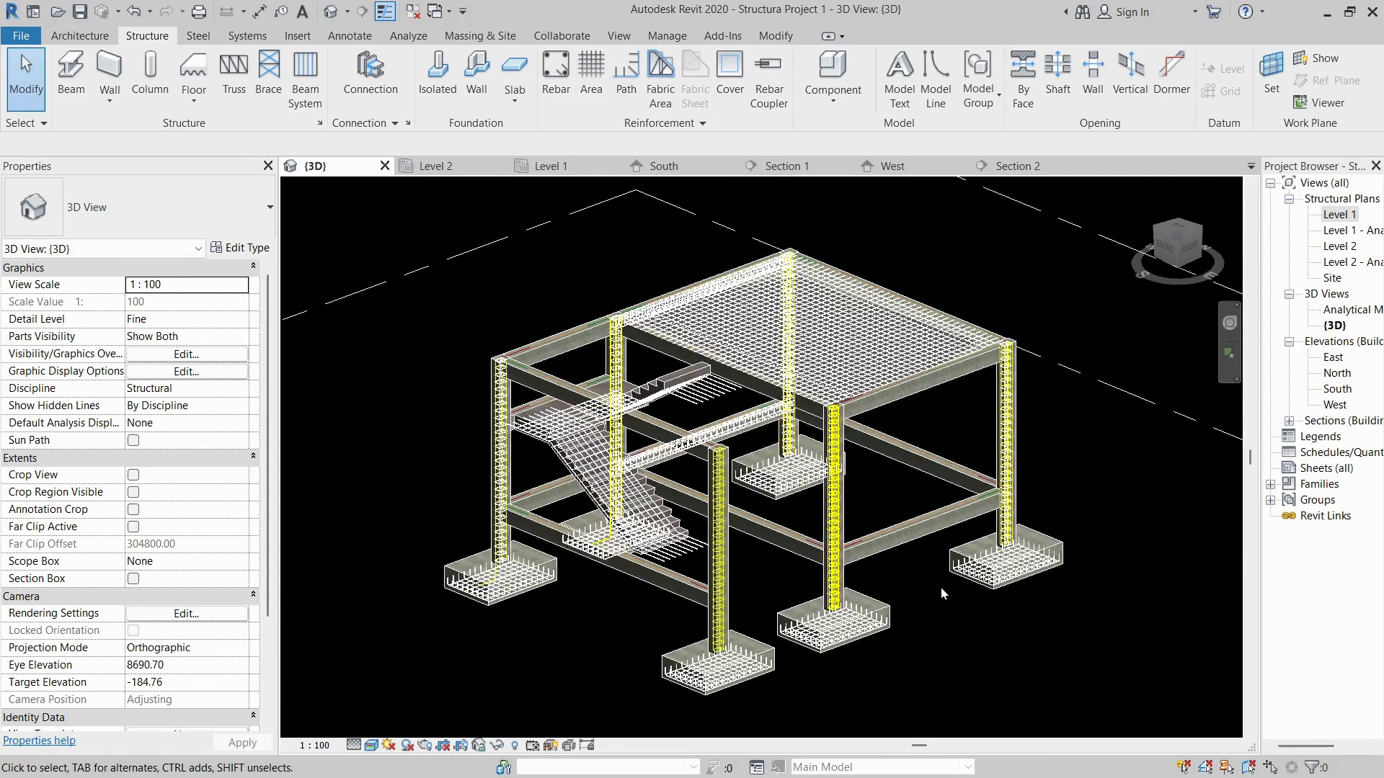
{"action": "key", "text": "alt+Tab"}
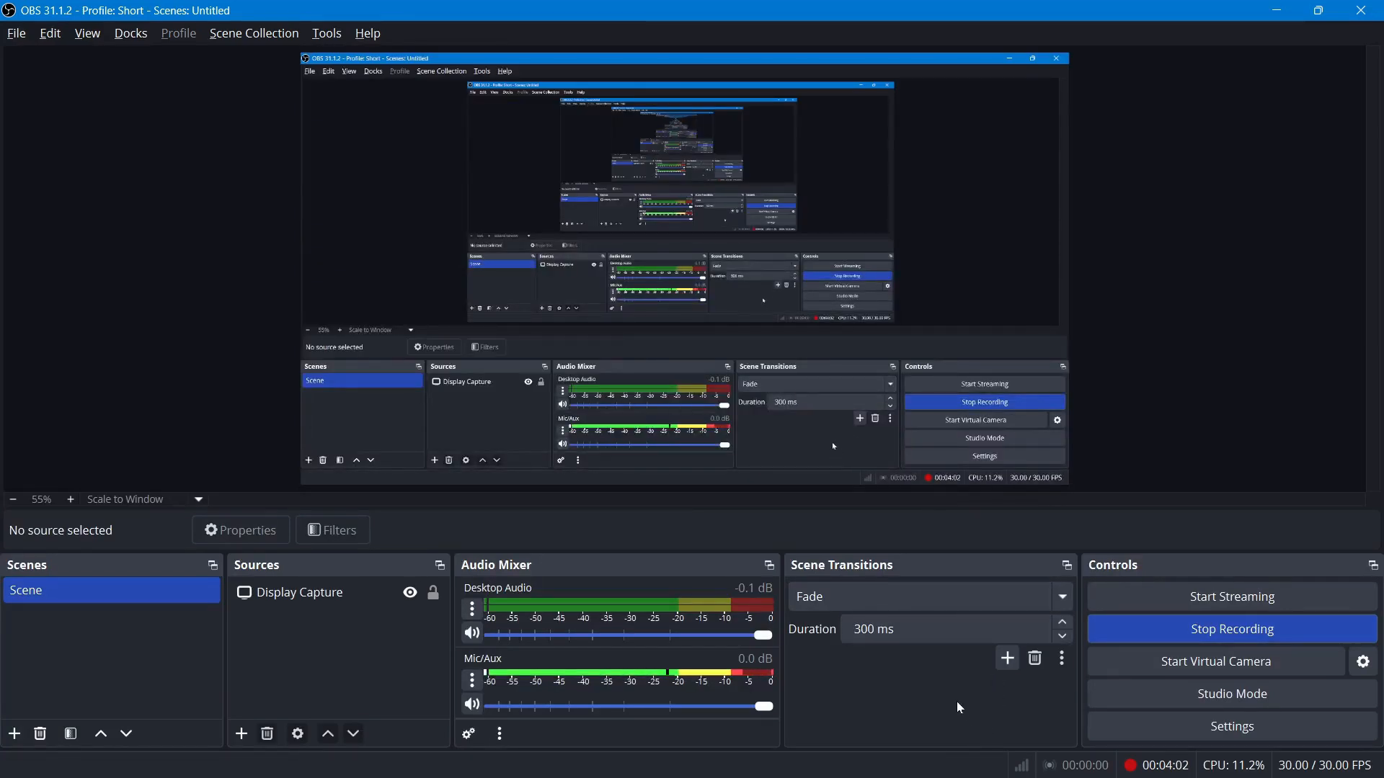